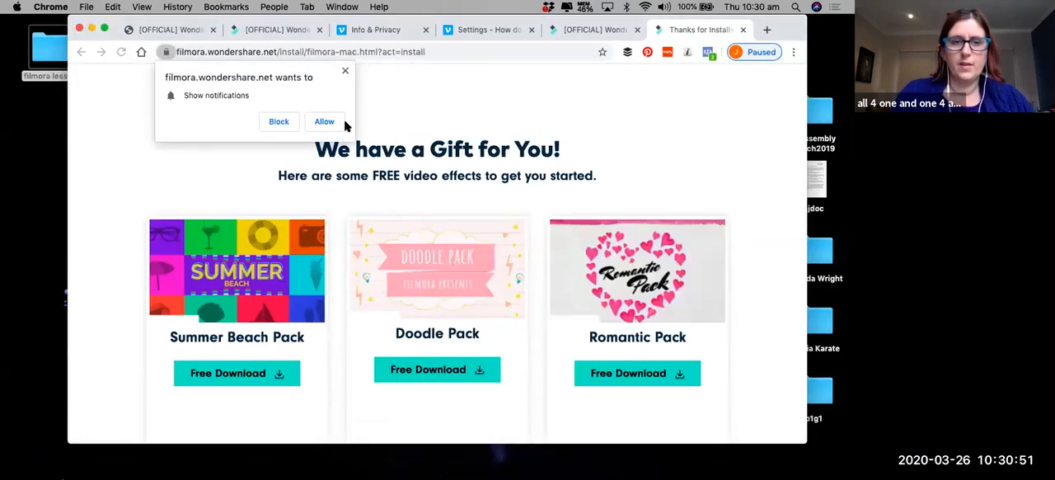
# Allow notifications from filmora.wondershare.net and switch to Filmora9.
pyautogui.click(330, 121)
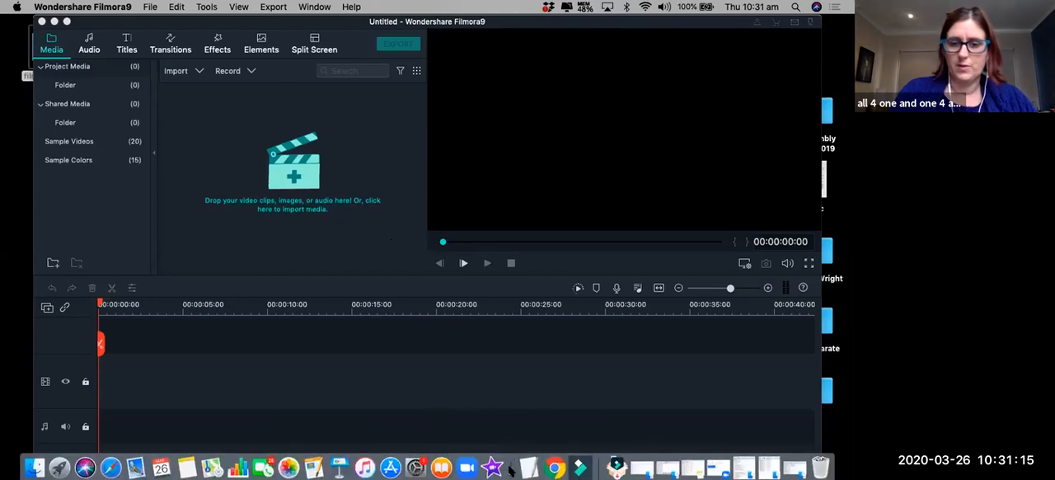
pyautogui.click(554, 467)
pyautogui.click(577, 426)
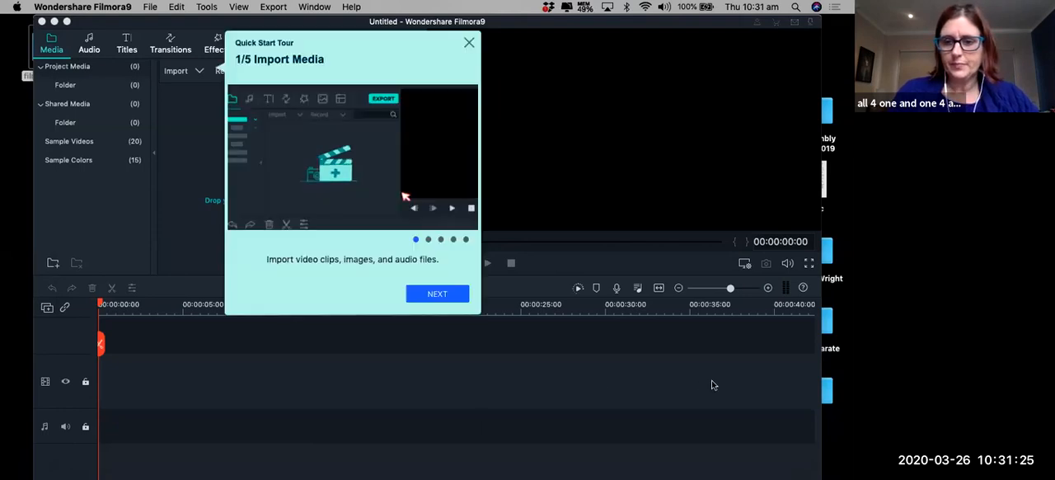
# Quit the Quick Start tour and close the Message Center.
pyautogui.click(469, 42)
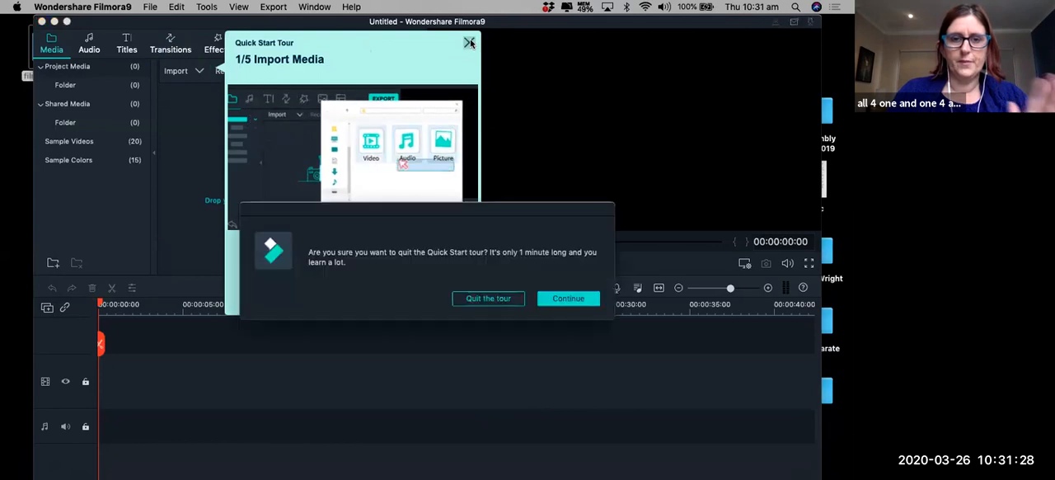
pyautogui.click(499, 298)
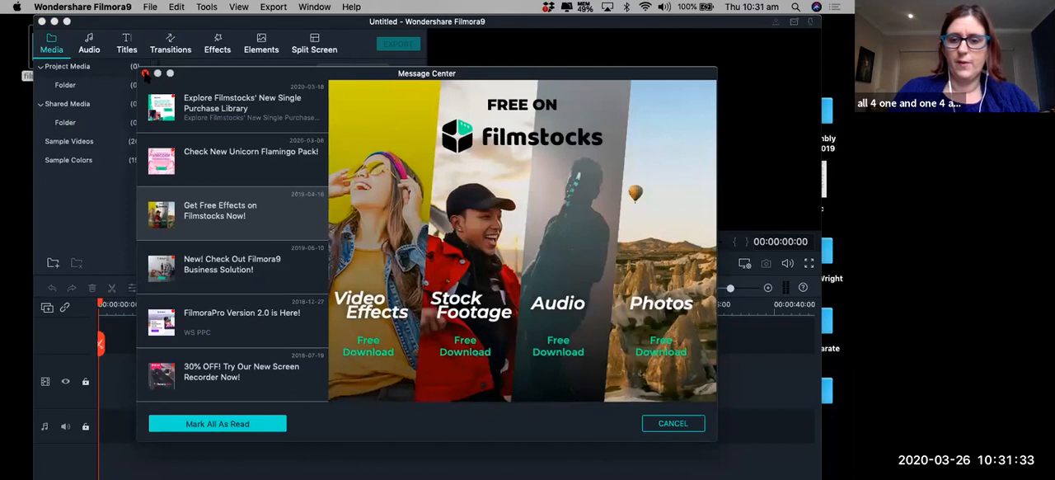
pyautogui.click(145, 74)
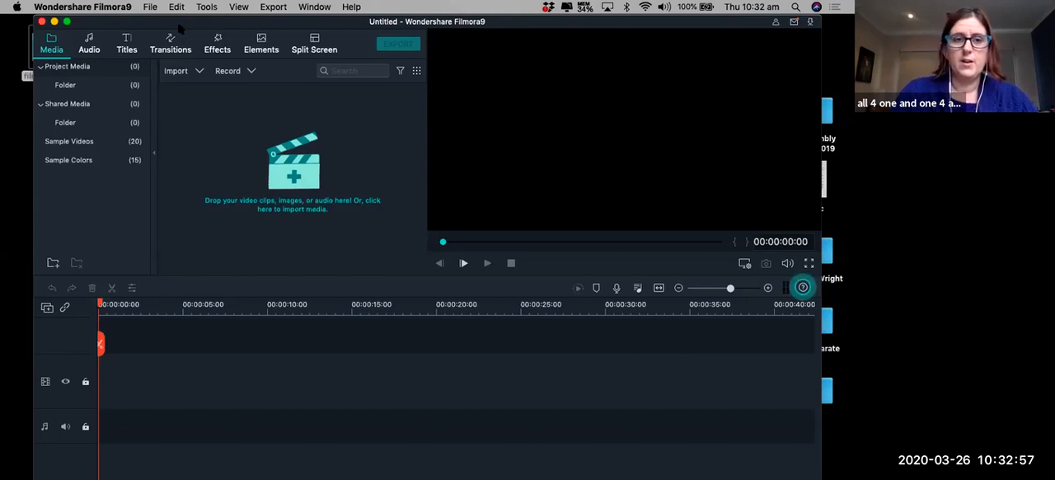
# Start importing media files and browse to the filmora lesson folder on the Desktop.
pyautogui.moveTo(182, 24); pyautogui.dragTo(168, 27)
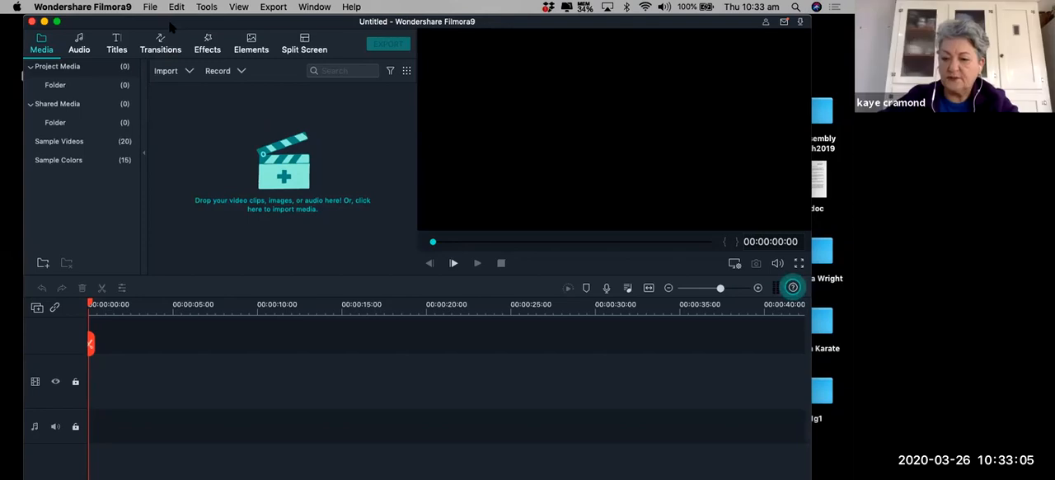
pyautogui.click(152, 8)
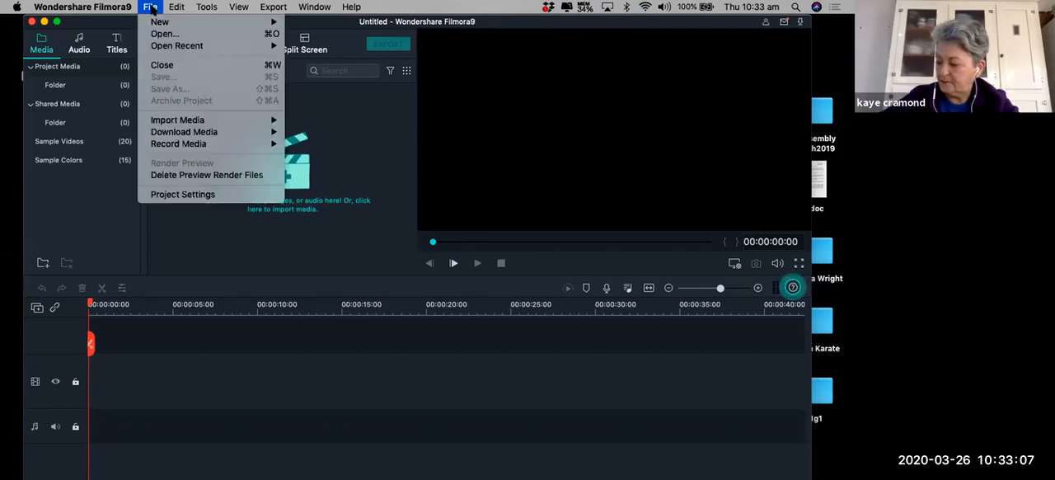
pyautogui.moveTo(183, 127)
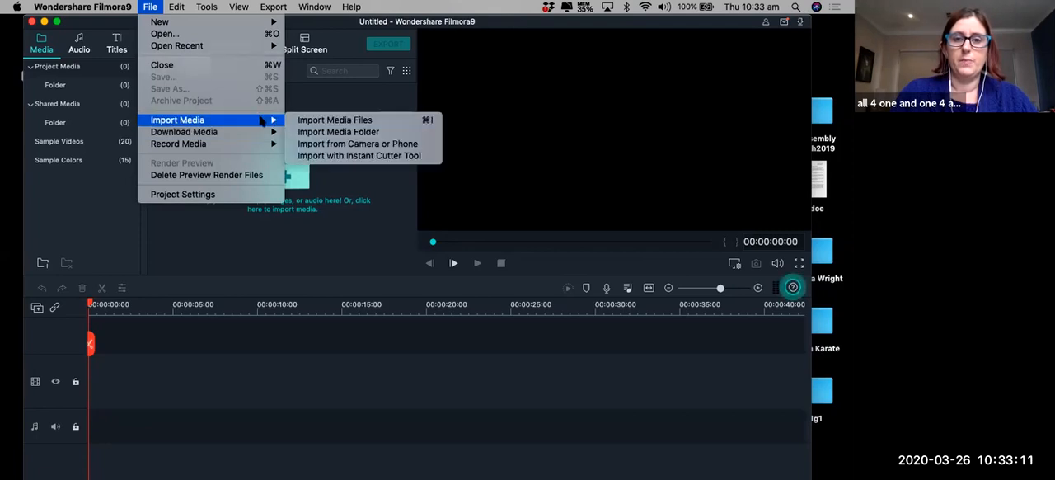
pyautogui.click(318, 125)
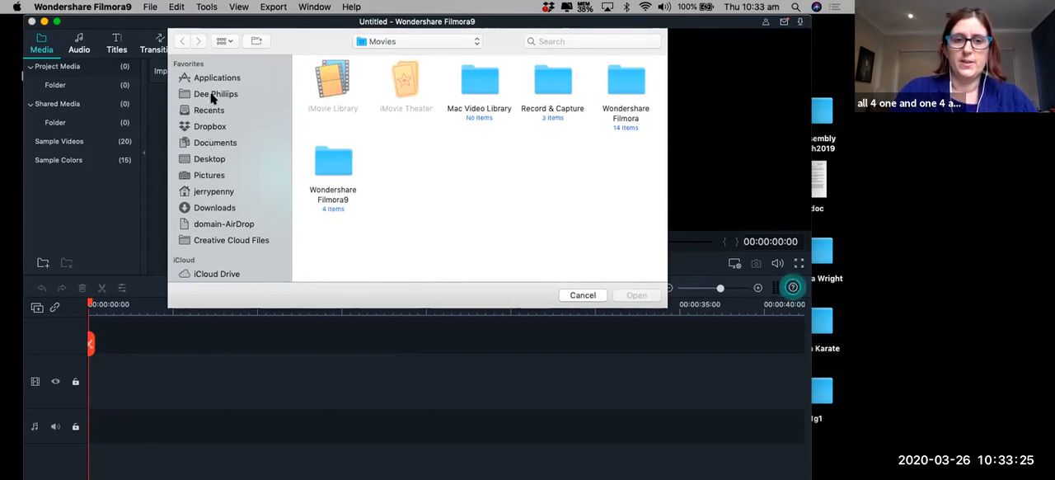
pyautogui.click(207, 163)
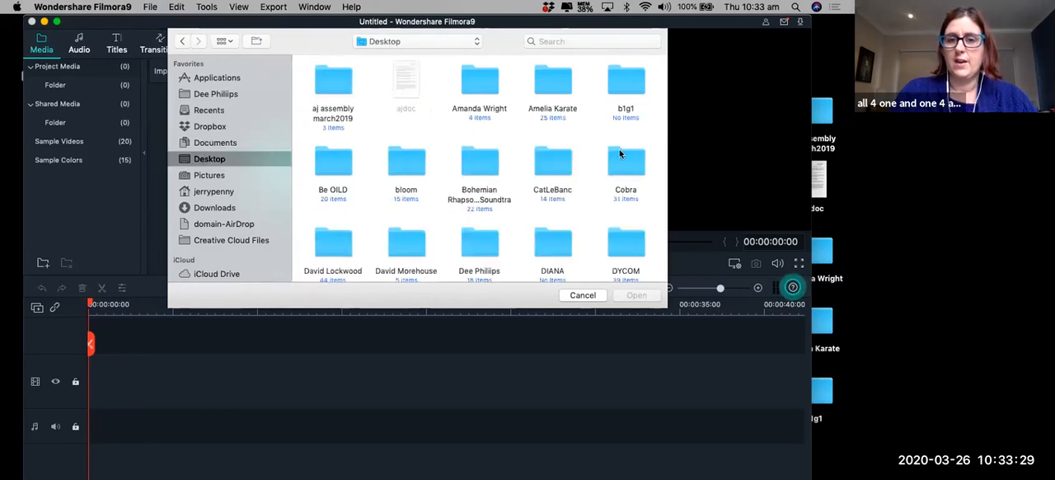
pyautogui.scroll(-4, 527, 189)
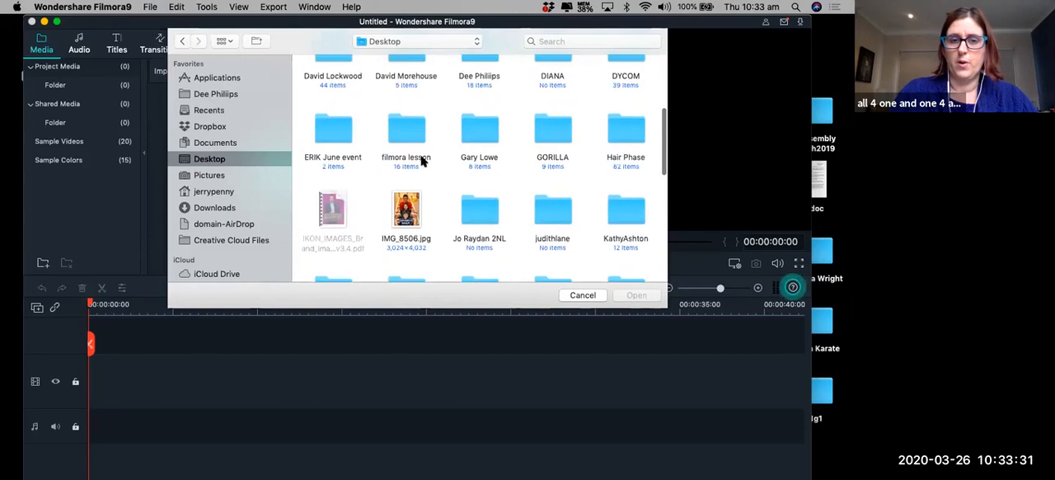
pyautogui.doubleClick(396, 134)
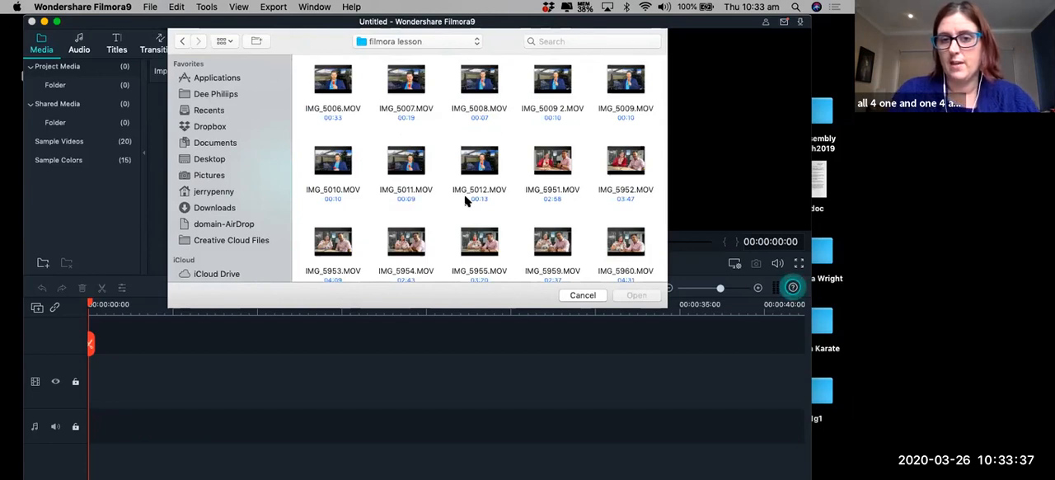
# Import the video IMG_5006.MOV from the filmora lesson folder into the project media.
pyautogui.scroll(-2, 461, 188)
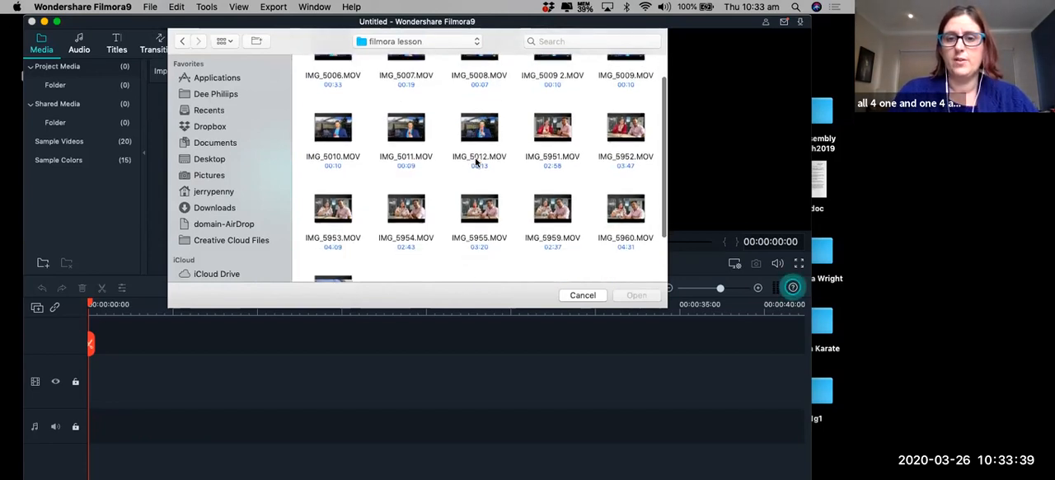
pyautogui.scroll(2, 455, 177)
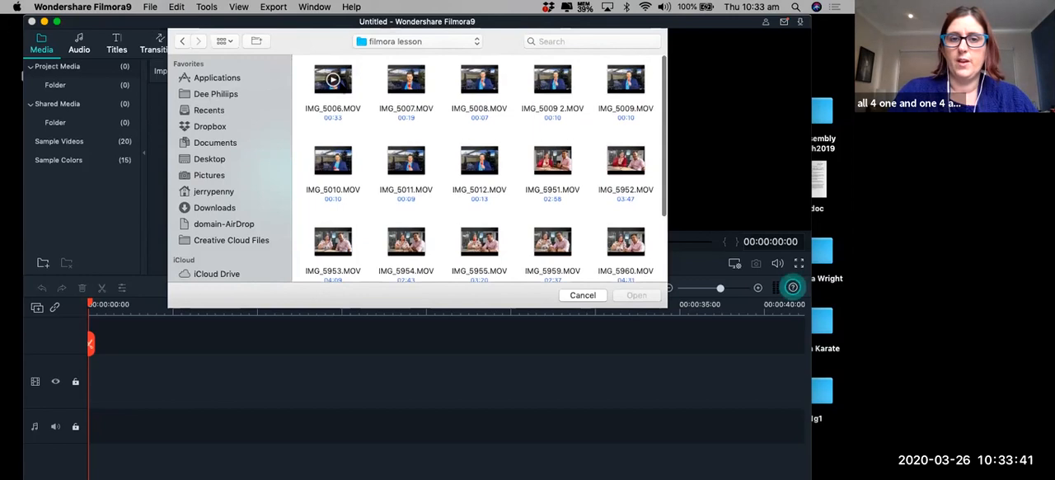
pyautogui.click(333, 80)
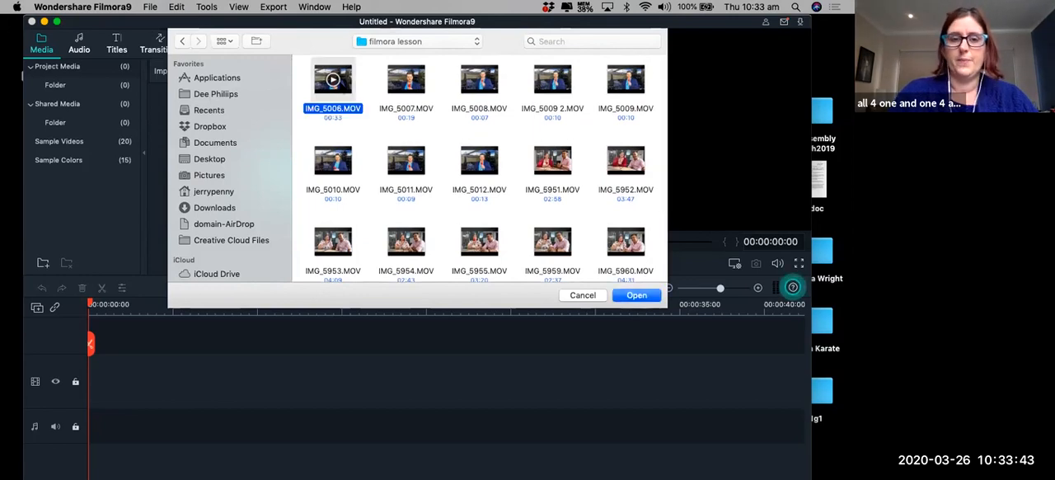
pyautogui.press('Return')
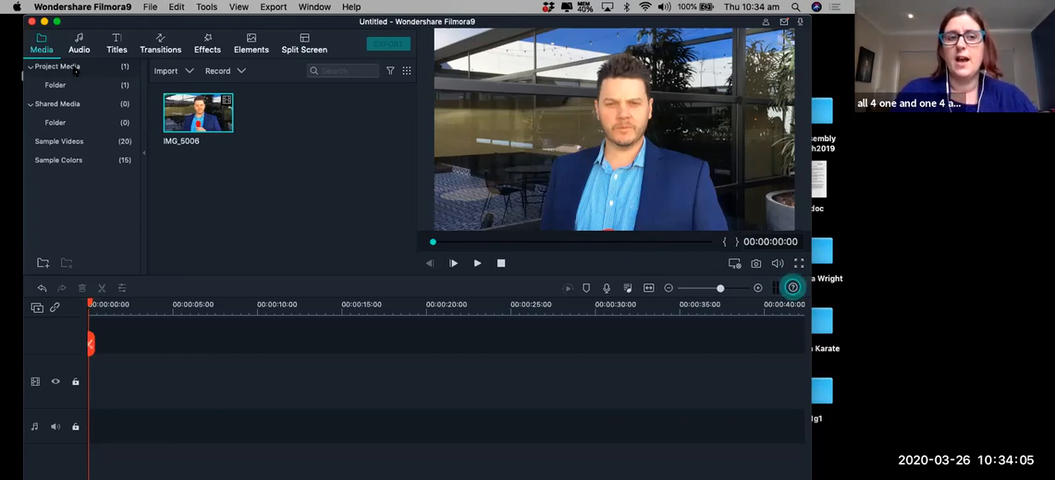
pyautogui.click(265, 123)
pyautogui.moveTo(207, 114); pyautogui.dragTo(238, 292)
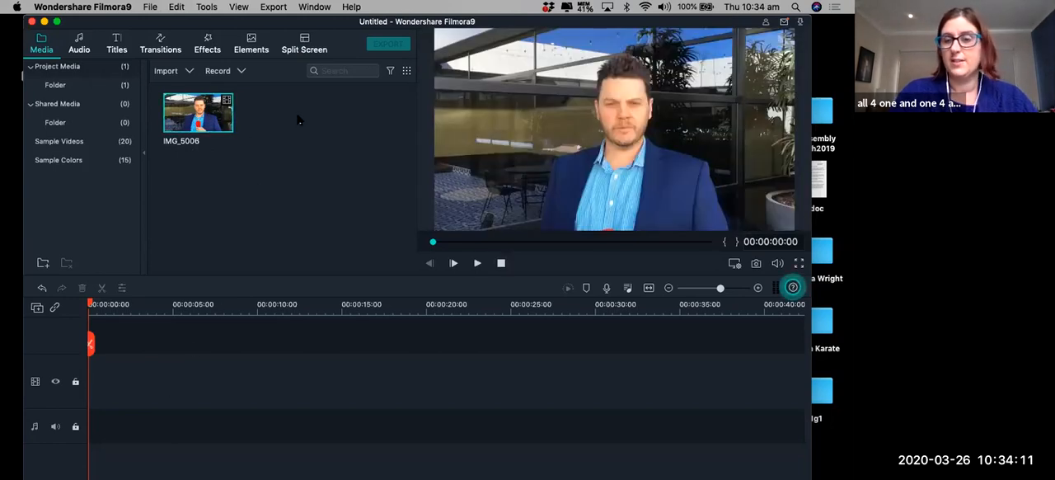
pyautogui.click(151, 8)
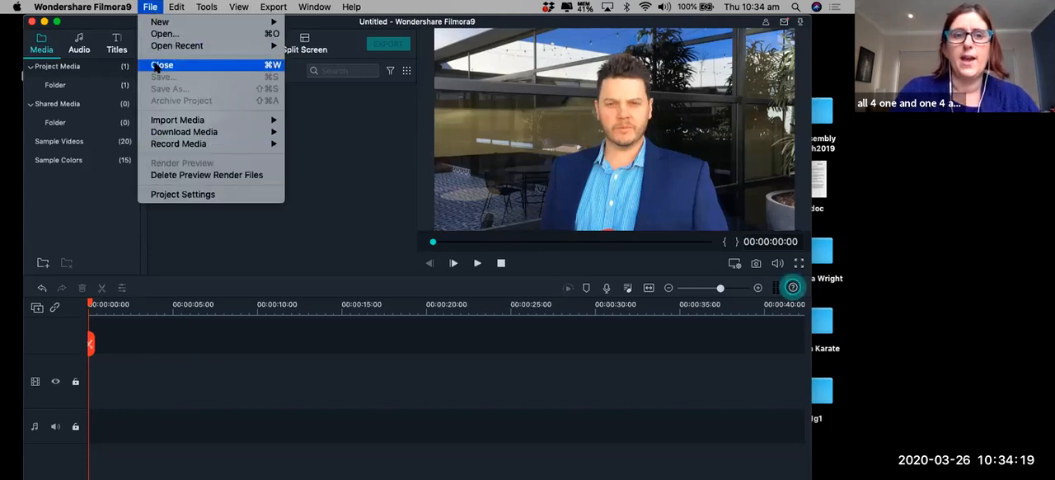
pyautogui.click(373, 200)
pyautogui.click(150, 7)
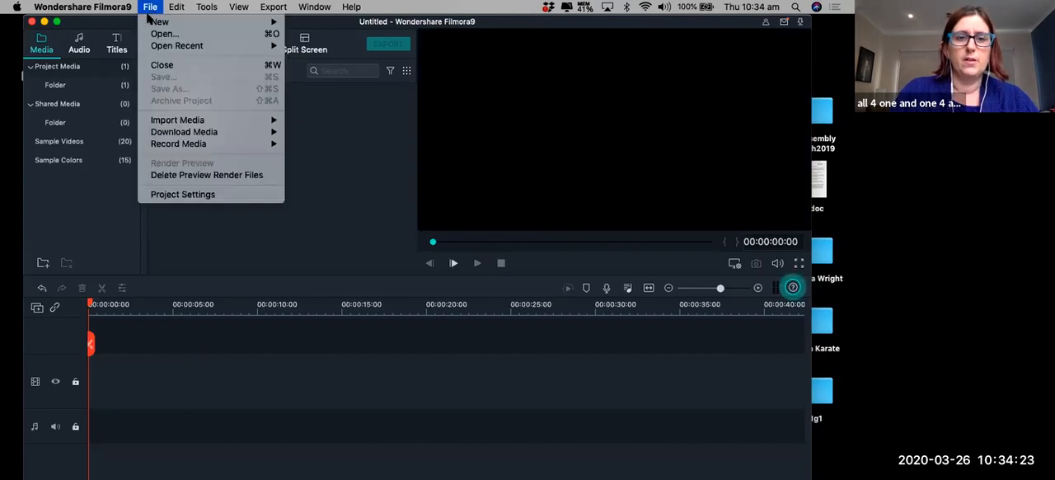
pyautogui.click(314, 132)
# Place the IMG_5006 clip at the start of the video track, matching the project settings to the media at 1920X1080 29.97fps.
pyautogui.moveTo(201, 111); pyautogui.dragTo(207, 146)
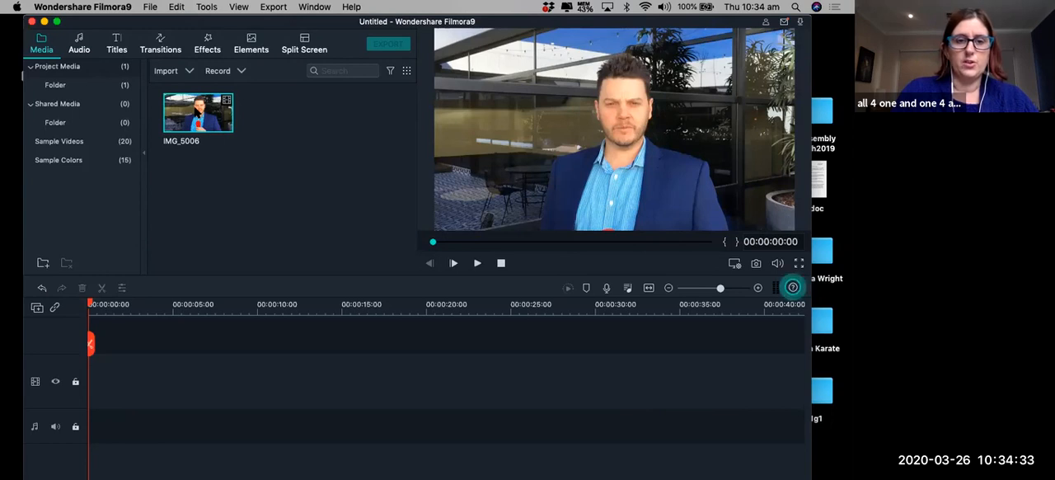
pyautogui.moveTo(201, 298); pyautogui.dragTo(89, 371)
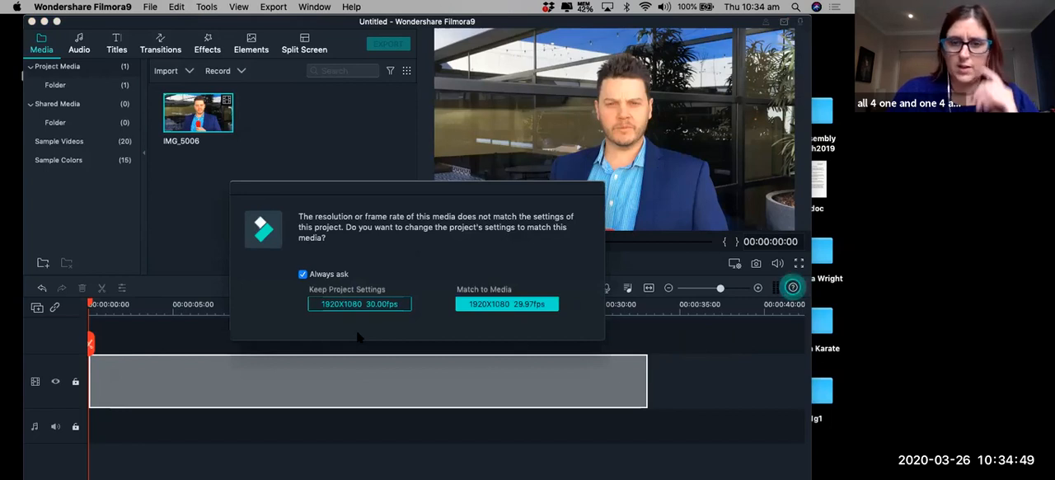
pyautogui.click(494, 310)
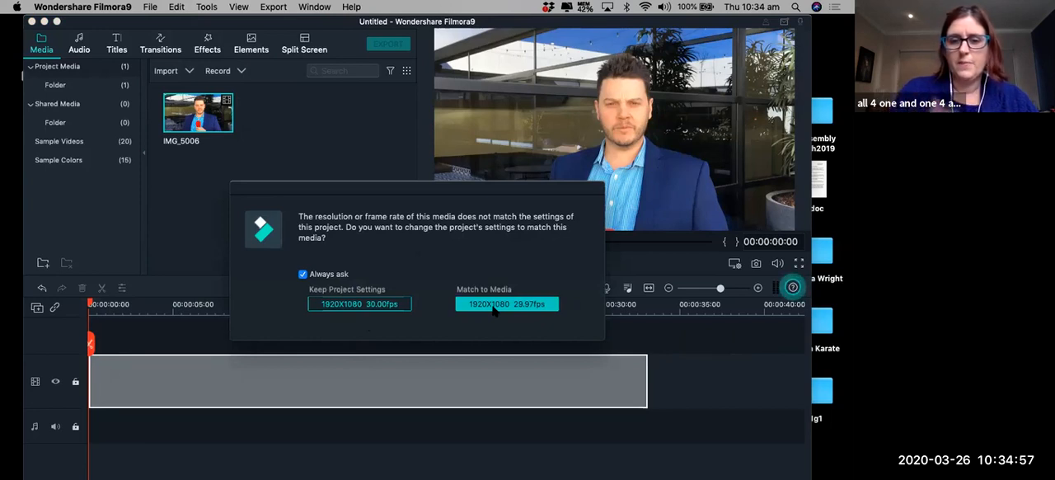
pyautogui.click(494, 309)
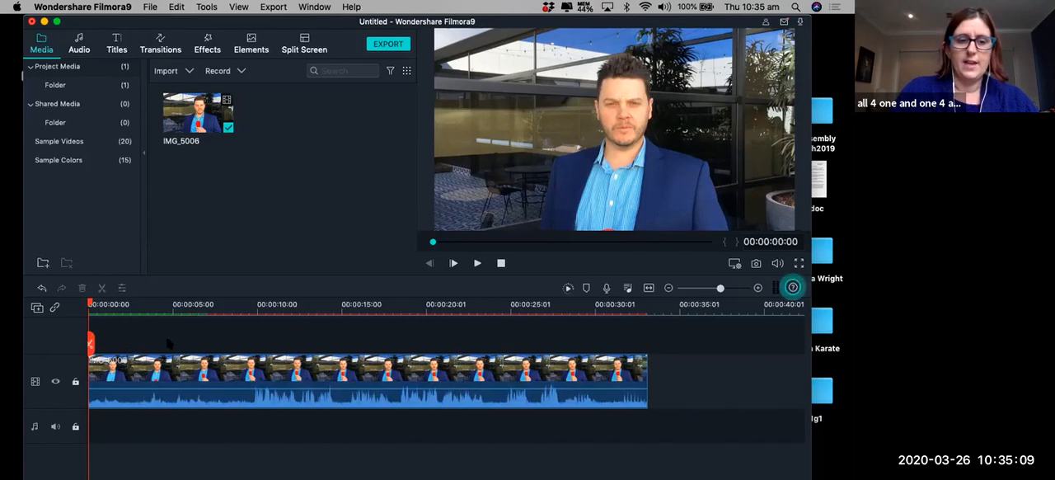
pyautogui.click(178, 400)
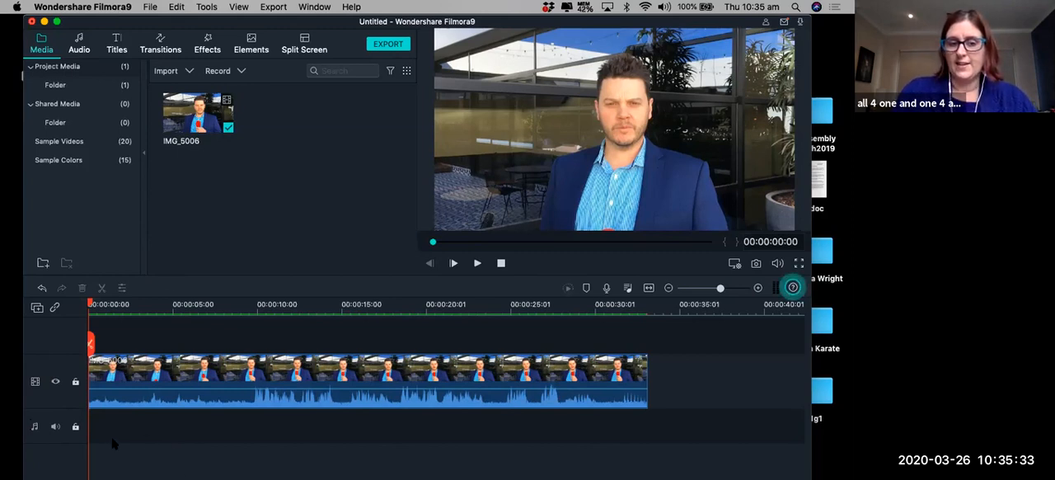
pyautogui.click(183, 383)
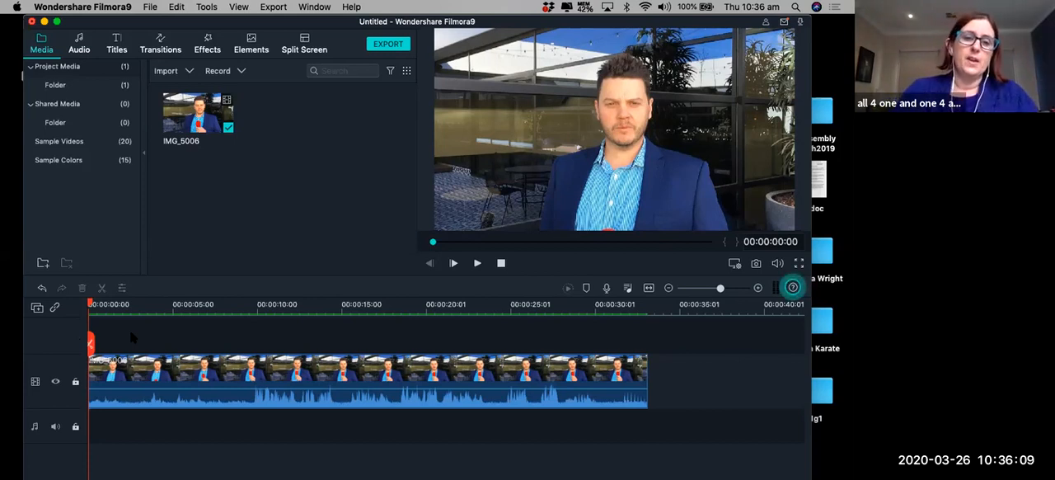
pyautogui.click(202, 385)
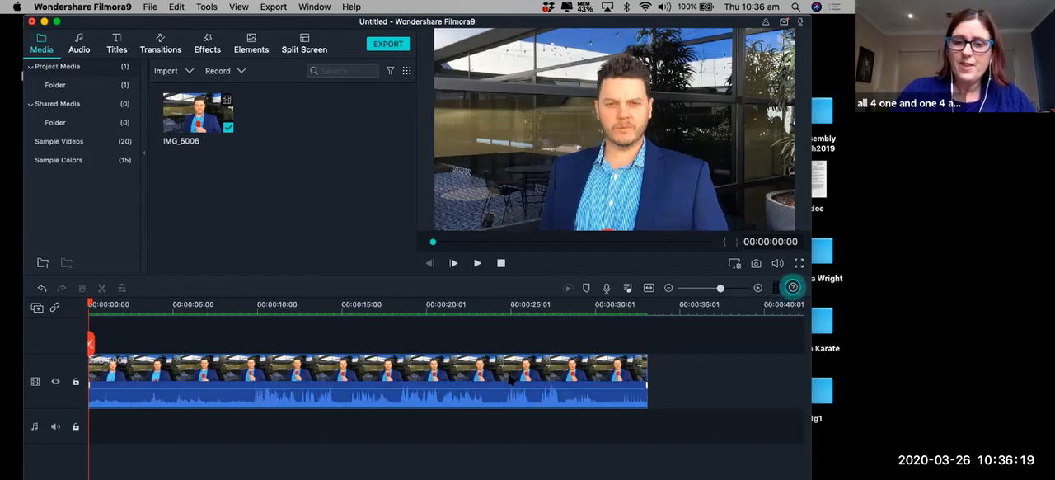
# Scrub the playhead back and forth through the opening seconds of the IMG_5006 clip.
pyautogui.click(181, 307)
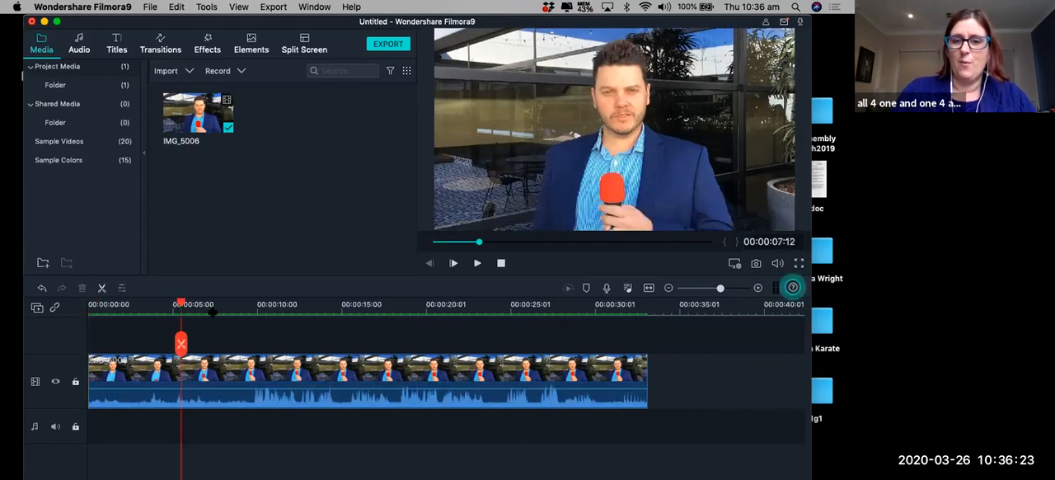
pyautogui.click(212, 310)
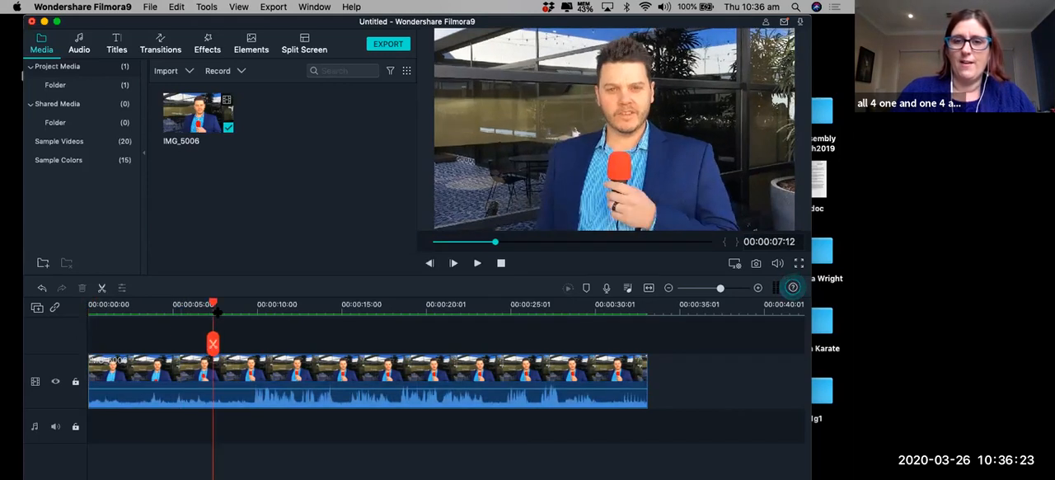
pyautogui.click(146, 307)
pyautogui.click(106, 306)
pyautogui.moveTo(122, 309); pyautogui.dragTo(189, 310)
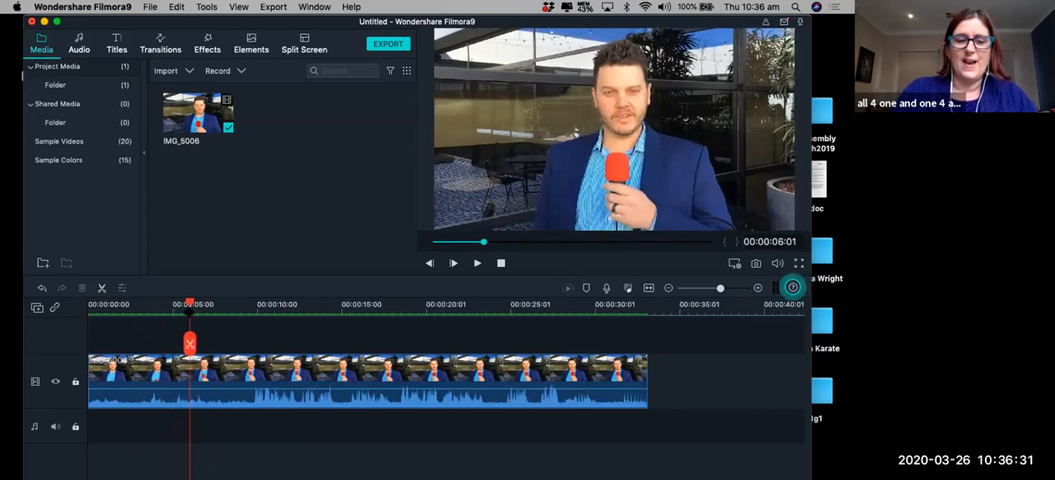
# Advance the playhead frame by frame to 00:00:08:01 in the clip.
pyautogui.press('Right')
pyautogui.press('Right')
pyautogui.press('Right')
pyautogui.press('Right')
pyautogui.press('Right')
pyautogui.press('Right')
pyautogui.press('Right')
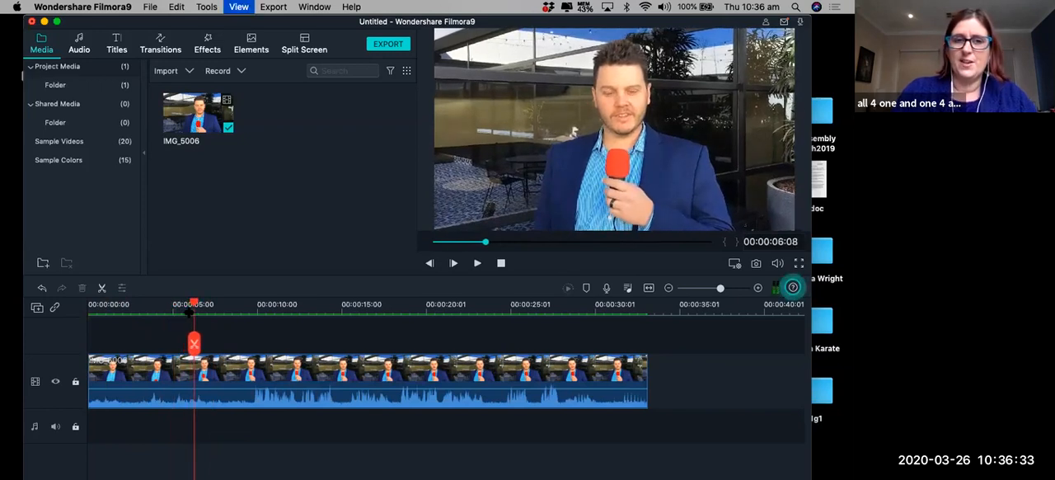
pyautogui.press('Right')
pyautogui.press('Right')
pyautogui.press('Right')
pyautogui.press('Right')
pyautogui.press('Right')
pyautogui.press('Right')
pyautogui.press('Right')
pyautogui.press('Right')
pyautogui.press('Right')
pyautogui.press('Right')
pyautogui.press('Right')
pyautogui.press('Right')
pyautogui.press('Right')
pyautogui.press('Right')
pyautogui.press('Right')
pyautogui.press('Right')
pyautogui.press('Right')
pyautogui.press('Right')
pyautogui.press('Right')
pyautogui.press('Right')
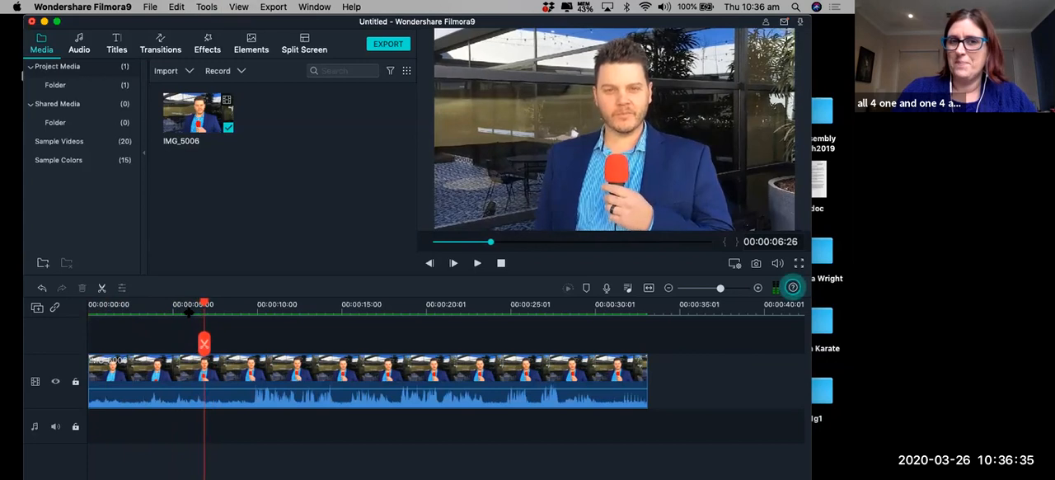
pyautogui.press('Right')
pyautogui.press('Right')
pyautogui.press('Right')
pyautogui.press('Right')
pyautogui.press('Right')
pyautogui.press('Right')
pyautogui.press('Right')
pyautogui.press('Right')
pyautogui.press('Right')
pyautogui.press('Right')
pyautogui.press('Right')
pyautogui.press('Right')
pyautogui.press('Right')
pyautogui.press('Right')
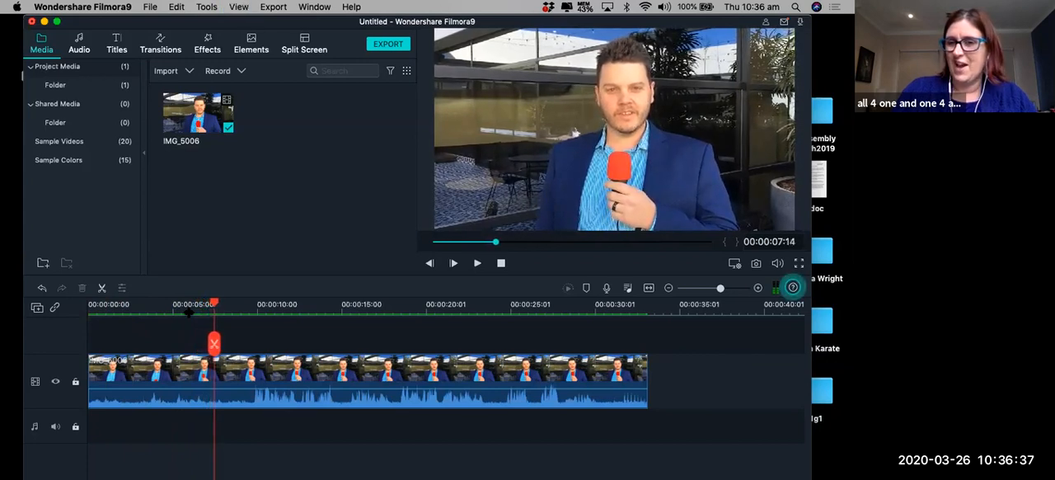
pyautogui.press('Right')
pyautogui.press('Right')
pyautogui.press('Right')
pyautogui.press('Right')
pyautogui.press('Right')
pyautogui.press('Right')
pyautogui.press('Right')
pyautogui.press('Right')
pyautogui.press('Right')
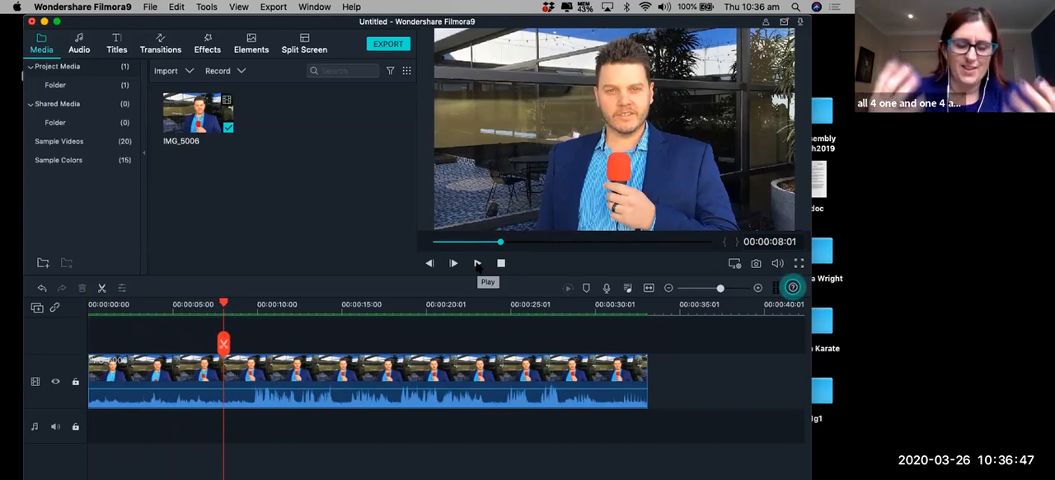
# Play the clip from the playhead to about 00:00:16:25, and select it on the timeline.
pyautogui.click(478, 263)
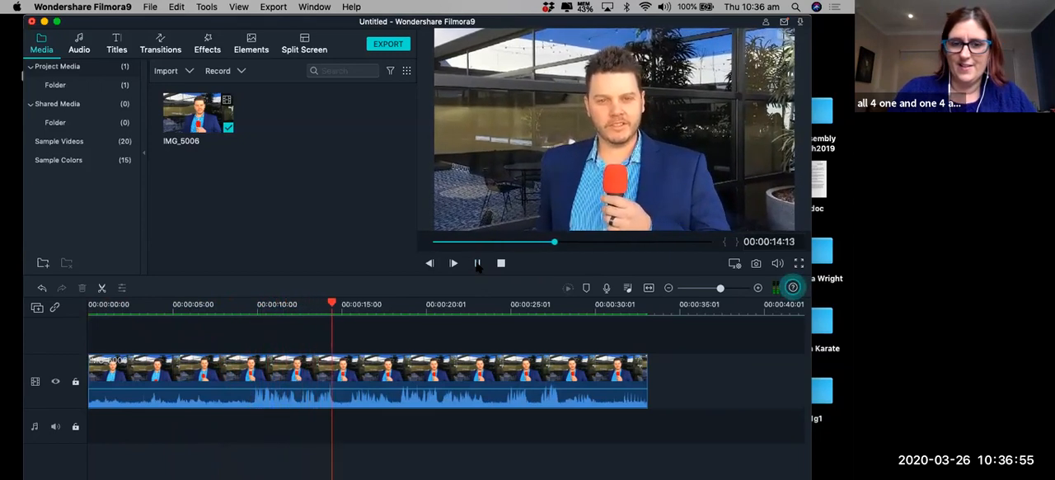
pyautogui.click(477, 263)
pyautogui.click(249, 401)
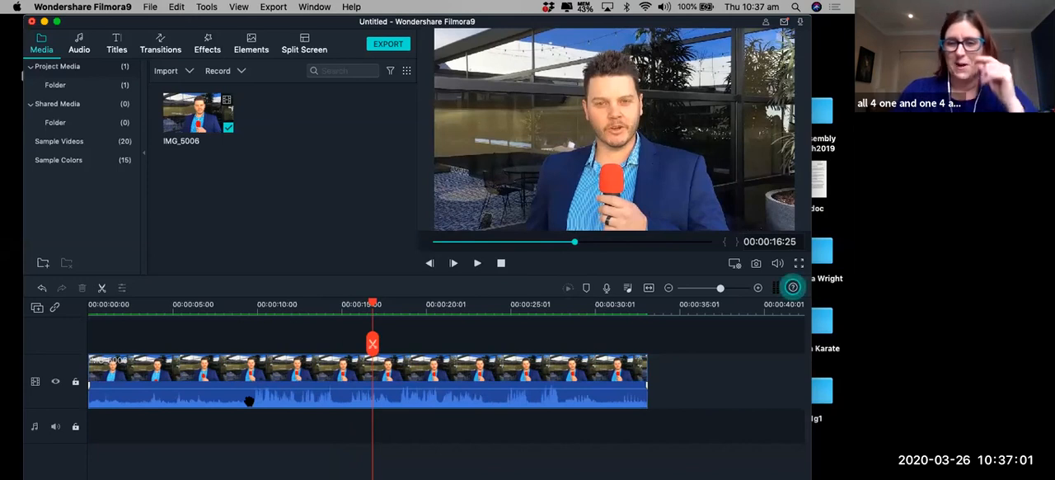
# Try splitting the IMG_5006 clip at 00:00:09:12 and undo the split.
pyautogui.click(246, 312)
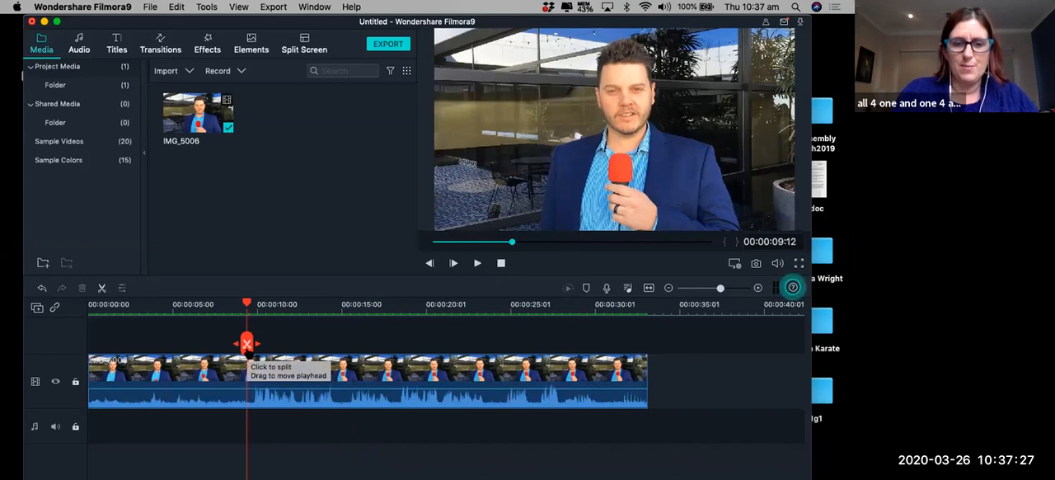
pyautogui.click(247, 343)
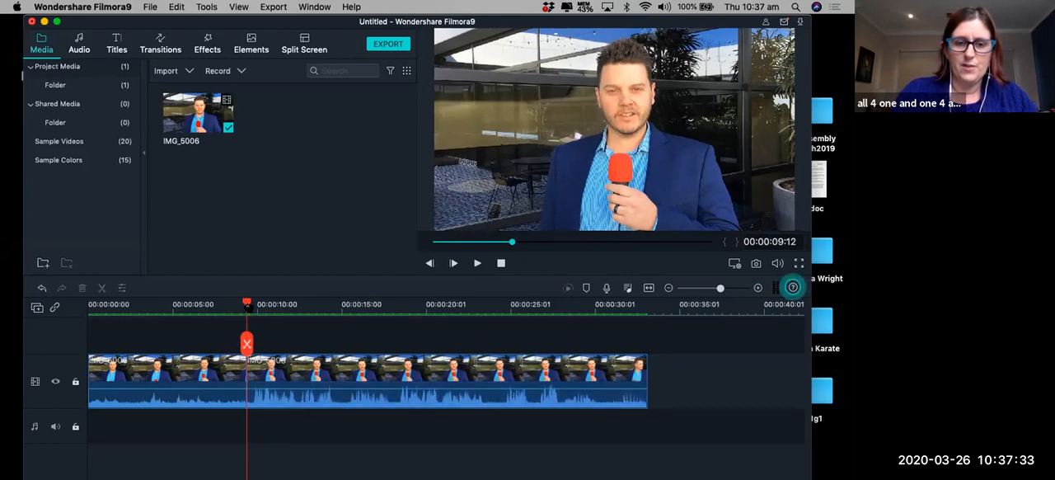
pyautogui.click(198, 307)
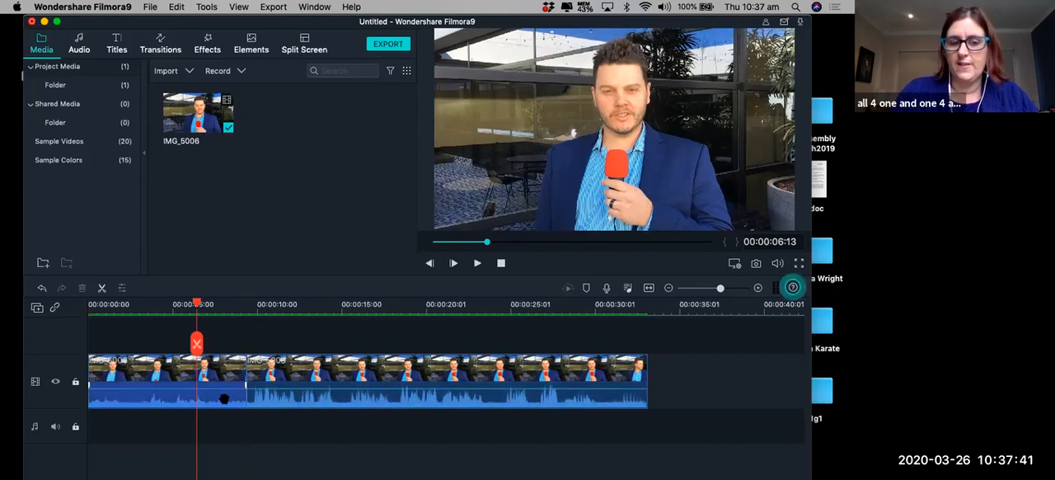
pyautogui.moveTo(198, 305); pyautogui.dragTo(229, 305)
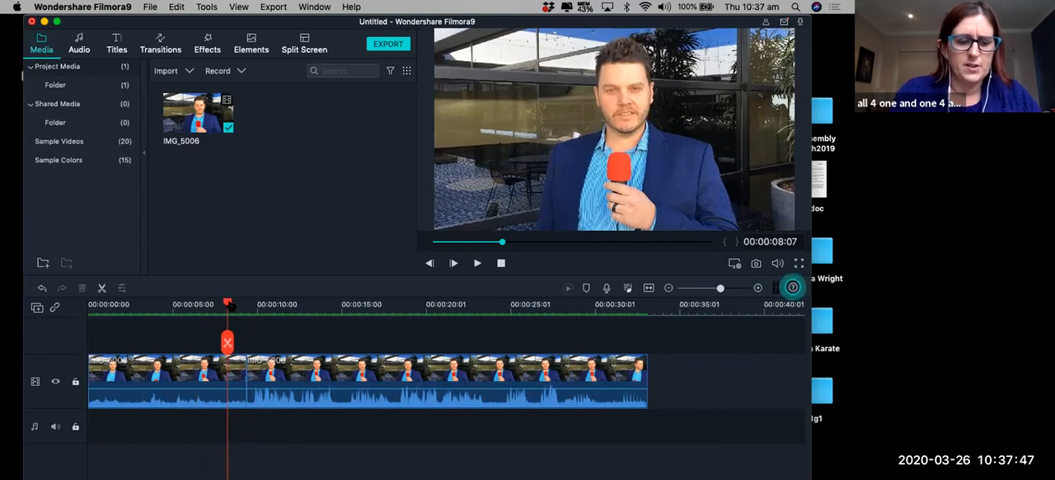
pyautogui.press('super+z')
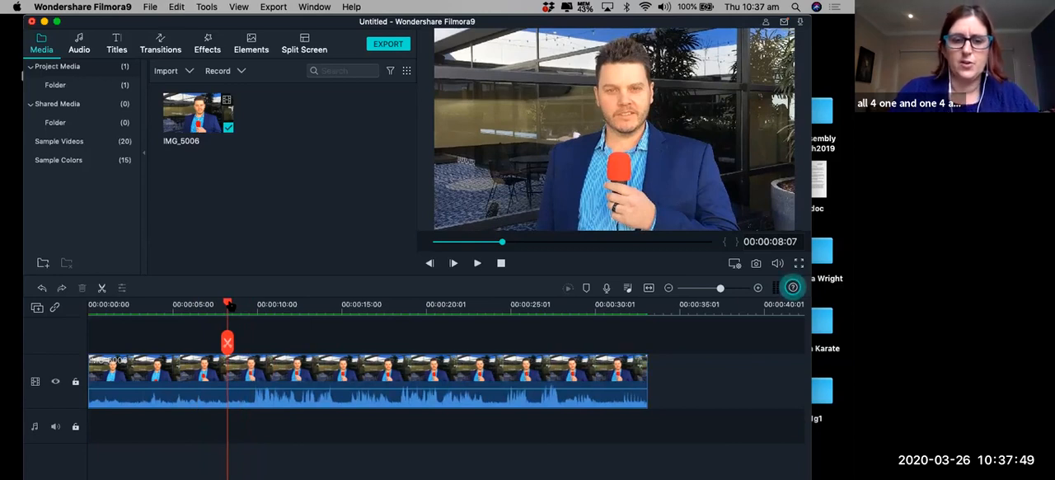
# Split the IMG_5006 clip at 00:00:09:15 and delete the part before the cut.
pyautogui.moveTo(230, 306); pyautogui.dragTo(249, 304)
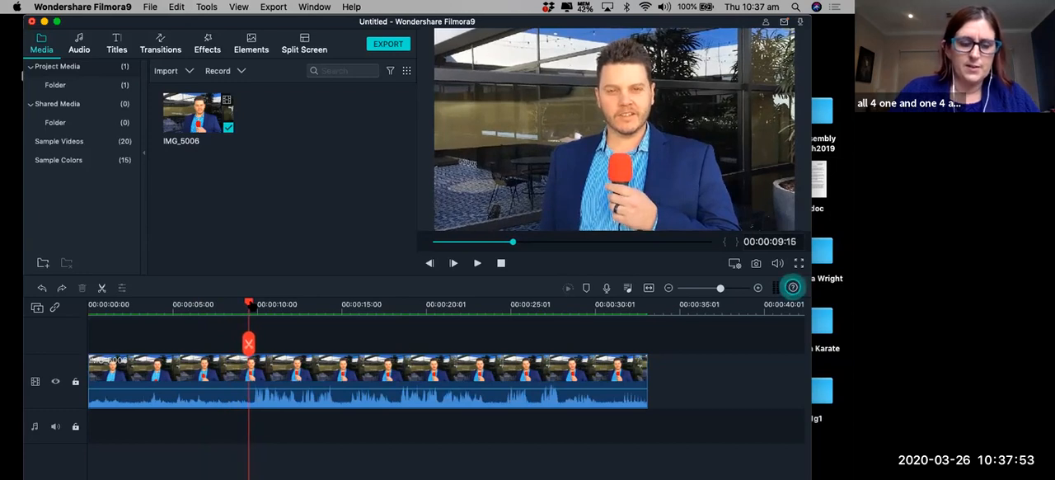
pyautogui.press('super+b')
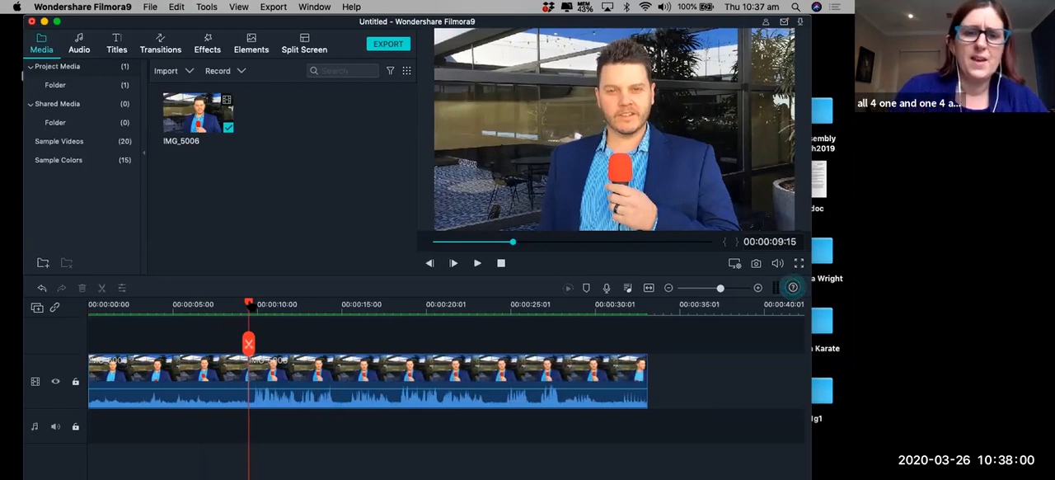
pyautogui.click(288, 304)
pyautogui.click(241, 371)
pyautogui.click(222, 373)
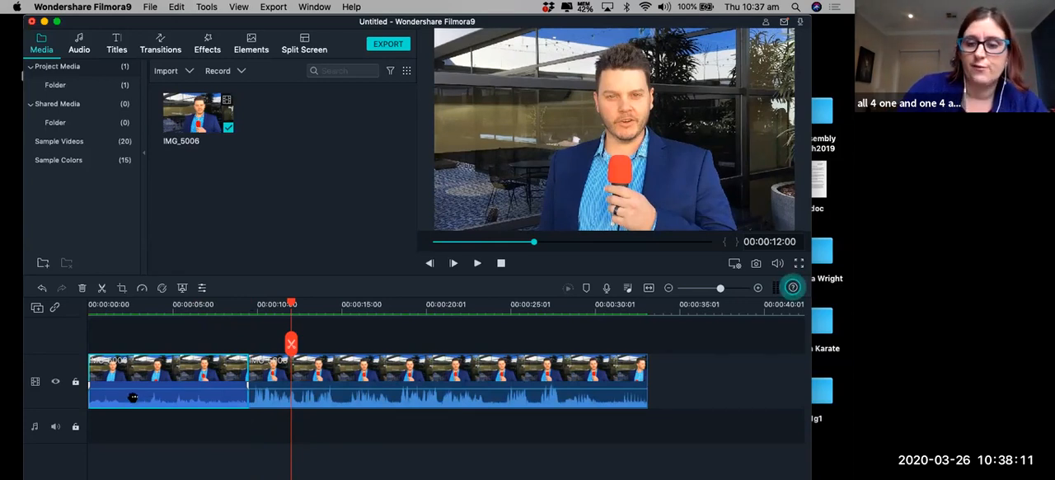
pyautogui.press('Delete')
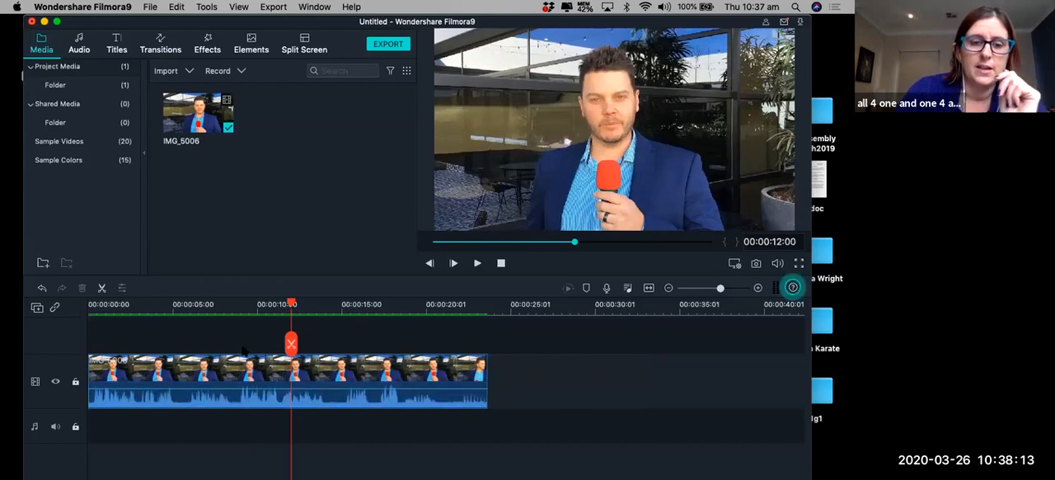
# Play a short passage of the shortened clip from 00:00:09:14 and return the playhead to the start.
pyautogui.moveTo(291, 304); pyautogui.dragTo(203, 311)
pyautogui.click(248, 303)
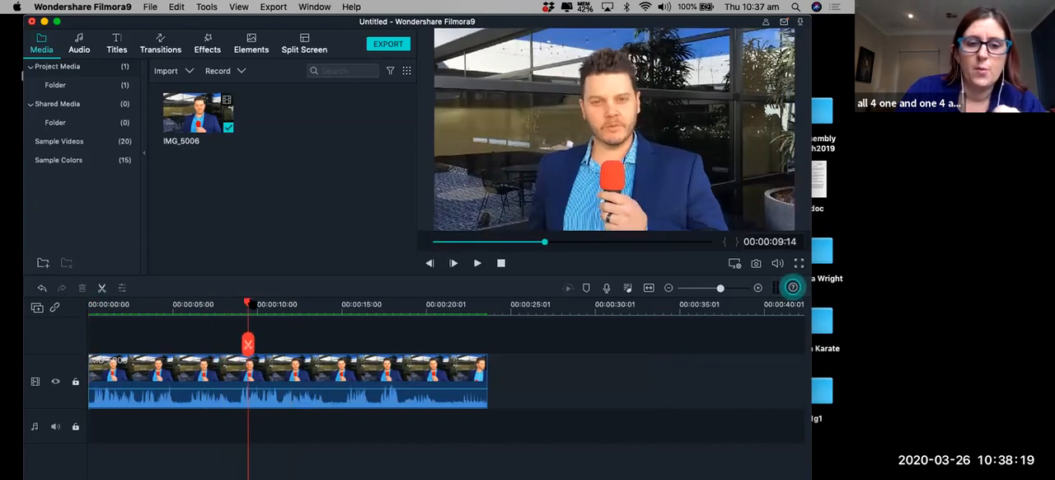
pyautogui.click(478, 262)
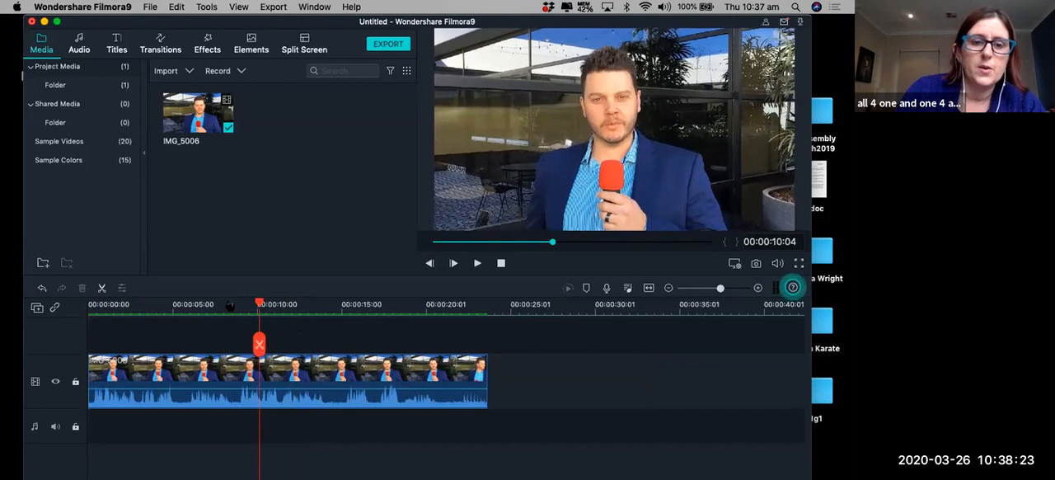
pyautogui.click(89, 305)
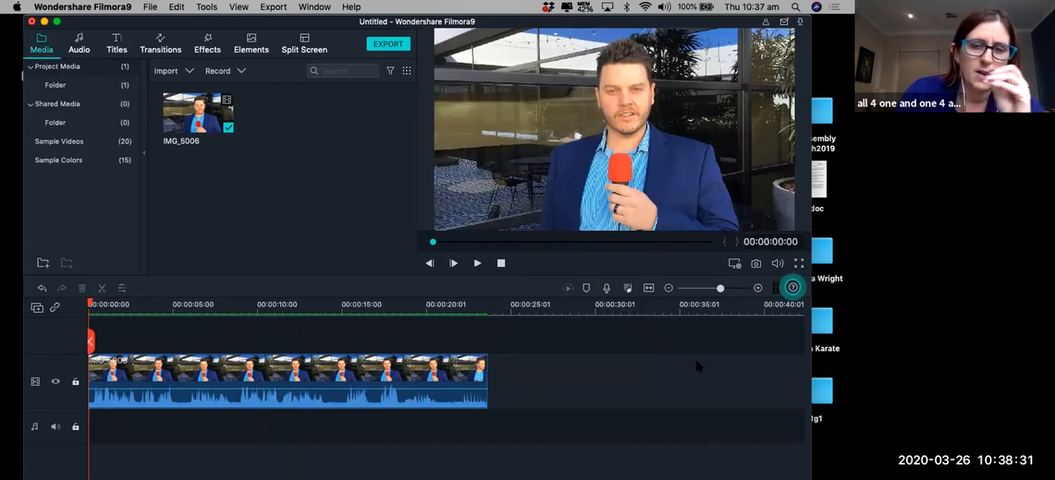
# Play the first second of the shortened clip at frame-level timeline detail, stopping at 00:00:01:01.
pyautogui.click(757, 288)
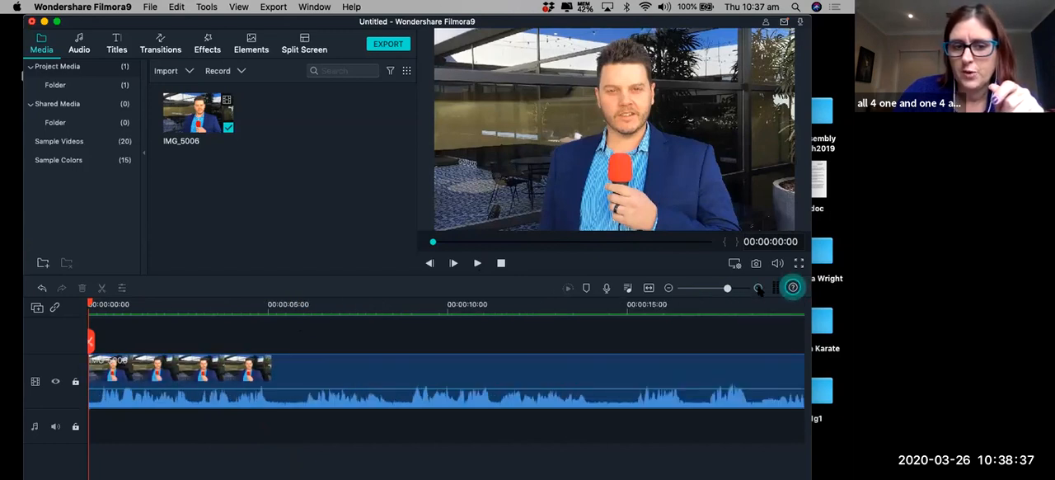
pyautogui.click(758, 288)
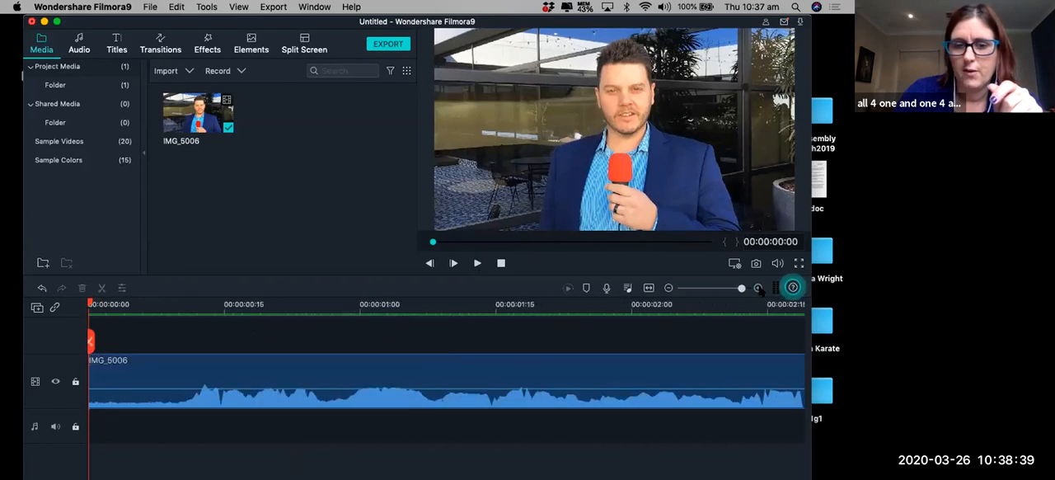
pyautogui.click(757, 288)
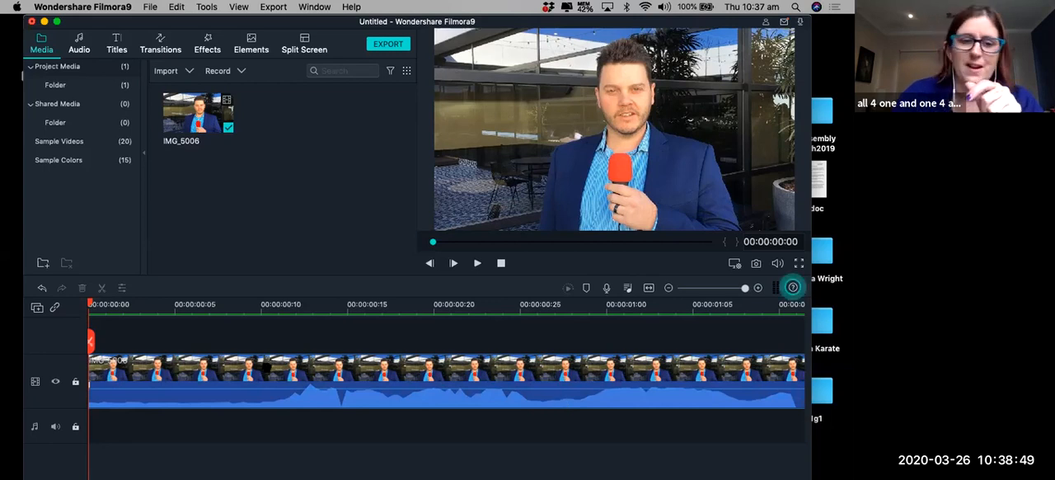
pyautogui.click(477, 263)
pyautogui.click(477, 262)
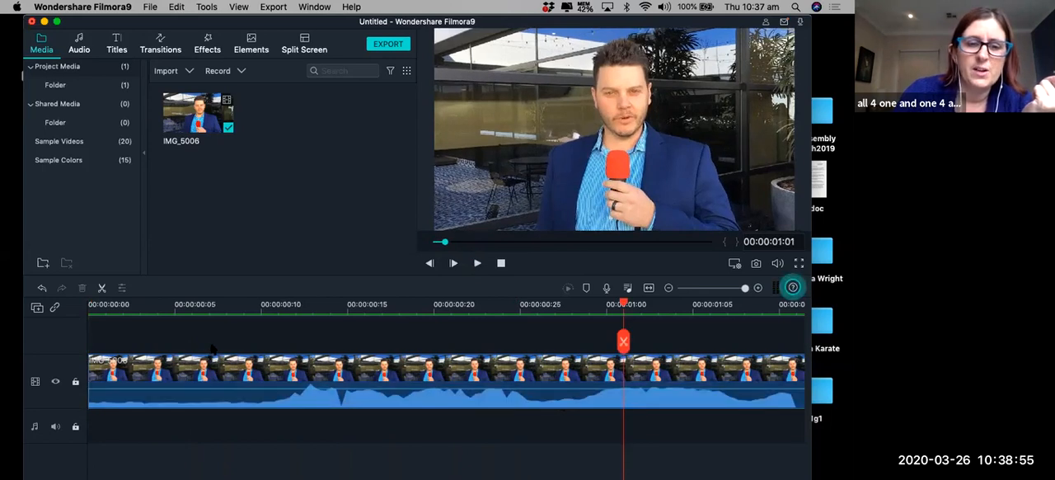
# Extend the start edge of the IMG_5006 clip to restore a short stretch of the removed opening footage.
pyautogui.click(199, 366)
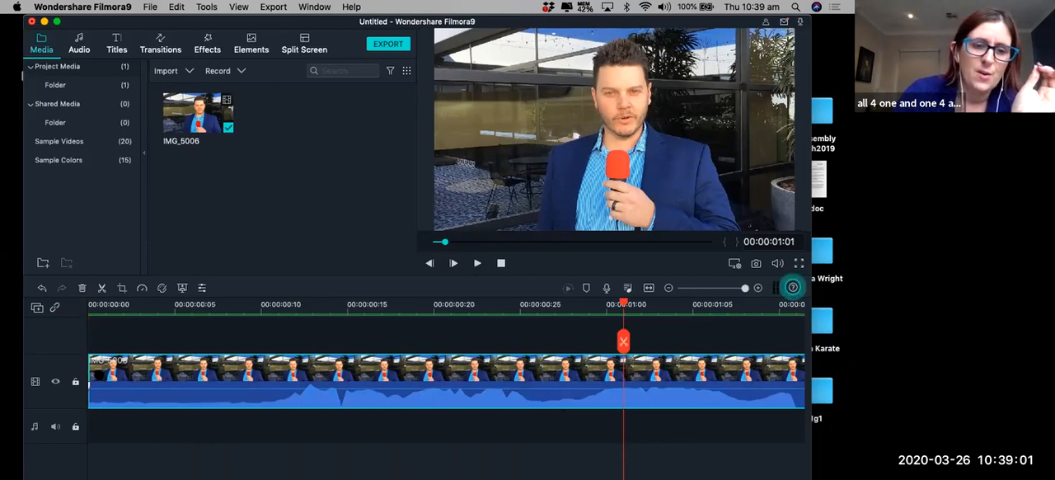
pyautogui.click(730, 288)
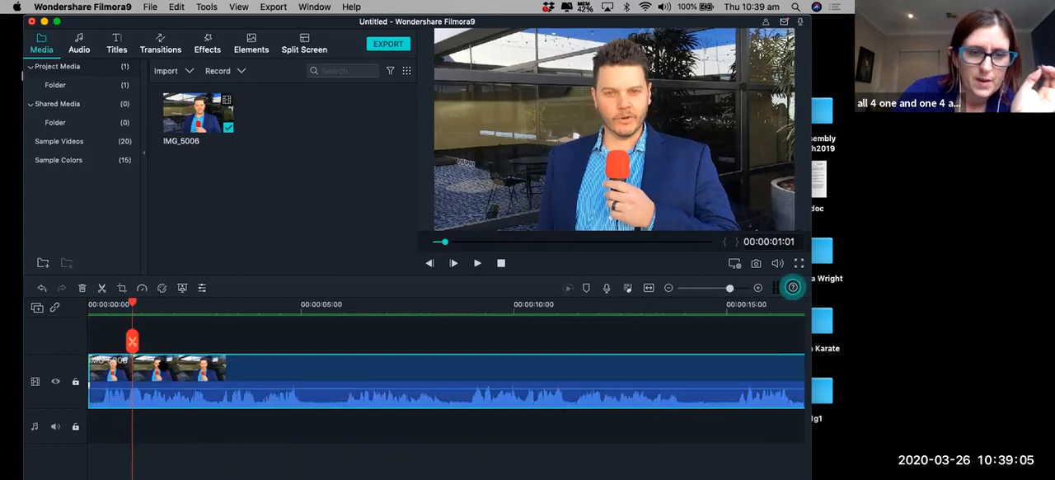
pyautogui.moveTo(132, 304); pyautogui.dragTo(64, 308)
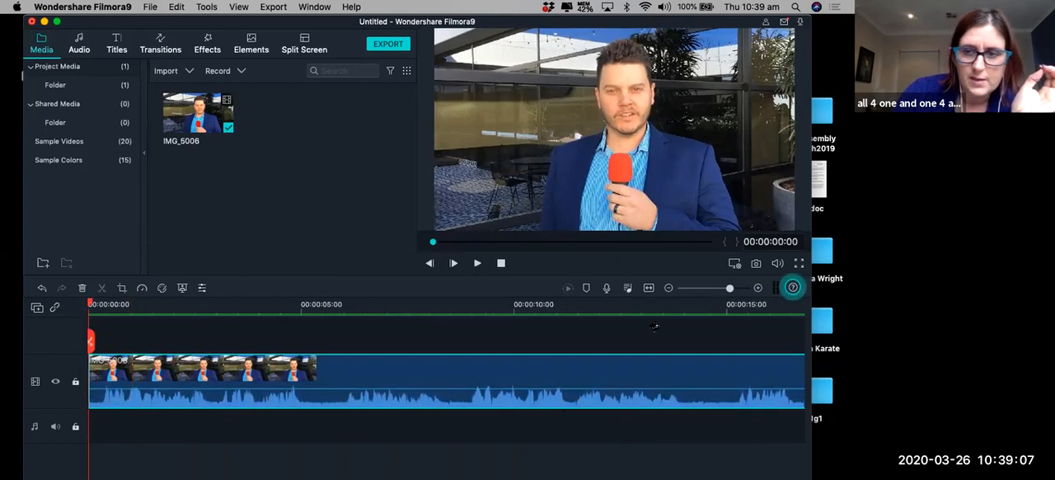
pyautogui.click(739, 287)
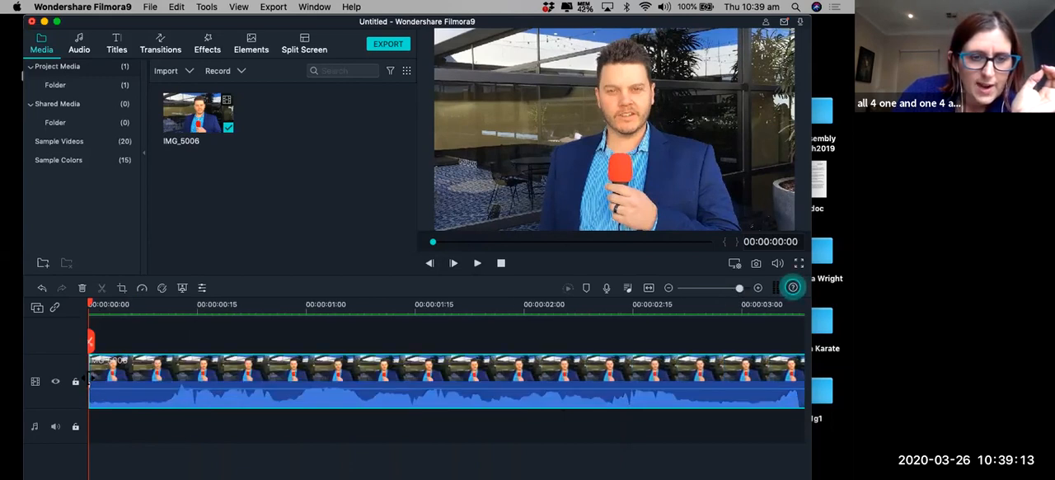
pyautogui.click(92, 376)
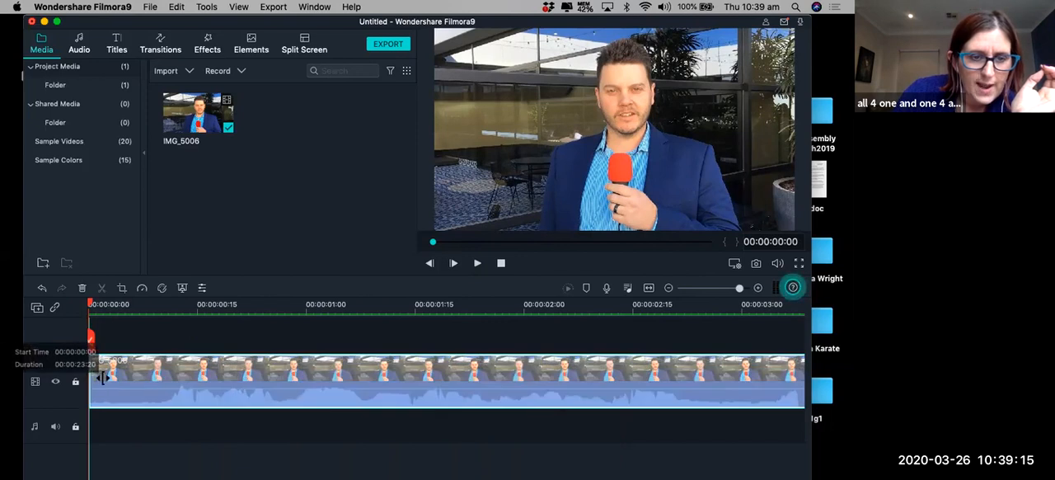
pyautogui.moveTo(94, 370); pyautogui.dragTo(101, 337)
pyautogui.moveTo(91, 307); pyautogui.dragTo(153, 305)
pyautogui.moveTo(89, 372); pyautogui.dragTo(119, 372)
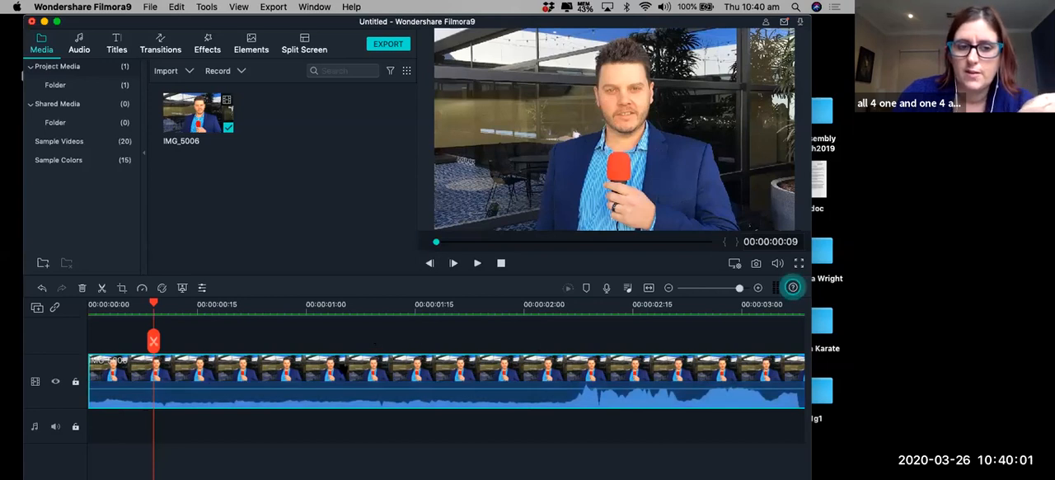
# Try splitting the clip at 00:00:02:03 and deleting the part before the cut, and undo both edits.
pyautogui.click(529, 312)
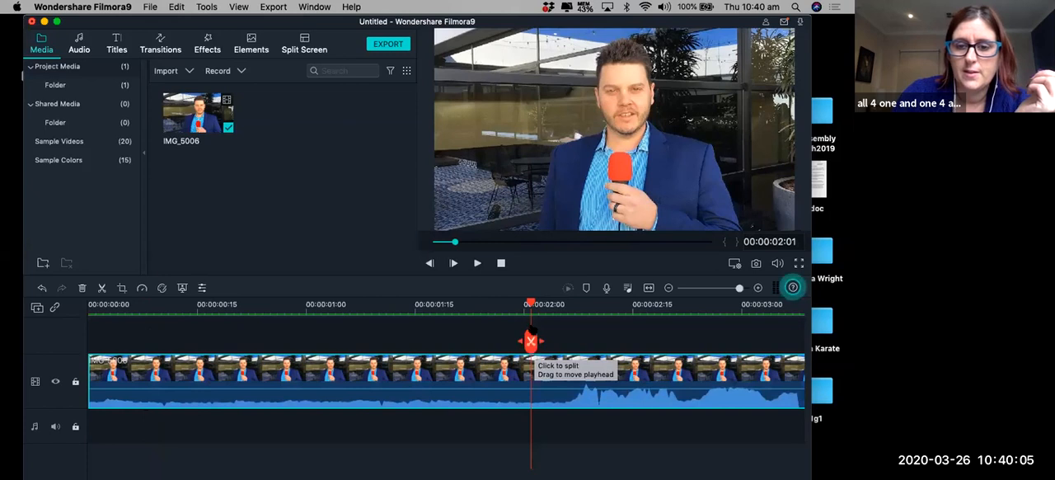
pyautogui.click(548, 307)
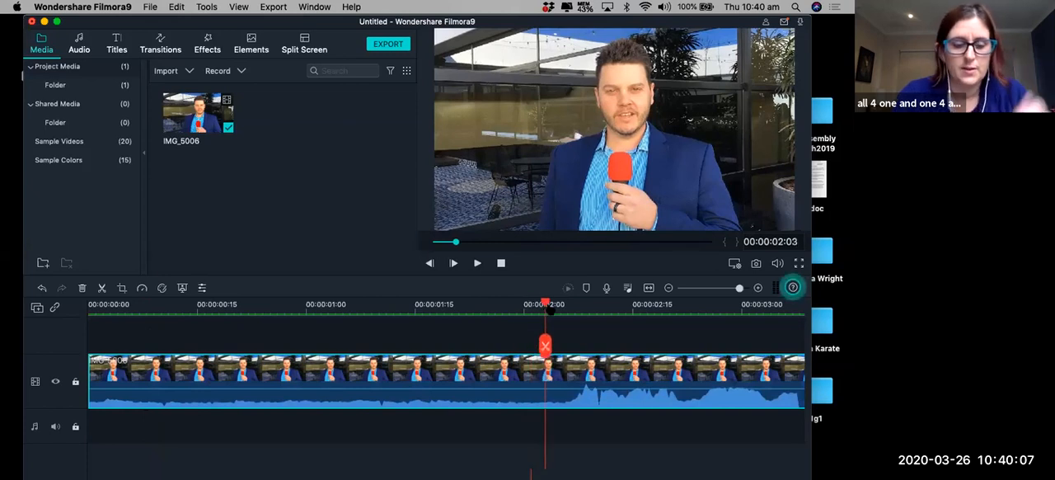
pyautogui.click(545, 345)
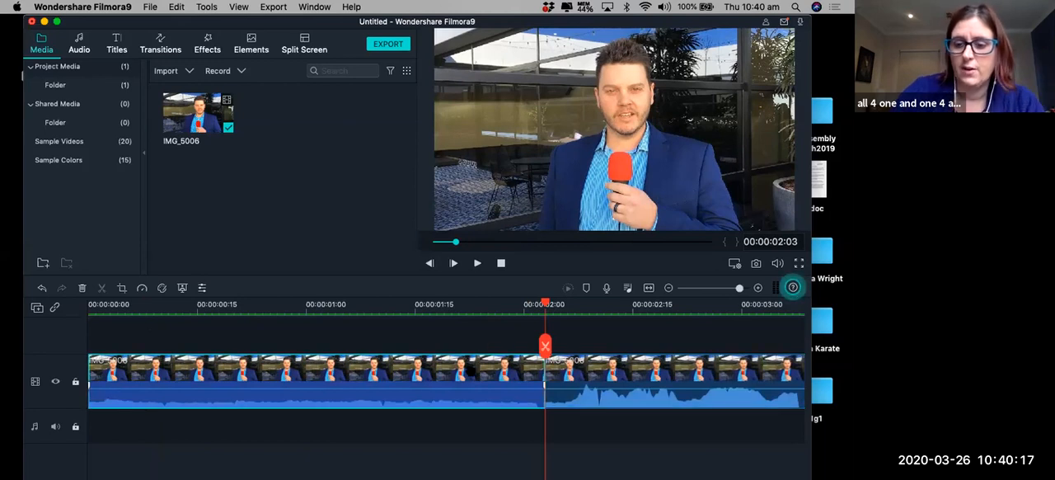
pyautogui.press('super+z')
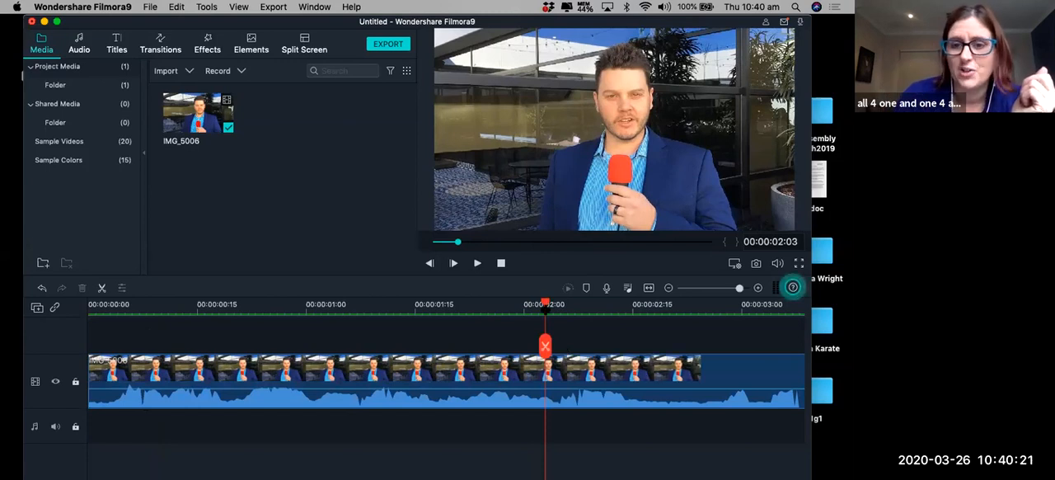
pyautogui.moveTo(545, 310); pyautogui.dragTo(87, 326)
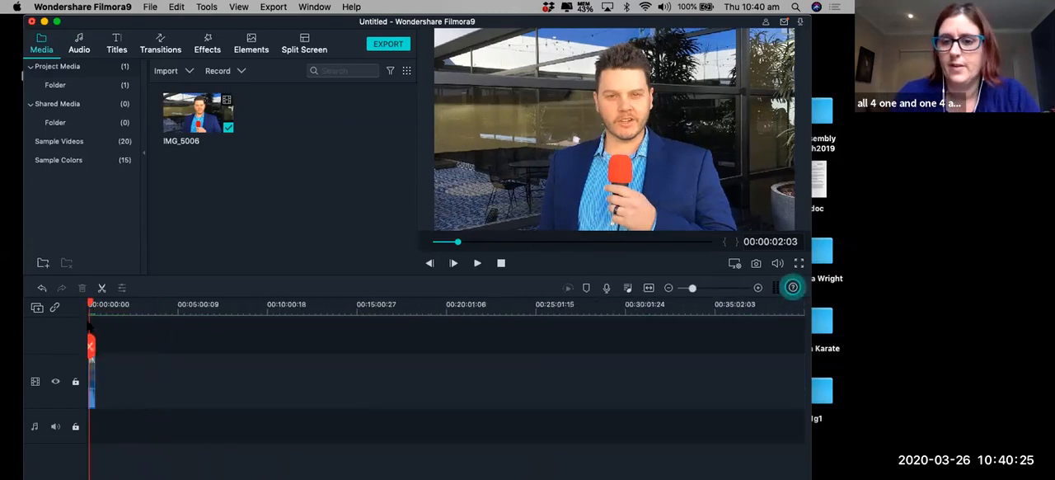
pyautogui.click(88, 327)
pyautogui.press('super+z')
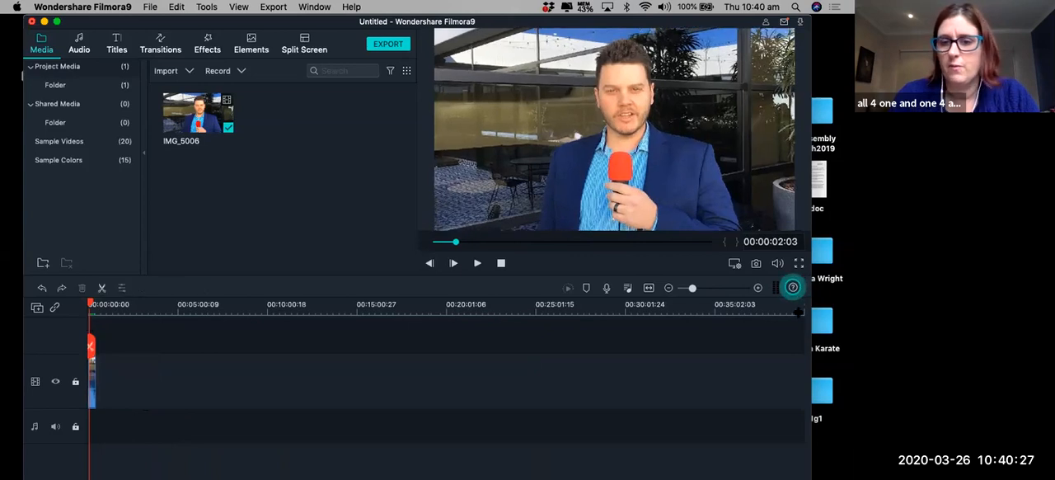
# Play the clip from its start to 00:00:02:09 to find where the speech begins.
pyautogui.moveTo(714, 295); pyautogui.dragTo(728, 289)
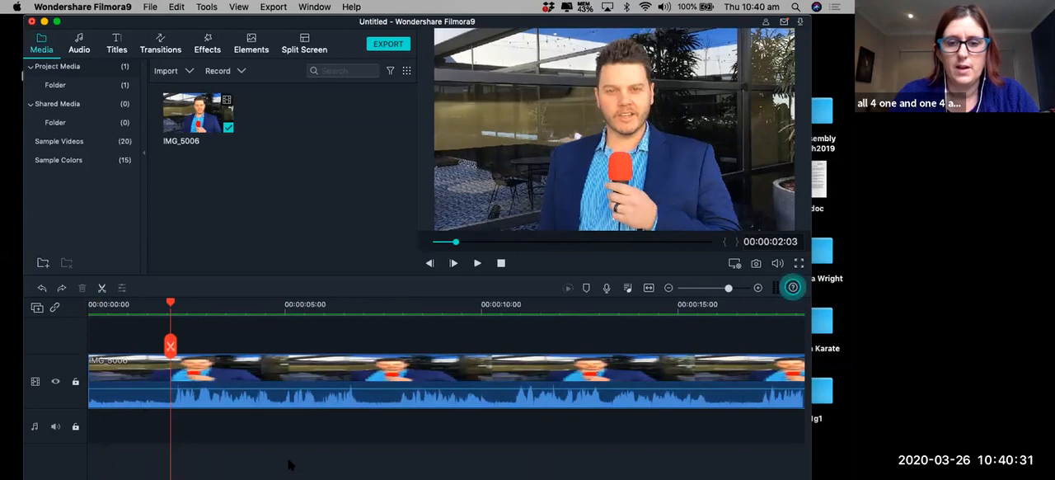
pyautogui.click(326, 363)
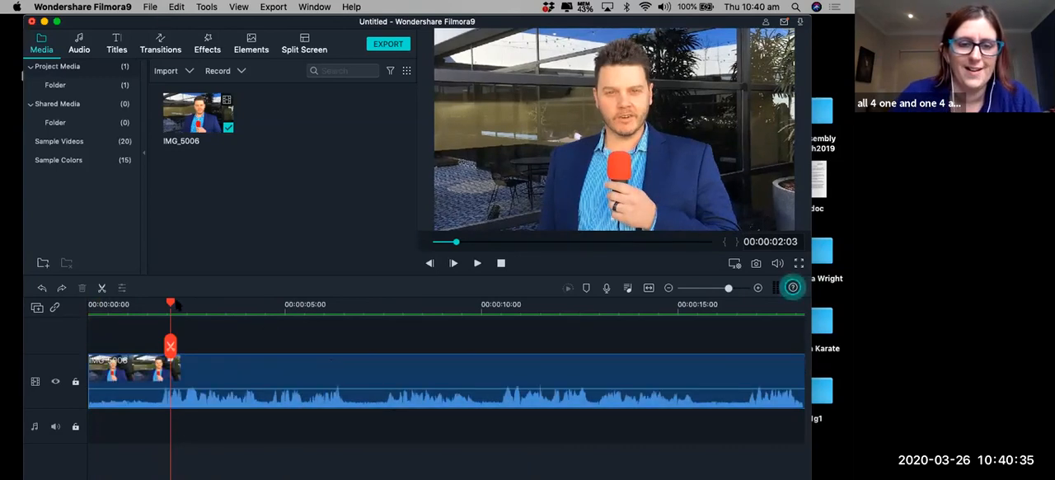
pyautogui.moveTo(171, 303); pyautogui.dragTo(88, 304)
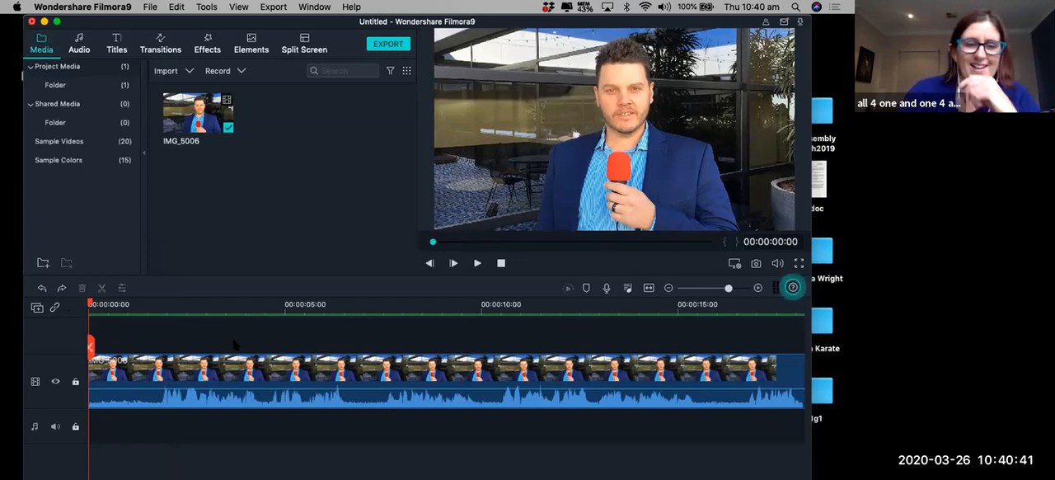
pyautogui.click(476, 263)
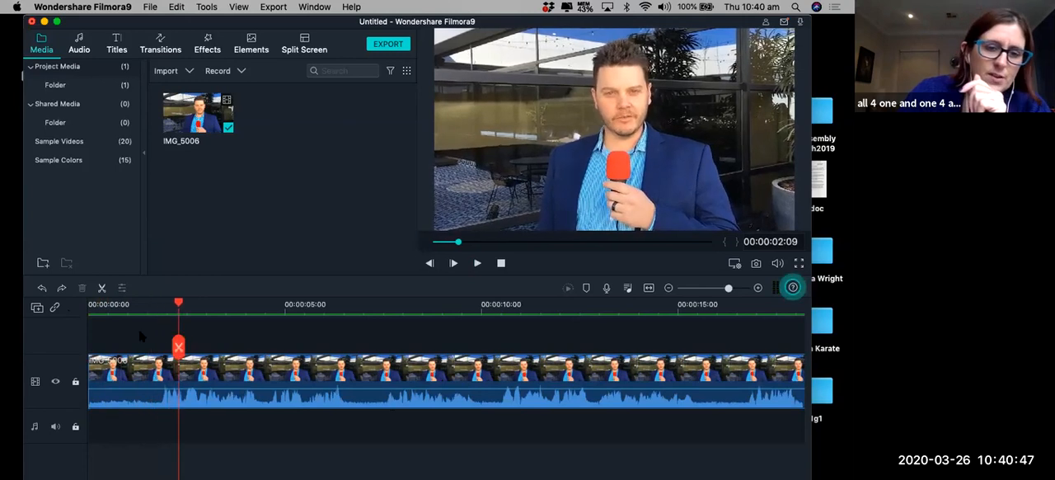
# Split the IMG_5006 clip at 00:00:01:21 and delete the short opening part before the cut.
pyautogui.click(148, 312)
pyautogui.moveTo(148, 346); pyautogui.dragTo(155, 346)
pyautogui.click(155, 345)
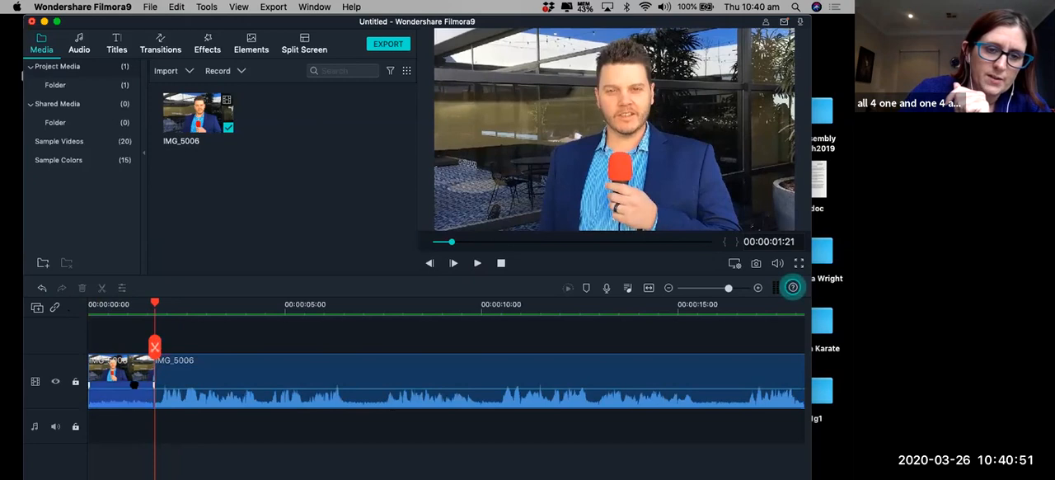
pyautogui.press('Delete')
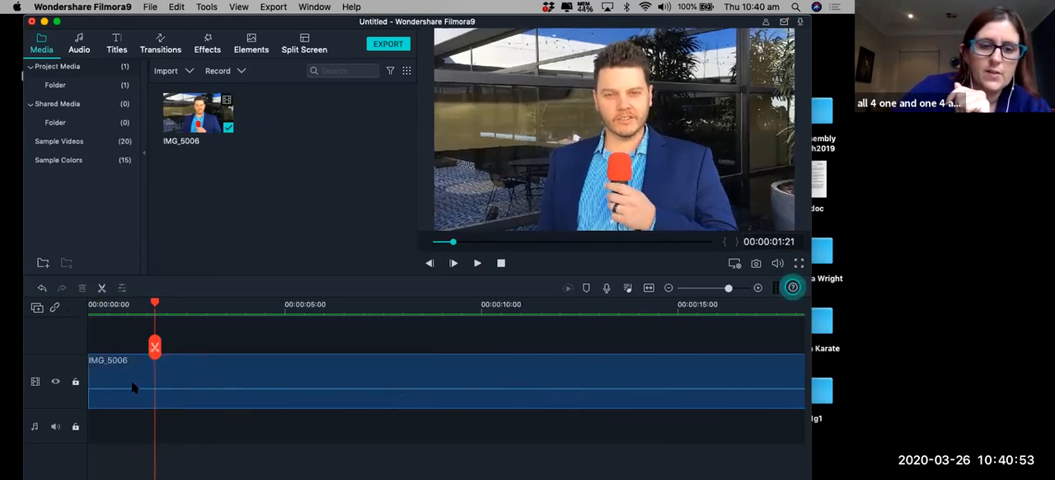
pyautogui.moveTo(155, 304); pyautogui.dragTo(131, 315)
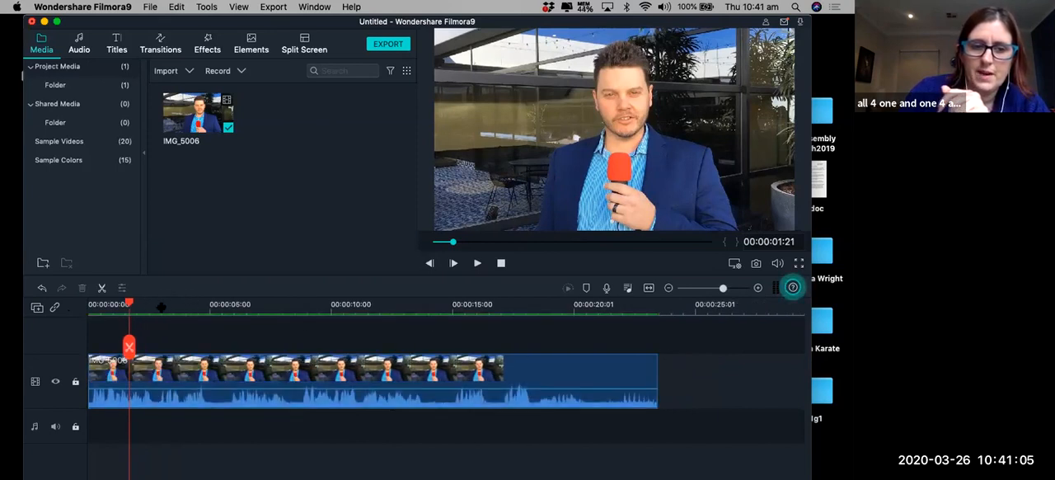
# Play the IMG_5006 clip from 00:00:04:20 to 00:00:06:28 to locate the pause in the speech.
pyautogui.moveTo(723, 288); pyautogui.dragTo(733, 288)
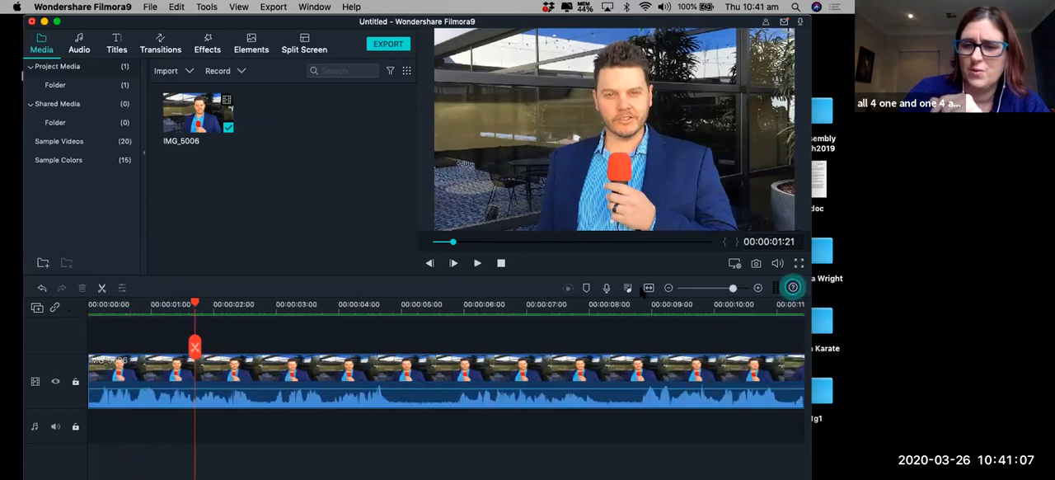
pyautogui.click(380, 307)
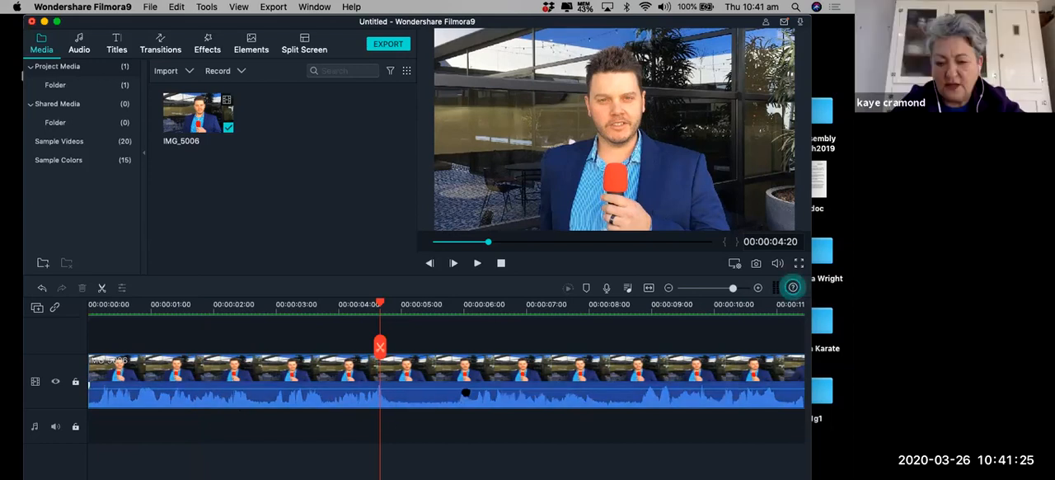
pyautogui.click(477, 264)
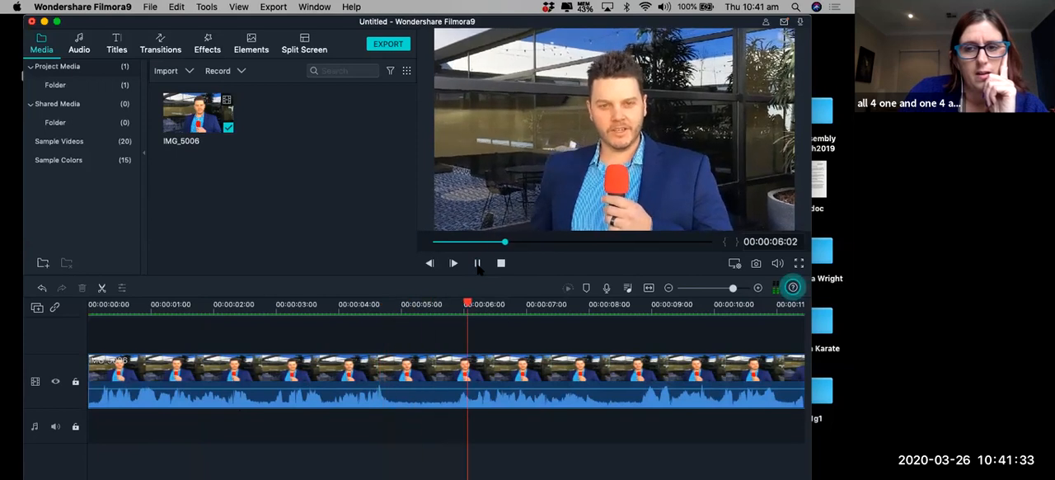
pyautogui.click(477, 264)
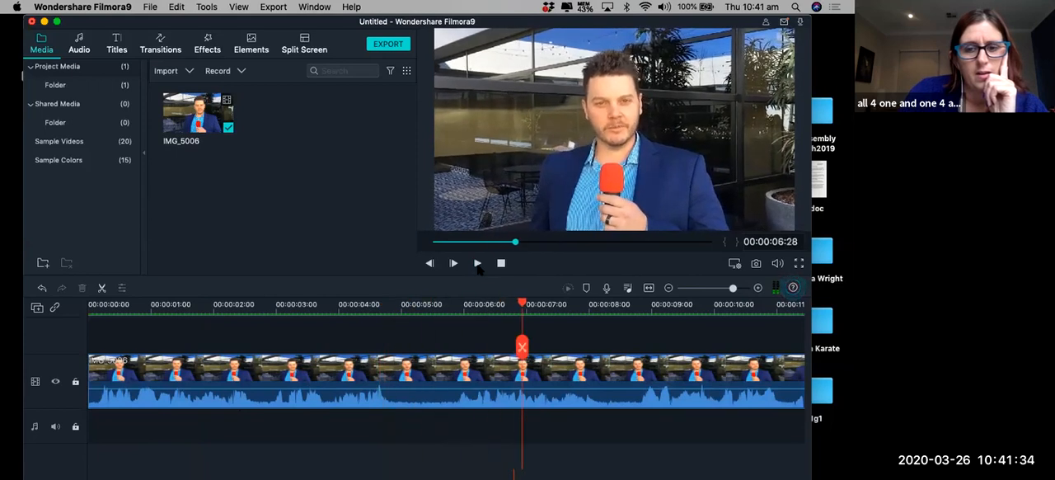
# Split the IMG_5006 clip at 00:00:05:24 and trim the end of the part before the cut back to about 00:00:05:00.
pyautogui.click(446, 305)
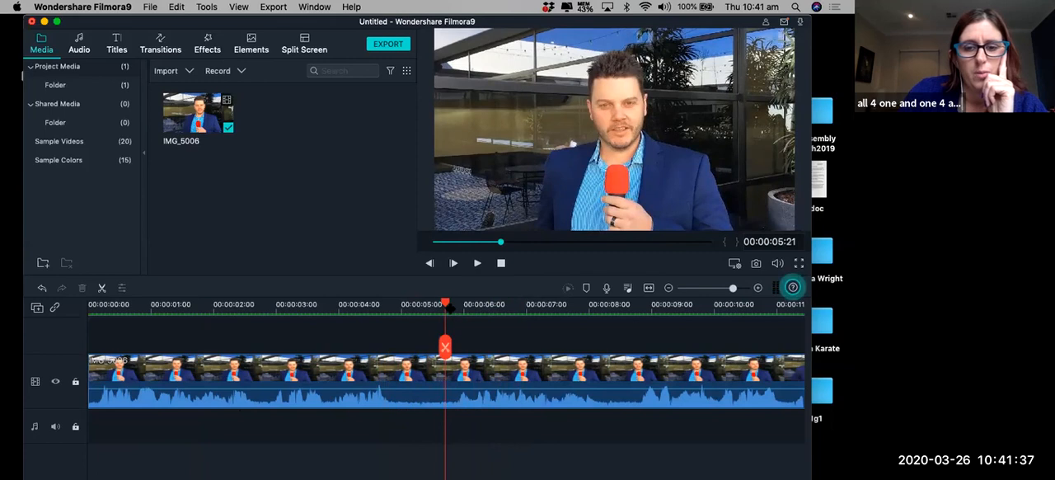
pyautogui.click(450, 305)
pyautogui.click(451, 346)
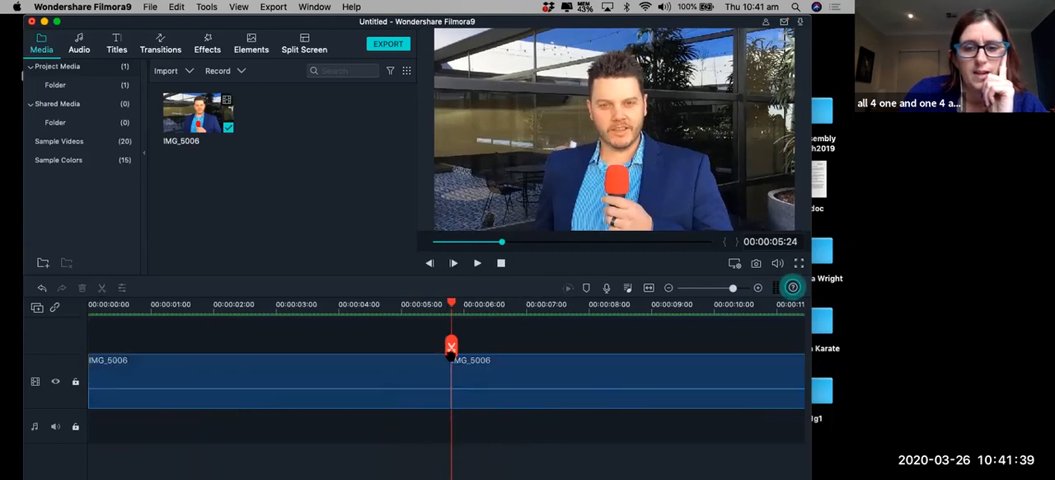
pyautogui.moveTo(450, 375); pyautogui.dragTo(401, 378)
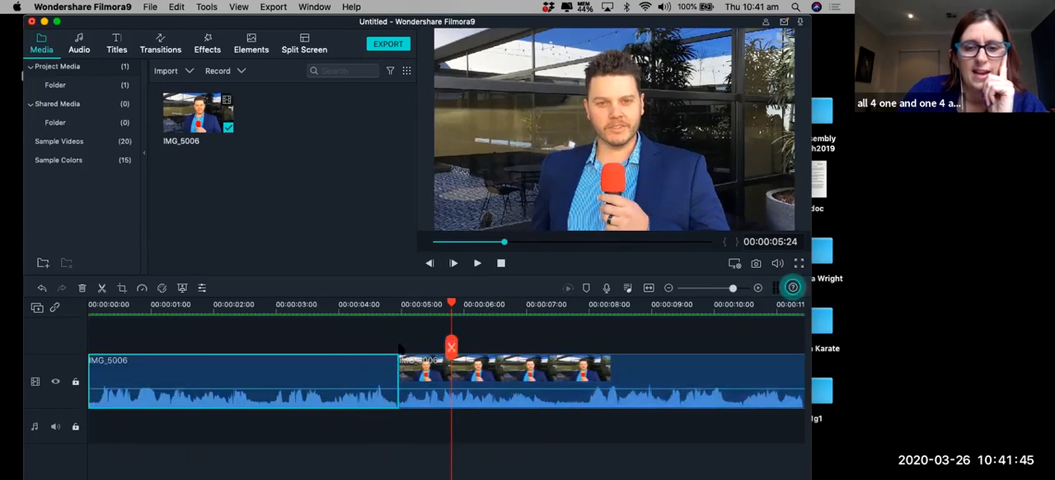
# Play across the new cut from 00:00:04:16 to 00:00:06:04 to check the transition.
pyautogui.click(371, 309)
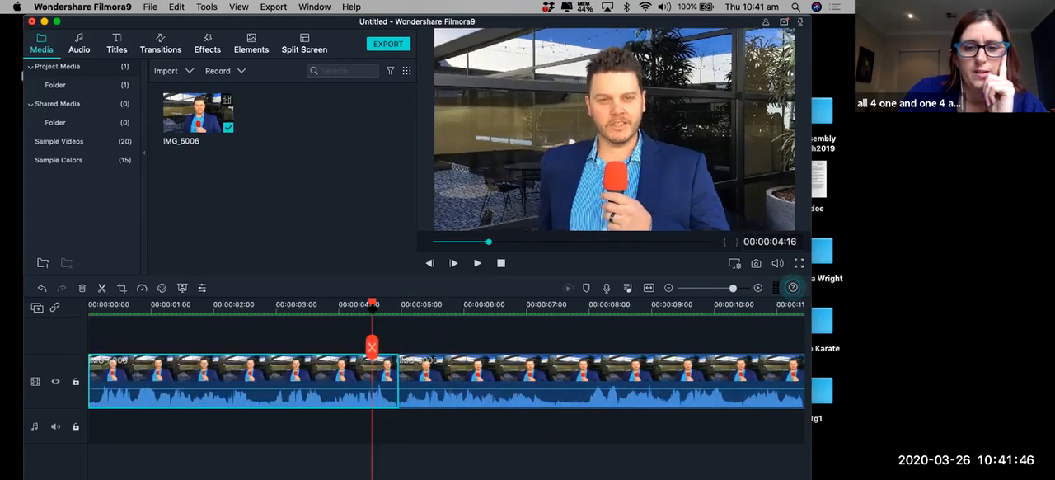
pyautogui.click(477, 263)
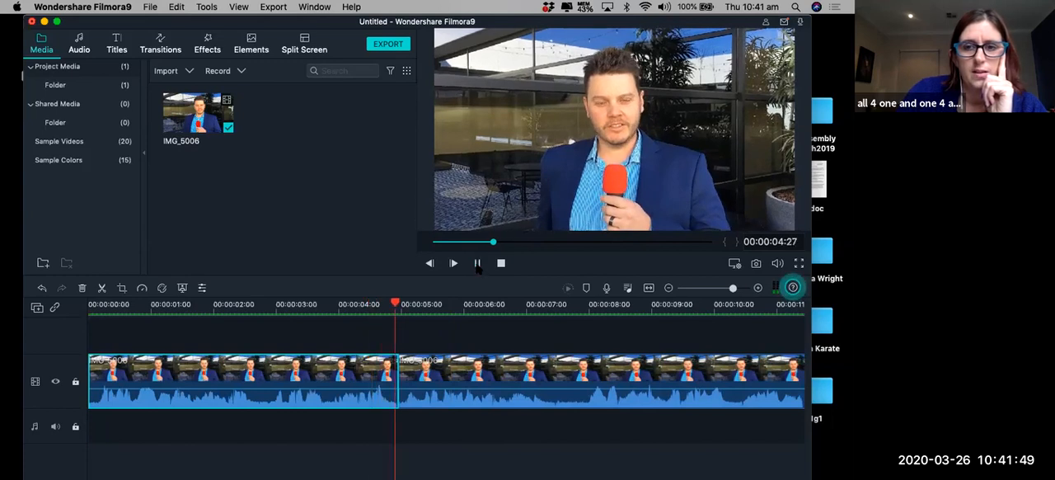
pyautogui.click(379, 308)
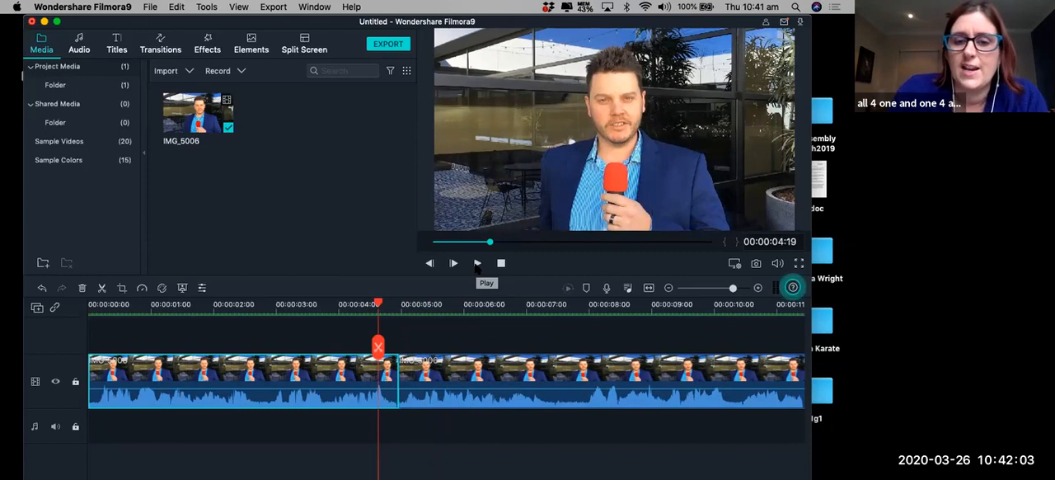
# Play the part after the cut from 00:00:07:04 onward, stopping at 00:00:13:05, to look for the next pause.
pyautogui.click(535, 305)
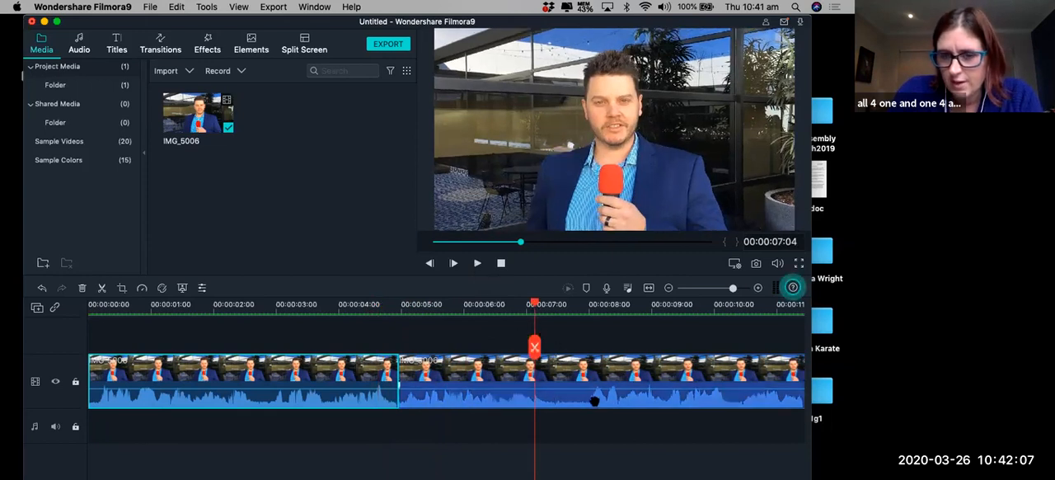
pyautogui.click(477, 263)
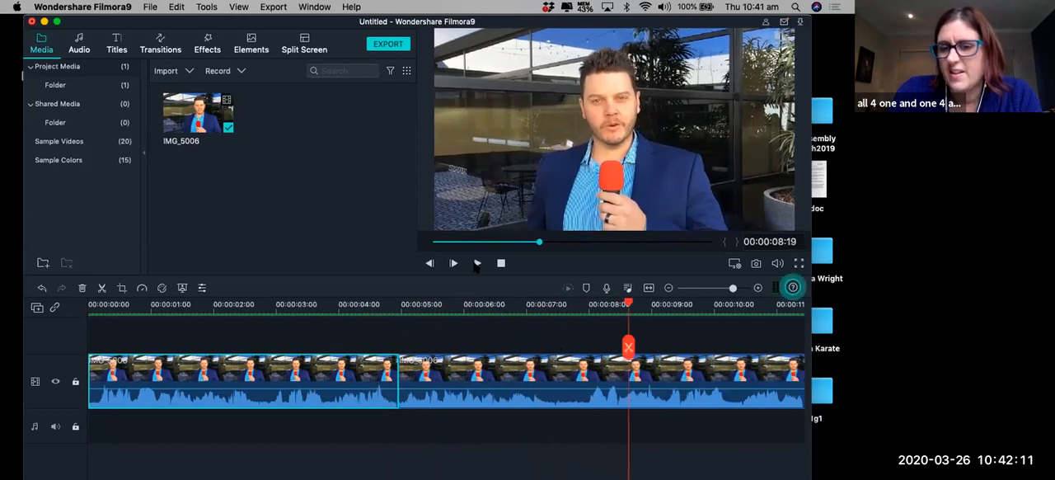
pyautogui.hscroll(3, 518, 367)
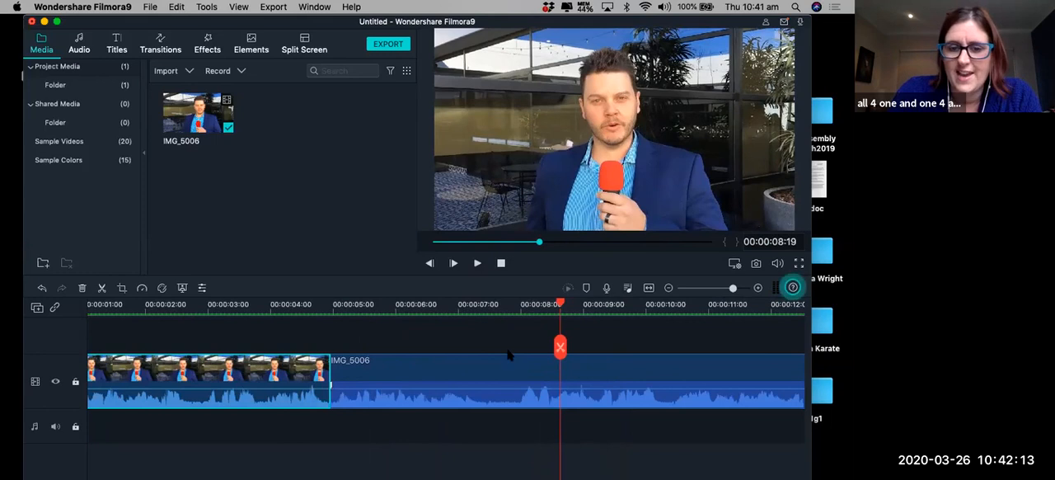
pyautogui.click(500, 353)
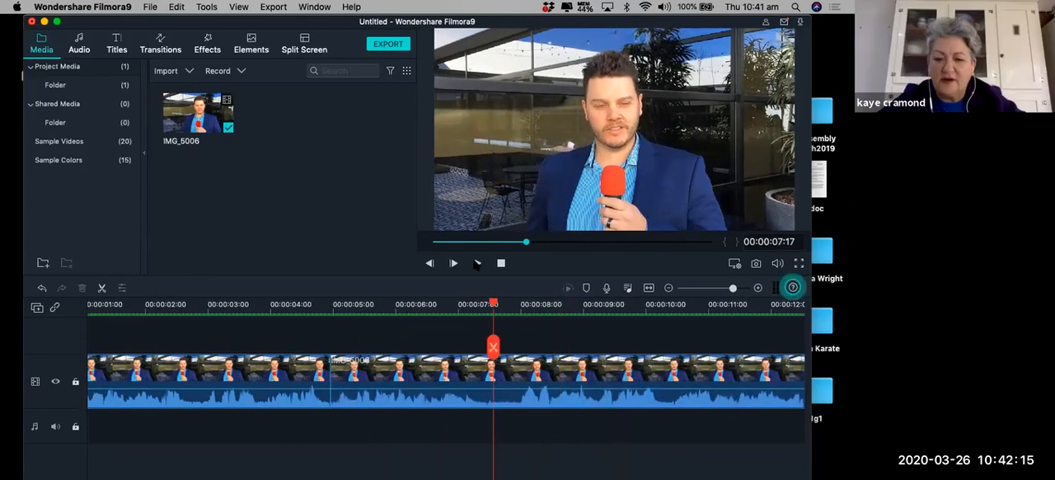
pyautogui.click(477, 263)
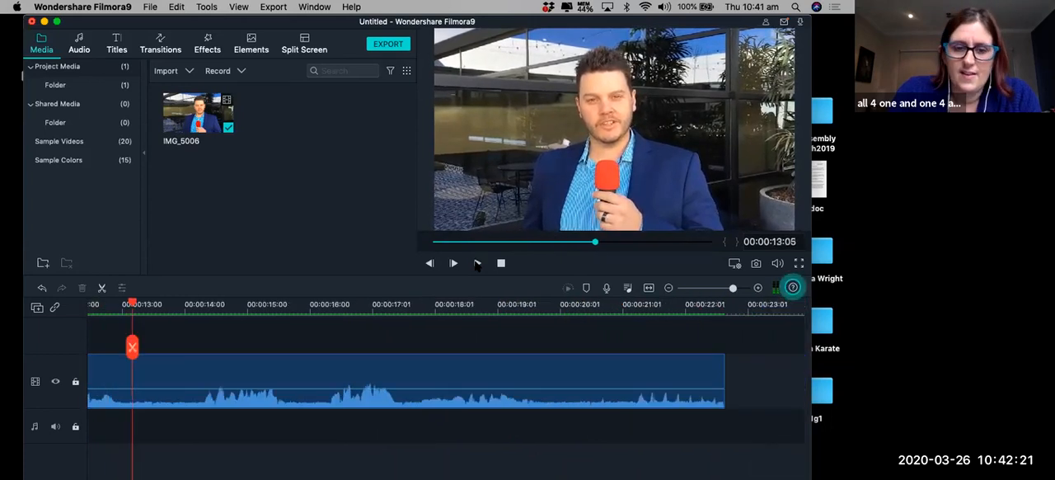
# Replay the footage from 00:00:12:27 to about 00:00:14:23 to pin down the pause in the speech.
pyautogui.hscroll(-3, 273, 371)
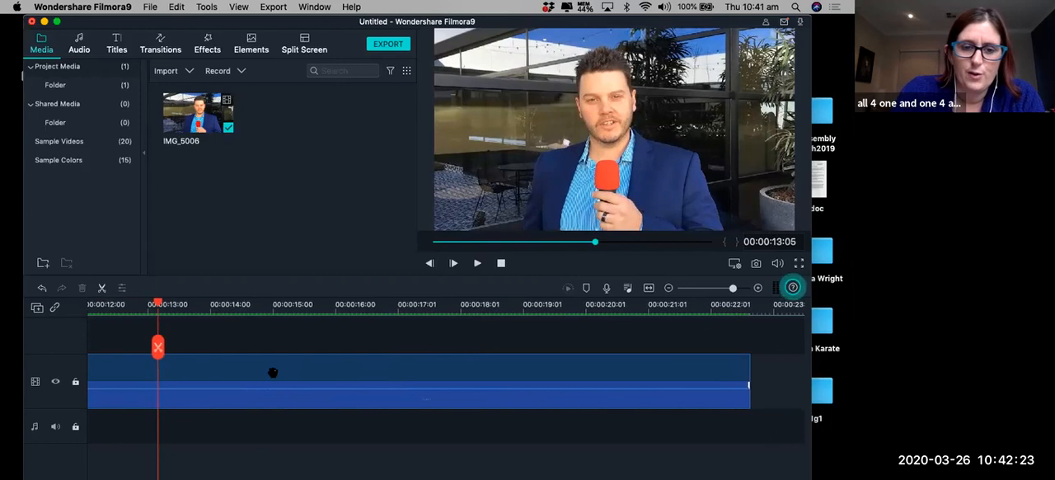
pyautogui.hscroll(-10, 273, 372)
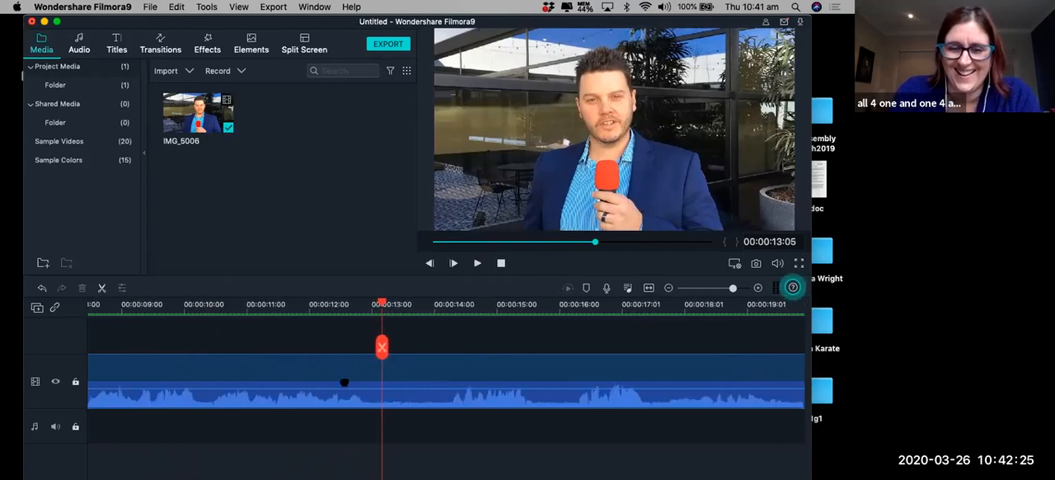
pyautogui.hscroll(-1, 345, 382)
pyautogui.click(369, 304)
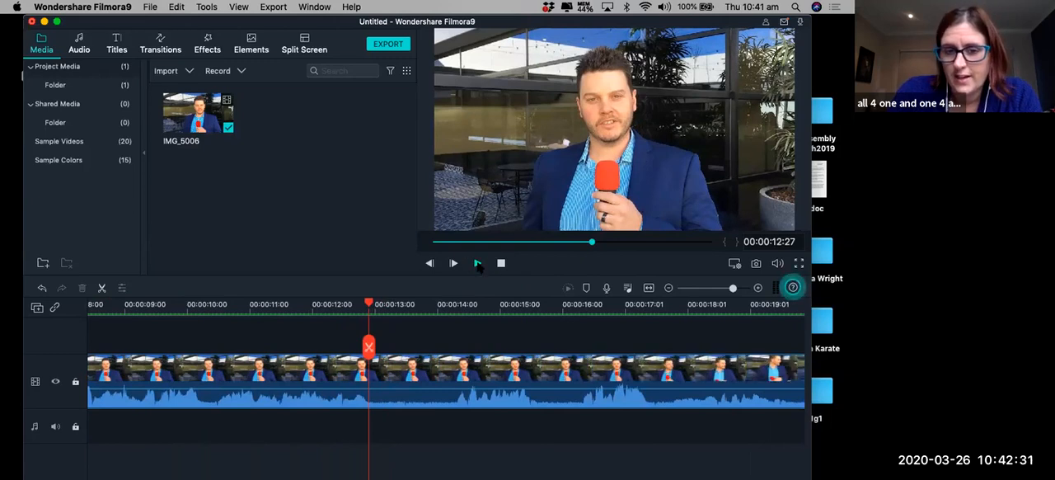
pyautogui.click(477, 264)
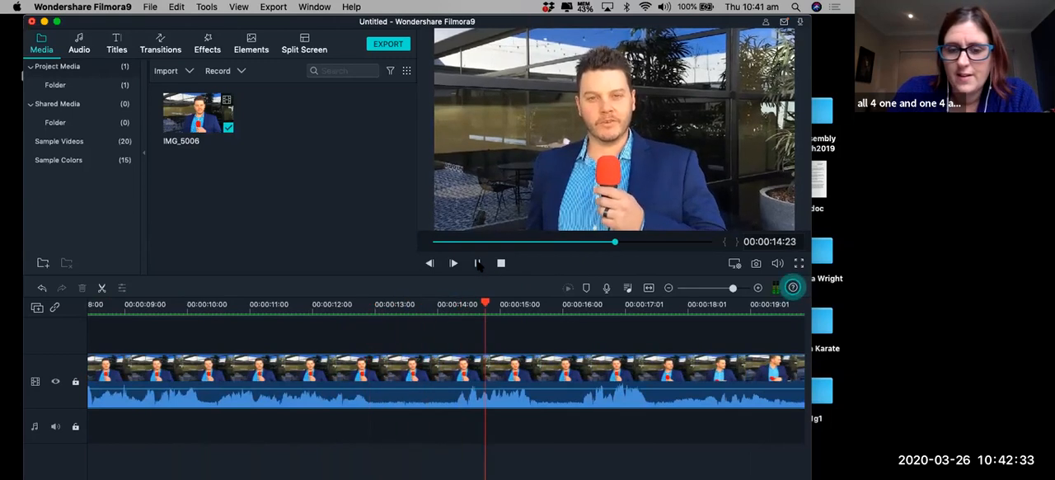
pyautogui.click(477, 263)
# Split the clip at 00:00:14:06 and trim the end of the part before the cut back to about 00:00:13:03.
pyautogui.click(444, 304)
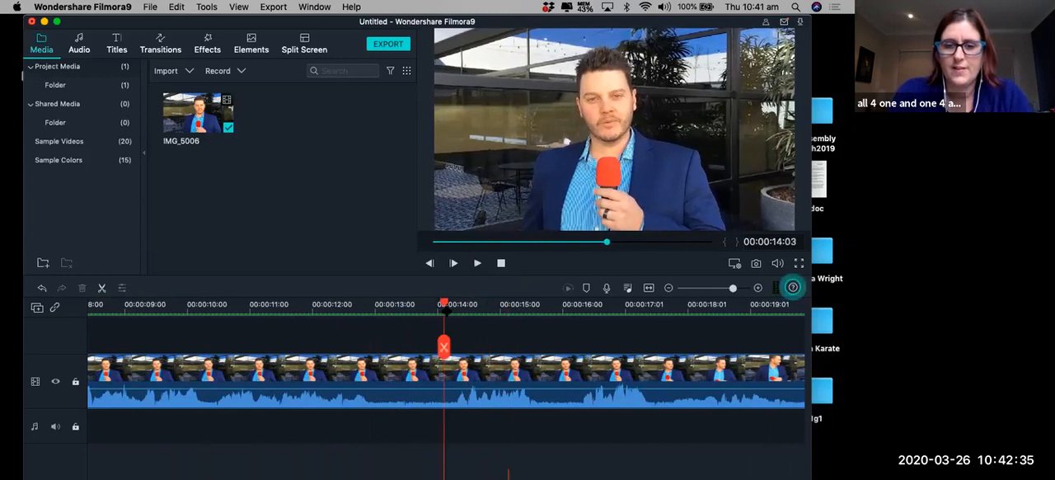
pyautogui.click(450, 308)
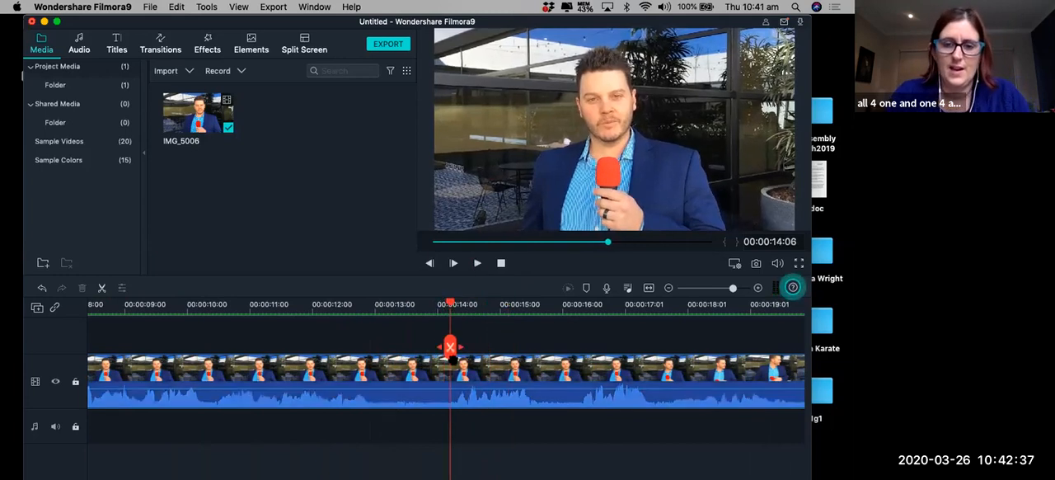
pyautogui.click(449, 346)
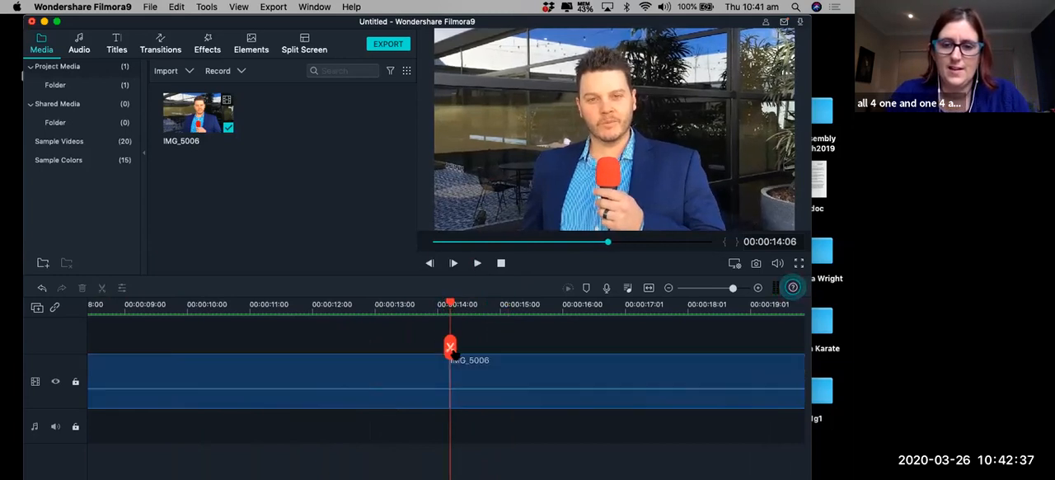
pyautogui.moveTo(443, 377); pyautogui.dragTo(383, 377)
# Play the closing footage of the last clip part, including 00:00:17:29 to 00:00:19:02, to find where the speech ends.
pyautogui.click(459, 392)
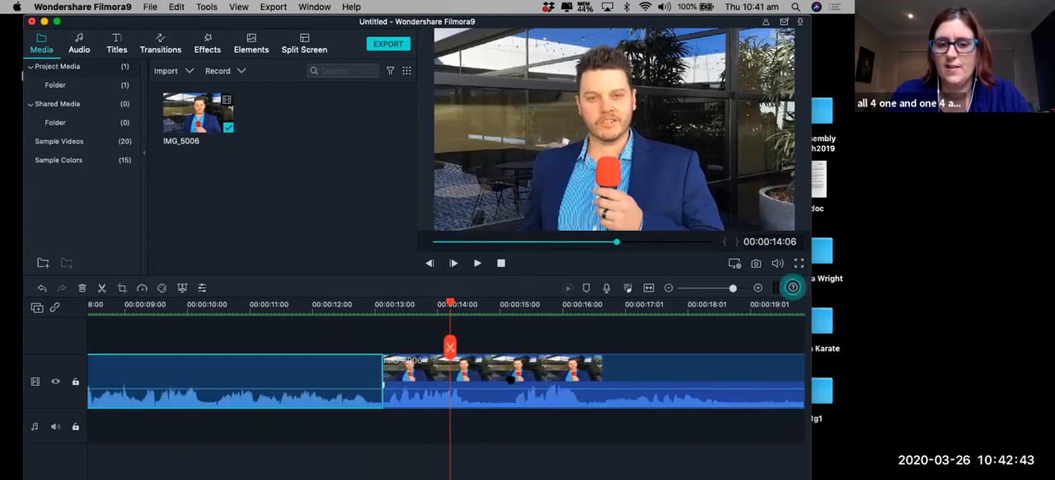
pyautogui.hscroll(3, 510, 380)
pyautogui.hscroll(3, 510, 380)
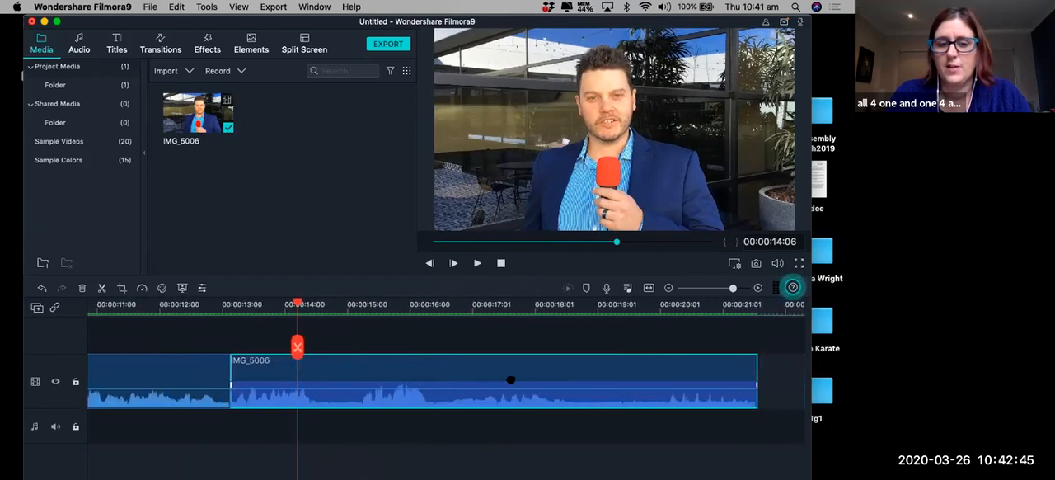
pyautogui.hscroll(-2, 510, 380)
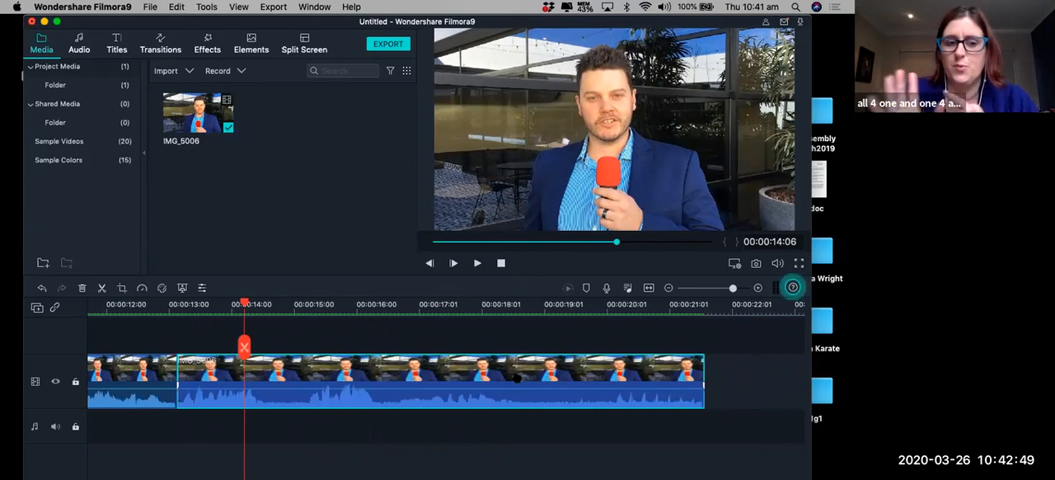
pyautogui.hscroll(3, 556, 404)
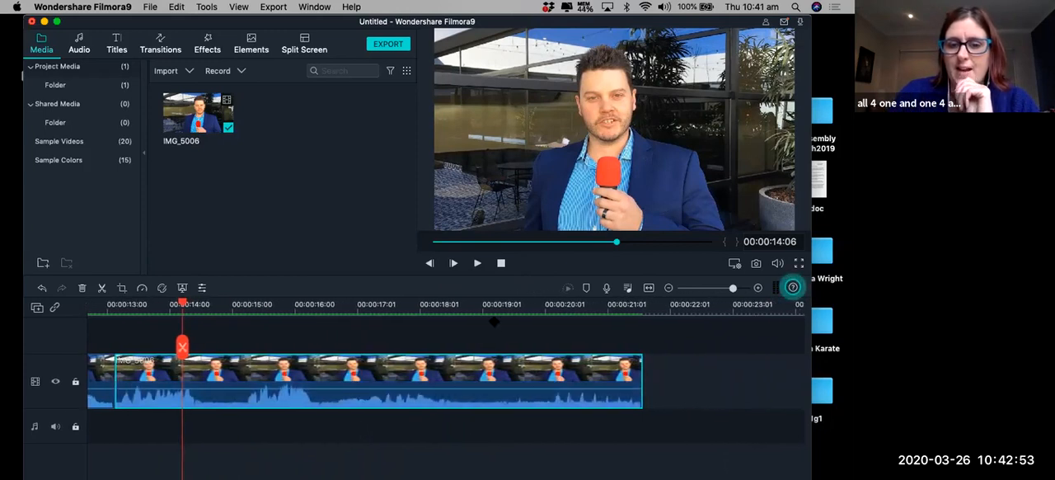
pyautogui.click(448, 304)
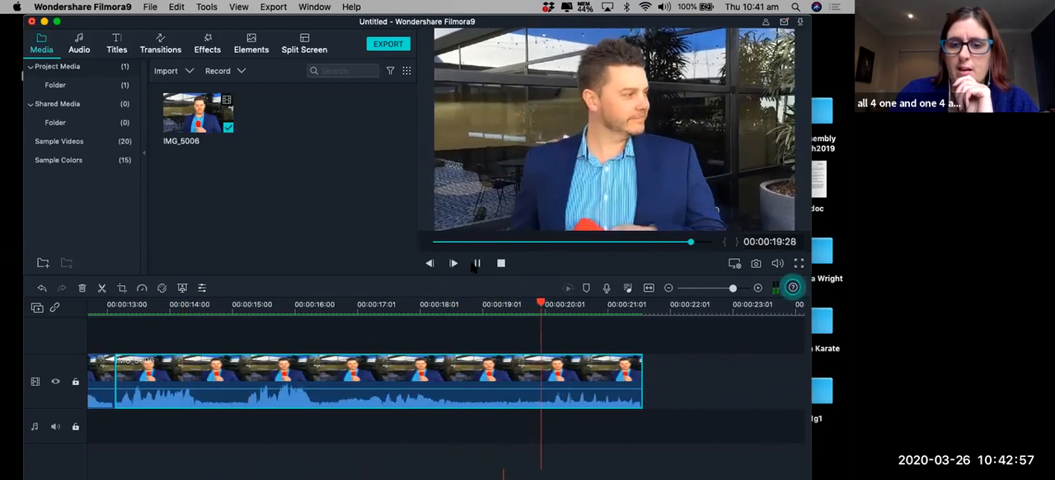
pyautogui.press('space')
pyautogui.click(417, 304)
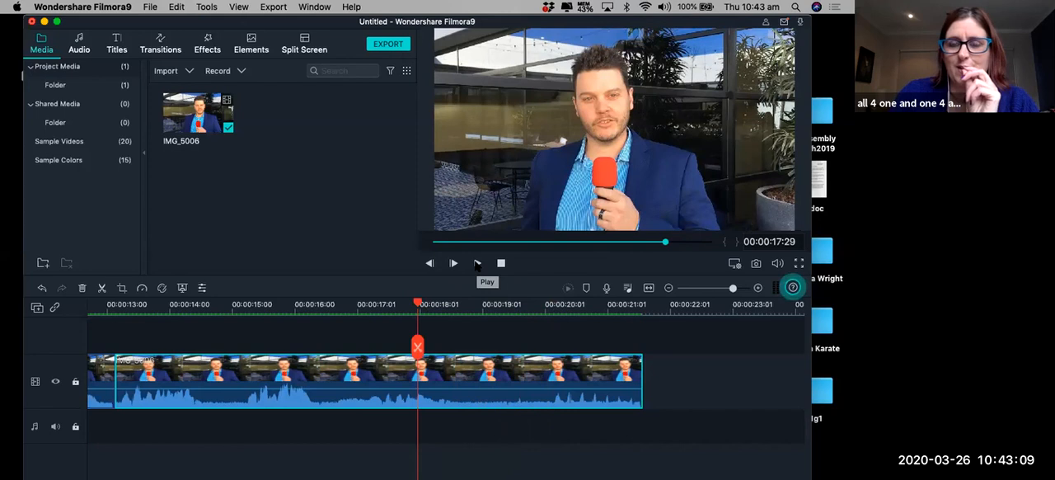
pyautogui.click(476, 264)
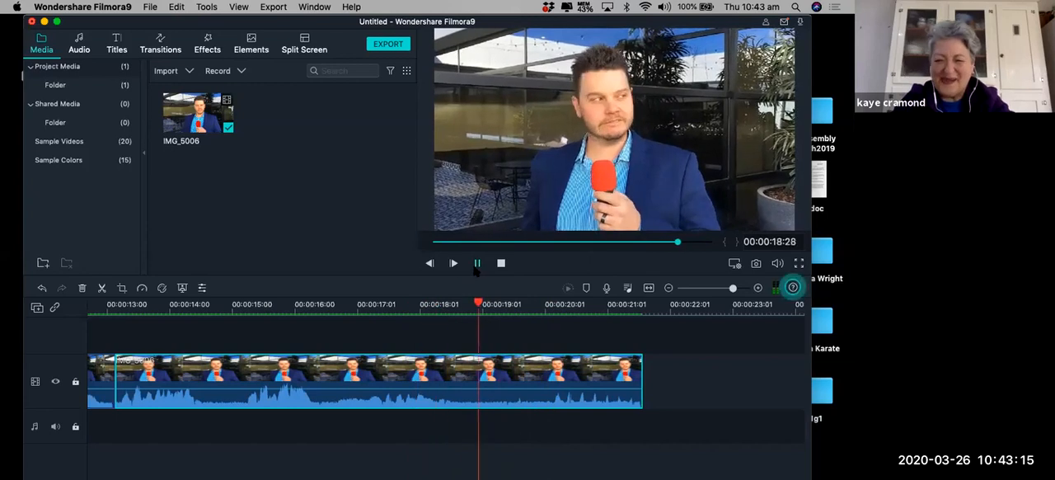
pyautogui.click(476, 264)
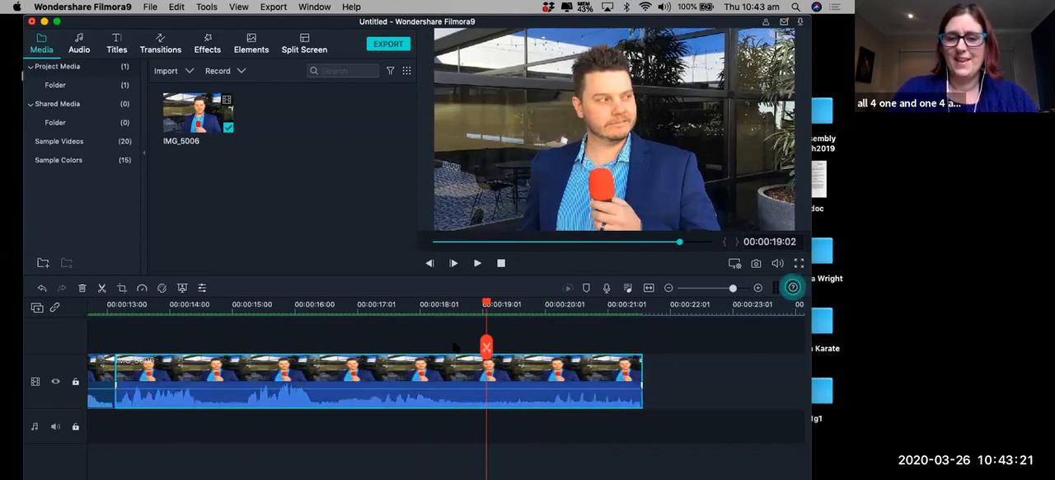
# Split the last clip part at 00:00:18:27 and delete the footage after the cut.
pyautogui.click(451, 308)
pyautogui.press('Right')
pyautogui.press('Right')
pyautogui.press('Right')
pyautogui.press('Right')
pyautogui.press('Right')
pyautogui.press('Right')
pyautogui.press('Right')
pyautogui.press('Right')
pyautogui.press('Right')
pyautogui.press('Right')
pyautogui.press('Right')
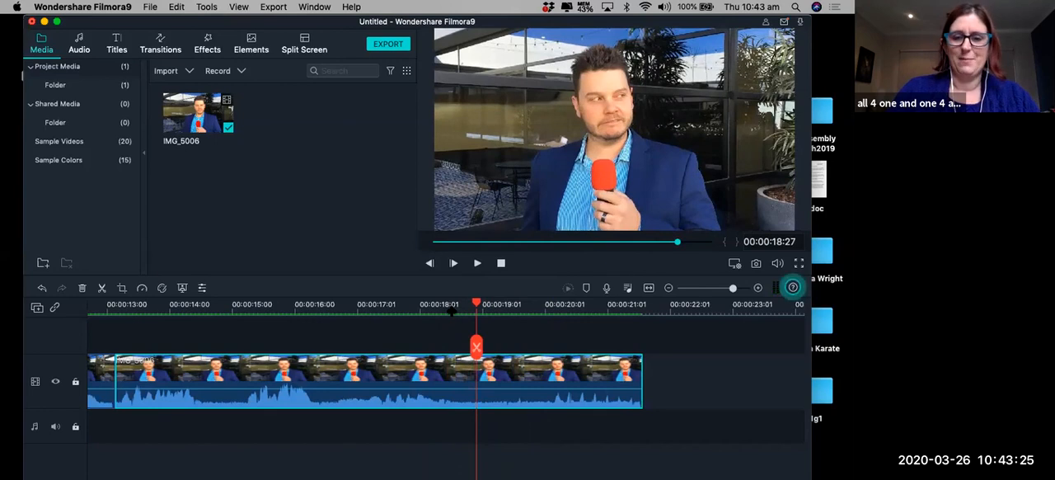
pyautogui.press('super+b')
pyautogui.click(607, 374)
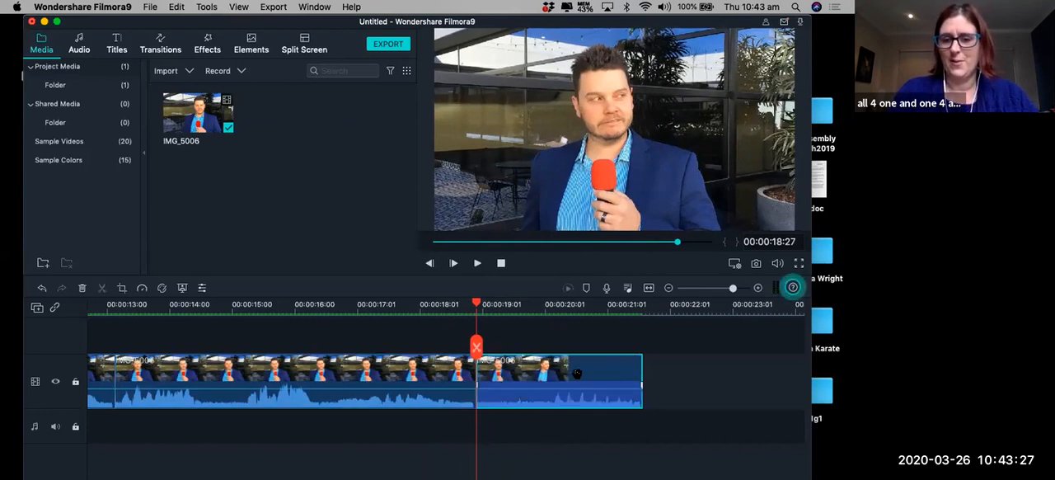
pyautogui.press('Delete')
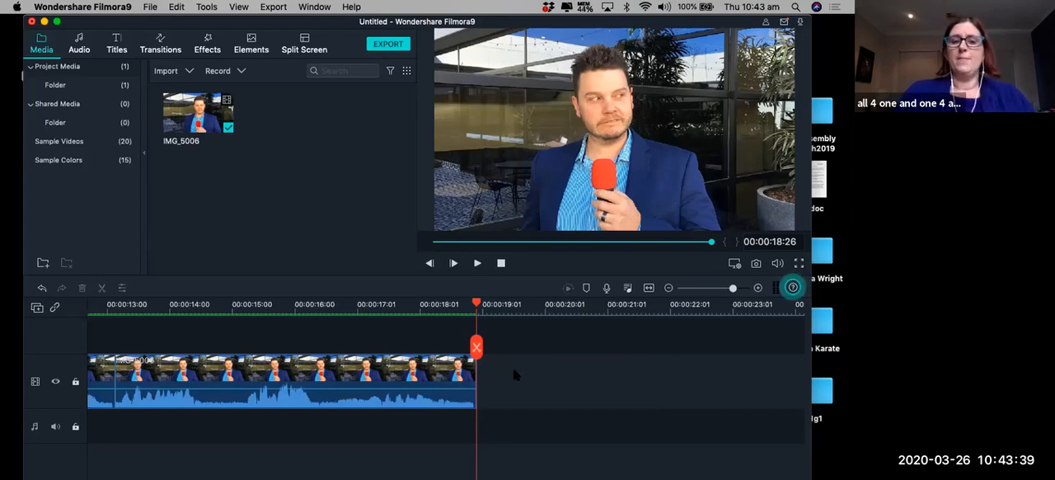
# Extend the end edge of the last clip part to about 00:00:20:04 to restore some of the deleted footage.
pyautogui.moveTo(474, 386); pyautogui.dragTo(512, 377)
pyautogui.click(549, 378)
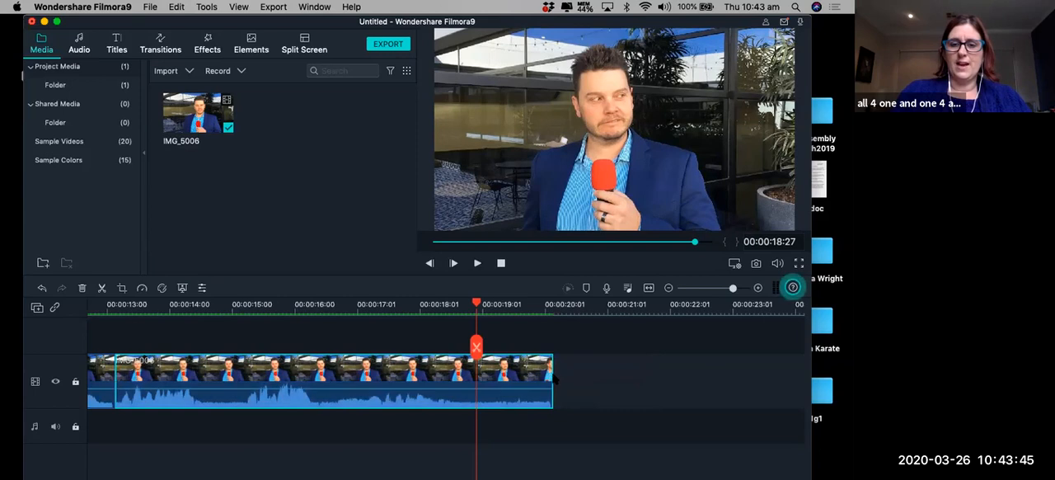
# Save the project as "David Test" in the filmora lesson folder.
pyautogui.click(150, 7)
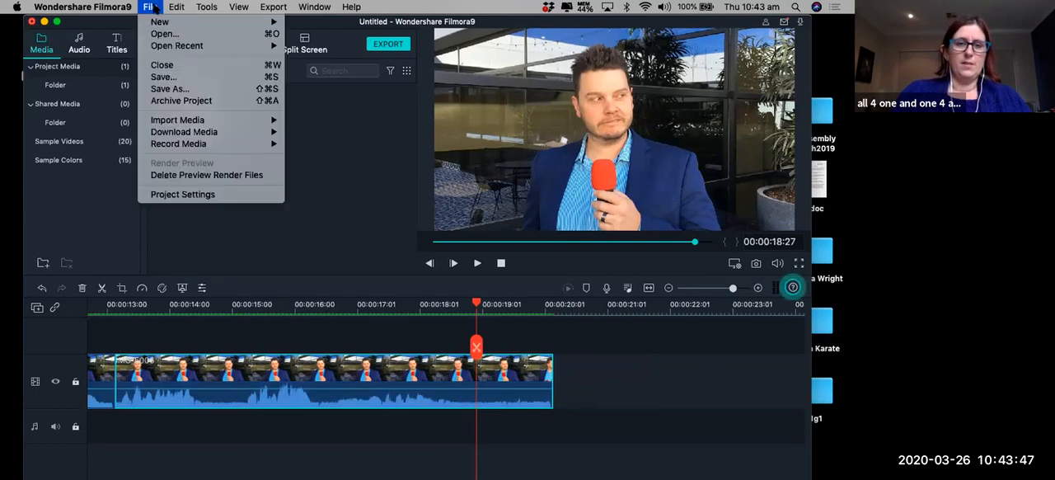
pyautogui.click(173, 88)
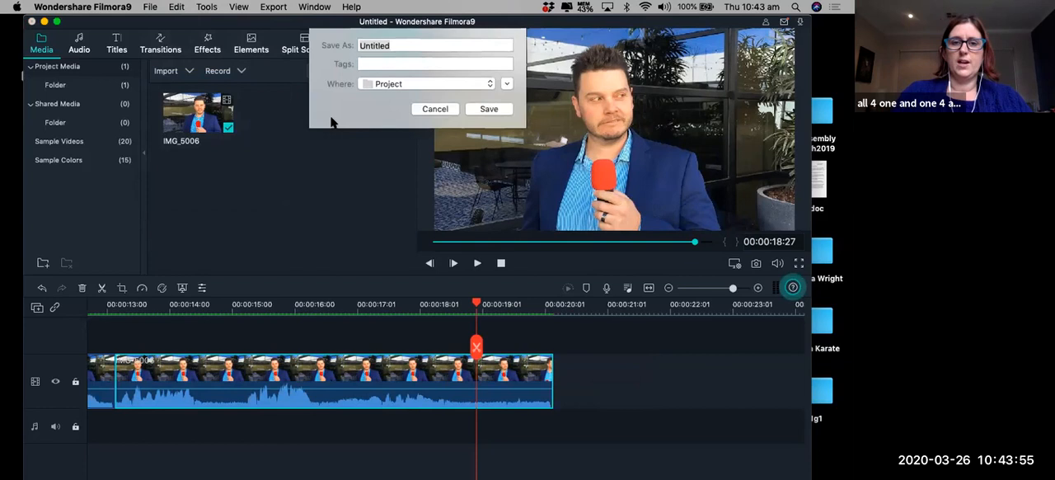
pyautogui.click(417, 85)
pyautogui.click(418, 85)
pyautogui.click(418, 86)
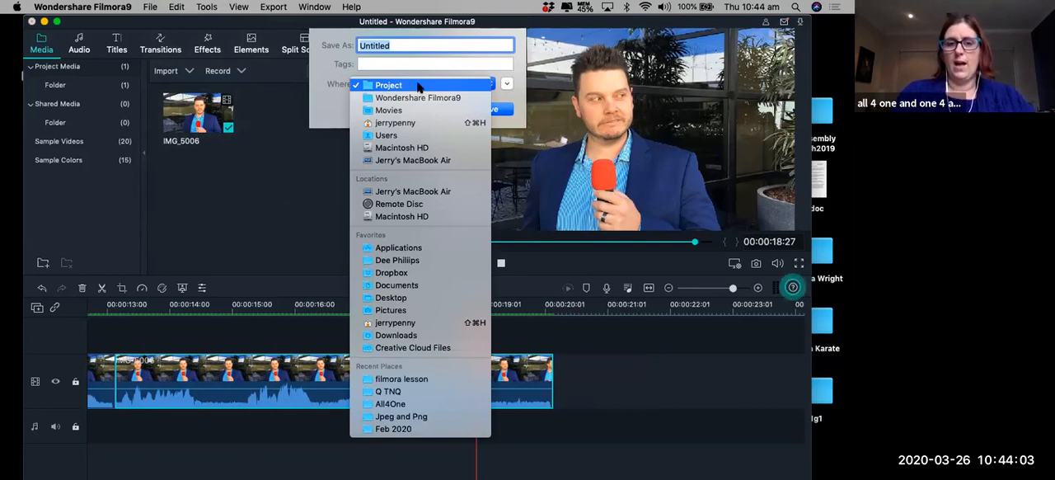
pyautogui.click(438, 382)
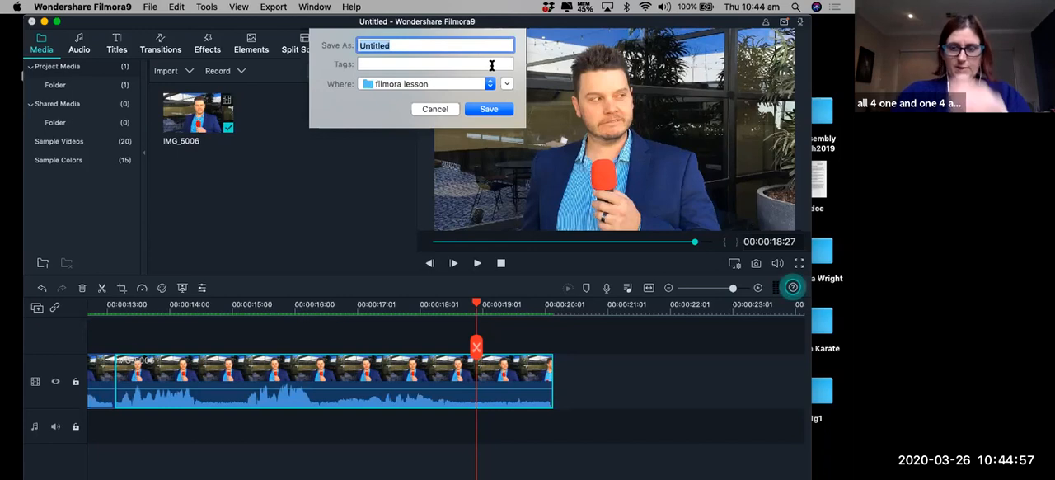
pyautogui.write('Dav')
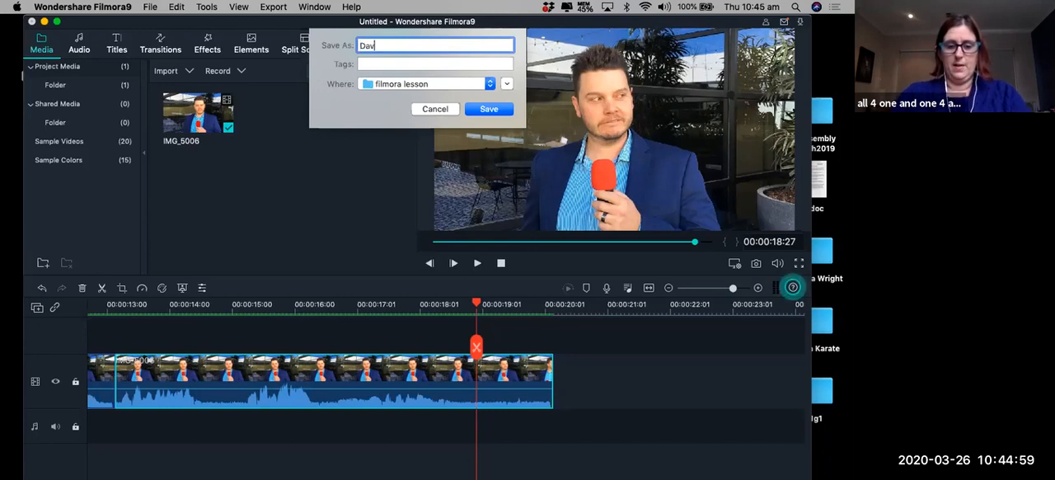
pyautogui.write('id Test')
pyautogui.press('Return')
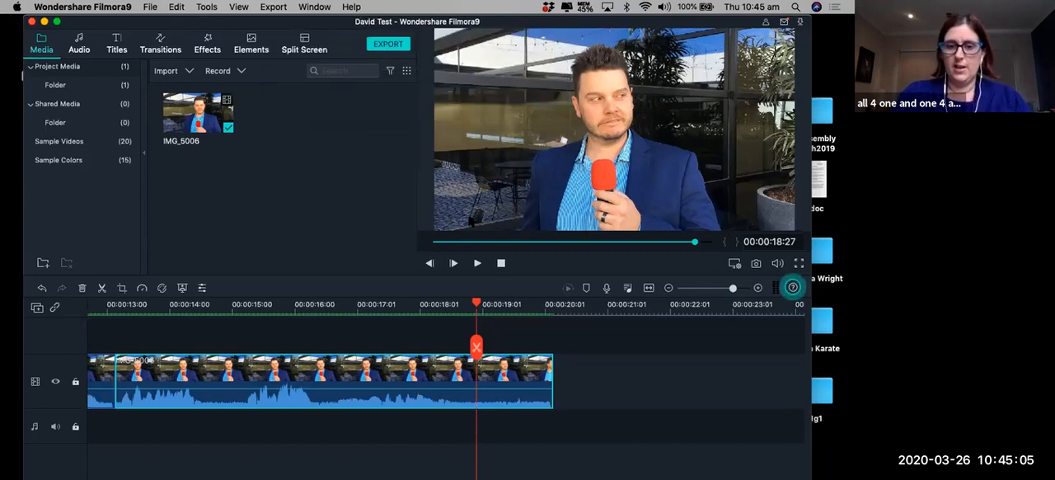
# Split the last clip part at 00:00:18:27 and delete the restored footage after the cut.
pyautogui.click(477, 347)
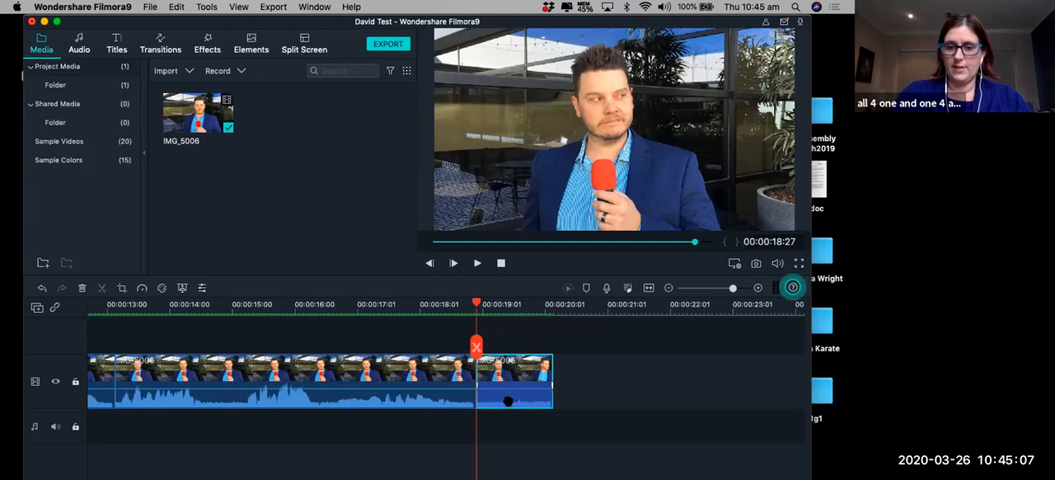
pyautogui.press('Delete')
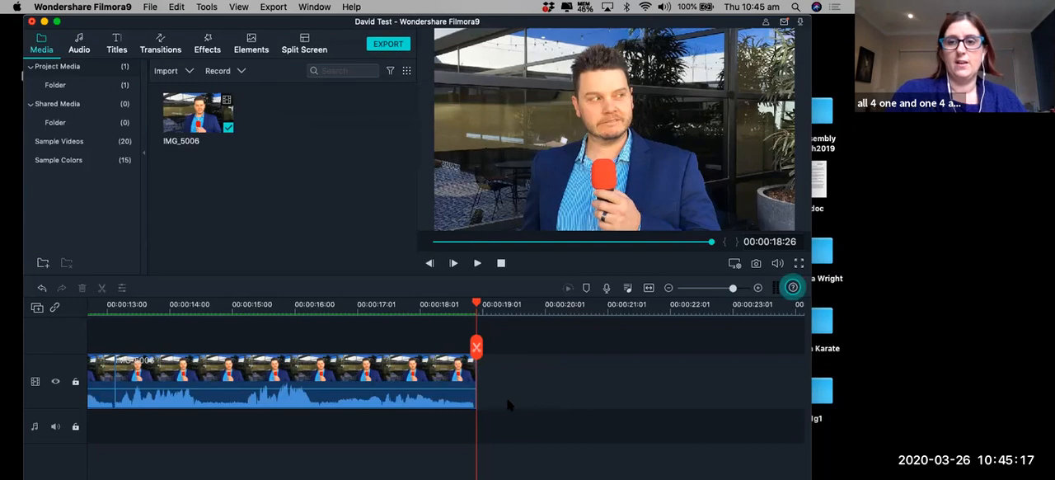
# Import IMG_5007, IMG_5008, IMG_5009 2, IMG_5009, IMG_5010, IMG_5011 and IMG_5012 from the filmora lesson folder into the project media.
pyautogui.click(149, 8)
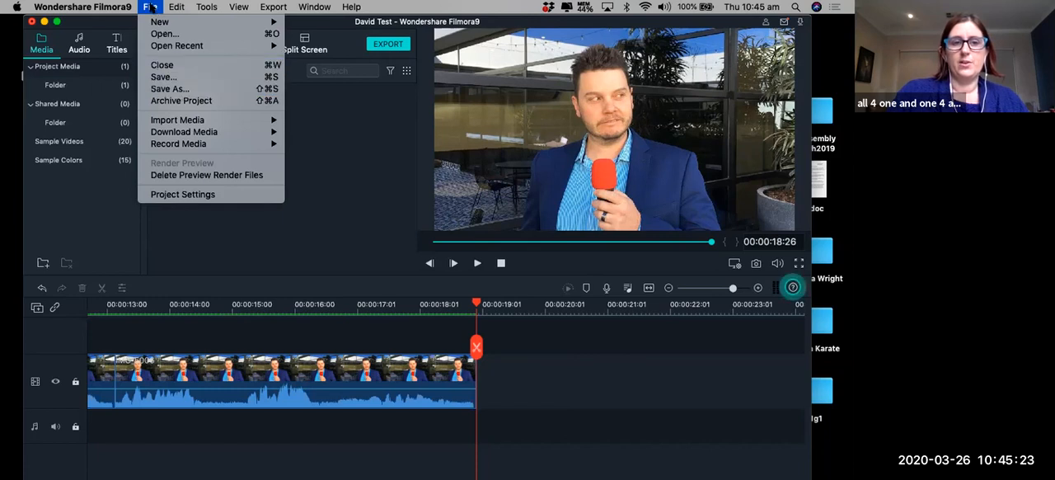
pyautogui.moveTo(253, 124)
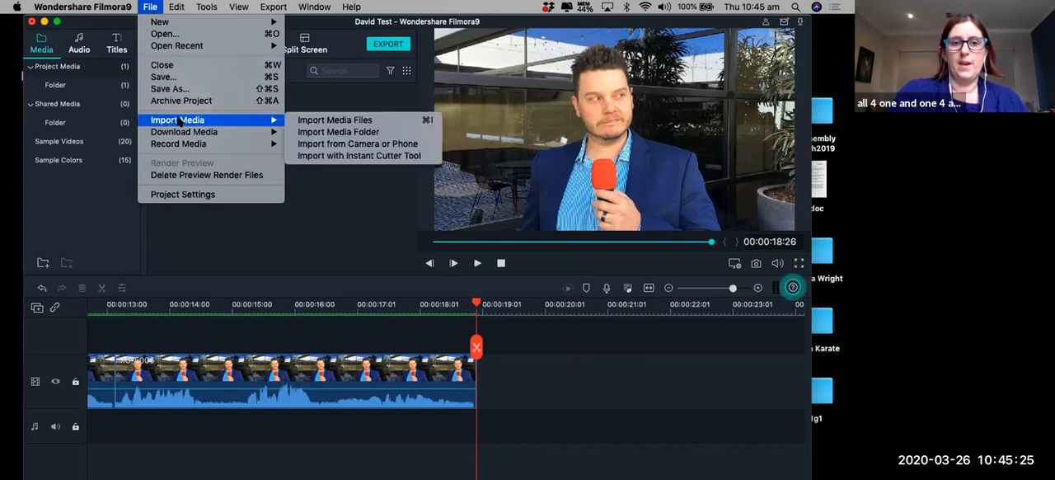
pyautogui.click(329, 122)
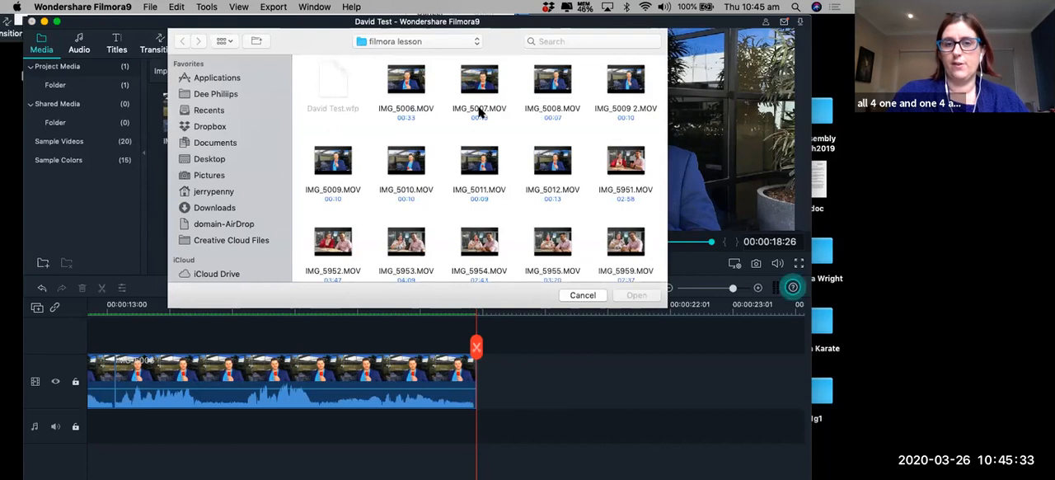
pyautogui.click(480, 112)
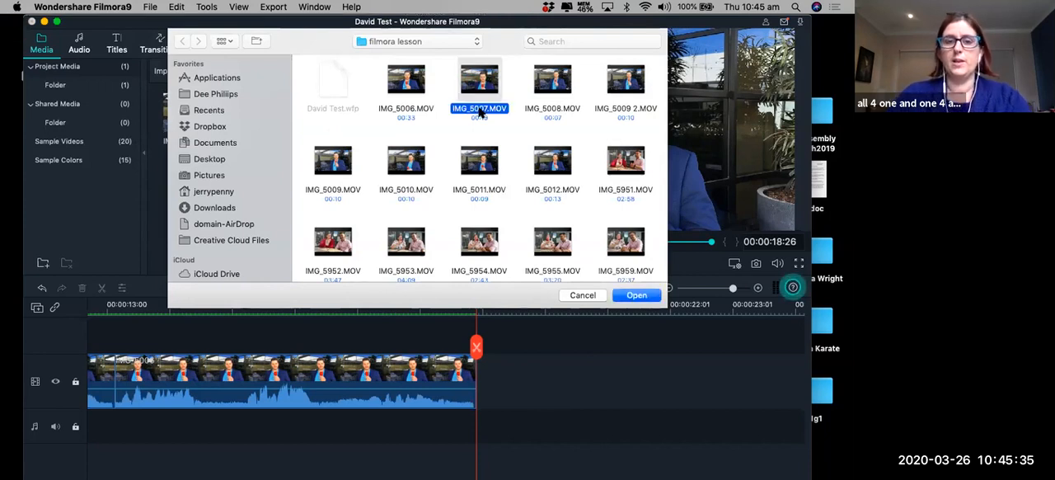
pyautogui.hotkey('shift', 'Right')
pyautogui.hotkey('shift', 'Right')
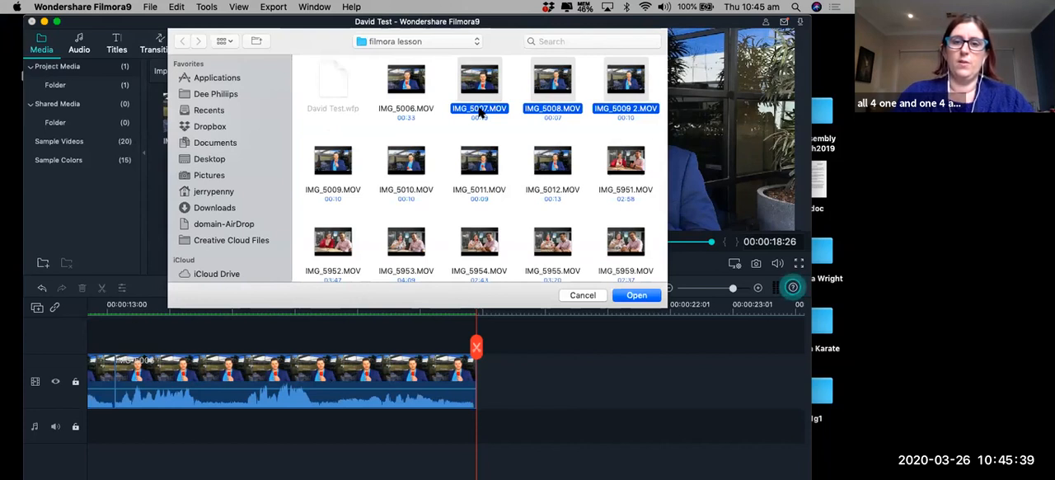
pyautogui.keyDown('super'); pyautogui.click(550, 161); pyautogui.keyUp('super')
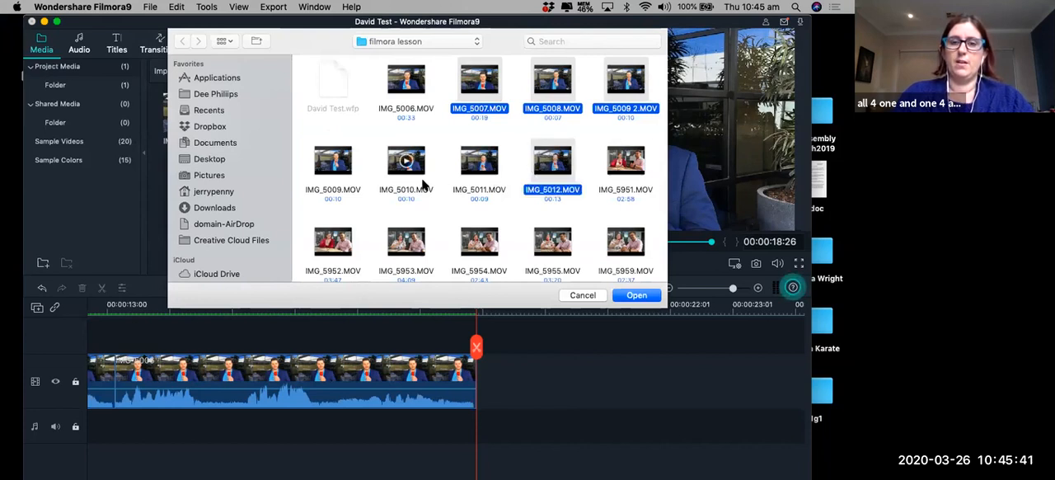
pyautogui.keyDown('super'); pyautogui.click(454, 194); pyautogui.keyUp('super')
pyautogui.keyDown('super'); pyautogui.click(399, 189); pyautogui.keyUp('super')
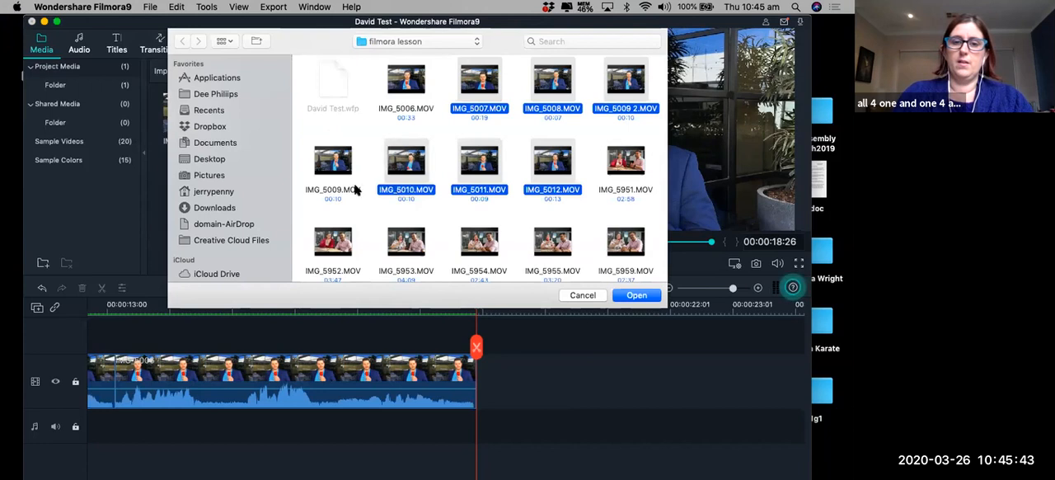
pyautogui.keyDown('super'); pyautogui.click(353, 191); pyautogui.keyUp('super')
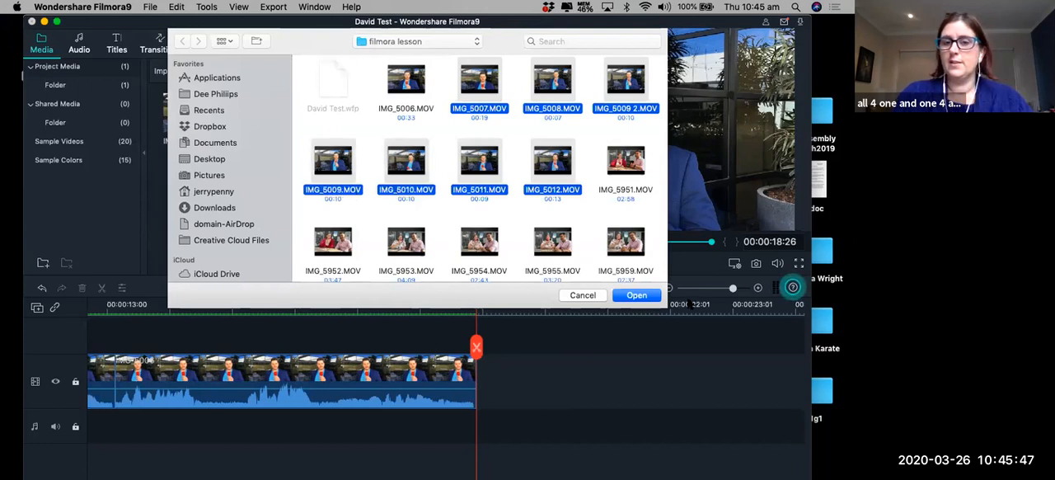
pyautogui.click(649, 297)
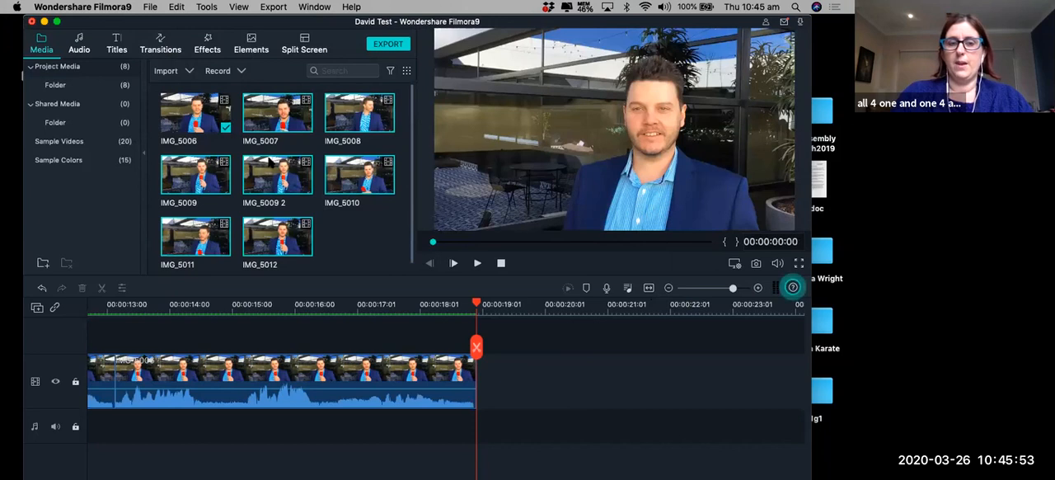
pyautogui.click(355, 249)
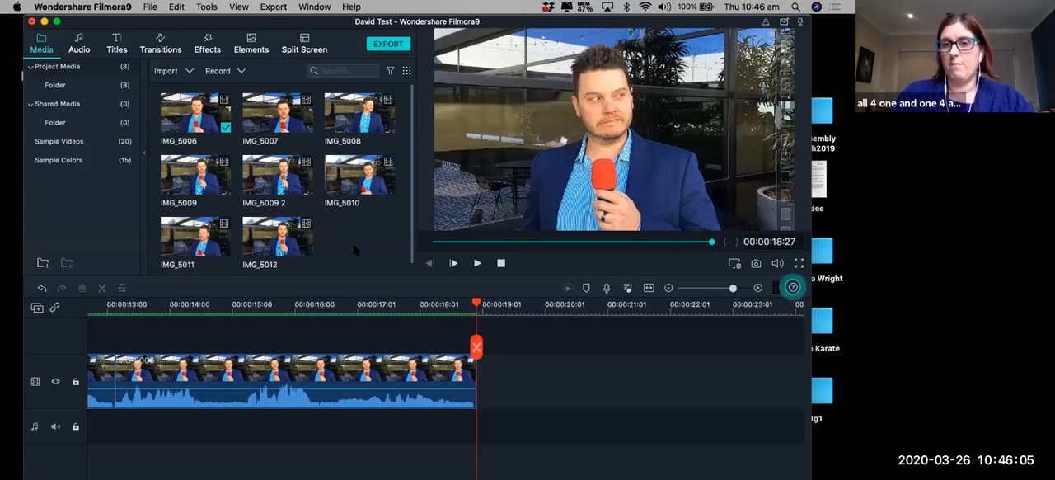
pyautogui.click(150, 7)
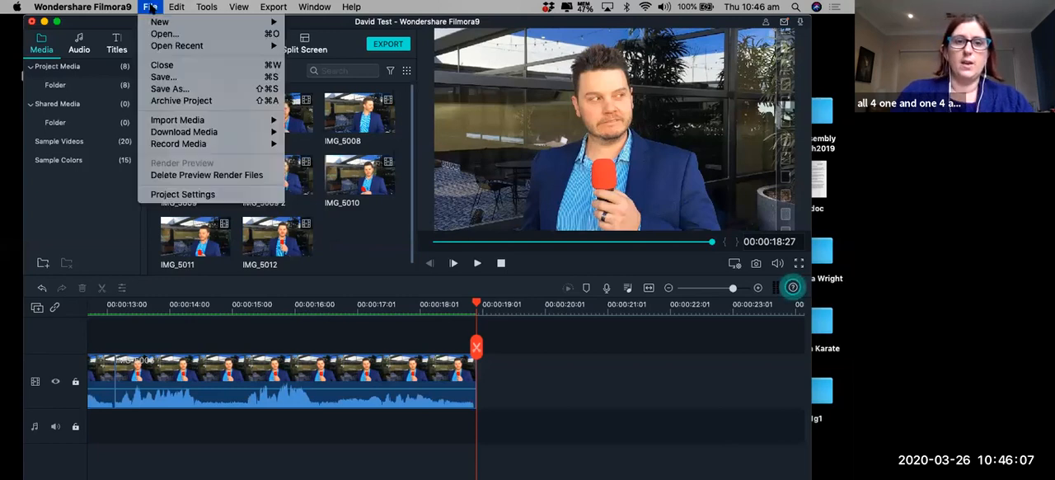
pyautogui.moveTo(197, 122)
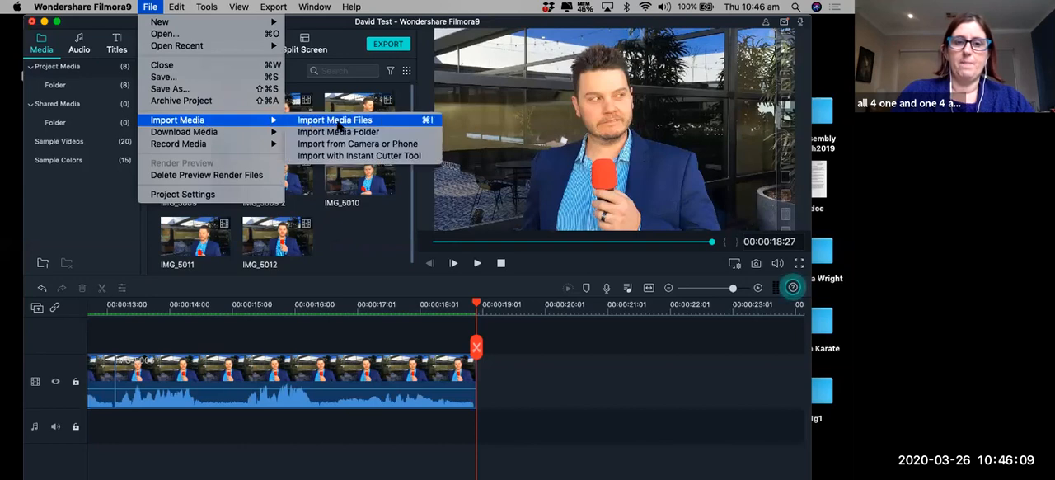
pyautogui.click(338, 121)
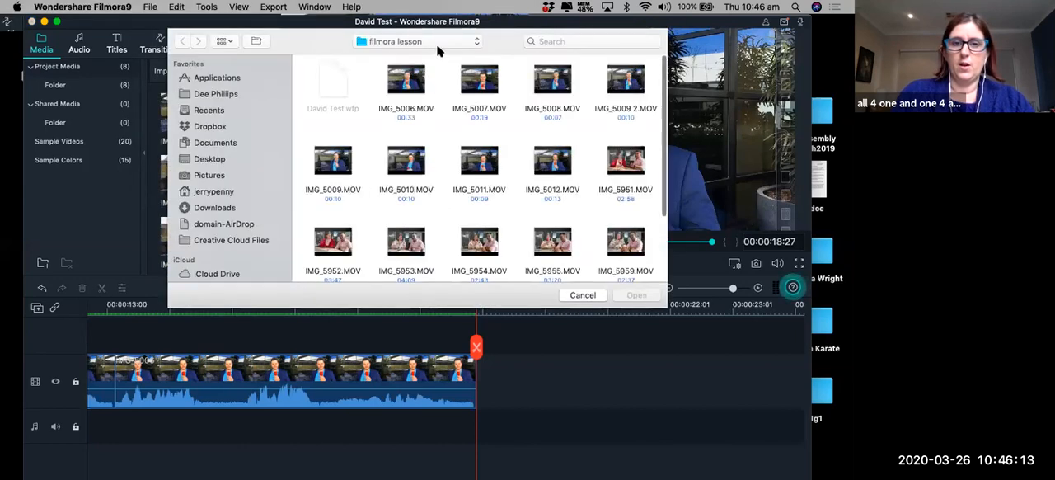
pyautogui.click(436, 44)
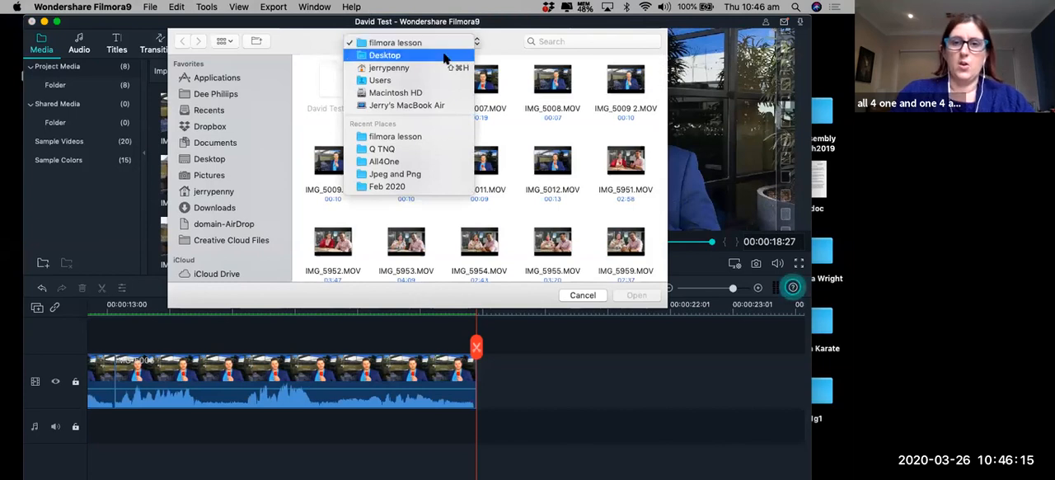
pyautogui.click(512, 42)
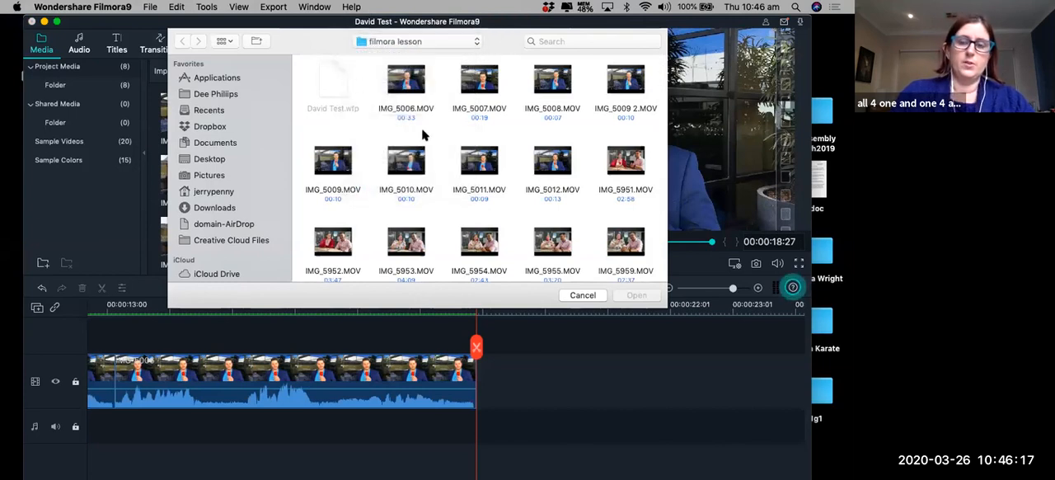
pyautogui.click(584, 296)
# Move the Filmora9 window aside and open the filmora lesson folder from the desktop in Finder, keeping the desktop screenshot reachable.
pyautogui.moveTo(203, 22); pyautogui.dragTo(206, 192)
pyautogui.moveTo(268, 20)
pyautogui.mouseDown()
pyautogui.moveTo(285, 96)
pyautogui.moveTo(286, 20)
pyautogui.mouseUp()
pyautogui.moveTo(100, 27); pyautogui.dragTo(384, 23)
pyautogui.doubleClick(49, 48)
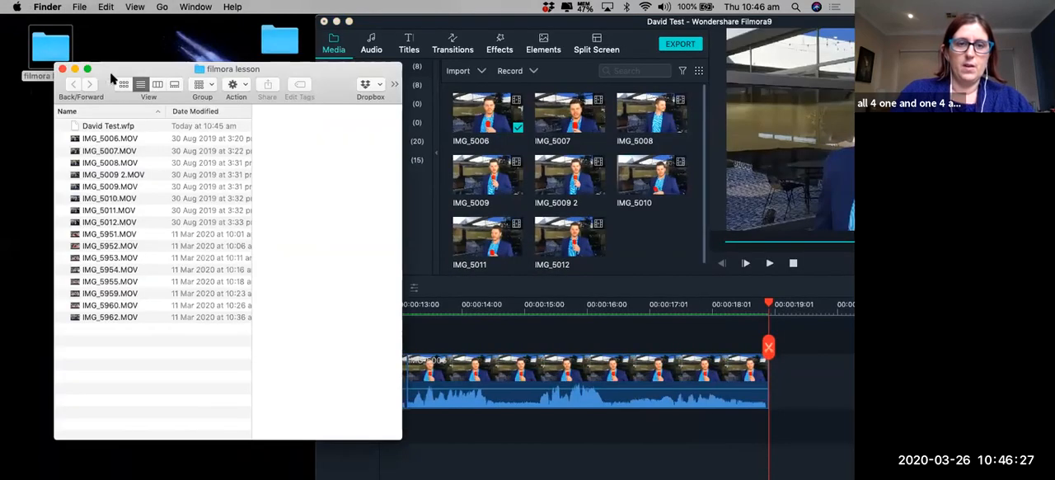
pyautogui.moveTo(236, 61); pyautogui.dragTo(397, 87)
# Preview the desktop image Screenshot 2020-03-08 21.57.48.png, close it, and move the file into the filmora lesson folder.
pyautogui.click(175, 380)
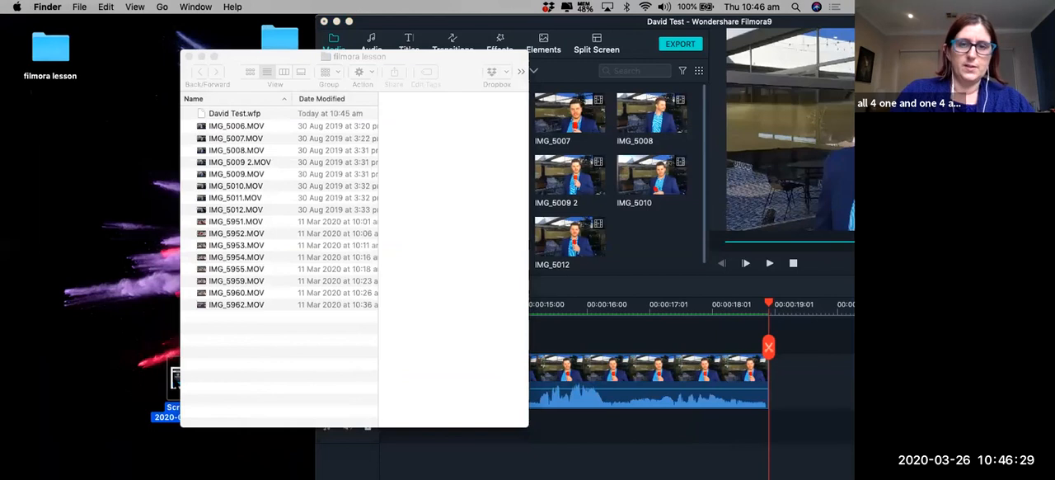
pyautogui.doubleClick(175, 379)
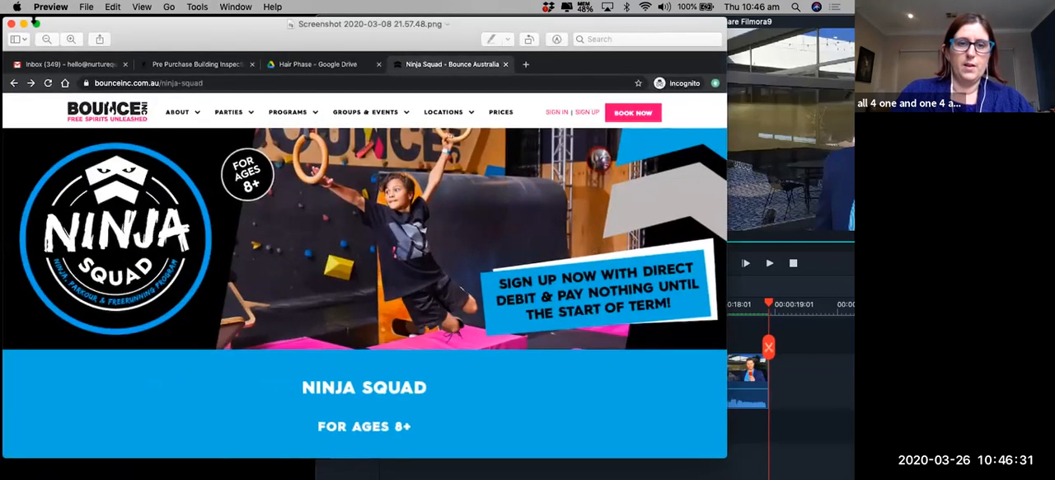
pyautogui.click(11, 23)
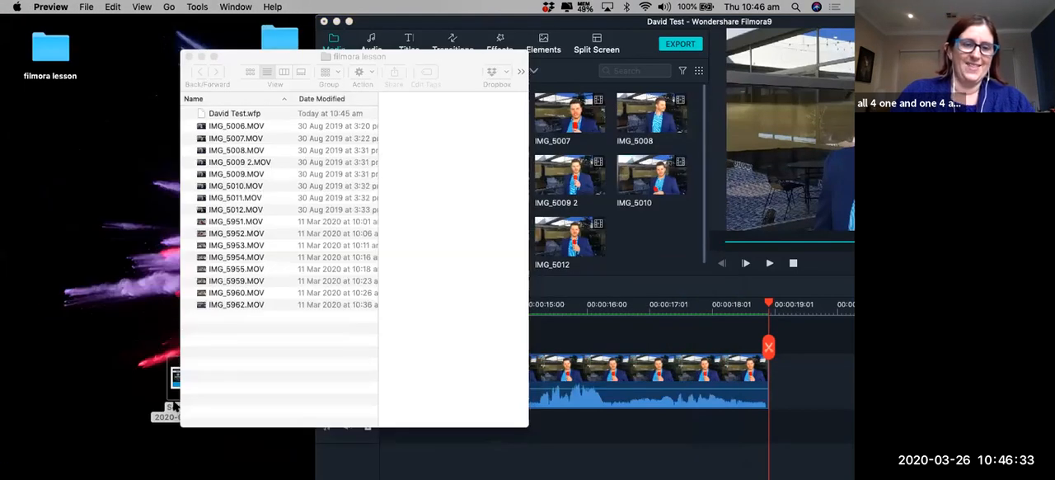
pyautogui.moveTo(178, 384); pyautogui.dragTo(306, 372)
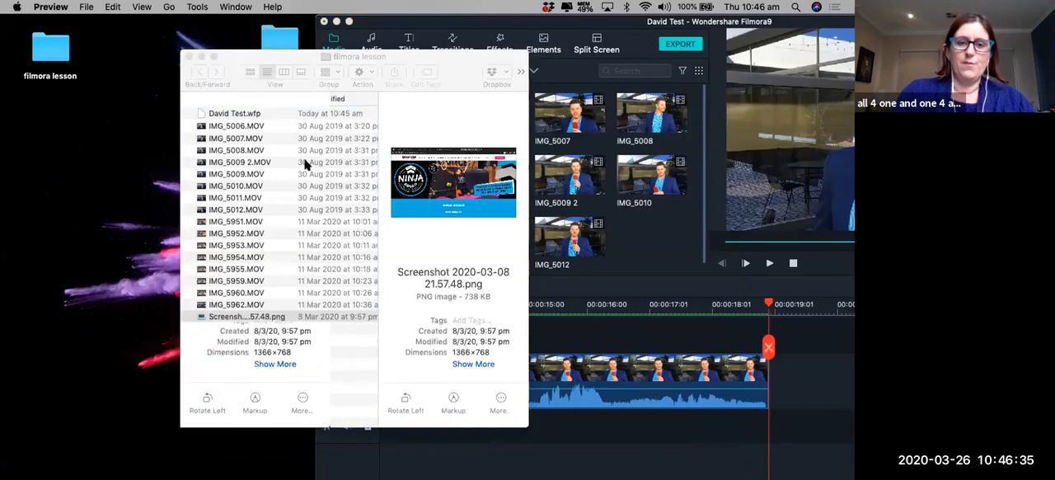
# Move the filmora lesson window clear of the desktop's ScreenShots folder, look inside that folder and close it.
pyautogui.moveTo(194, 56); pyautogui.dragTo(39, 84)
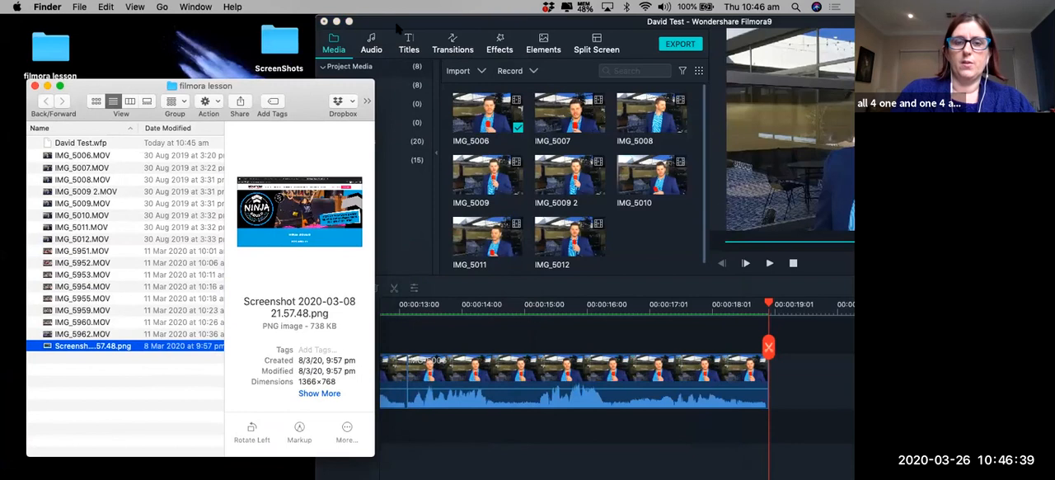
pyautogui.click(281, 48)
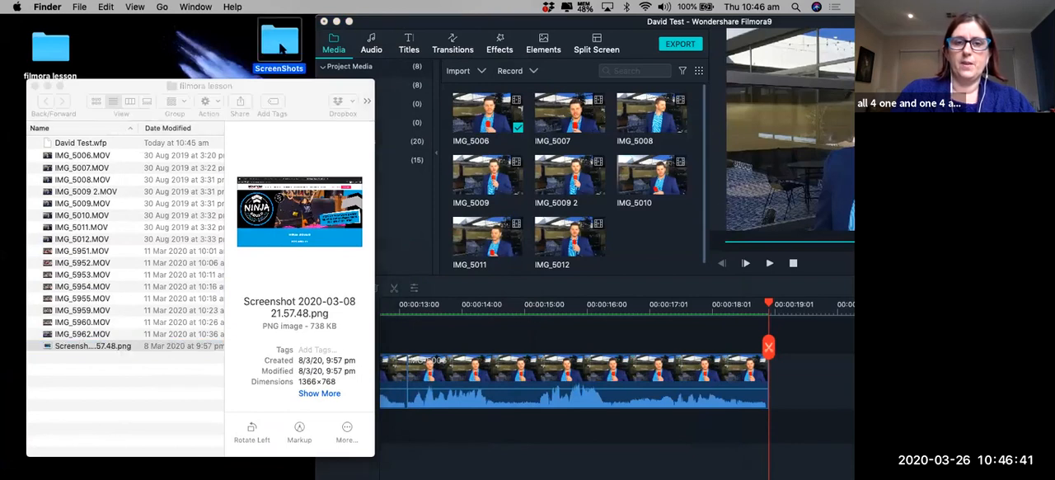
pyautogui.doubleClick(282, 48)
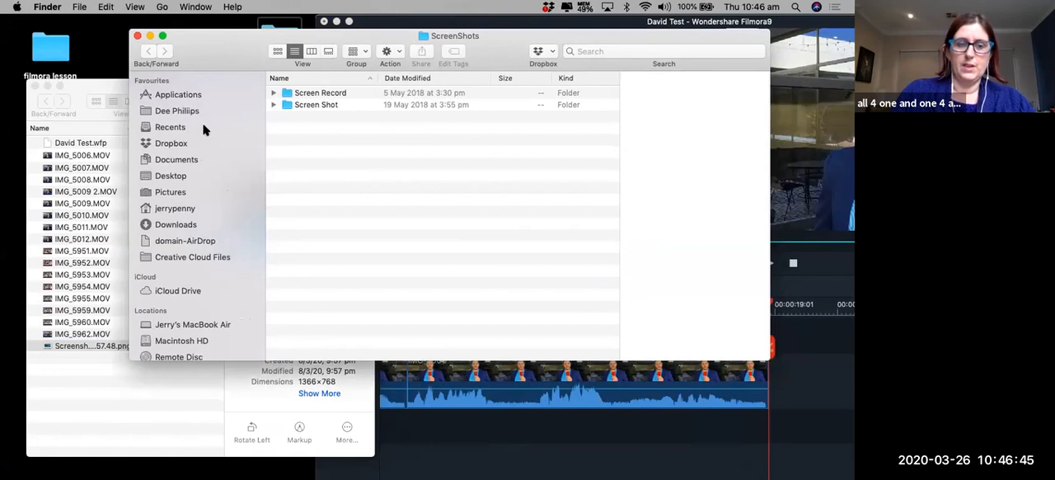
pyautogui.click(139, 37)
# Switch back to Filmora9 and expand its window to fill the screen.
pyautogui.doubleClick(445, 21)
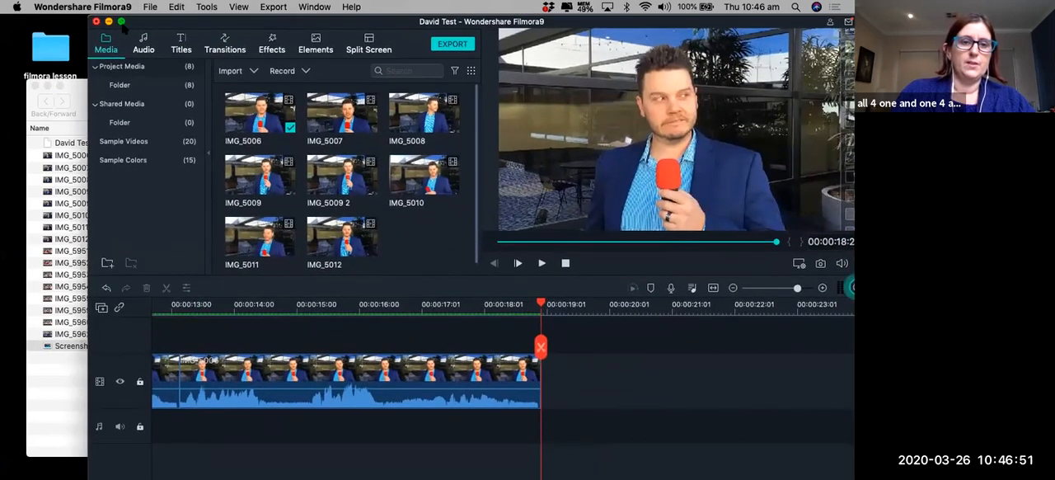
pyautogui.click(122, 22)
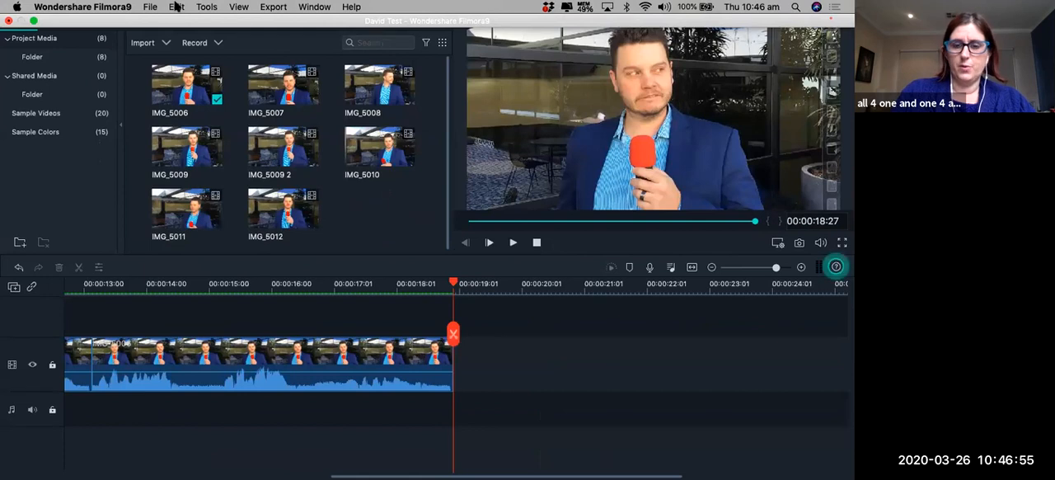
pyautogui.moveTo(184, 1)
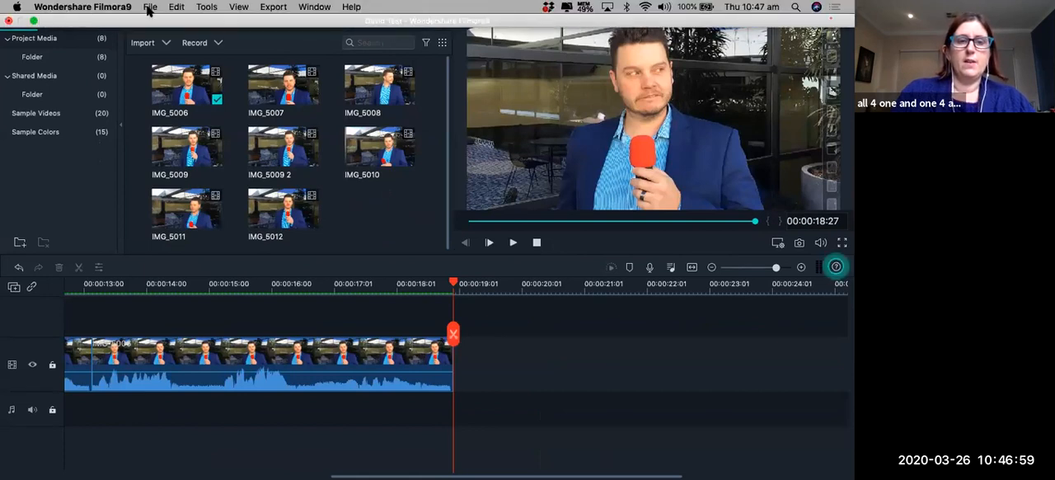
# Import the image Screenshot 2020-03-08 21.57.48.png from the filmora lesson folder into the project media.
pyautogui.click(149, 8)
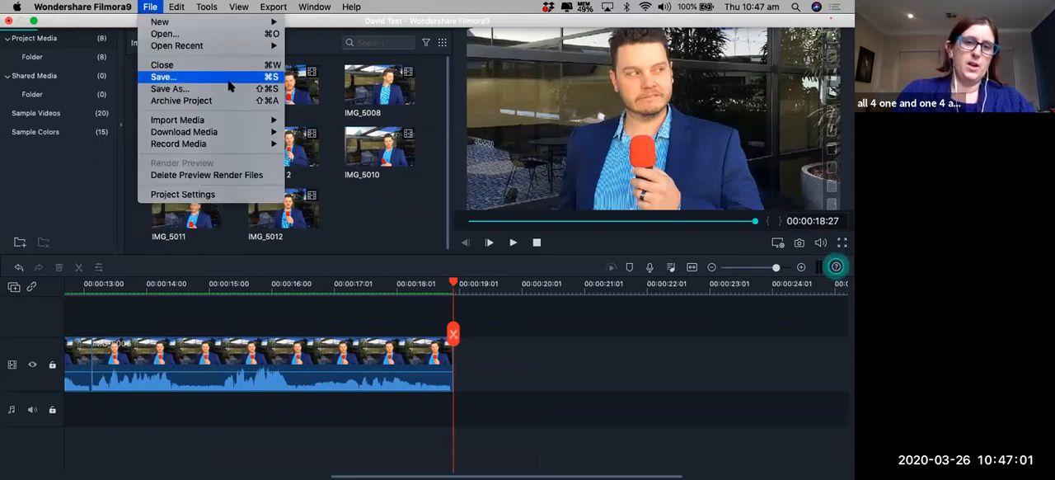
pyautogui.moveTo(231, 121)
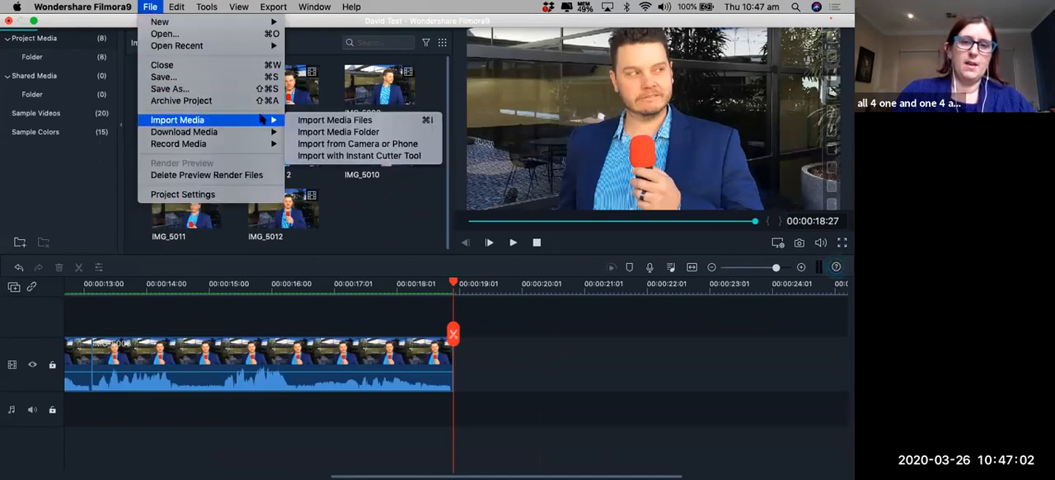
pyautogui.click(332, 121)
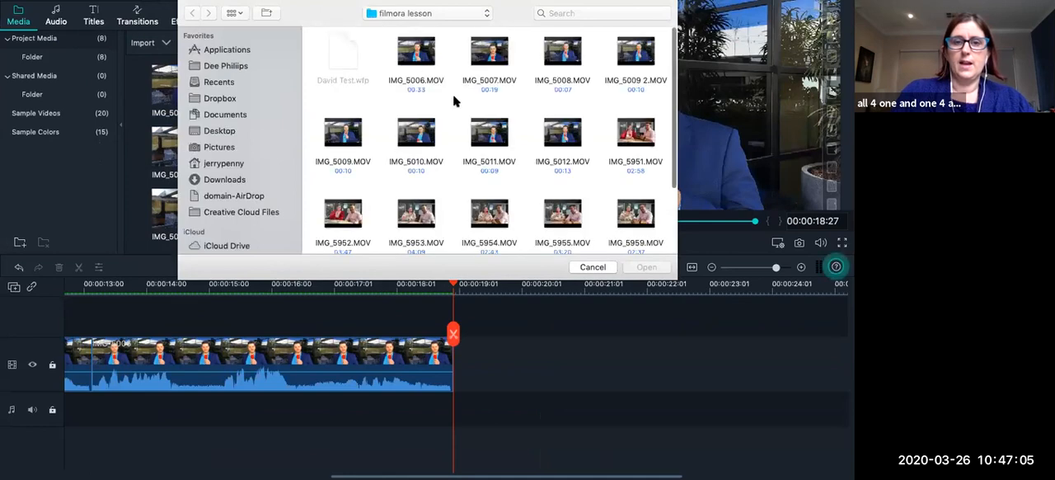
pyautogui.scroll(-5, 506, 162)
pyautogui.click(505, 198)
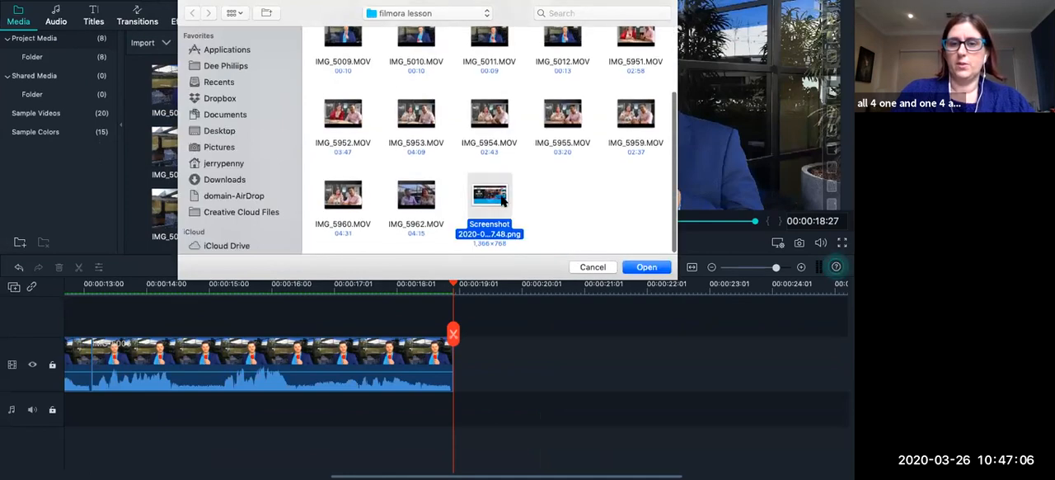
pyautogui.click(658, 269)
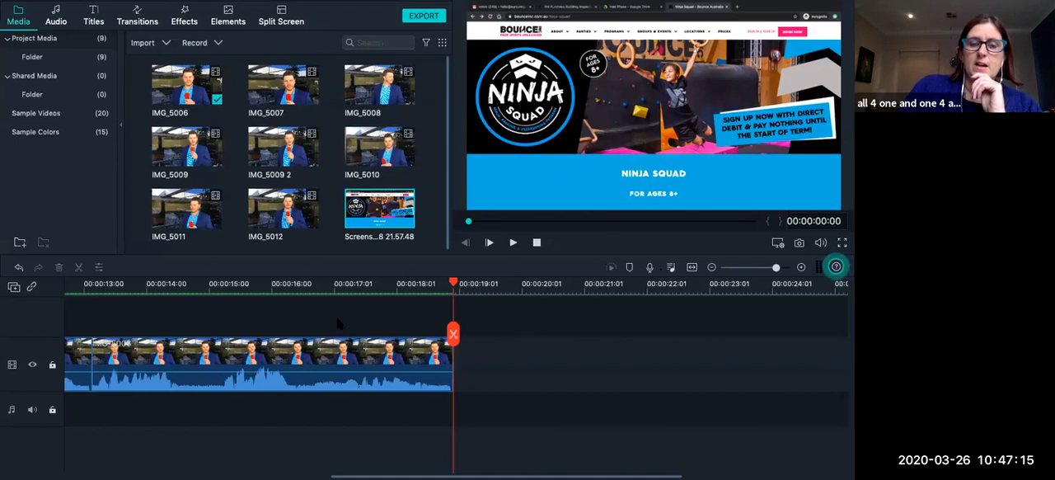
# Start another media file import and browse to the BEnSoundMusic folder.
pyautogui.moveTo(82, 6)
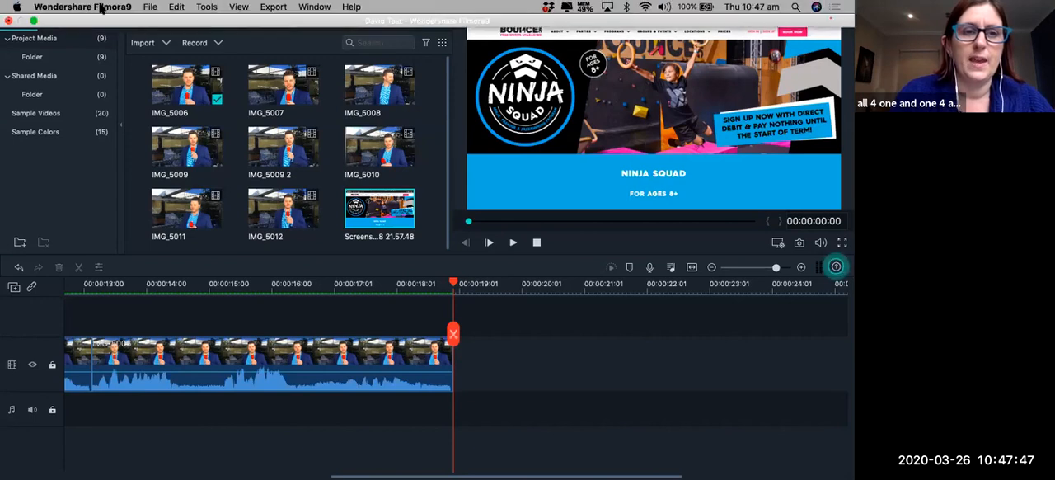
pyautogui.click(150, 6)
pyautogui.moveTo(208, 122)
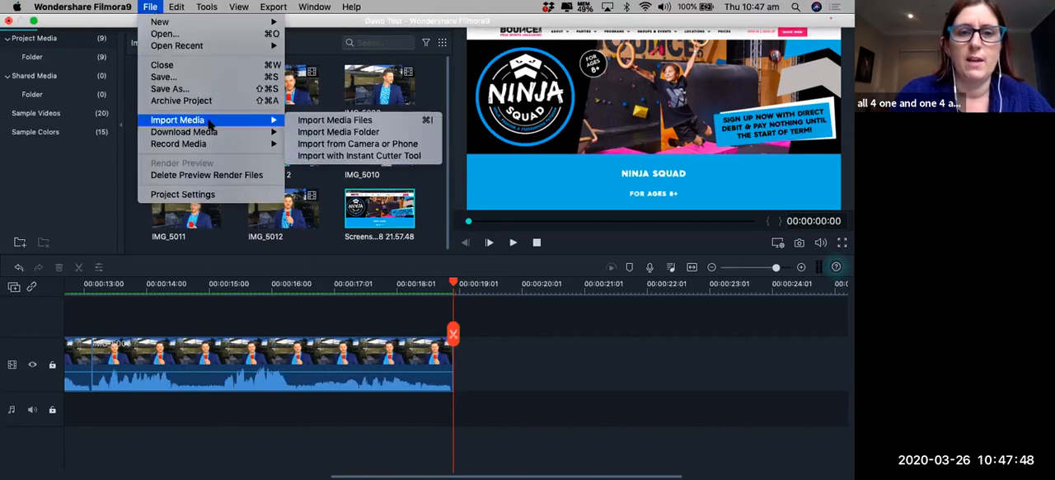
pyautogui.click(346, 120)
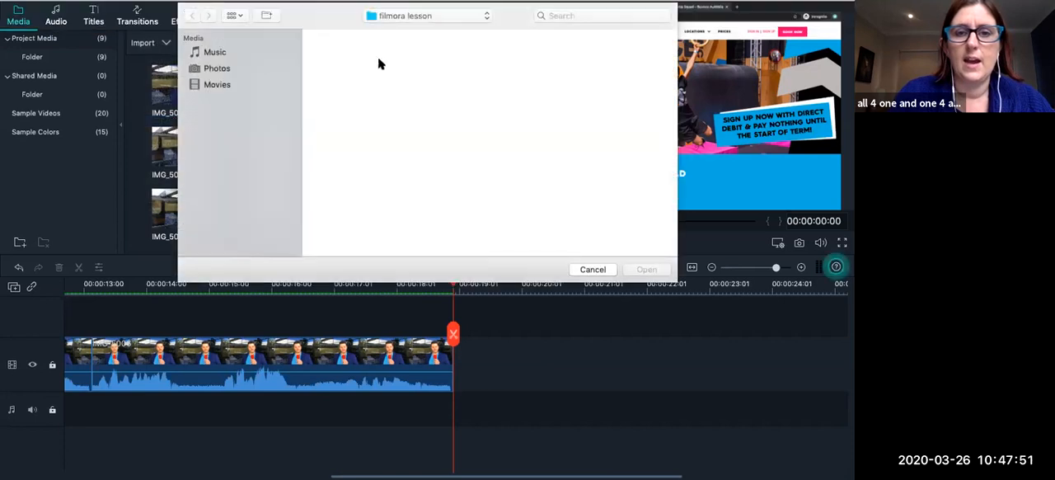
pyautogui.click(426, 16)
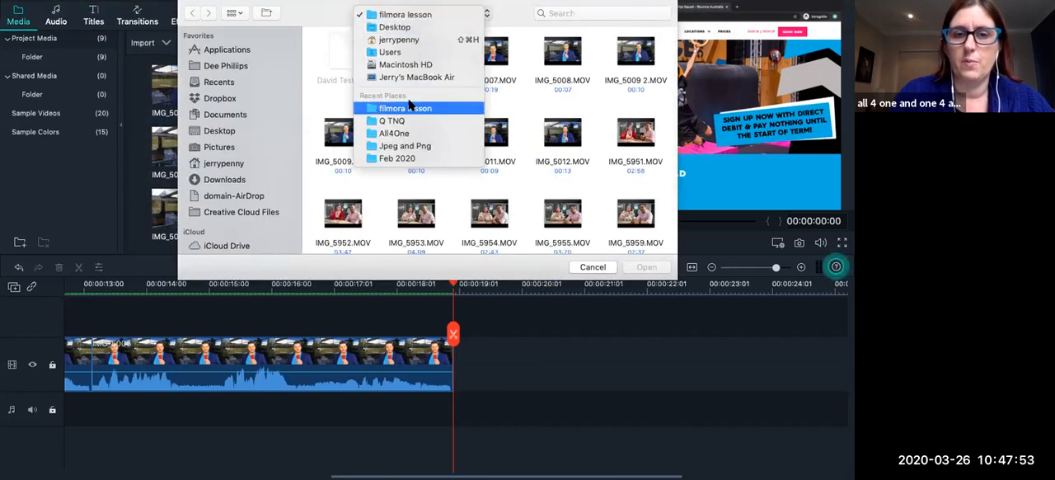
pyautogui.click(405, 121)
pyautogui.scroll(-1, 411, 207)
pyautogui.doubleClick(411, 203)
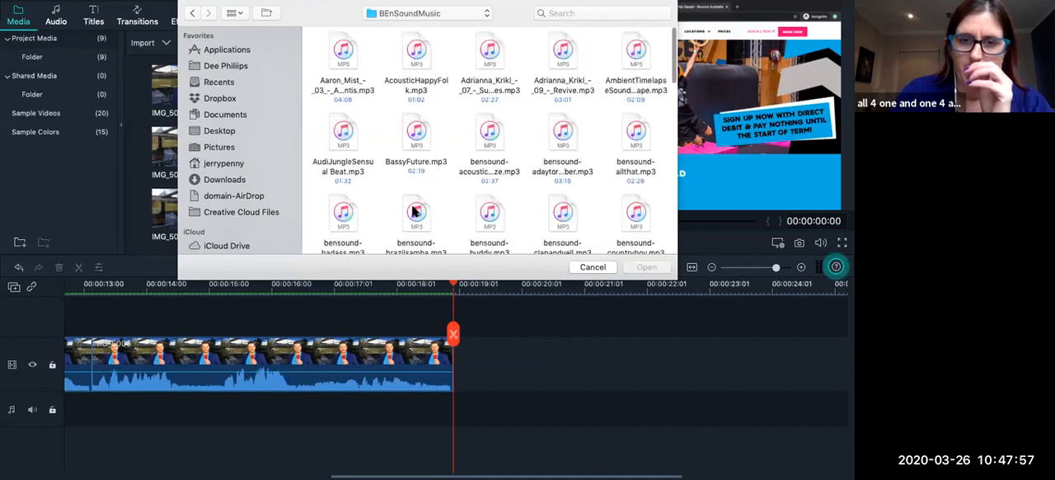
# Preview the track bensound-buddy.mp3, raise the system volume, and import the track into the project media.
pyautogui.scroll(-1, 455, 155)
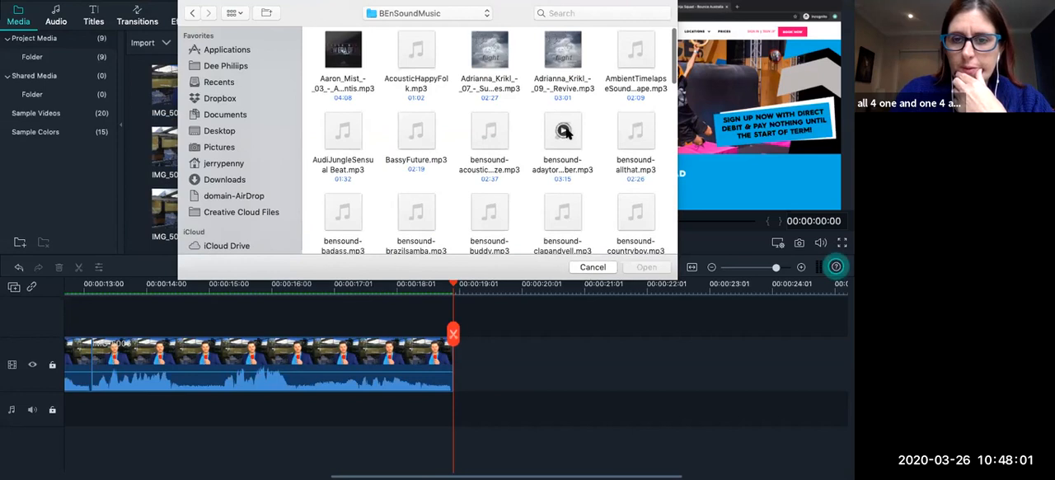
pyautogui.scroll(-3, 564, 211)
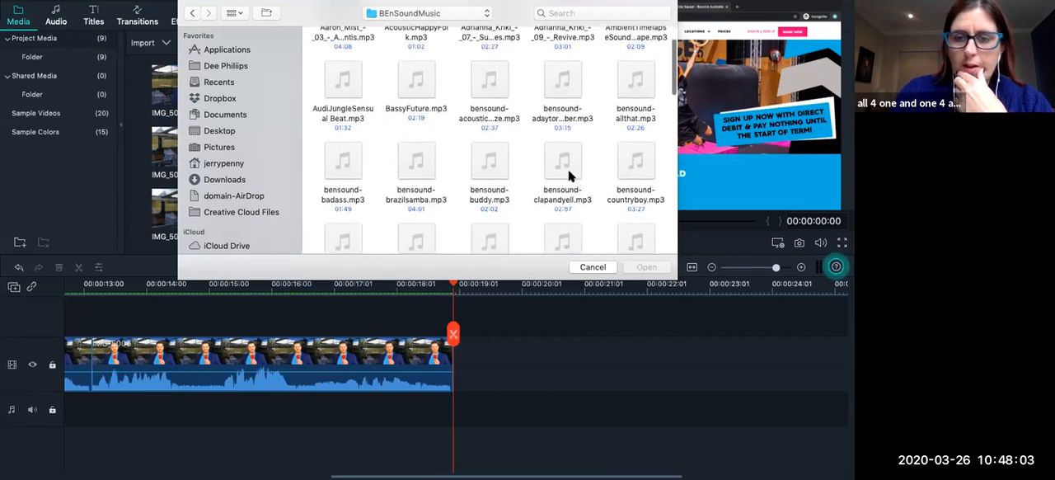
pyautogui.moveTo(497, 182)
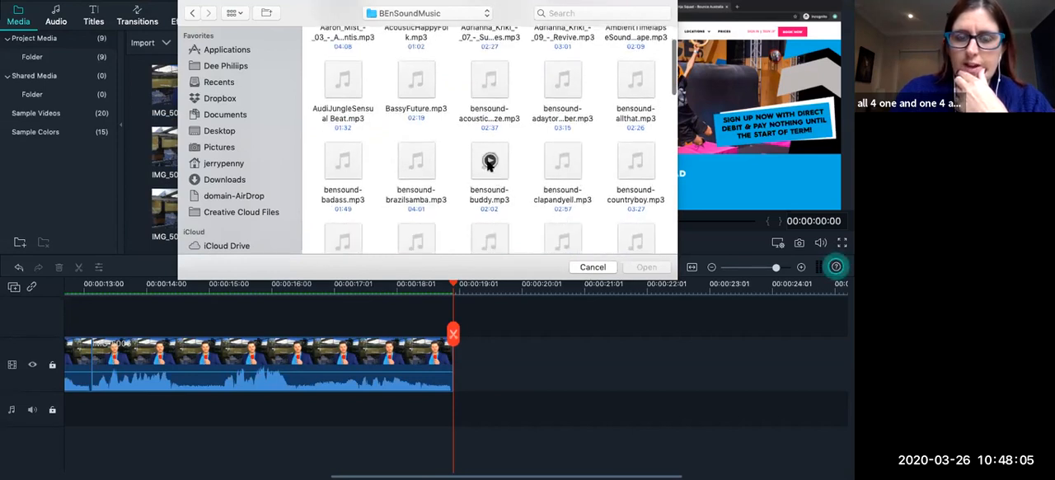
pyautogui.click(490, 162)
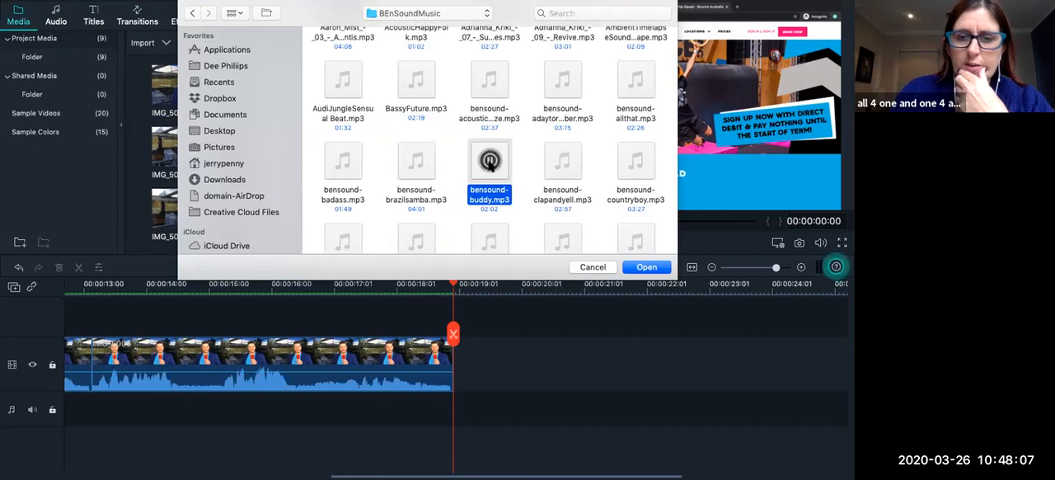
pyautogui.press('XF86AudioRaiseVolume')
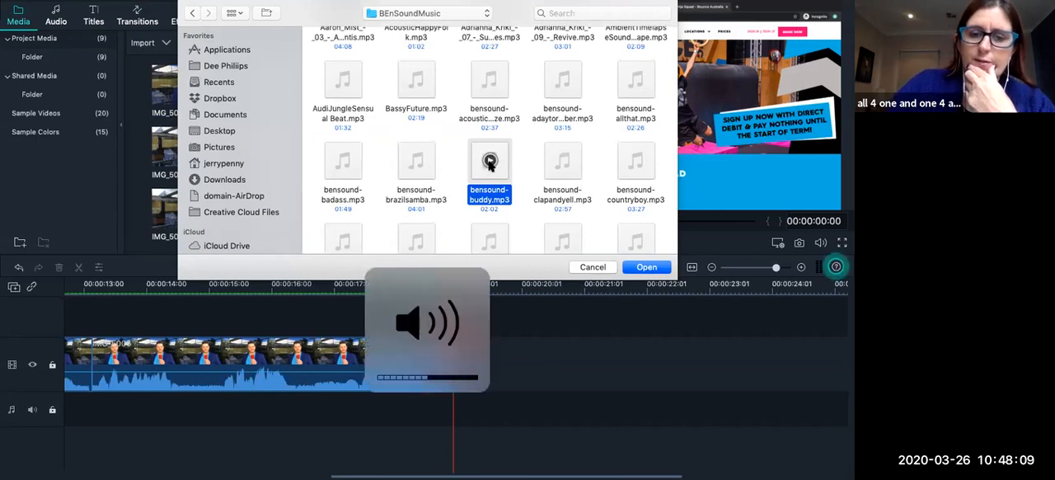
pyautogui.click(648, 268)
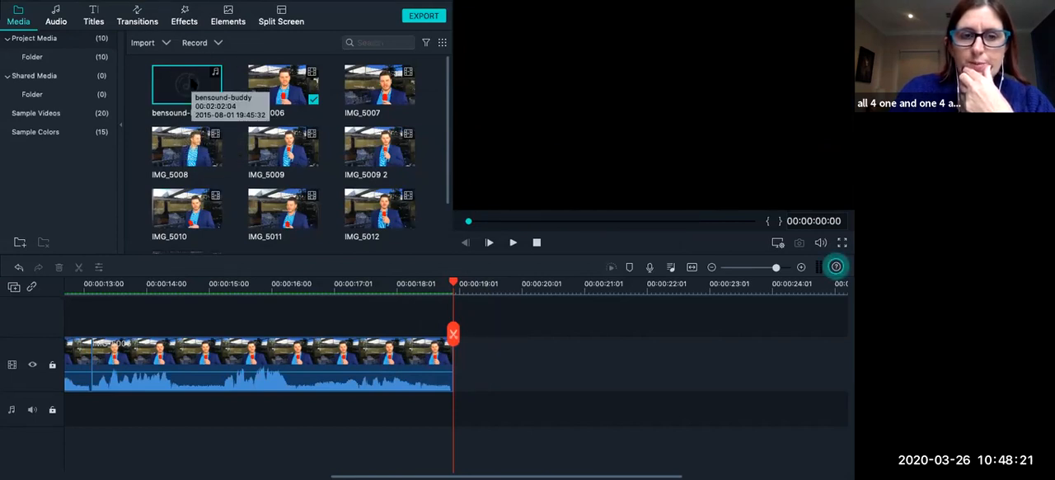
# Add the clip IMG_5007 to the video track and snap it directly against the end of IMG_5006.
pyautogui.hscroll(-1, 337, 400)
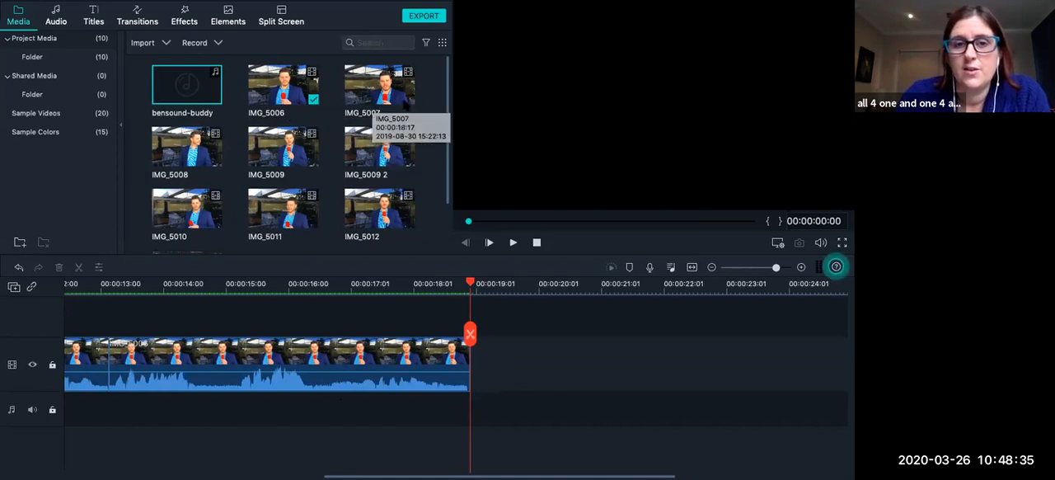
pyautogui.scroll(-1, 313, 184)
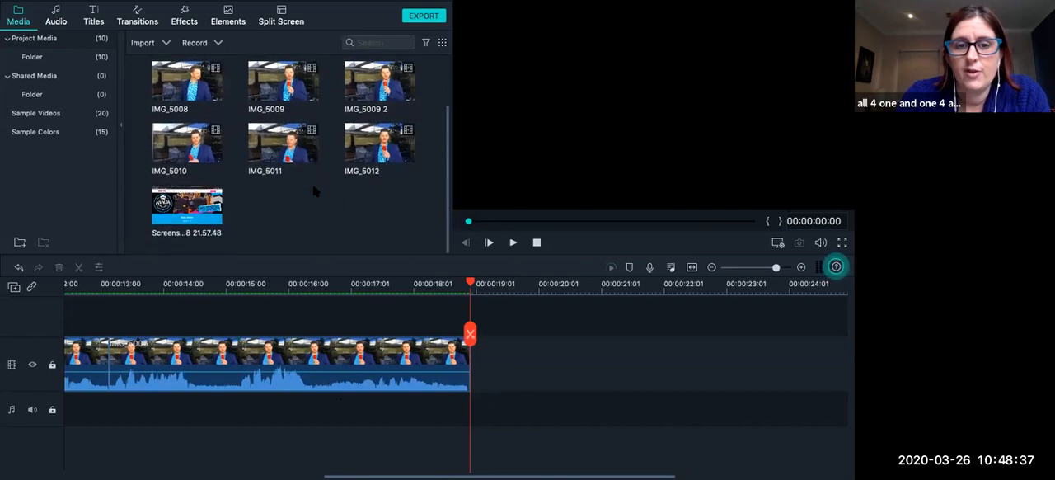
pyautogui.scroll(1, 312, 184)
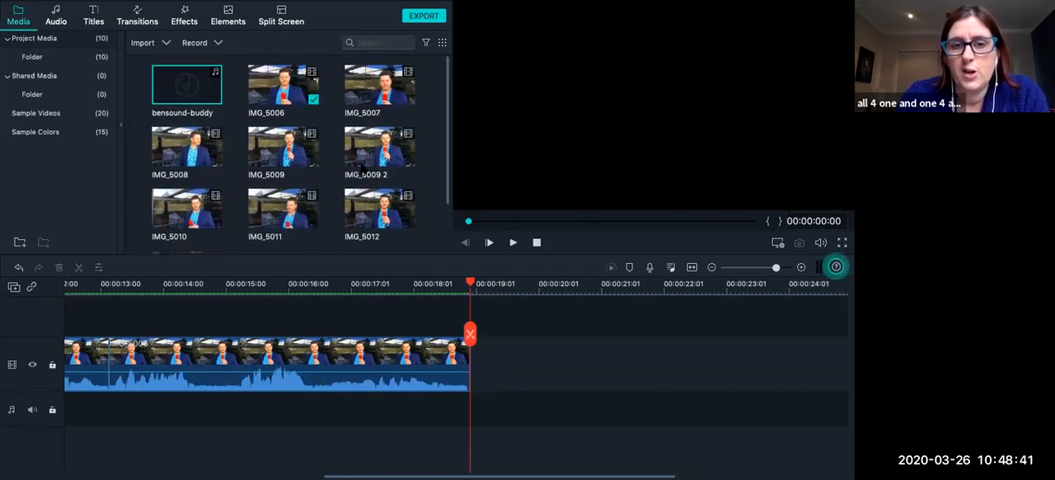
pyautogui.click(382, 93)
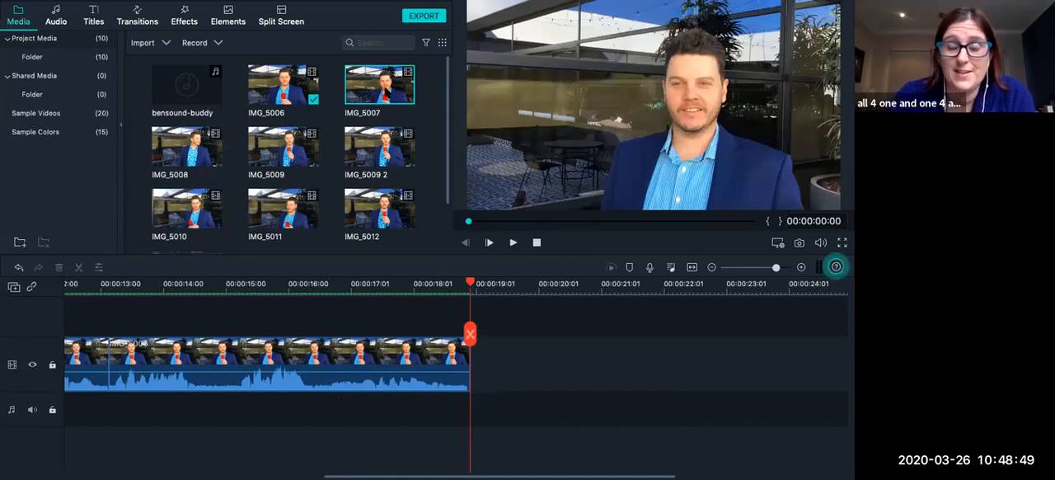
pyautogui.moveTo(386, 92); pyautogui.dragTo(481, 361)
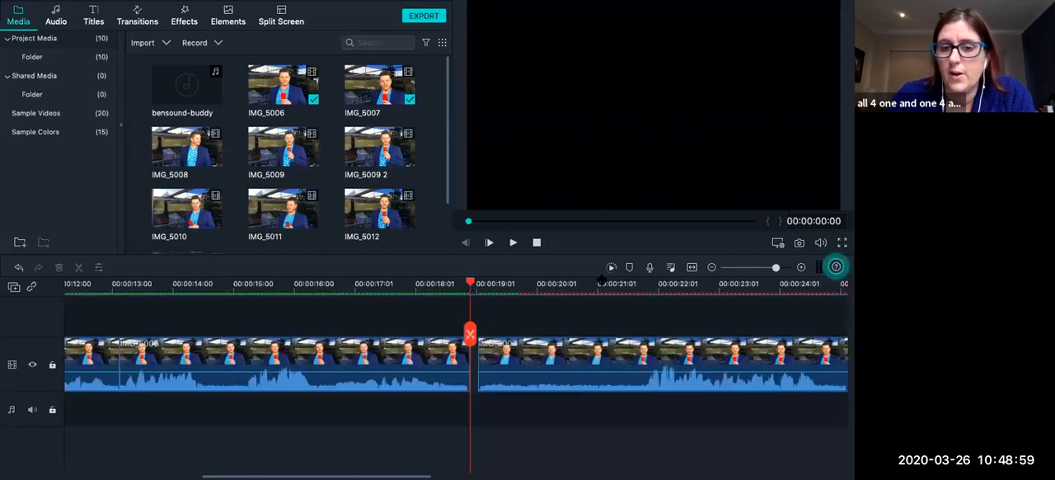
pyautogui.moveTo(472, 284)
pyautogui.mouseDown()
pyautogui.moveTo(447, 286)
pyautogui.moveTo(472, 285)
pyautogui.mouseUp()
pyautogui.click(552, 359)
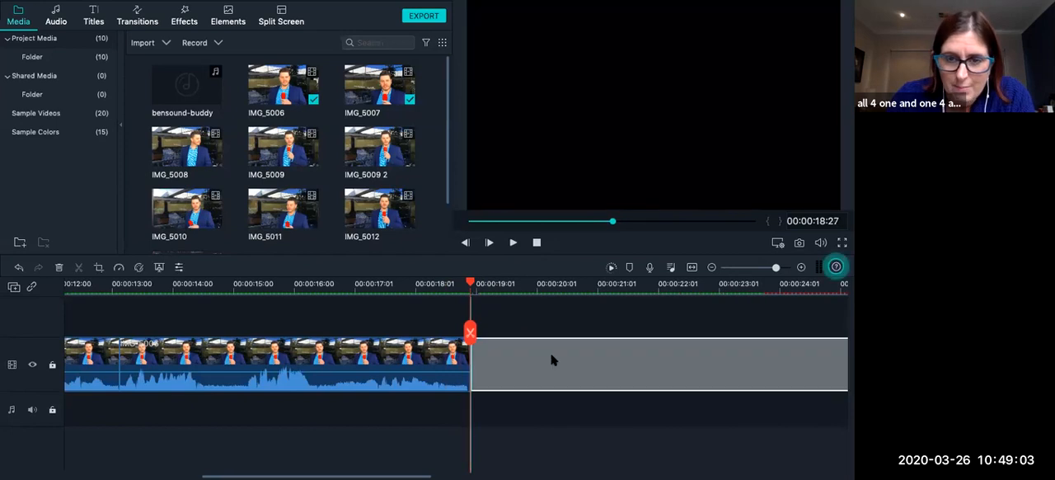
# Inspect the join between IMG_5006 and IMG_5007 up close and scrub into IMG_5007 as far as 00:00:22:08.
pyautogui.hscroll(6, 624, 349)
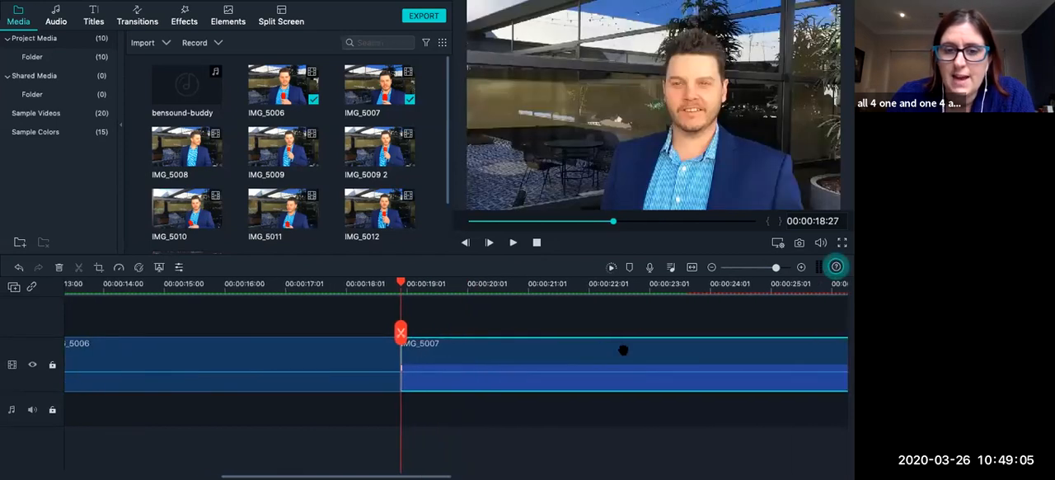
pyautogui.hscroll(2, 296, 319)
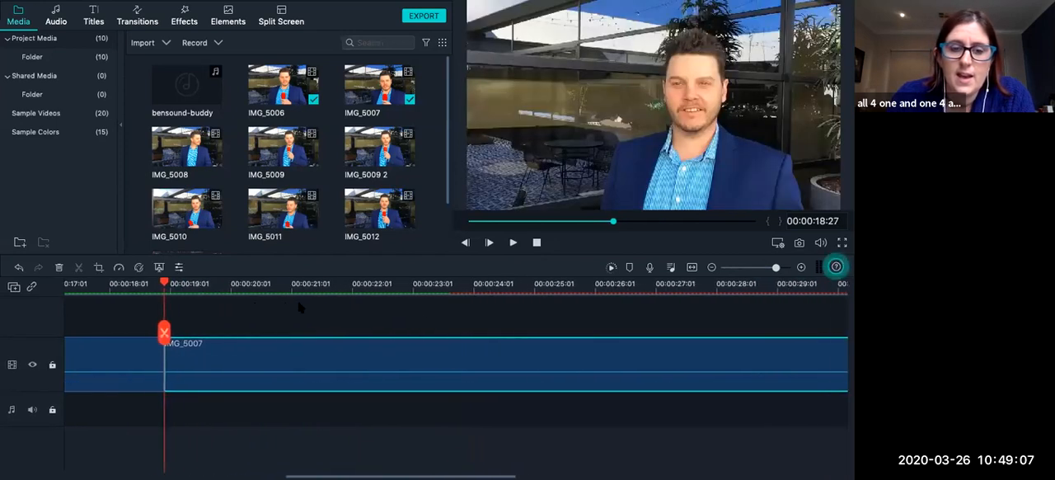
pyautogui.moveTo(155, 282); pyautogui.dragTo(222, 304)
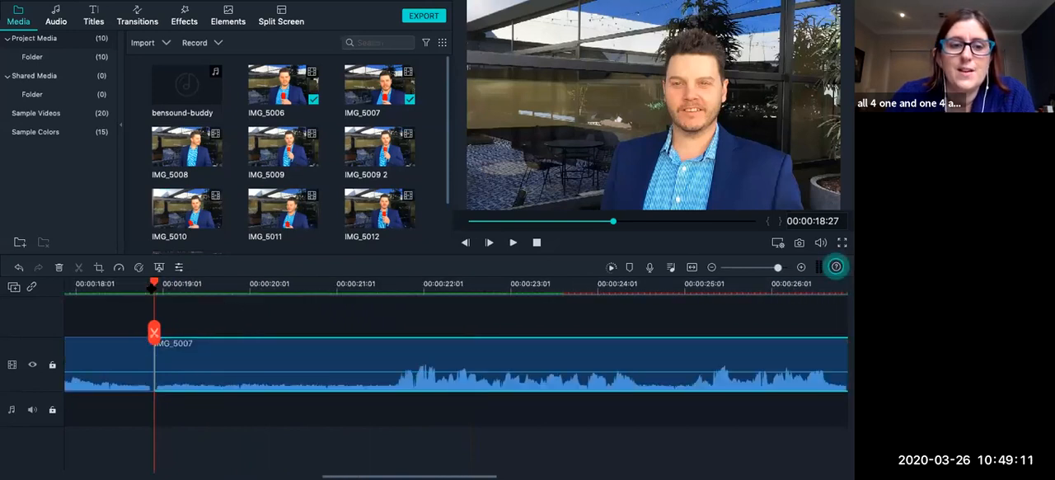
pyautogui.moveTo(149, 286); pyautogui.dragTo(448, 288)
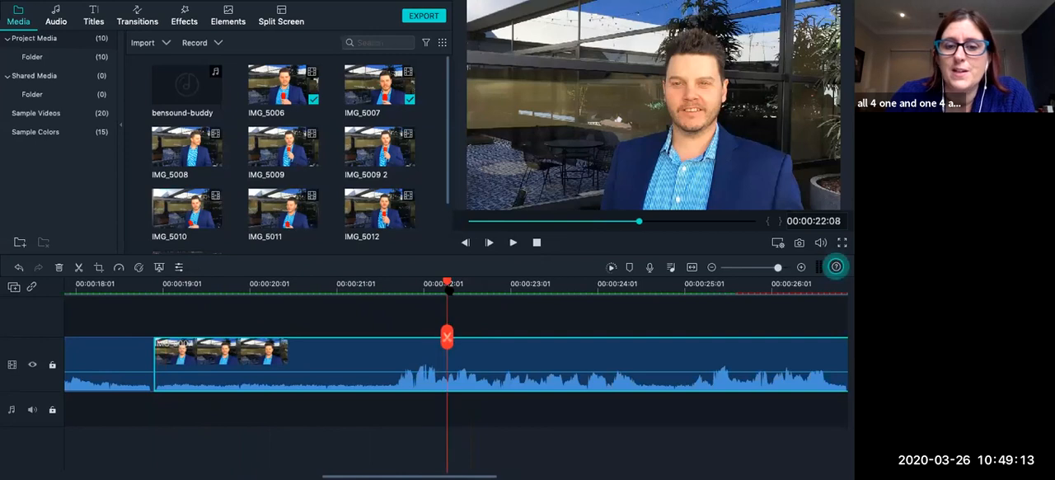
pyautogui.click(772, 269)
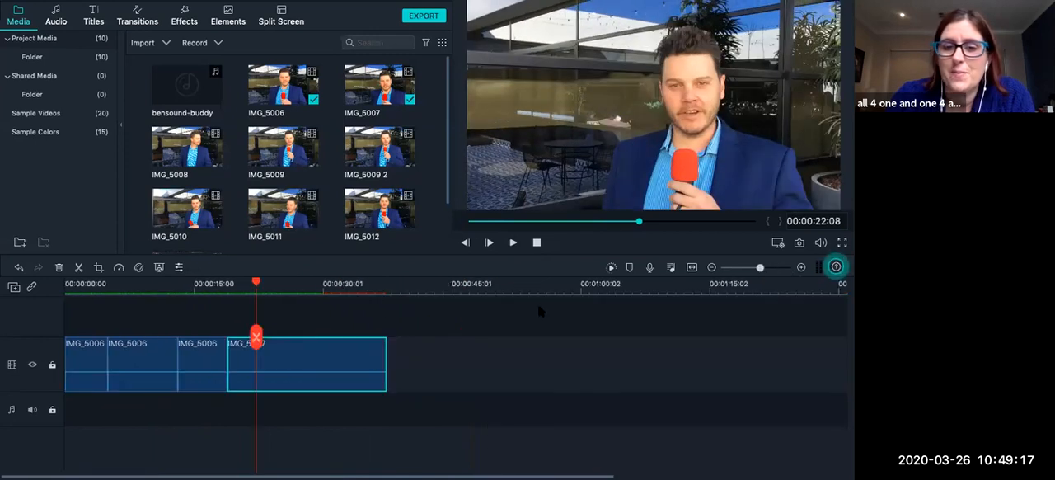
# Put the playhead at the end of IMG_5007 and append IMG_5008, IMG_5009 and IMG_5009 2 in order on the video track.
pyautogui.moveTo(256, 336); pyautogui.dragTo(388, 330)
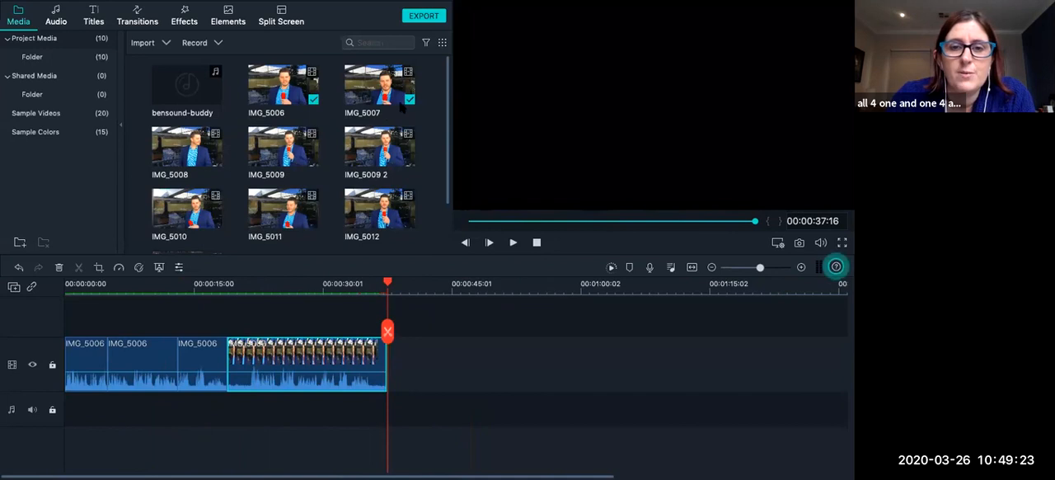
pyautogui.moveTo(187, 146); pyautogui.dragTo(392, 372)
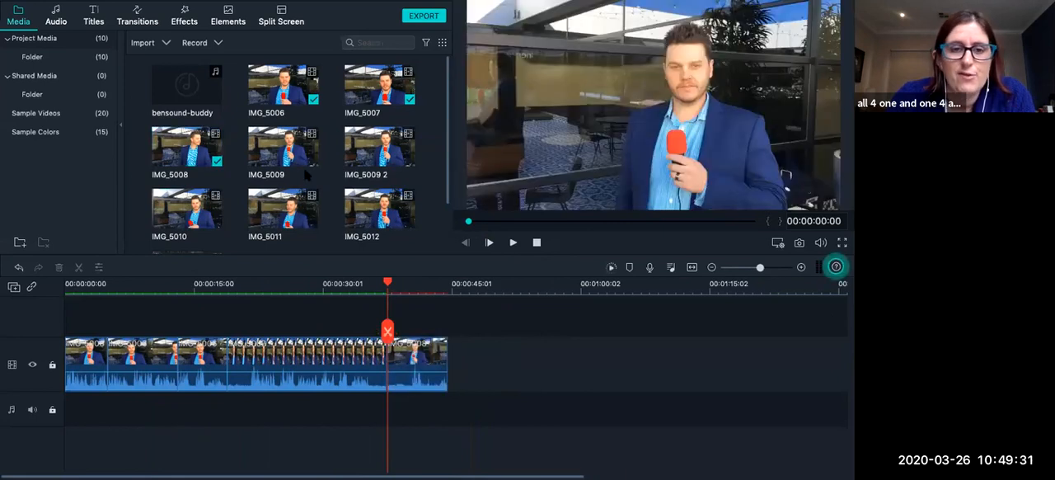
pyautogui.moveTo(302, 162); pyautogui.dragTo(453, 355)
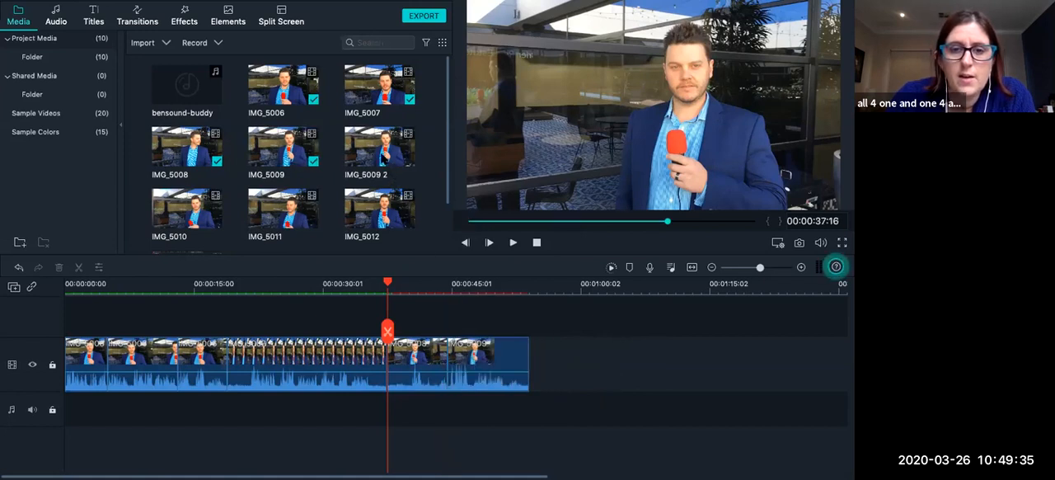
pyautogui.click(389, 162)
pyautogui.moveTo(384, 153); pyautogui.dragTo(548, 356)
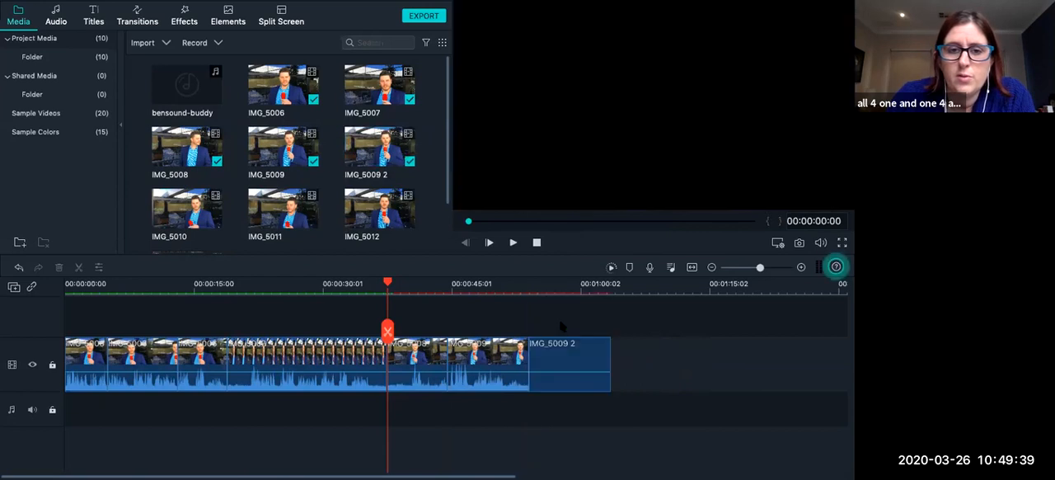
pyautogui.hscroll(5, 560, 326)
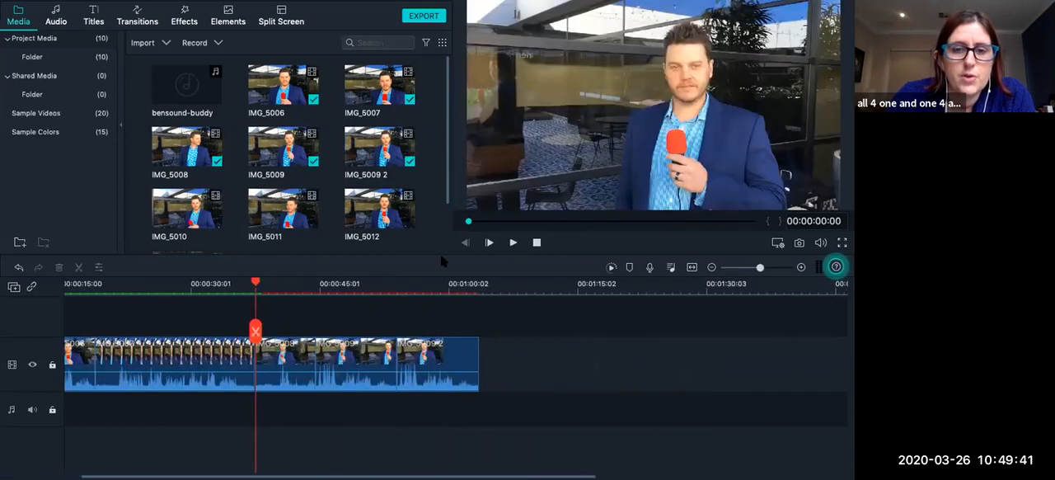
# Append IMG_5010, IMG_5011 and IMG_5012 in order after IMG_5009 2 on the video track.
pyautogui.scroll(-1, 250, 165)
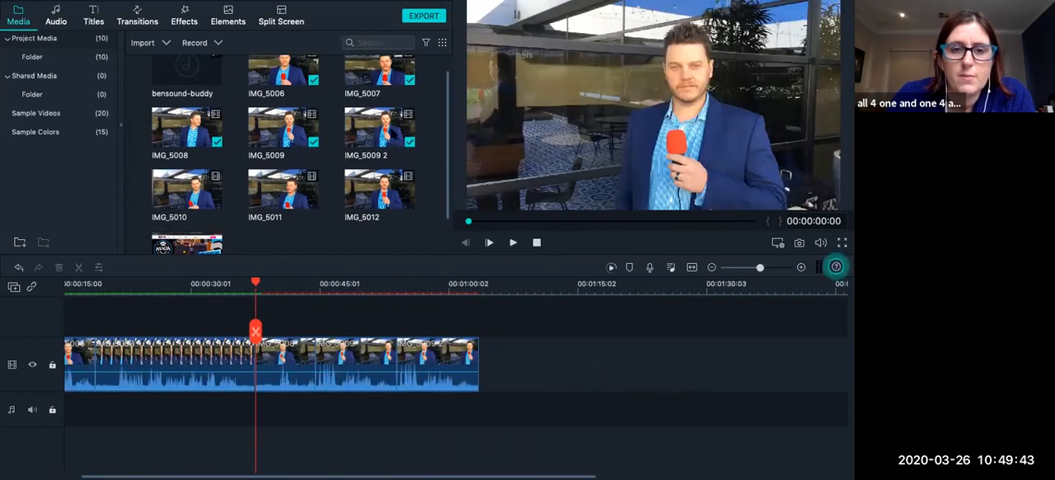
pyautogui.moveTo(194, 196); pyautogui.dragTo(483, 361)
pyautogui.moveTo(283, 192); pyautogui.dragTo(573, 345)
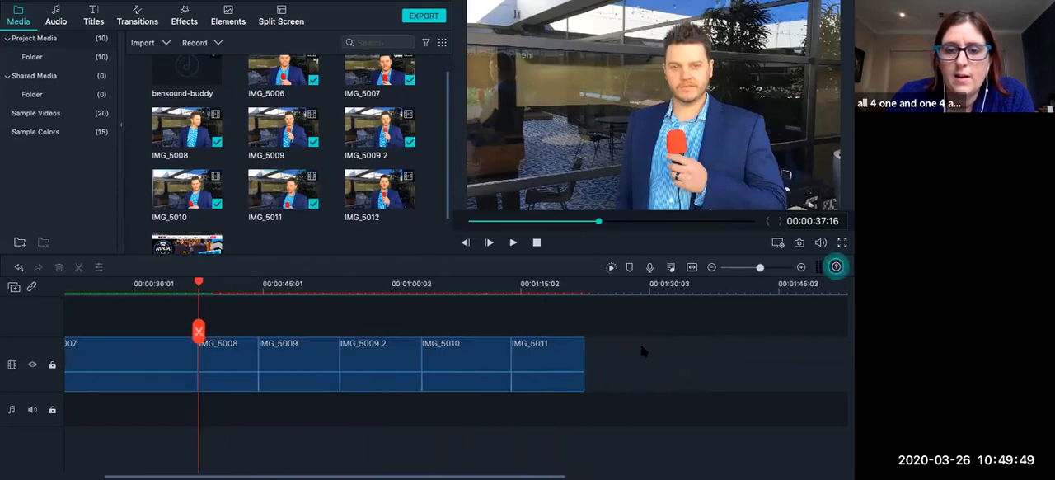
pyautogui.moveTo(379, 190); pyautogui.dragTo(528, 381)
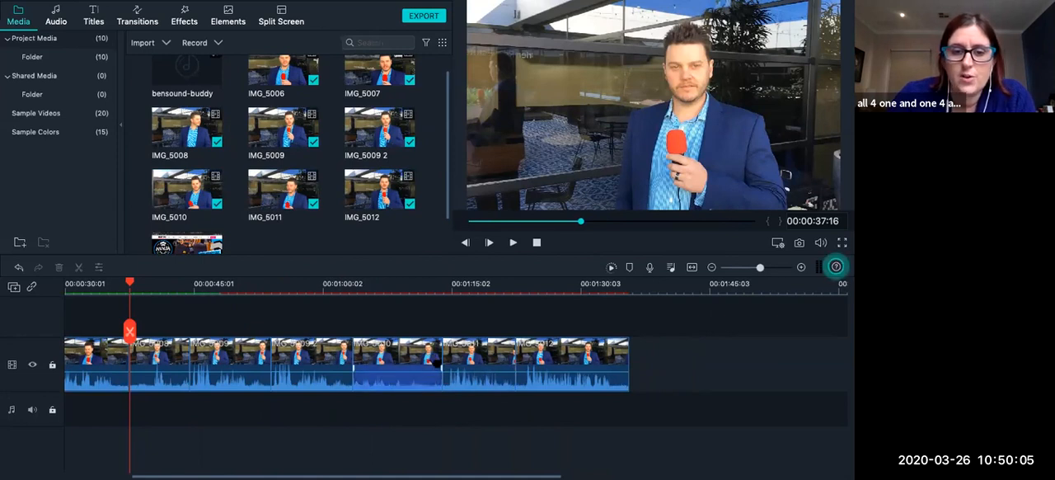
# Move IMG_5009 2 between IMG_5010 and IMG_5011, and place IMG_5010 directly against the end of IMG_5009.
pyautogui.click(311, 353)
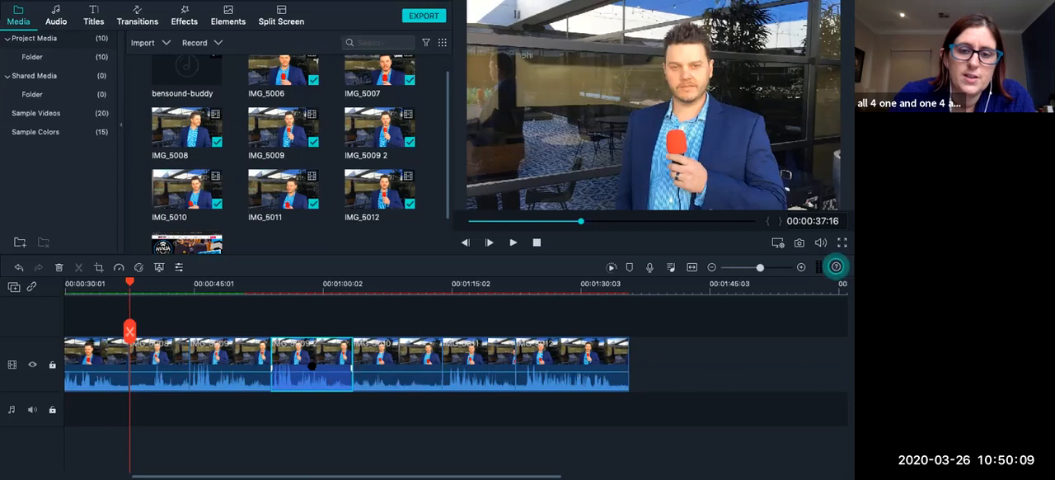
pyautogui.moveTo(322, 353); pyautogui.dragTo(484, 360)
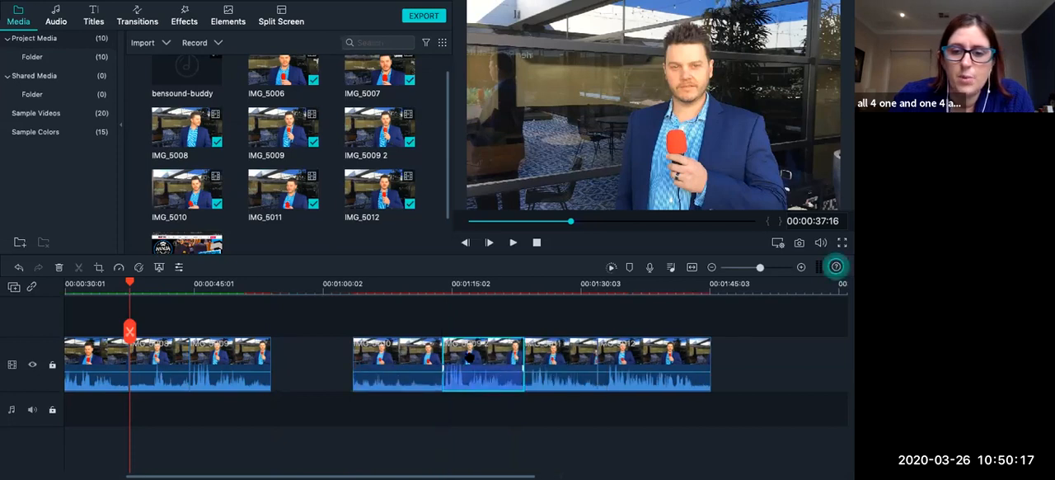
pyautogui.moveTo(425, 356); pyautogui.dragTo(343, 356)
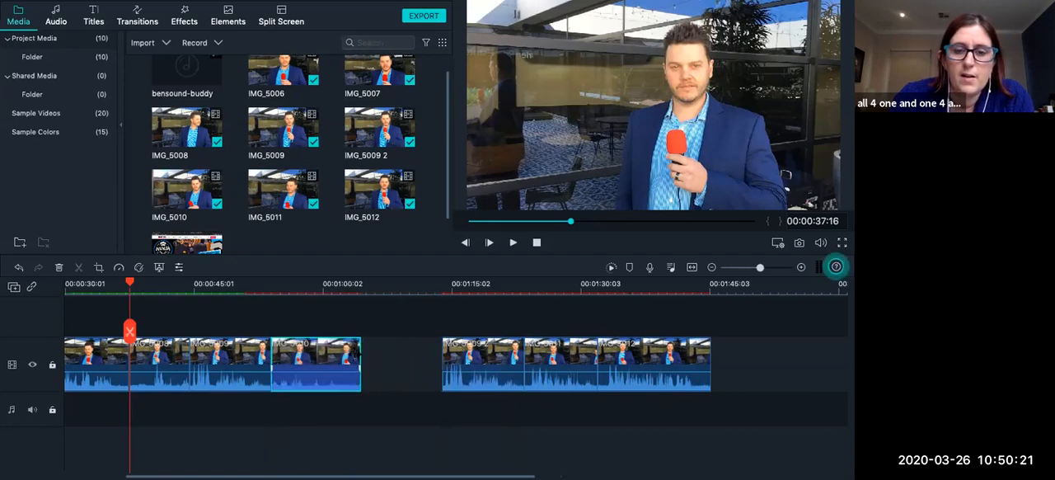
pyautogui.hotkey('ctrl', 'Left')
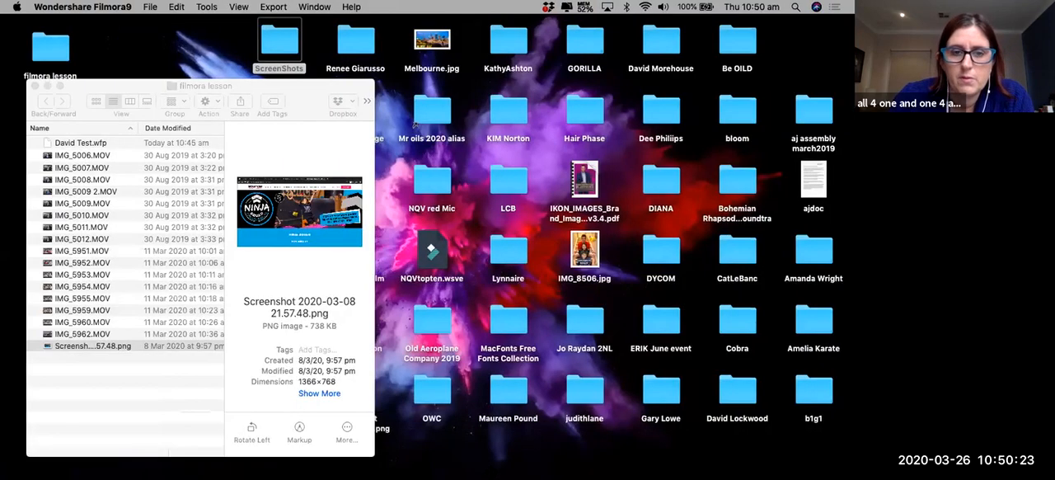
pyautogui.moveTo(568, 467)
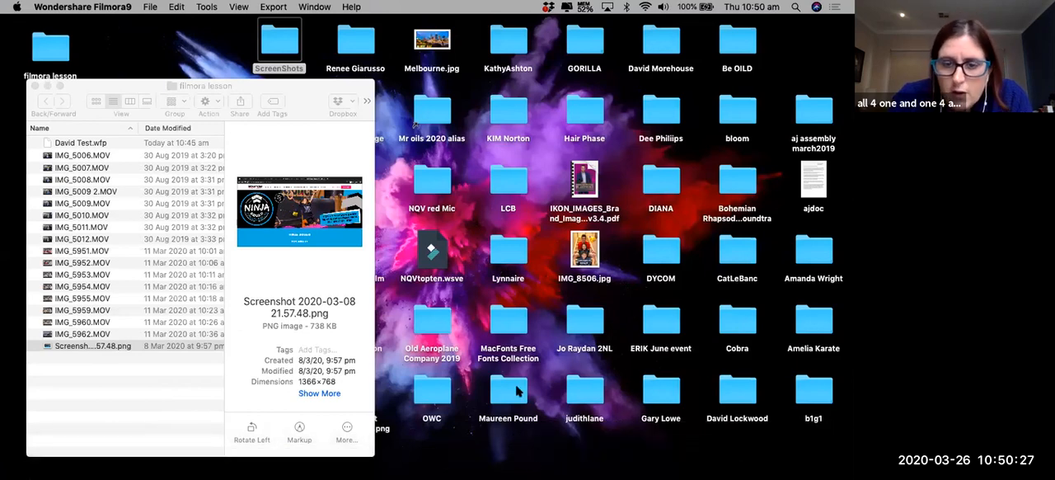
pyautogui.click(567, 466)
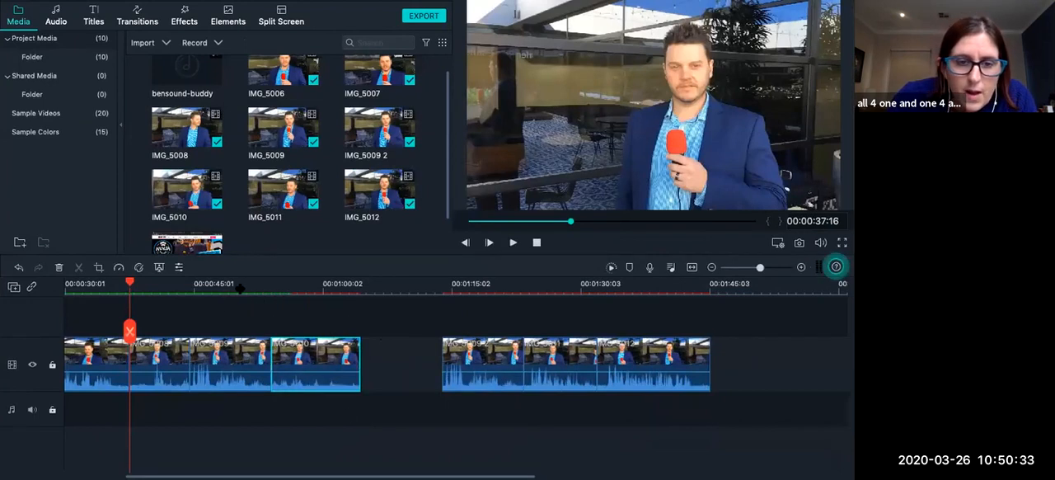
# Close the gap after IMG_5010 by snapping IMG_5009 2 directly against its end.
pyautogui.click(250, 284)
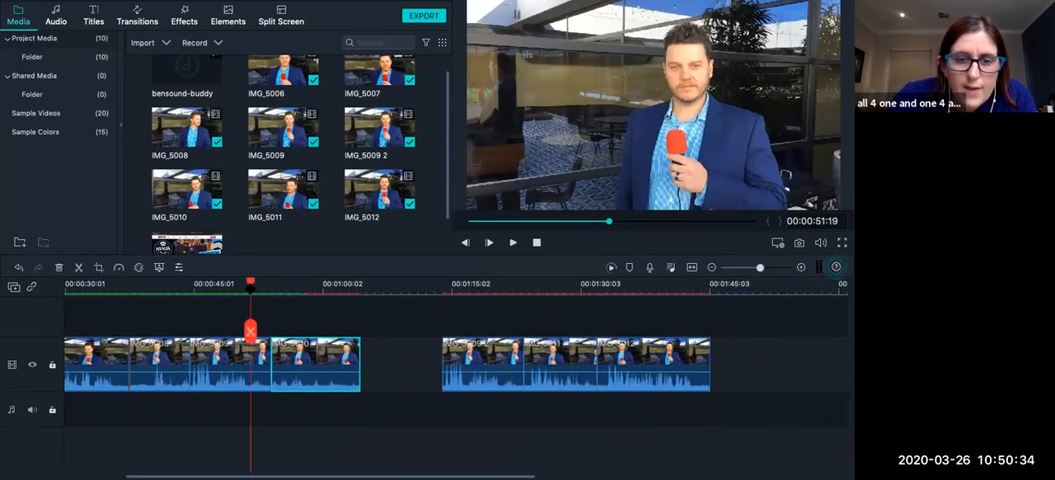
pyautogui.click(765, 269)
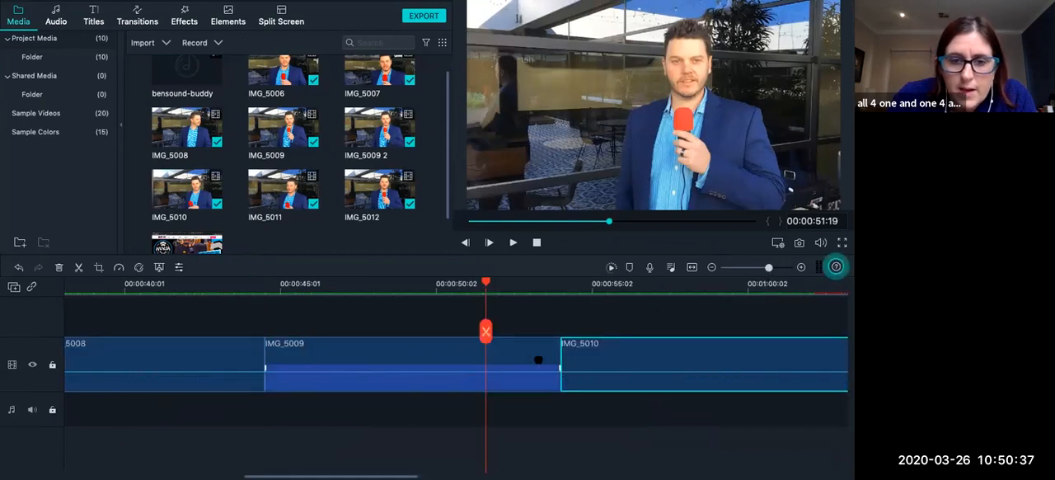
pyautogui.hscroll(3, 500, 365)
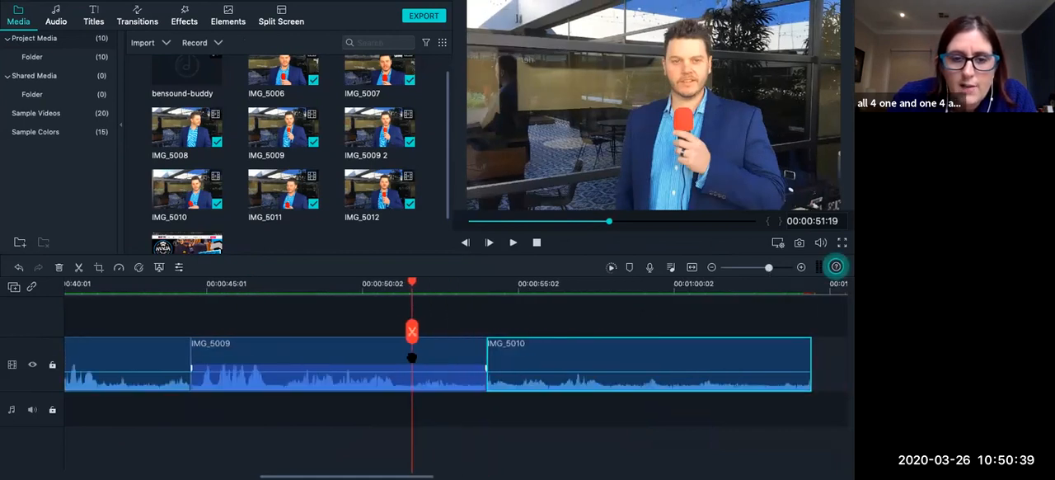
pyautogui.hscroll(5, 454, 358)
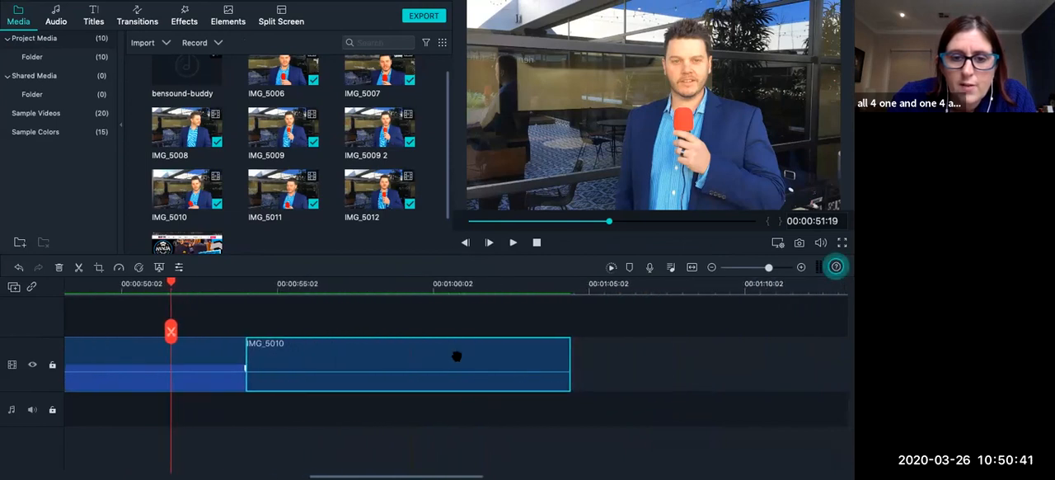
pyautogui.hscroll(1, 457, 356)
pyautogui.hscroll(4, 669, 375)
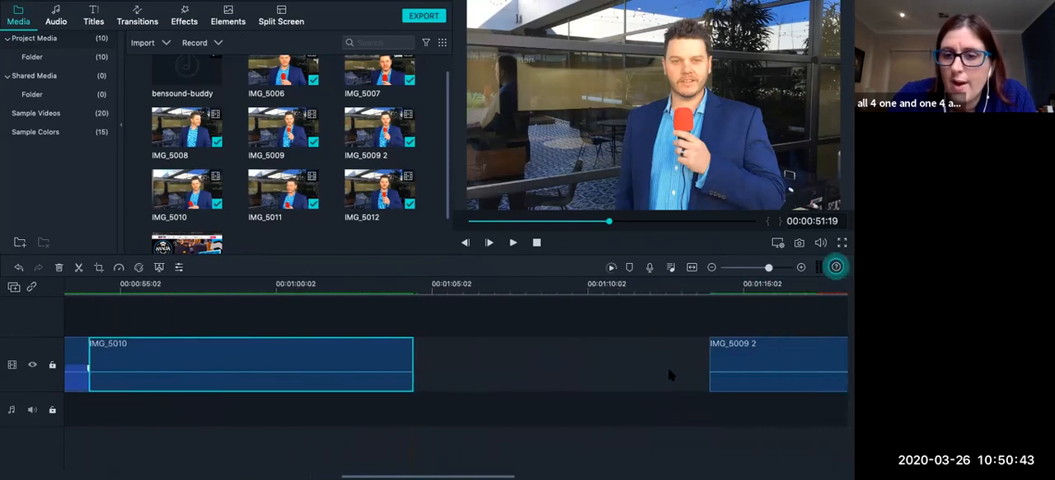
pyautogui.moveTo(746, 353); pyautogui.dragTo(459, 361)
pyautogui.moveTo(453, 359); pyautogui.dragTo(454, 360)
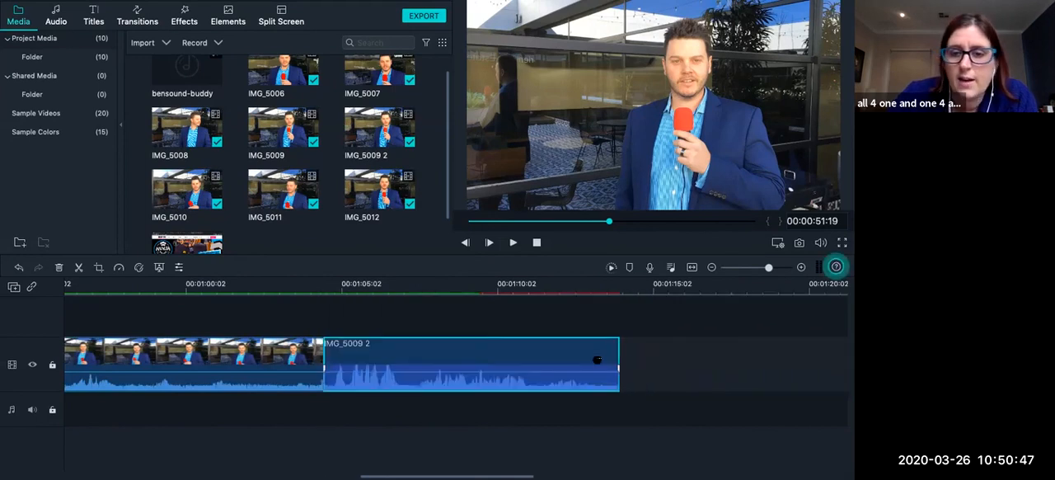
# Close the remaining gaps by snapping IMG_5011 against IMG_5009 2 and IMG_5012 against IMG_5011.
pyautogui.hscroll(3, 658, 344)
pyautogui.moveTo(768, 268); pyautogui.dragTo(758, 268)
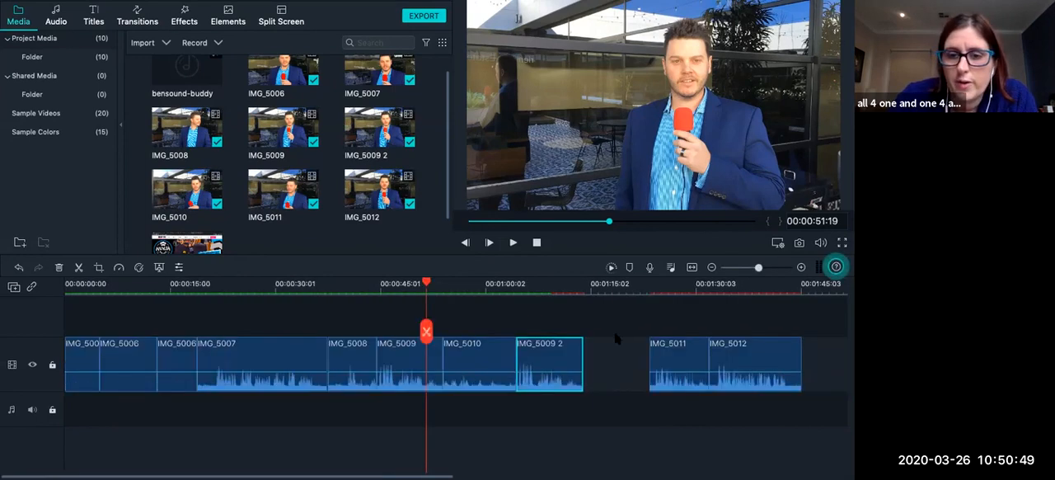
pyautogui.moveTo(683, 354); pyautogui.dragTo(619, 350)
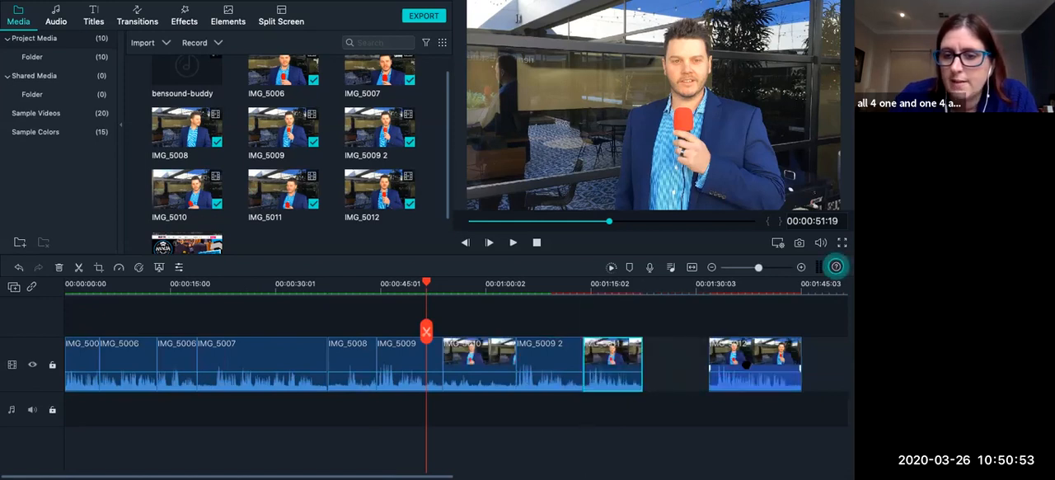
pyautogui.moveTo(746, 364); pyautogui.dragTo(677, 359)
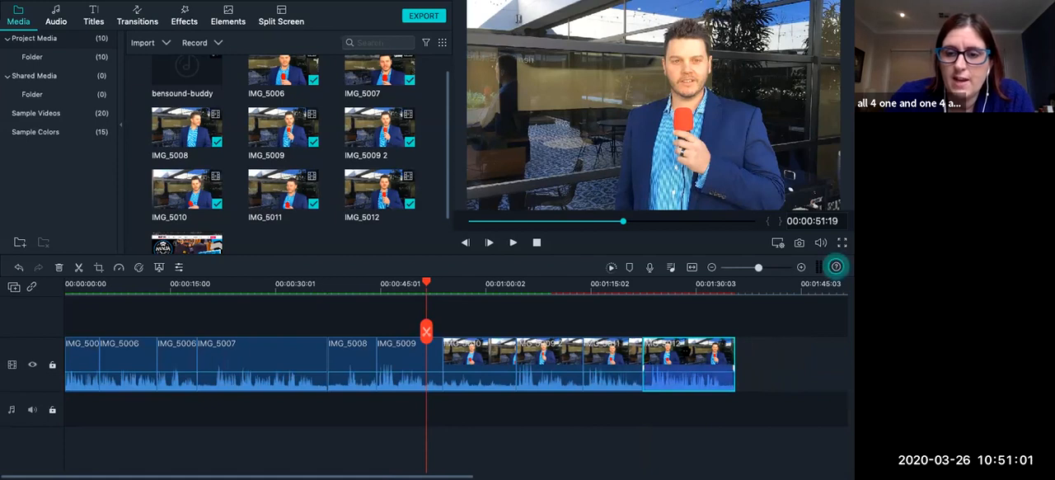
# Reorder the clips by inserting IMG_5012 before IMG_5010 and moving IMG_5008 to the end of the video track.
pyautogui.moveTo(694, 356); pyautogui.dragTo(499, 355)
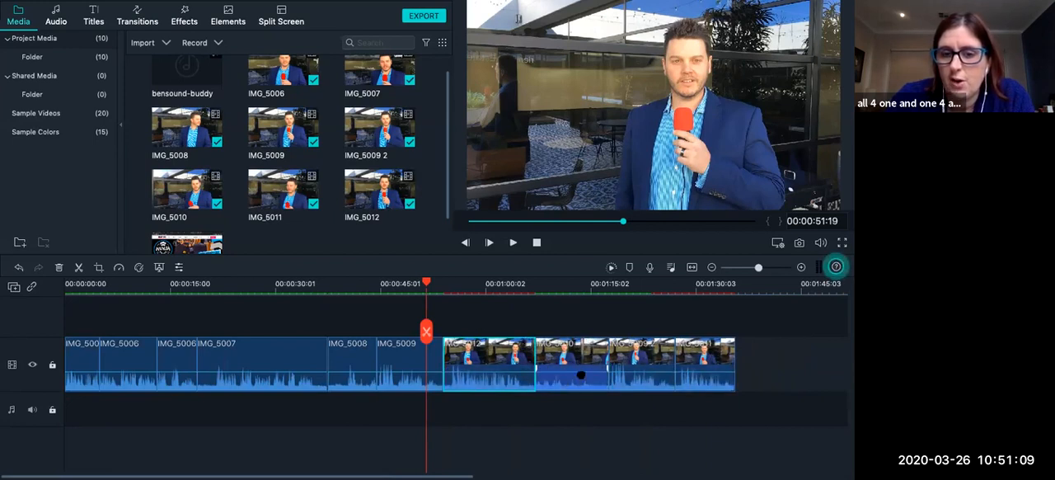
pyautogui.moveTo(365, 350); pyautogui.dragTo(779, 354)
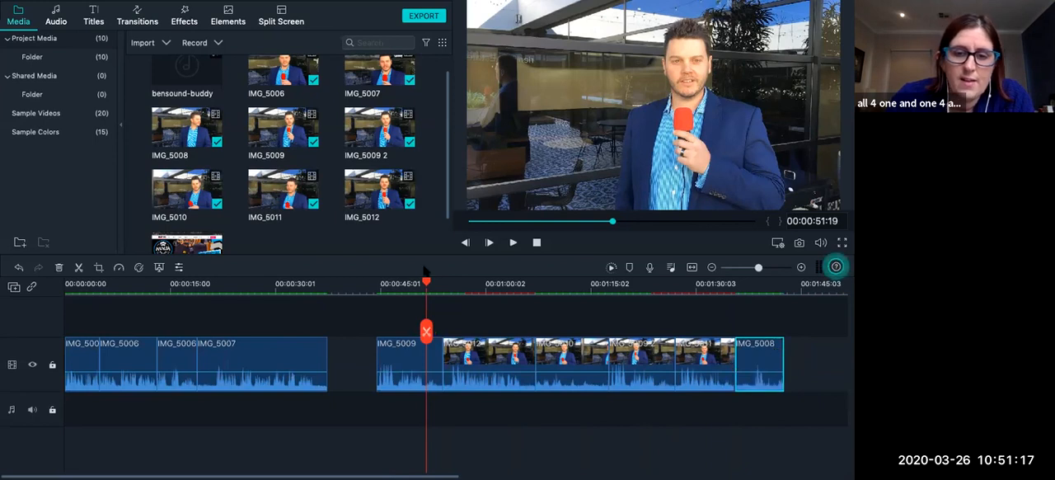
pyautogui.click(390, 350)
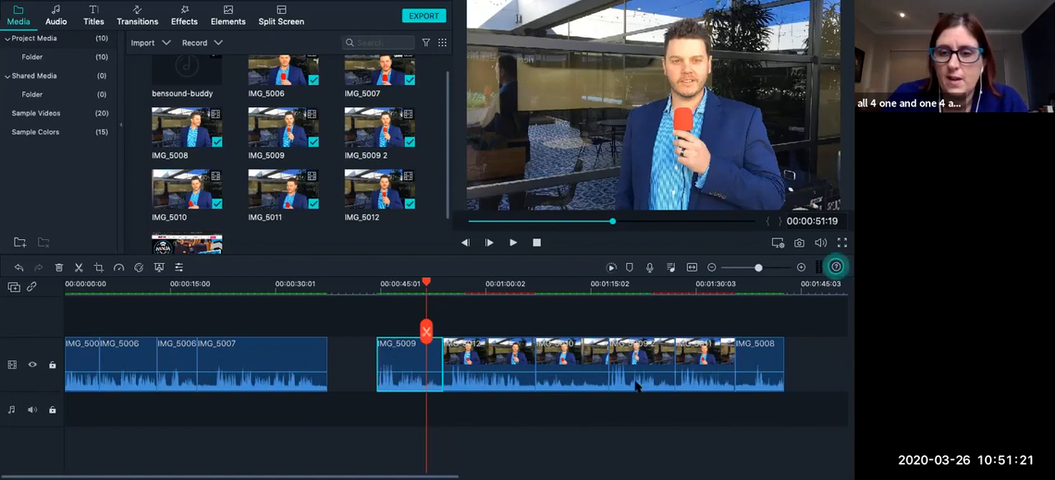
pyautogui.click(769, 352)
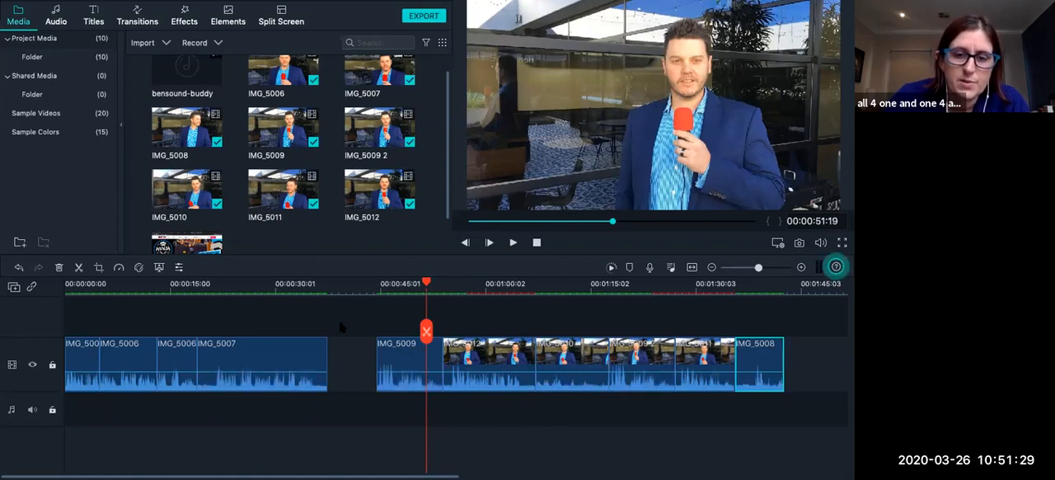
pyautogui.click(404, 350)
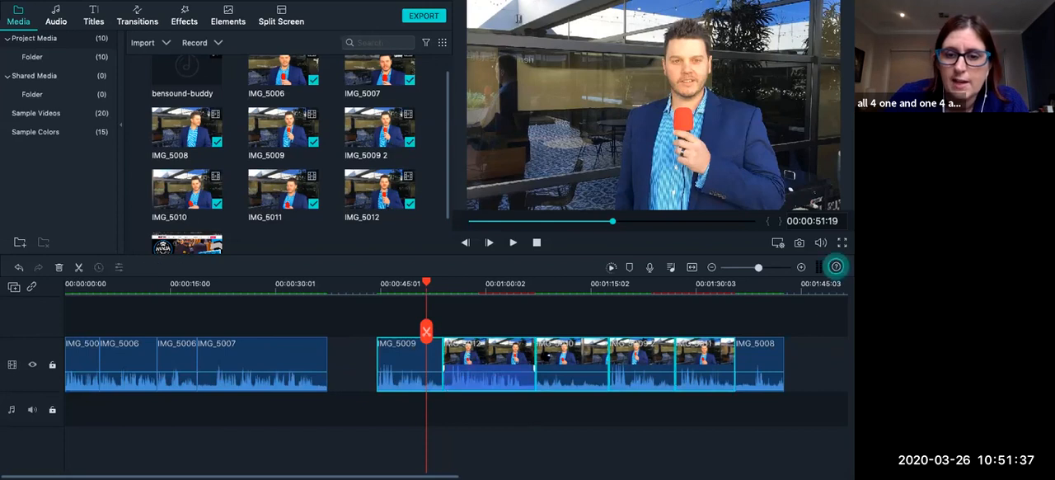
pyautogui.keyDown('ctrl'); pyautogui.click(750, 353); pyautogui.keyUp('ctrl')
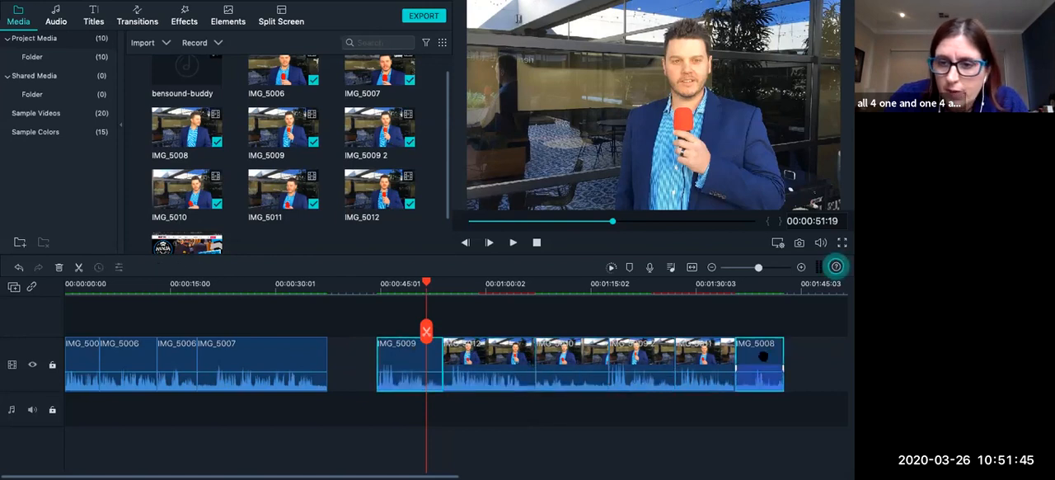
pyautogui.moveTo(758, 354); pyautogui.dragTo(761, 360)
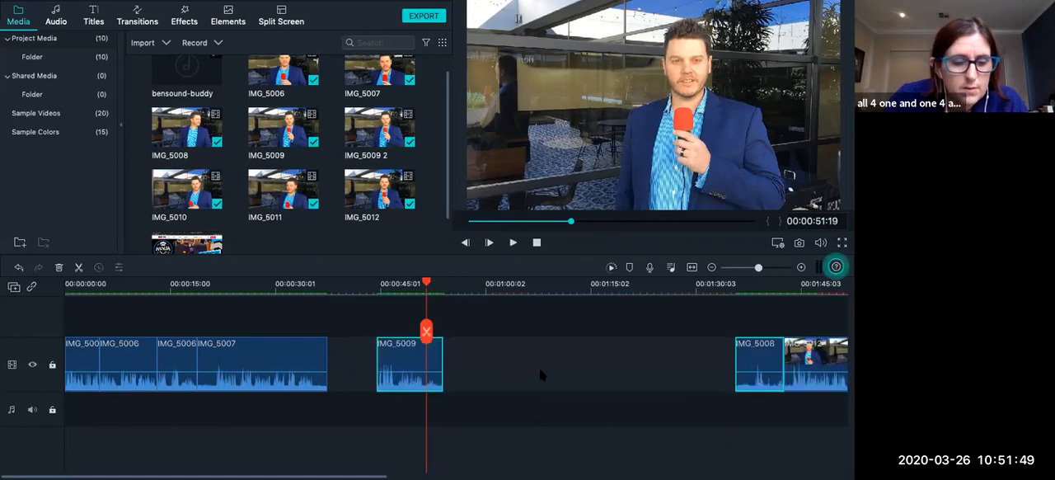
pyautogui.hotkey('ctrl', 'z')
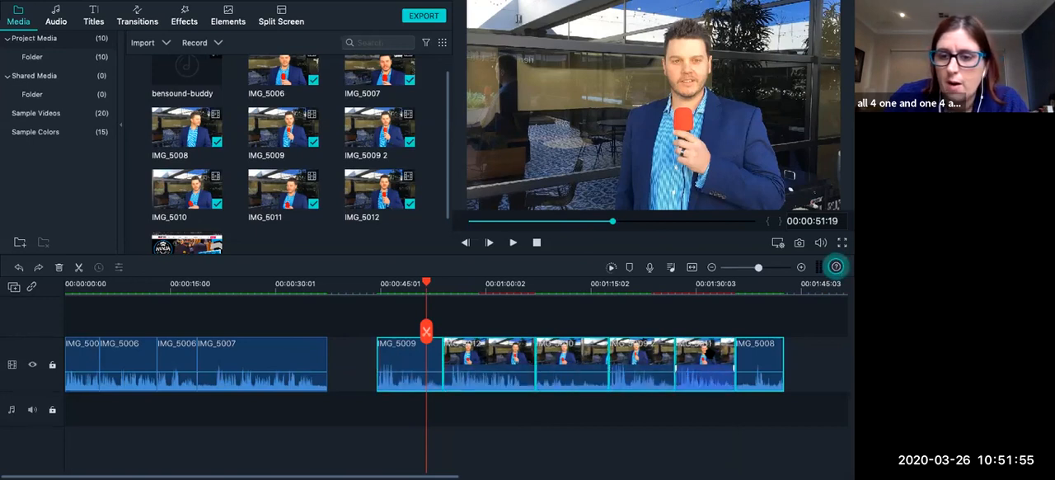
# Move all clips from IMG_5009 through IMG_5008 together against the end of IMG_5007, and save the project.
pyautogui.doubleClick(766, 357)
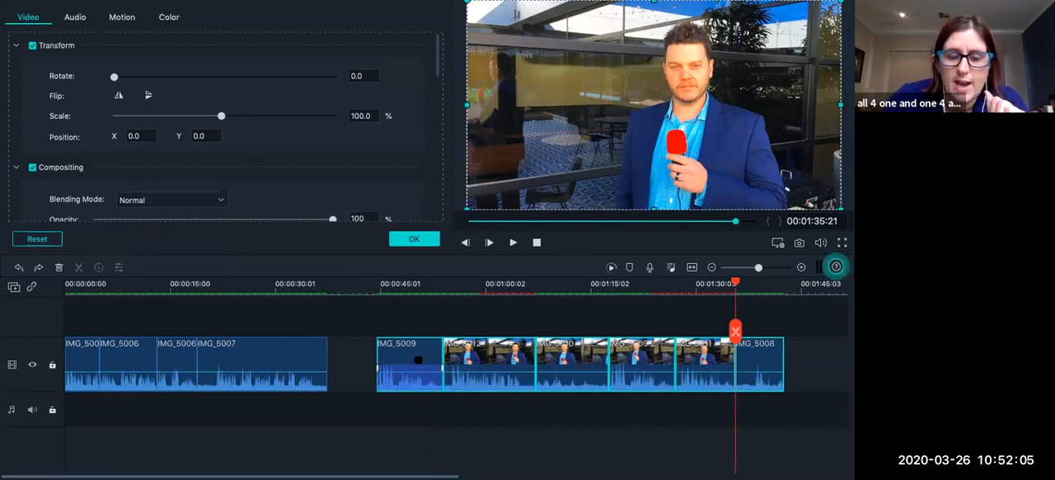
pyautogui.moveTo(418, 359); pyautogui.dragTo(368, 357)
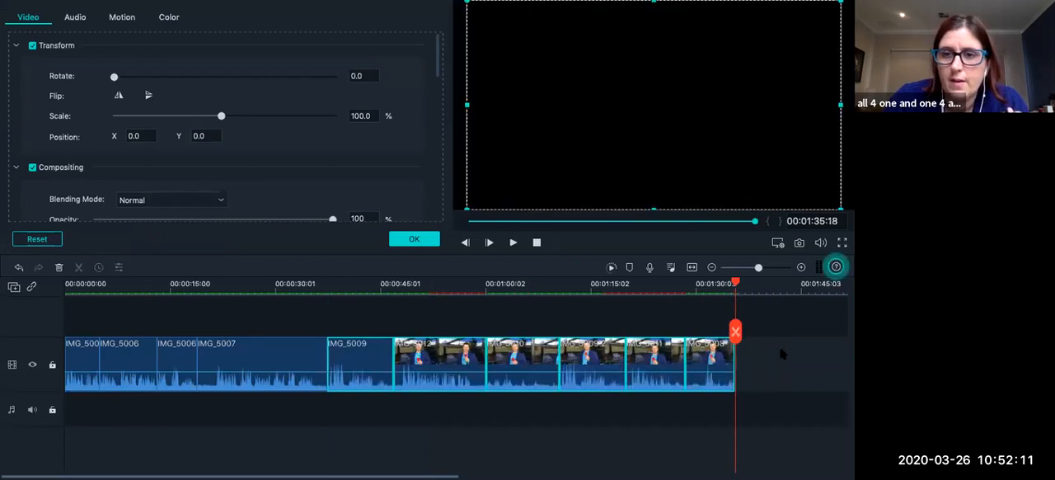
pyautogui.click(782, 353)
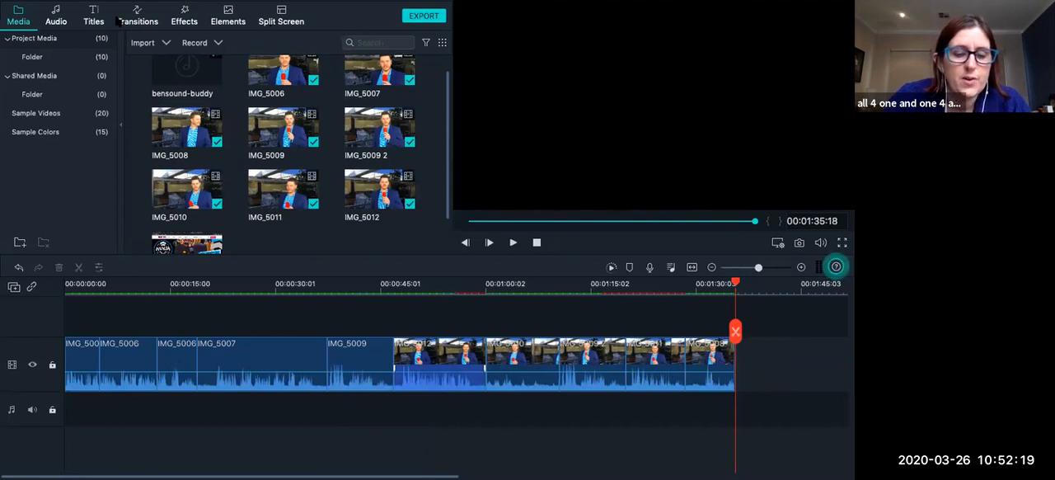
pyautogui.press('super+s')
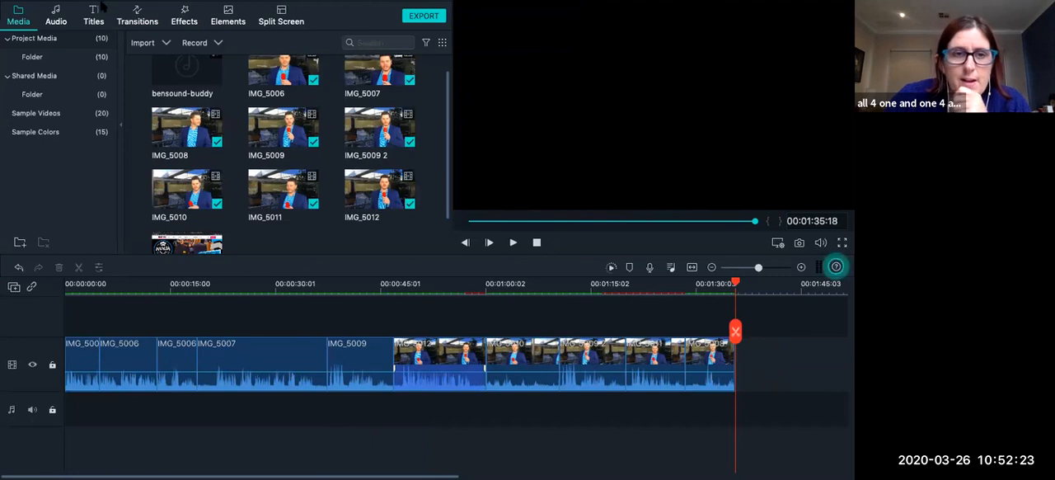
pyautogui.moveTo(103, 5)
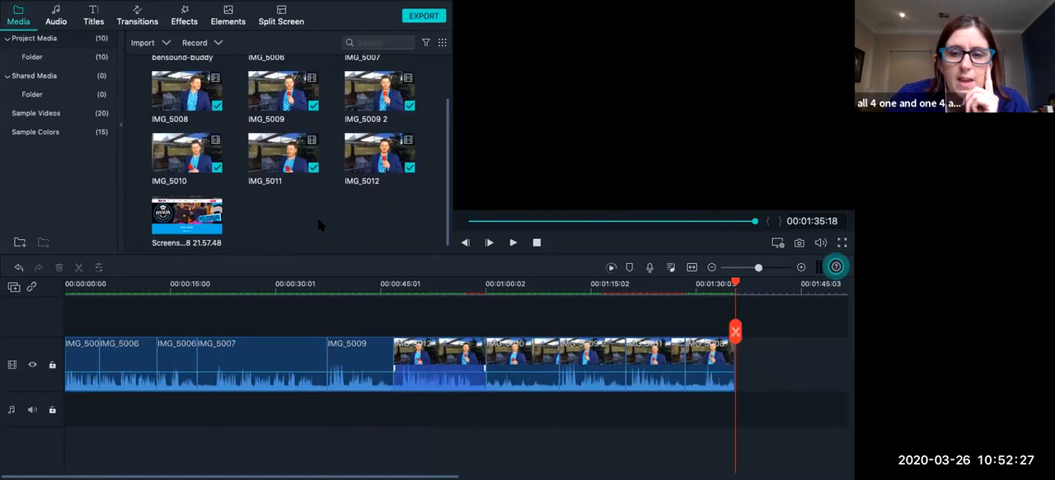
# Insert the imported screenshot image into the video track between the last IMG_5006 segment and IMG_5007.
pyautogui.scroll(2, 318, 218)
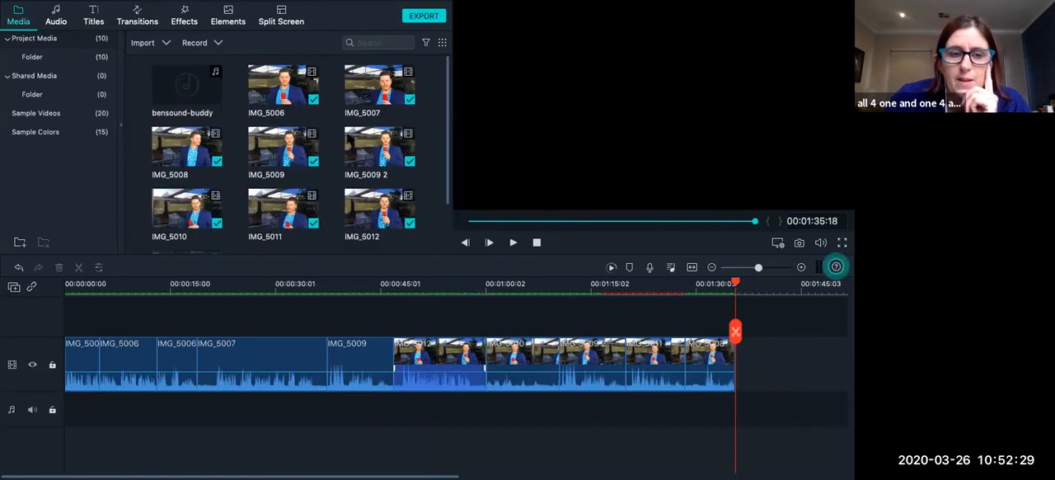
pyautogui.scroll(-2, 280, 176)
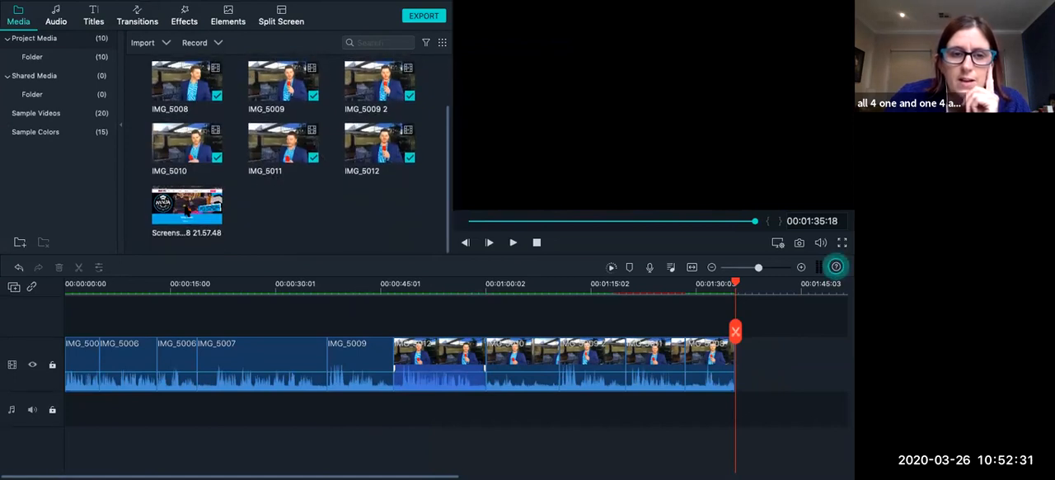
pyautogui.click(186, 206)
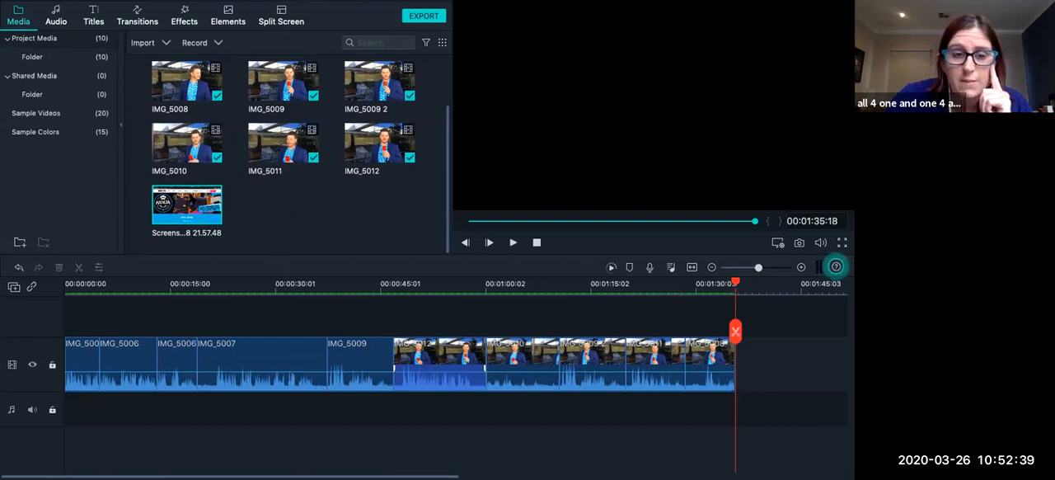
pyautogui.moveTo(182, 207); pyautogui.dragTo(198, 394)
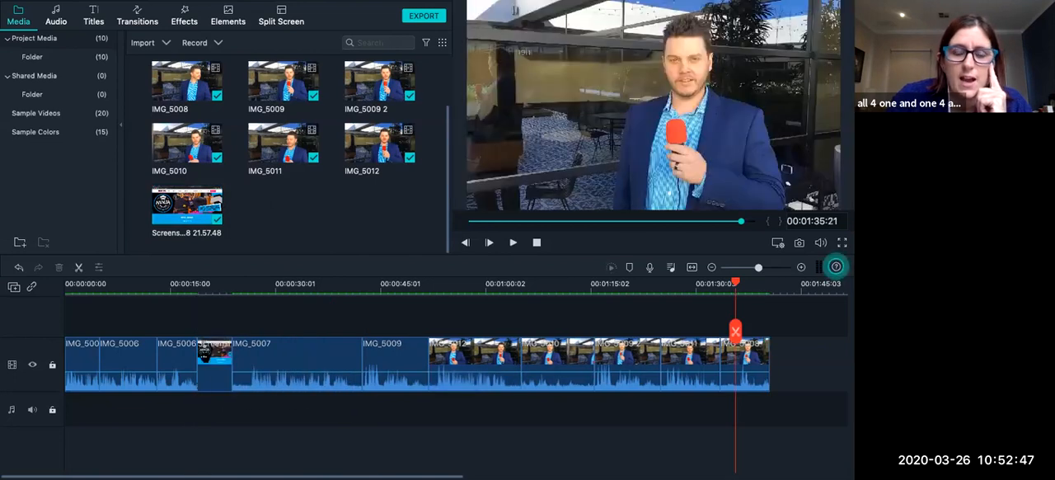
# Insert the screenshot image into the video track at 00:00:33:03, splitting IMG_5007 around it.
pyautogui.click(189, 284)
pyautogui.click(266, 284)
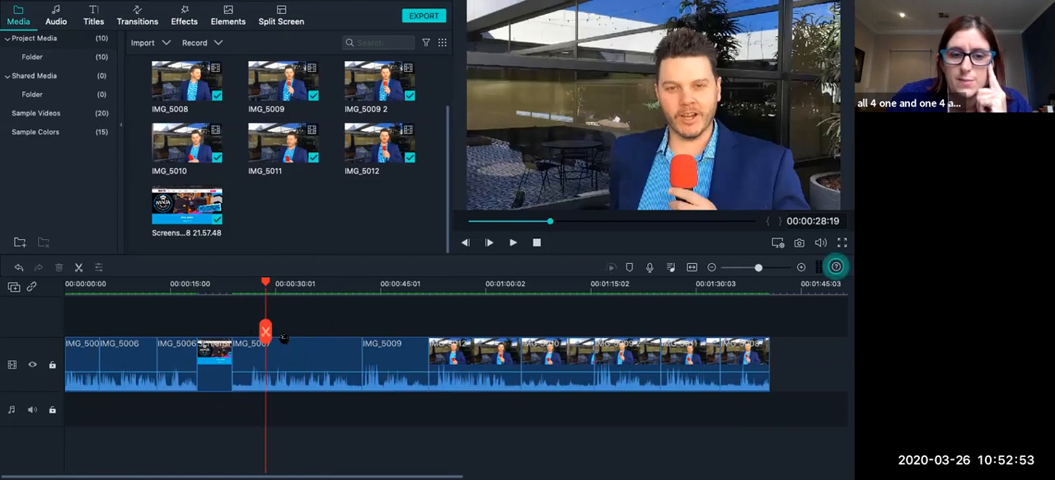
pyautogui.click(297, 284)
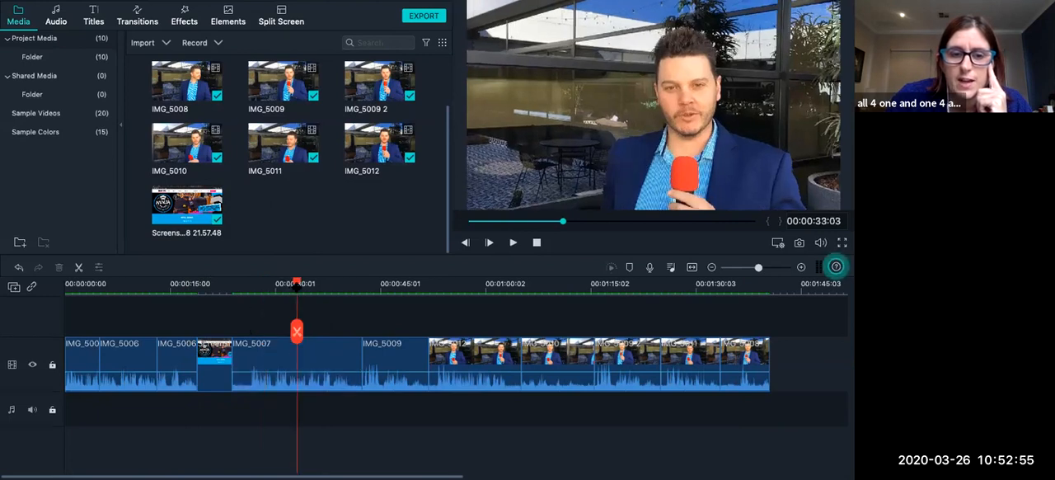
pyautogui.click(297, 332)
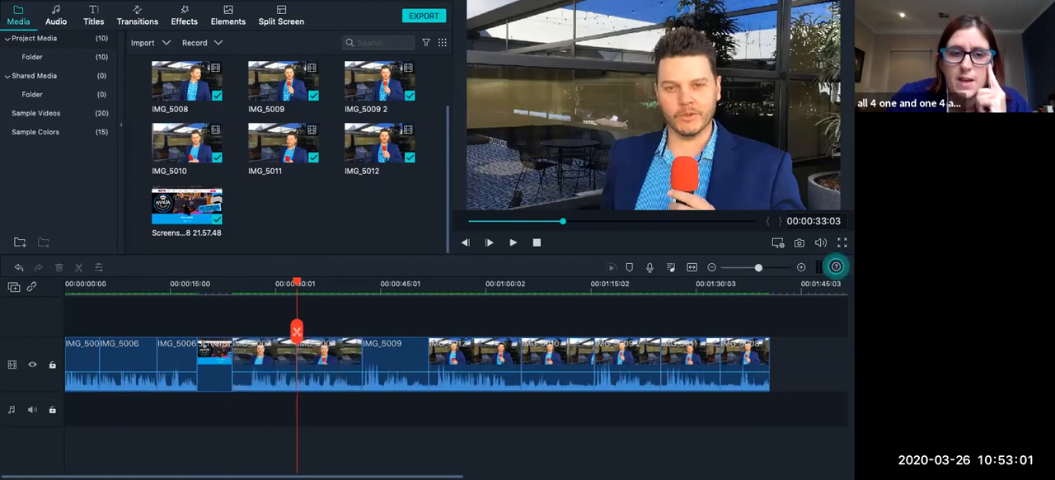
pyautogui.click(296, 375)
pyautogui.moveTo(296, 382); pyautogui.dragTo(295, 377)
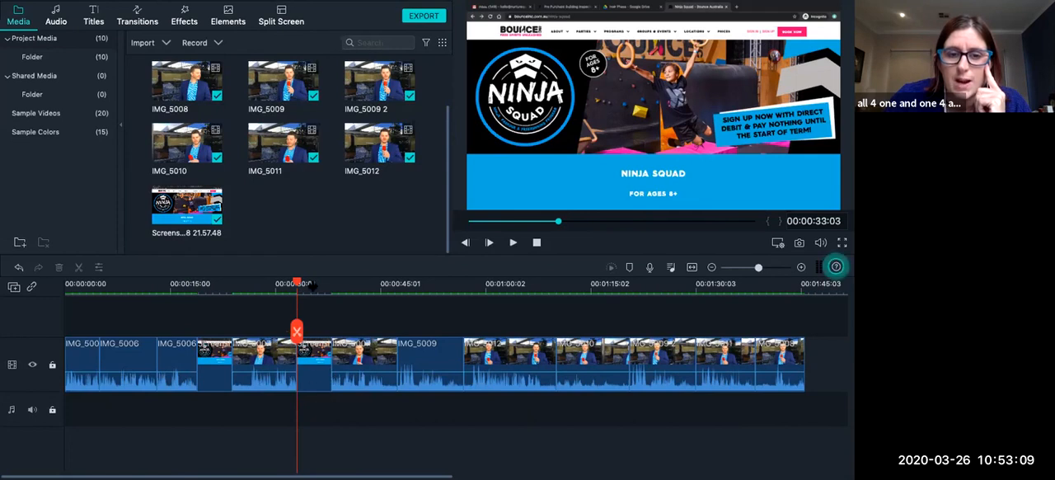
# Play back the timeline from 00:00:30:21 through the image inserted within IMG_5007.
pyautogui.click(280, 289)
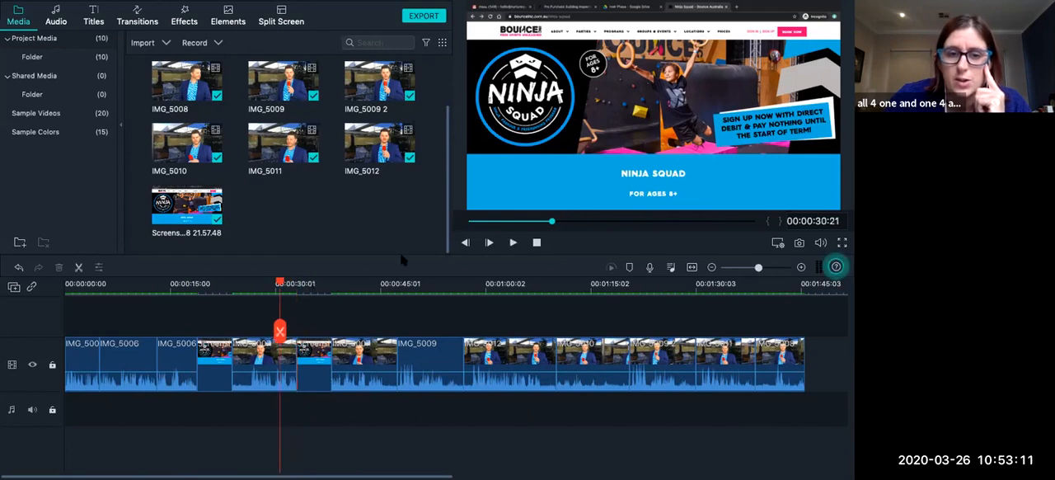
pyautogui.click(512, 242)
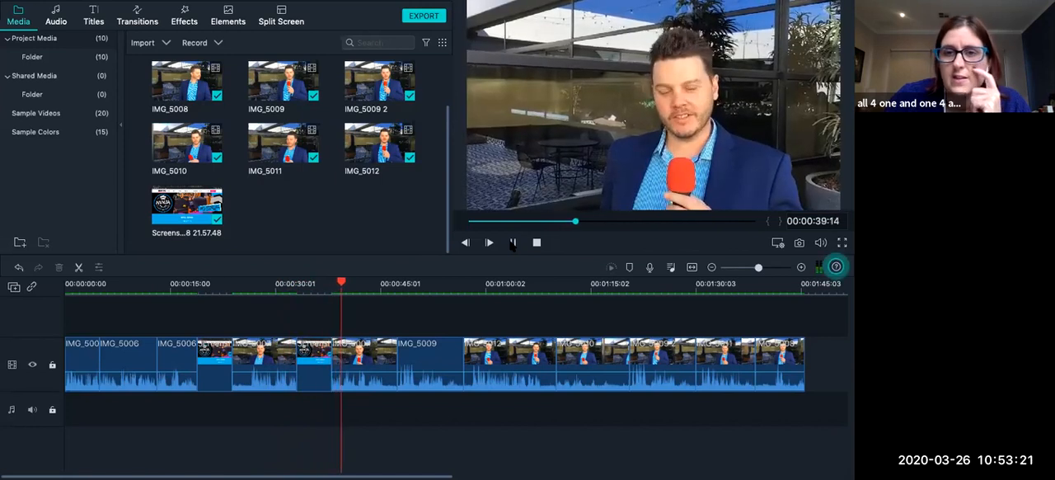
pyautogui.click(512, 242)
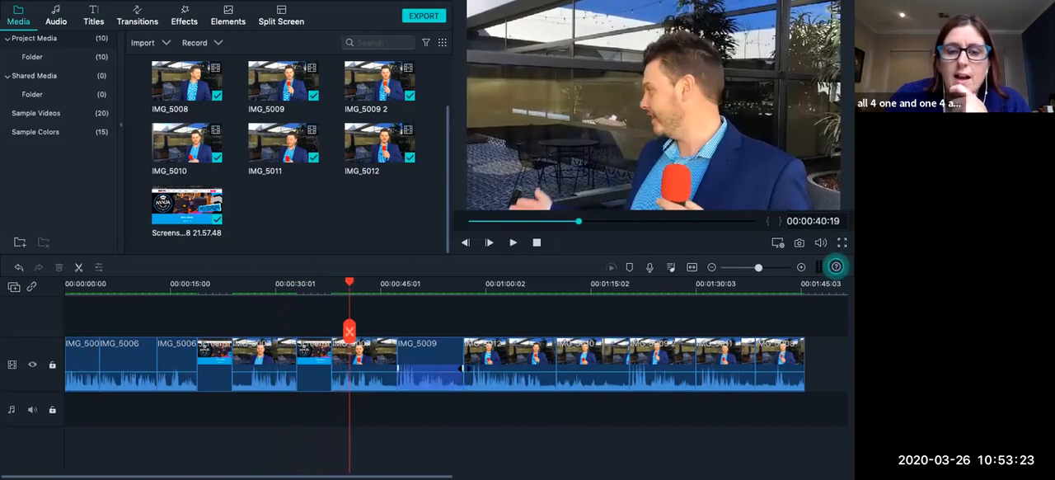
# Overlay the screenshot image on a second video track above IMG_5007, starting at 00:00:40:19.
pyautogui.hscroll(1, 465, 369)
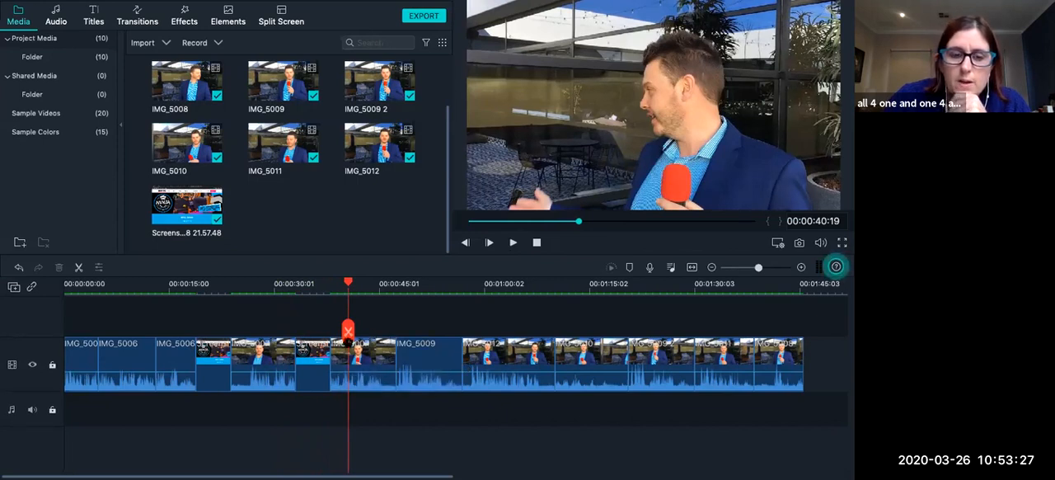
pyautogui.click(342, 347)
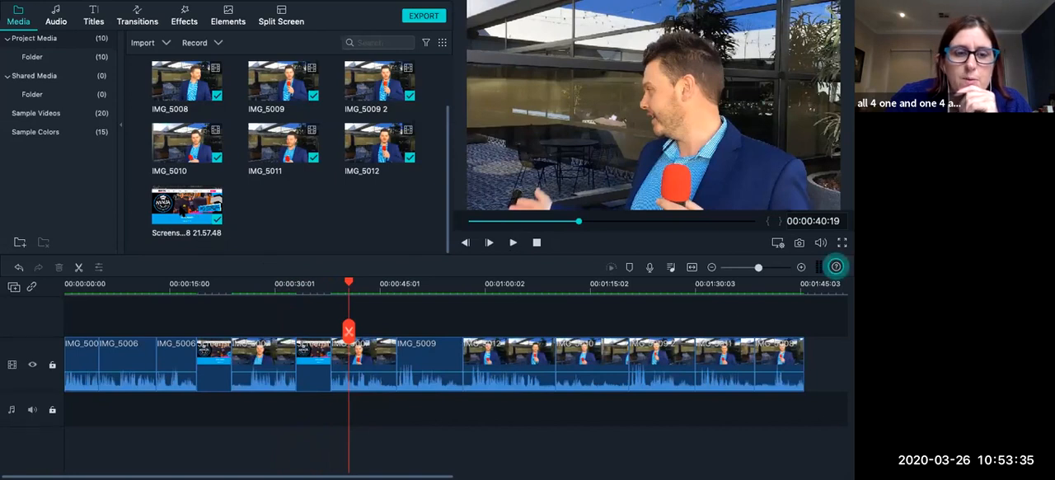
pyautogui.moveTo(178, 213); pyautogui.dragTo(347, 329)
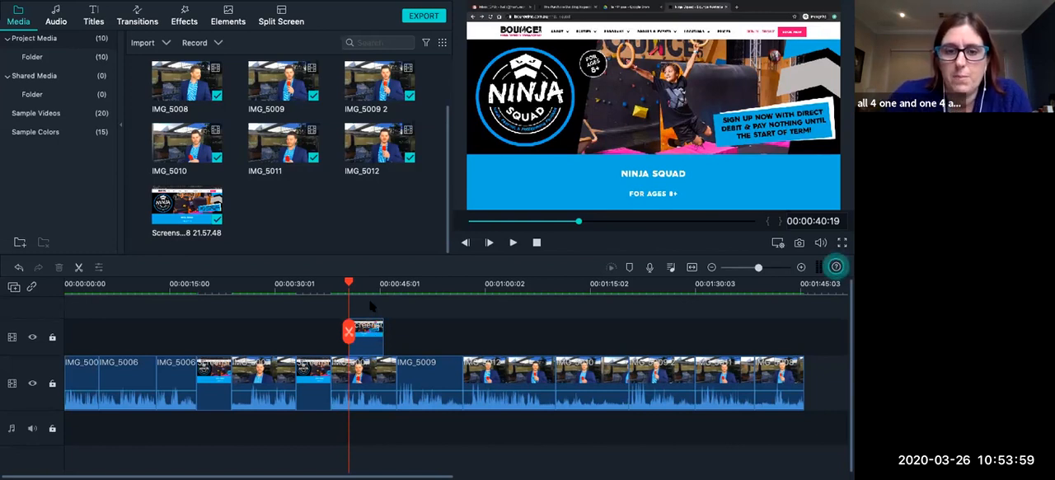
pyautogui.click(187, 204)
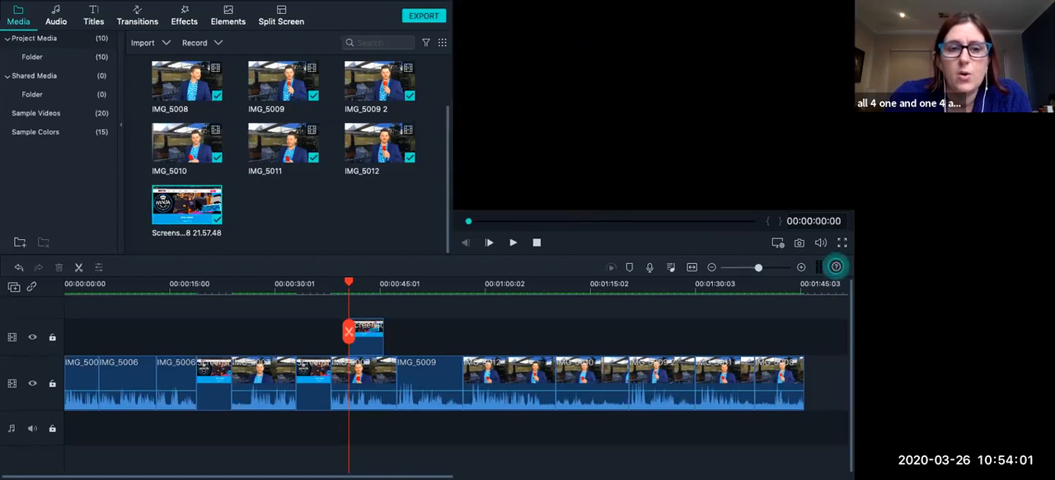
pyautogui.rightClick(198, 203)
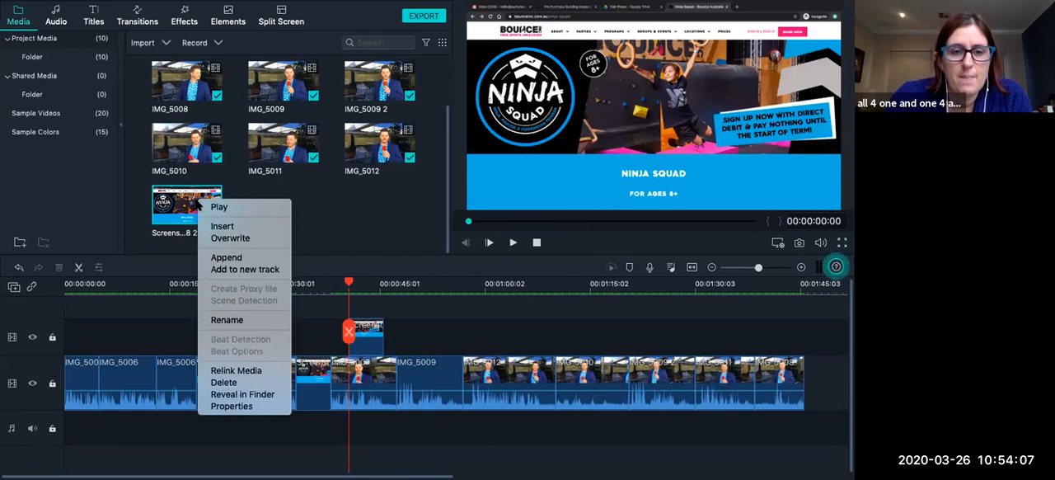
pyautogui.click(273, 196)
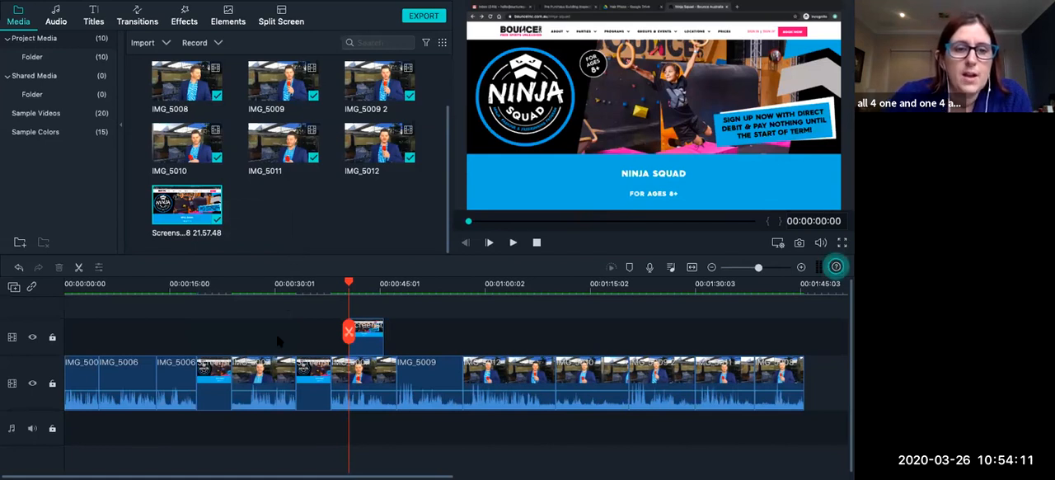
pyautogui.click(356, 362)
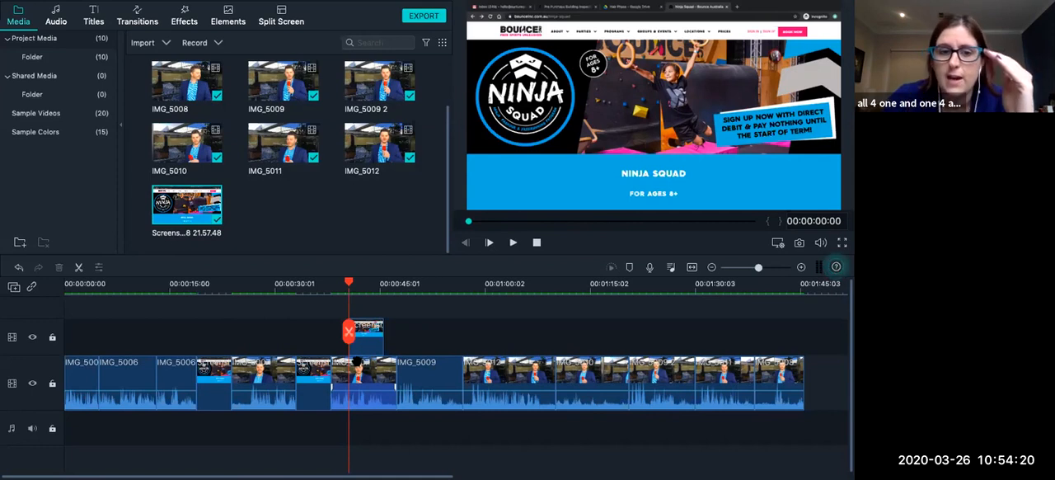
# Play back the overlaid image section from 00:00:39:01 to check picture and sound, raising the system volume.
pyautogui.click(338, 284)
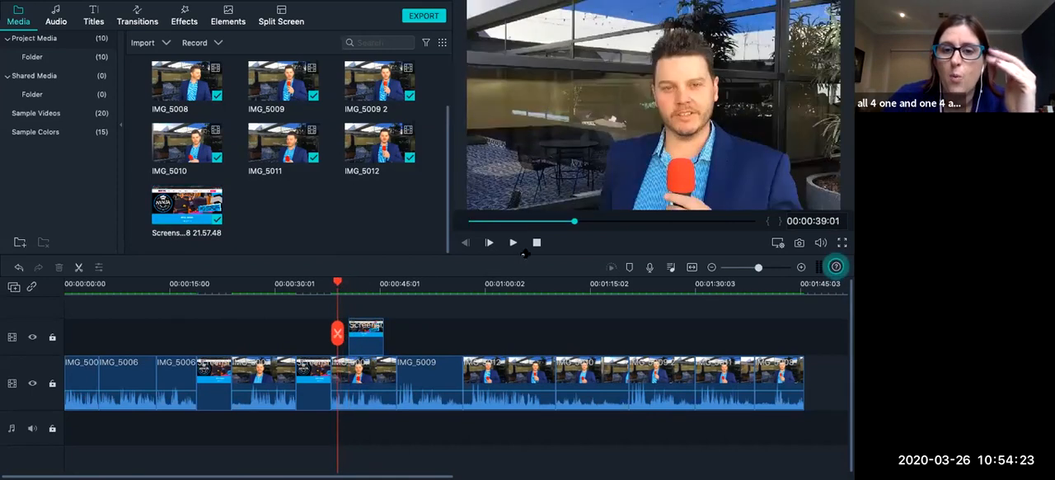
pyautogui.click(514, 243)
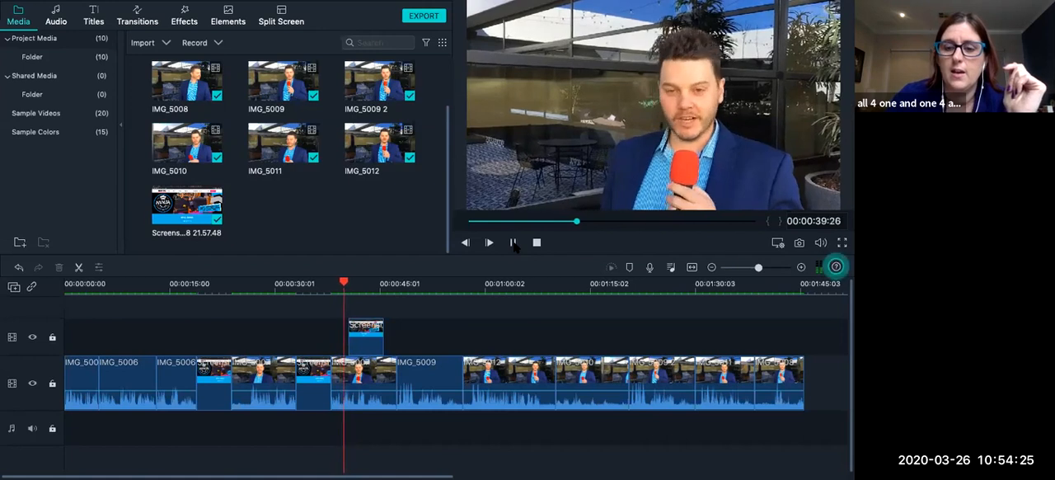
pyautogui.press('XF86AudioRaiseVolume')
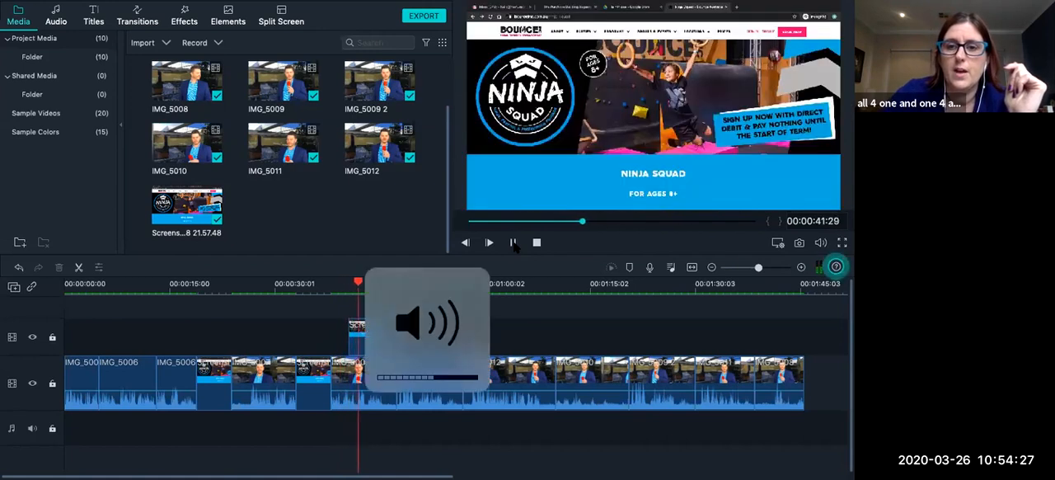
pyautogui.click(513, 242)
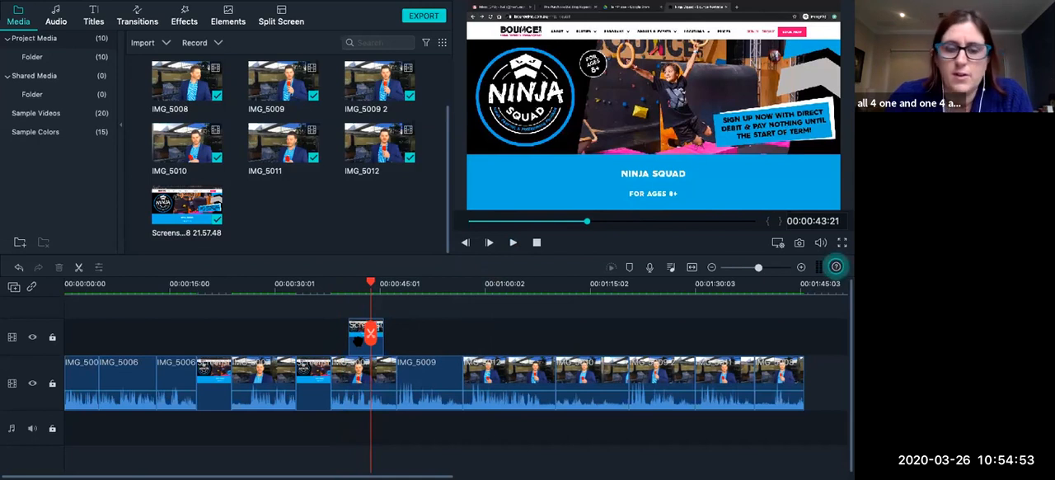
# Open Crop and Zoom for the screenshot image on the upper video track.
pyautogui.rightClick(358, 342)
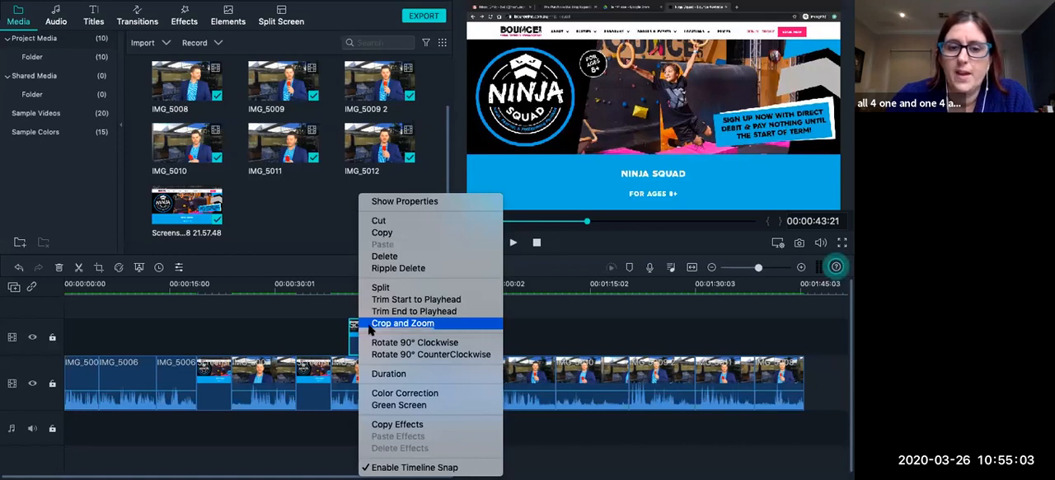
pyautogui.click(369, 325)
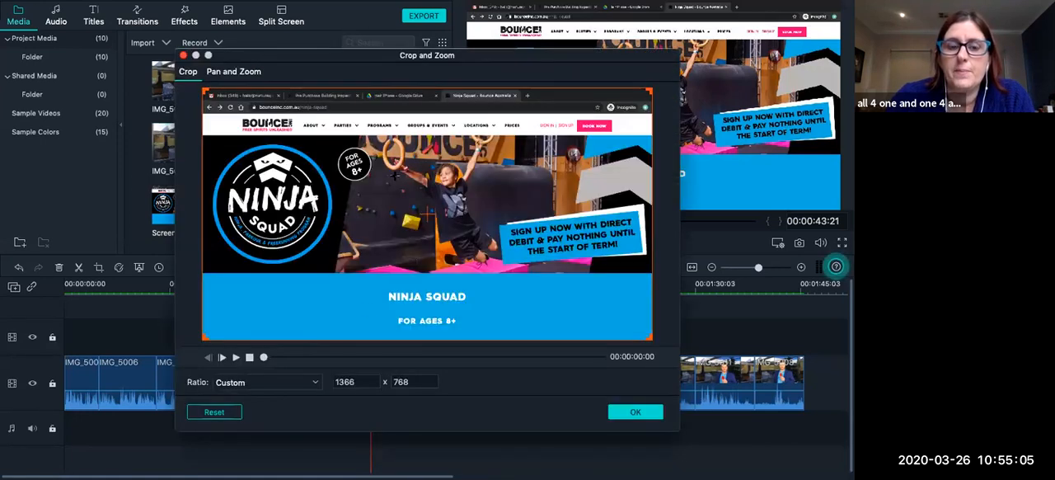
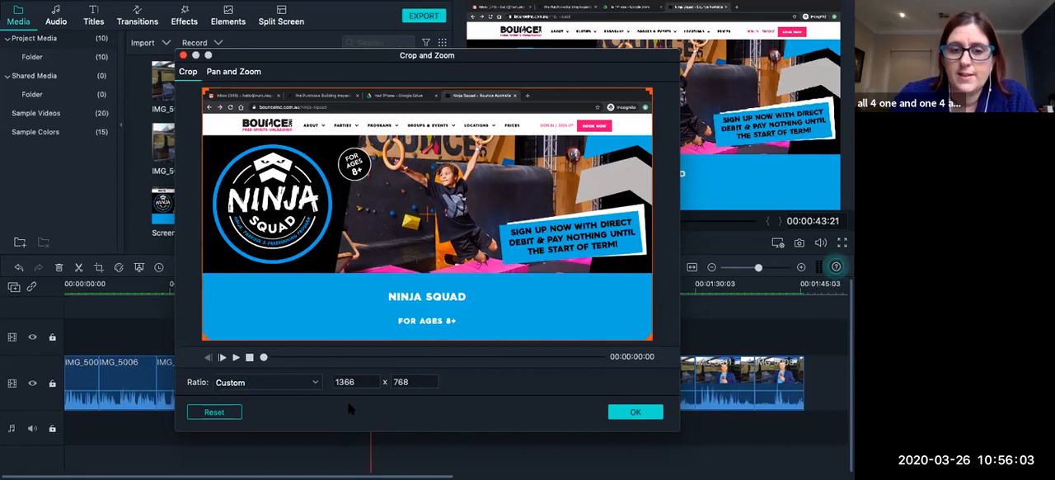
# Apply a 16:9 crop ratio to the screenshot image on the upper video track.
pyautogui.click(313, 383)
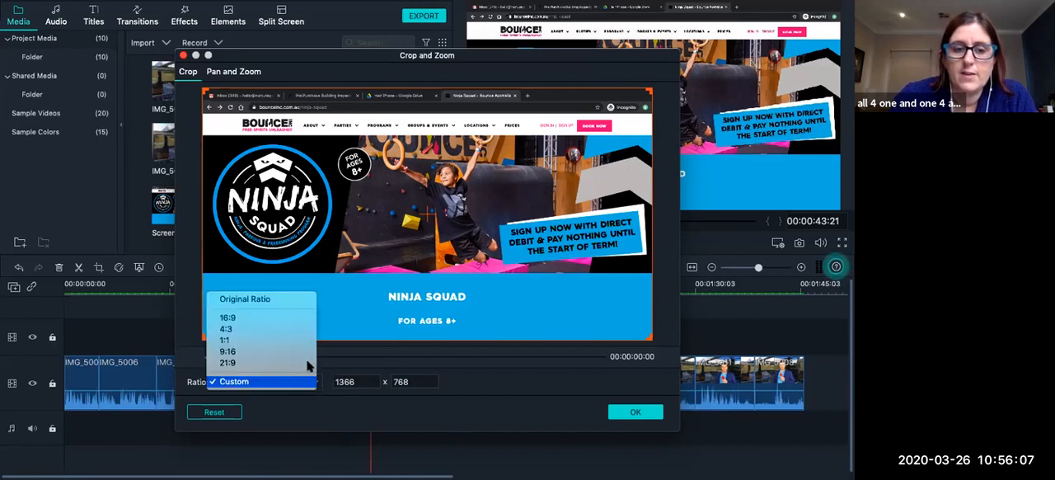
pyautogui.click(295, 320)
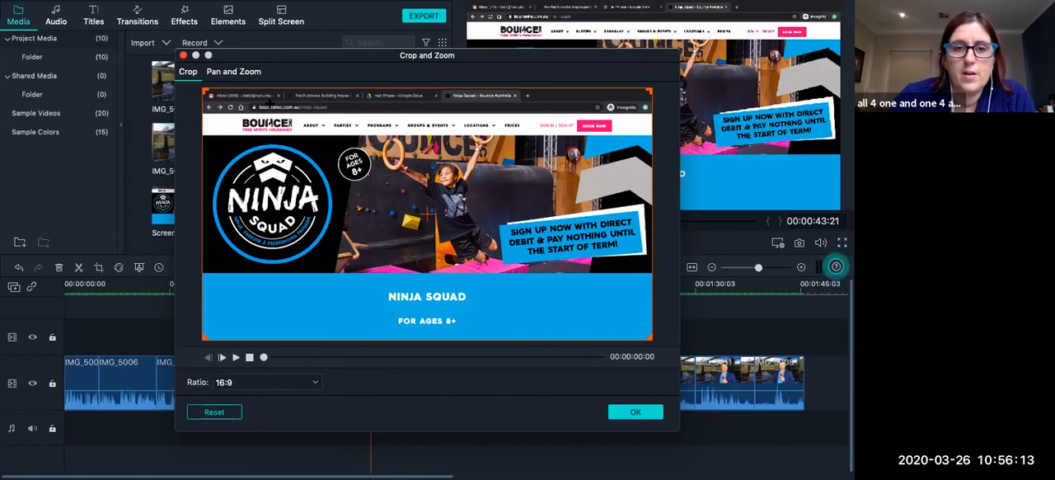
pyautogui.click(645, 415)
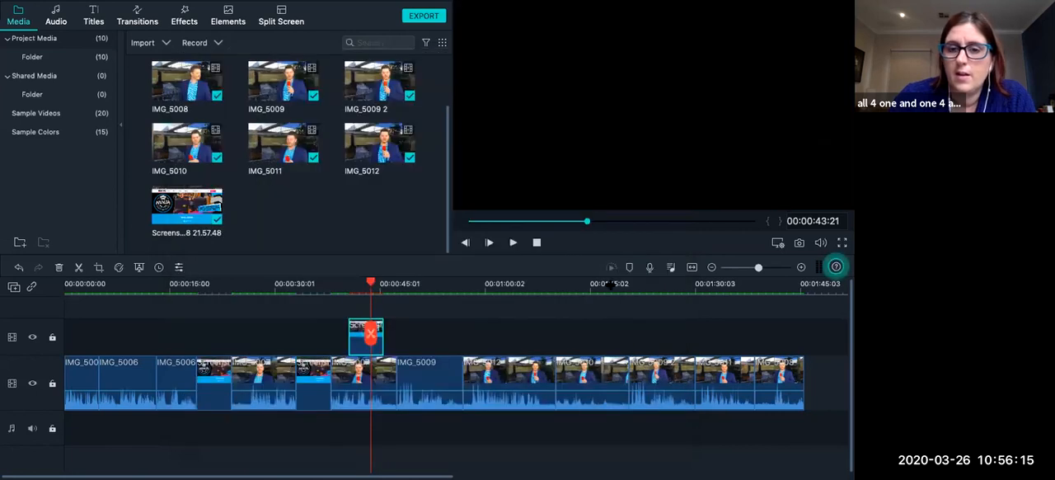
# Play back the overlaid image section from 00:00:39:14 to check the 16:9 crop.
pyautogui.click(341, 285)
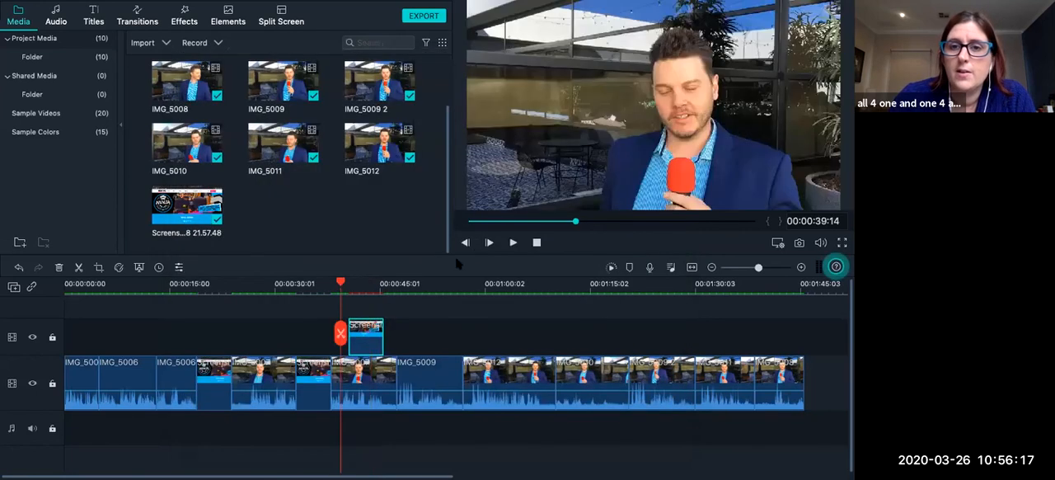
pyautogui.click(512, 242)
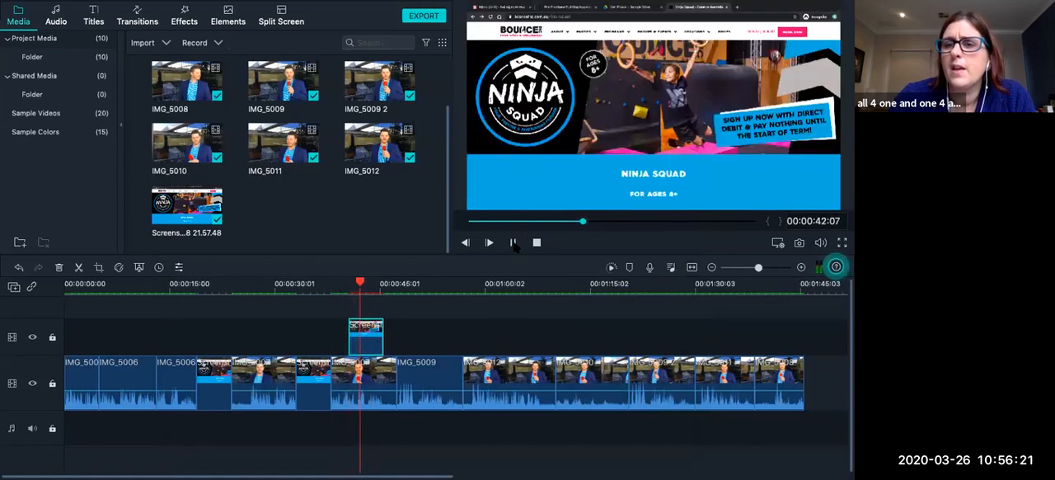
pyautogui.click(513, 242)
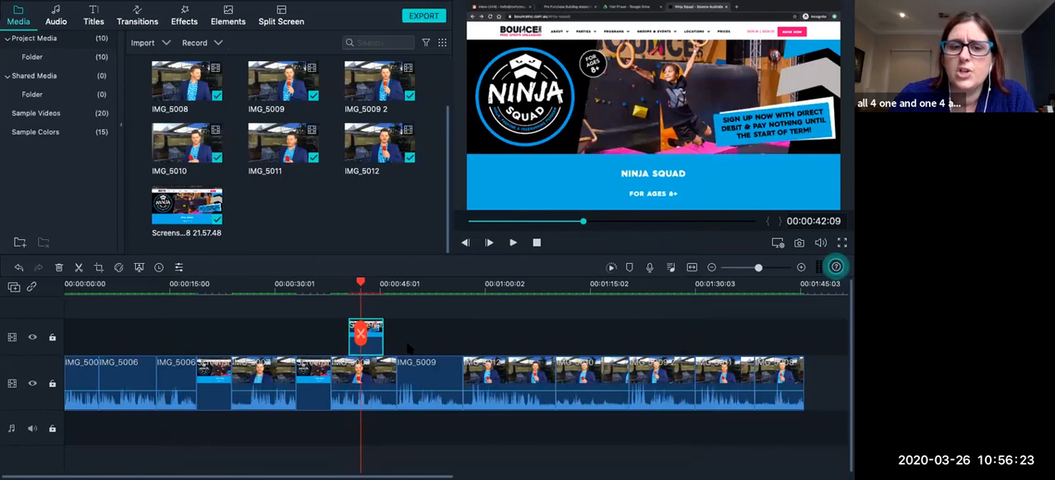
# Reopen Crop and Zoom for the overlaid screenshot image, switch it to Pan and Zoom, and preview the default movement.
pyautogui.rightClick(375, 330)
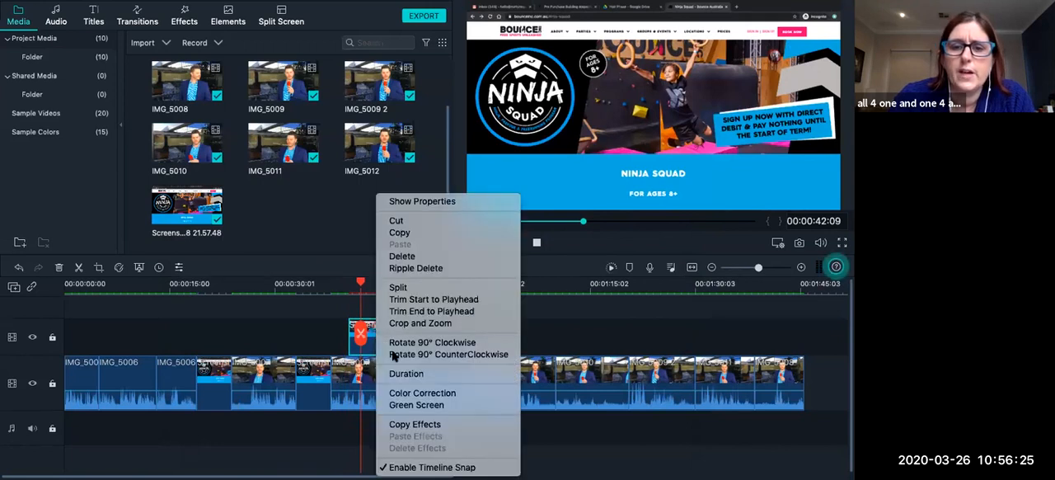
pyautogui.click(418, 323)
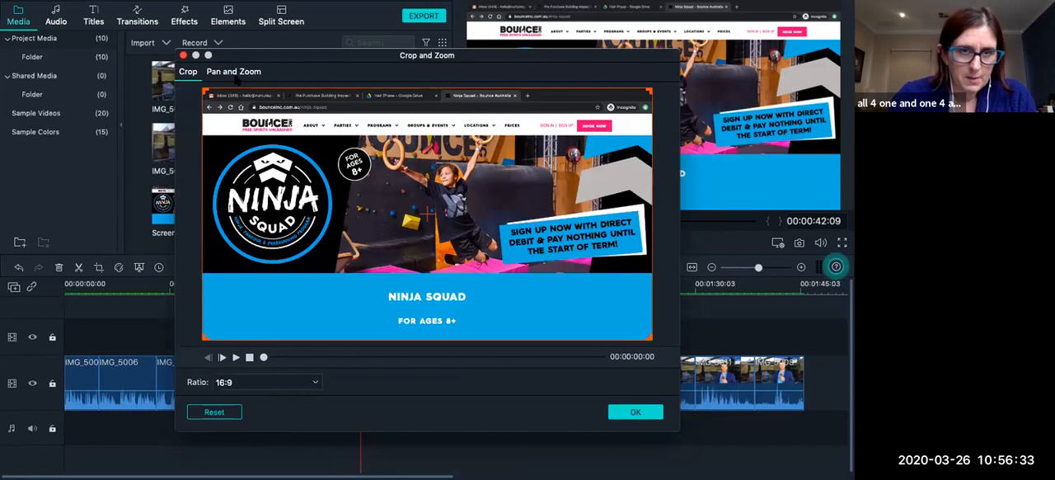
pyautogui.click(235, 73)
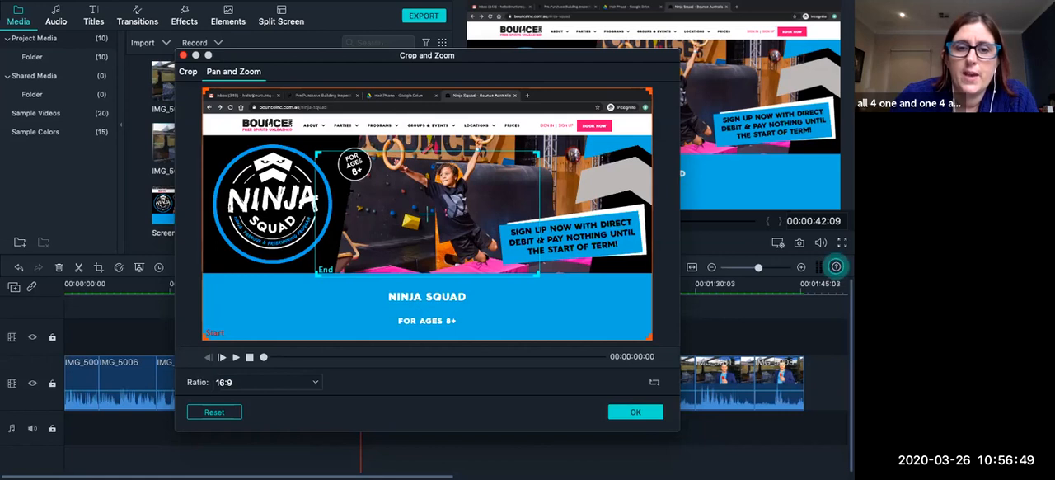
pyautogui.click(236, 357)
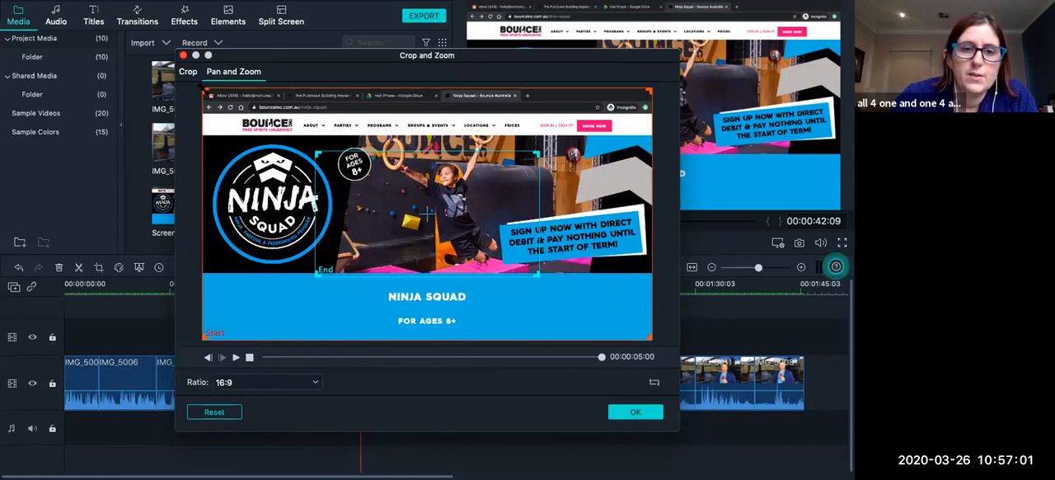
# Frame the pan's start on the logo side below the browser bar and its end on the sign-up banner side, then apply it.
pyautogui.moveTo(201, 86); pyautogui.dragTo(274, 135)
pyautogui.moveTo(646, 140); pyautogui.dragTo(565, 136)
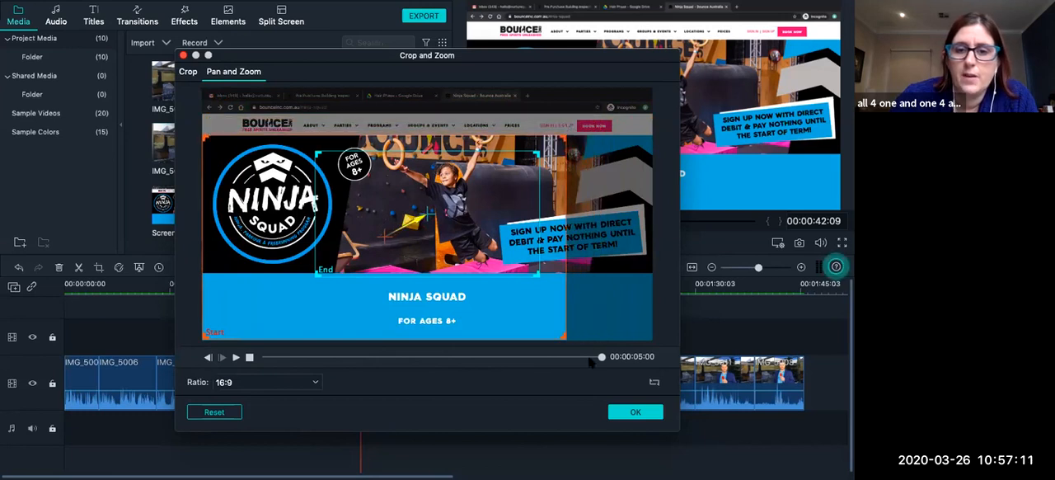
pyautogui.moveTo(565, 336); pyautogui.dragTo(514, 305)
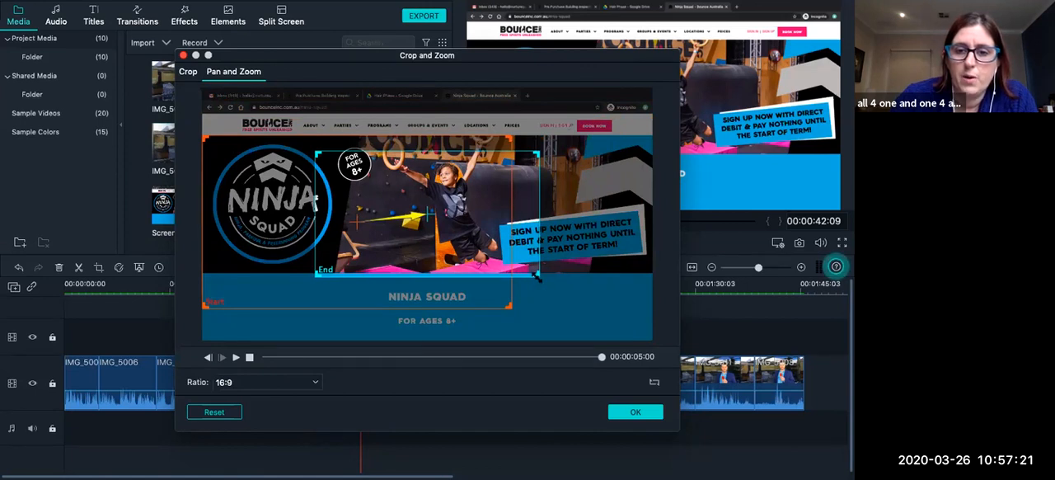
pyautogui.moveTo(539, 275); pyautogui.dragTo(623, 309)
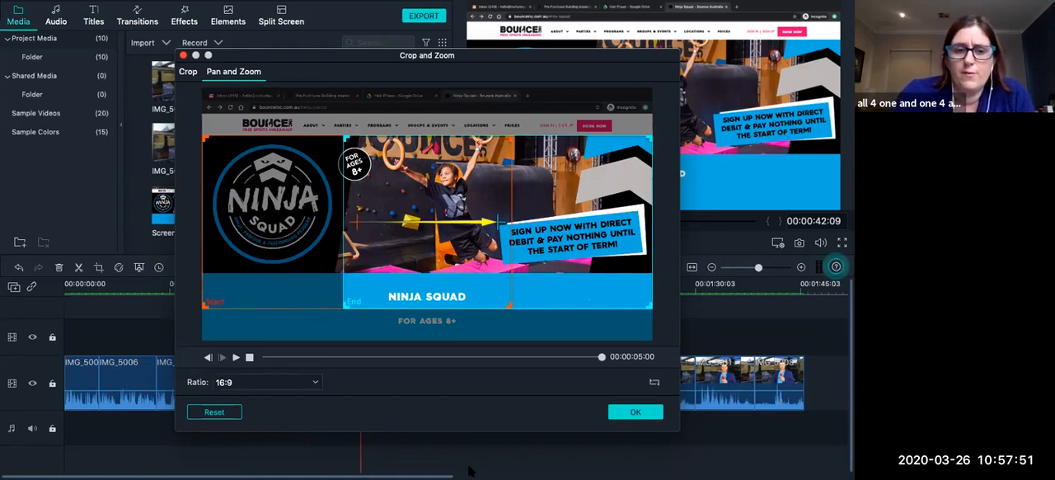
pyautogui.click(656, 412)
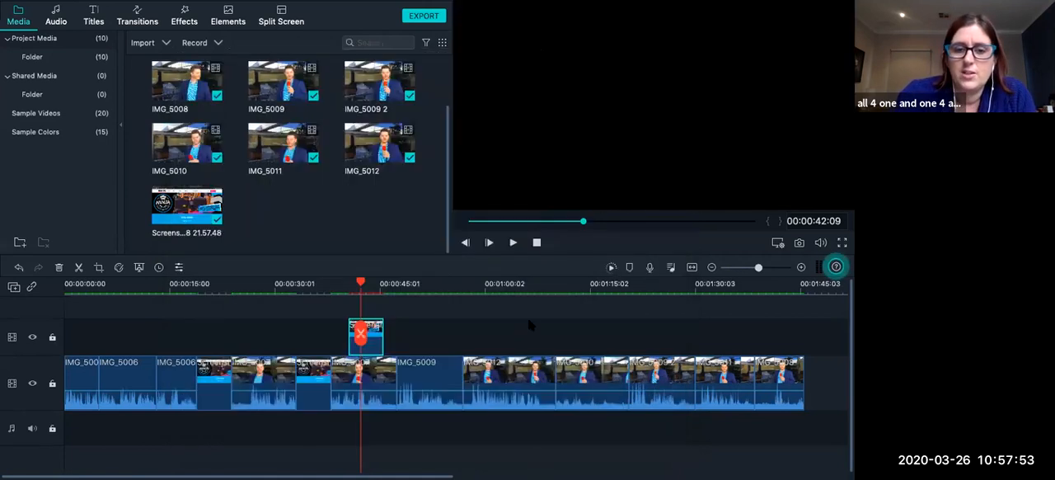
# Play back the panning overlay from 00:00:38:20 until it returns to the presenter.
pyautogui.click(336, 284)
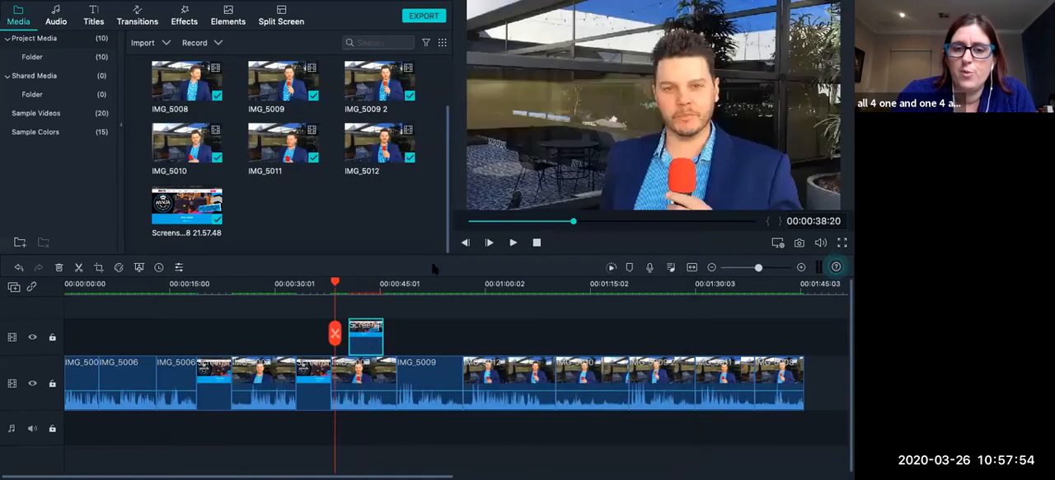
pyautogui.click(513, 242)
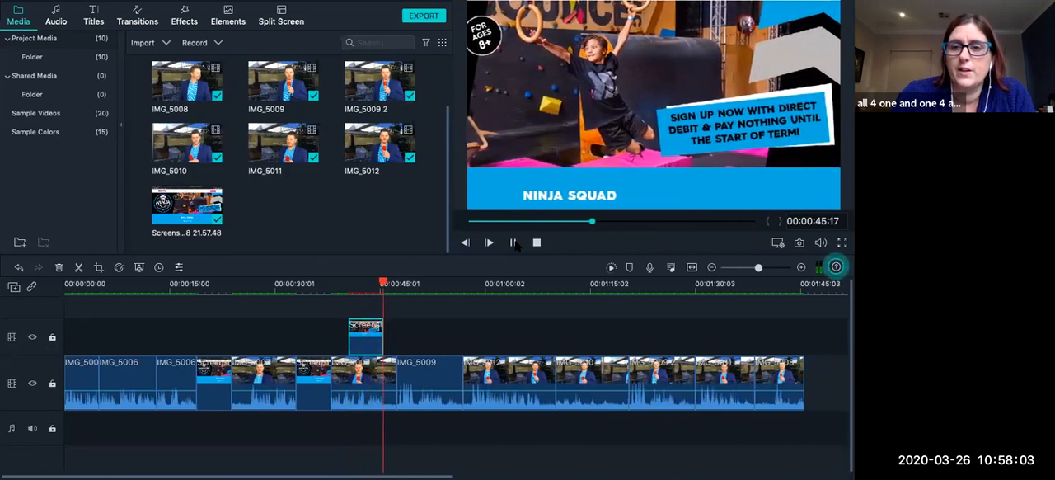
pyautogui.click(511, 243)
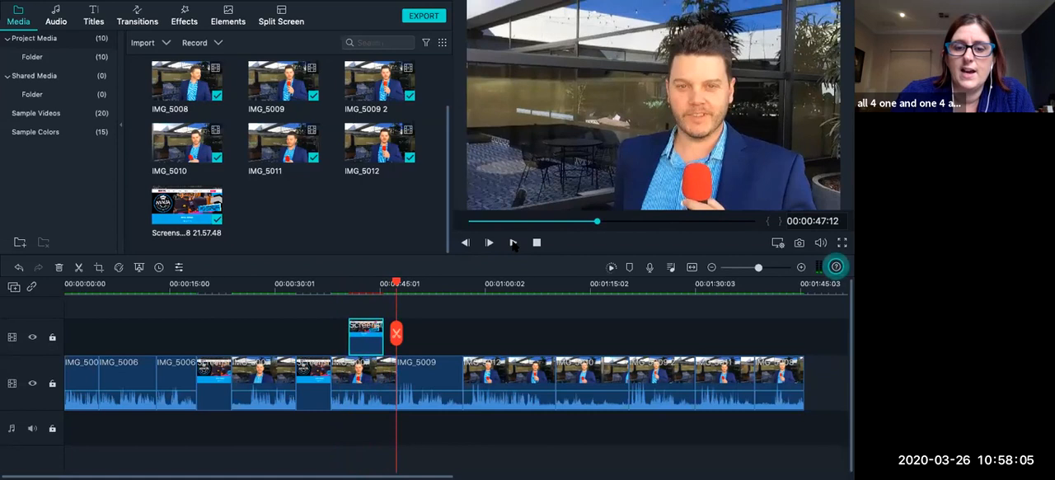
# Shrink the overlay's Pan and Zoom end frame, move it onto the climbing child, and apply the change.
pyautogui.doubleClick(365, 338)
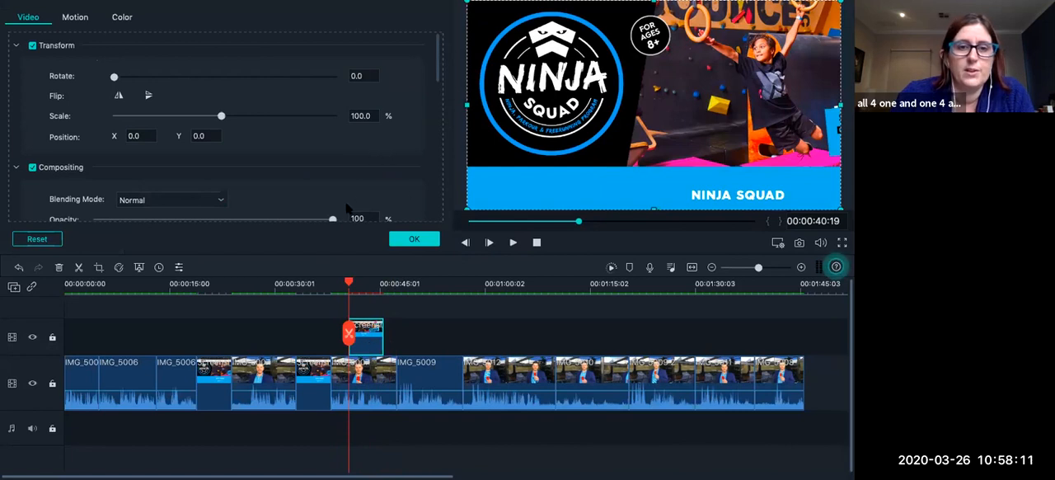
pyautogui.rightClick(370, 344)
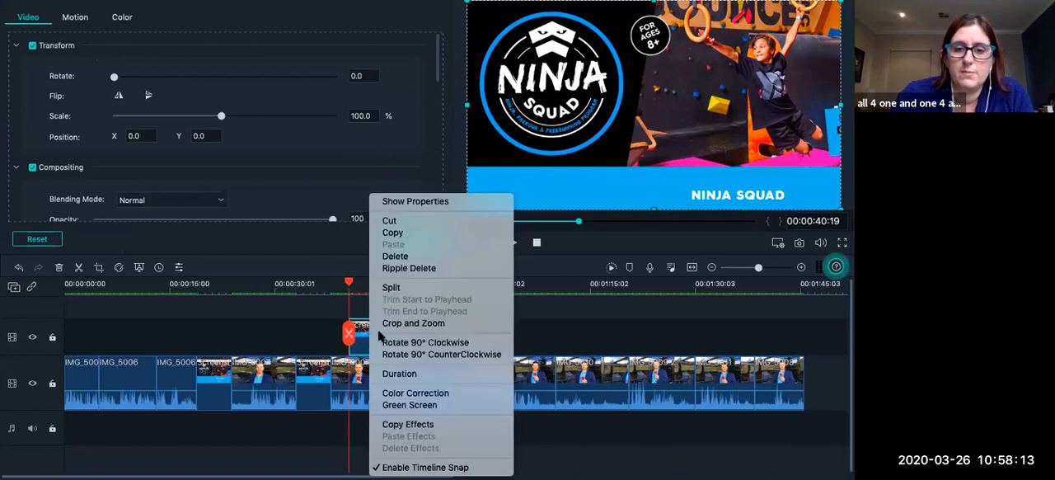
pyautogui.click(395, 324)
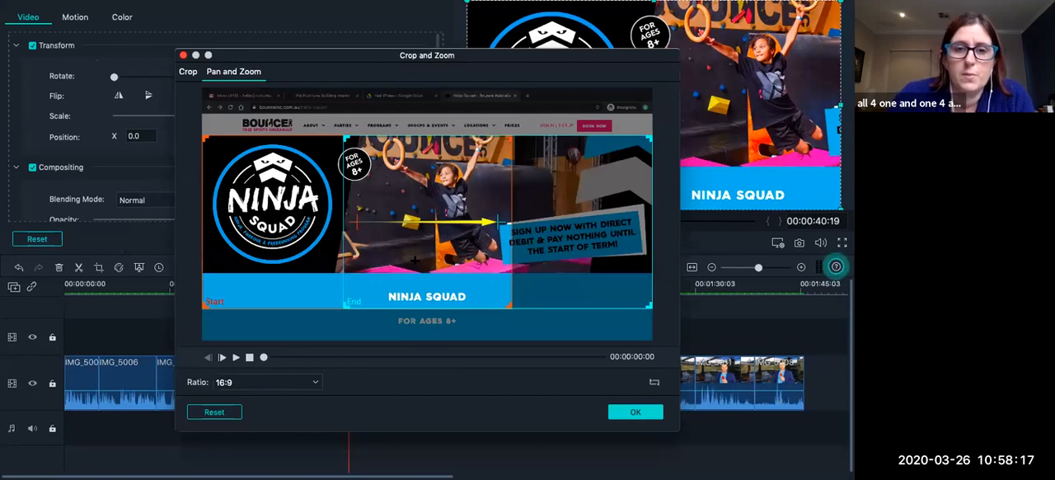
pyautogui.click(581, 222)
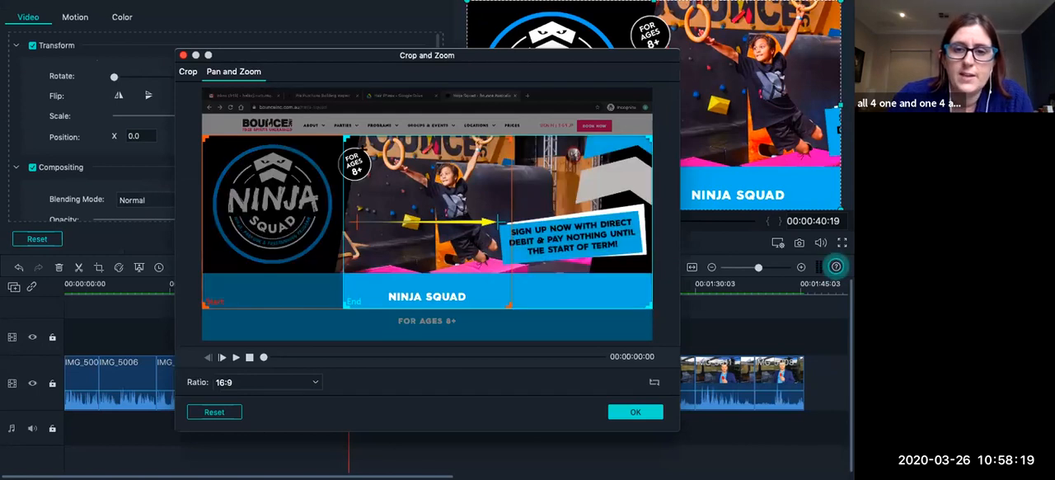
pyautogui.moveTo(343, 134); pyautogui.dragTo(462, 202)
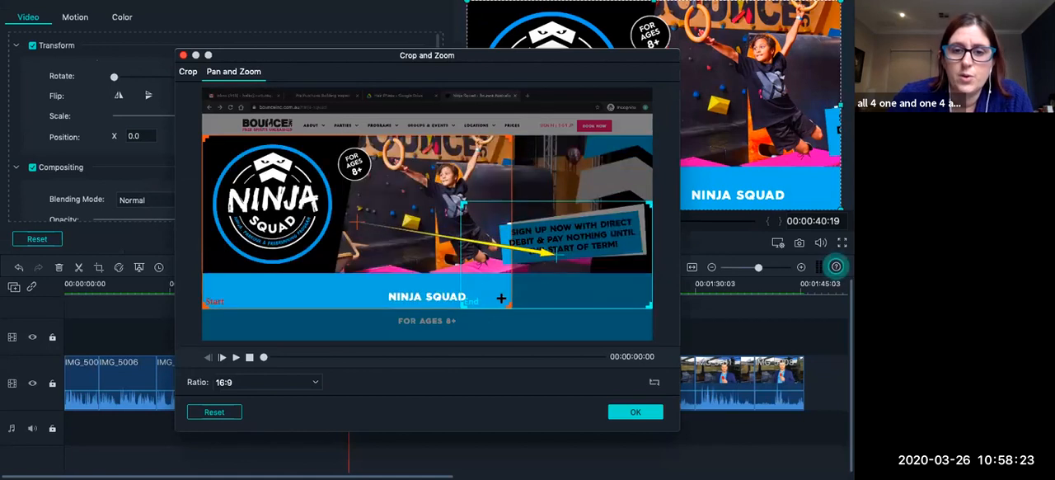
pyautogui.moveTo(556, 231); pyautogui.dragTo(474, 175)
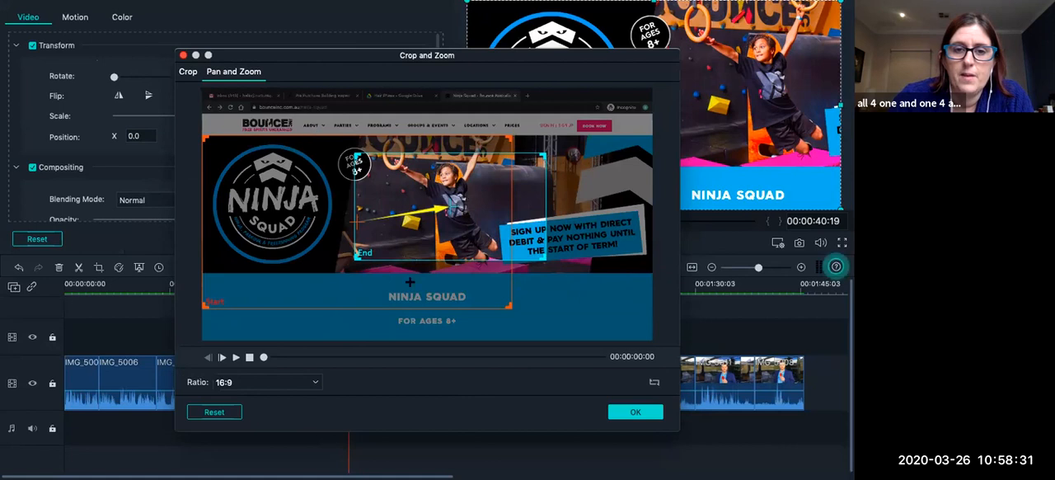
pyautogui.click(634, 416)
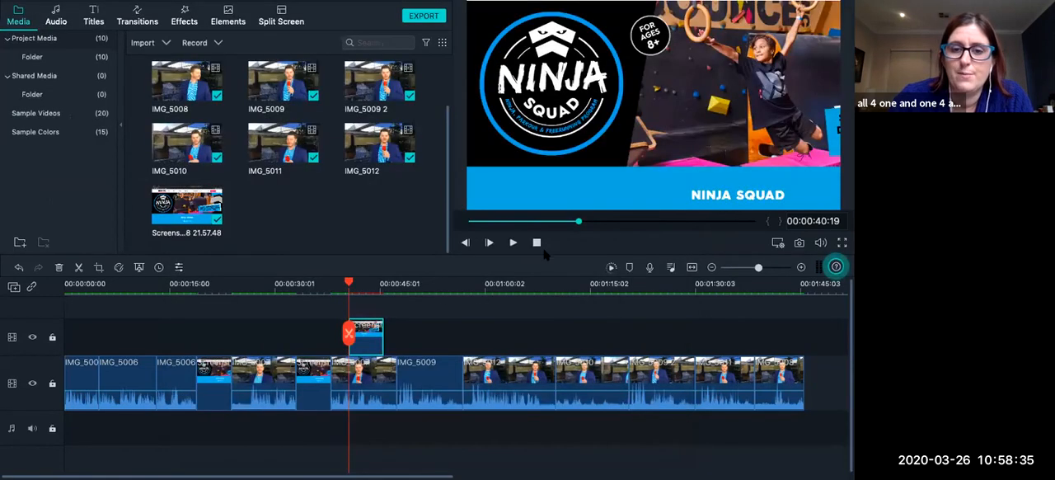
# Play back the zooming overlay from 00:00:40:19 and the static screenshot on the main track for comparison.
pyautogui.click(513, 243)
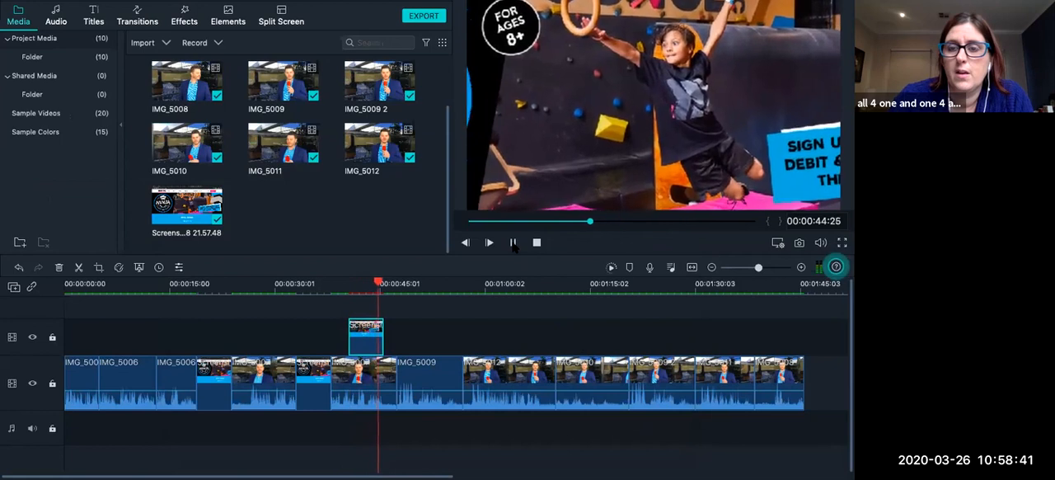
pyautogui.click(513, 243)
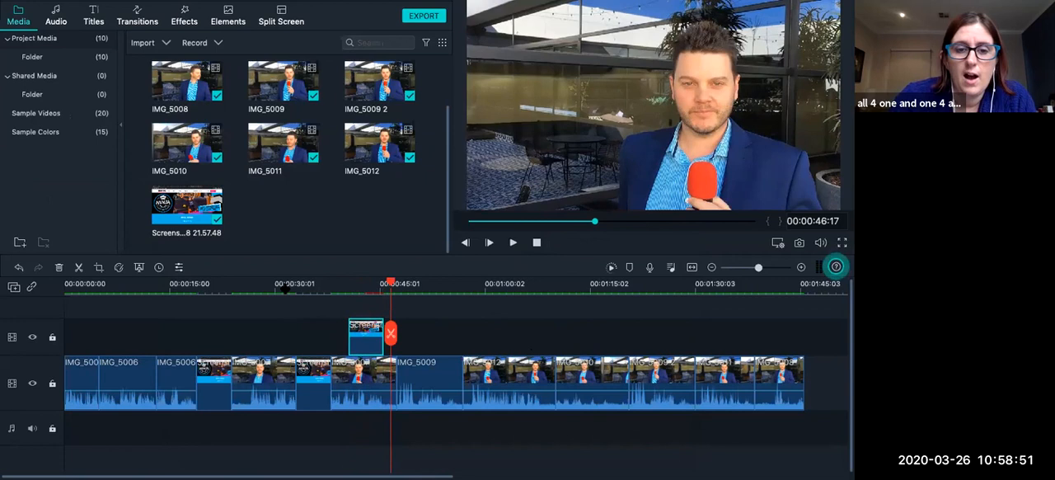
pyautogui.click(285, 289)
pyautogui.click(513, 243)
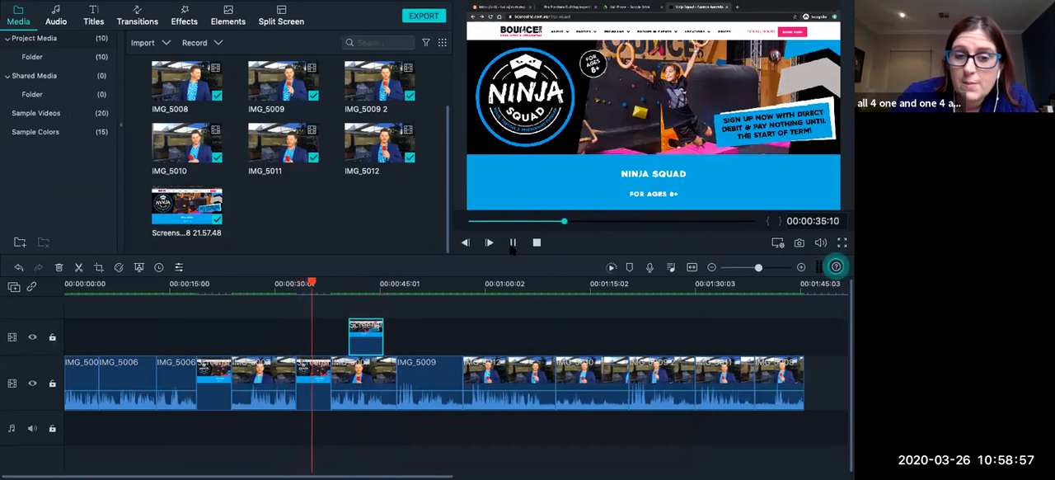
pyautogui.click(512, 244)
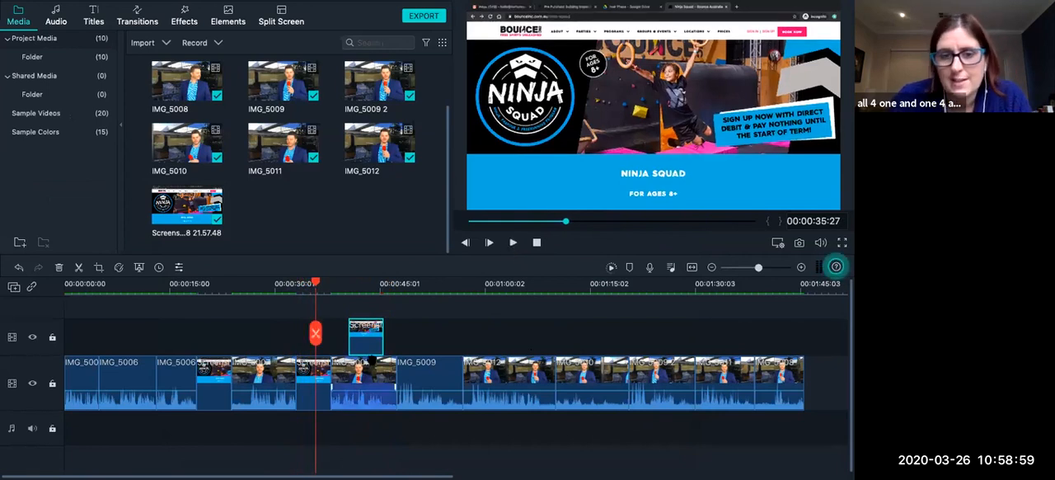
# Overlay another copy of the screenshot image above the start of IMG_5012 and play it back from 00:00:55:19.
pyautogui.click(419, 285)
pyautogui.moveTo(186, 206); pyautogui.dragTo(460, 338)
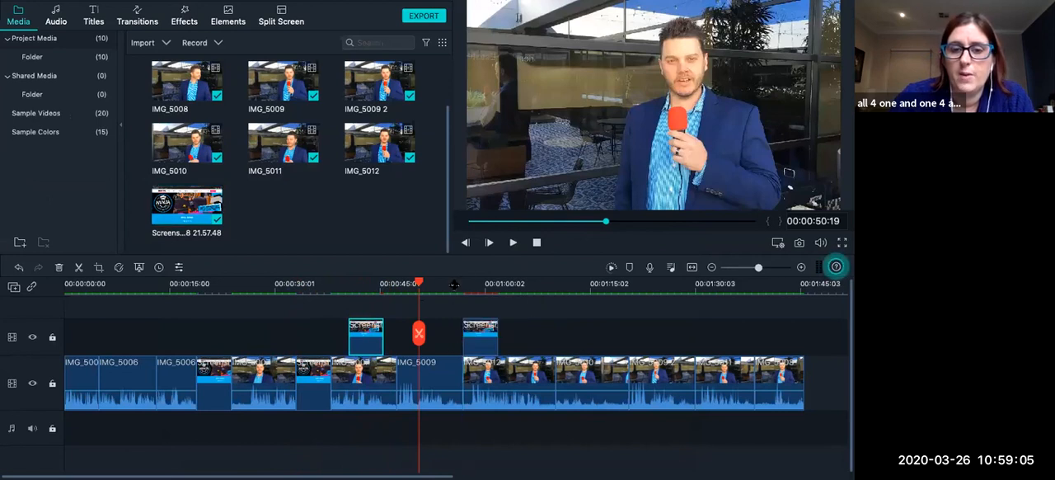
pyautogui.click(454, 285)
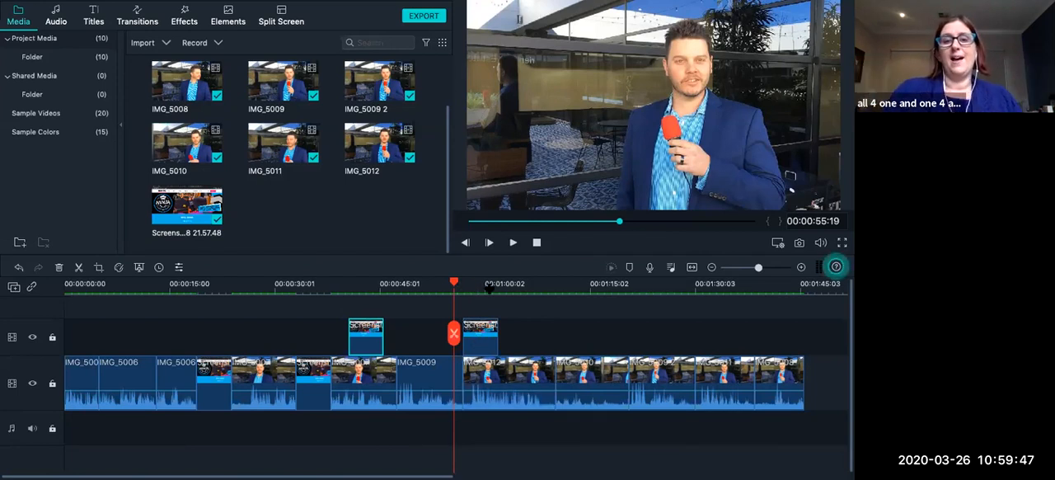
pyautogui.click(513, 243)
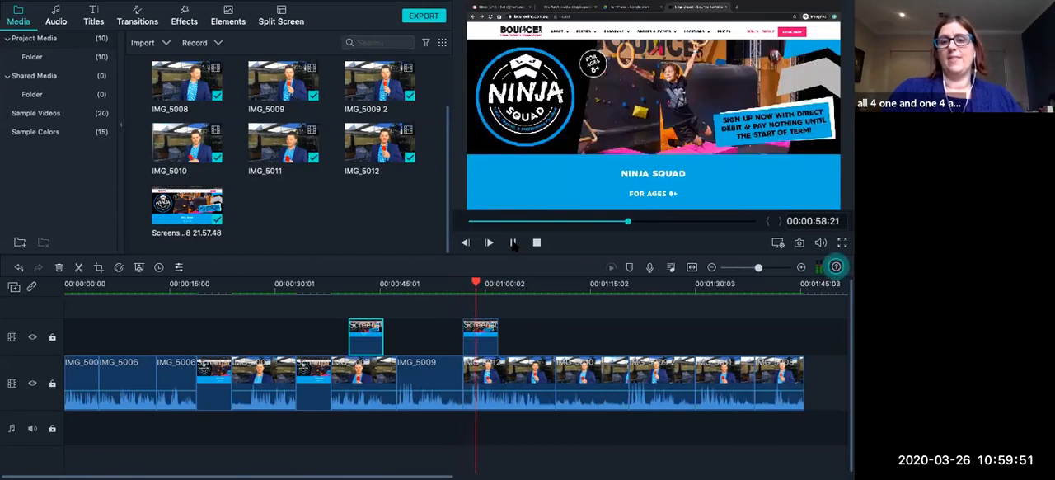
pyautogui.click(513, 243)
# Move the playhead to 00:00:57:05 at the start of the screenshot overlay above IMG_5012 and select that overlay.
pyautogui.click(522, 364)
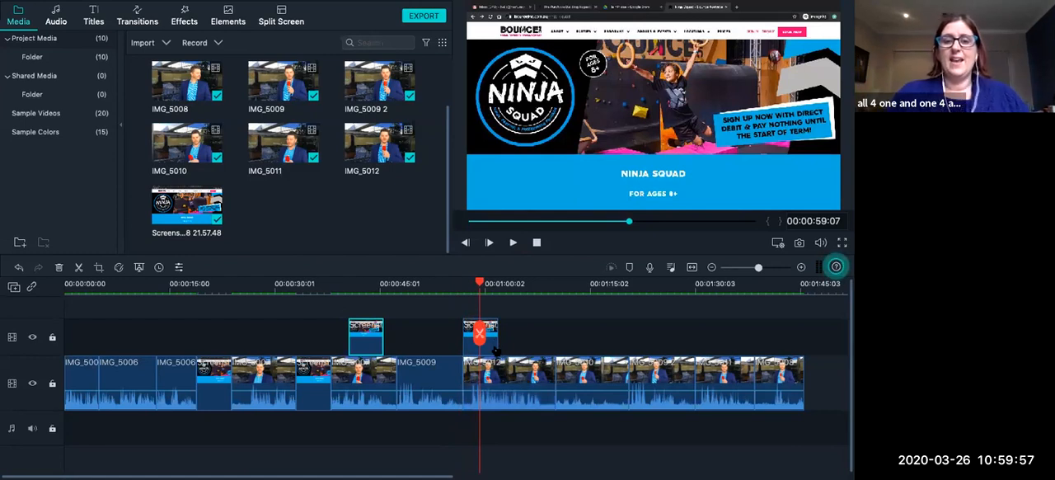
pyautogui.click(464, 288)
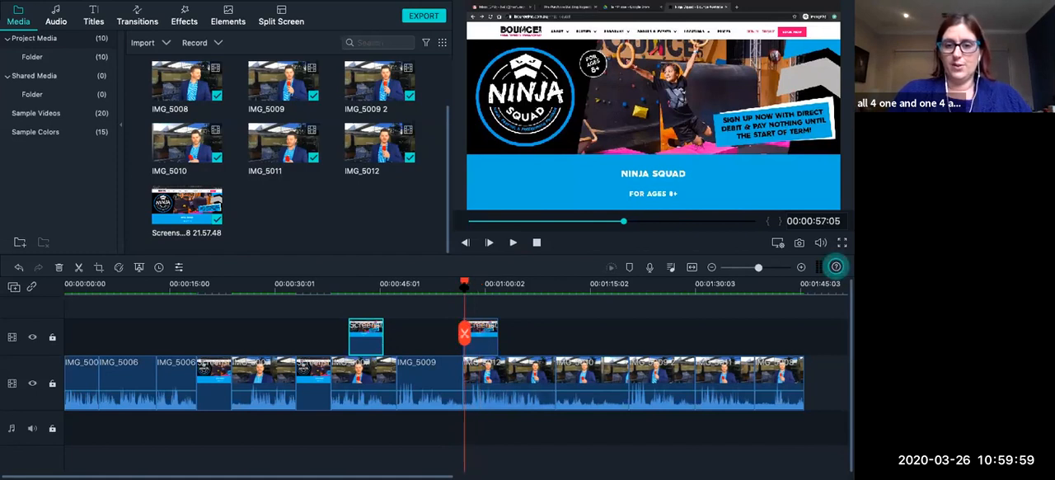
pyautogui.click(482, 340)
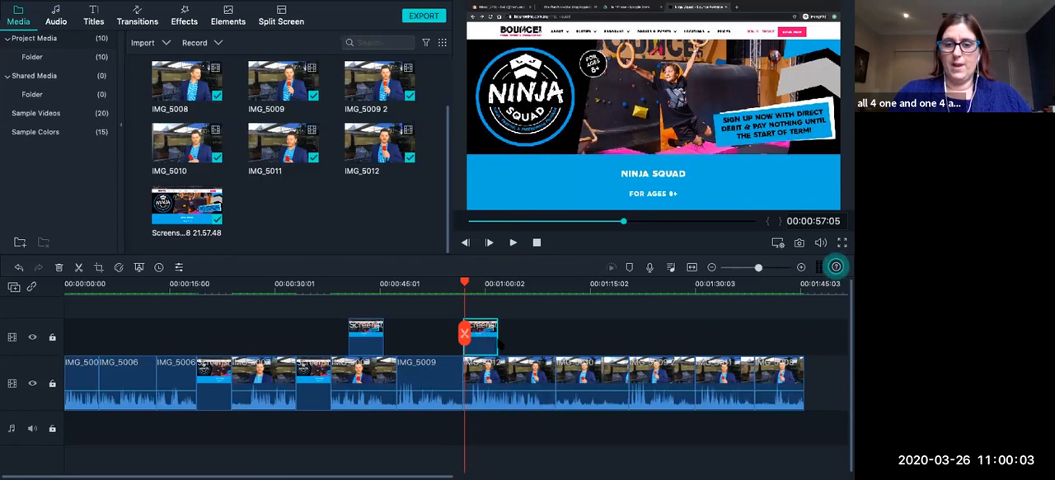
pyautogui.moveTo(524, 340); pyautogui.dragTo(574, 340)
# Lengthen the screenshot overlay above IMG_5012 so it extends over part of IMG_5010, and play it back from 00:00:56:29.
pyautogui.hotkey('ctrl', 'Left')
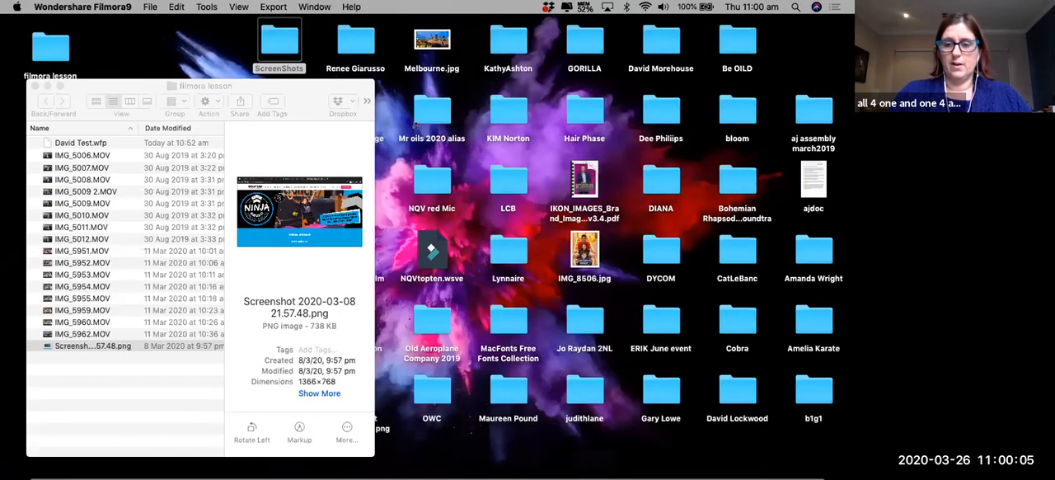
pyautogui.moveTo(634, 469)
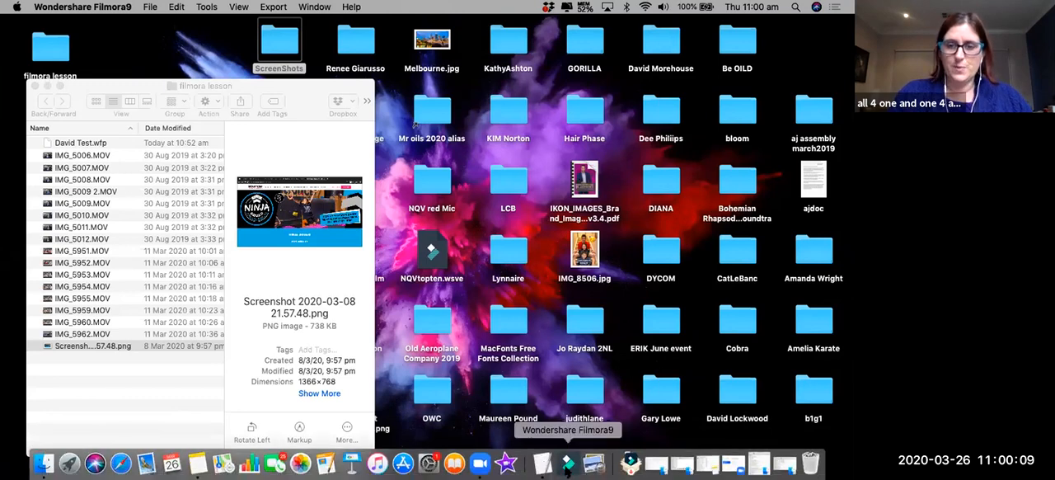
pyautogui.click(567, 474)
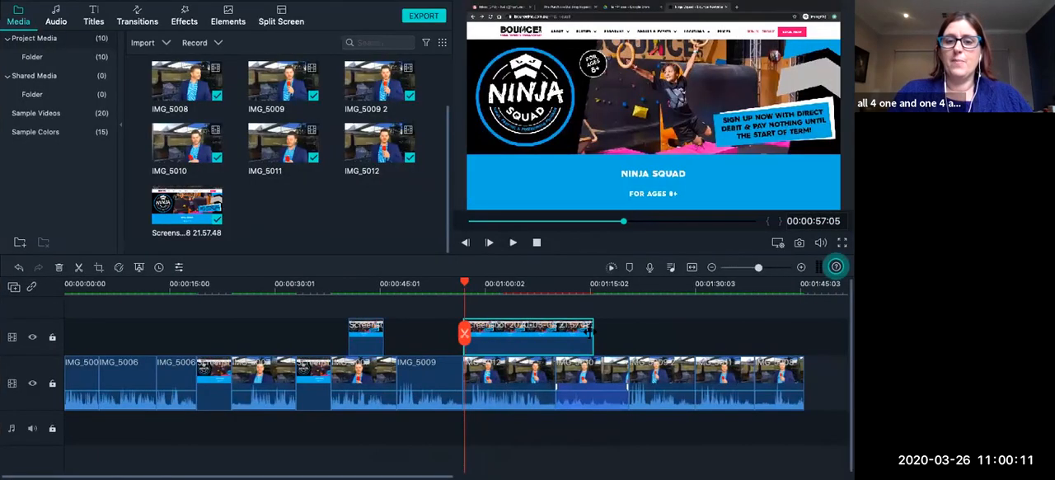
pyautogui.moveTo(589, 333); pyautogui.dragTo(612, 331)
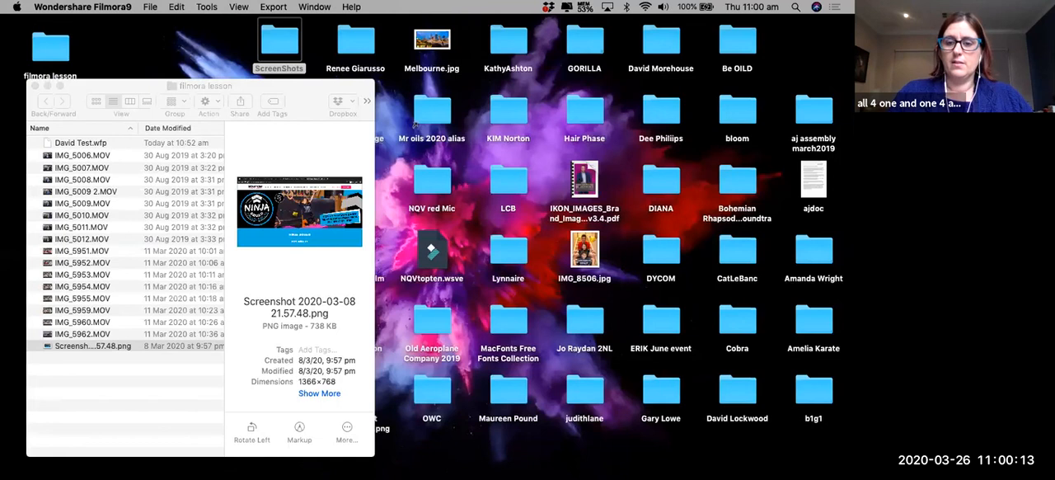
pyautogui.click(568, 464)
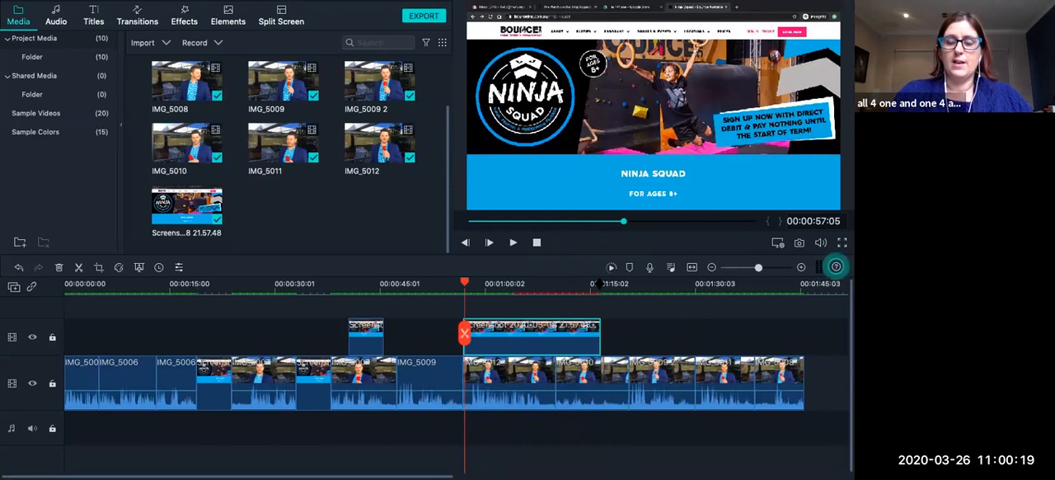
pyautogui.click(512, 243)
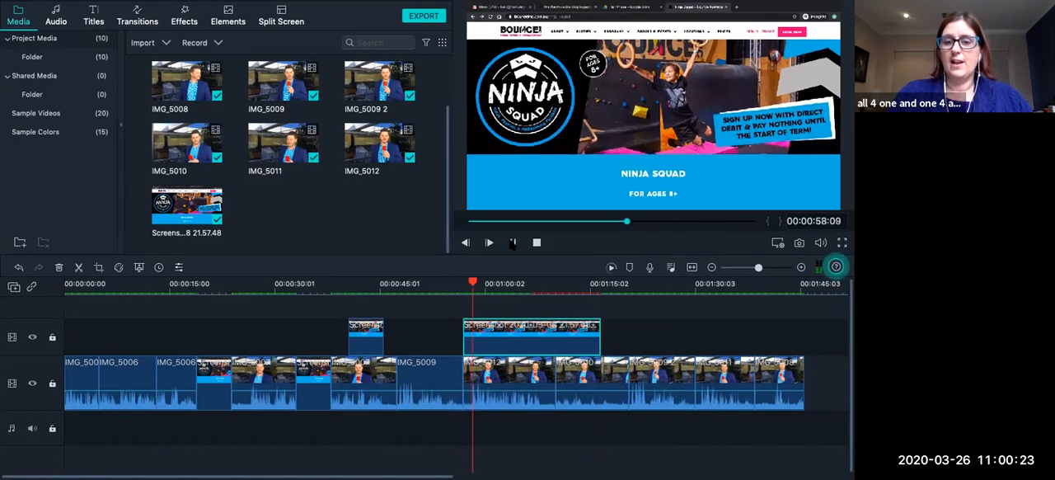
pyautogui.click(512, 243)
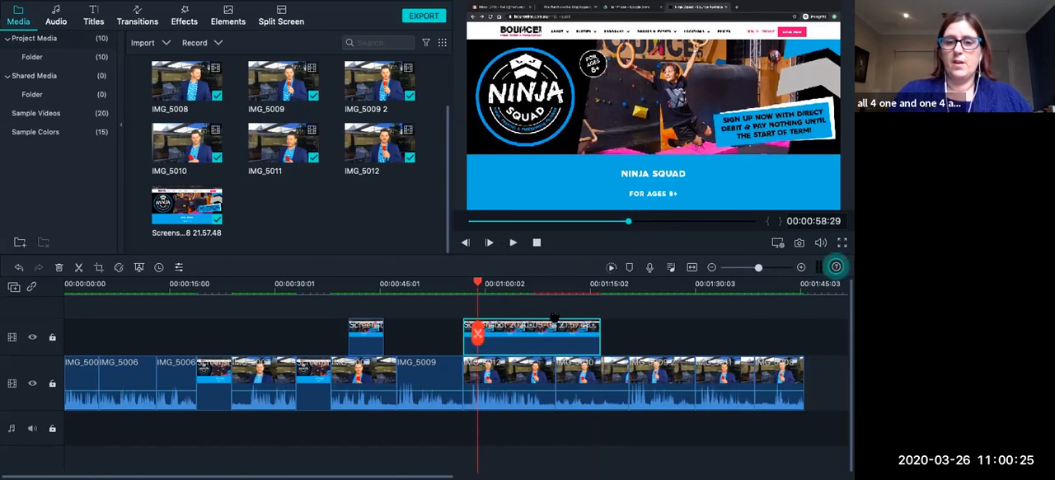
# Lengthen the zooming screenshot overlay above IMG_5007 to reach nearly the end of that clip.
pyautogui.moveTo(349, 339); pyautogui.dragTo(342, 340)
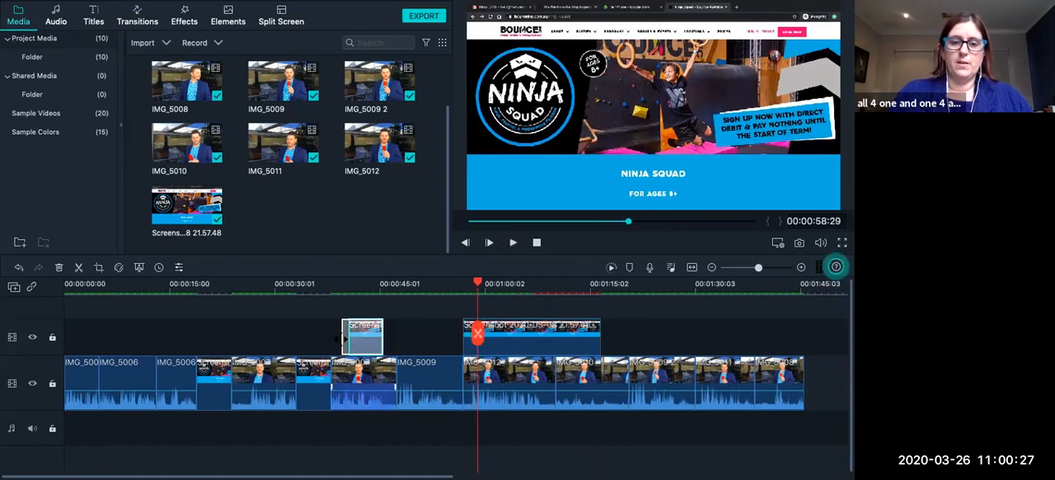
pyautogui.hotkey('ctrl', 'Left')
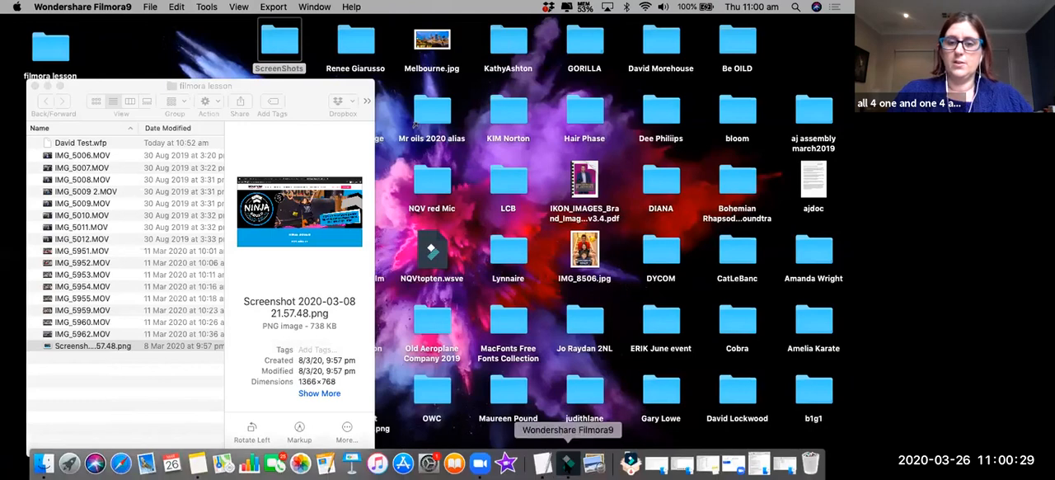
pyautogui.click(568, 464)
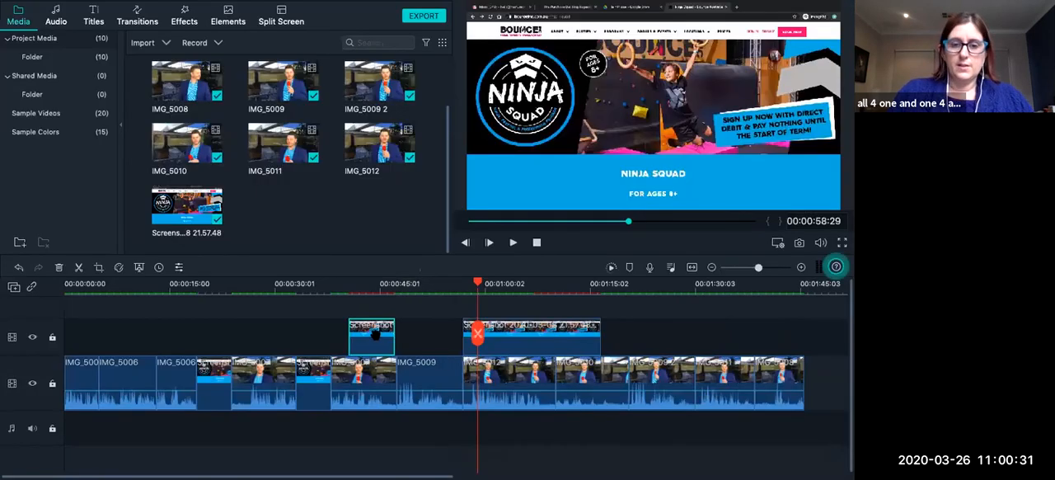
# Examine the video settings and motion animation presets of the screenshot overlay above IMG_5007.
pyautogui.rightClick(376, 333)
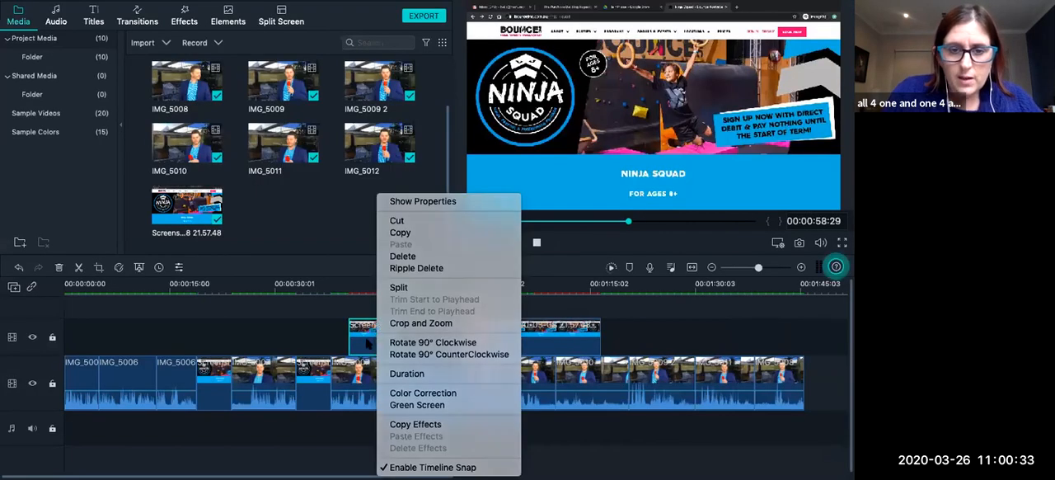
pyautogui.doubleClick(369, 343)
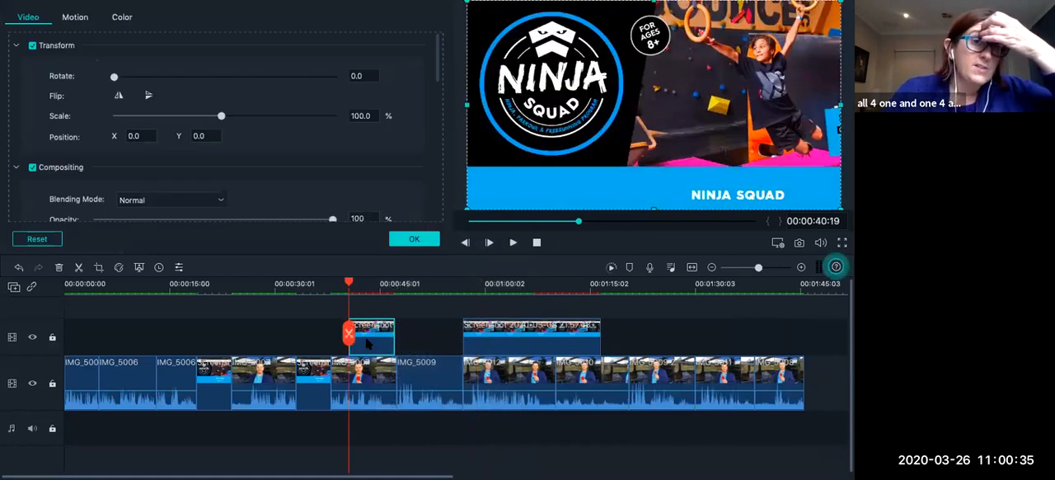
pyautogui.scroll(-1, 290, 167)
pyautogui.scroll(-10, 290, 167)
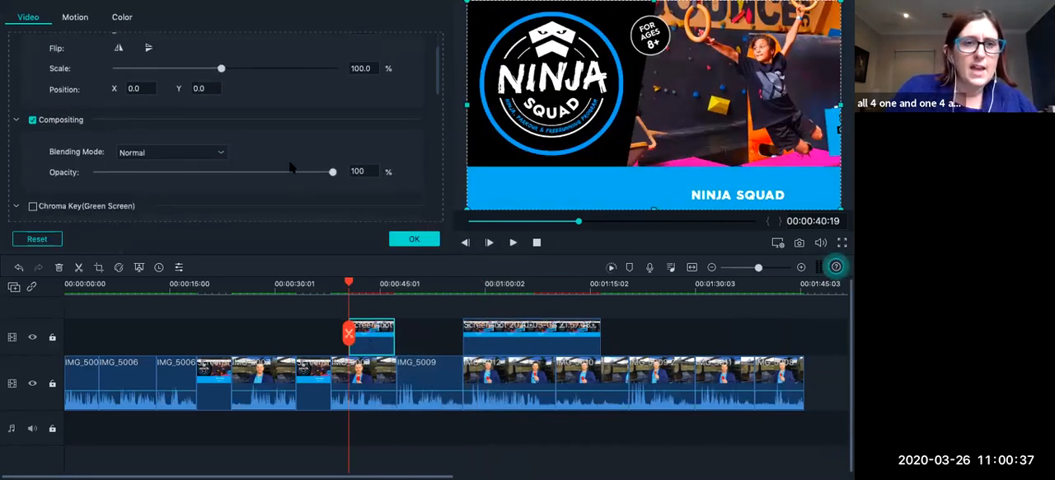
pyautogui.scroll(-10, 288, 167)
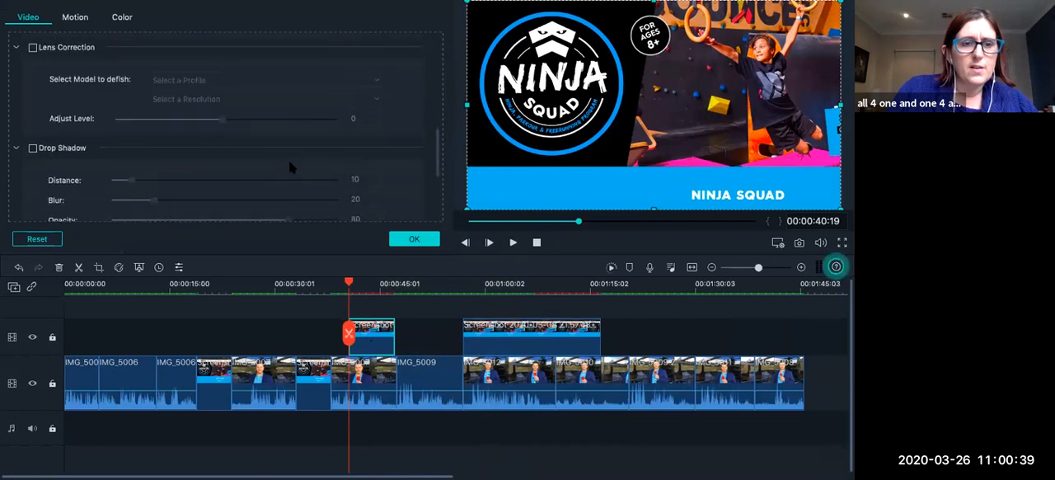
pyautogui.scroll(10, 289, 168)
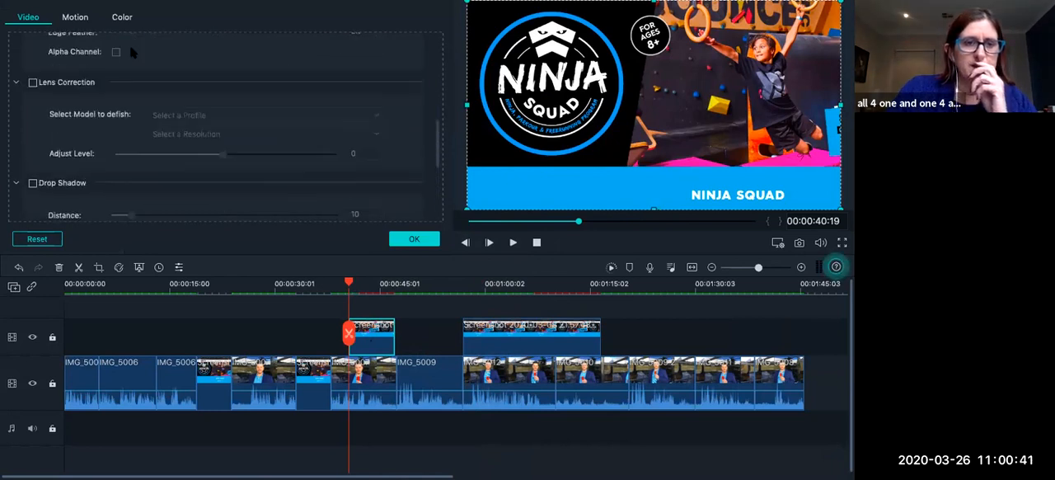
pyautogui.click(75, 16)
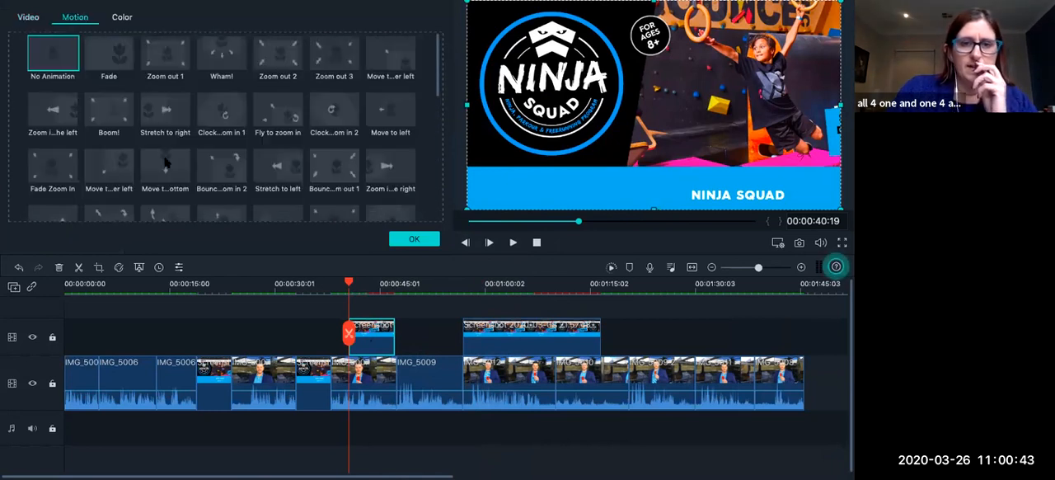
pyautogui.scroll(-3, 165, 162)
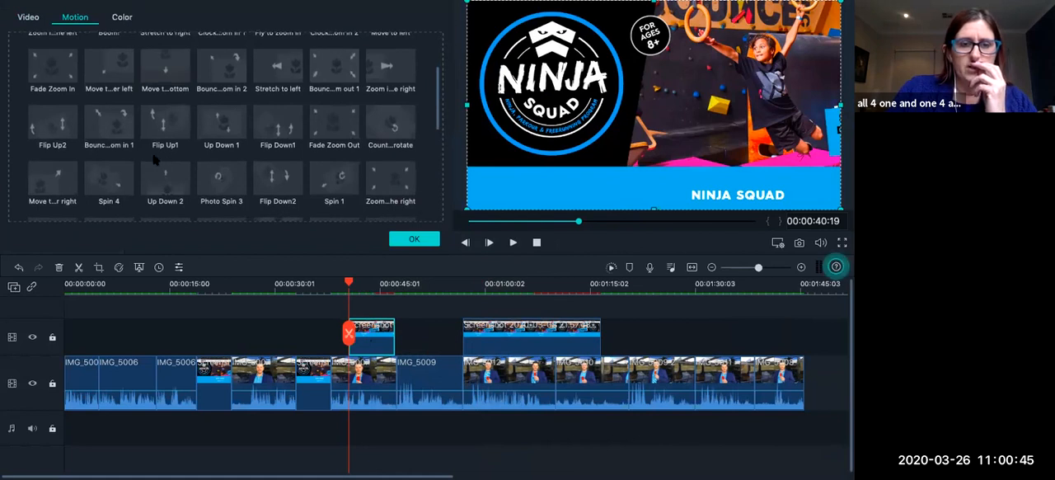
# Inspect the Advanced Color Correction settings and the available clip commands for the screenshot overlay above IMG_5007.
pyautogui.click(119, 269)
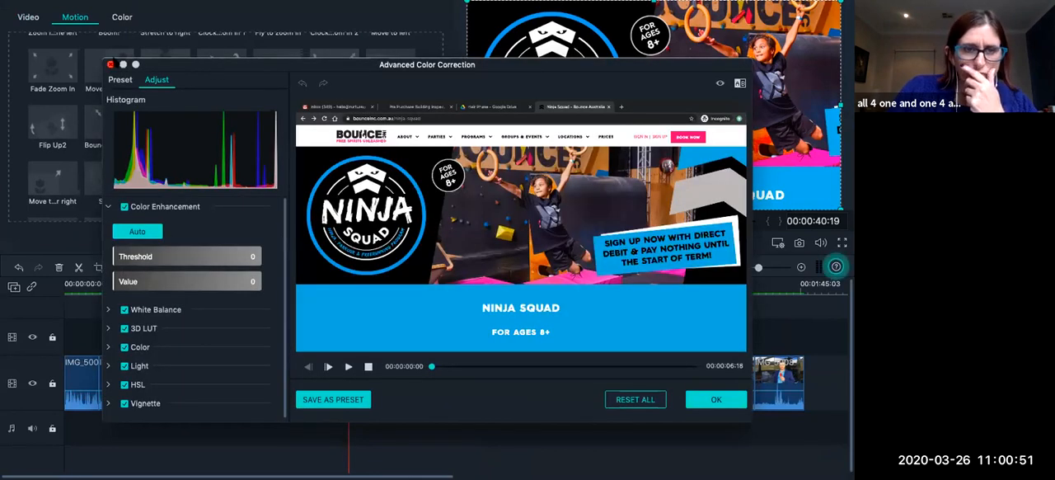
pyautogui.click(110, 64)
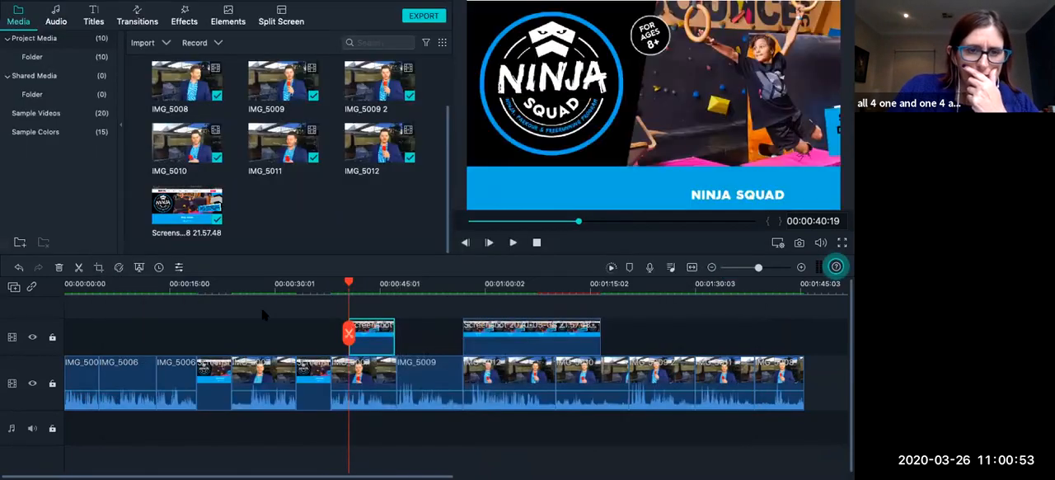
pyautogui.rightClick(377, 338)
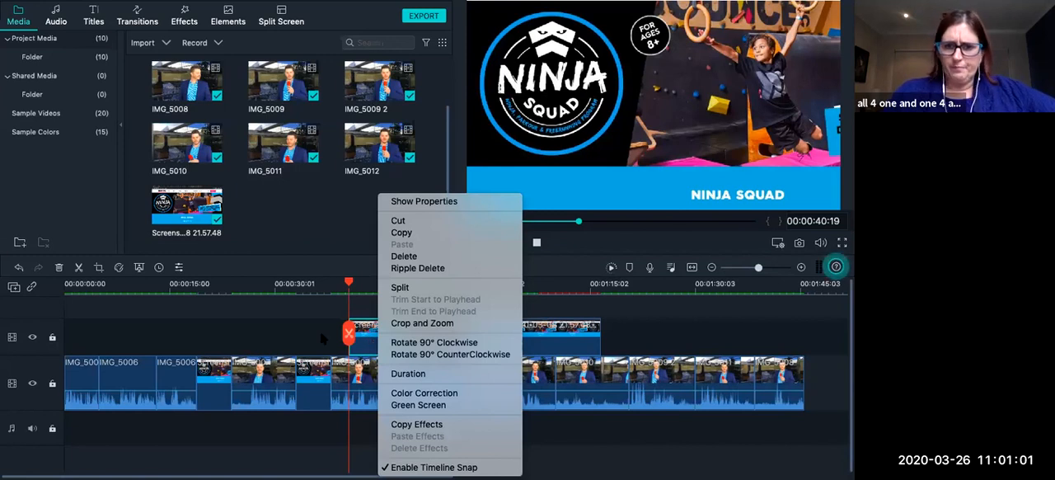
pyautogui.click(264, 337)
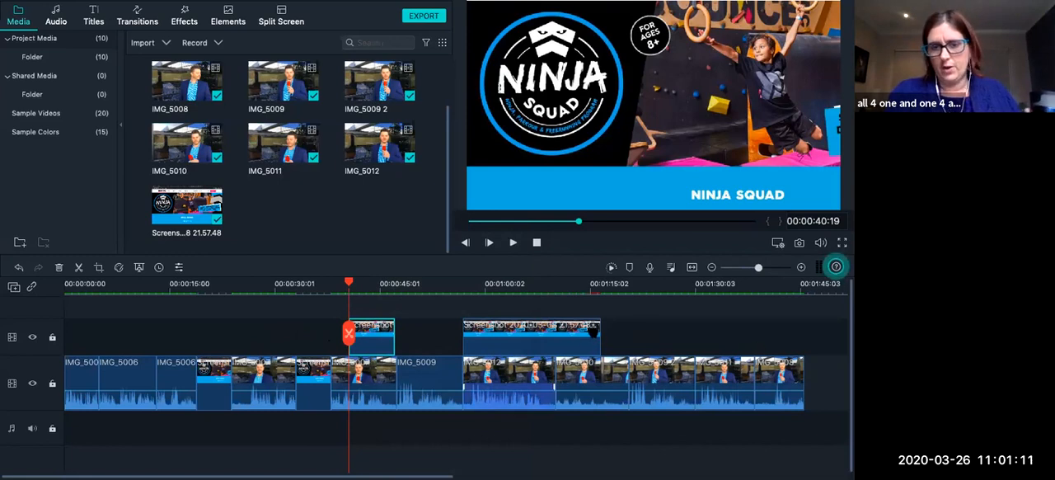
# Save the project.
pyautogui.press('super+s')
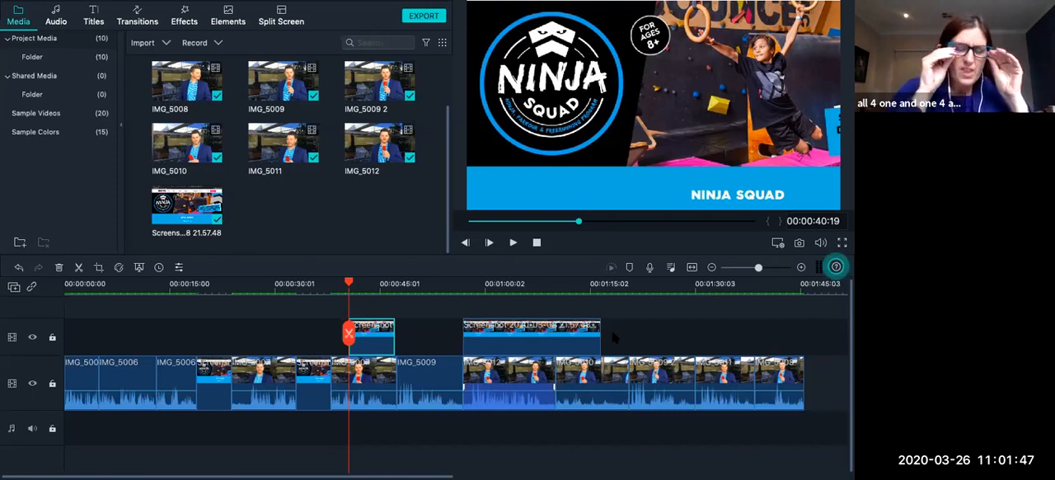
pyautogui.click(420, 383)
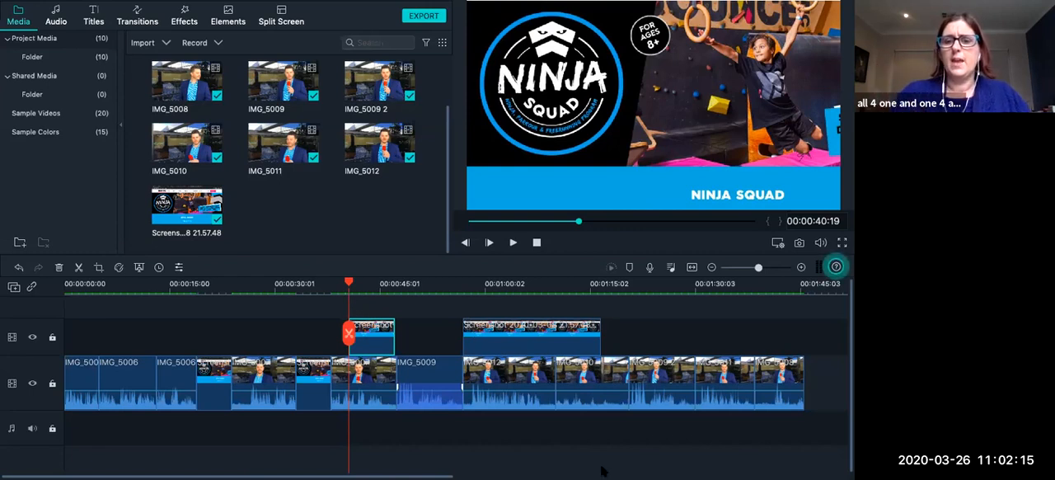
pyautogui.moveTo(632, 472)
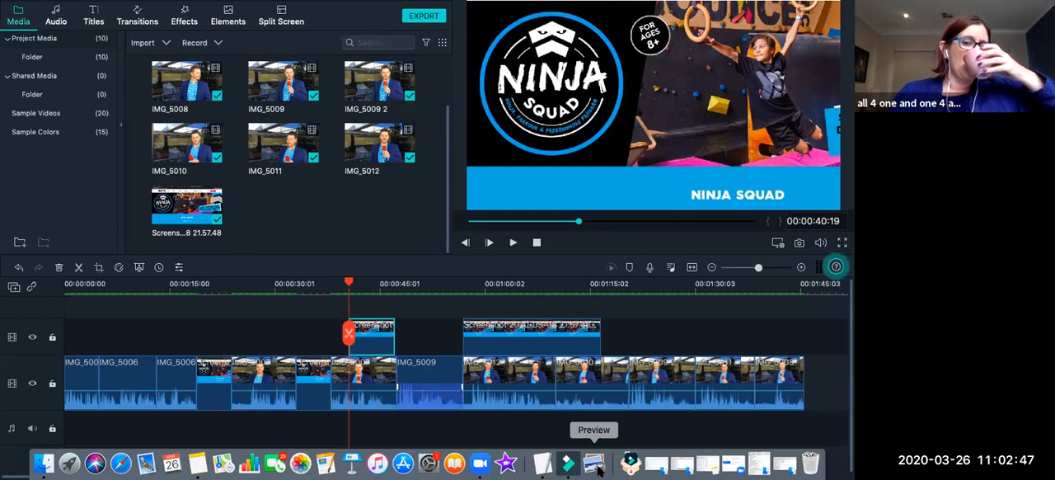
pyautogui.press('XF86AudioRaiseVolume')
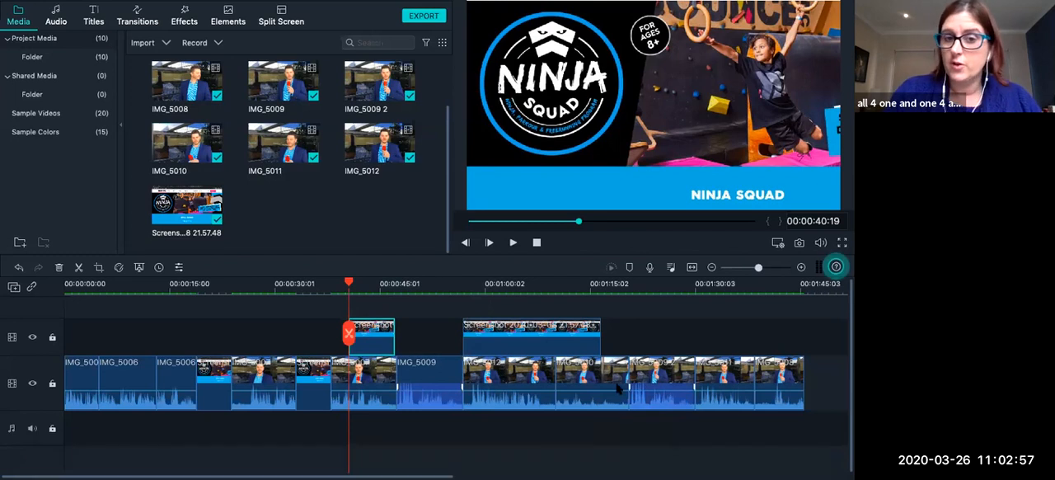
# Return to the beginning of the timeline and place the playhead at 00:00:00:00.
pyautogui.moveTo(320, 286); pyautogui.dragTo(378, 310)
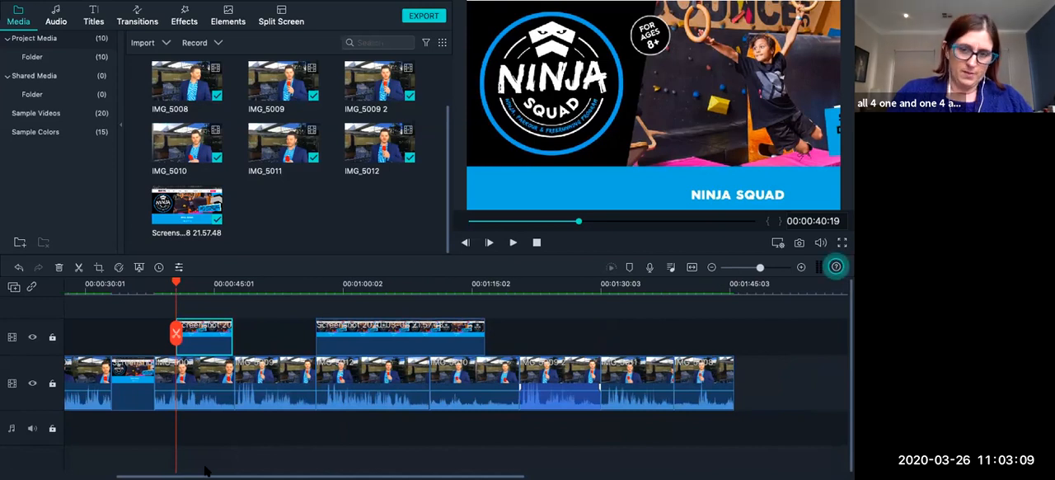
pyautogui.moveTo(206, 470); pyautogui.dragTo(71, 471)
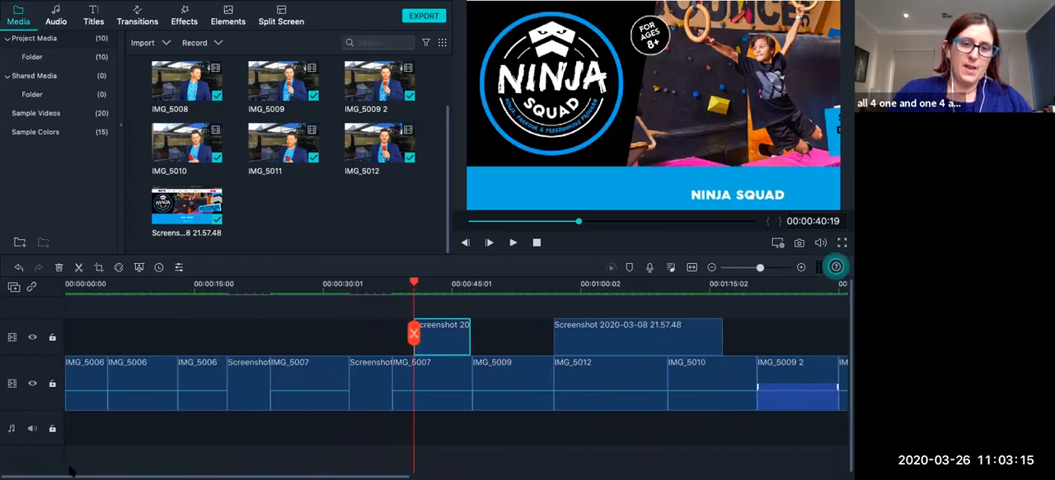
pyautogui.moveTo(414, 283); pyautogui.dragTo(66, 289)
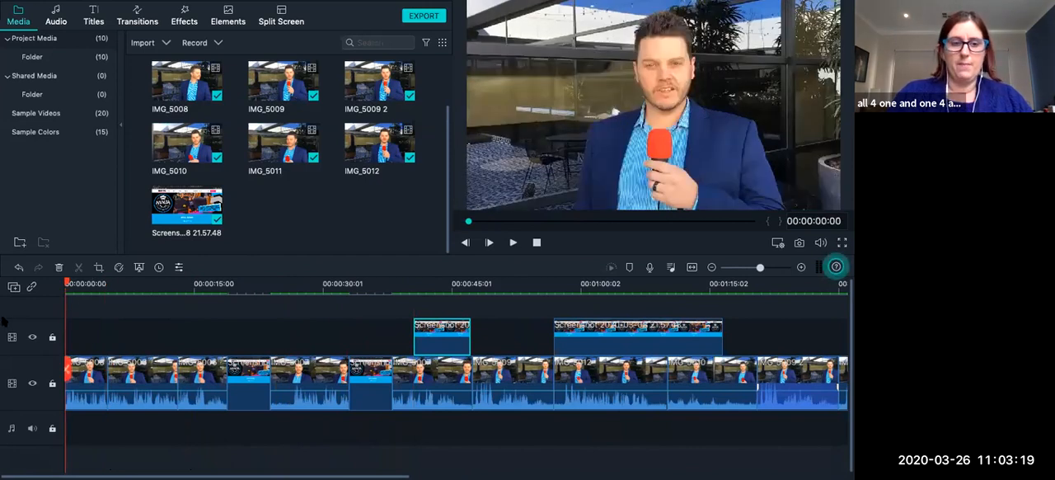
# Compare timeline zoom levels, from an overview of the whole project to a close view of the IMG_5006 clips.
pyautogui.click(746, 268)
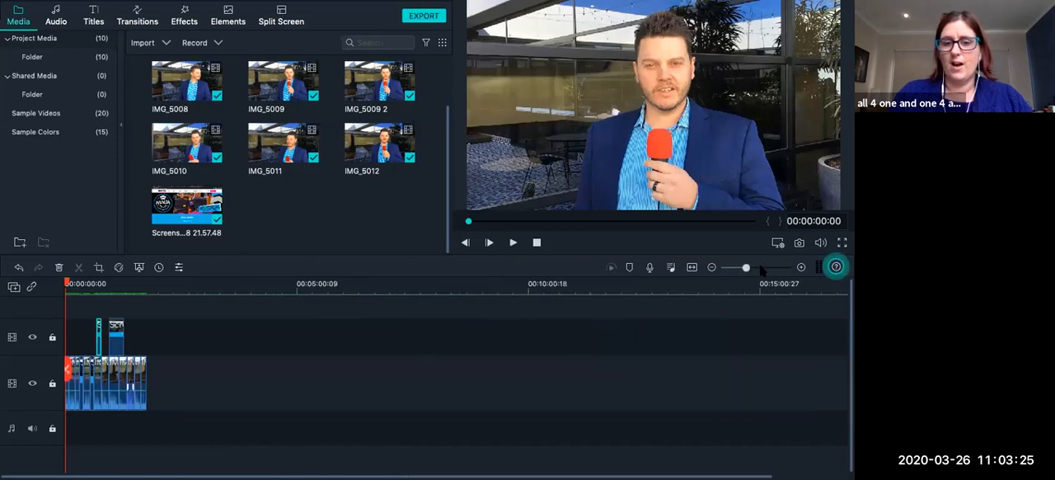
pyautogui.click(774, 268)
pyautogui.click(754, 268)
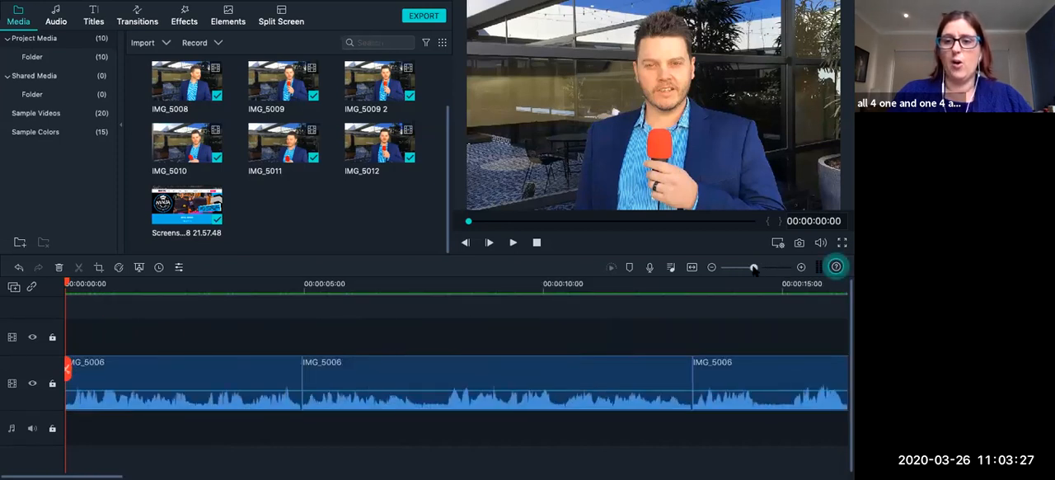
pyautogui.click(733, 268)
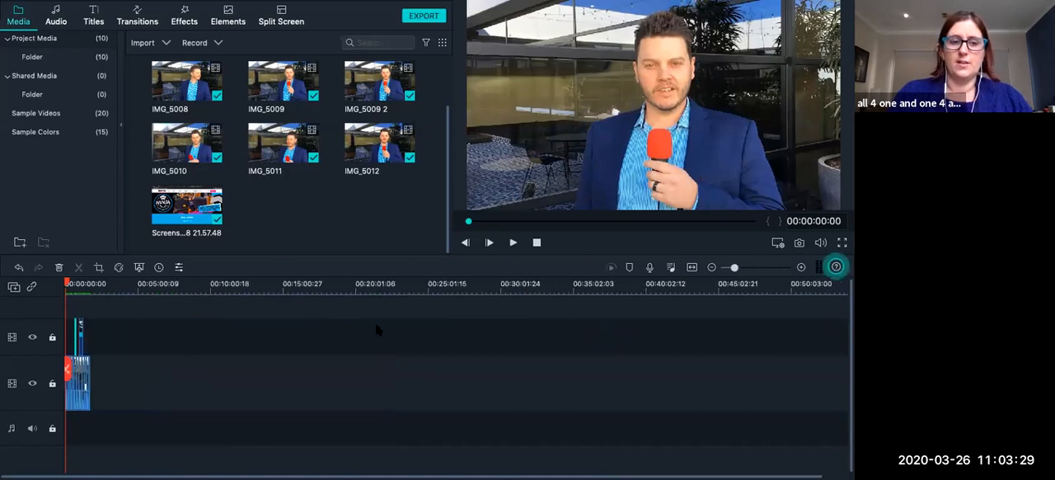
pyautogui.click(123, 283)
pyautogui.click(66, 284)
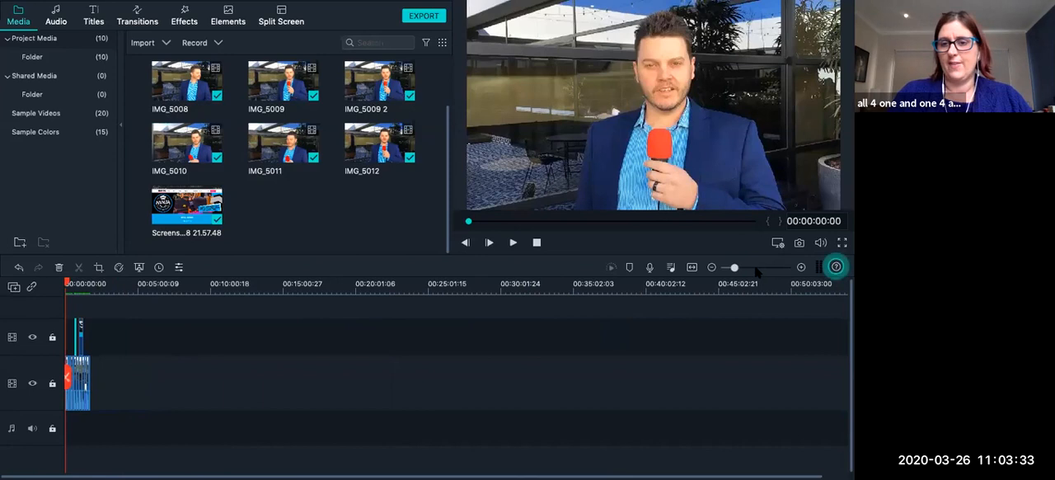
pyautogui.click(756, 268)
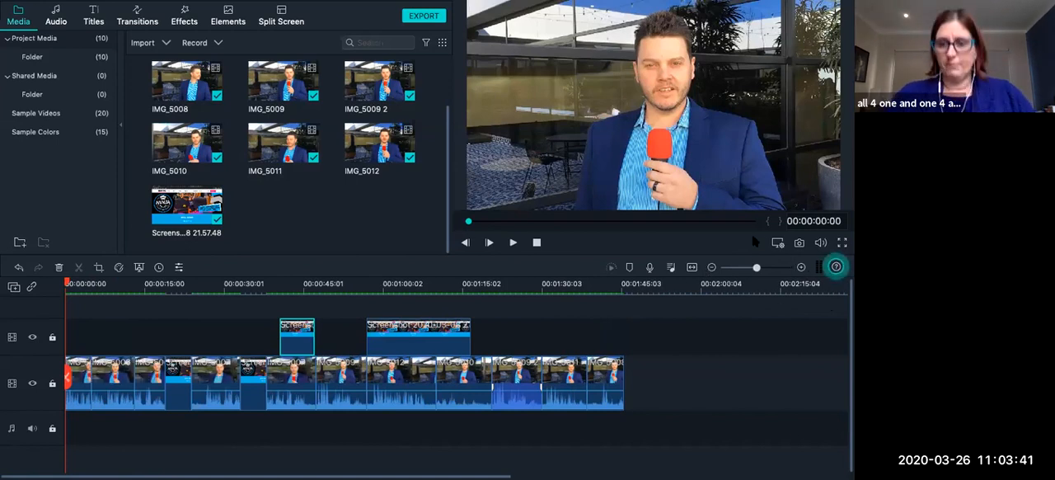
pyautogui.click(800, 267)
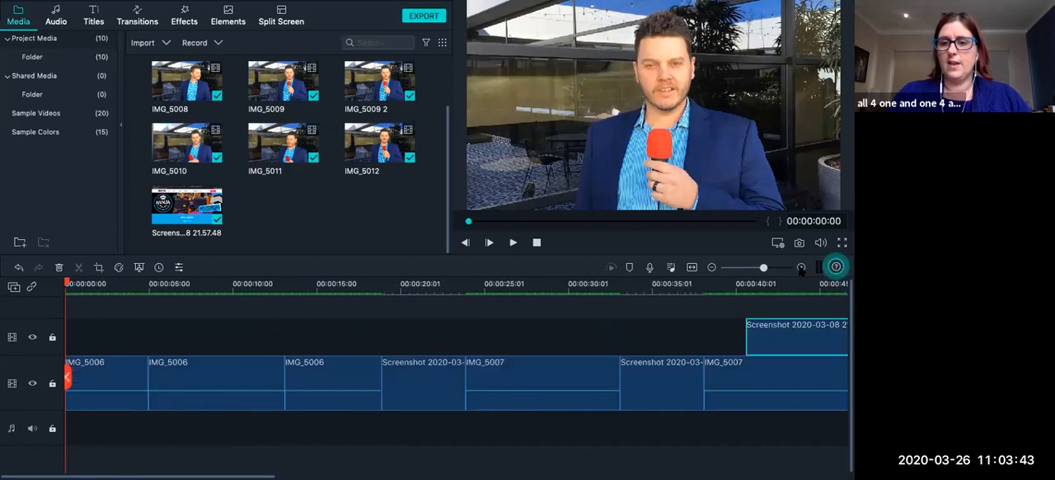
pyautogui.click(712, 268)
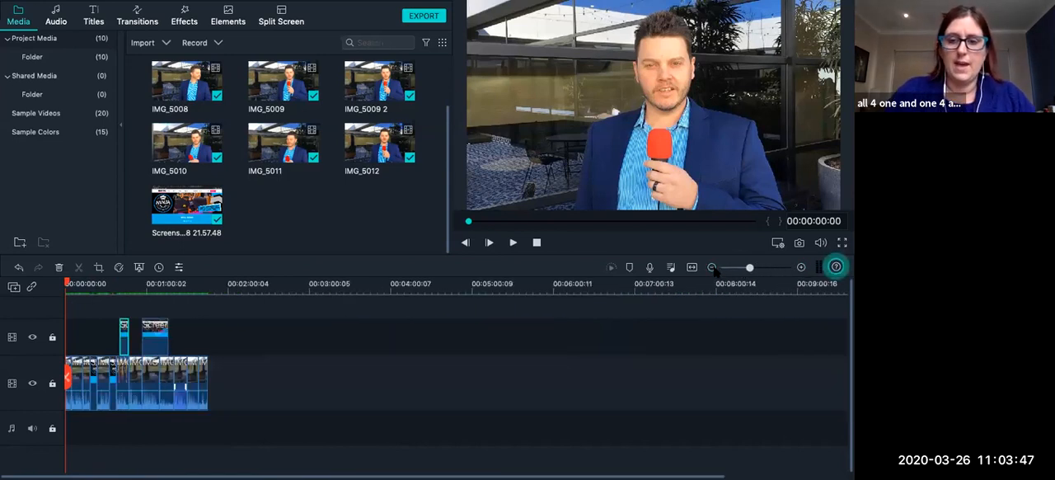
# Examine the clips at close and wide timeline zoom levels, looking along the track between the first IMG_5006 clip and the screenshots.
pyautogui.press('super+=')
pyautogui.press('super+=')
pyautogui.press('super+-')
pyautogui.press('super+-')
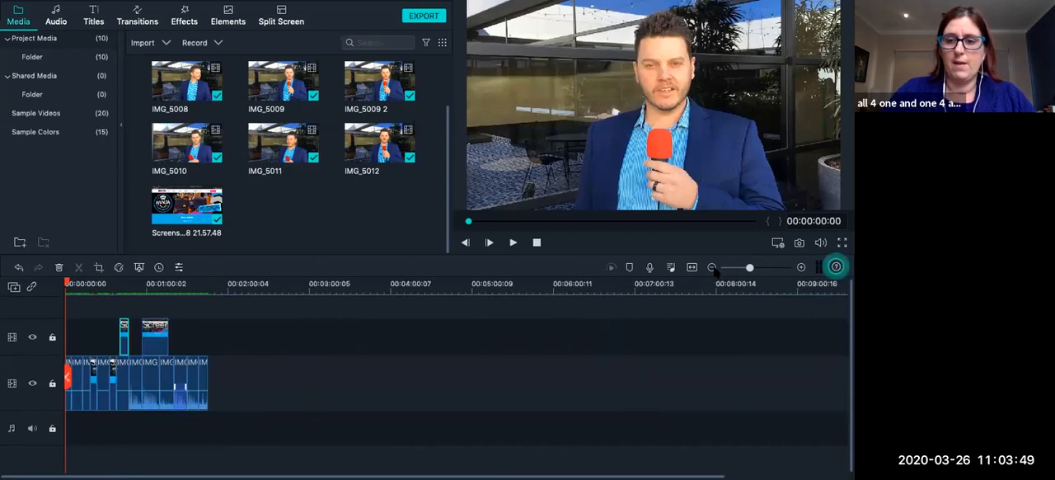
pyautogui.press('super+=')
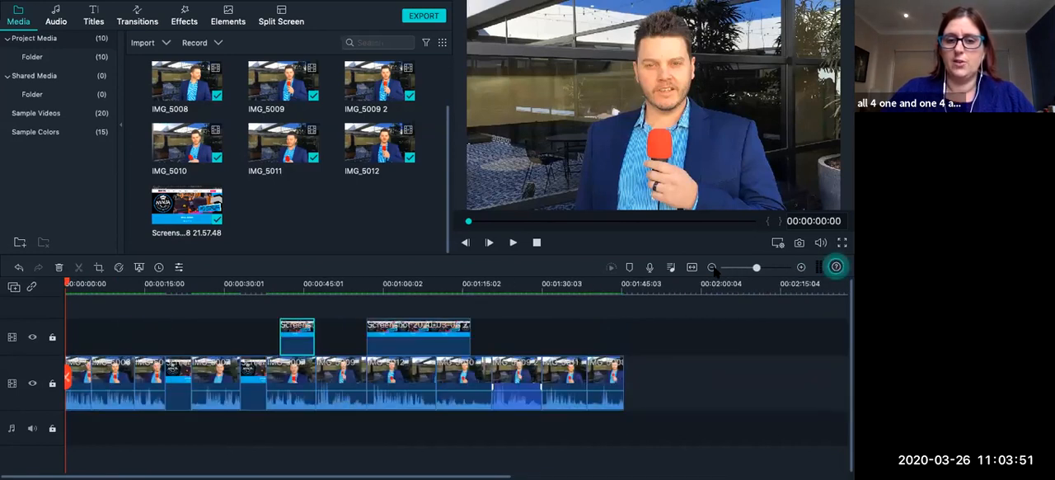
pyautogui.click(712, 268)
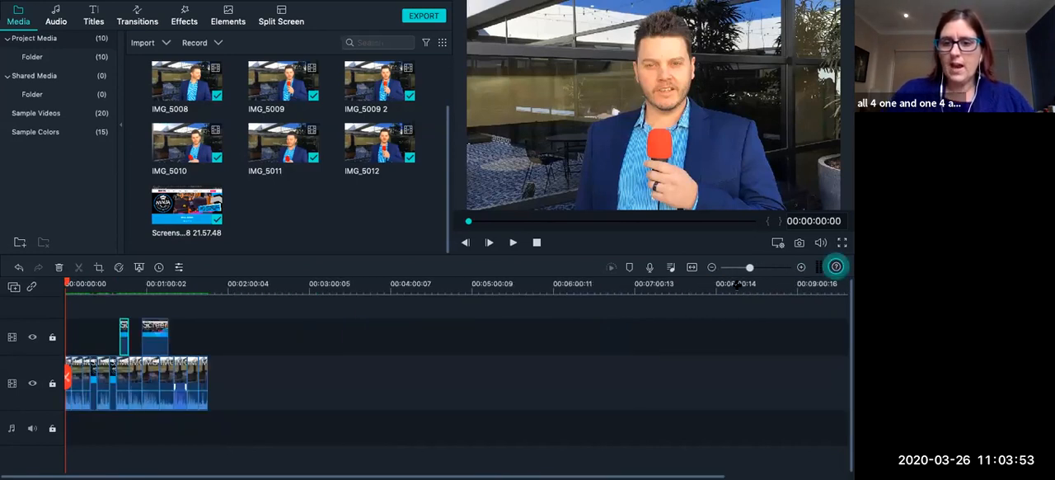
pyautogui.click(767, 267)
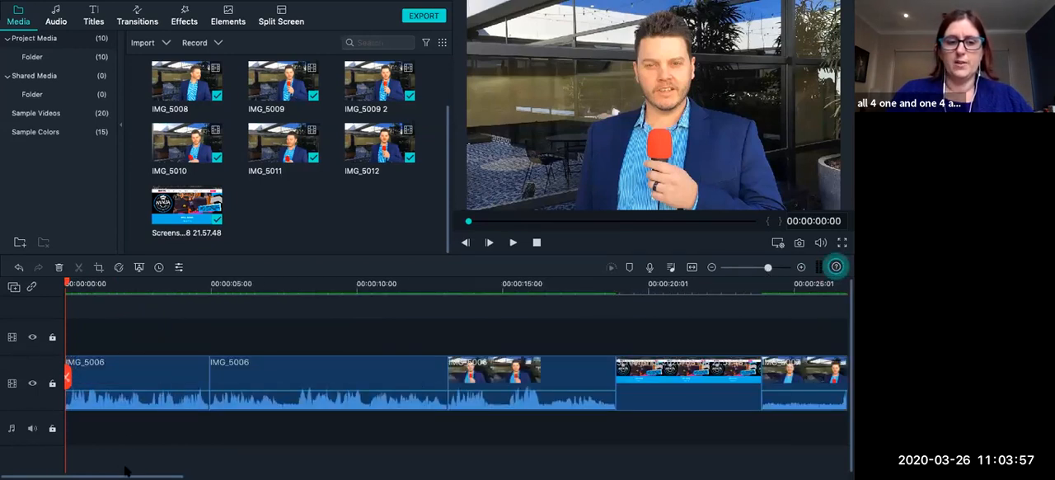
pyautogui.moveTo(125, 470); pyautogui.dragTo(195, 470)
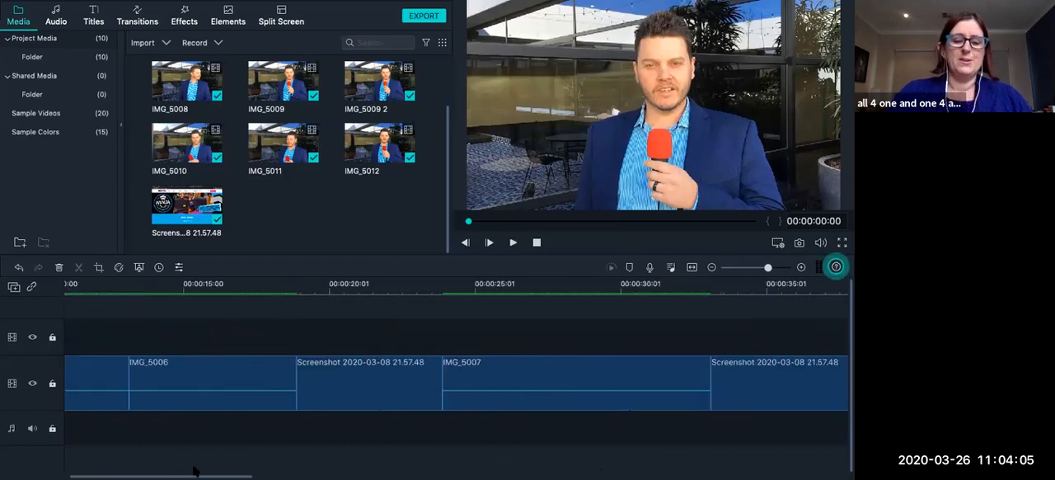
pyautogui.moveTo(146, 469); pyautogui.dragTo(91, 470)
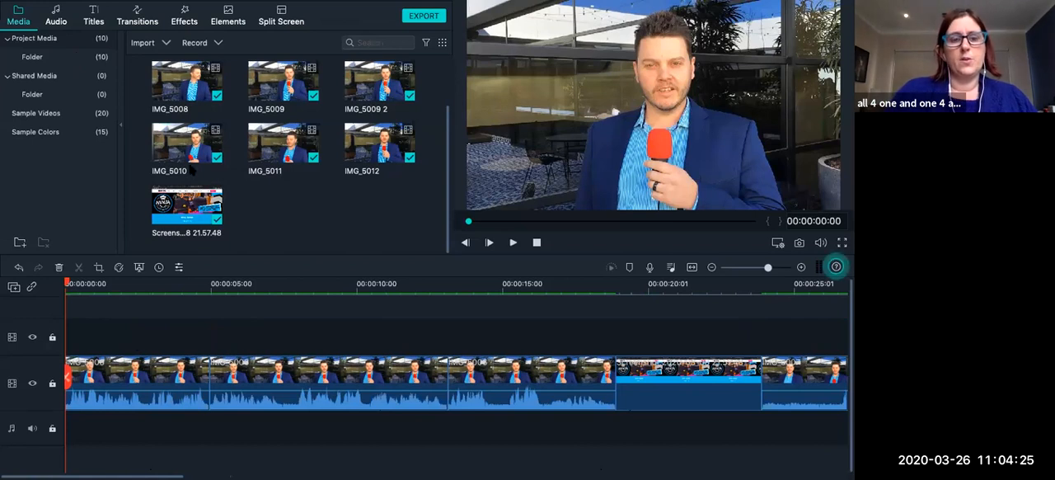
# Browse the title presets, from the credits and lower thirds through to the New Opener designs.
pyautogui.click(92, 20)
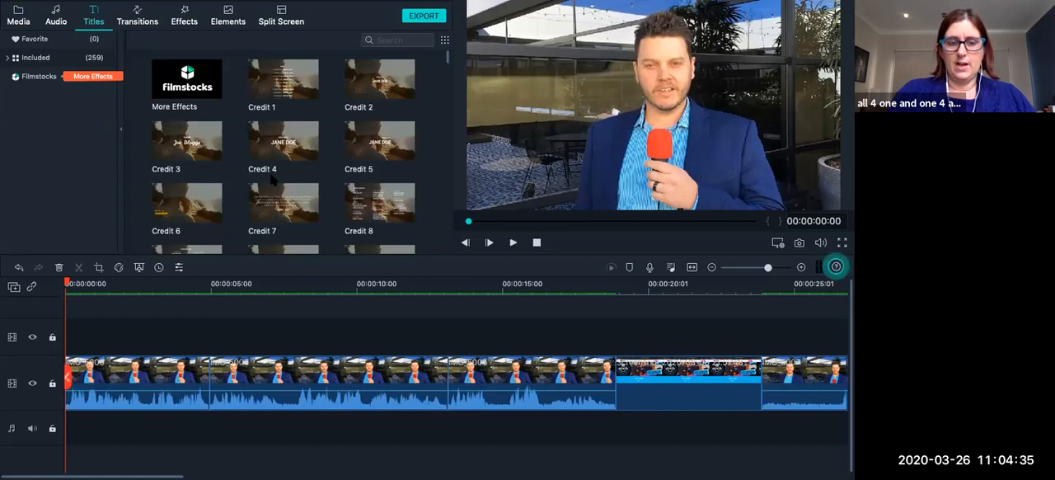
pyautogui.scroll(-4, 272, 180)
pyautogui.scroll(-4, 272, 179)
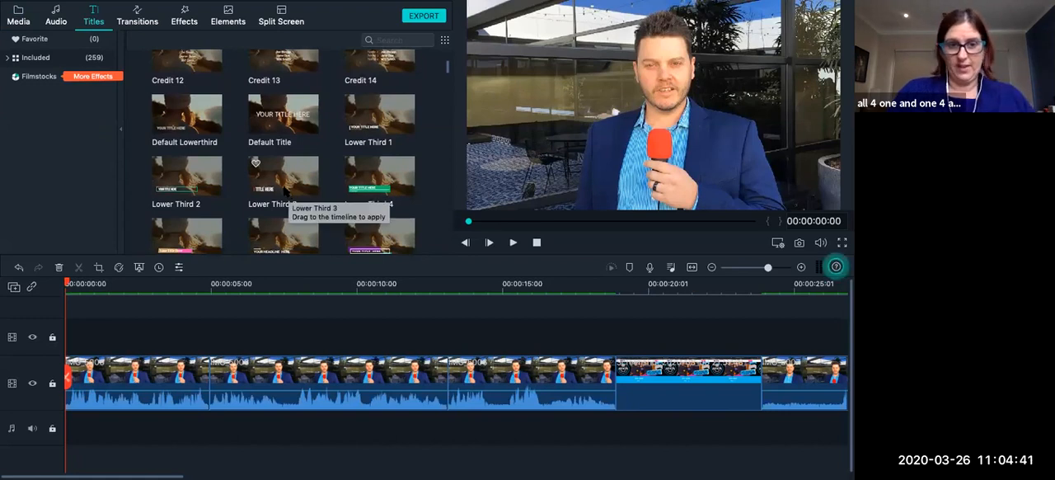
pyautogui.scroll(-2, 286, 191)
pyautogui.scroll(1, 286, 191)
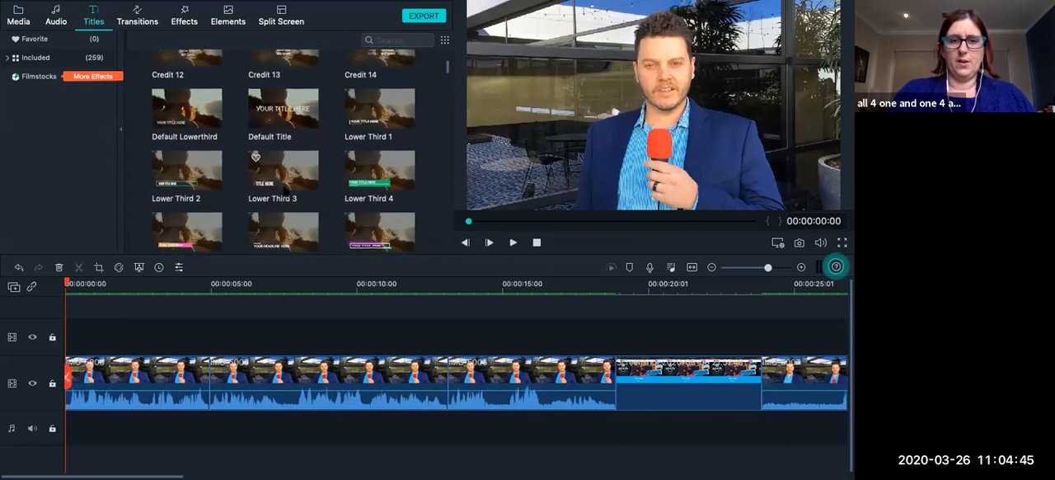
pyautogui.scroll(-2, 286, 191)
pyautogui.scroll(-2, 286, 191)
pyautogui.scroll(-2, 284, 191)
pyautogui.scroll(4, 286, 192)
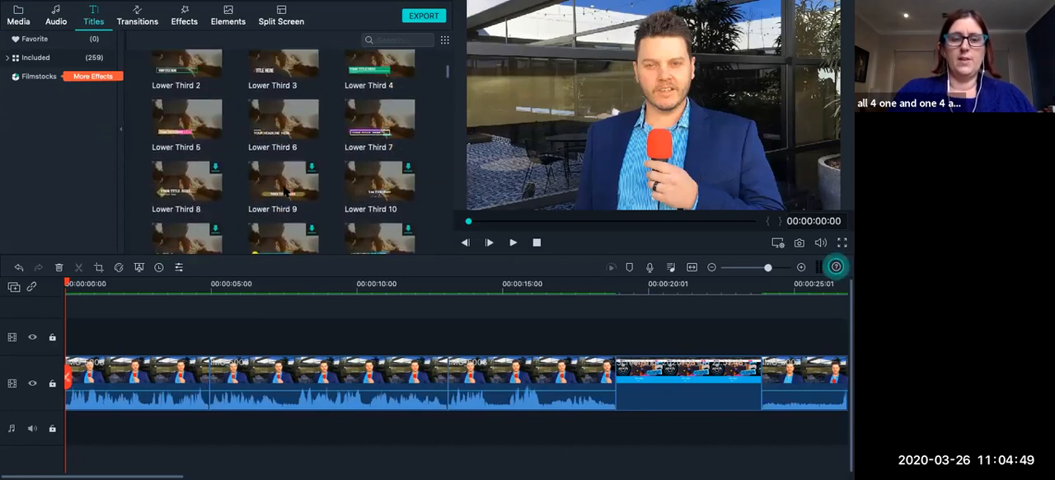
pyautogui.scroll(8, 284, 191)
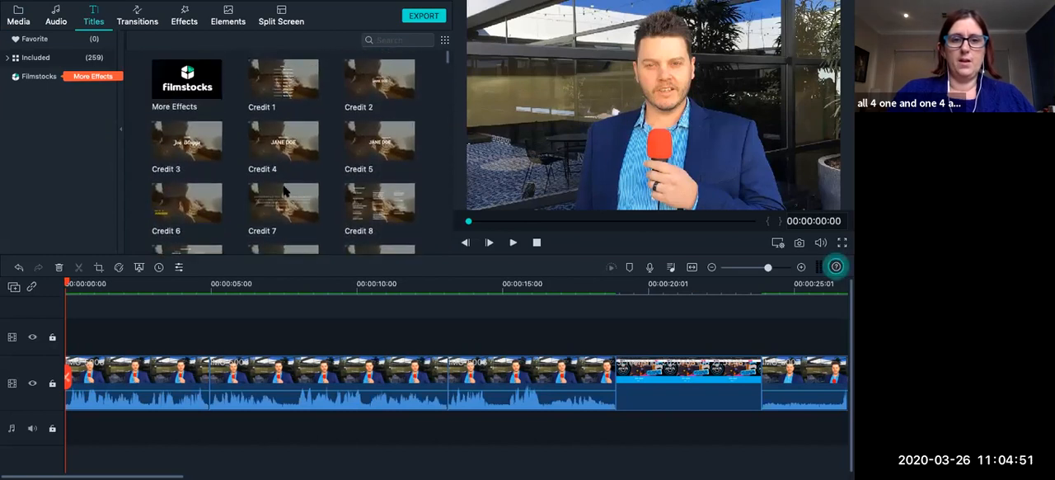
pyautogui.scroll(-15, 356, 161)
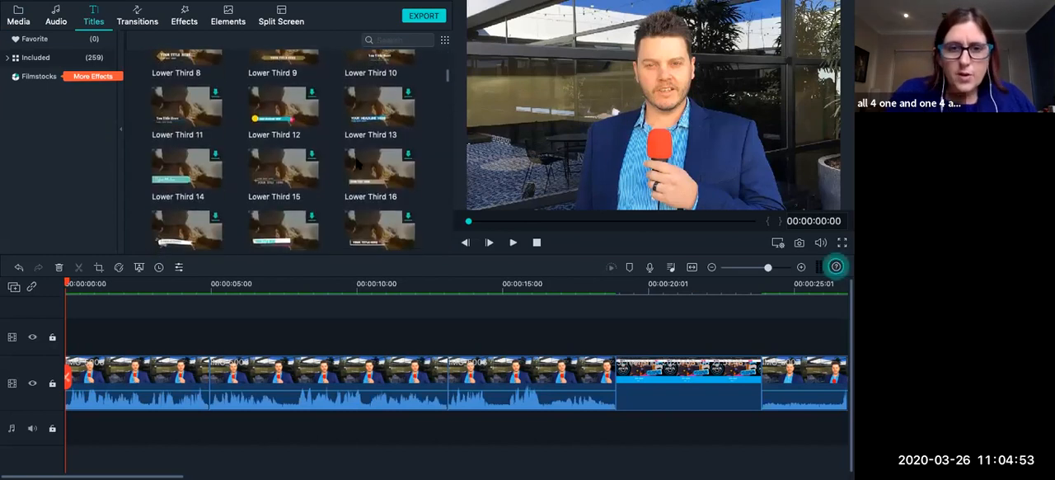
pyautogui.scroll(-4, 357, 161)
pyautogui.scroll(-10, 357, 162)
pyautogui.scroll(-6, 357, 162)
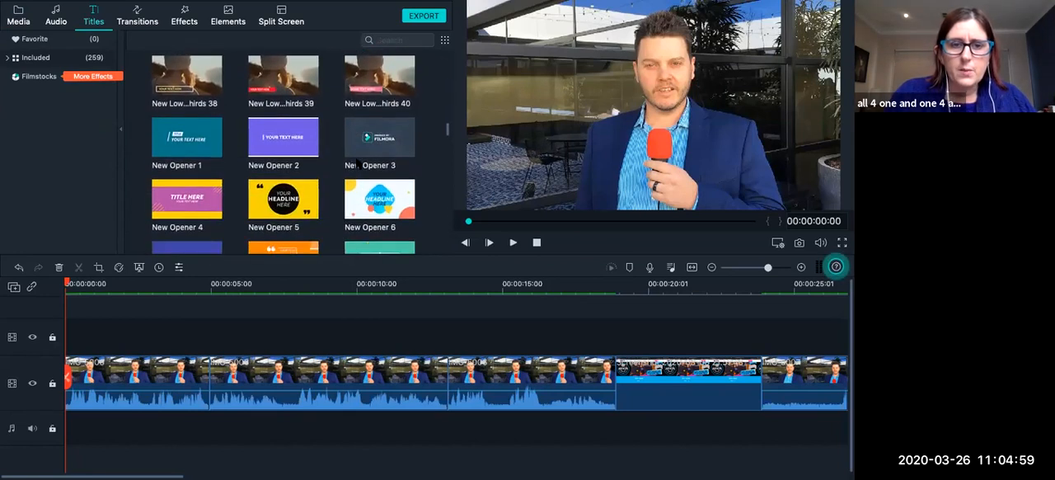
pyautogui.scroll(-2, 357, 162)
pyautogui.scroll(1, 357, 164)
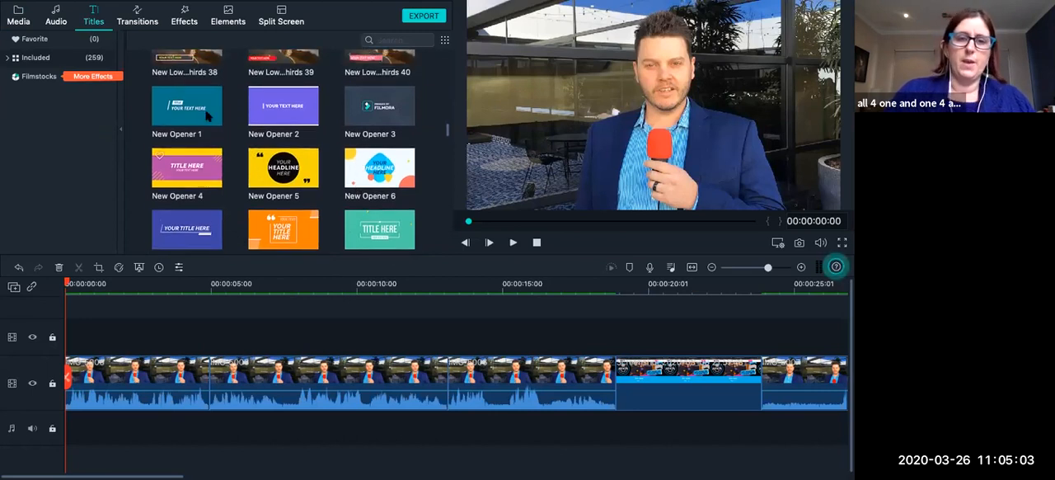
# Preview New Opener 1, insert it before the first IMG_5006 clip on the main video track, and play it to 00:00:02:11.
pyautogui.click(203, 112)
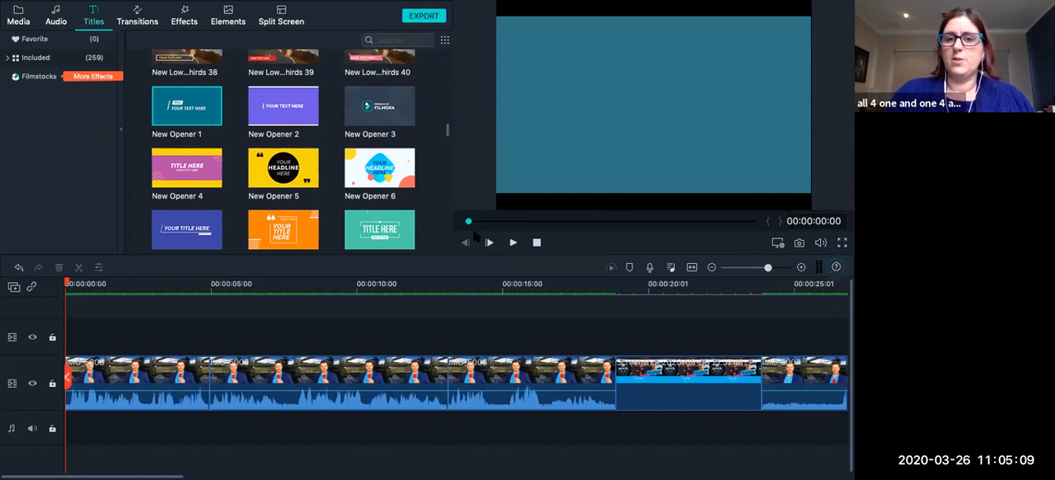
pyautogui.click(512, 242)
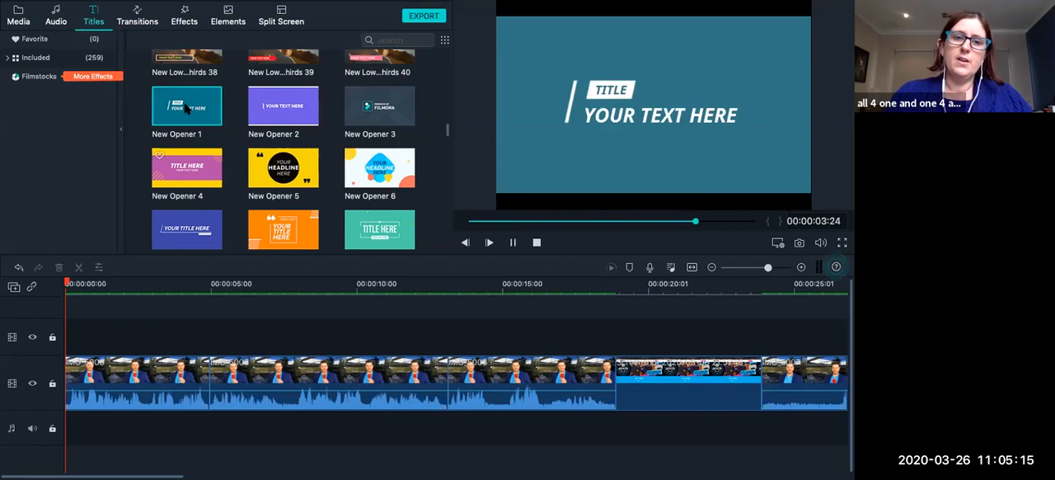
pyautogui.moveTo(184, 187); pyautogui.dragTo(72, 371)
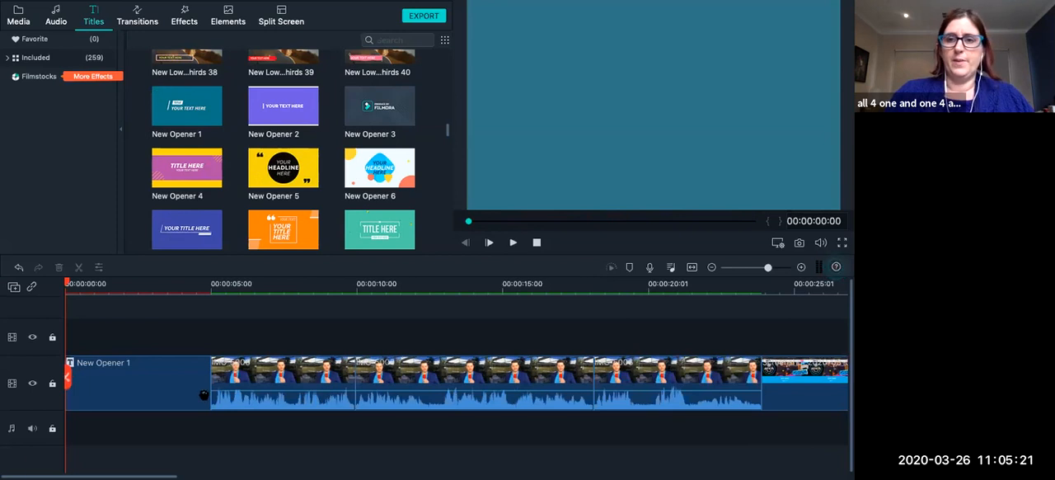
pyautogui.click(513, 243)
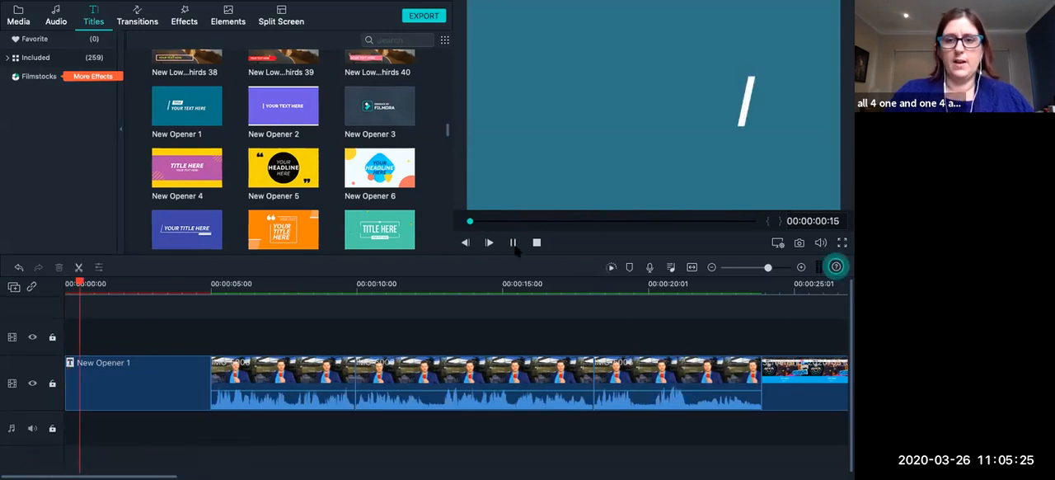
pyautogui.click(514, 244)
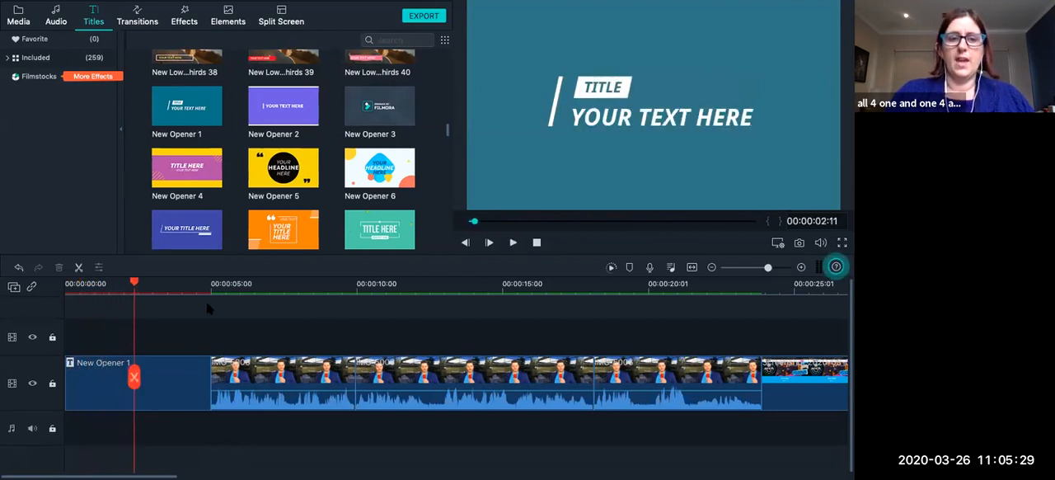
# Shorten the opener title on the main video track to about 4 seconds by trimming its end.
pyautogui.click(204, 368)
pyautogui.moveTo(207, 370); pyautogui.dragTo(179, 374)
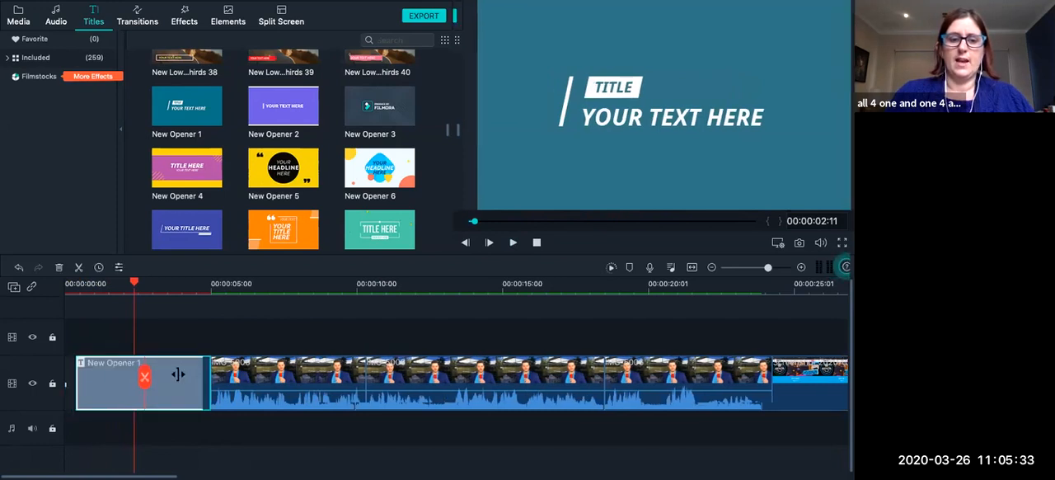
pyautogui.hotkey('ctrl', 'Left')
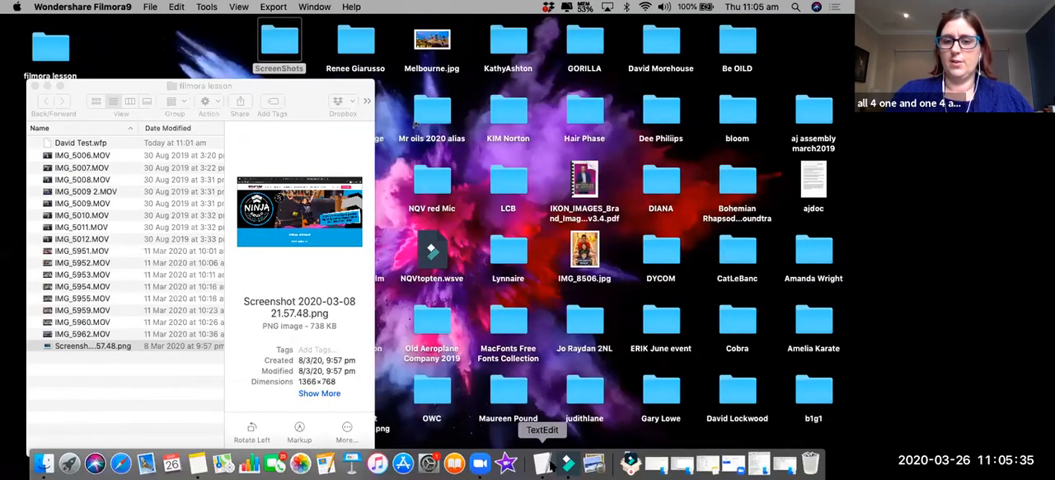
pyautogui.click(568, 464)
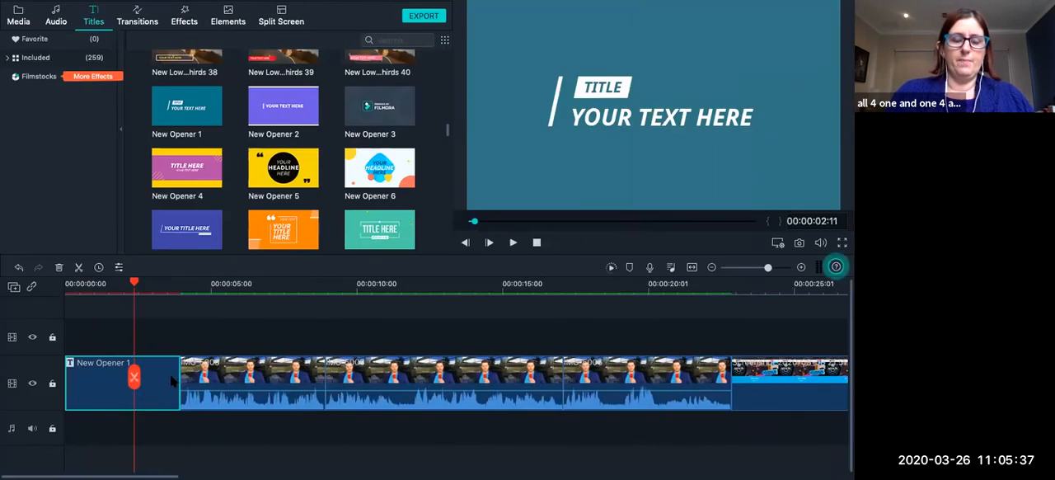
# Split the opener title at 00:00:02:11 and delete its second part, closing the gap before IMG_5006.
pyautogui.rightClick(173, 379)
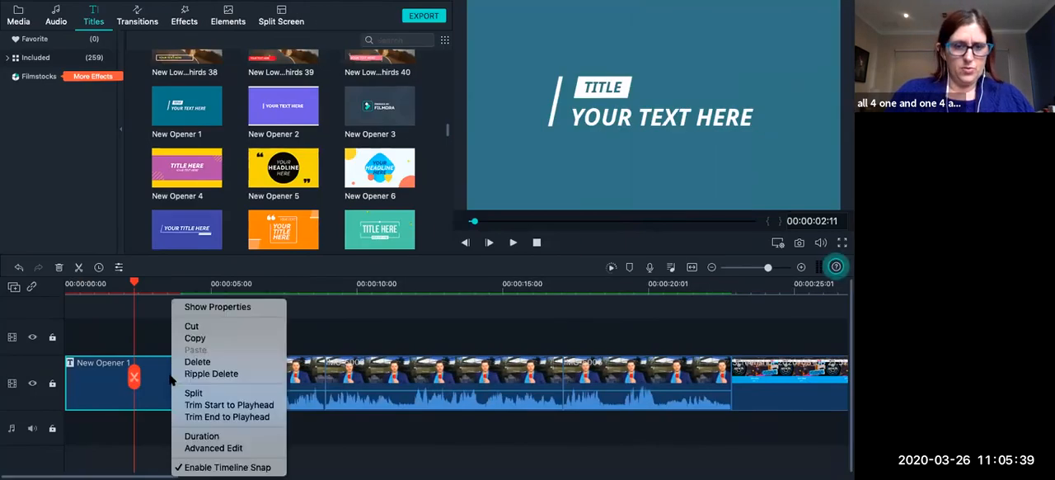
pyautogui.click(155, 287)
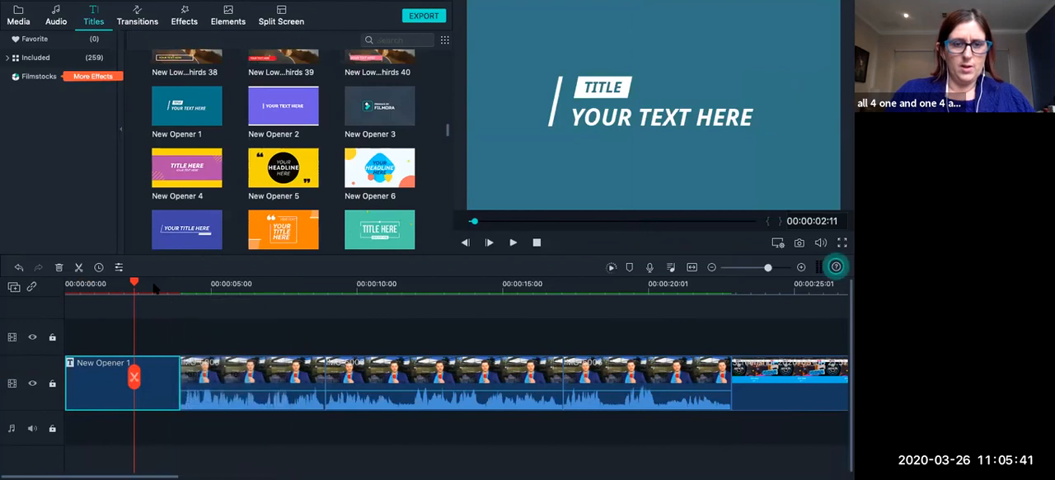
pyautogui.moveTo(146, 289); pyautogui.dragTo(163, 289)
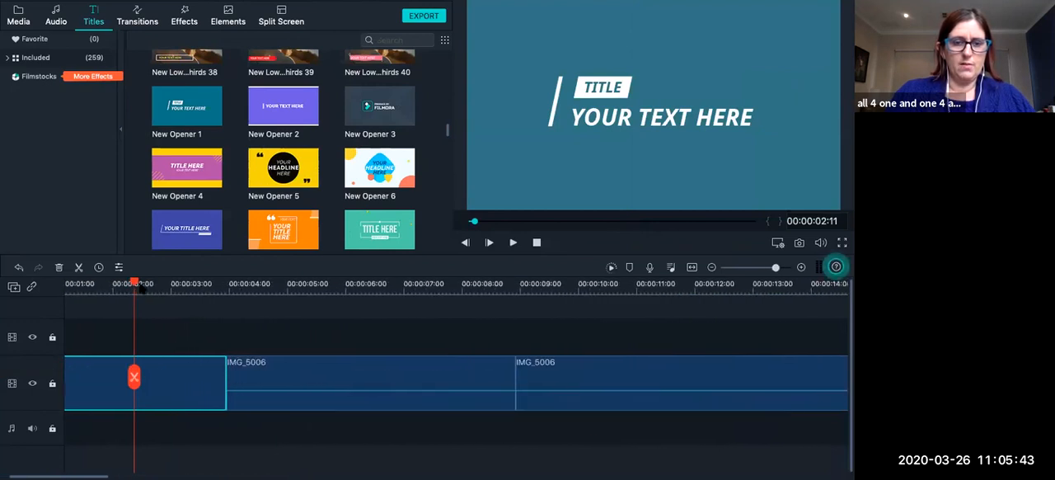
pyautogui.click(135, 377)
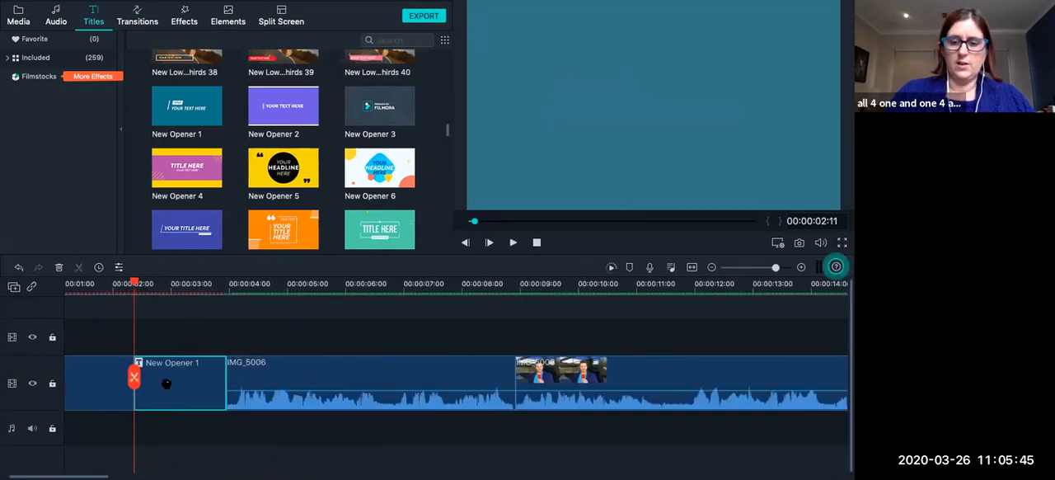
pyautogui.press('Delete')
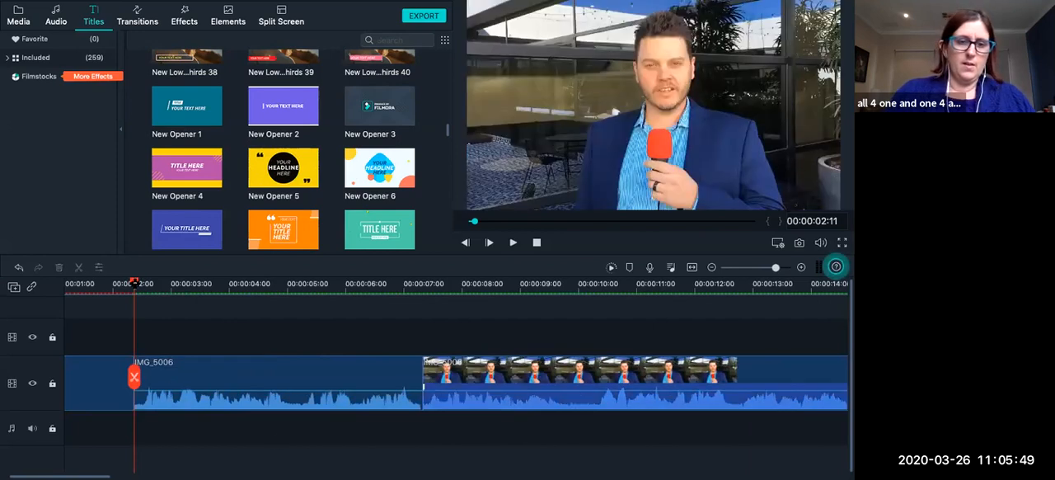
# Review the shortened opener and the clips following it, and return the playhead to 00:00:00:00.
pyautogui.press('super+minus')
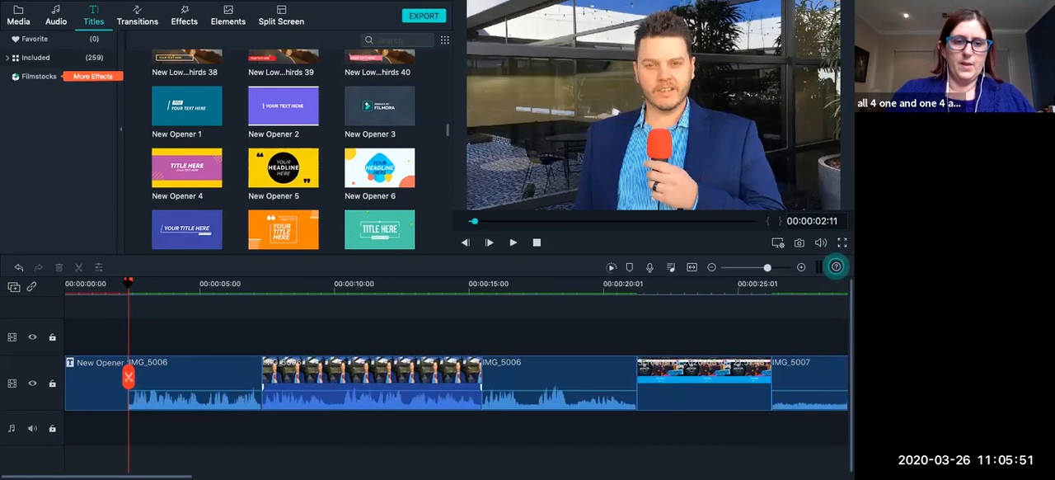
pyautogui.press('super+minus')
pyautogui.moveTo(140, 287); pyautogui.dragTo(122, 287)
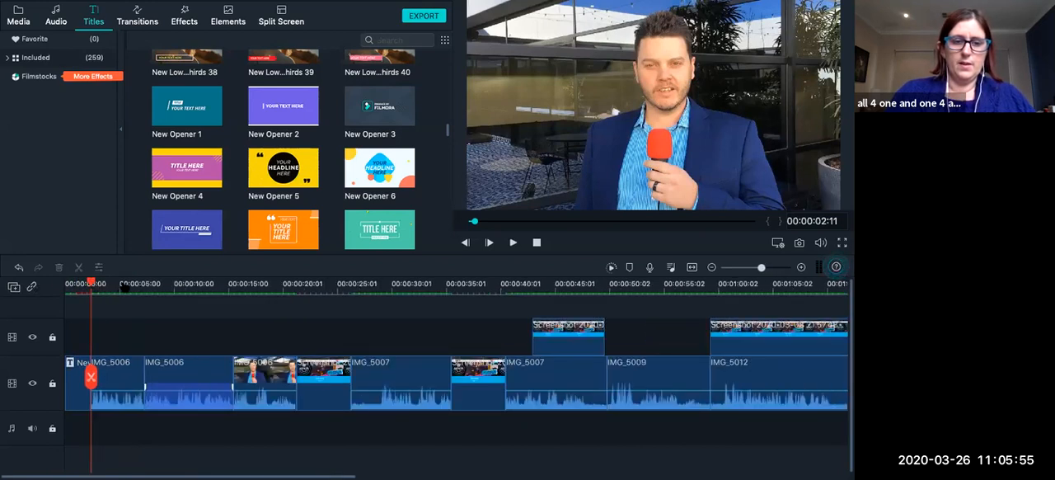
pyautogui.click(120, 285)
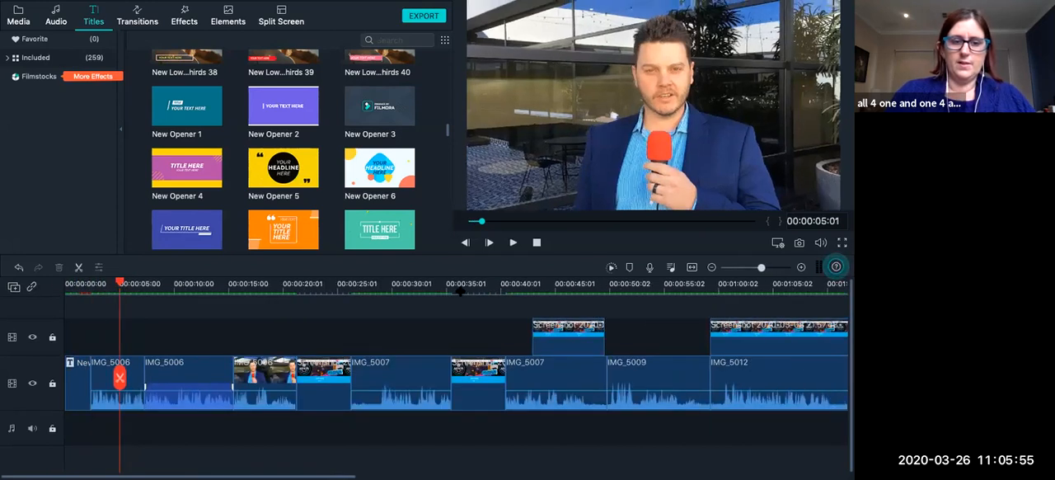
pyautogui.click(773, 267)
pyautogui.moveTo(278, 283); pyautogui.dragTo(295, 304)
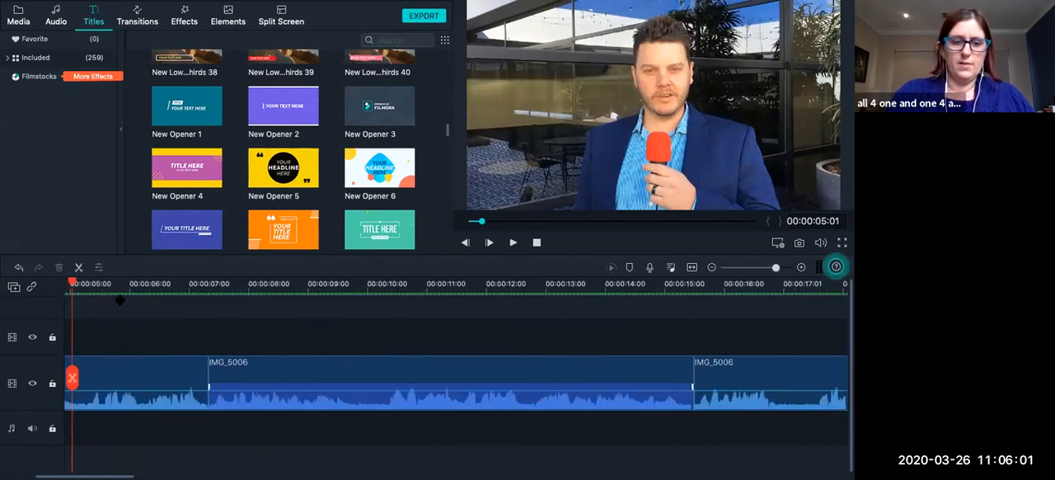
pyautogui.moveTo(97, 473); pyautogui.dragTo(62, 475)
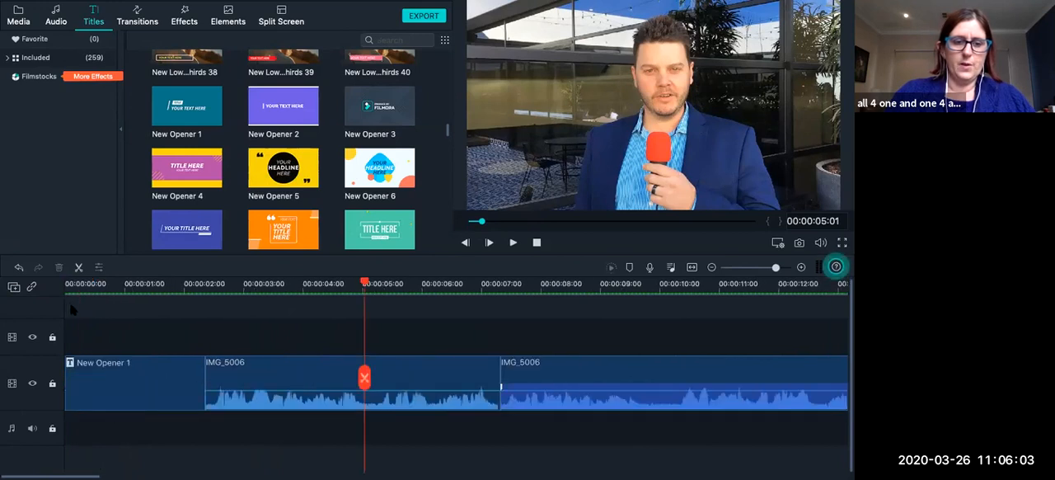
pyautogui.click(67, 286)
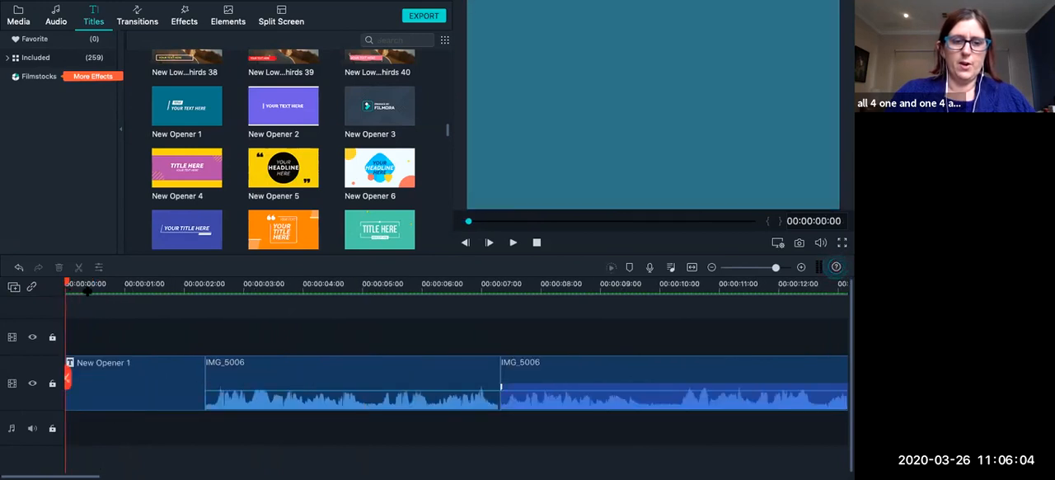
# Open the text settings of the New Opener 1 title at the start of the timeline.
pyautogui.click(138, 395)
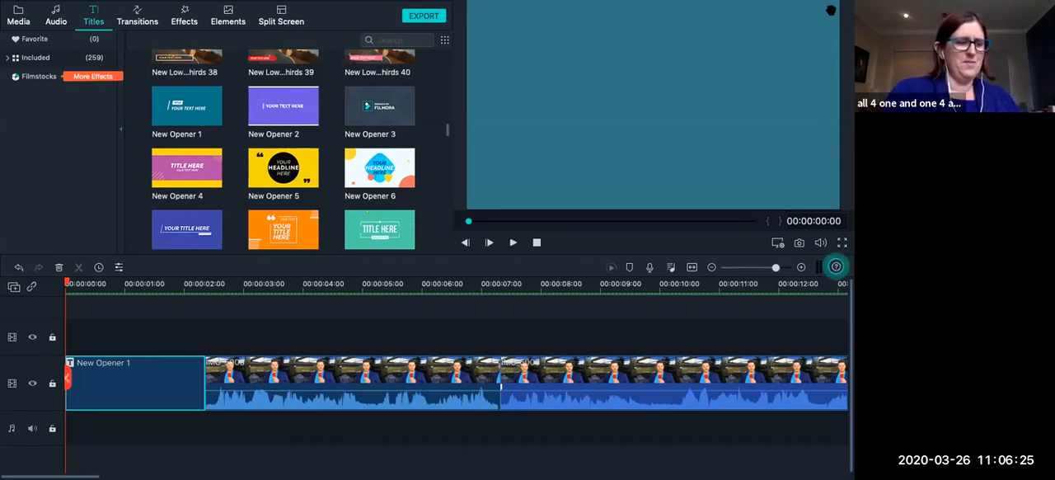
pyautogui.doubleClick(91, 380)
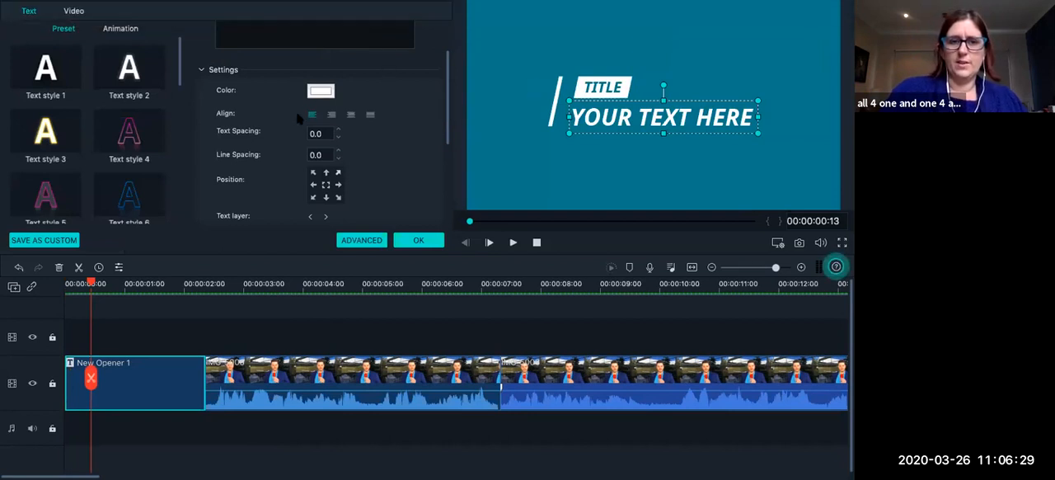
# Replace the YOUR TEXT HERE placeholder in the opener title with the featured person's full name.
pyautogui.scroll(3, 299, 121)
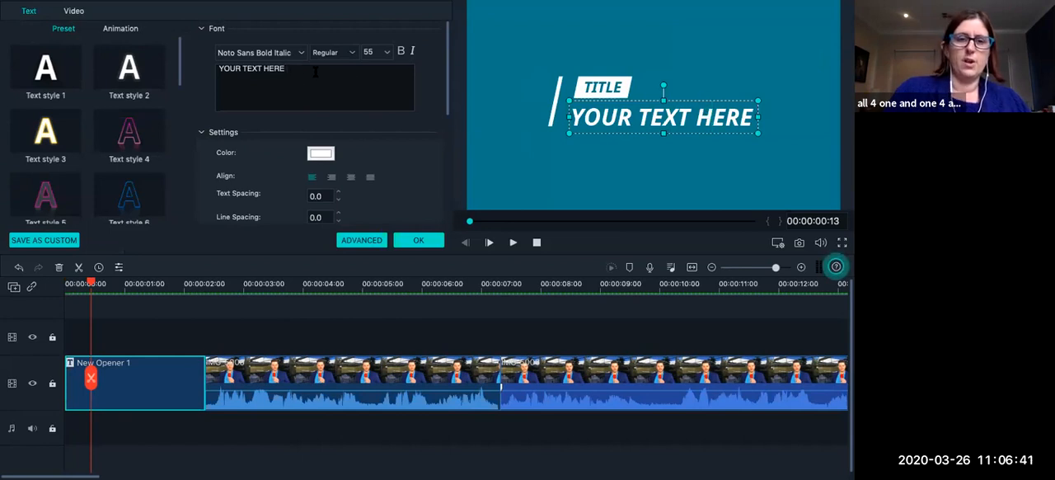
pyautogui.moveTo(314, 72); pyautogui.dragTo(176, 69)
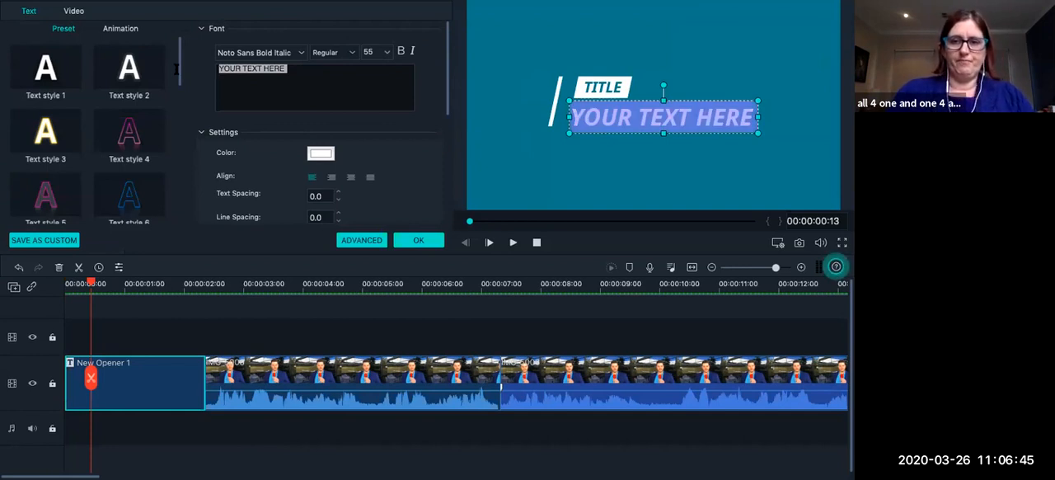
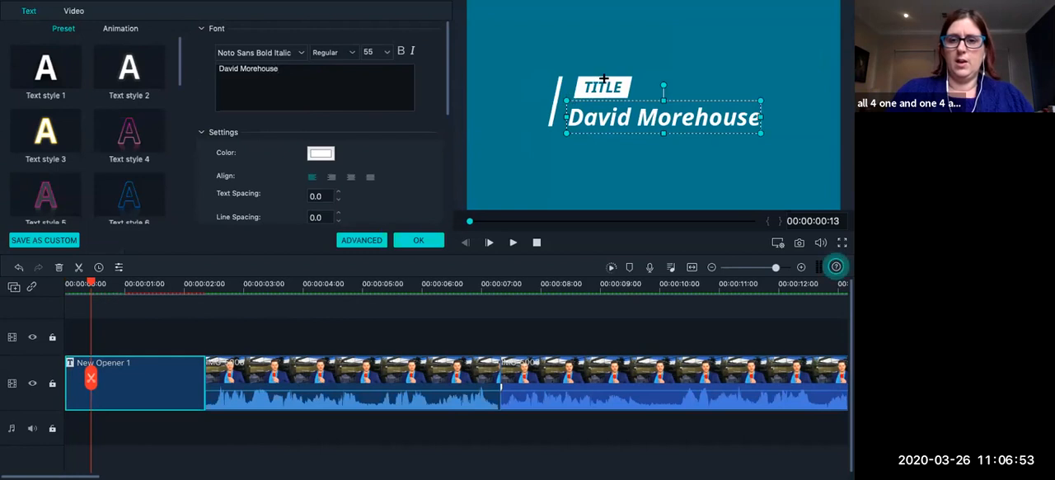
# Replace the TITLE placeholder in the small white label above the name with "Introducing".
pyautogui.click(598, 82)
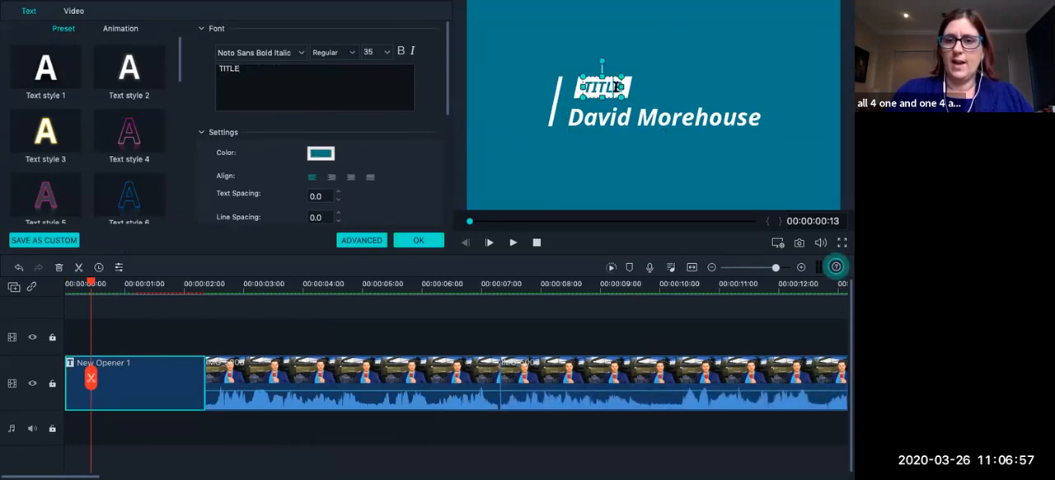
pyautogui.press('BackSpace')
pyautogui.press('BackSpace')
pyautogui.press('BackSpace')
pyautogui.press('BackSpace')
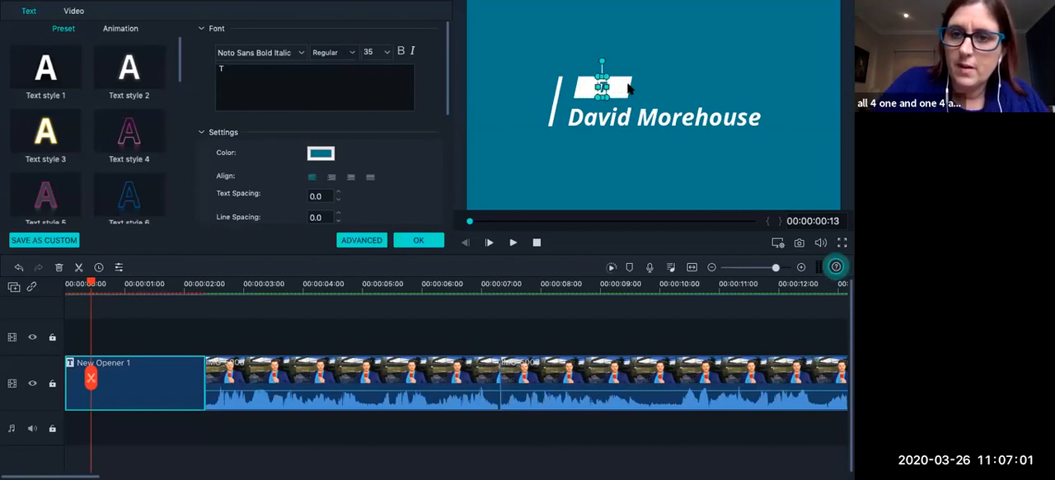
pyautogui.press('BackSpace')
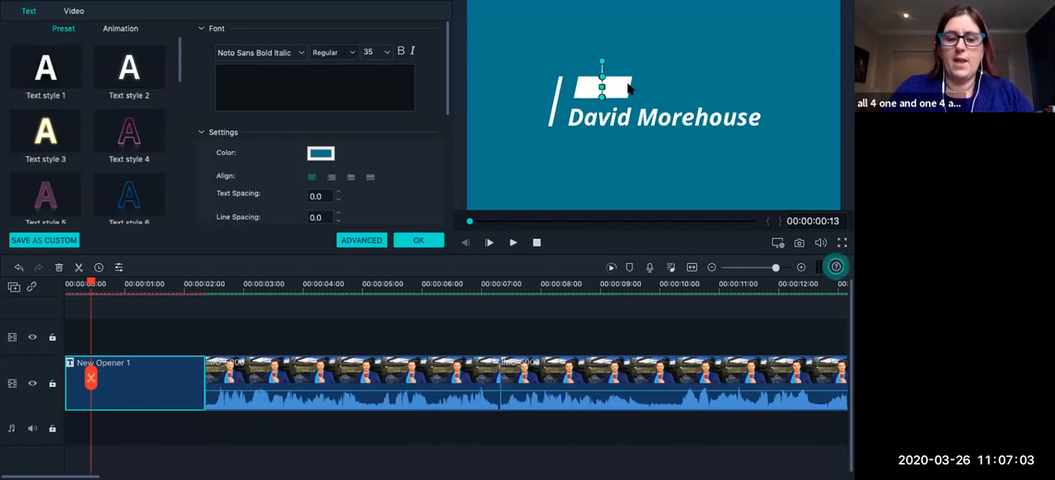
pyautogui.write('Intr')
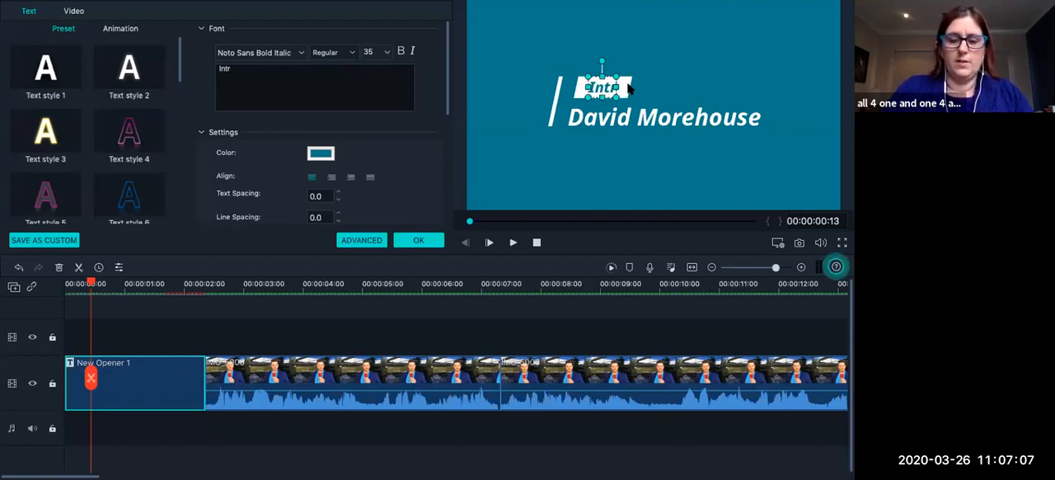
pyautogui.write('oducing')
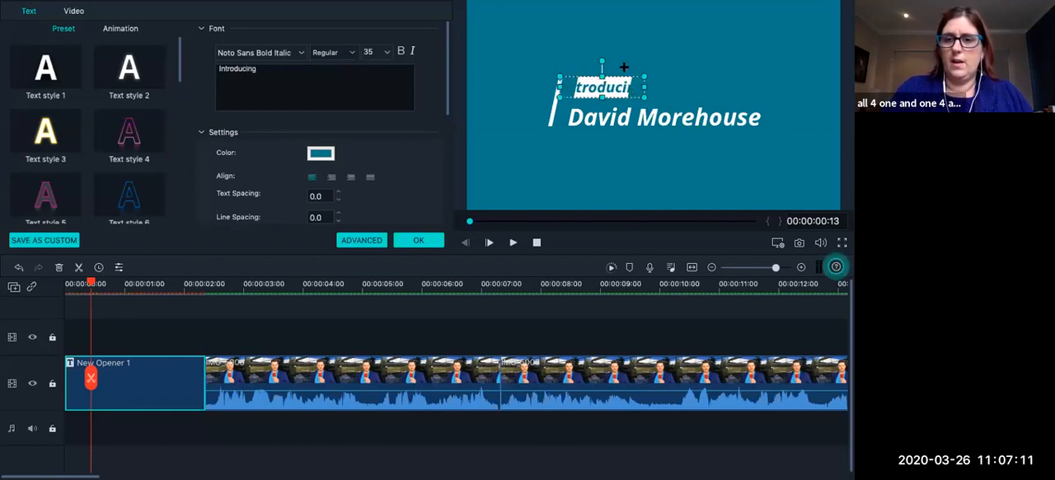
# Select the Introducing text and open the opener's advanced title editor.
pyautogui.click(605, 117)
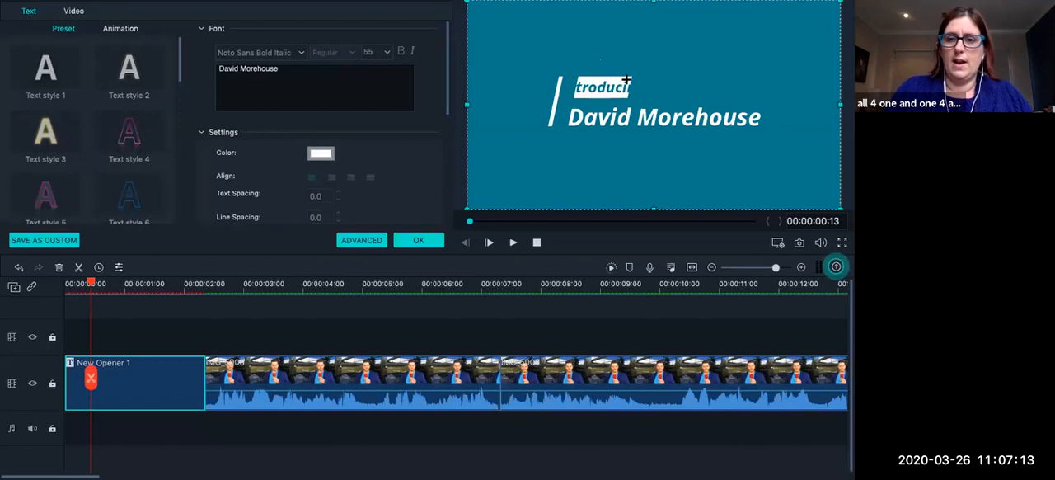
pyautogui.click(627, 85)
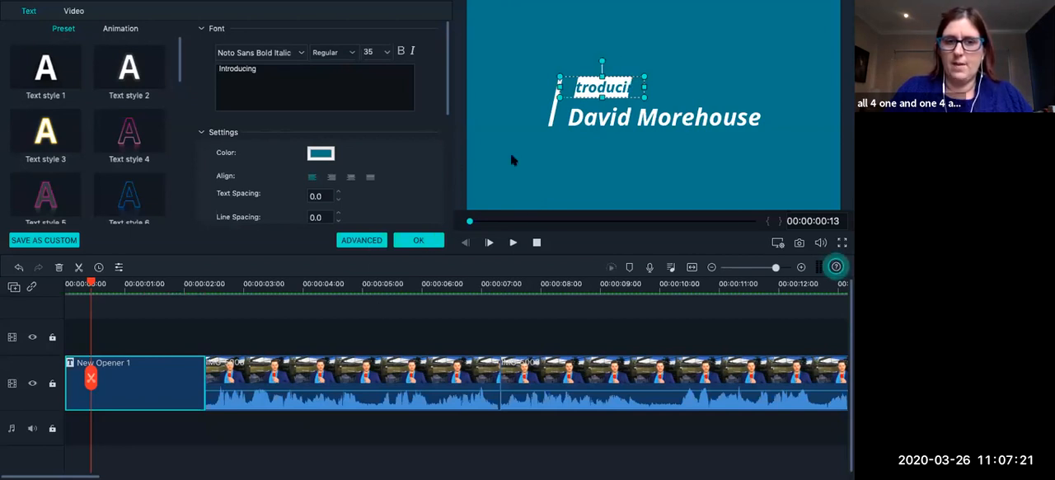
pyautogui.click(363, 240)
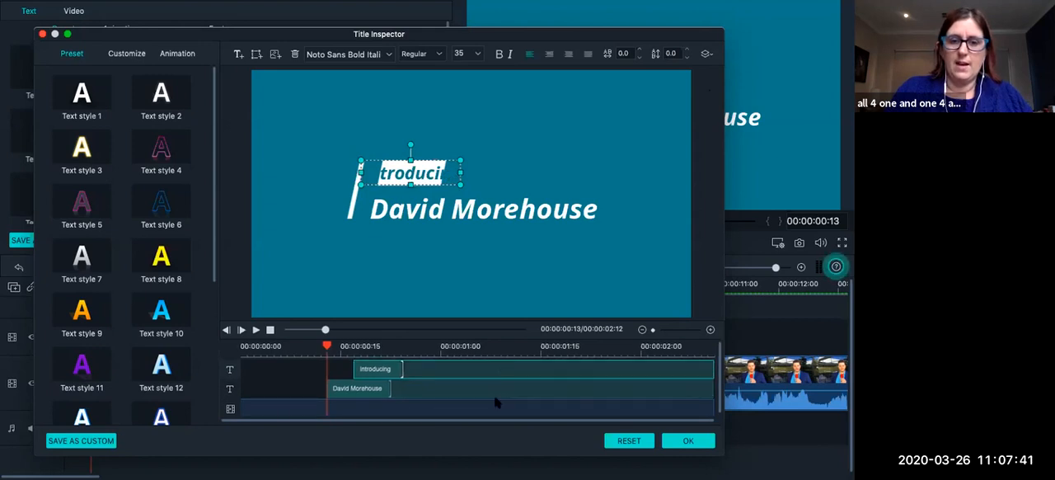
# Preview the title's animation in the Title Inspector and examine its text and background layers.
pyautogui.click(443, 412)
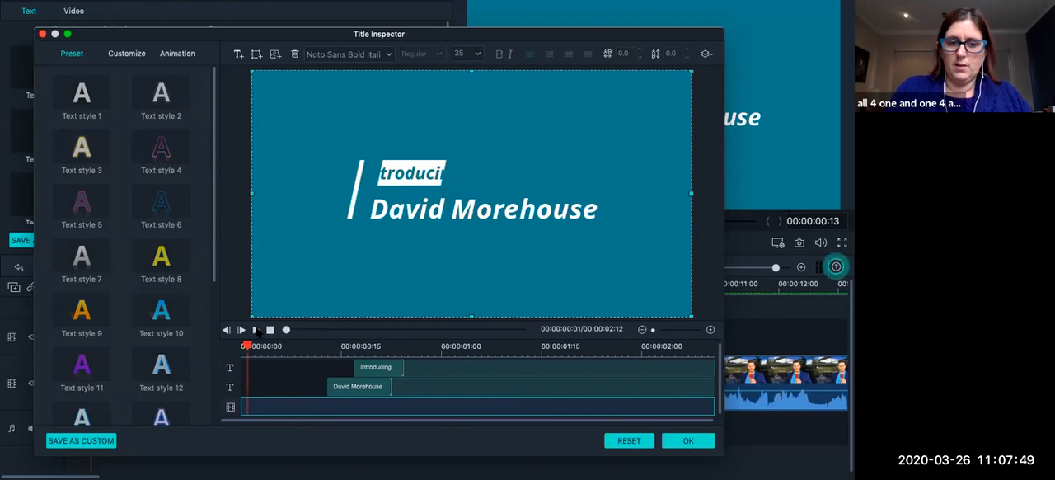
pyautogui.click(256, 330)
pyautogui.click(349, 404)
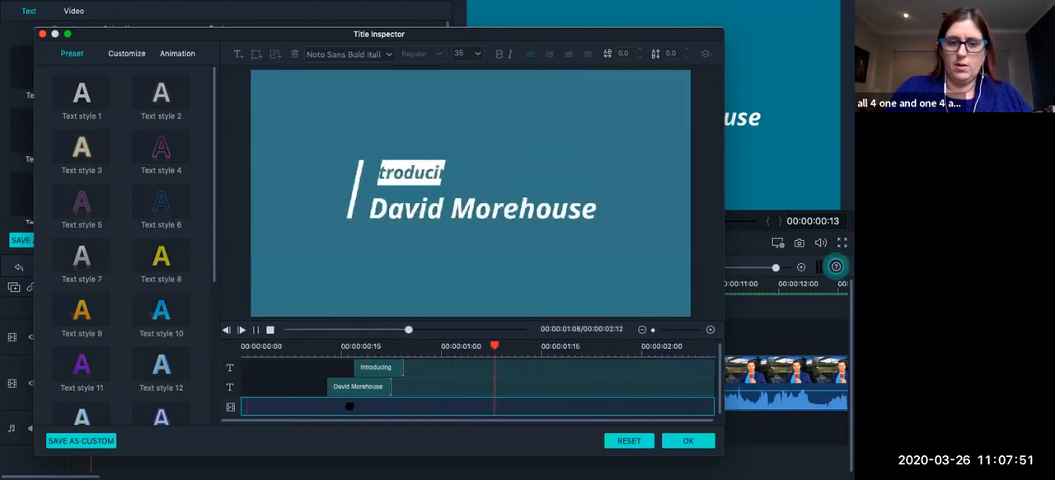
pyautogui.click(380, 382)
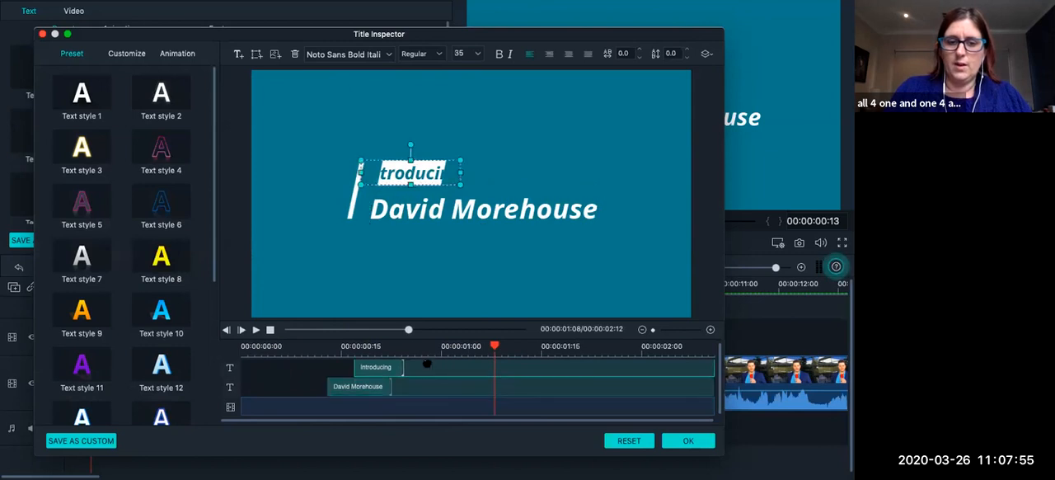
pyautogui.click(354, 408)
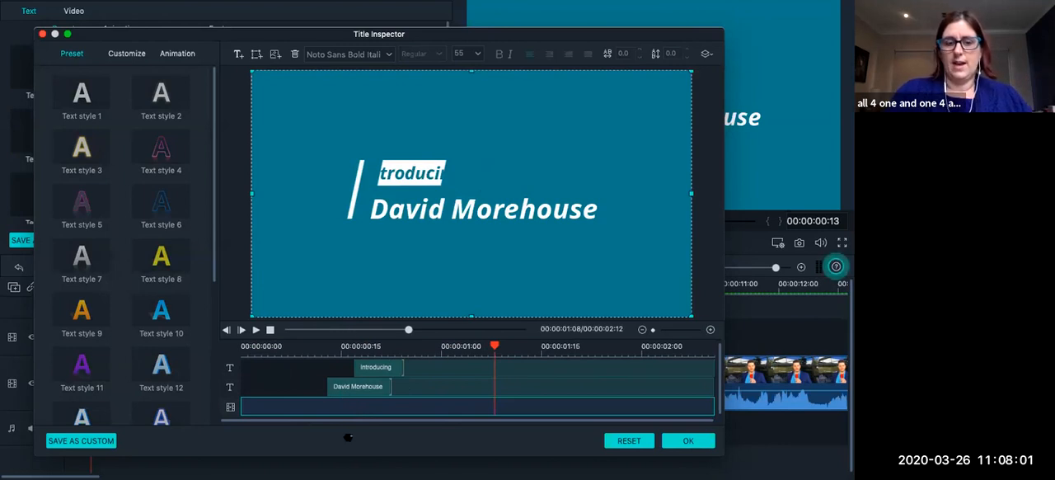
pyautogui.click(321, 347)
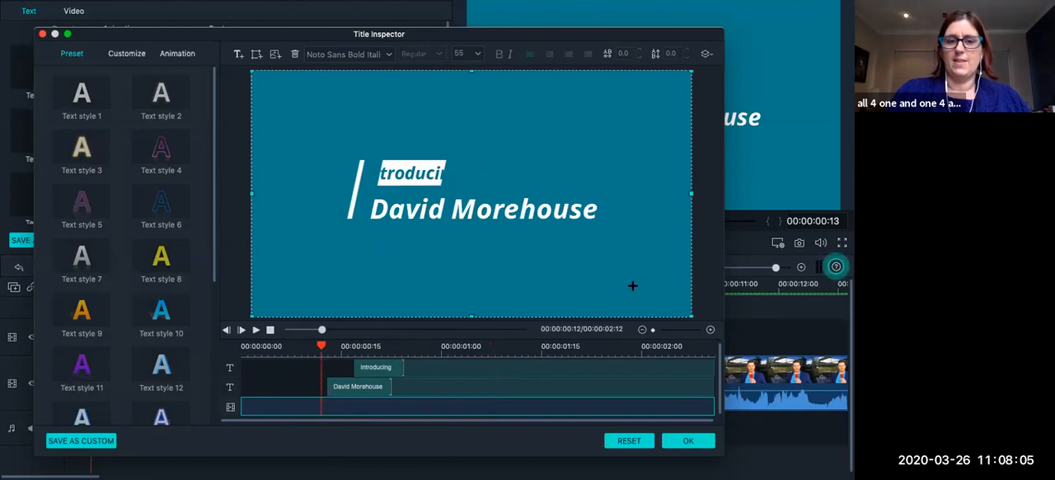
# Set the fill colour of the Introducing text to black and preview the title from its start.
pyautogui.click(427, 174)
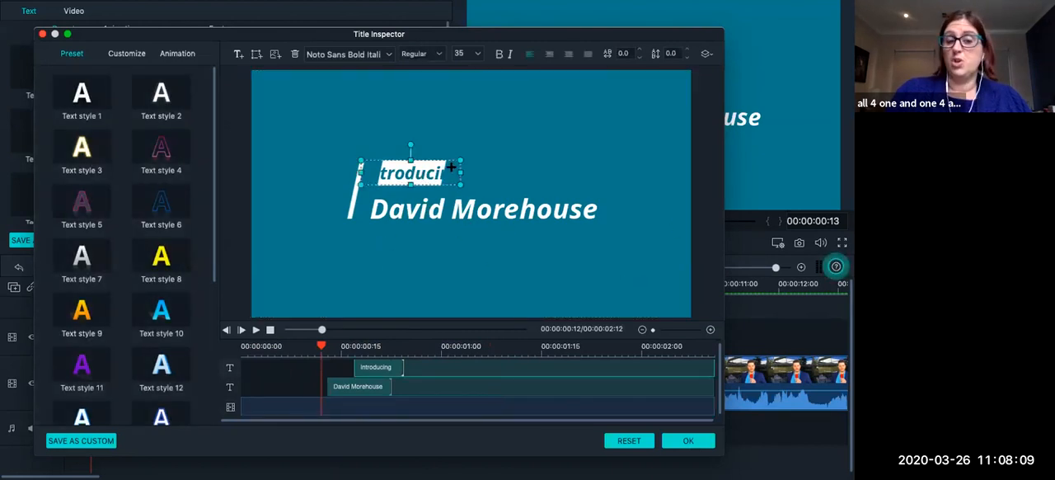
pyautogui.click(126, 53)
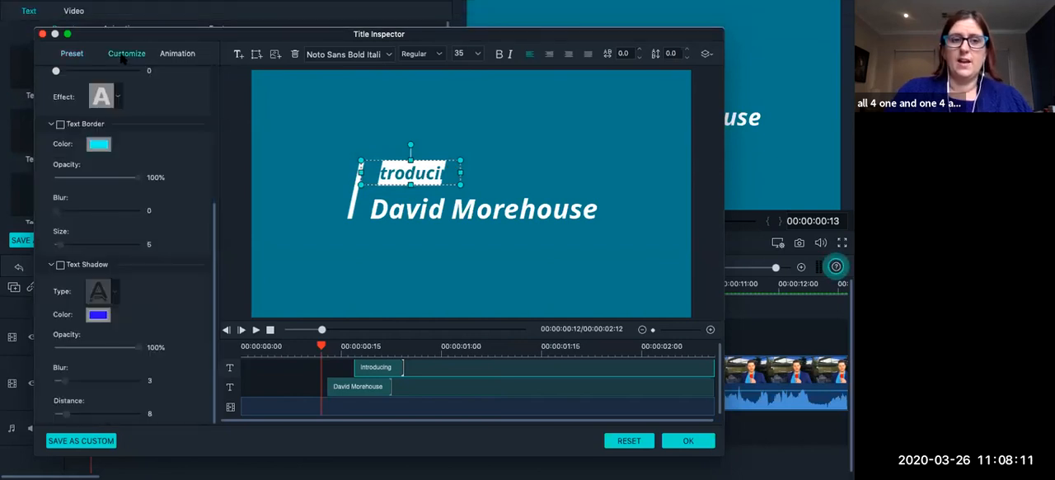
pyautogui.scroll(4, 139, 181)
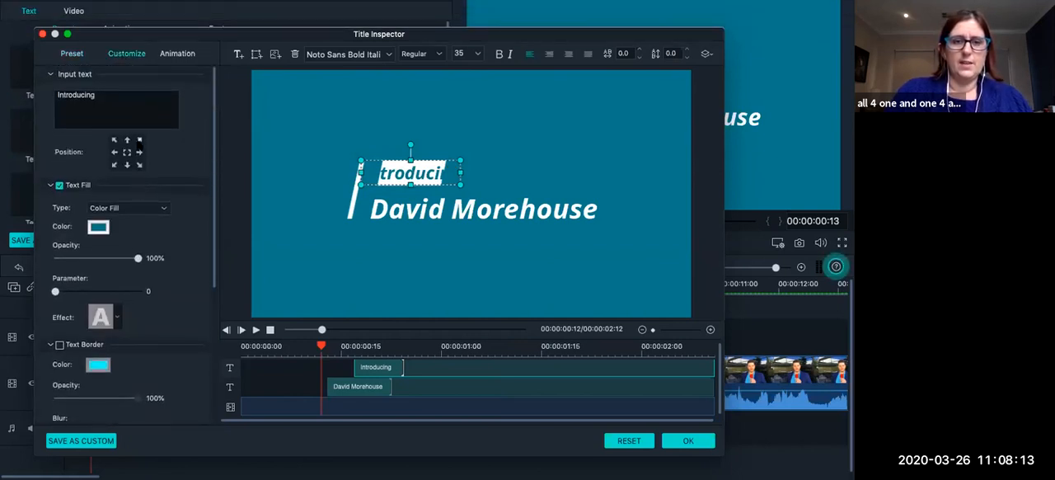
pyautogui.click(99, 227)
pyautogui.click(128, 441)
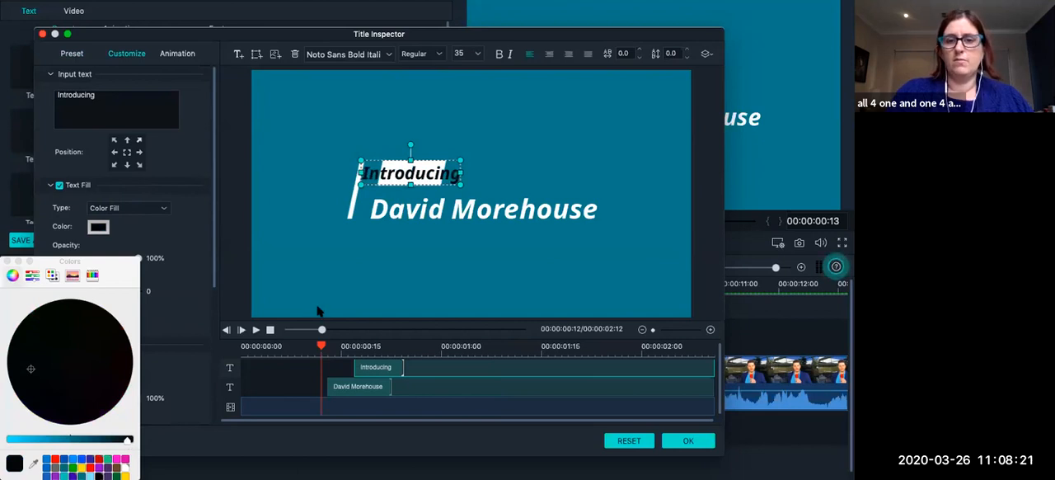
pyautogui.moveTo(322, 347); pyautogui.dragTo(245, 342)
pyautogui.click(256, 329)
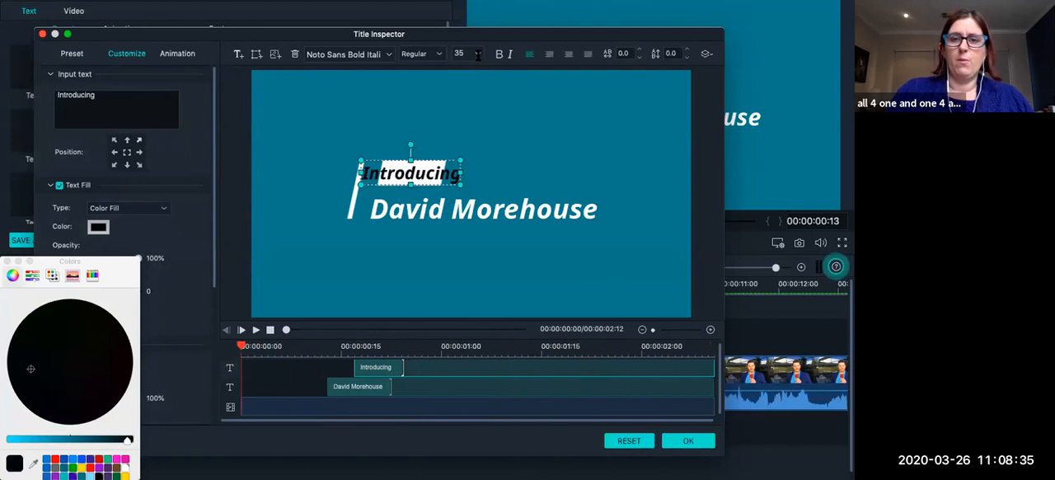
# Set the Introducing text to size 24 in the Open Sans font so it fits its white label.
pyautogui.click(477, 54)
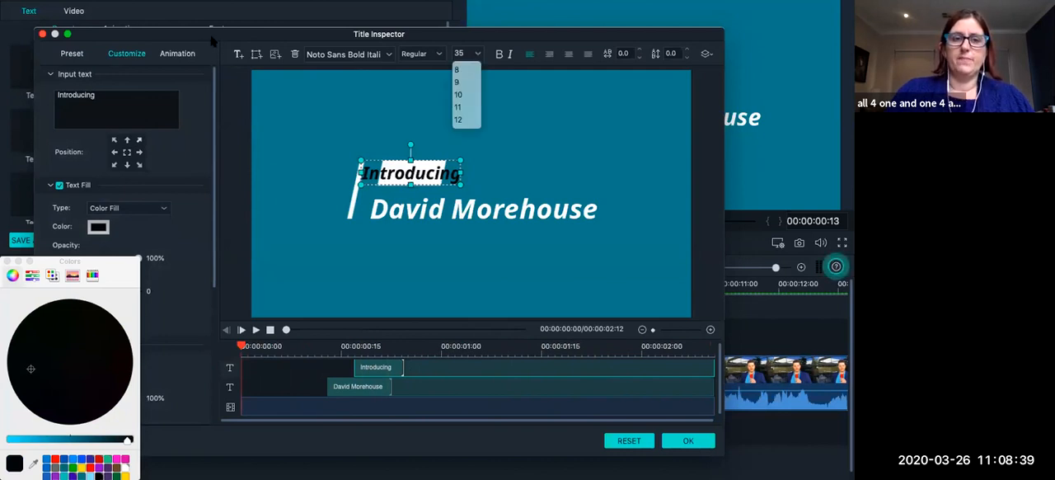
pyautogui.click(480, 54)
pyautogui.click(479, 54)
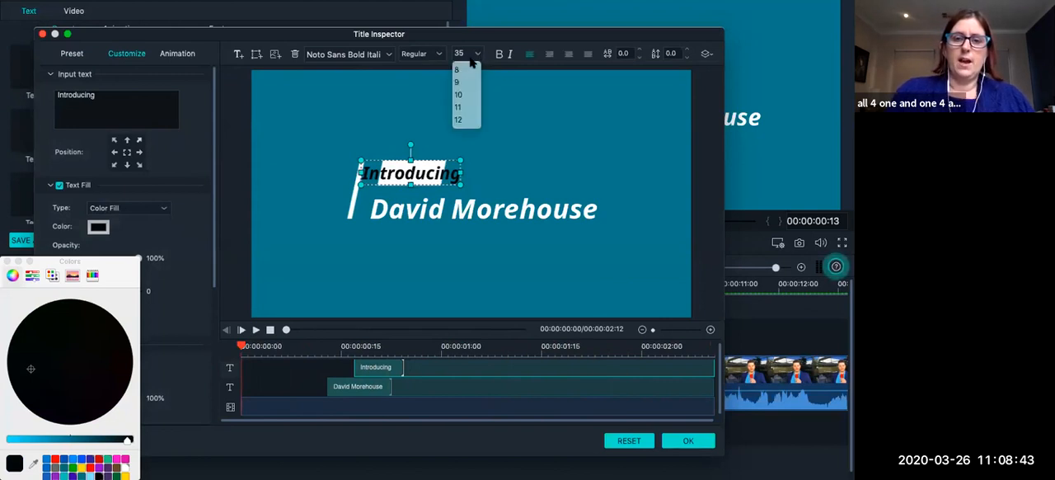
pyautogui.scroll(-3, 460, 110)
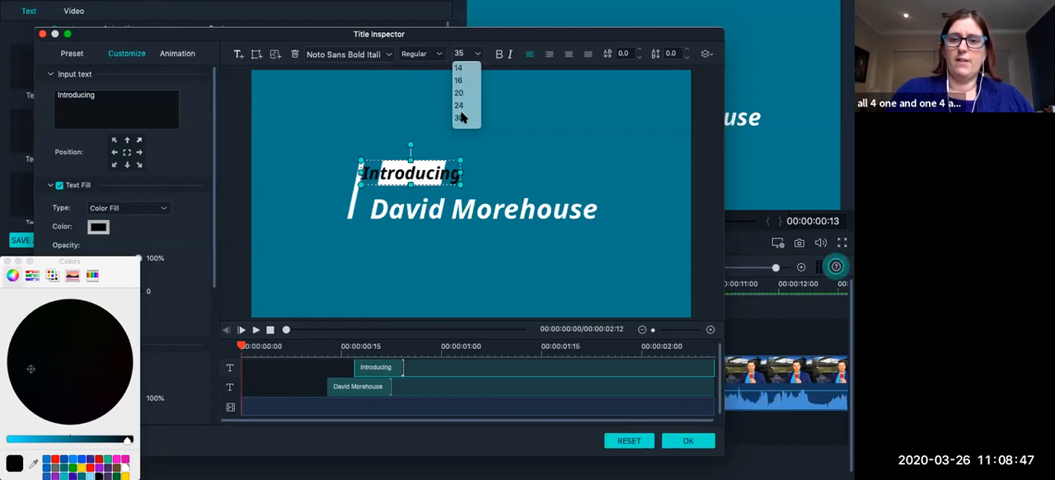
pyautogui.click(462, 110)
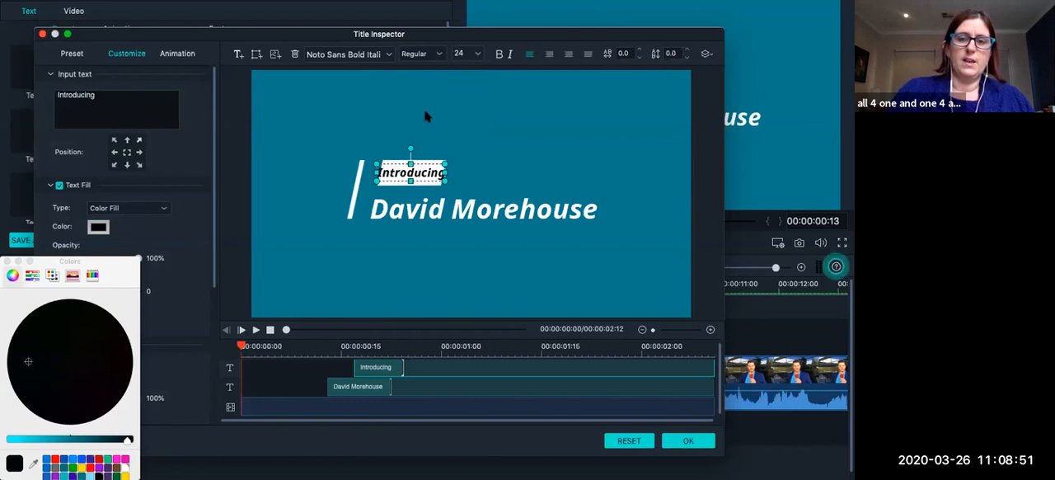
pyautogui.click(388, 56)
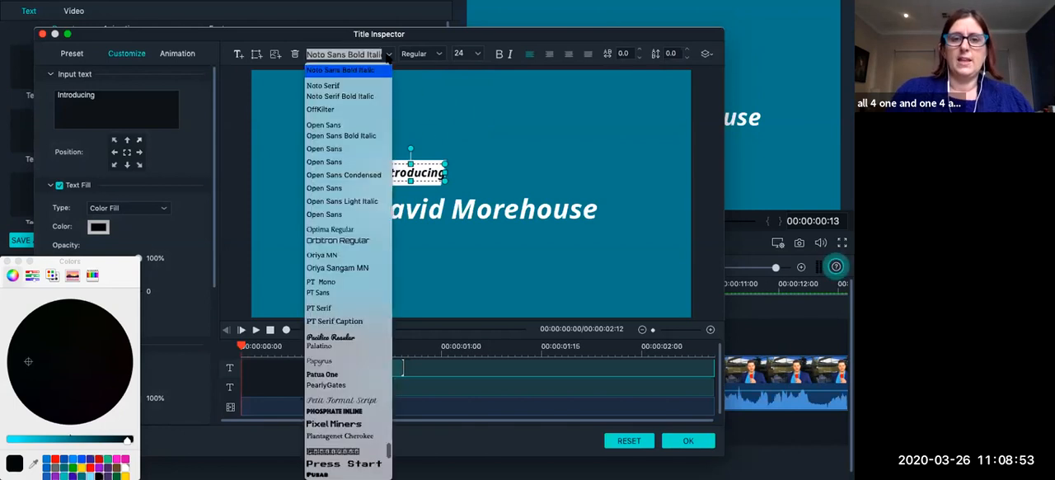
pyautogui.click(342, 123)
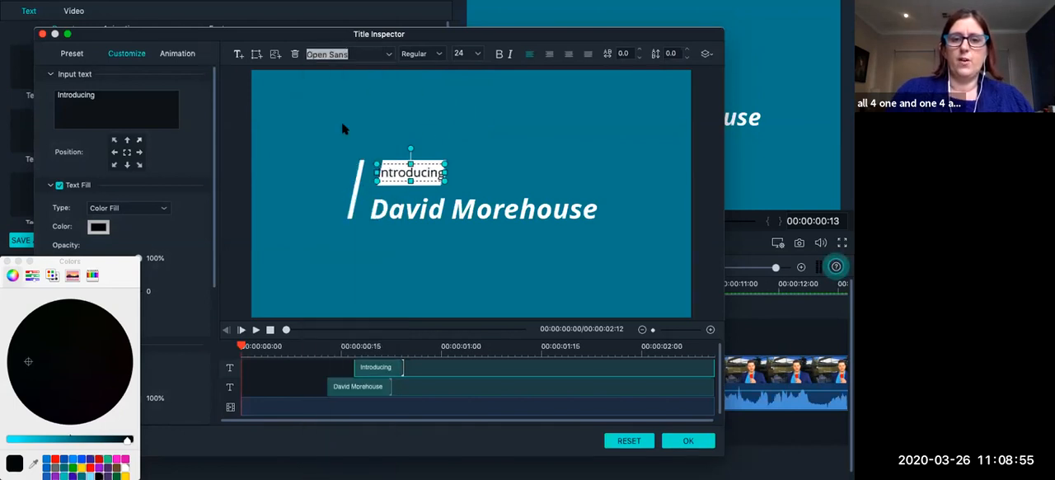
# Set the name text below the Introducing label to the Palatino font at size 60.
pyautogui.click(442, 216)
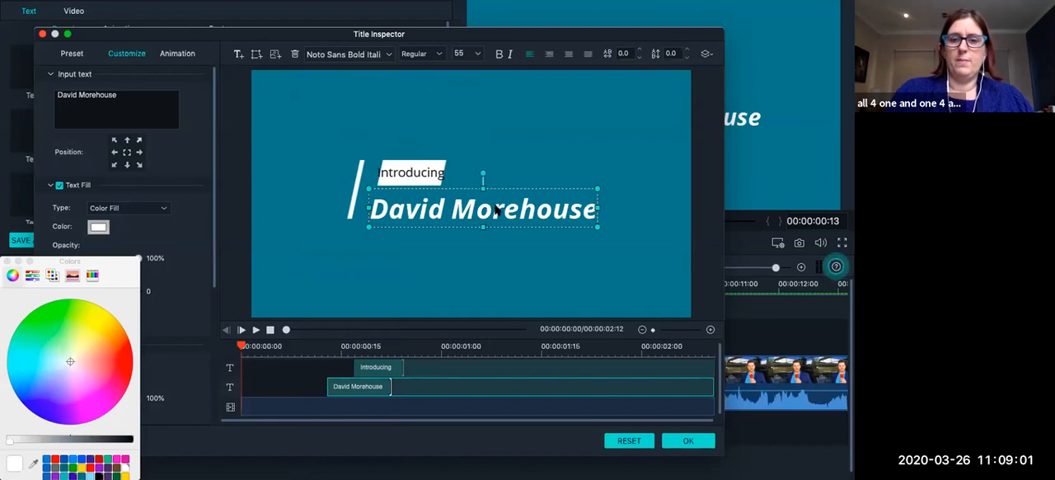
pyautogui.moveTo(136, 99); pyautogui.dragTo(27, 83)
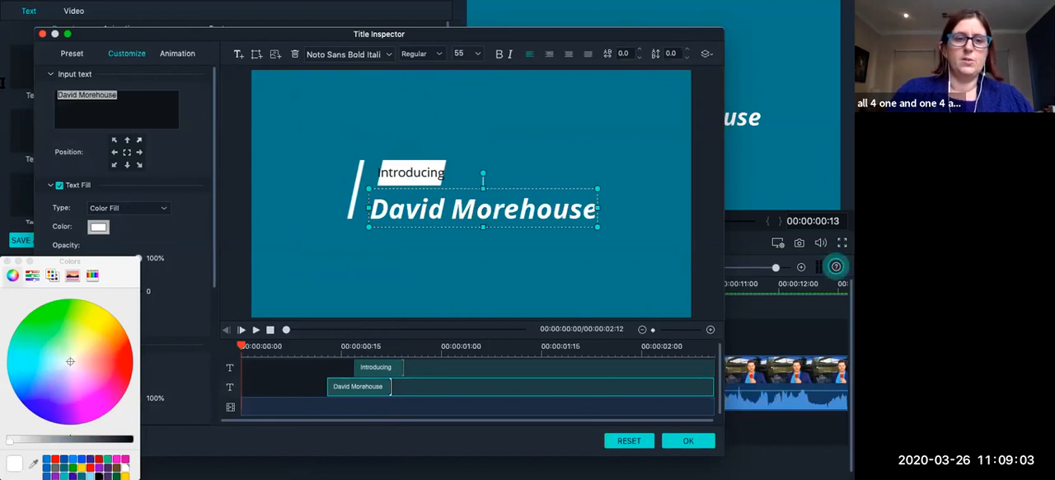
pyautogui.click(386, 54)
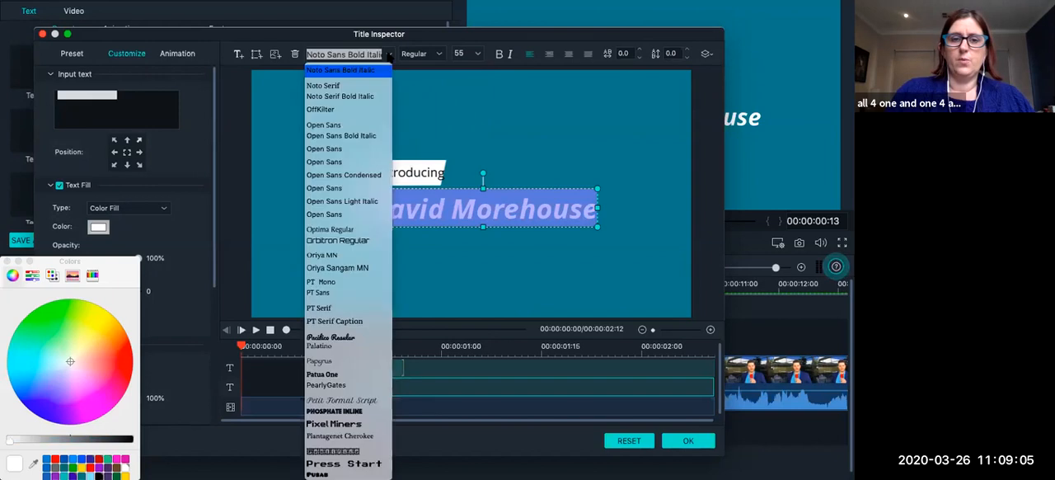
pyautogui.click(338, 345)
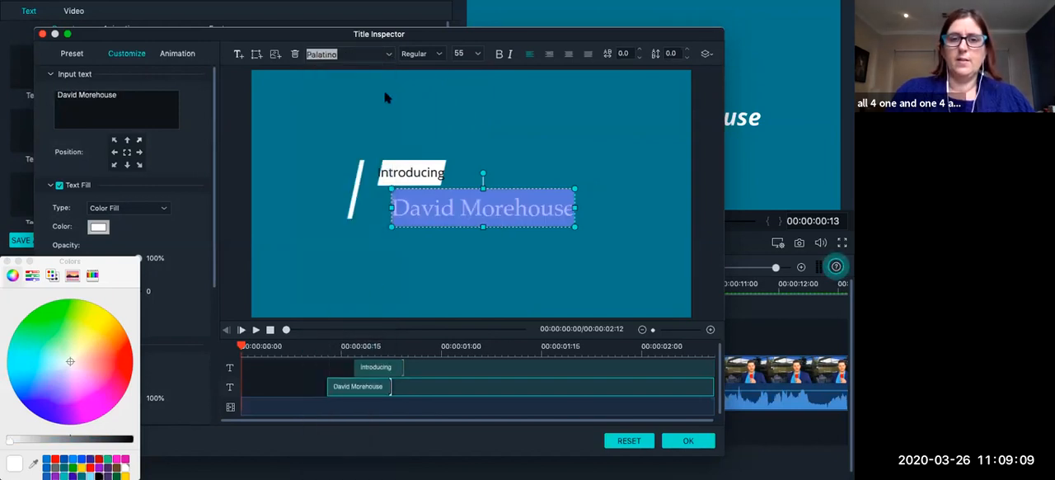
pyautogui.click(477, 54)
pyautogui.scroll(-8, 468, 106)
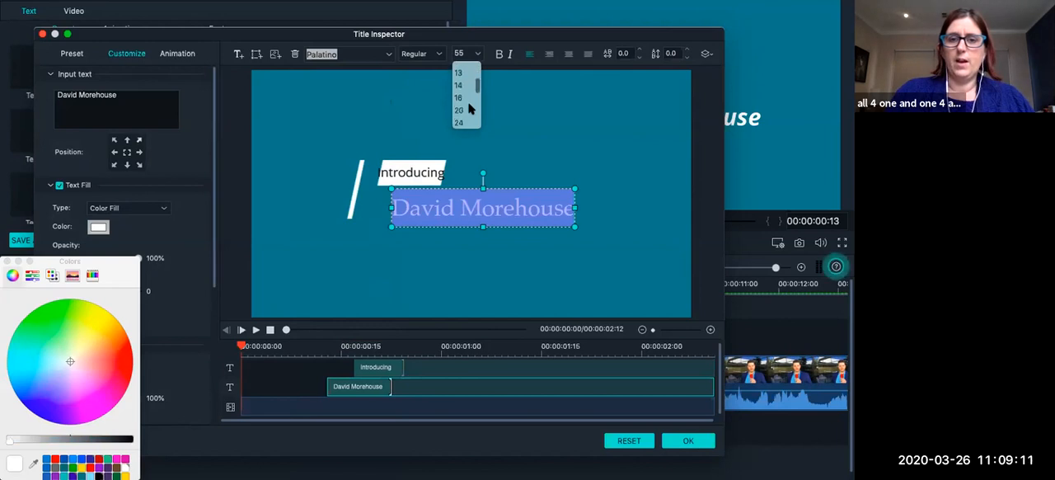
pyautogui.click(460, 122)
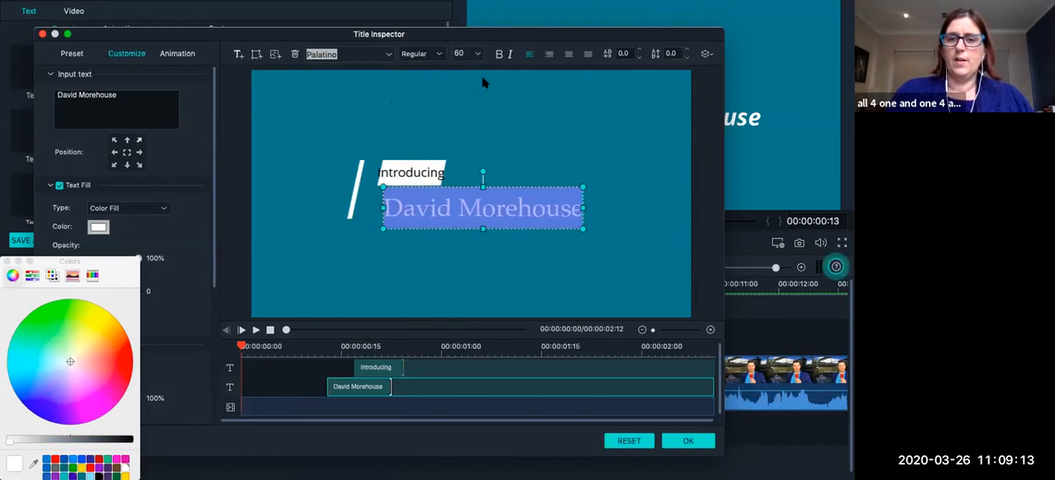
# Make the name text bold and change its fill colour to dark blue-violet at 100% opacity.
pyautogui.click(500, 55)
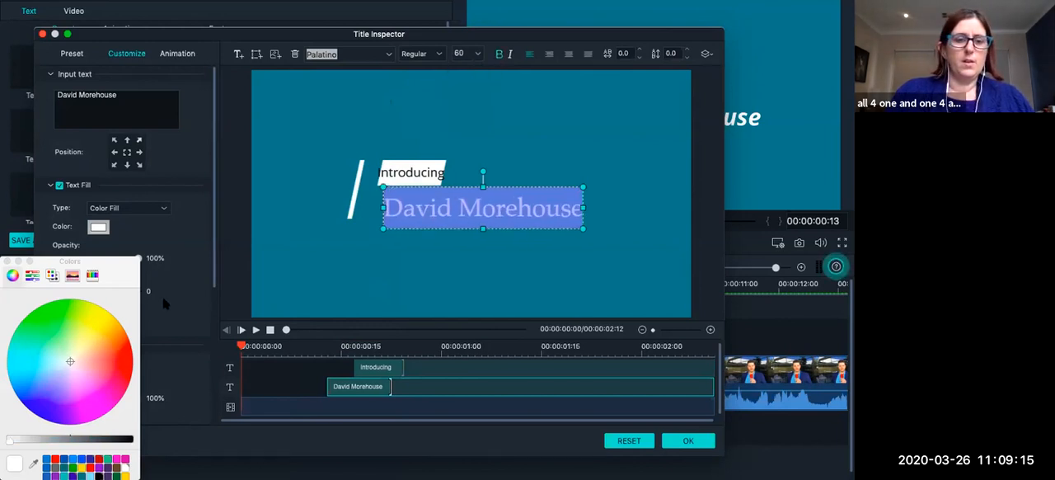
pyautogui.moveTo(124, 276); pyautogui.dragTo(203, 123)
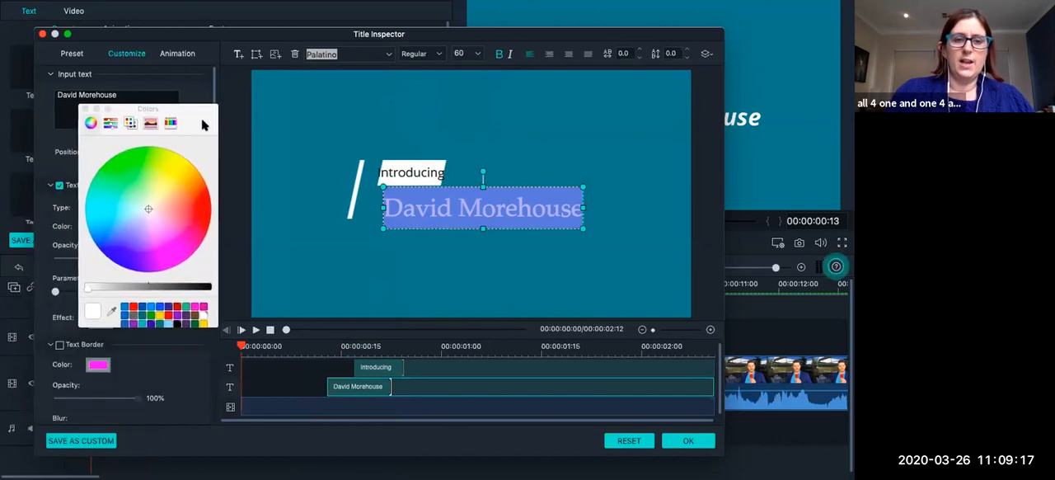
pyautogui.click(168, 311)
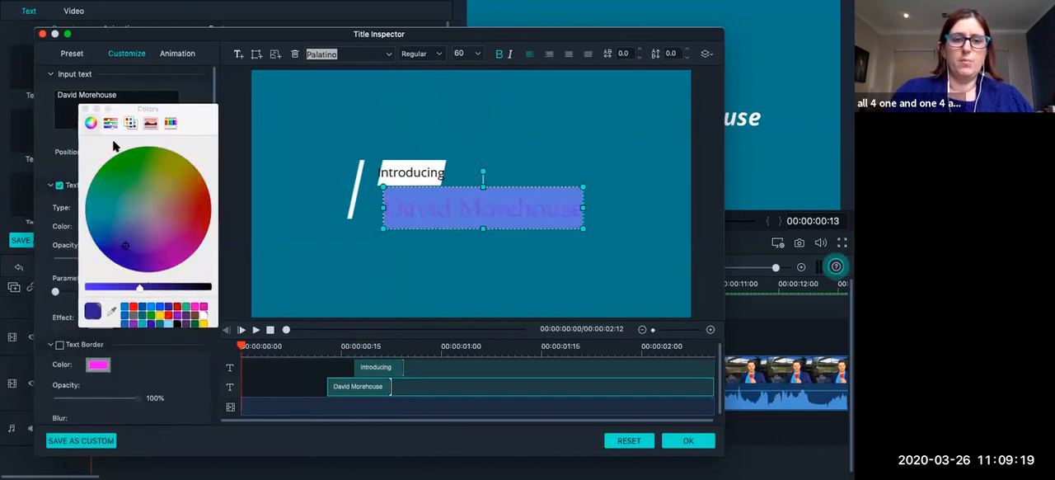
pyautogui.click(87, 108)
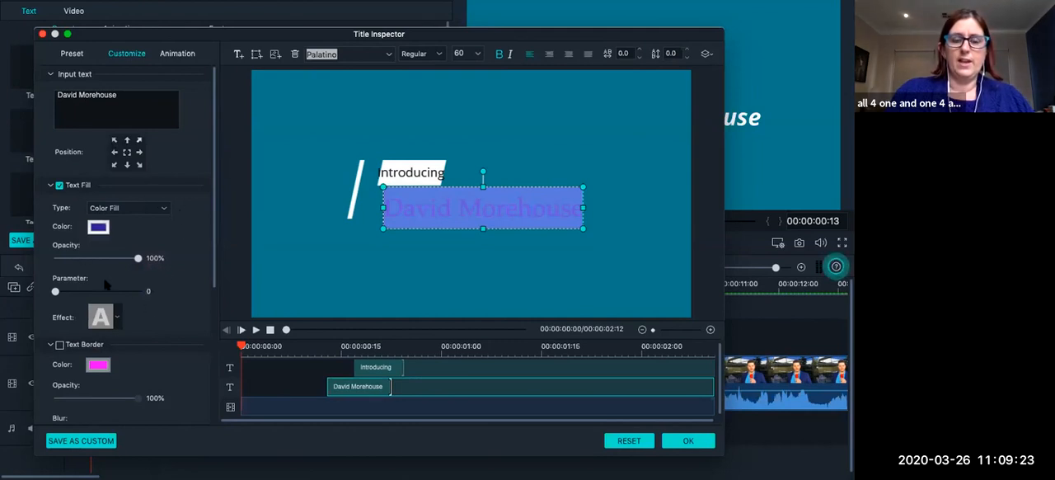
pyautogui.scroll(-2, 114, 290)
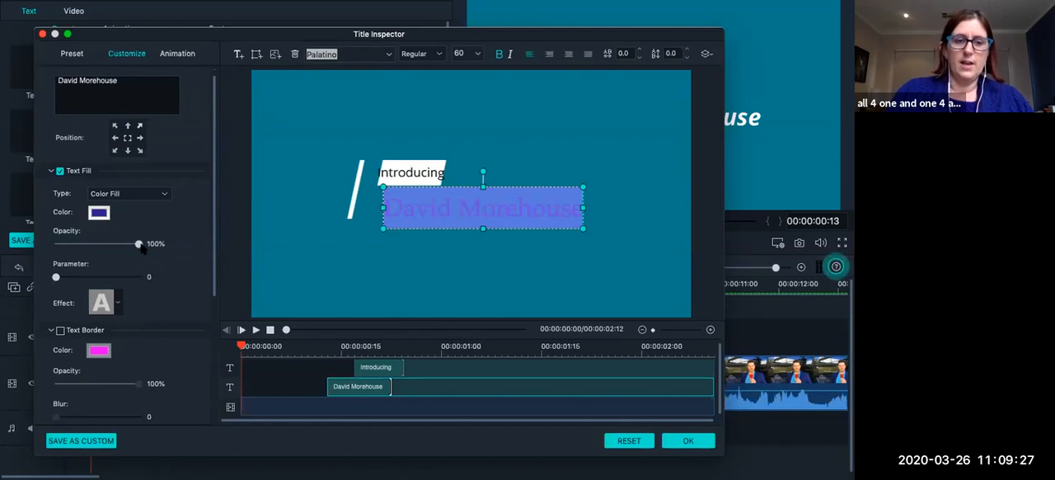
pyautogui.moveTo(138, 245)
pyautogui.mouseDown()
pyautogui.moveTo(105, 250)
pyautogui.moveTo(156, 242)
pyautogui.mouseUp()
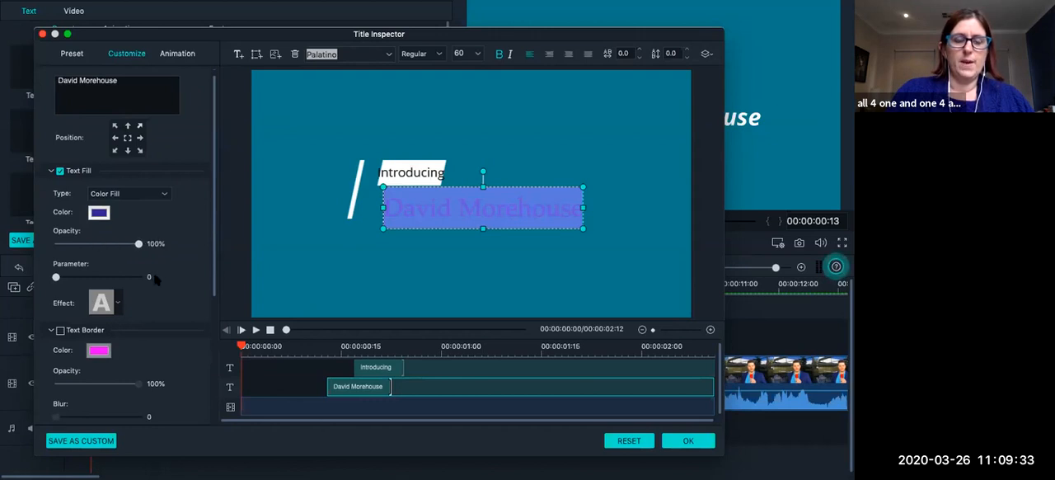
# Enable the text border on the name text, with white as its colour and a size of 2.
pyautogui.scroll(-2, 157, 280)
pyautogui.scroll(-2, 155, 279)
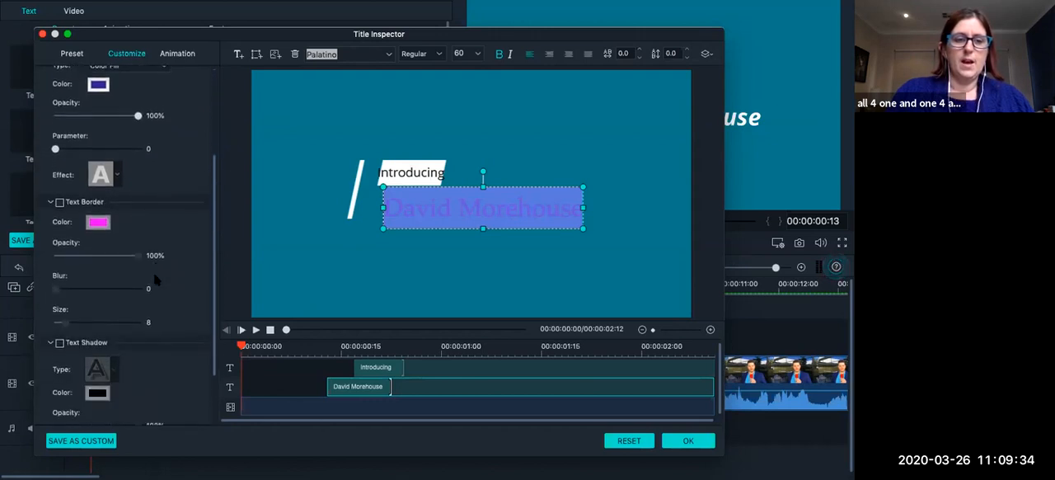
pyautogui.click(60, 198)
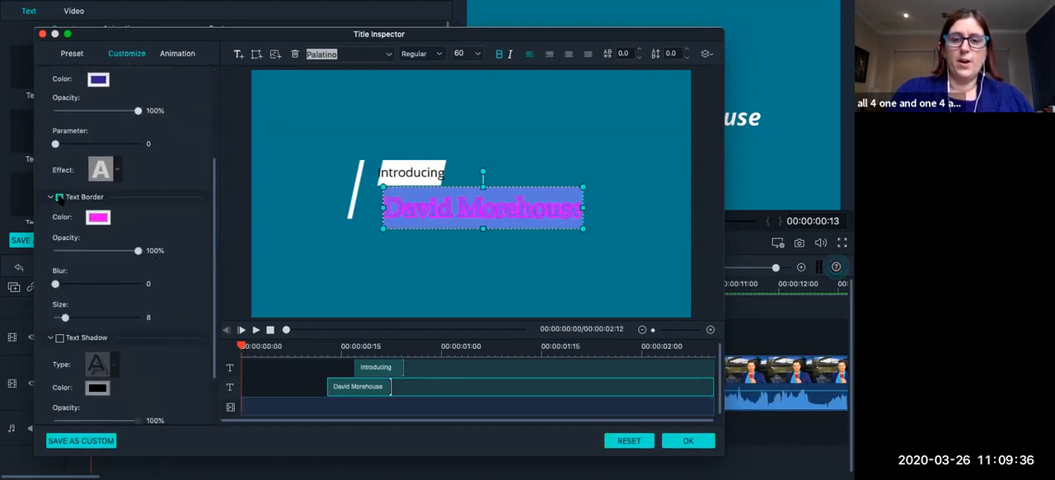
pyautogui.click(98, 217)
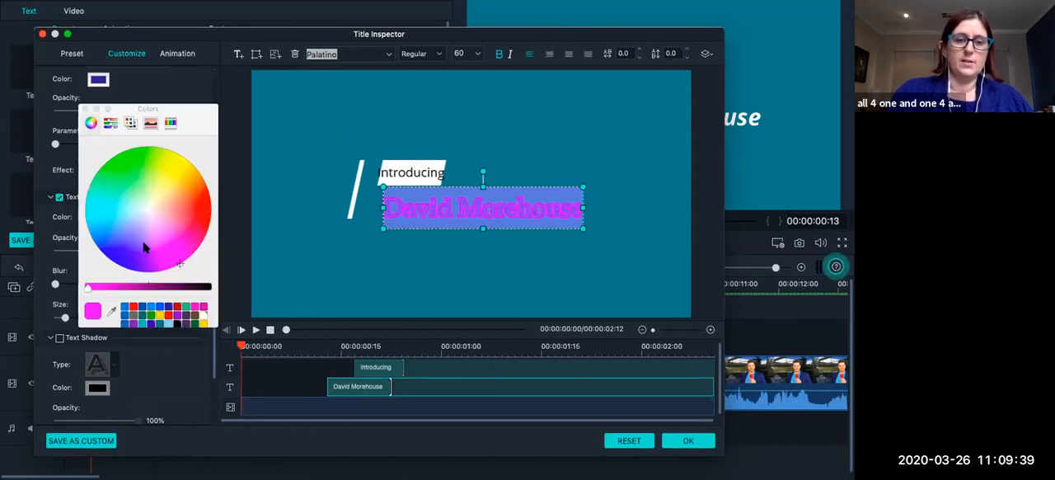
pyautogui.click(202, 317)
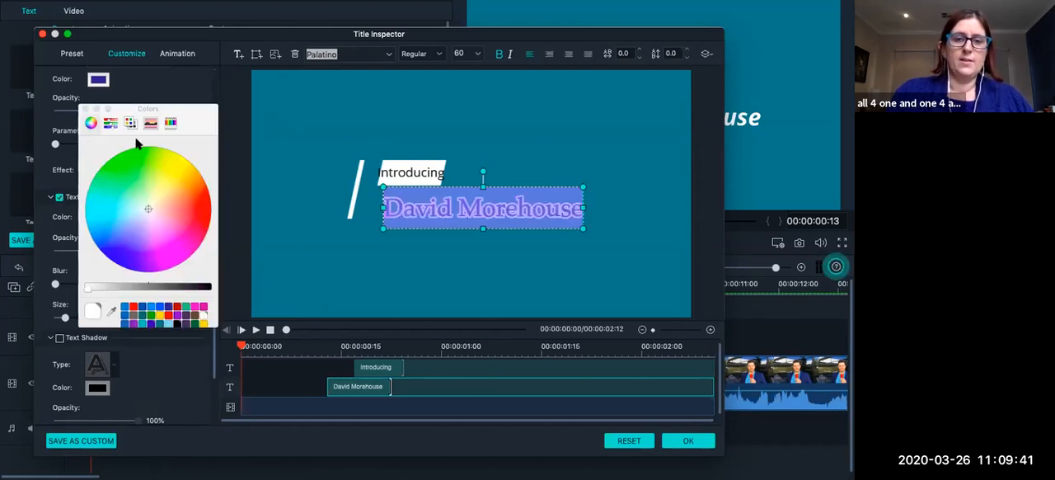
pyautogui.click(85, 108)
pyautogui.scroll(-1, 167, 314)
pyautogui.scroll(-1, 167, 314)
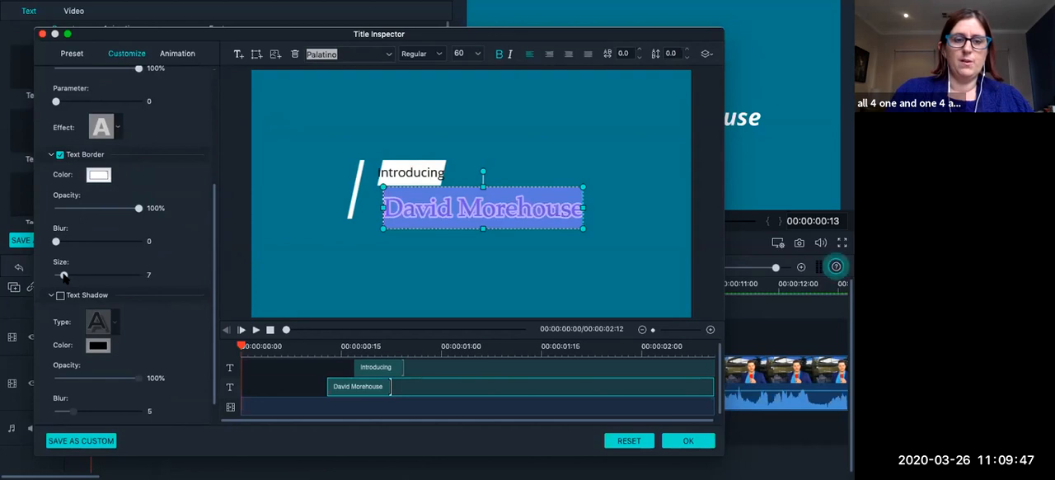
pyautogui.moveTo(62, 275); pyautogui.dragTo(55, 274)
pyautogui.click(318, 228)
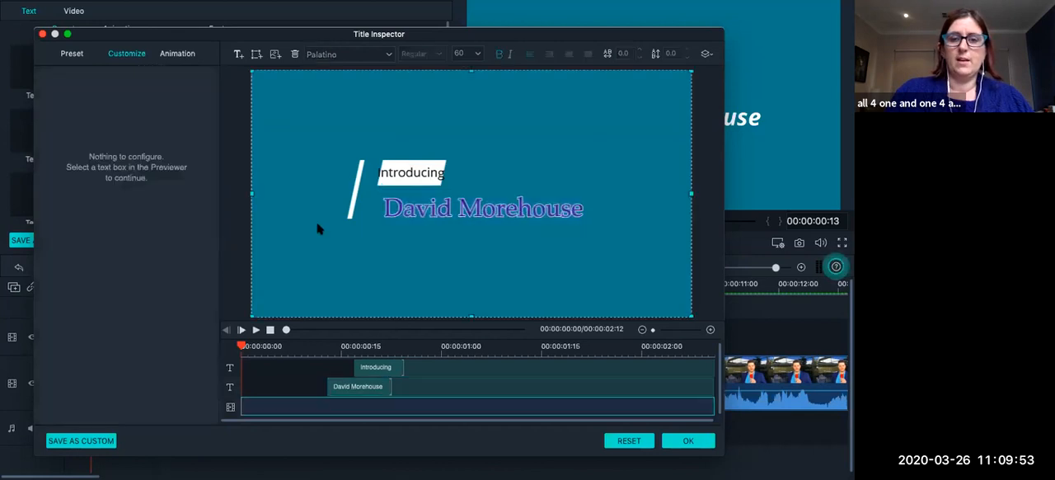
# Move the name text slightly down and left so it lines up with the Introducing label above.
pyautogui.click(452, 211)
pyautogui.click(533, 188)
pyautogui.moveTo(497, 206)
pyautogui.mouseDown()
pyautogui.moveTo(491, 198)
pyautogui.moveTo(487, 208)
pyautogui.mouseUp()
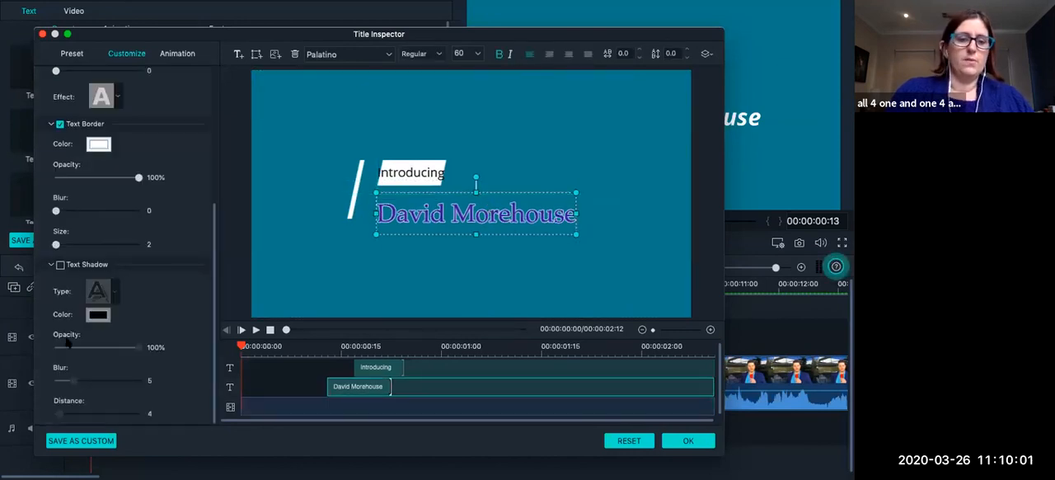
# Enable the text shadow on the name text with its default black colour.
pyautogui.click(59, 265)
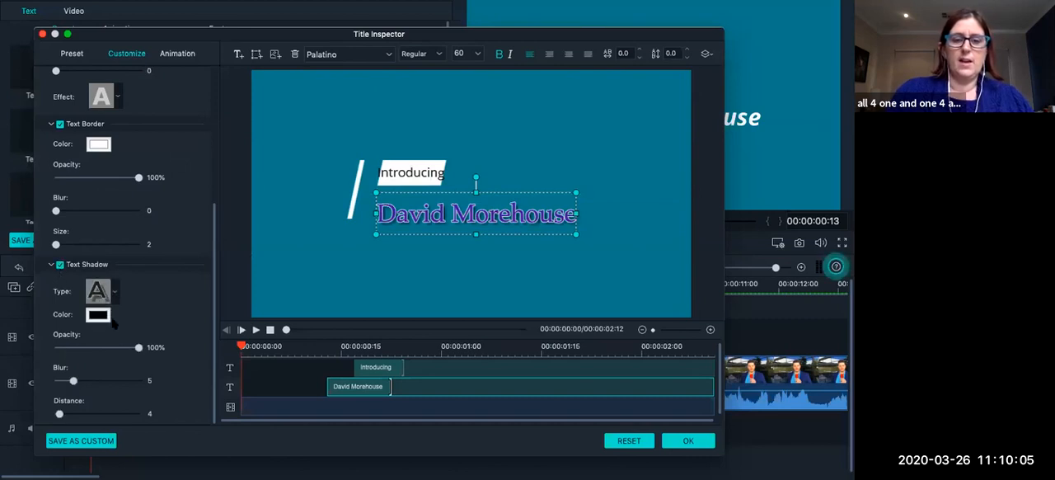
pyautogui.scroll(5, 124, 334)
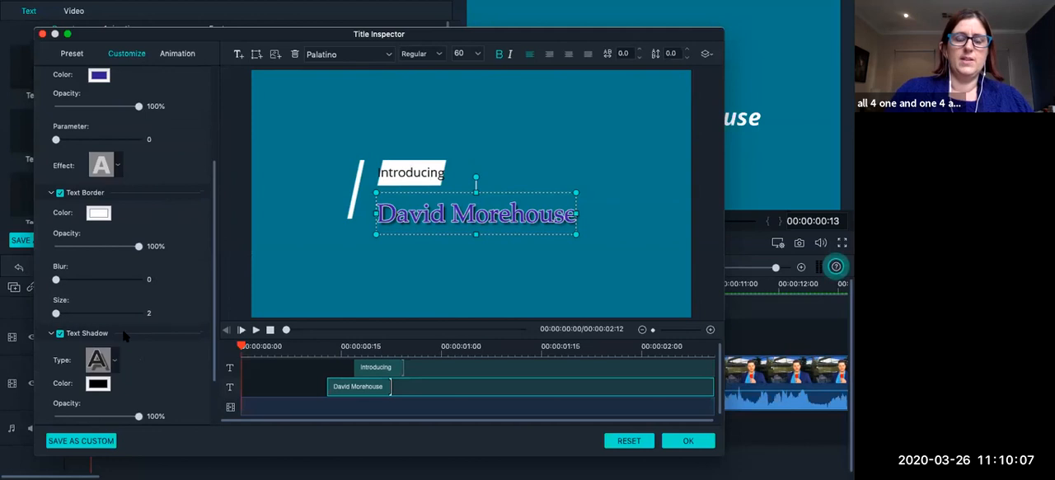
pyautogui.scroll(3, 124, 334)
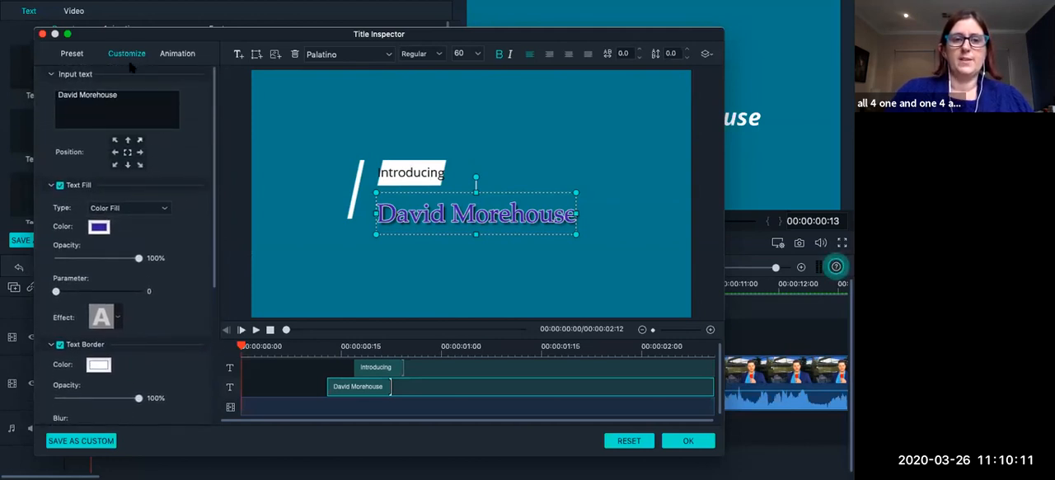
# Apply the Type Writer animation to the name text.
pyautogui.click(174, 55)
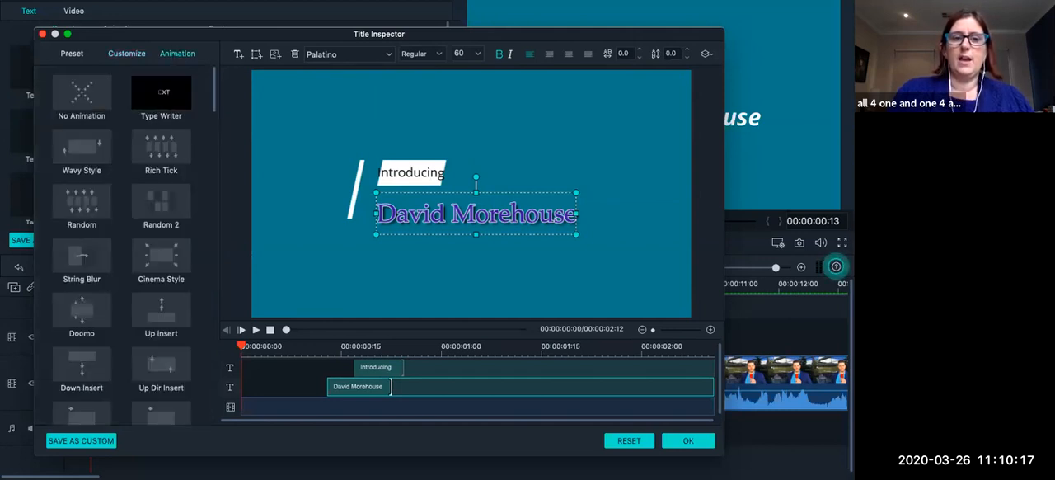
pyautogui.click(165, 102)
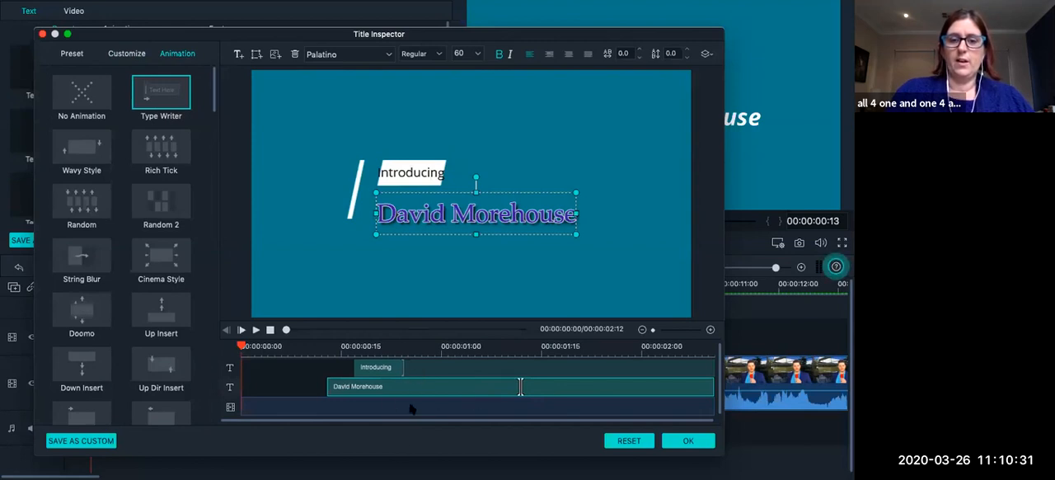
pyautogui.click(461, 371)
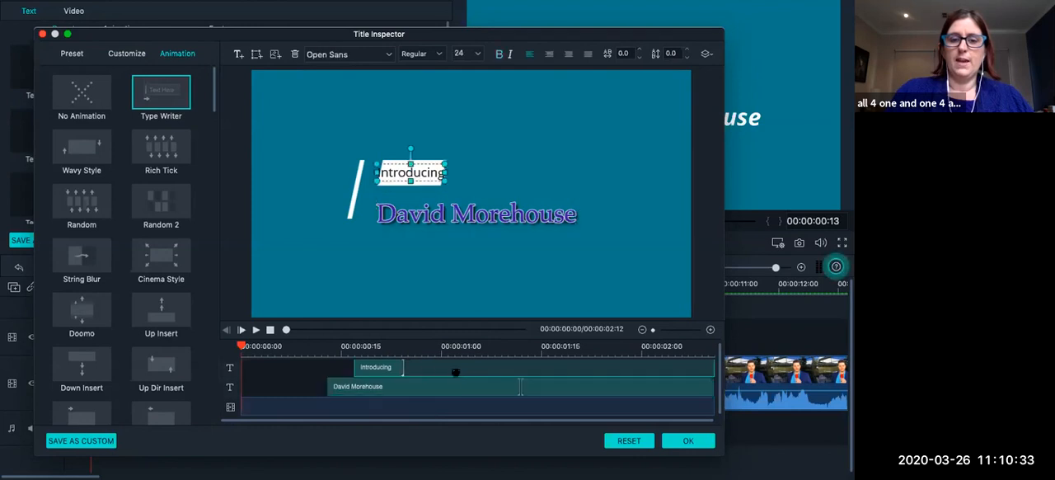
pyautogui.click(352, 390)
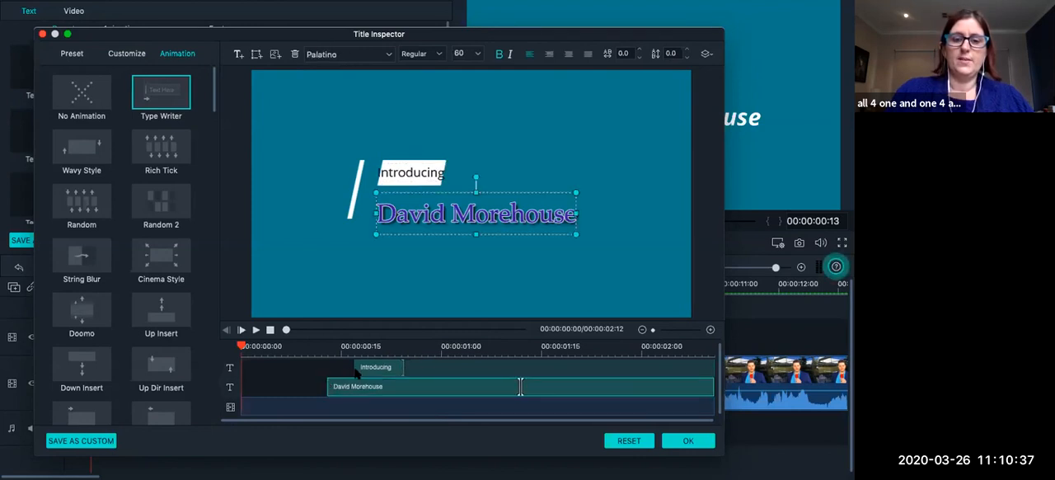
# Make the Introducing layer start at about 00:00:00:04 and the name layer at about 00:00:00:11 in the title timeline.
pyautogui.click(357, 371)
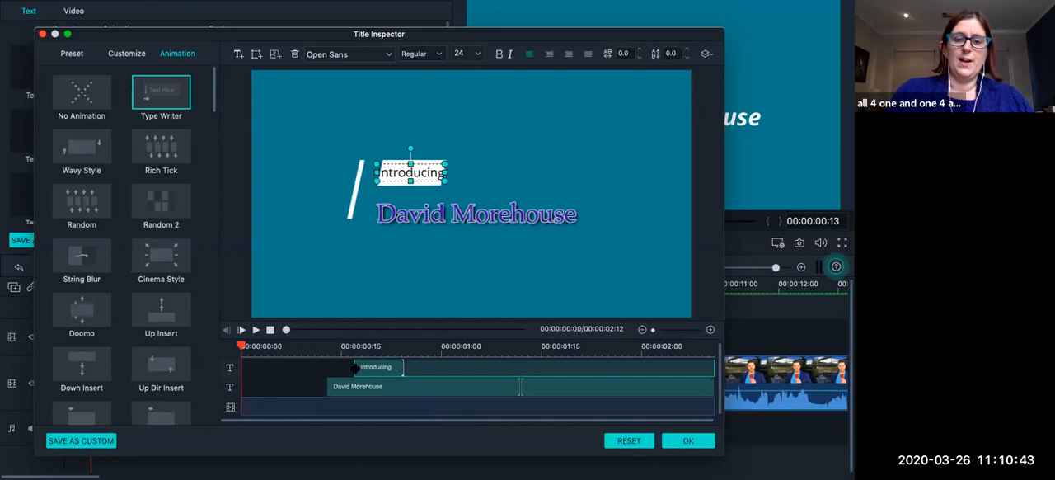
pyautogui.moveTo(355, 368); pyautogui.dragTo(262, 373)
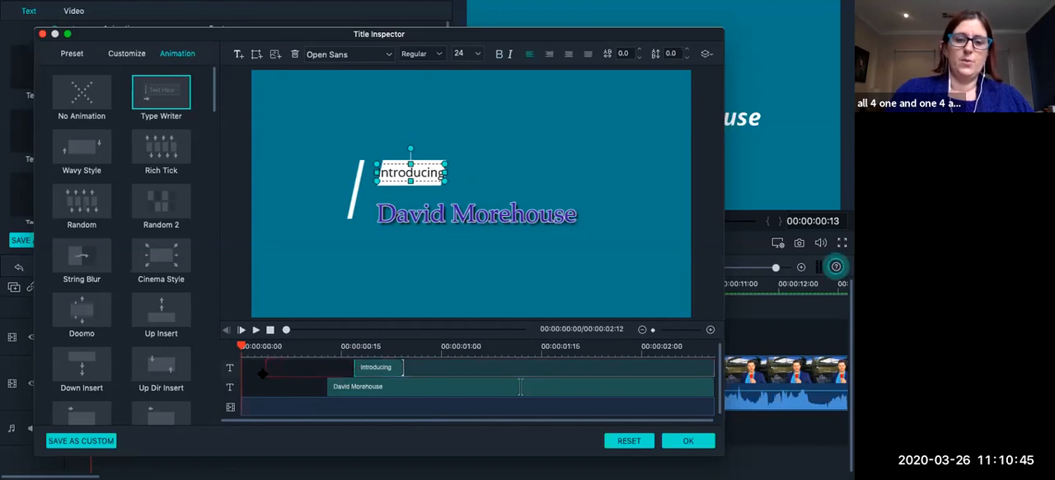
pyautogui.moveTo(271, 378); pyautogui.dragTo(271, 378)
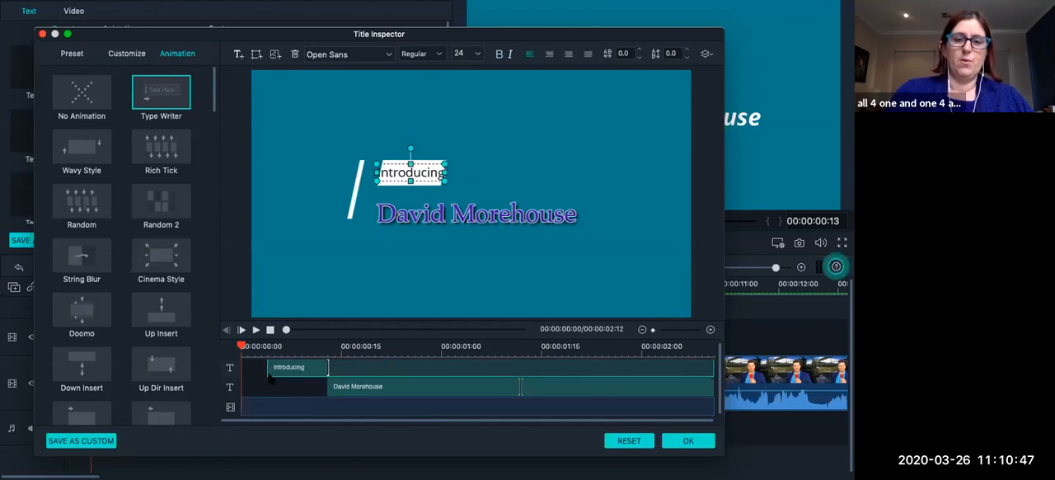
pyautogui.click(329, 392)
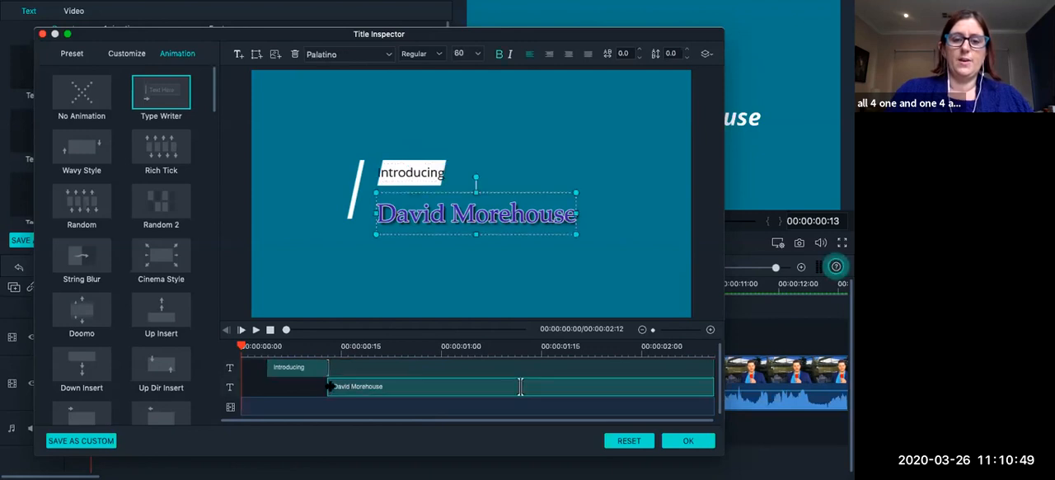
pyautogui.moveTo(321, 390); pyautogui.dragTo(309, 367)
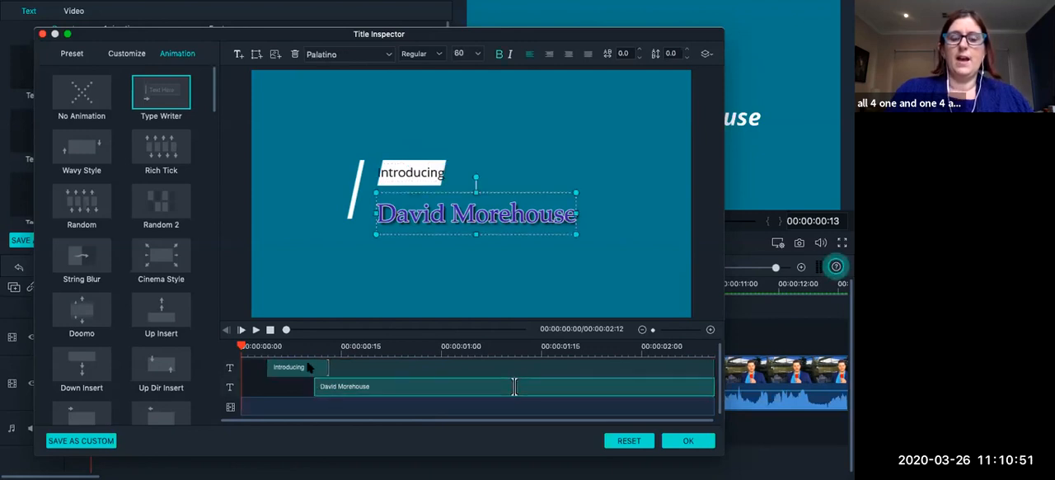
# Preview the title's animation from its start and again from 00:00:00:14.
pyautogui.click(256, 329)
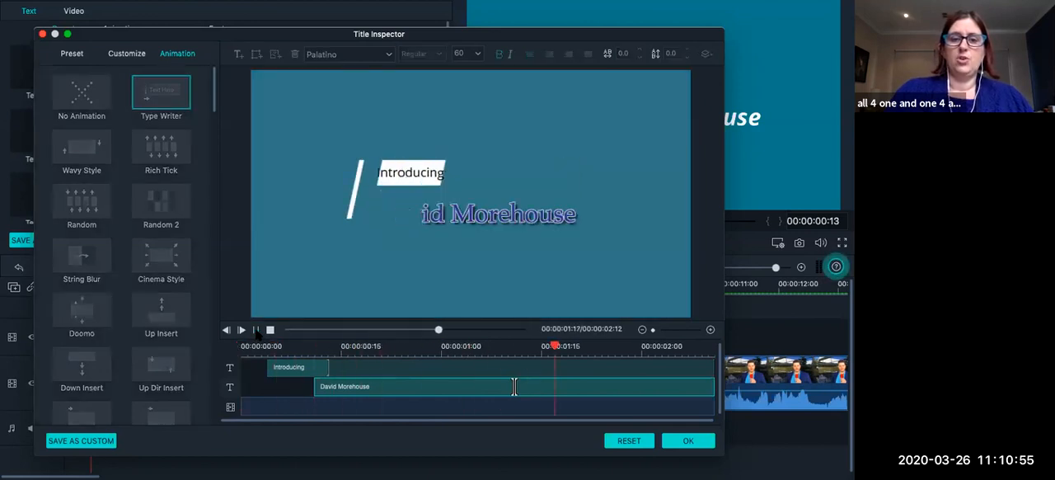
pyautogui.click(256, 330)
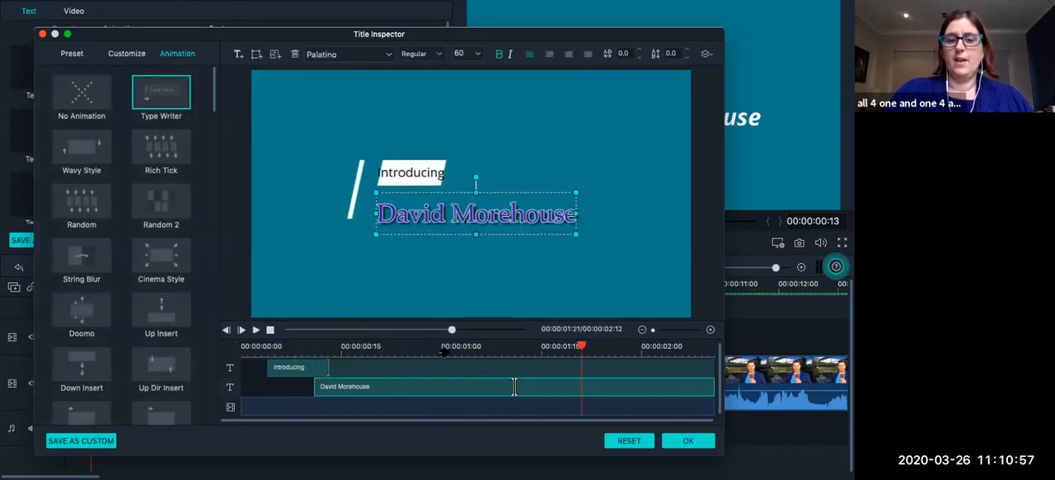
pyautogui.click(335, 347)
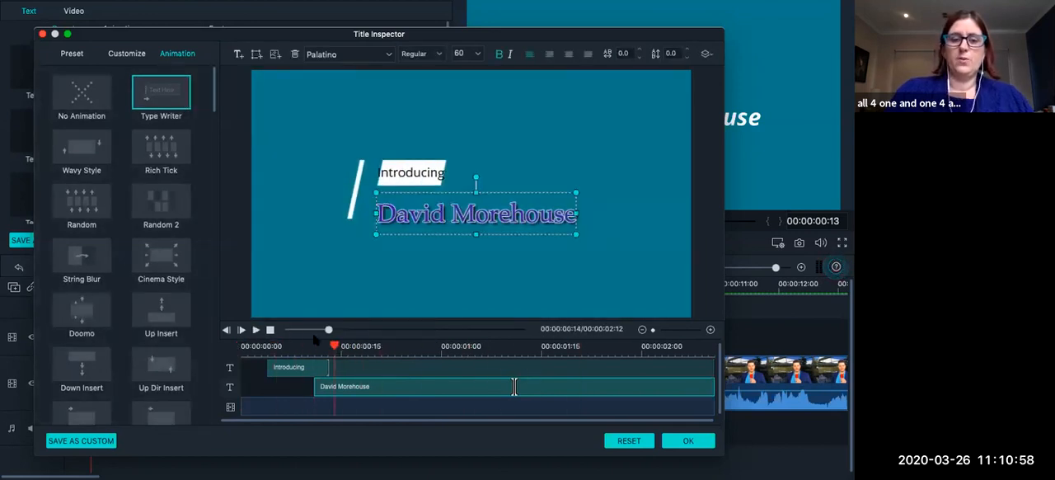
pyautogui.click(256, 330)
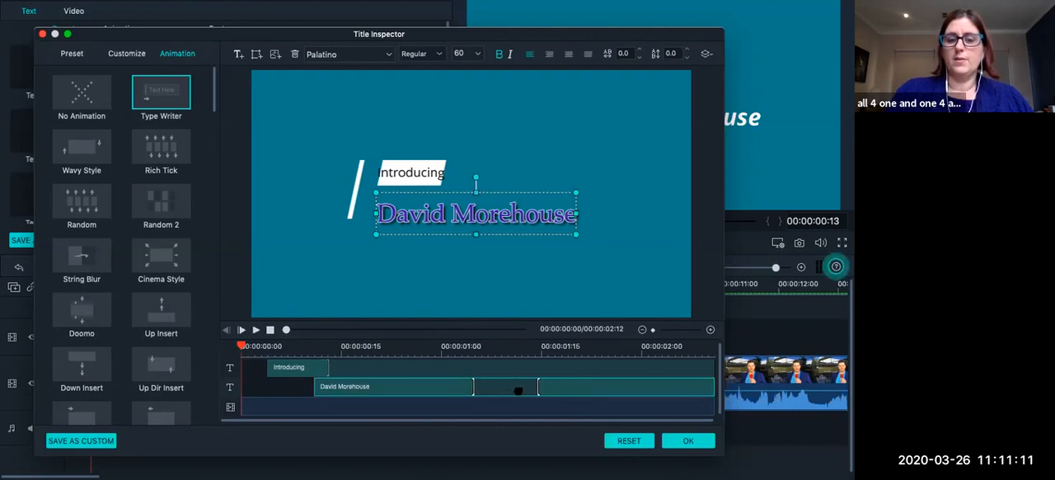
# Lengthen the name text's opening Type Writer animation to end at about 00:00:01:16 and preview the title from its start.
pyautogui.click(456, 344)
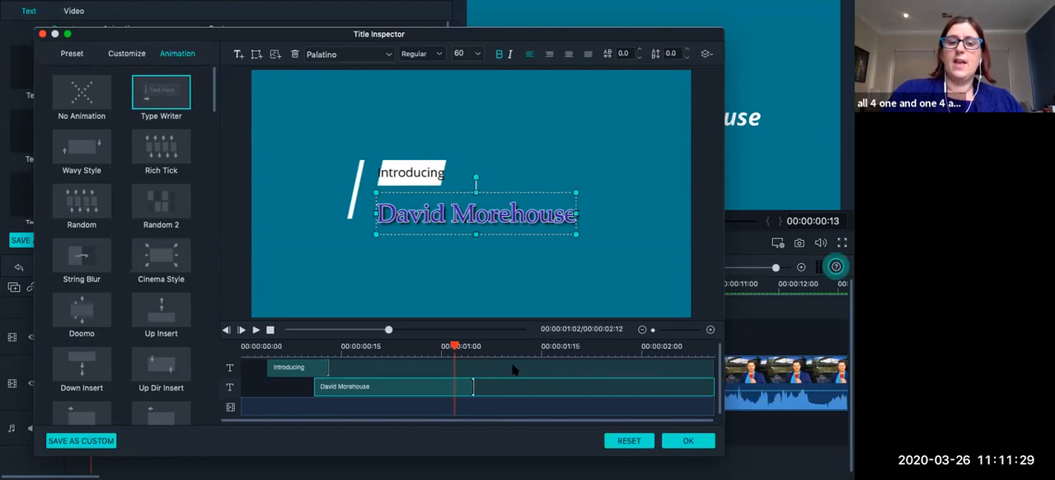
pyautogui.click(315, 349)
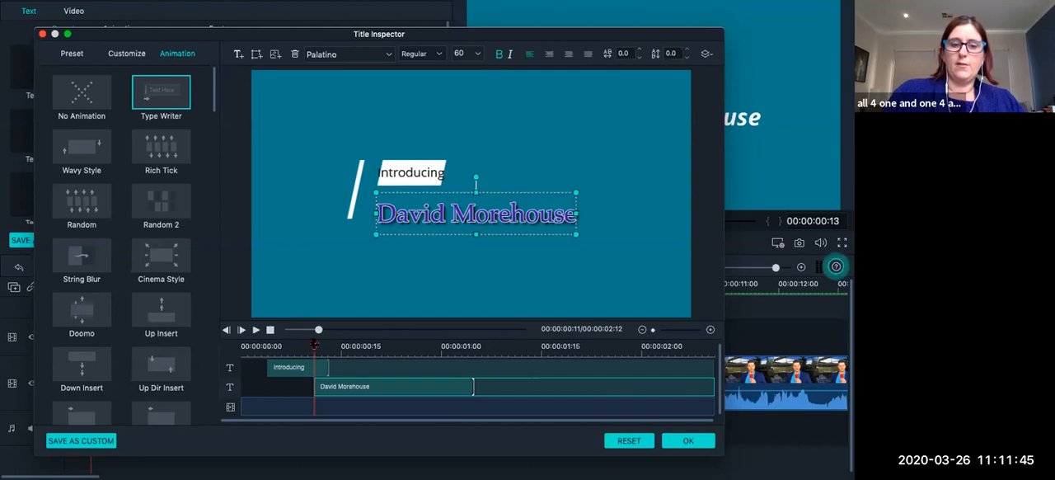
pyautogui.click(256, 328)
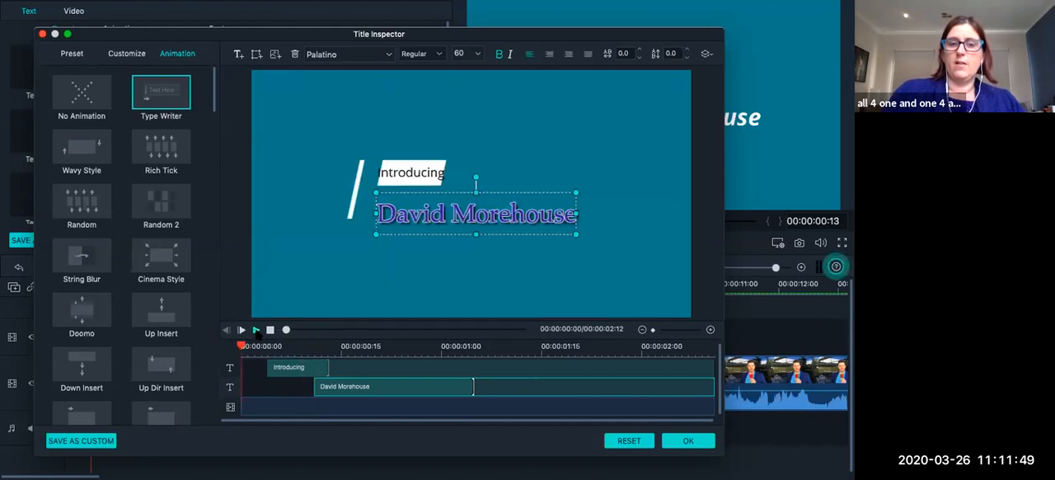
pyautogui.click(255, 329)
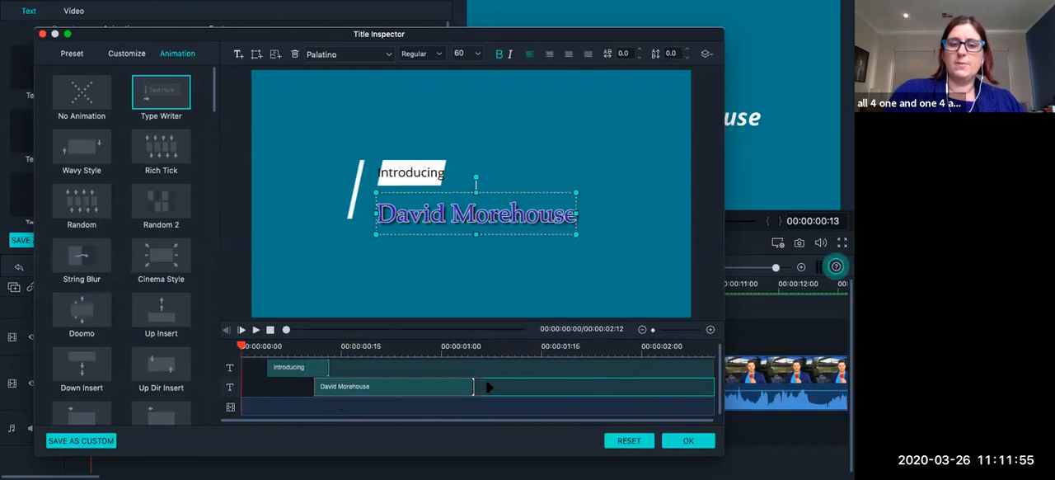
pyautogui.moveTo(473, 387); pyautogui.dragTo(545, 388)
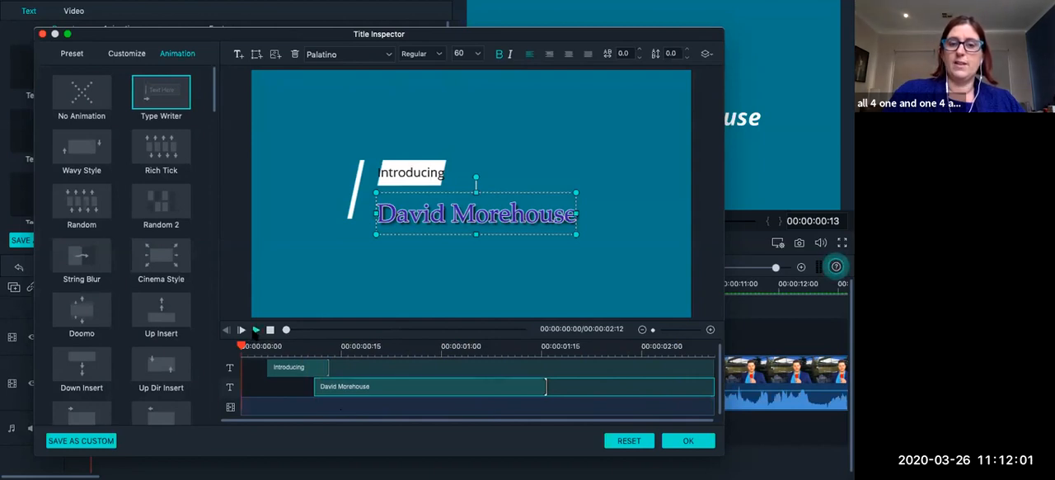
pyautogui.click(256, 329)
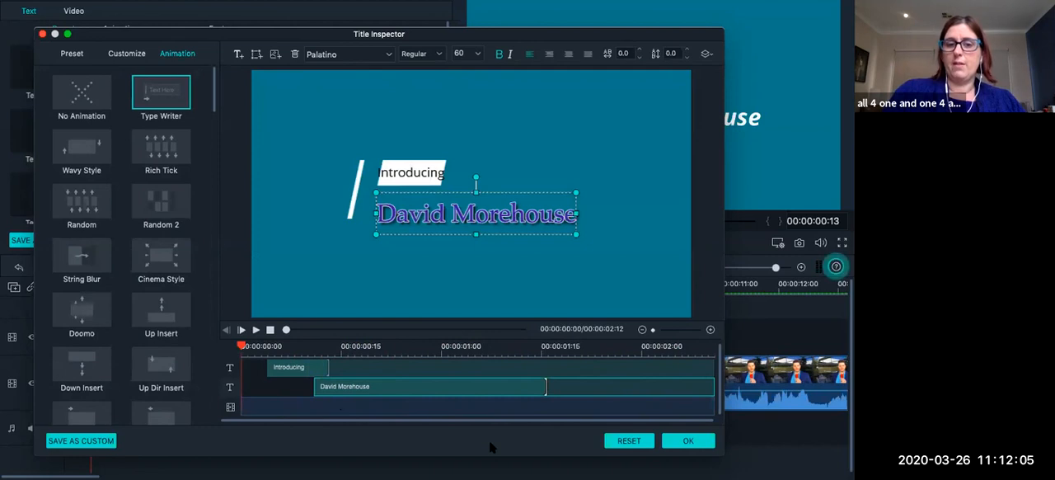
# Try a closing animation on the name text from about 00:00:02:07 and preview it from about 00:00:02:01.
pyautogui.moveTo(709, 388); pyautogui.dragTo(691, 394)
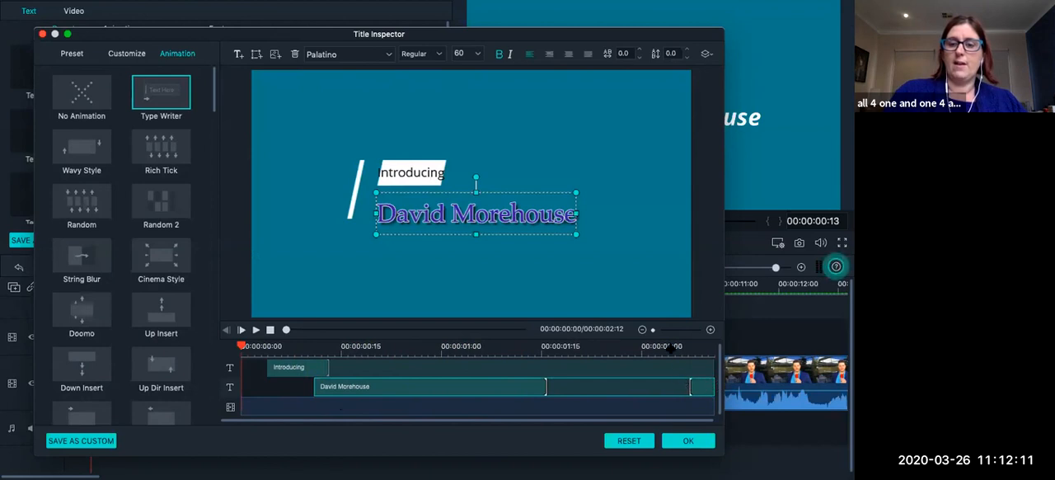
pyautogui.click(649, 350)
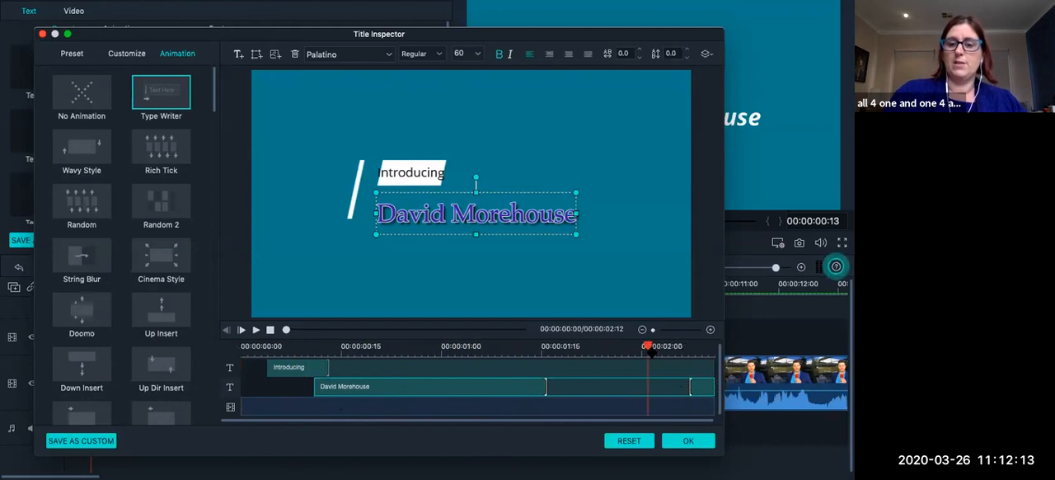
pyautogui.click(257, 329)
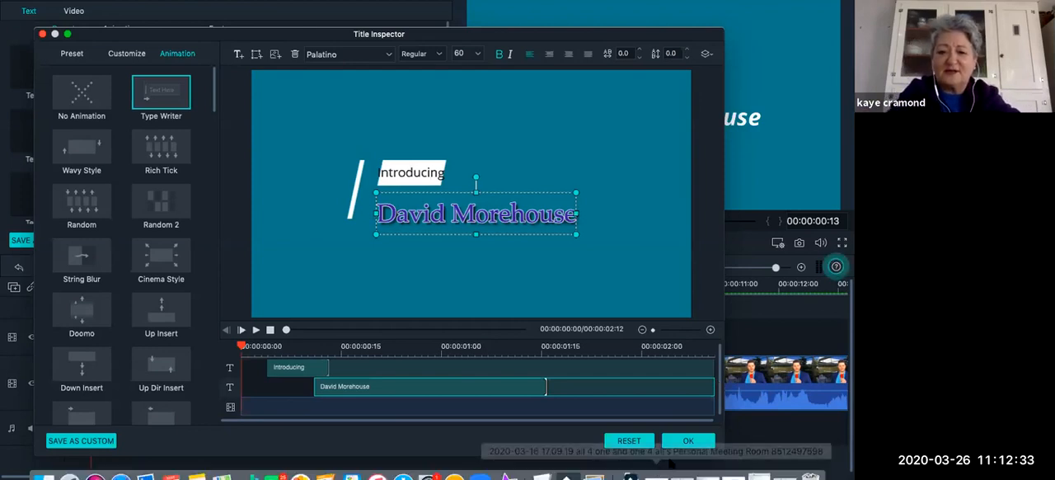
# Apply the opening title's changes and return the playhead to the start of the project.
pyautogui.click(687, 443)
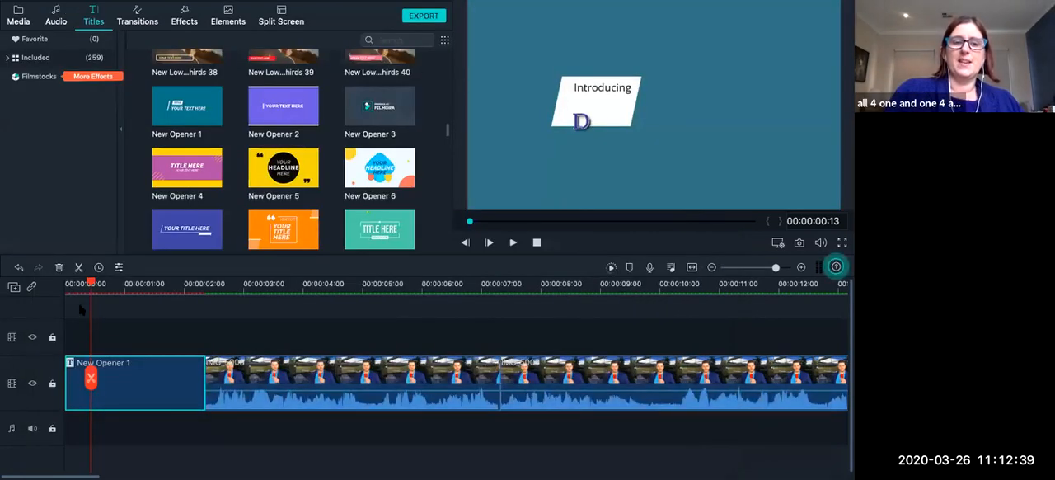
pyautogui.moveTo(88, 282); pyautogui.dragTo(59, 286)
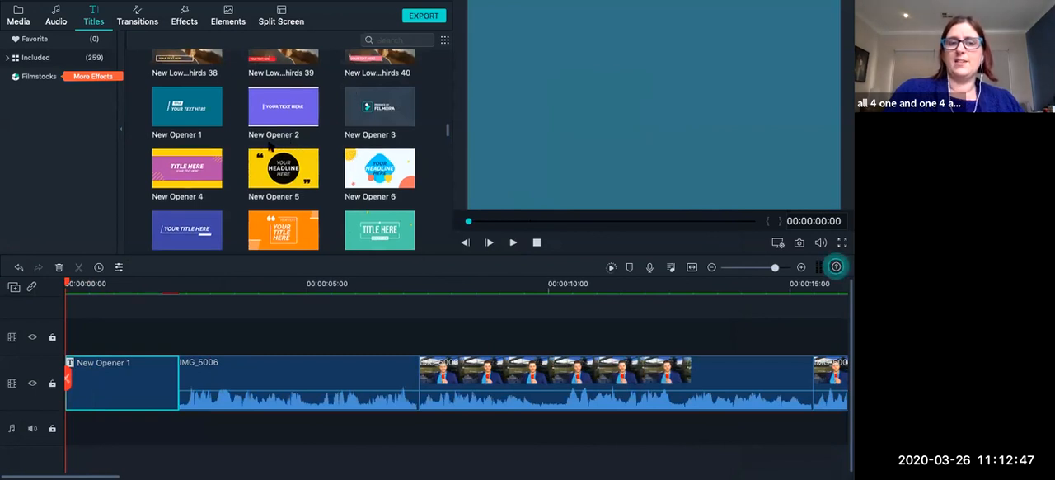
pyautogui.scroll(2, 251, 173)
pyautogui.scroll(2, 251, 173)
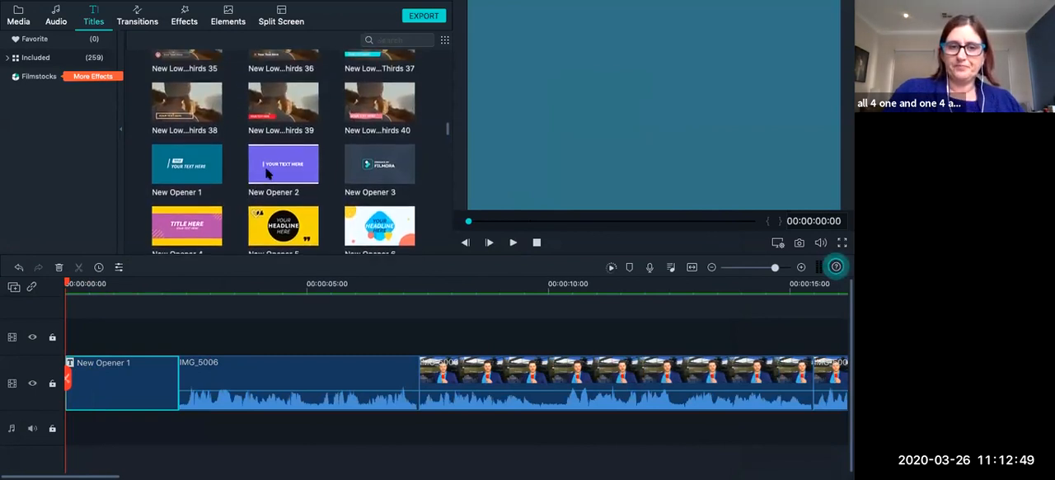
# Set the playhead to the end of the opener at 00:00:02:11 and preview the New Title 8 template.
pyautogui.click(179, 293)
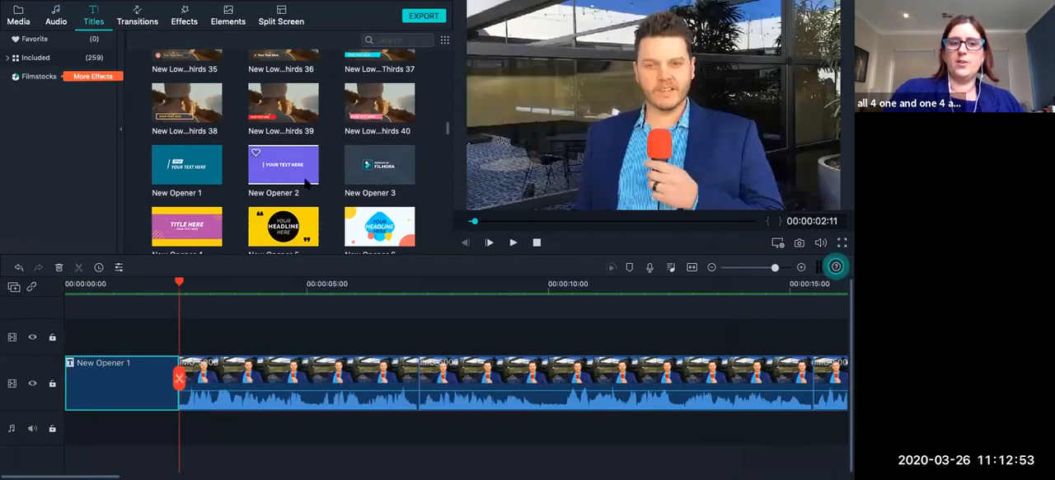
pyautogui.scroll(-5, 306, 182)
pyautogui.scroll(-6, 306, 183)
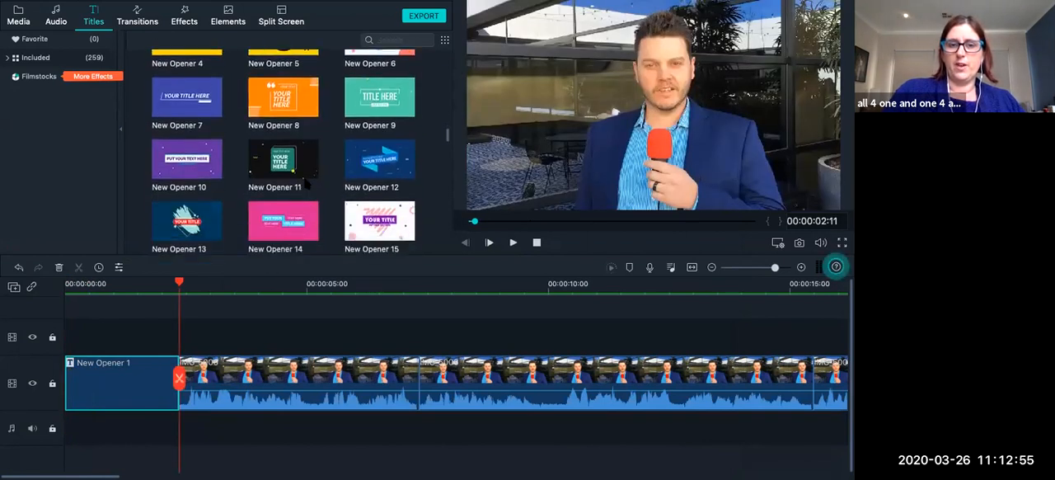
pyautogui.scroll(-7, 307, 183)
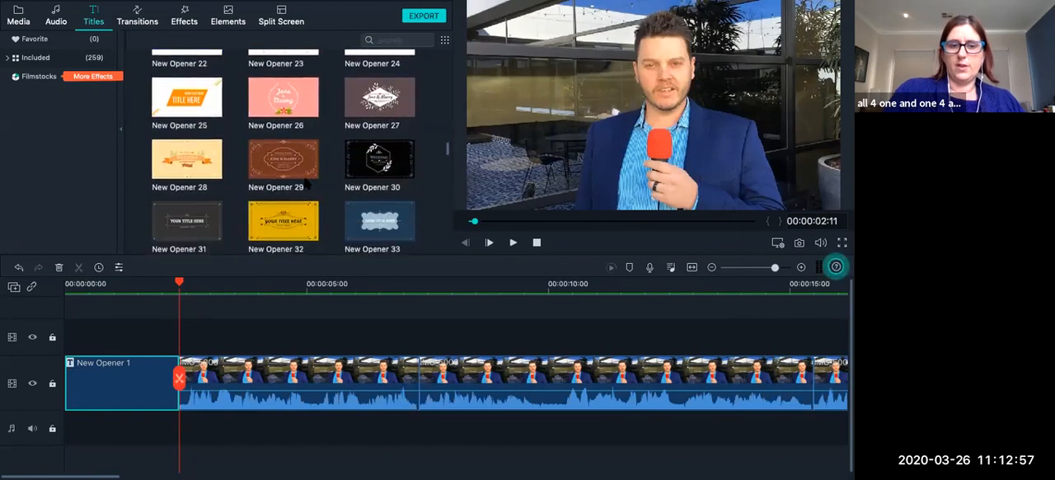
pyautogui.scroll(-2, 306, 183)
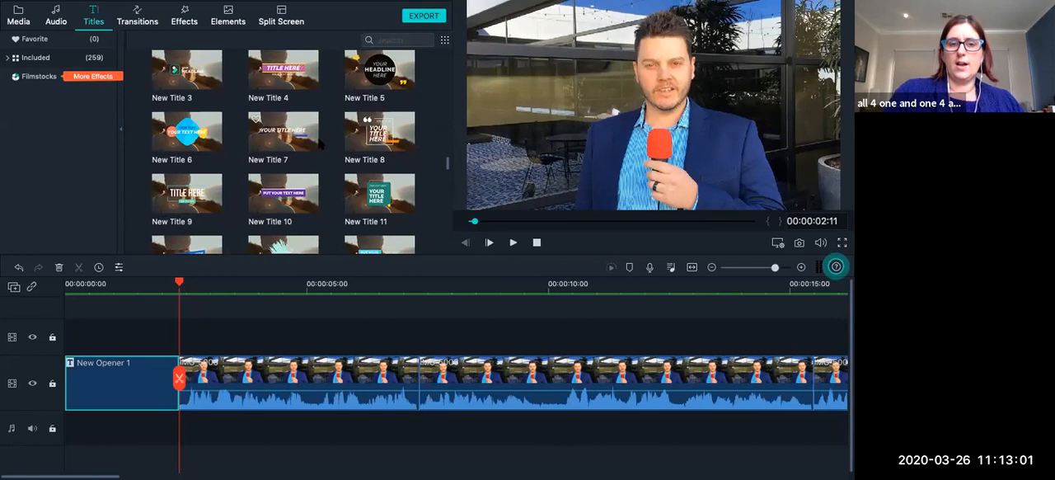
pyautogui.click(375, 134)
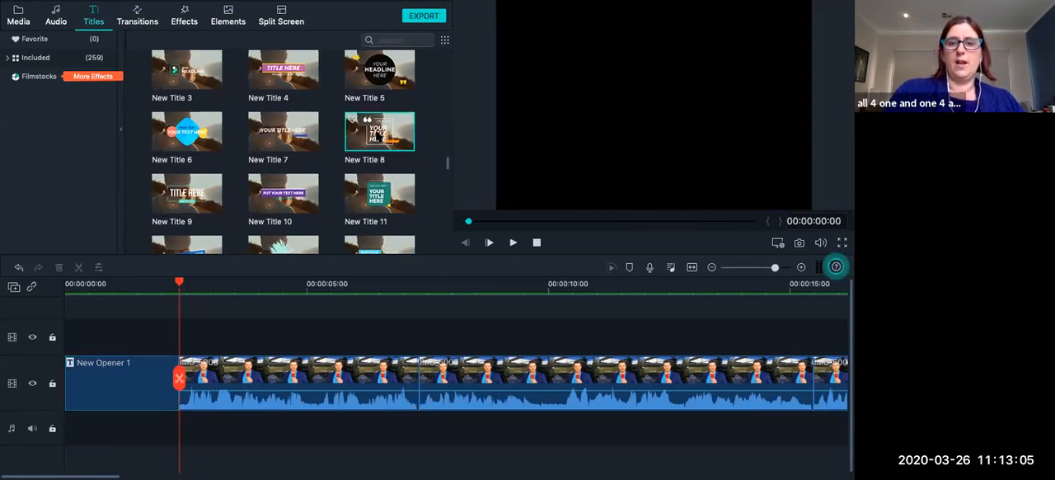
pyautogui.click(512, 243)
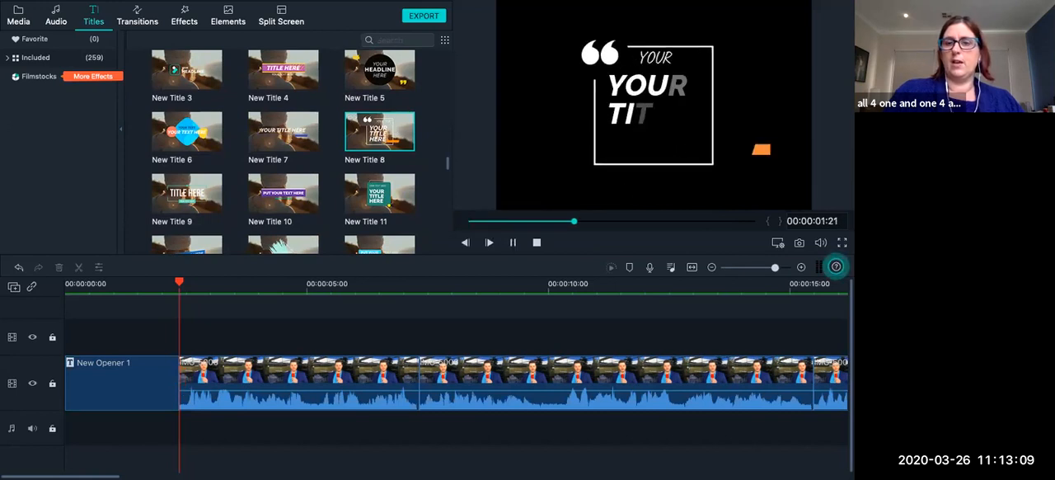
# Overlay New Title 8 above the video clips at 00:00:02:11 and again at about 00:00:08:20.
pyautogui.moveTo(373, 138); pyautogui.dragTo(189, 346)
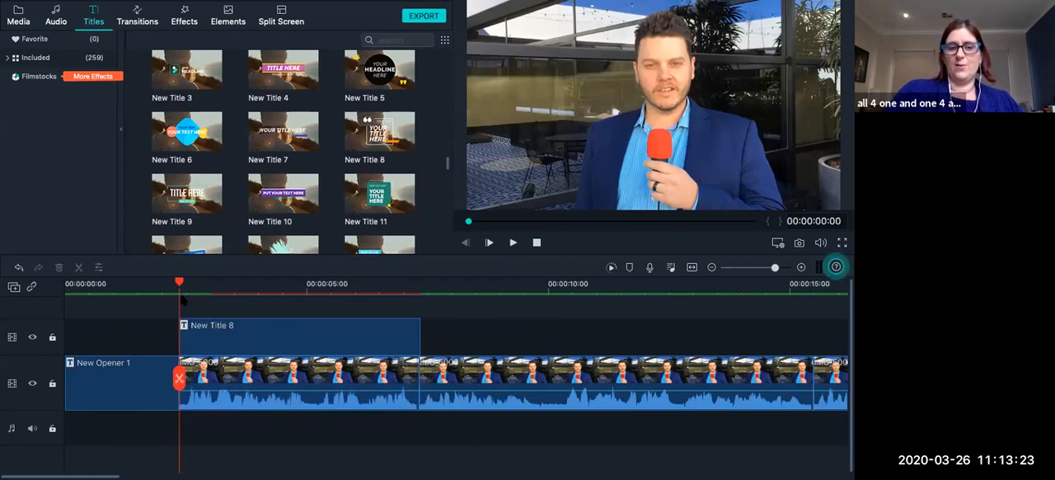
pyautogui.moveTo(380, 132); pyautogui.dragTo(528, 347)
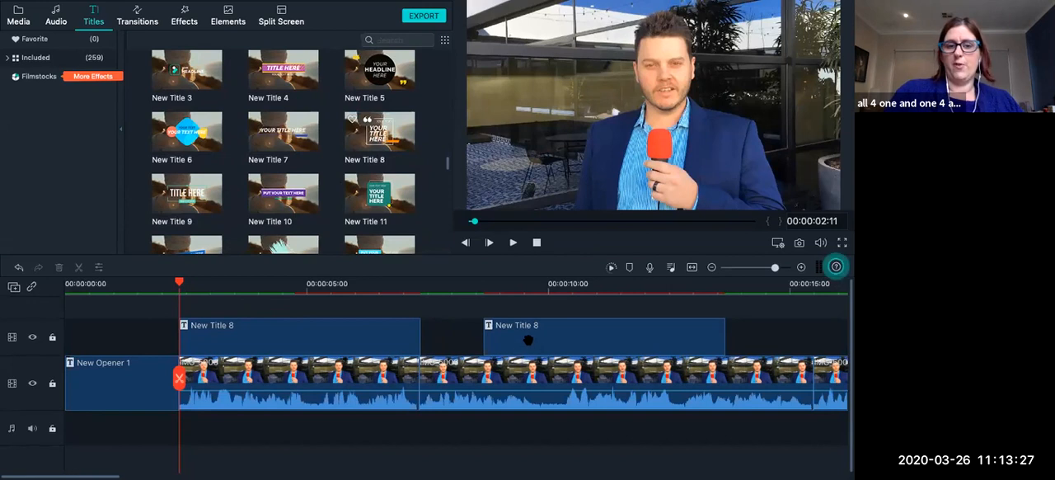
# Insert the Opener 7 title between the interview clips on the main video track at about 00:00:15:15 and preview it.
pyautogui.scroll(-1, 188, 179)
pyautogui.scroll(-7, 188, 179)
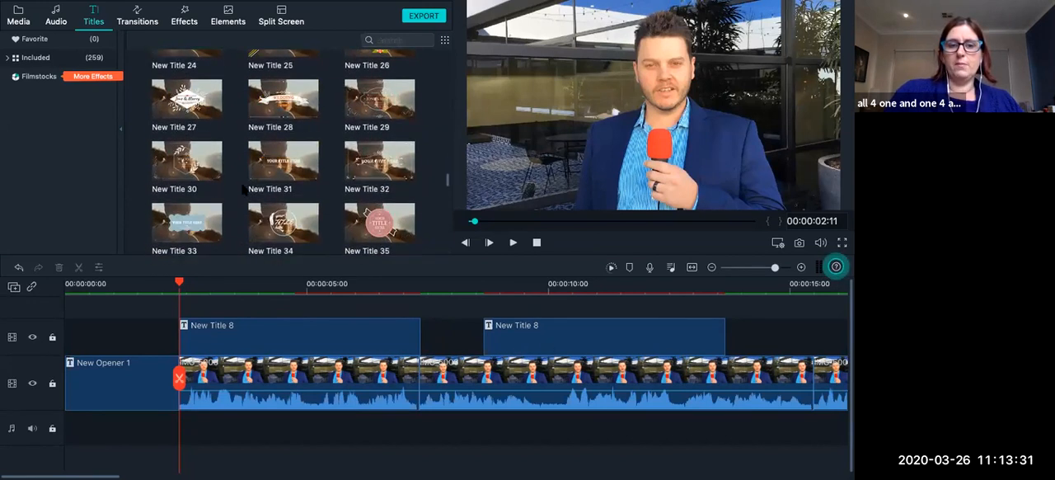
pyautogui.scroll(-4, 240, 217)
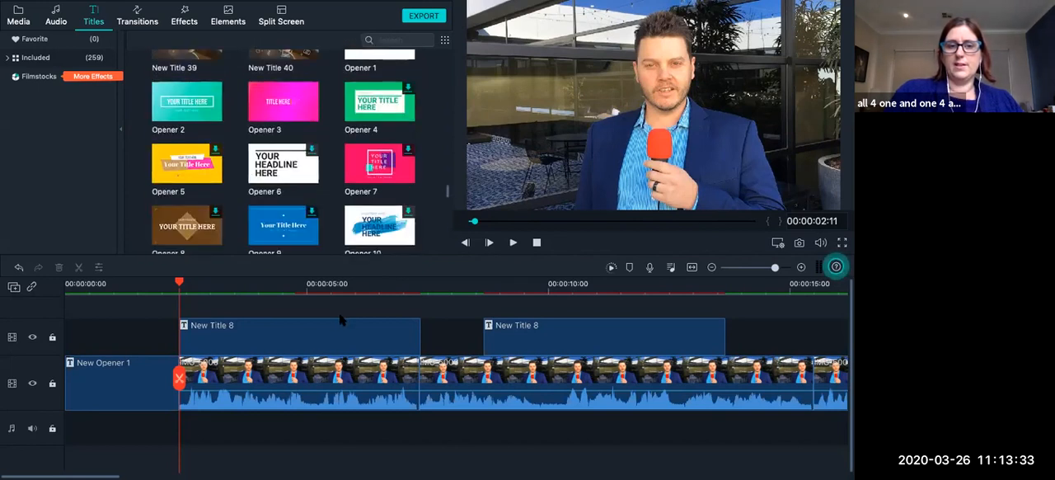
pyautogui.hscroll(3, 342, 318)
pyautogui.hscroll(4, 342, 318)
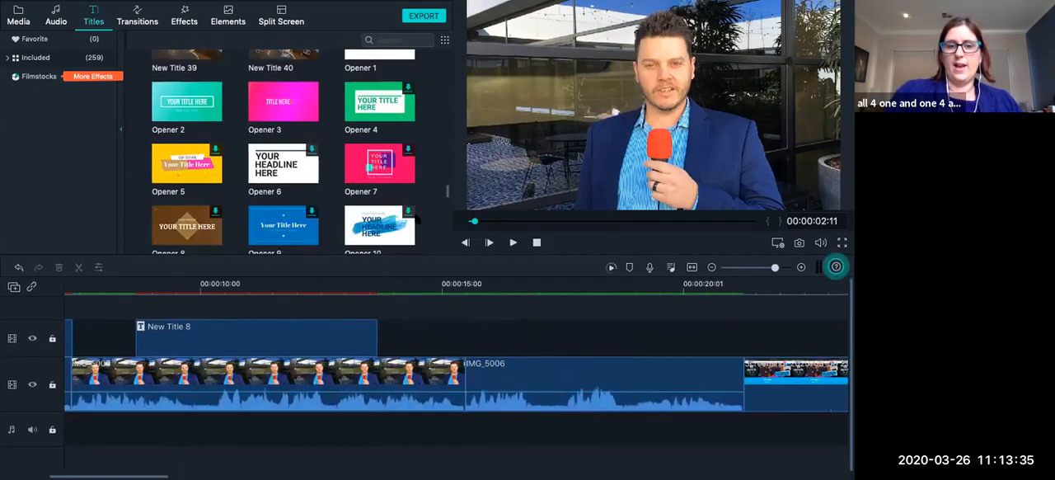
pyautogui.click(386, 163)
pyautogui.moveTo(446, 242); pyautogui.dragTo(468, 372)
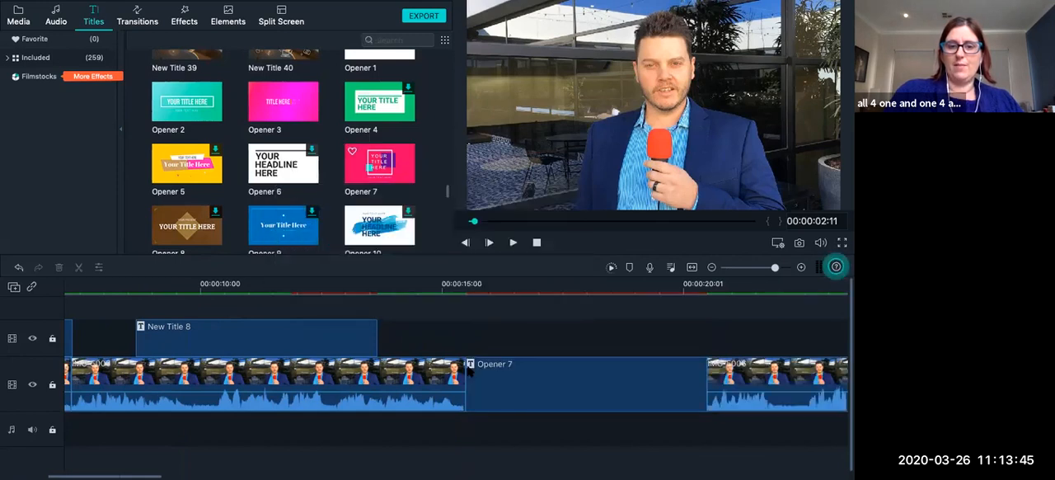
pyautogui.click(462, 288)
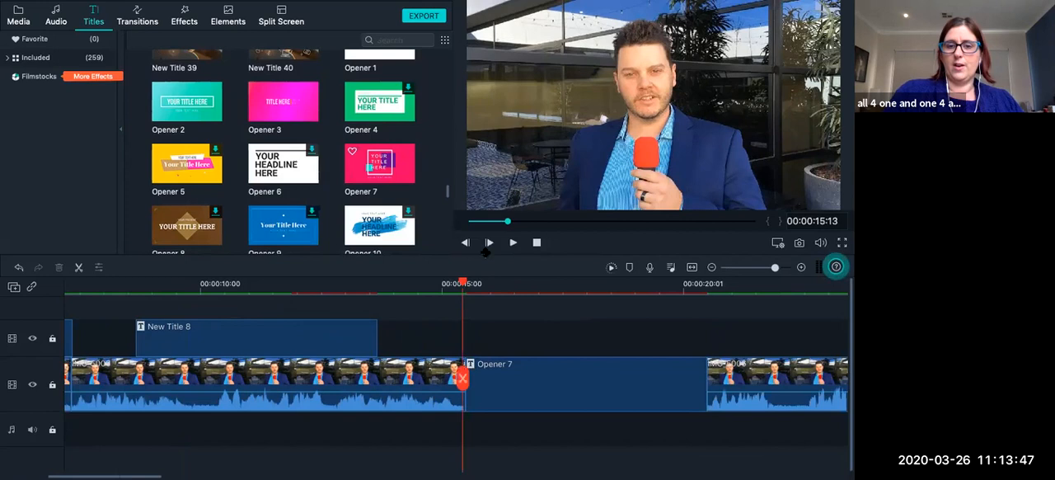
pyautogui.click(513, 242)
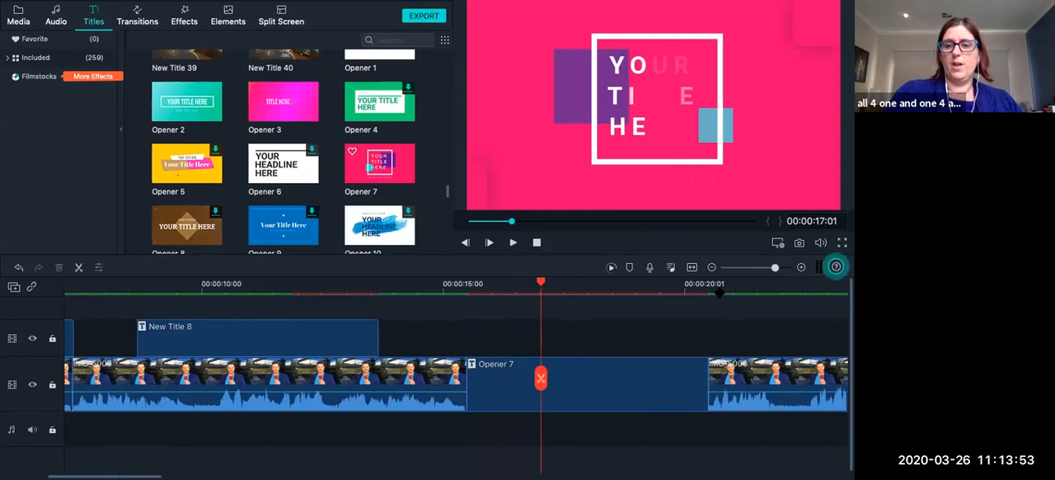
# Overlay Opener 10 above the interview clip following Opener 7, at about 00:00:20:28, and preview it.
pyautogui.click(719, 292)
pyautogui.hscroll(5, 718, 330)
pyautogui.moveTo(474, 276); pyautogui.dragTo(479, 342)
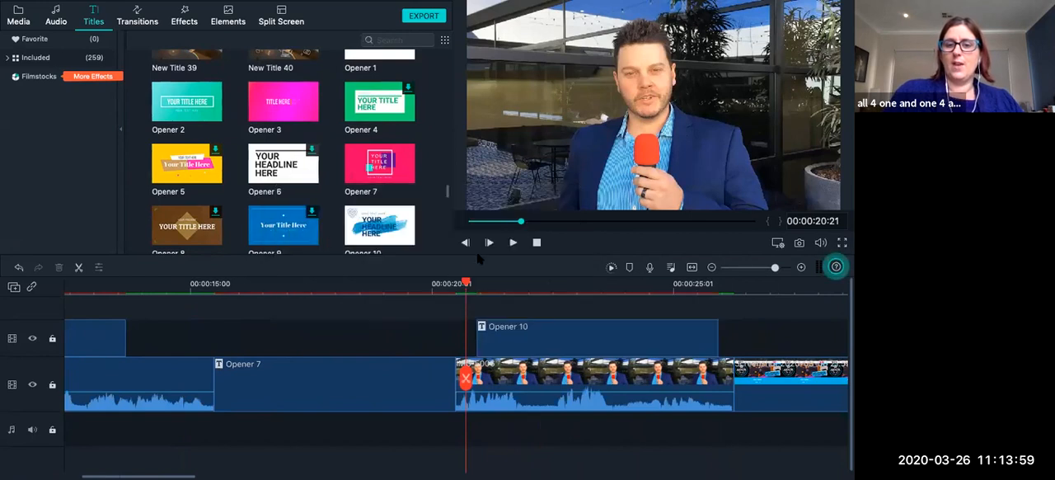
pyautogui.click(512, 242)
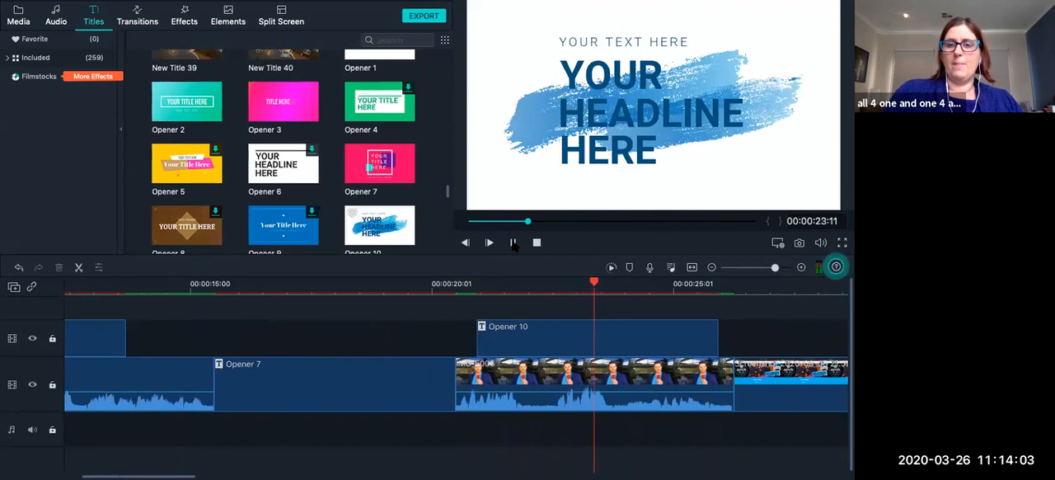
pyautogui.press('space')
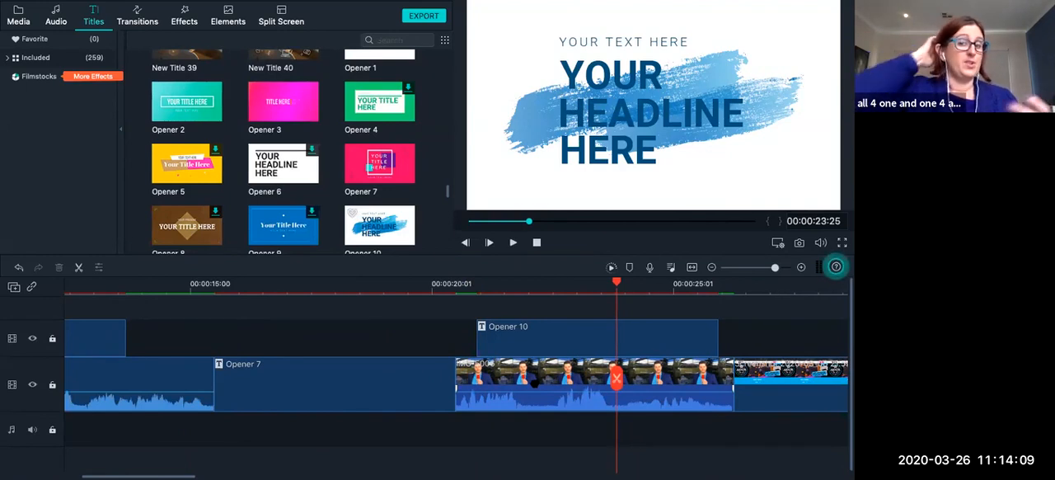
# Preview the first New Title 8 overlay from 00:00:02:18 and pause at 00:00:05:10.
pyautogui.hscroll(-10, 315, 387)
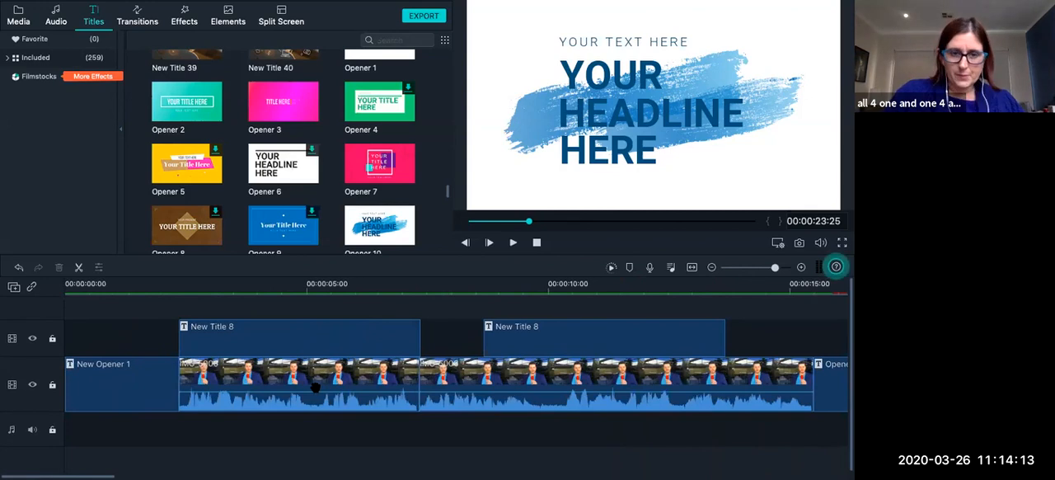
pyautogui.click(191, 288)
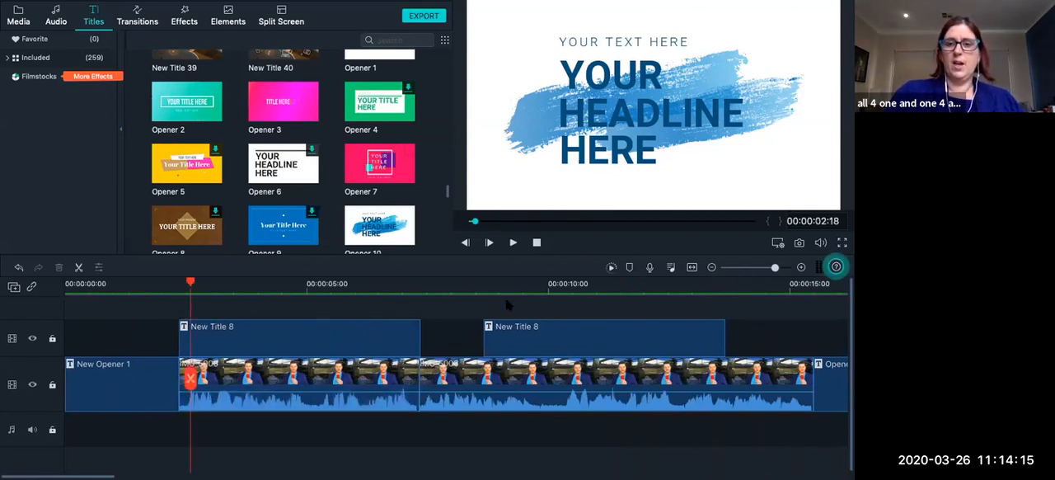
pyautogui.click(512, 242)
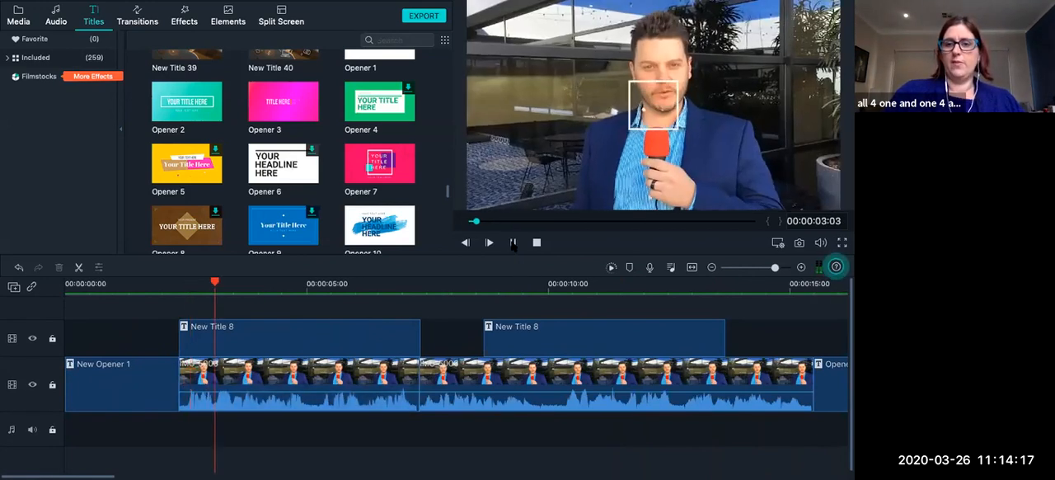
pyautogui.click(513, 245)
# Open the first New Title 8 for editing and replace its YOUR TEXT line with "WEILCOME".
pyautogui.hscroll(1, 441, 359)
pyautogui.click(376, 328)
pyautogui.doubleClick(376, 328)
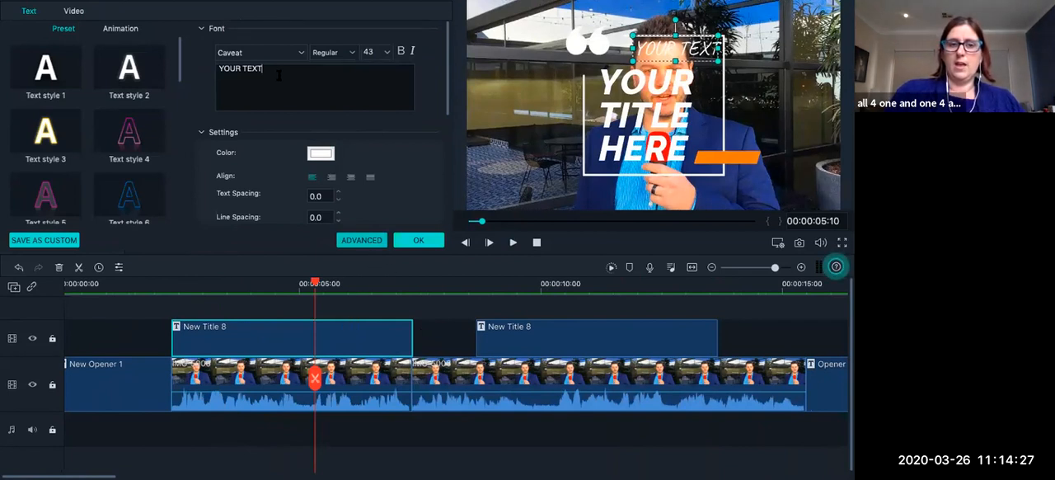
pyautogui.moveTo(279, 75); pyautogui.dragTo(204, 60)
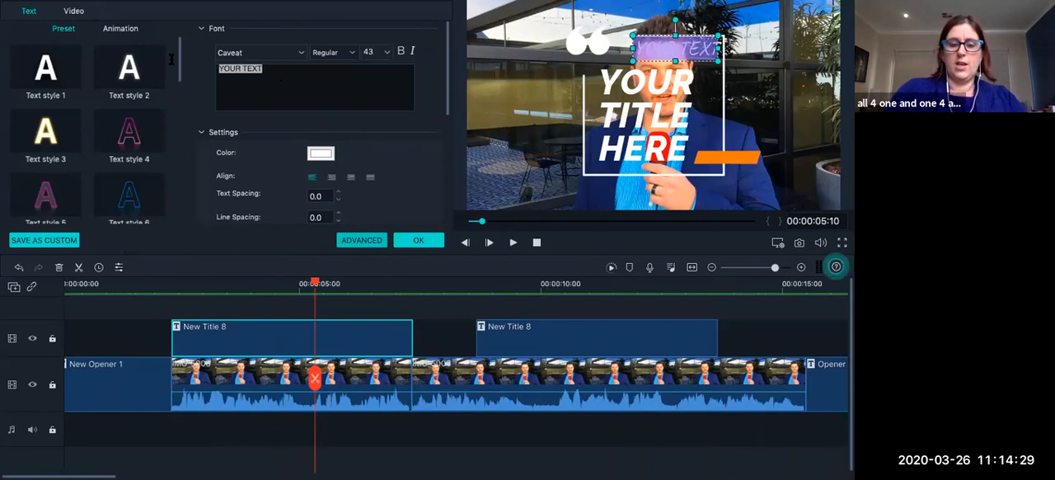
pyautogui.write('WE')
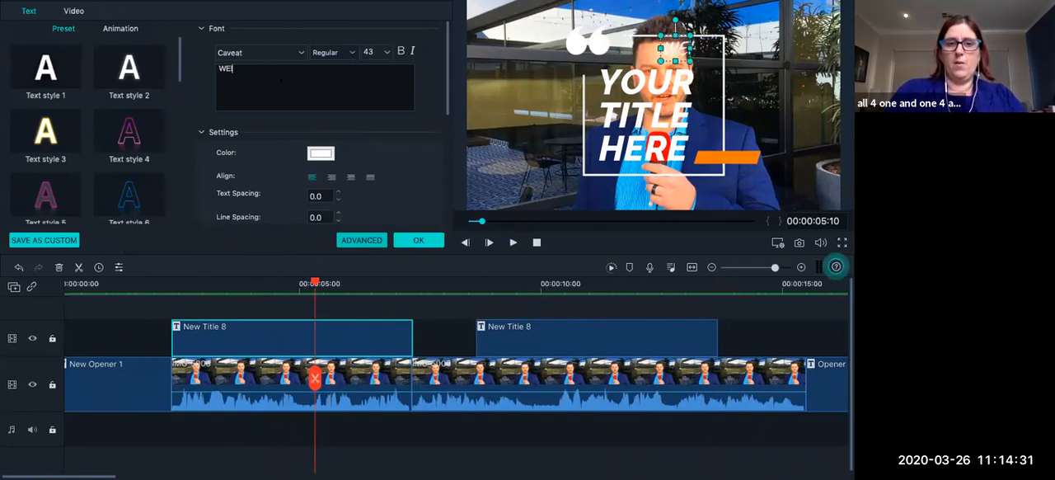
pyautogui.write('ILCOME')
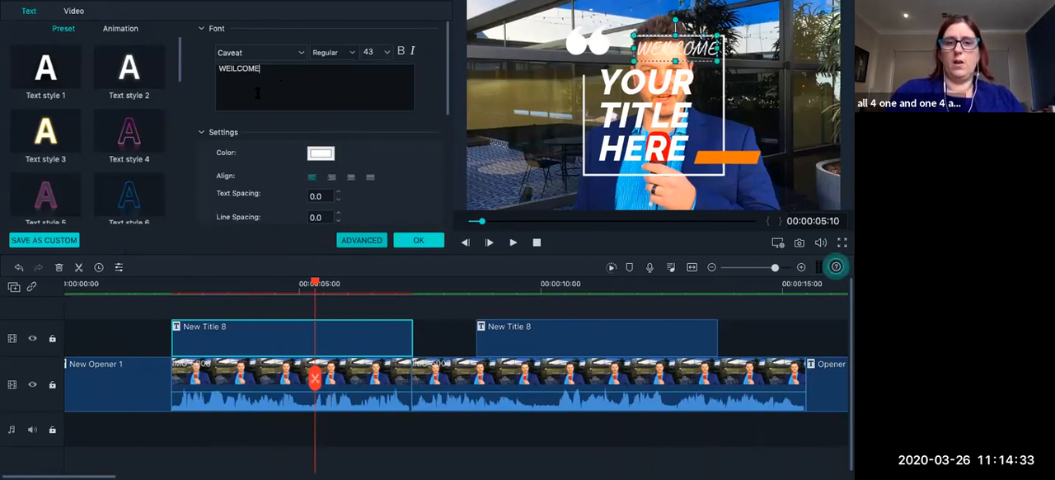
# Open the title's advanced editor and correct the small heading's text to "WELCOME".
pyautogui.click(644, 117)
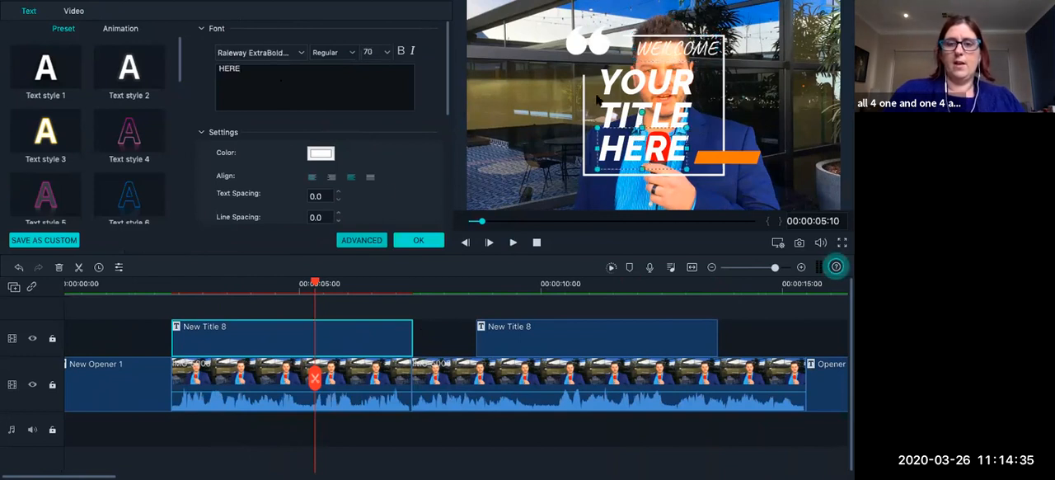
pyautogui.click(373, 87)
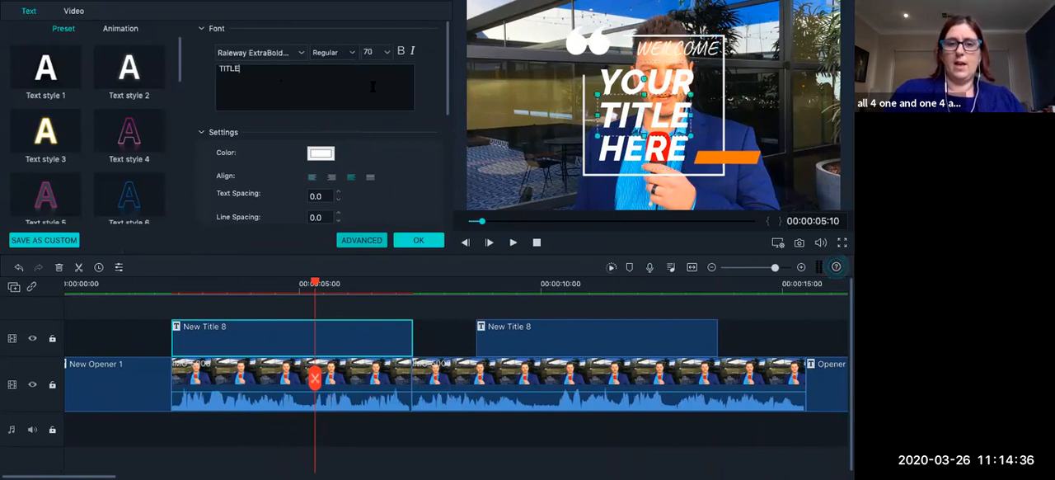
pyautogui.click(361, 241)
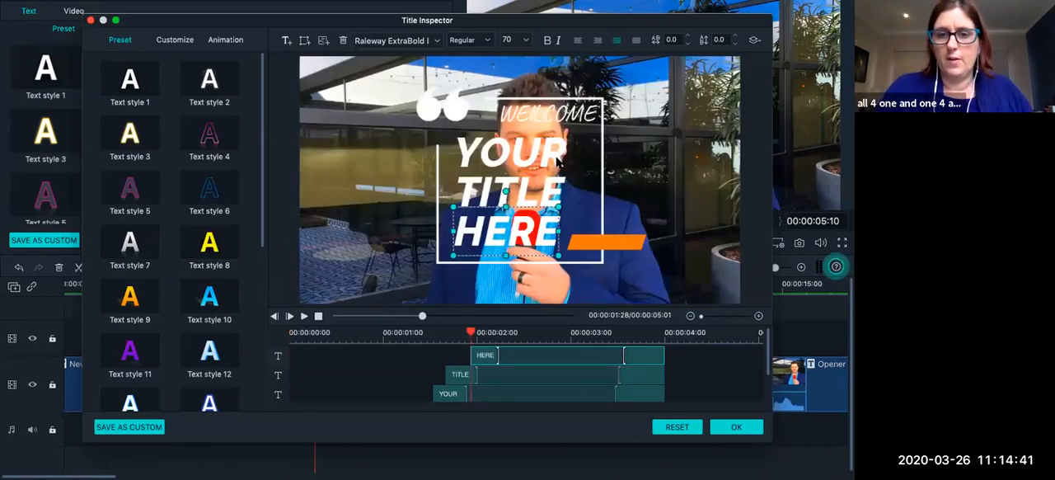
pyautogui.click(550, 114)
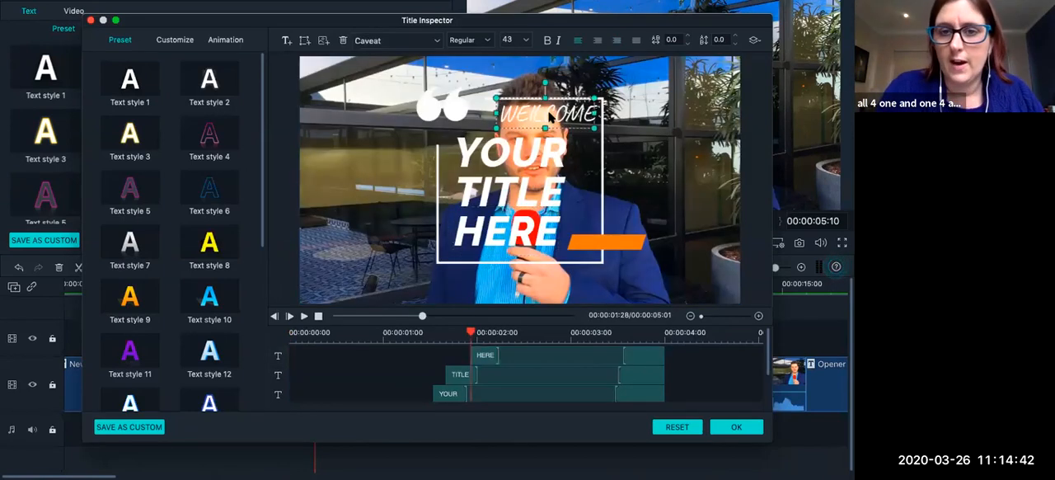
pyautogui.click(186, 41)
pyautogui.click(123, 81)
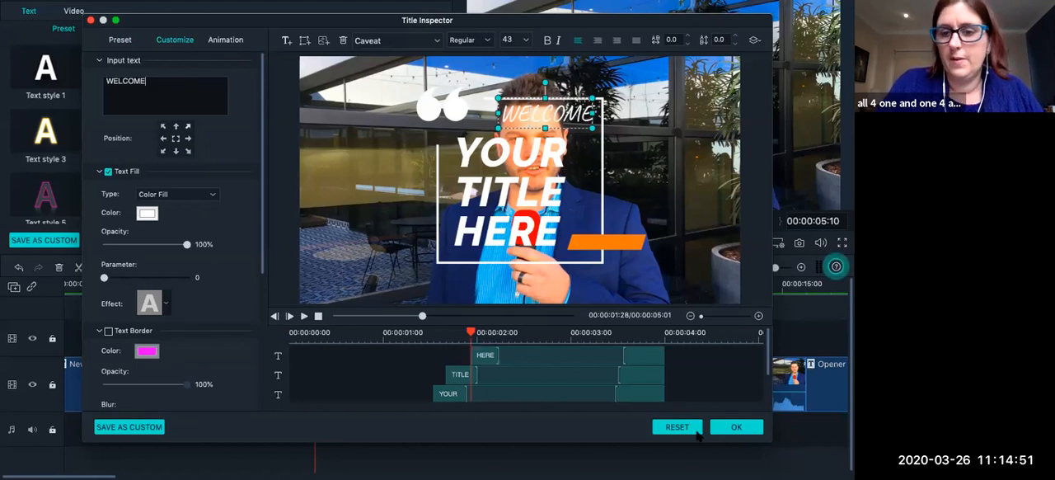
# Confirm the advanced title edits and reopen the first New Title 8 for editing.
pyautogui.click(737, 426)
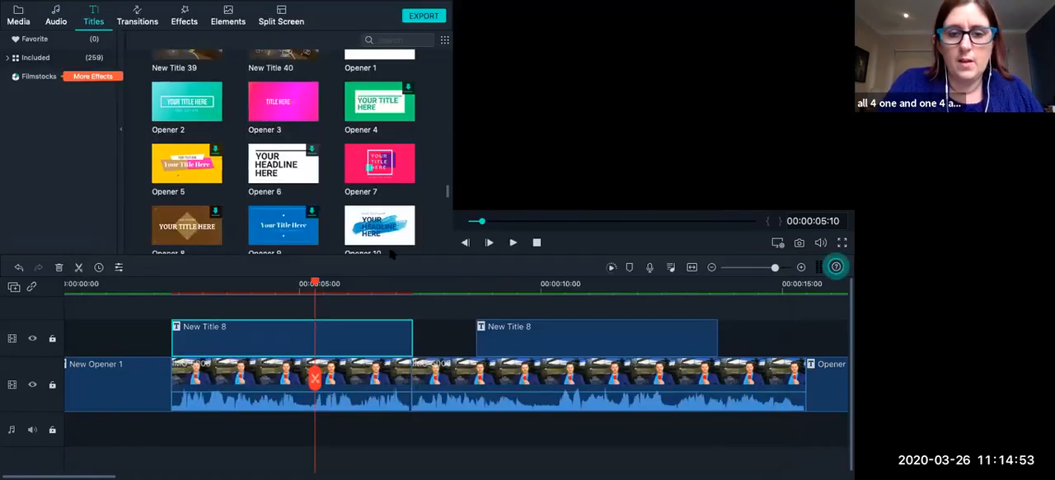
pyautogui.doubleClick(338, 331)
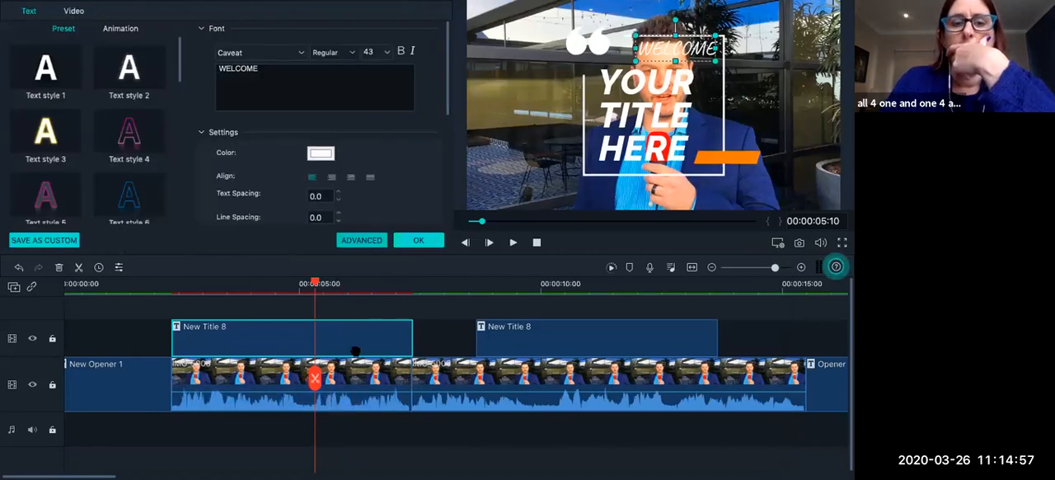
# Try Text style 4 and Text style 3 on the WELCOME heading.
pyautogui.click(132, 140)
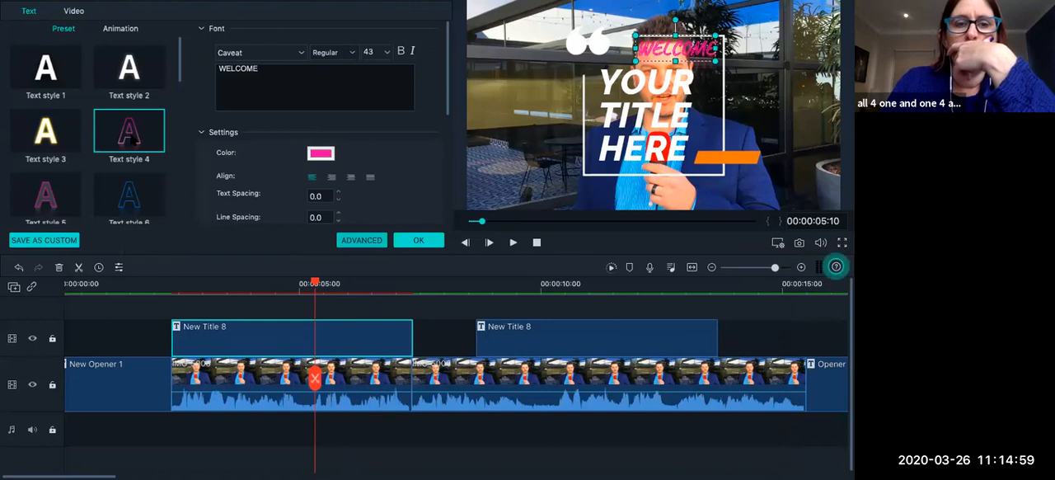
pyautogui.moveTo(273, 71); pyautogui.dragTo(193, 58)
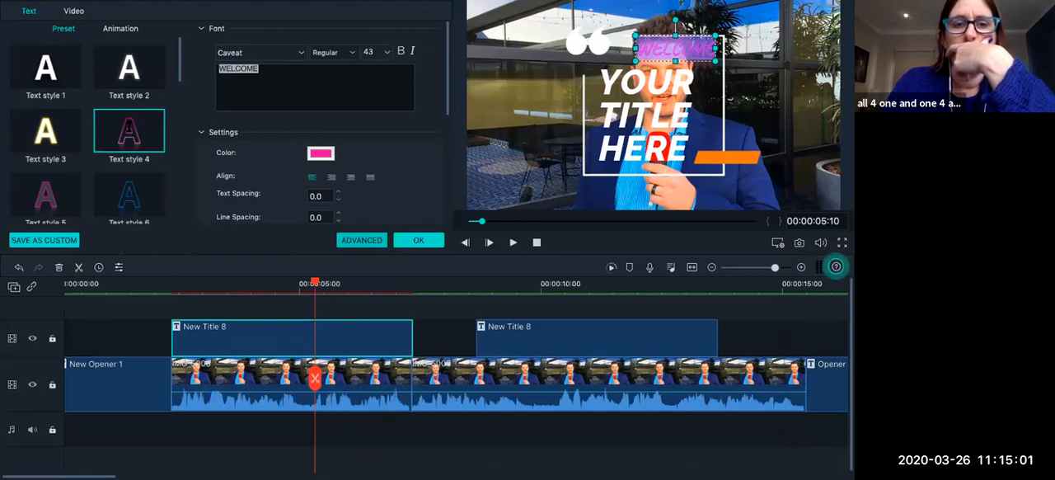
pyautogui.click(262, 70)
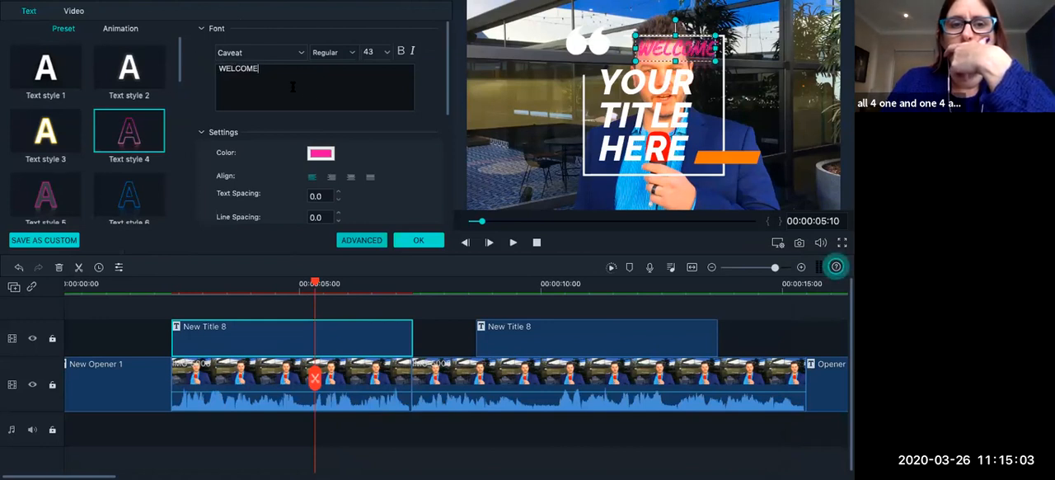
pyautogui.doubleClick(211, 71)
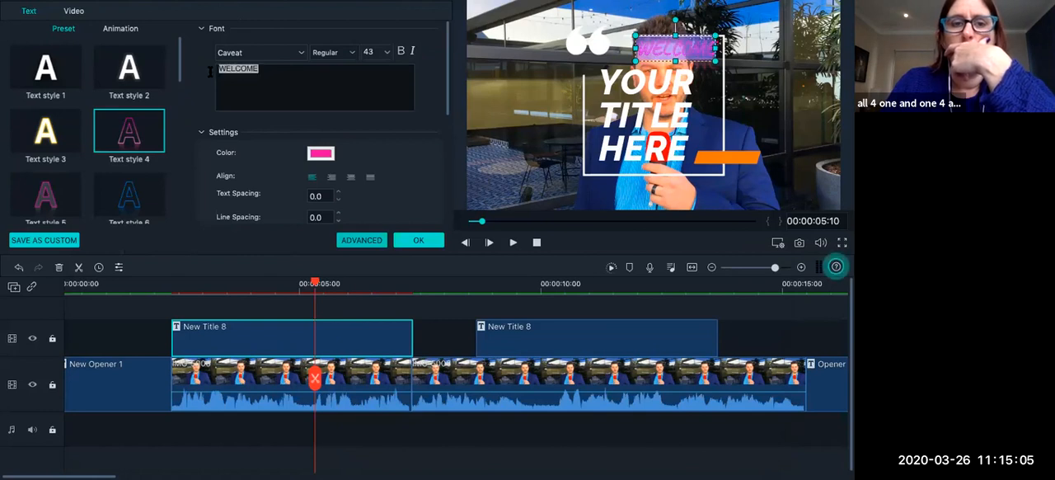
pyautogui.click(58, 129)
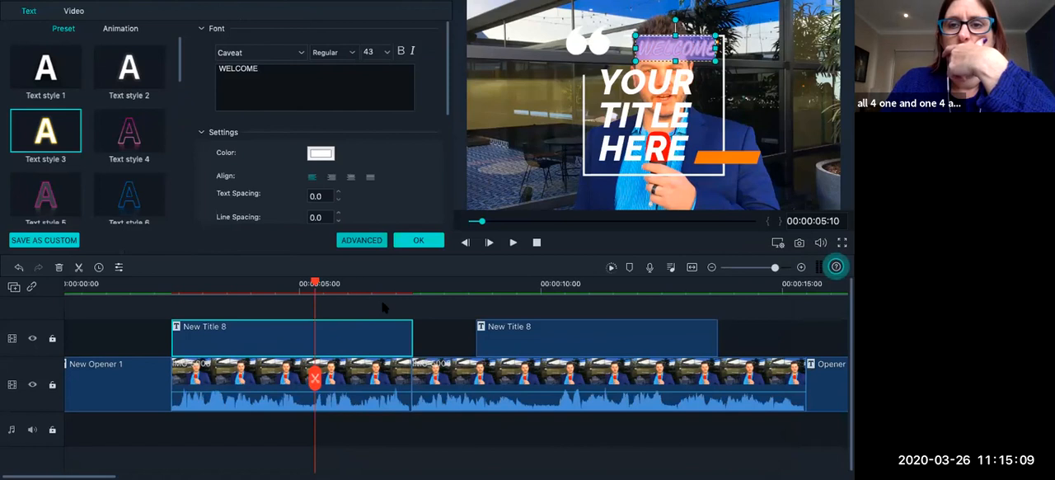
# Preview the restyled first New Title 8 from 00:00:02:25 and pause at 00:00:04:22.
pyautogui.click(196, 284)
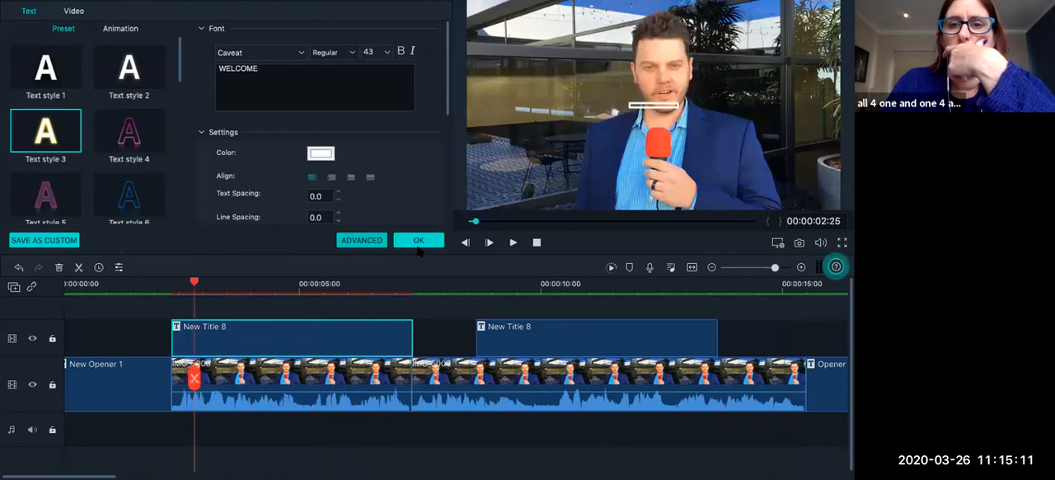
pyautogui.moveTo(806, 6)
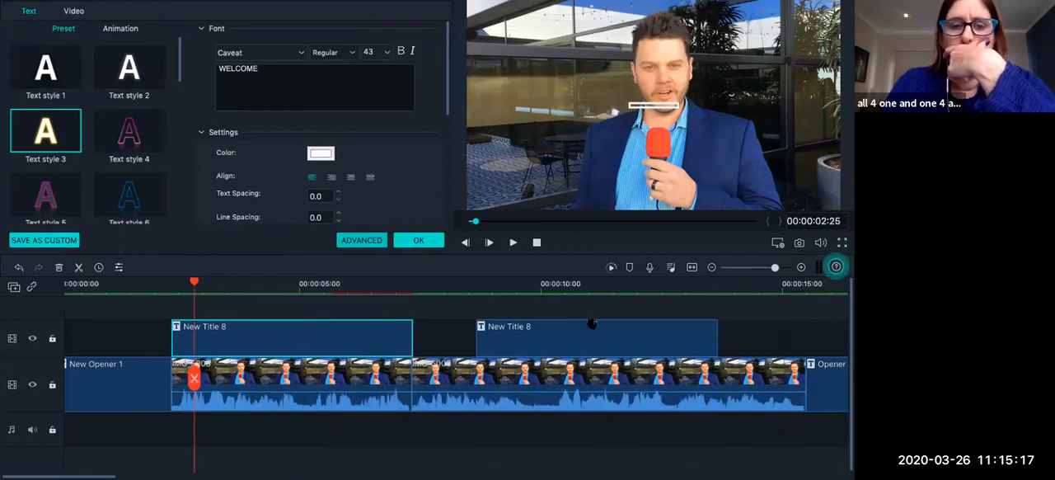
pyautogui.click(513, 243)
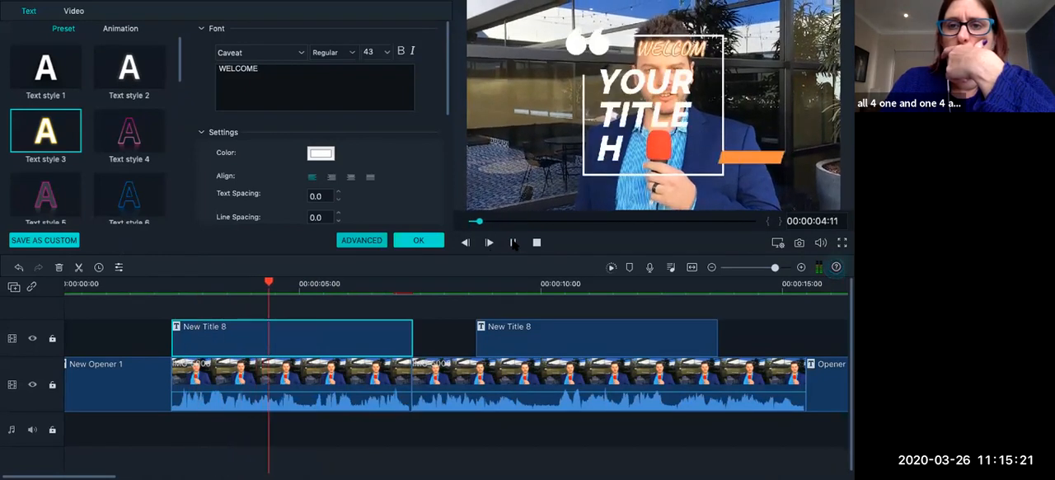
pyautogui.click(514, 244)
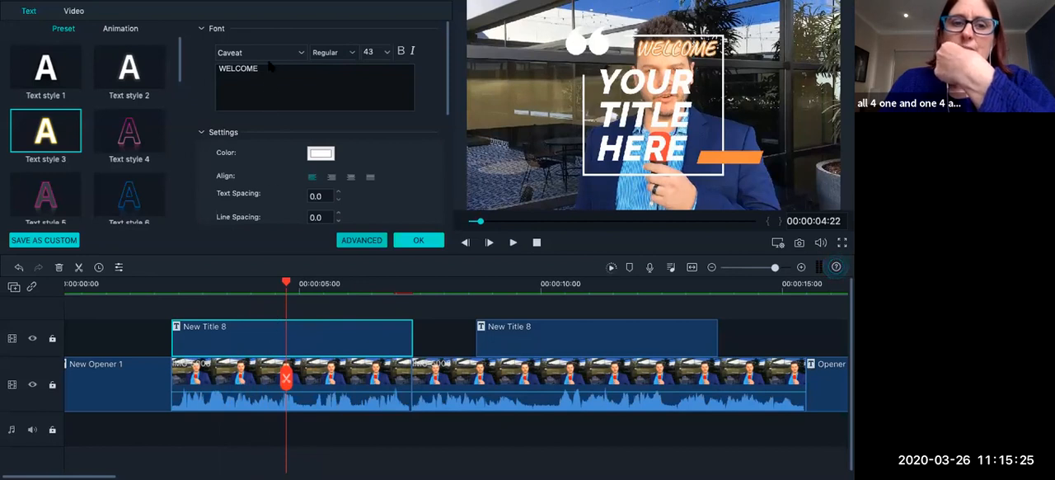
# Try Text style 6 on the WELCOME heading and settle on the yellow Text style 8.
pyautogui.moveTo(276, 66); pyautogui.dragTo(221, 67)
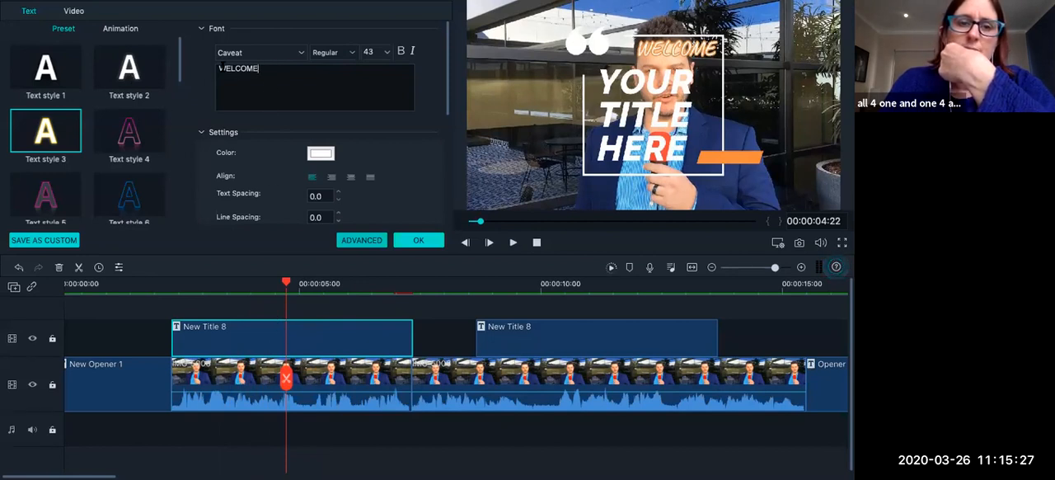
pyautogui.click(132, 200)
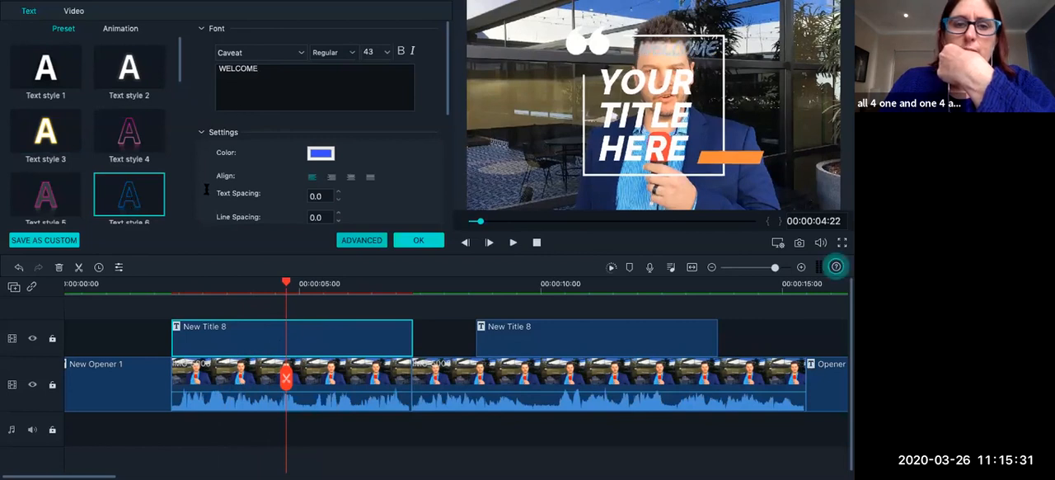
pyautogui.scroll(-3, 153, 166)
pyautogui.click(129, 138)
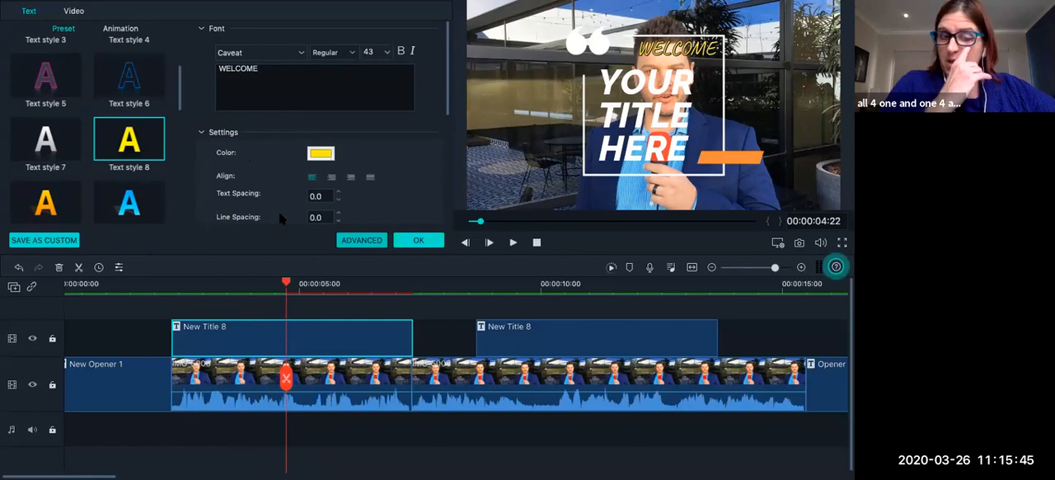
pyautogui.click(116, 31)
pyautogui.click(64, 29)
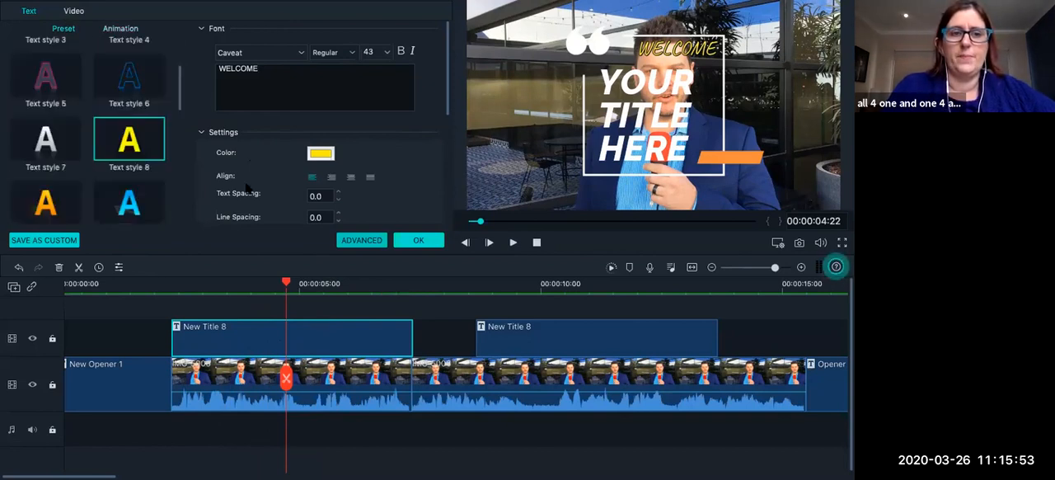
# Open the title's advanced editor and examine the timing of its HERE, TITLE, YOUR and WELCOME text layers.
pyautogui.click(361, 240)
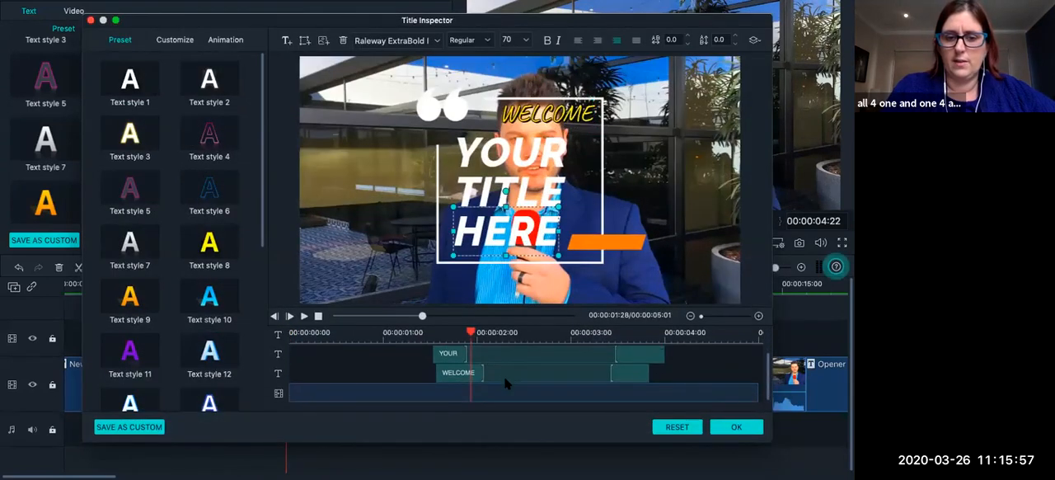
pyautogui.scroll(2, 474, 388)
pyautogui.scroll(-2, 473, 387)
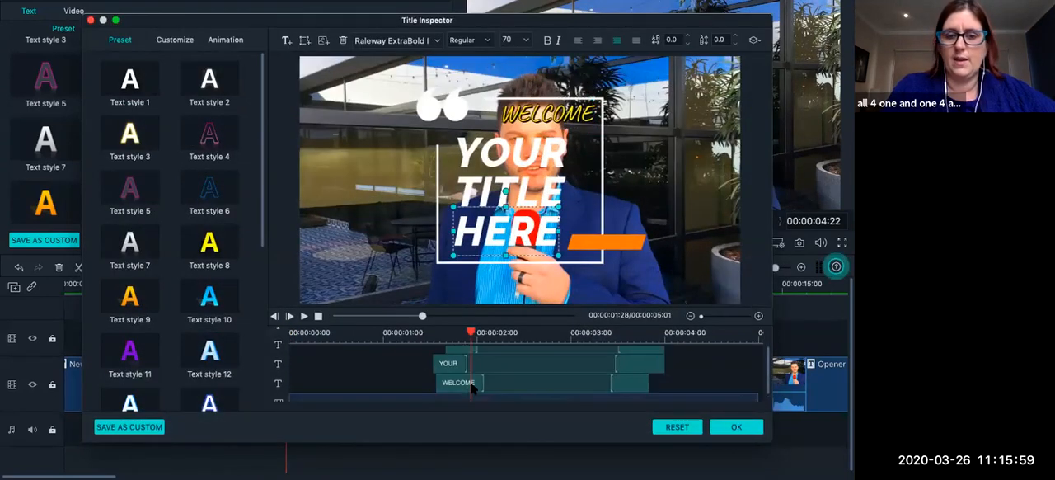
pyautogui.scroll(2, 473, 384)
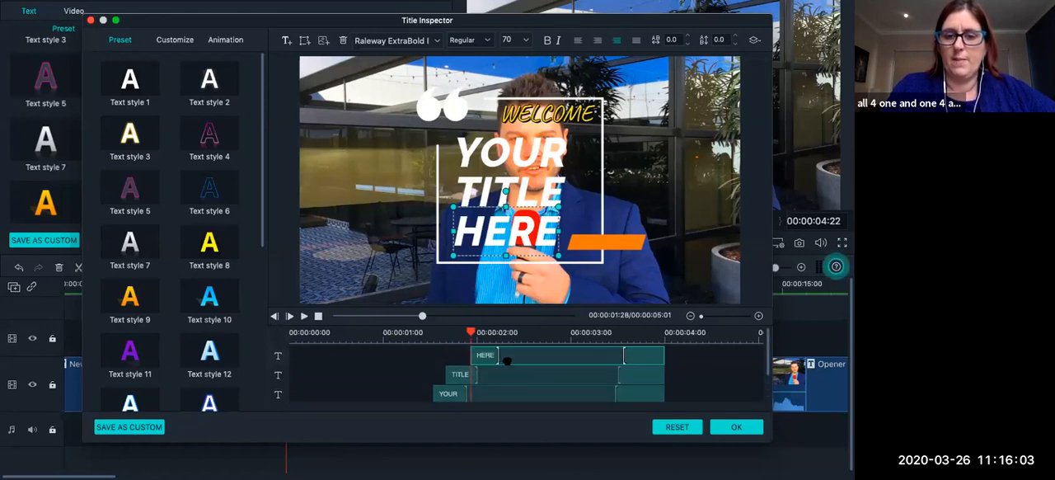
pyautogui.click(502, 392)
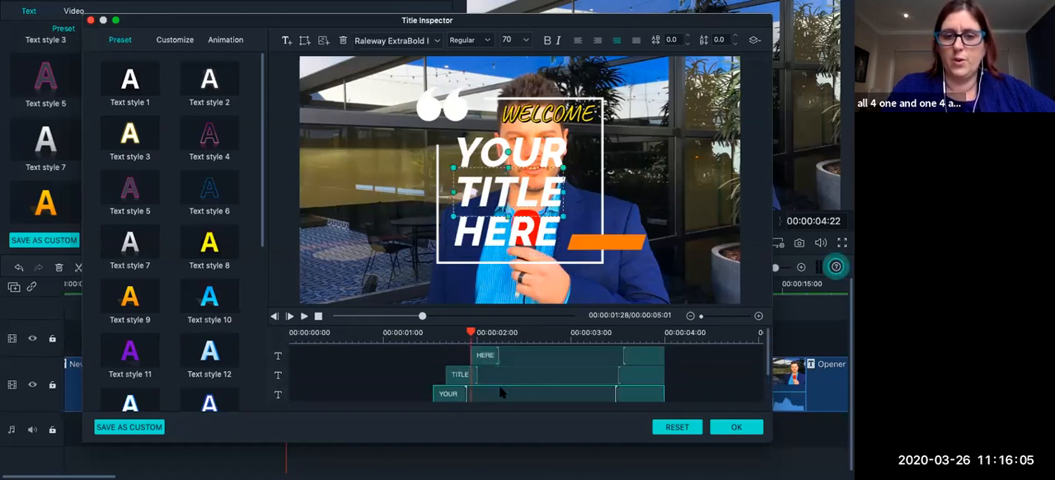
pyautogui.scroll(-1, 562, 387)
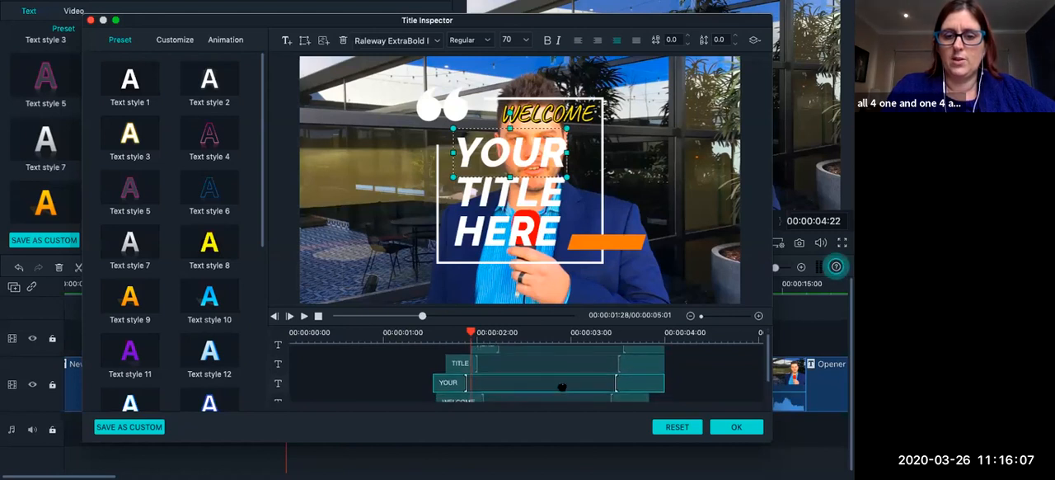
pyautogui.scroll(1, 563, 387)
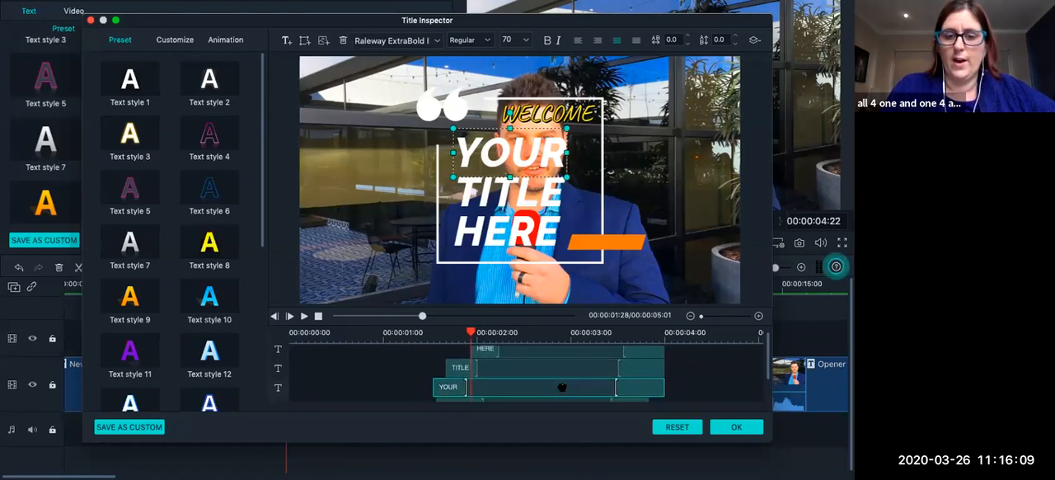
pyautogui.scroll(-1, 562, 386)
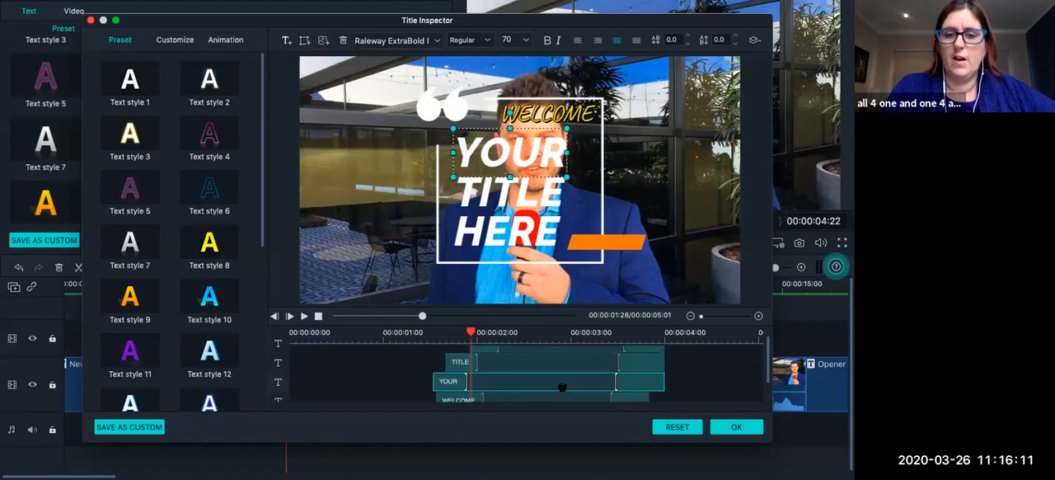
pyautogui.scroll(1, 562, 387)
pyautogui.scroll(-1, 562, 386)
pyautogui.scroll(-1, 562, 387)
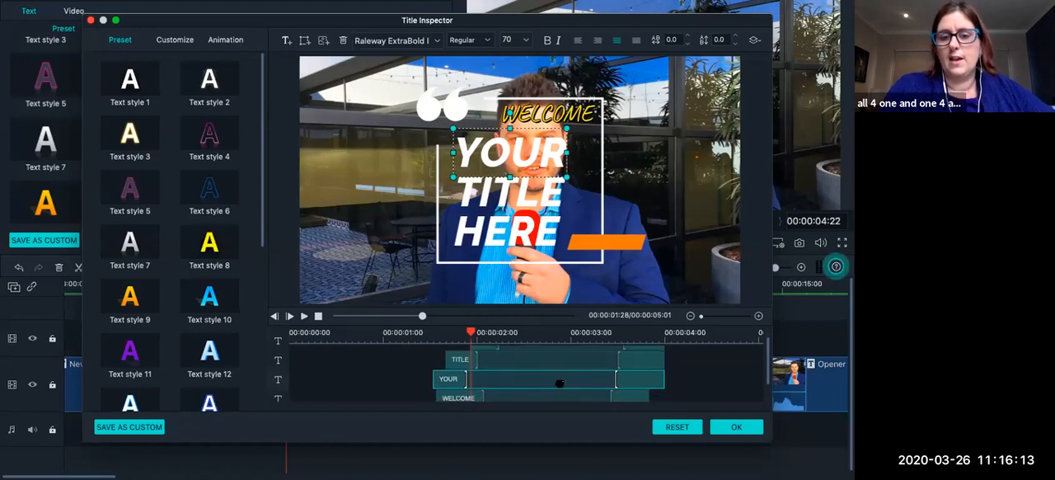
# Extend the YOUR, TITLE and HERE layers to start earlier, at about 1.1, 1.5 and 1.9 seconds respectively.
pyautogui.scroll(2, 476, 373)
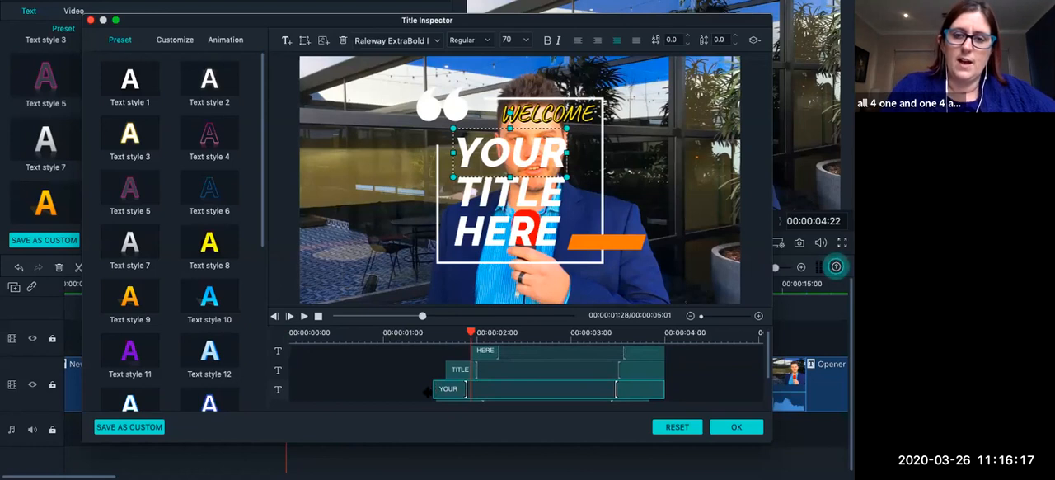
pyautogui.moveTo(436, 394); pyautogui.dragTo(398, 394)
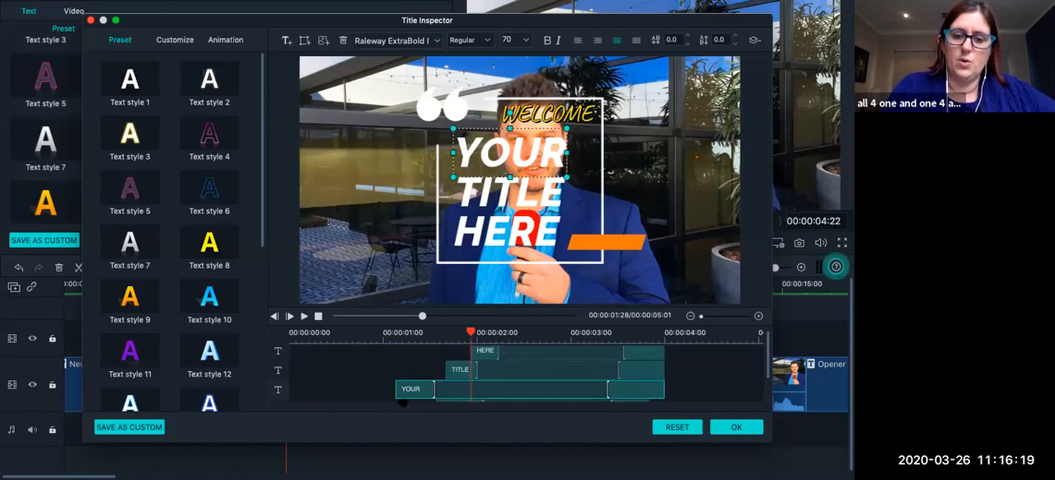
pyautogui.click(452, 370)
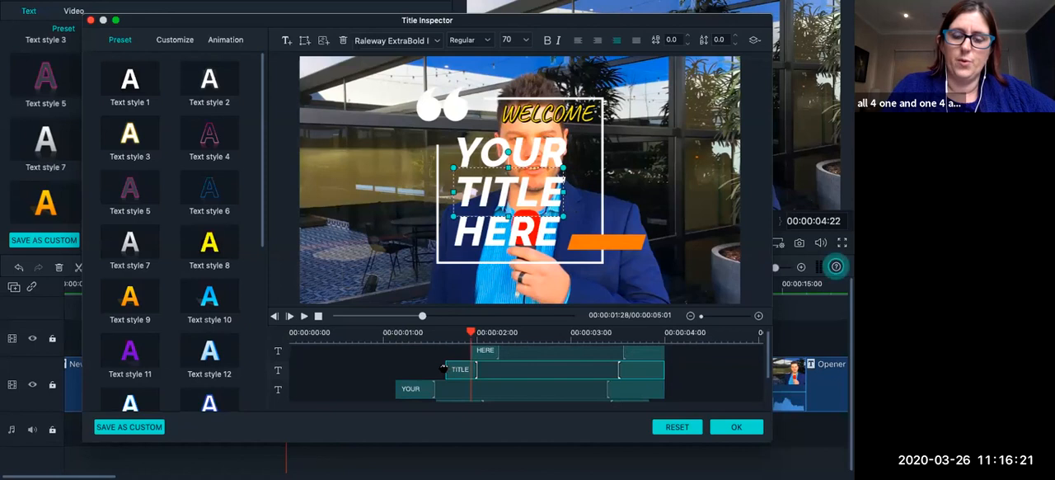
pyautogui.moveTo(447, 369); pyautogui.dragTo(430, 374)
pyautogui.click(474, 359)
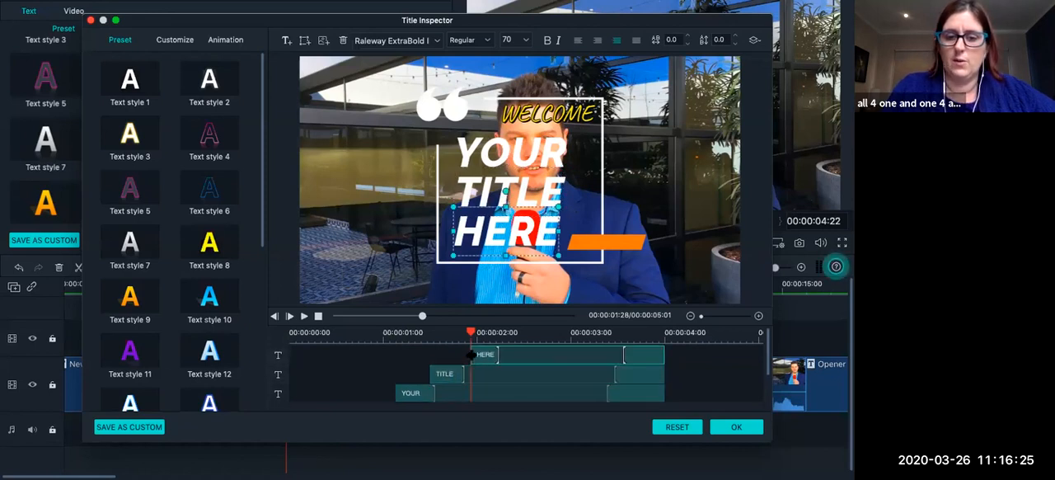
pyautogui.moveTo(470, 356); pyautogui.dragTo(466, 356)
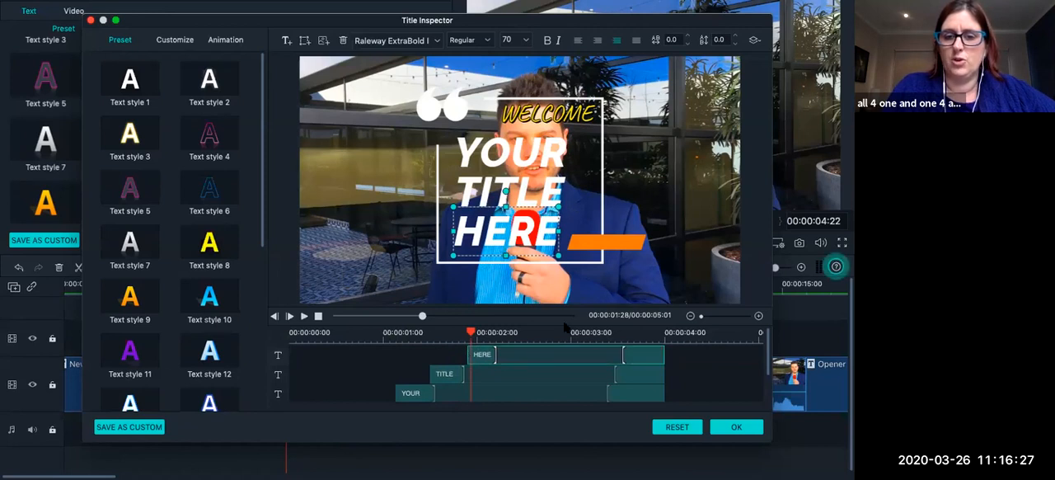
# Extend the WELCOME layer to start earlier, at about 0.5 seconds, and keep that layer selected.
pyautogui.click(525, 163)
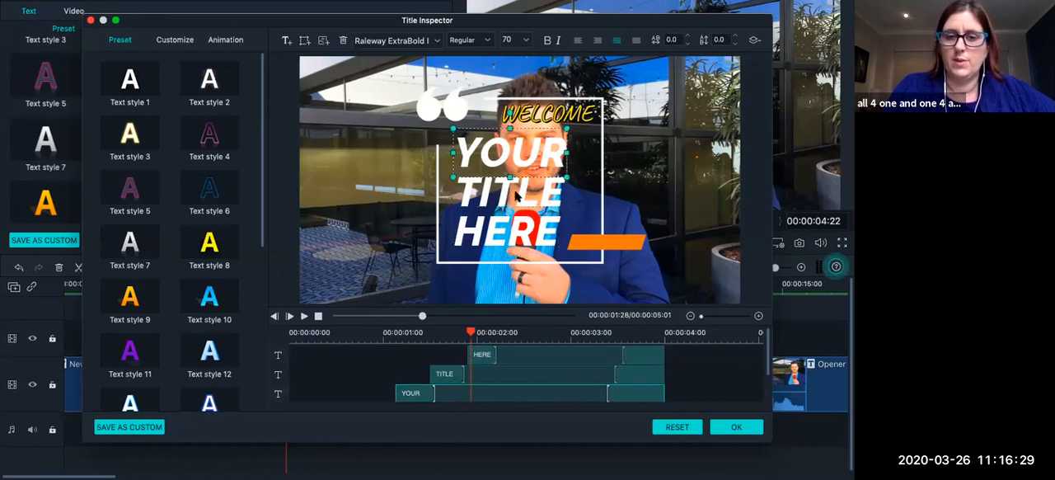
pyautogui.click(515, 234)
pyautogui.scroll(-2, 507, 371)
pyautogui.scroll(2, 508, 371)
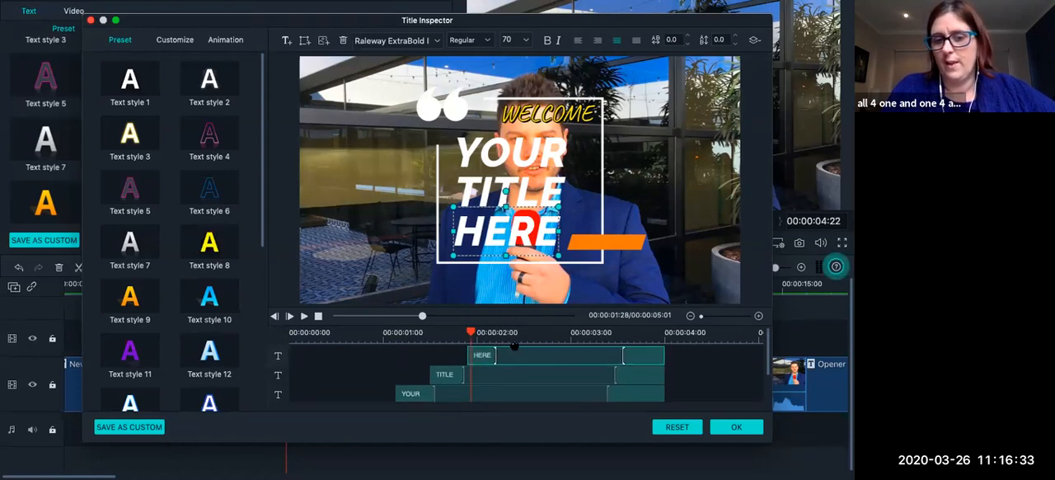
pyautogui.scroll(-3, 503, 363)
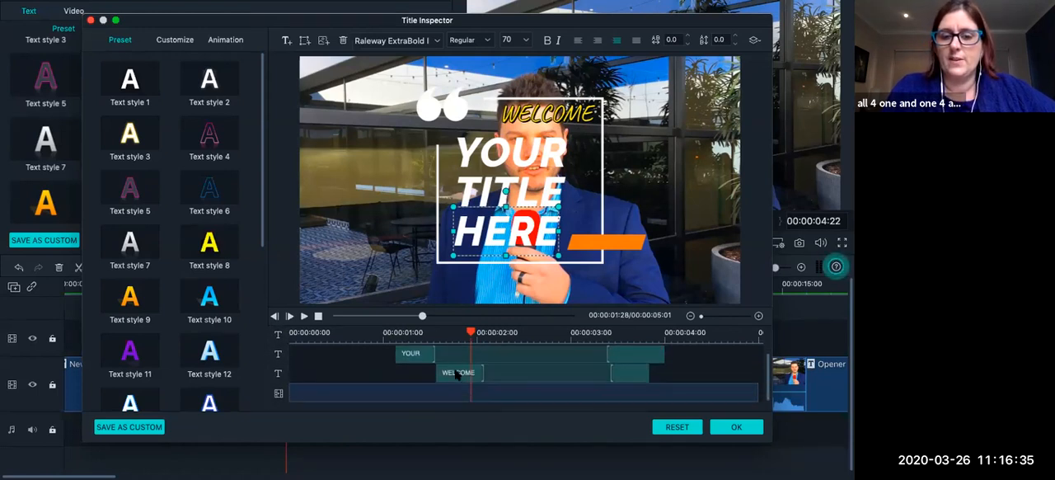
pyautogui.click(456, 375)
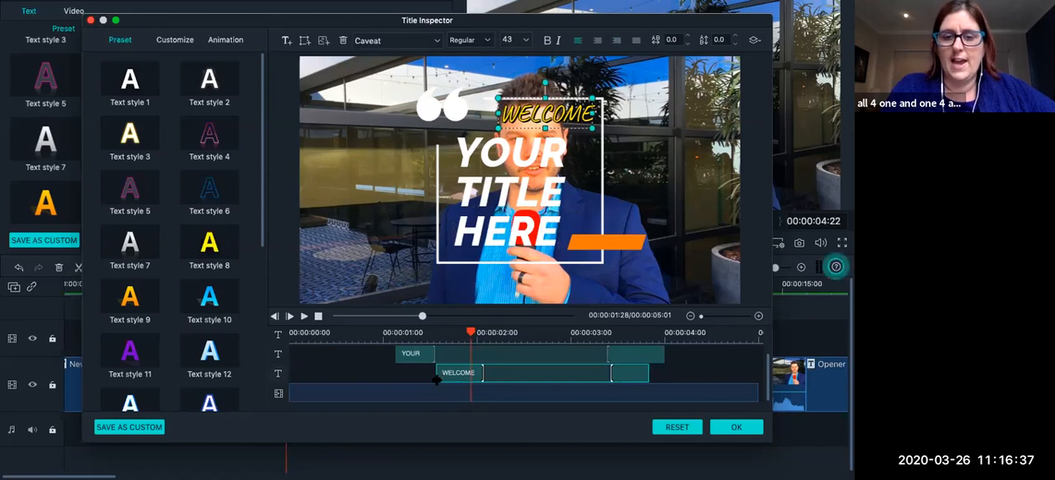
pyautogui.moveTo(437, 376); pyautogui.dragTo(334, 383)
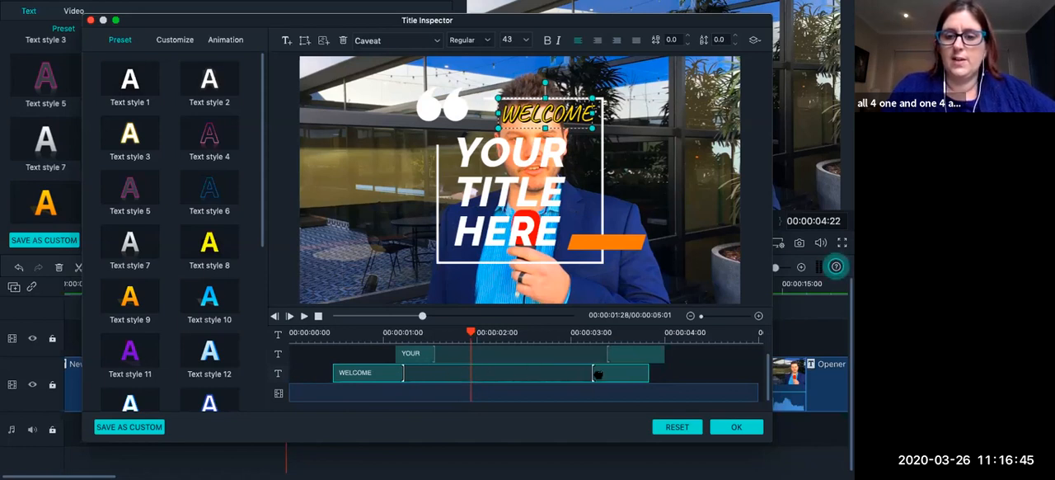
pyautogui.click(622, 361)
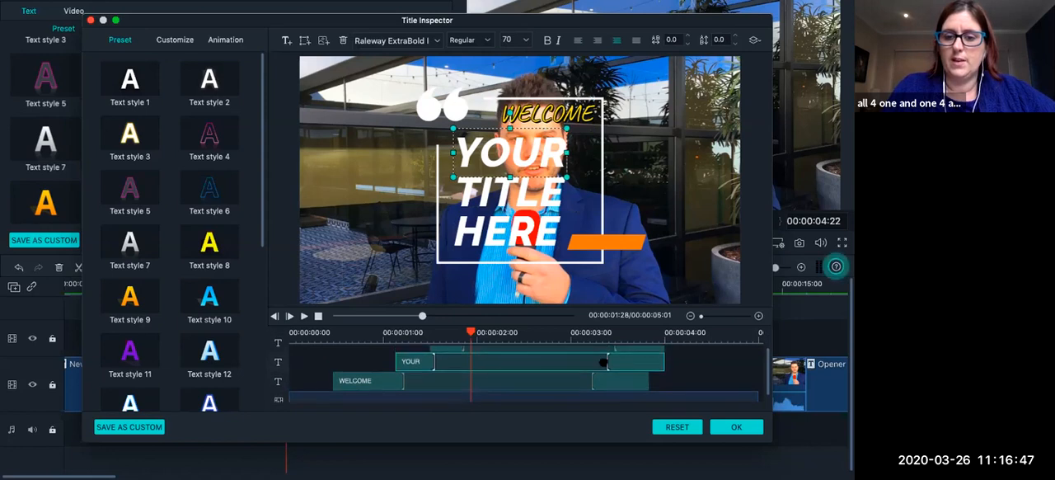
pyautogui.click(619, 375)
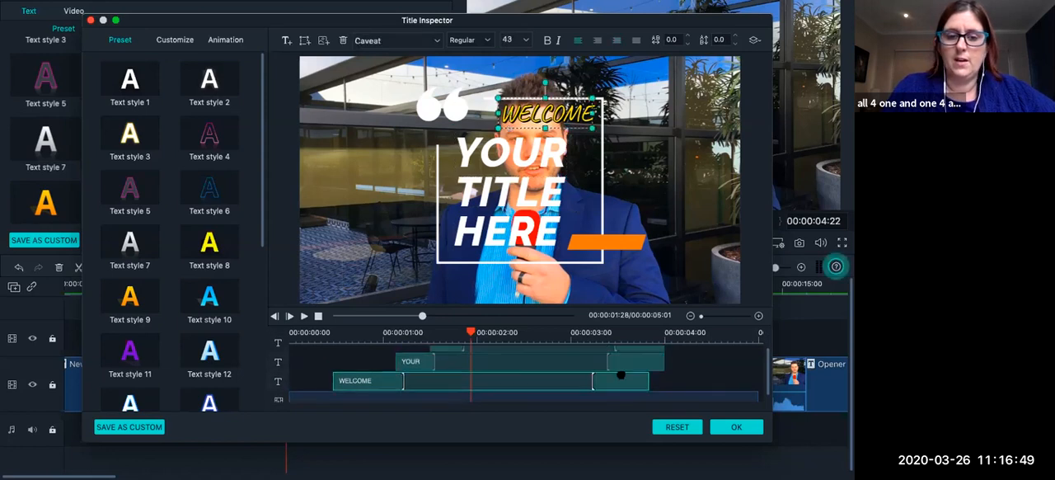
# Play the title from near its start and again from about 3 seconds to check the adjusted layer timing.
pyautogui.click(320, 334)
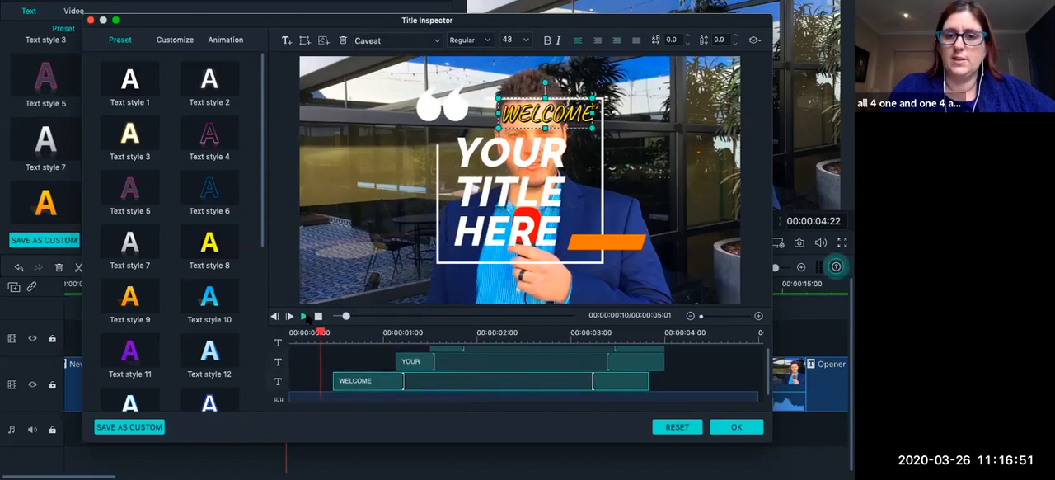
pyautogui.click(303, 315)
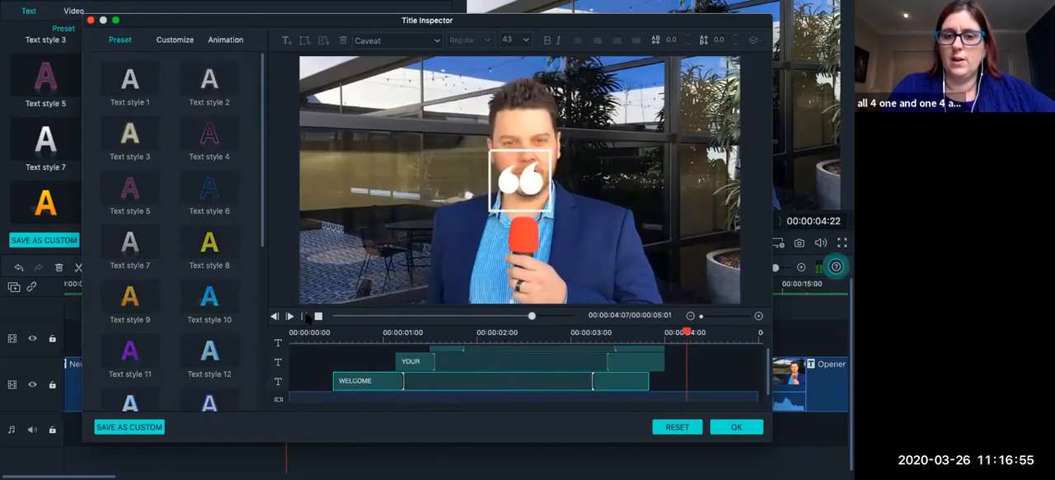
pyautogui.click(305, 316)
pyautogui.scroll(2, 570, 366)
pyautogui.scroll(-2, 571, 366)
pyautogui.scroll(2, 571, 366)
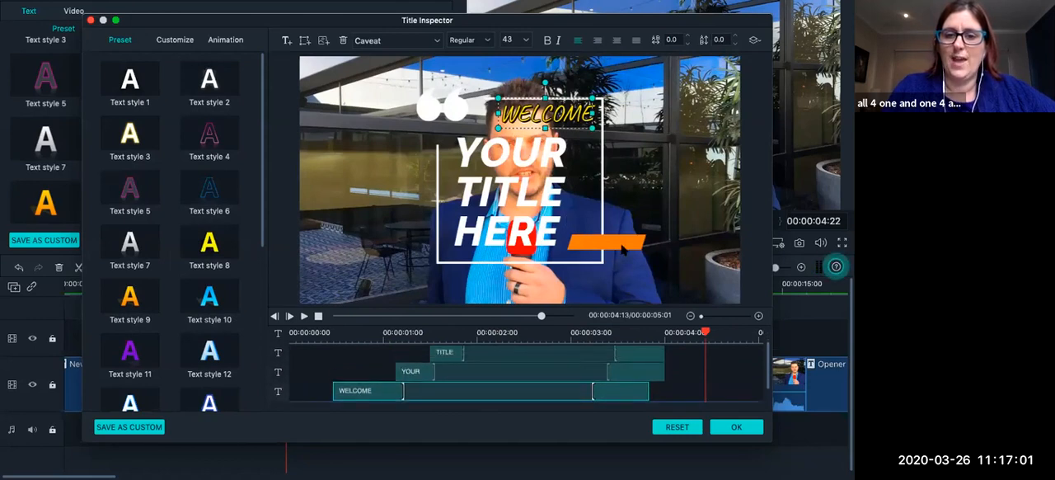
pyautogui.click(589, 334)
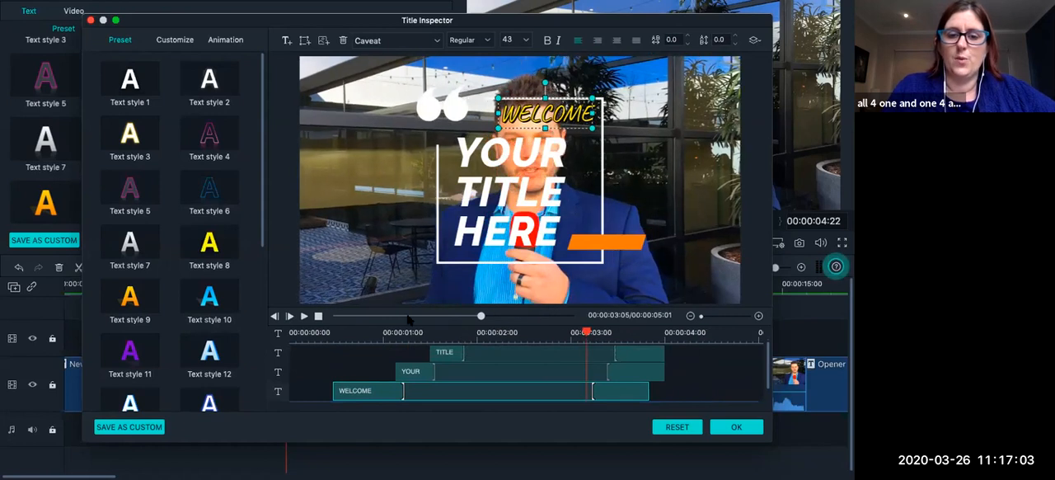
pyautogui.click(304, 316)
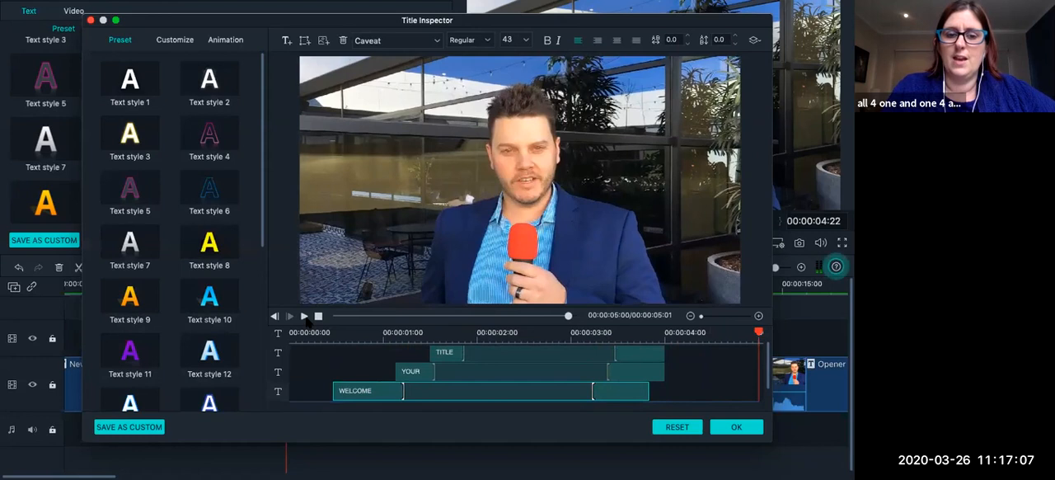
pyautogui.click(305, 318)
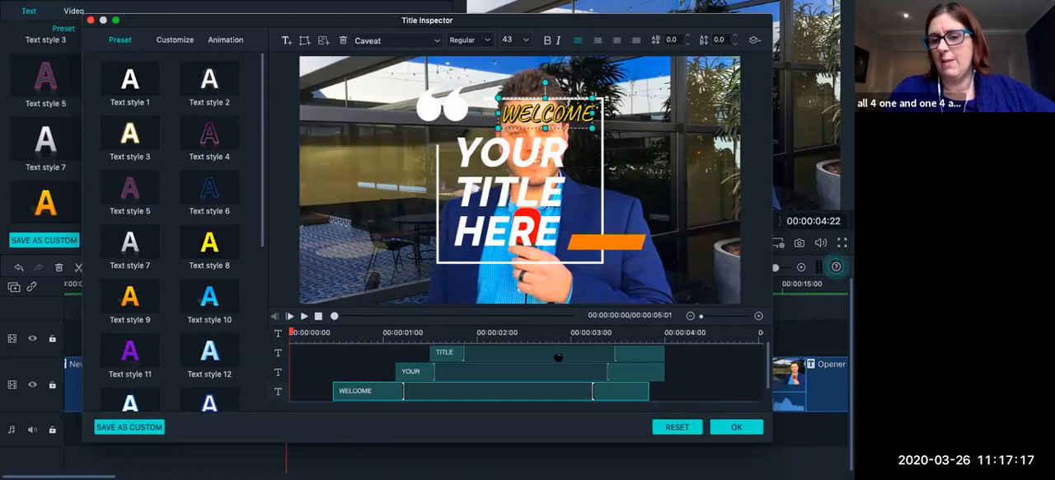
# Inspect where the TITLE, YOUR and WELCOME text layers end on the title's timeline.
pyautogui.scroll(-1, 651, 378)
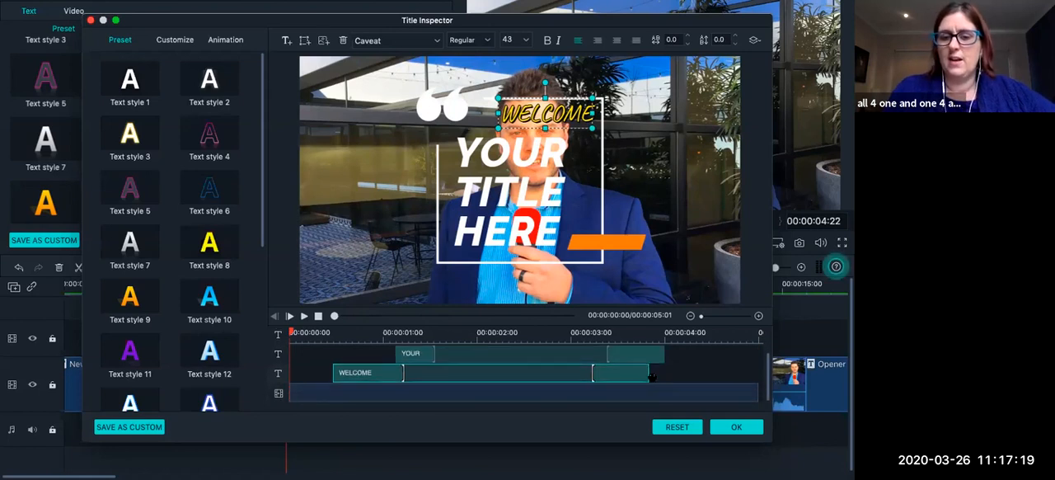
pyautogui.scroll(2, 662, 373)
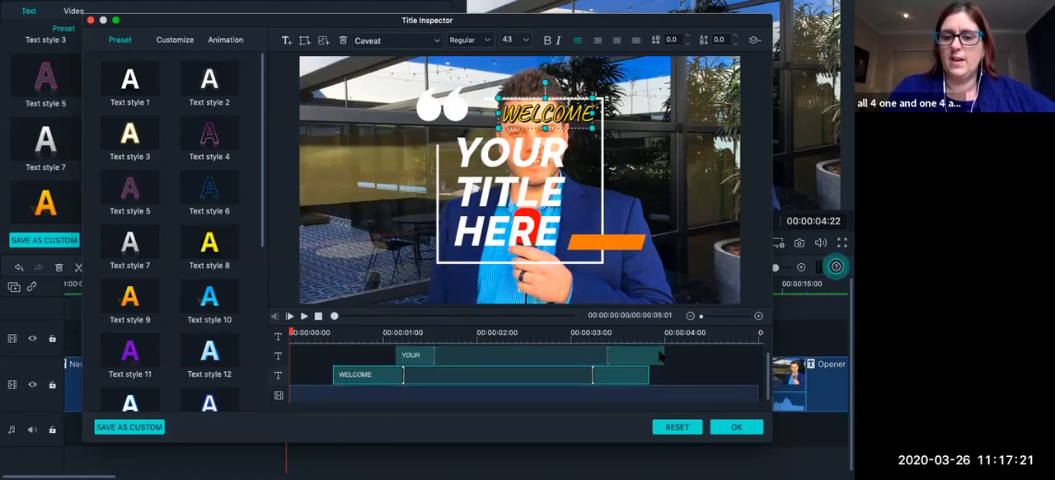
pyautogui.click(662, 355)
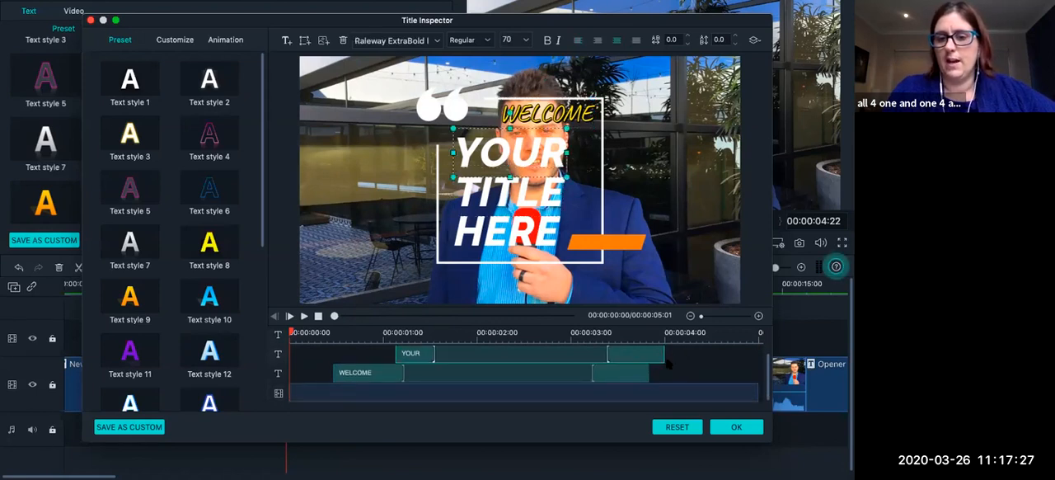
pyautogui.click(648, 375)
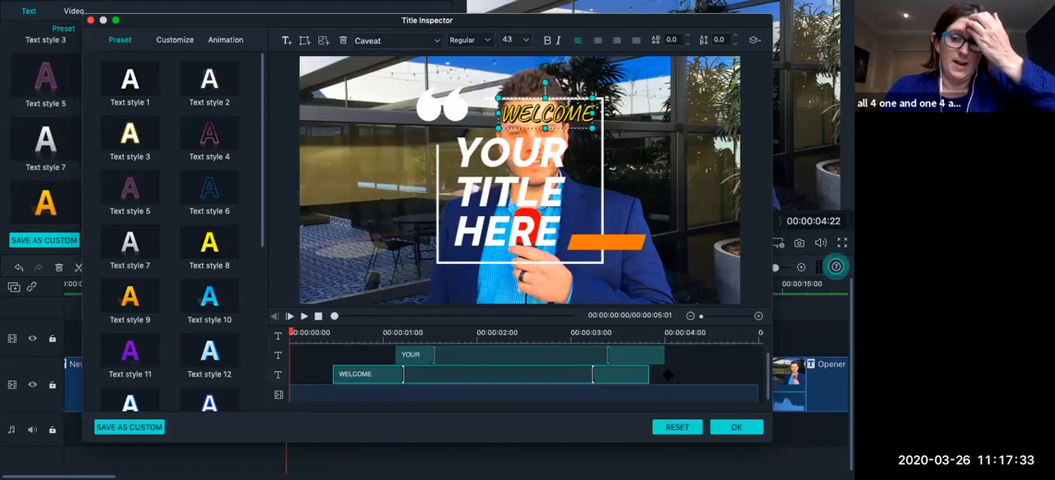
pyautogui.scroll(3, 667, 375)
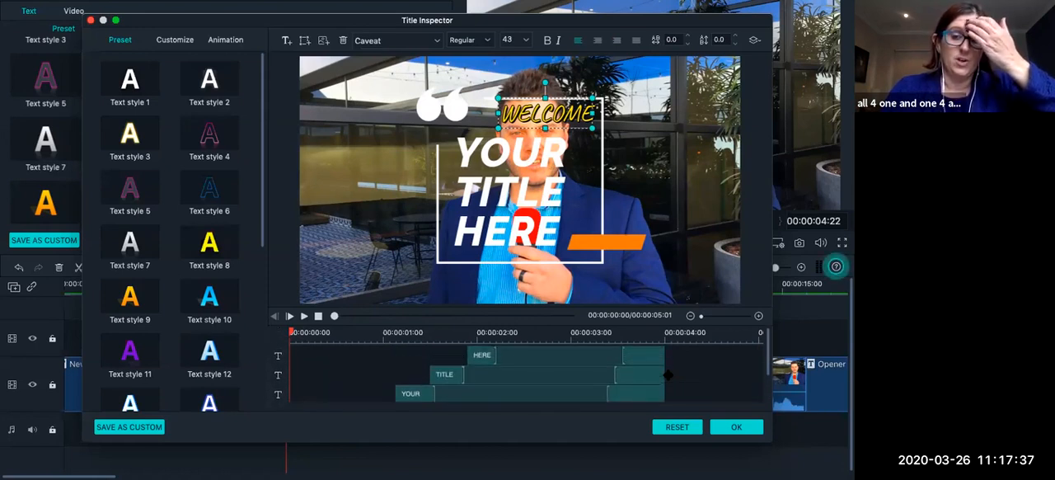
# Replace the title's YOUR text with TO.
pyautogui.click(483, 356)
pyautogui.click(497, 155)
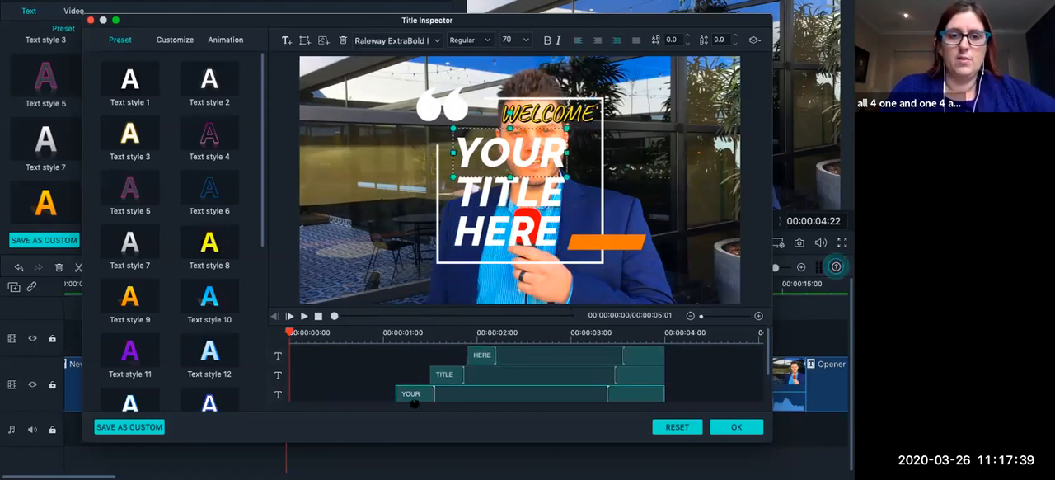
pyautogui.click(171, 40)
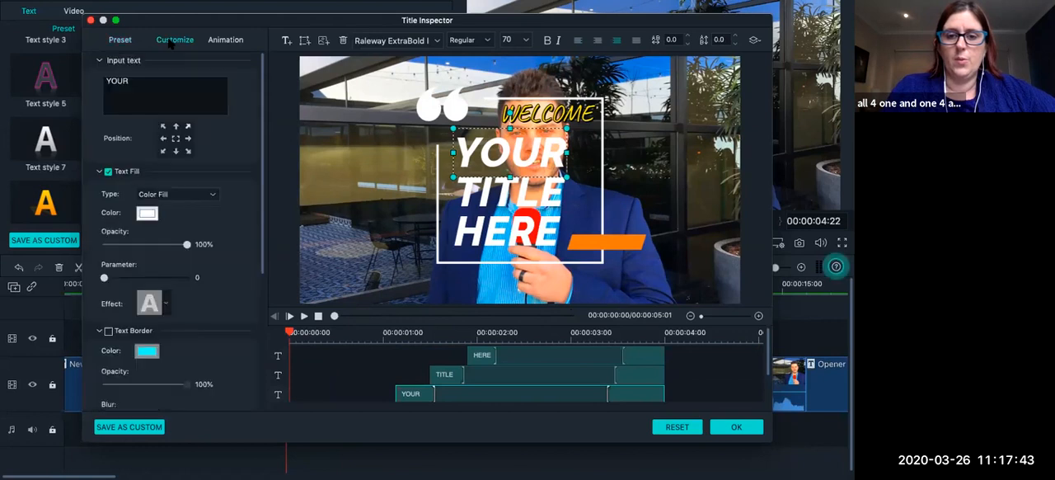
pyautogui.click(159, 86)
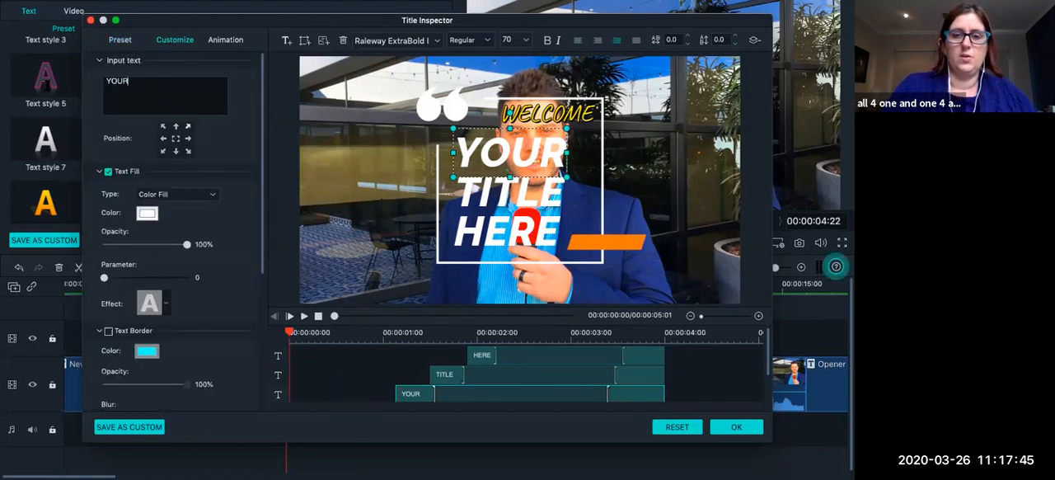
pyautogui.write('T')
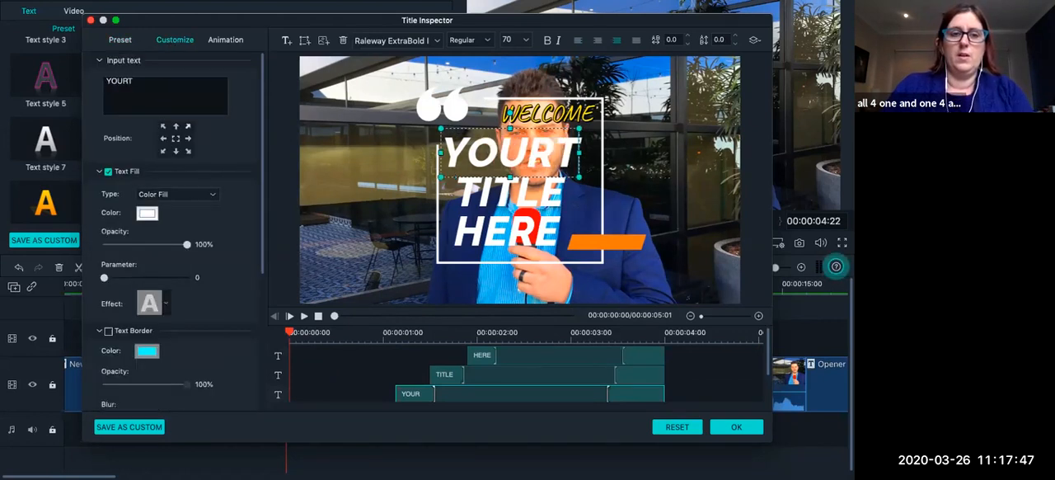
pyautogui.press('super+a')
pyautogui.write('TO')
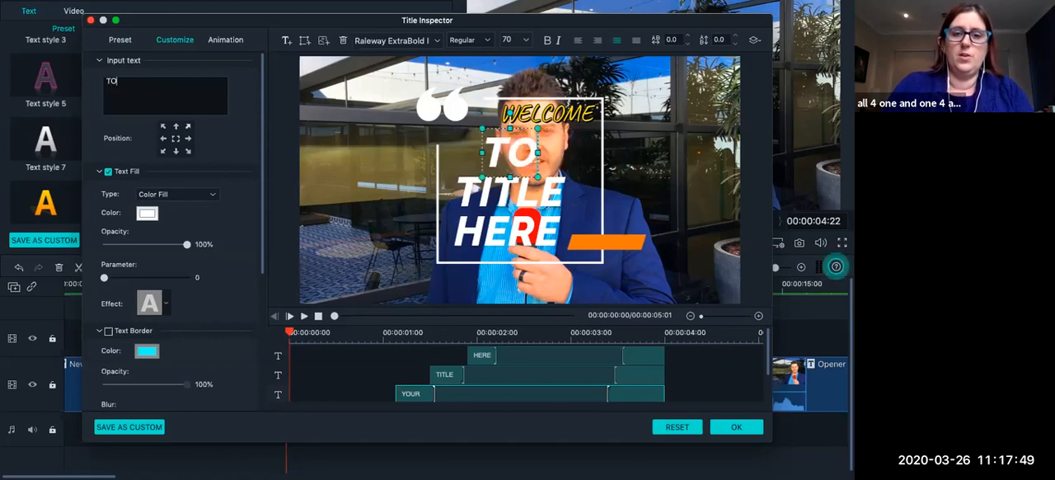
# Replace the title's TITLE text with Waterman.
pyautogui.click(550, 196)
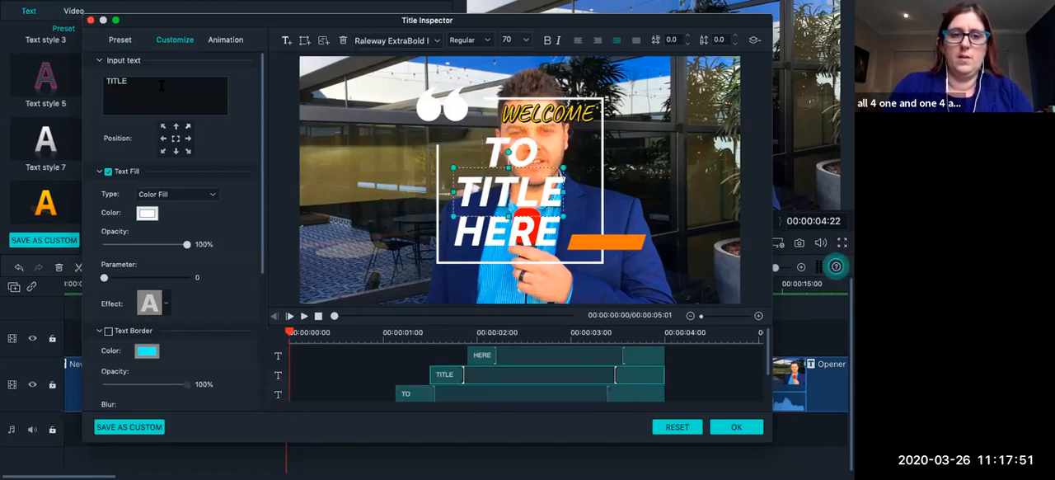
pyautogui.press('super+a')
pyautogui.write('W')
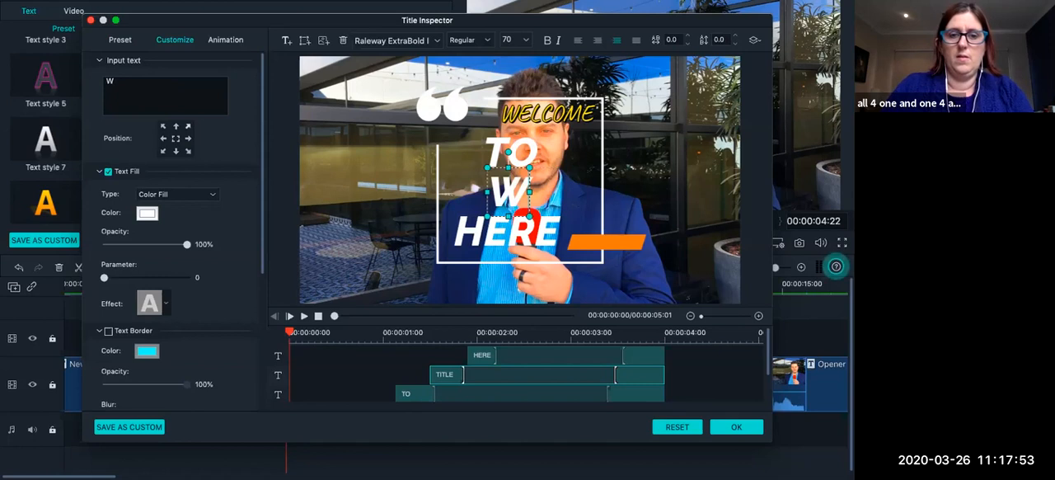
pyautogui.write('atermans')
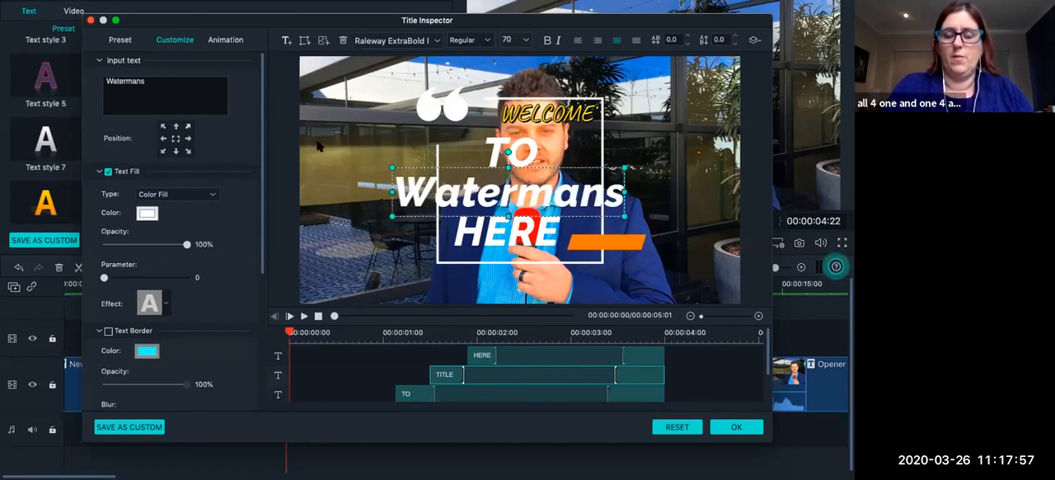
pyautogui.press('BackSpace')
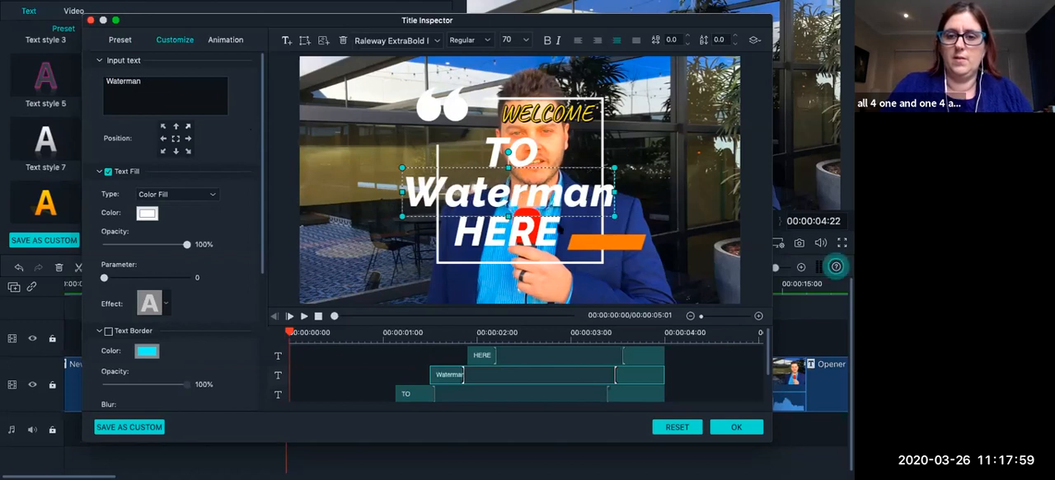
# Replace the title's HERE text with Centre.
pyautogui.click(561, 230)
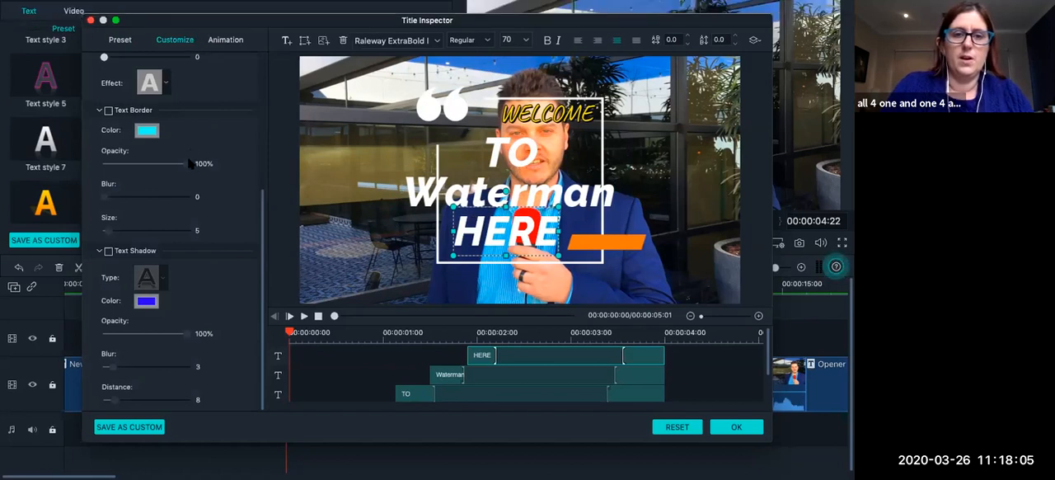
pyautogui.scroll(5, 189, 122)
pyautogui.moveTo(152, 85); pyautogui.dragTo(3, 79)
pyautogui.write('C')
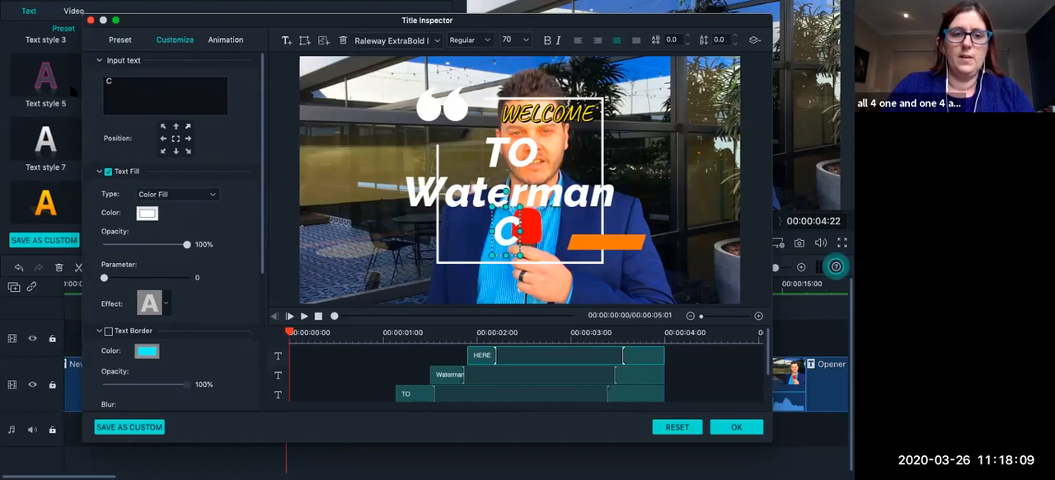
pyautogui.write('entre')
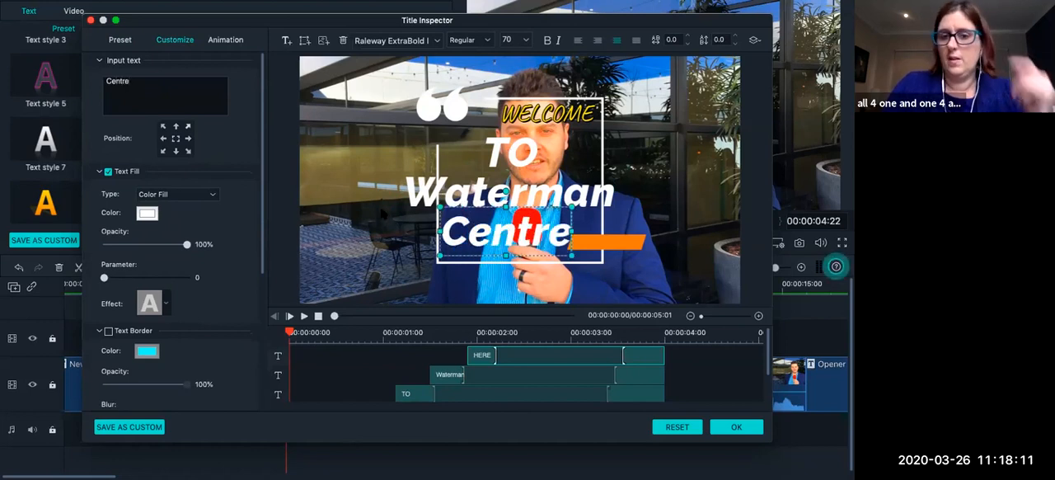
# Shift the Waterman text slightly right to the middle of the frame, and move the Centre text slightly right and down.
pyautogui.click(620, 214)
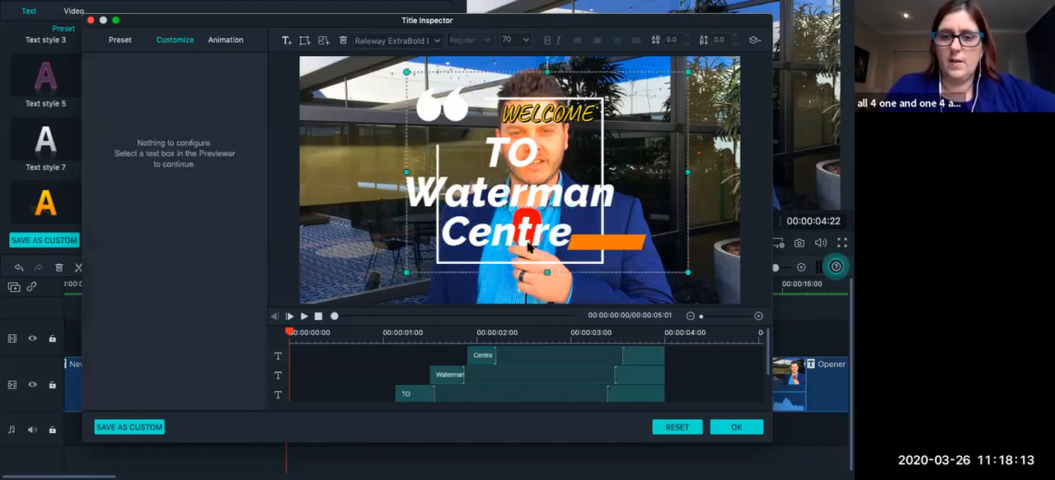
pyautogui.click(529, 246)
pyautogui.click(494, 192)
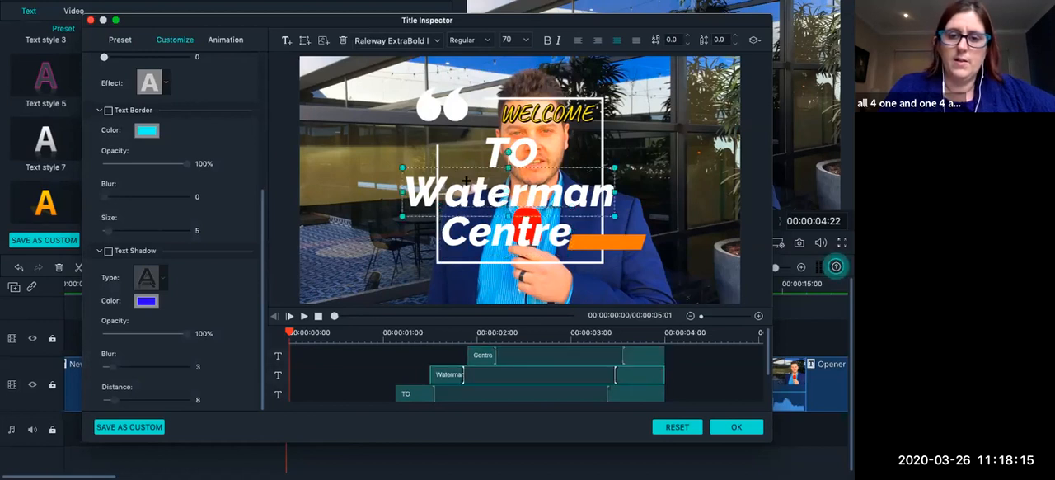
pyautogui.moveTo(454, 170); pyautogui.dragTo(470, 171)
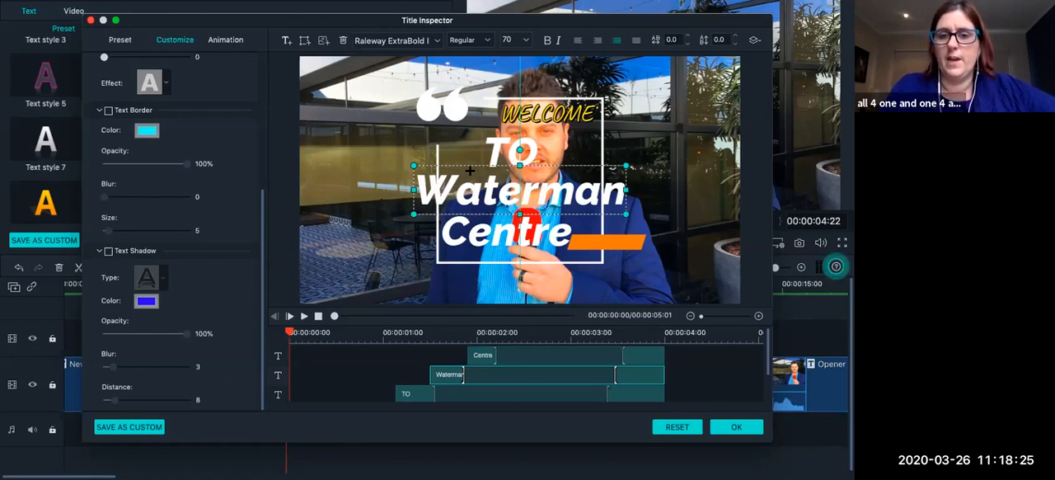
pyautogui.click(488, 230)
pyautogui.moveTo(484, 231); pyautogui.dragTo(490, 232)
pyautogui.click(637, 249)
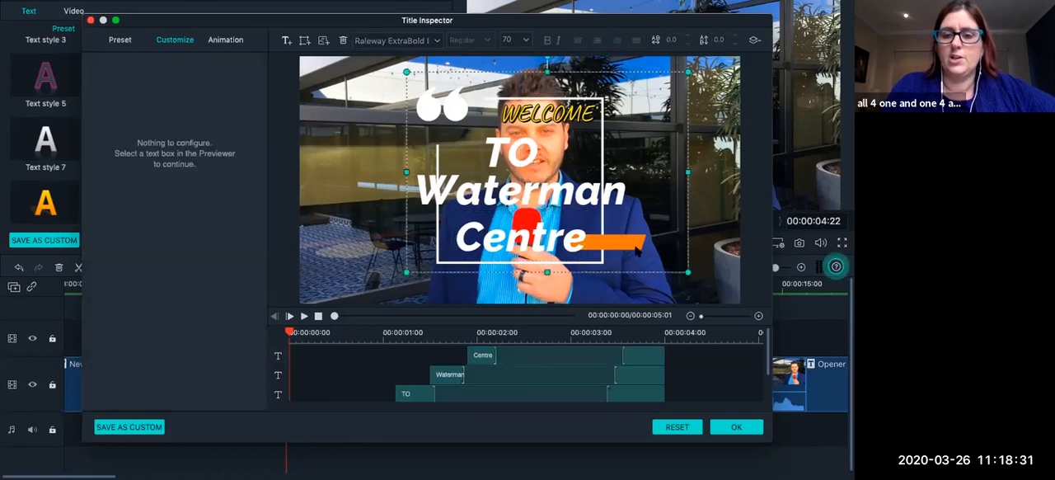
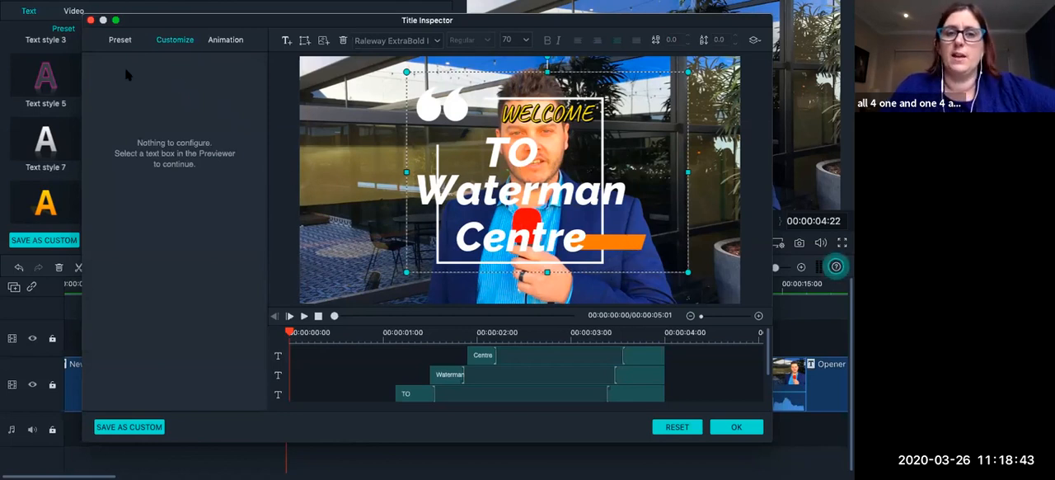
# Select the TO text and look through its fill, border and shadow customisation settings.
pyautogui.click(218, 43)
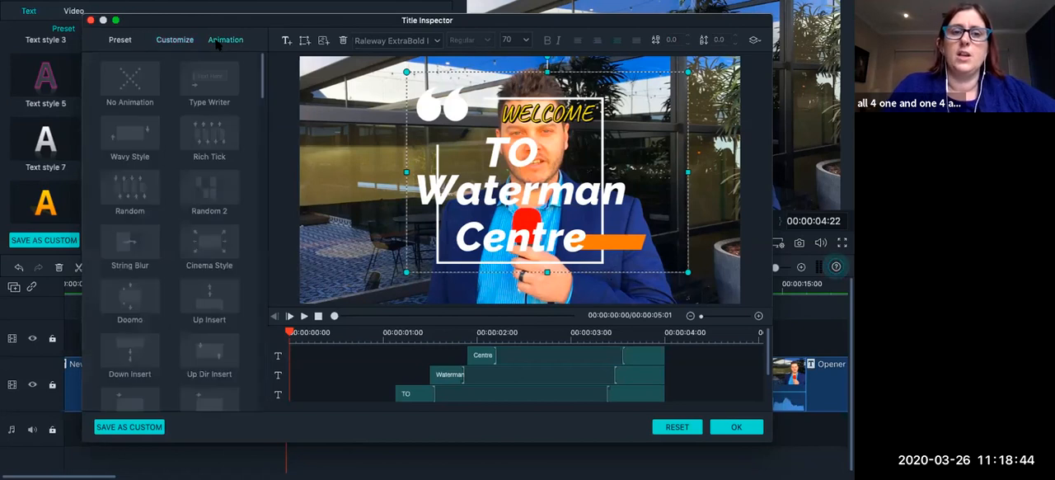
pyautogui.click(168, 43)
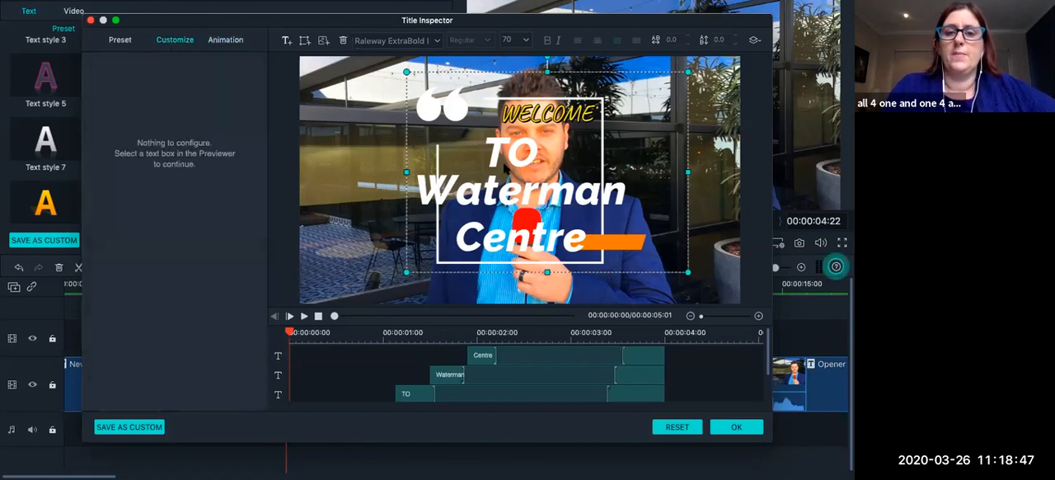
pyautogui.click(506, 167)
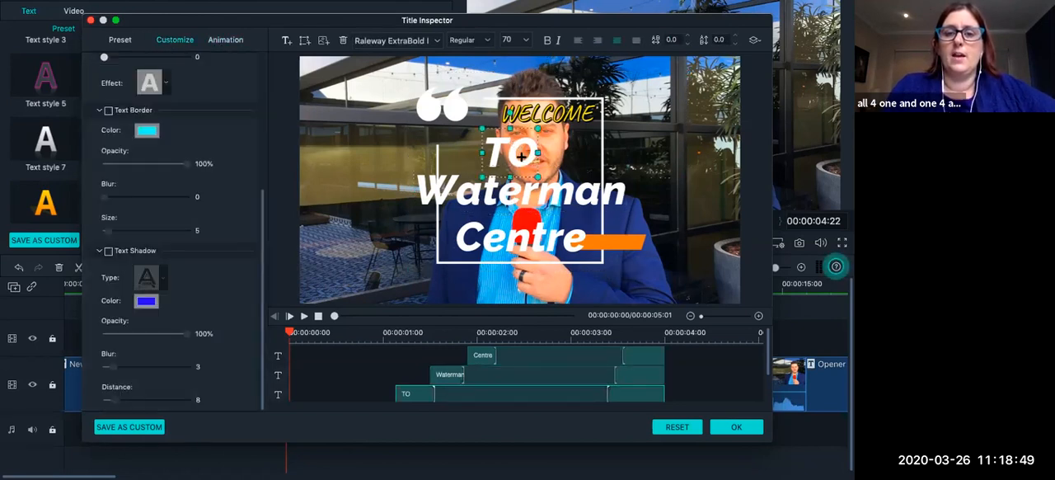
pyautogui.scroll(3, 178, 157)
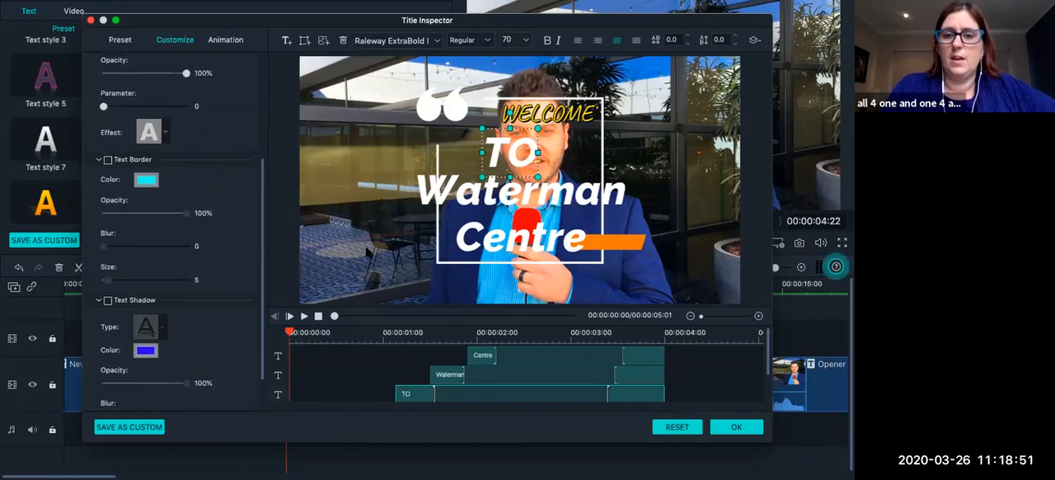
pyautogui.scroll(5, 178, 248)
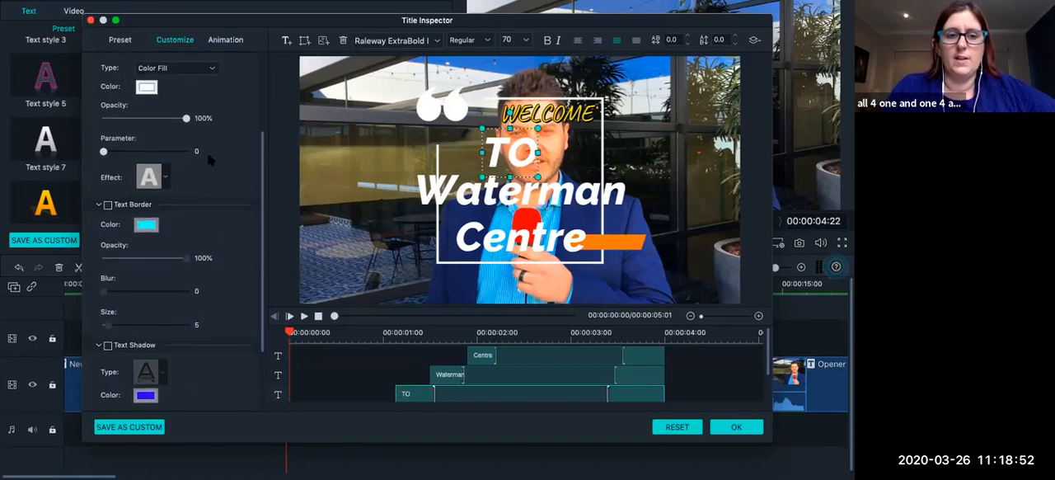
pyautogui.click(221, 40)
pyautogui.click(175, 40)
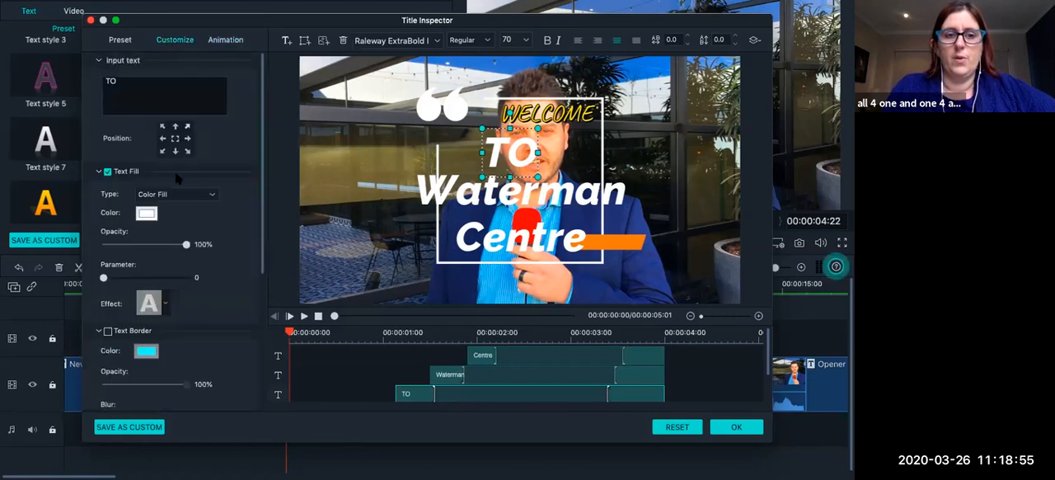
pyautogui.scroll(-2, 168, 174)
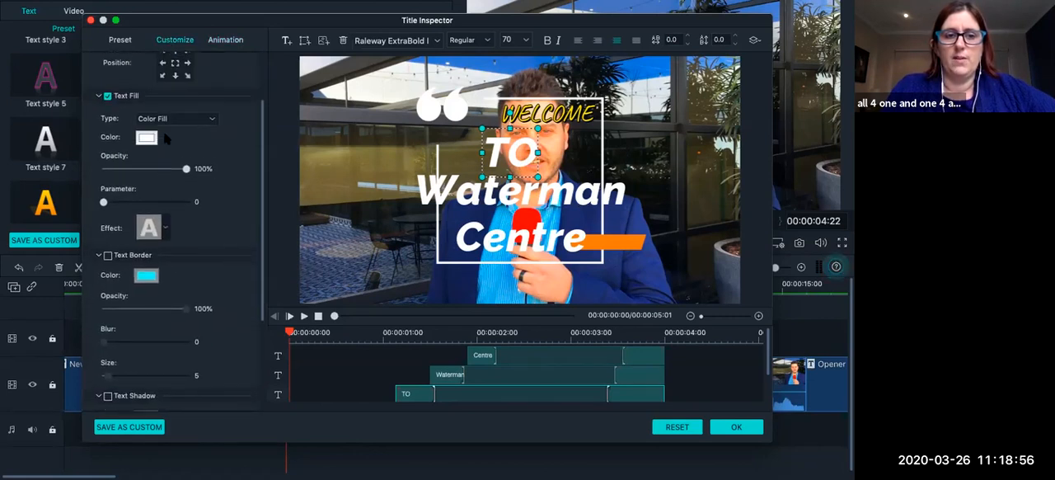
# Apply the Text style 11 preset to the TO text.
pyautogui.click(129, 41)
pyautogui.scroll(-2, 177, 292)
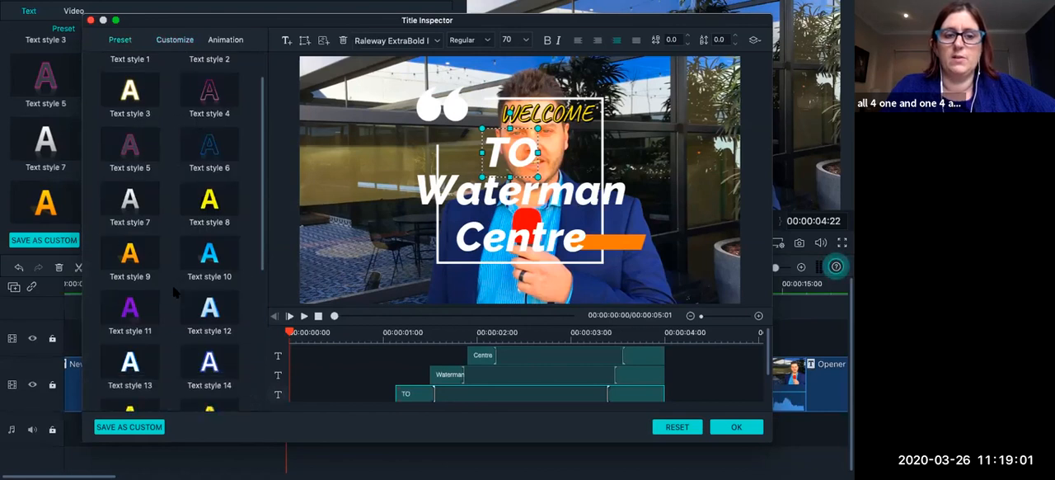
pyautogui.click(134, 301)
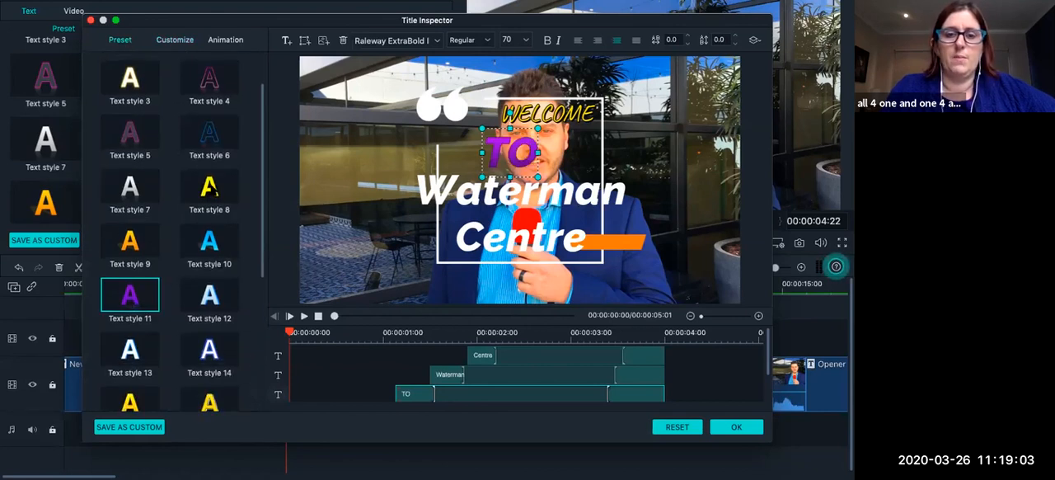
# Change the TO text's fill type to Color Fill and set its colour to dark purple-blue.
pyautogui.click(175, 40)
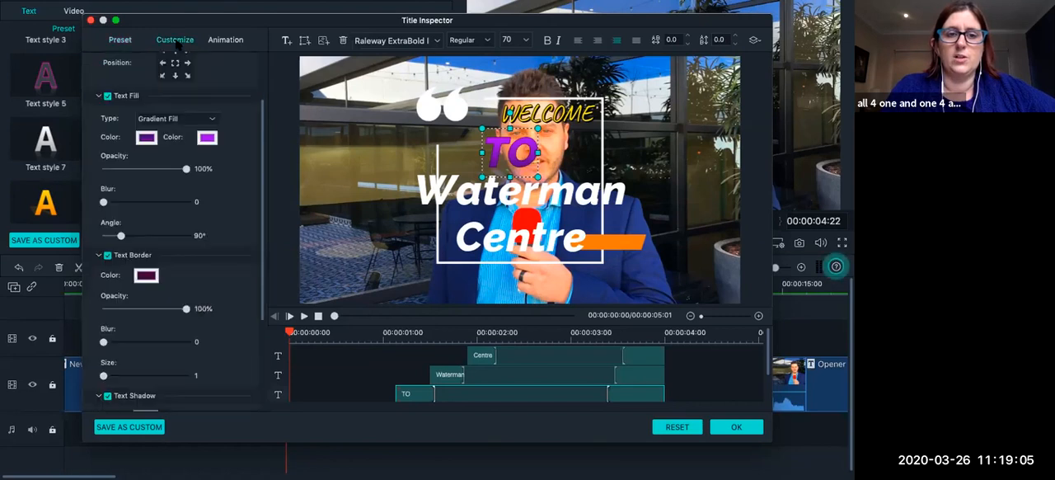
pyautogui.scroll(3, 183, 169)
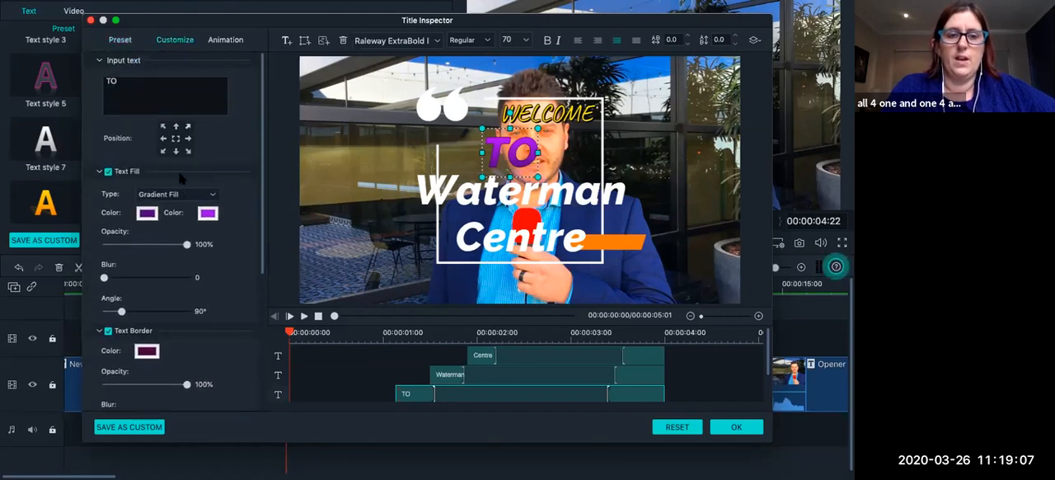
pyautogui.click(197, 194)
pyautogui.click(198, 183)
pyautogui.scroll(-1, 201, 227)
pyautogui.click(147, 193)
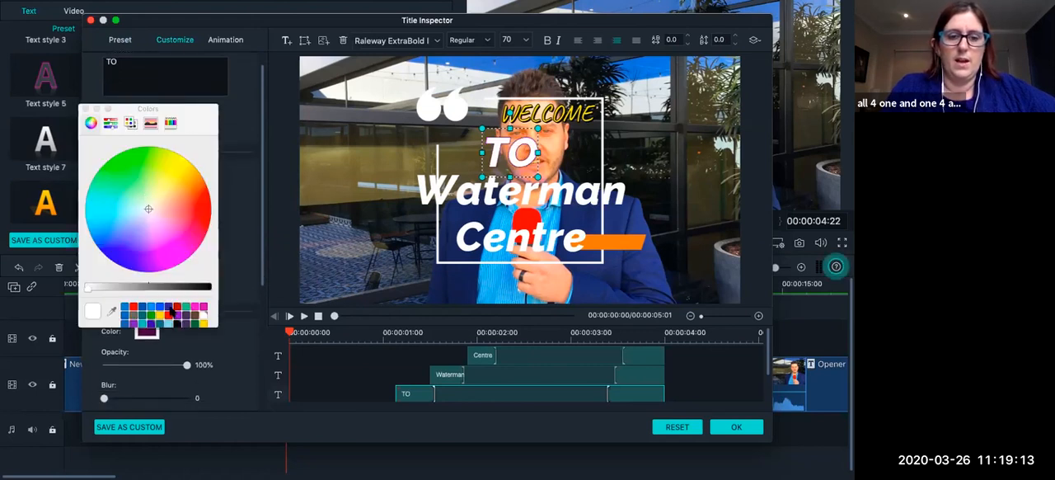
pyautogui.click(172, 313)
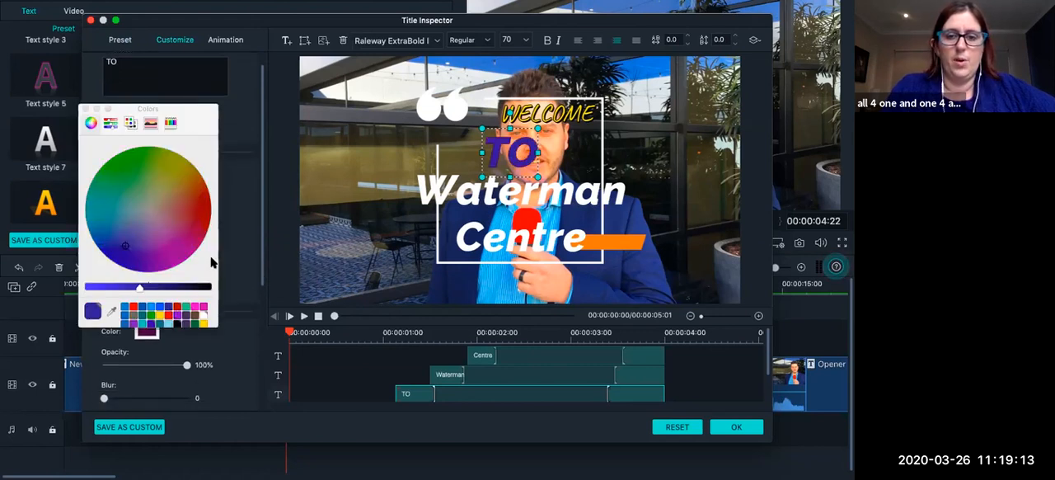
pyautogui.click(85, 109)
# Set the TO text's border colour to bright blue and its border size to 19.
pyautogui.scroll(-4, 177, 225)
pyautogui.scroll(-3, 178, 225)
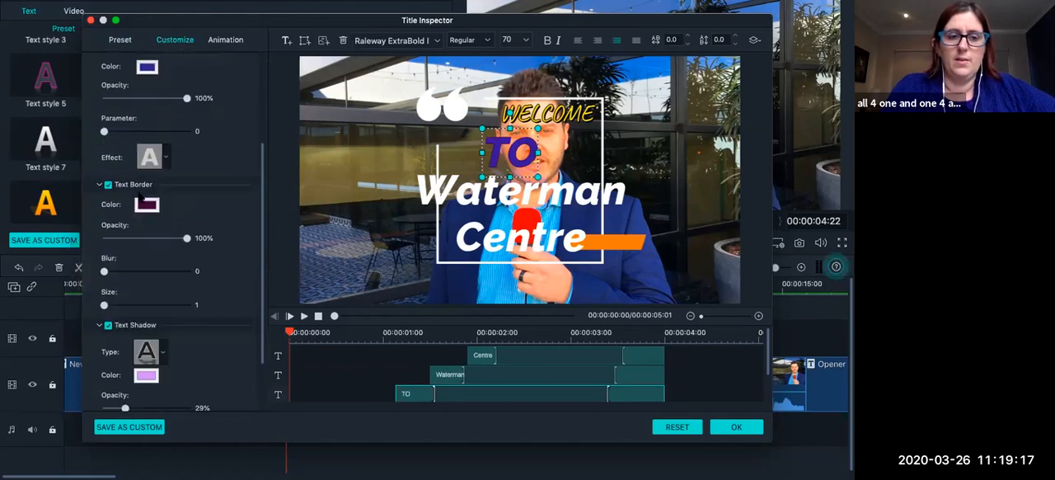
pyautogui.click(146, 375)
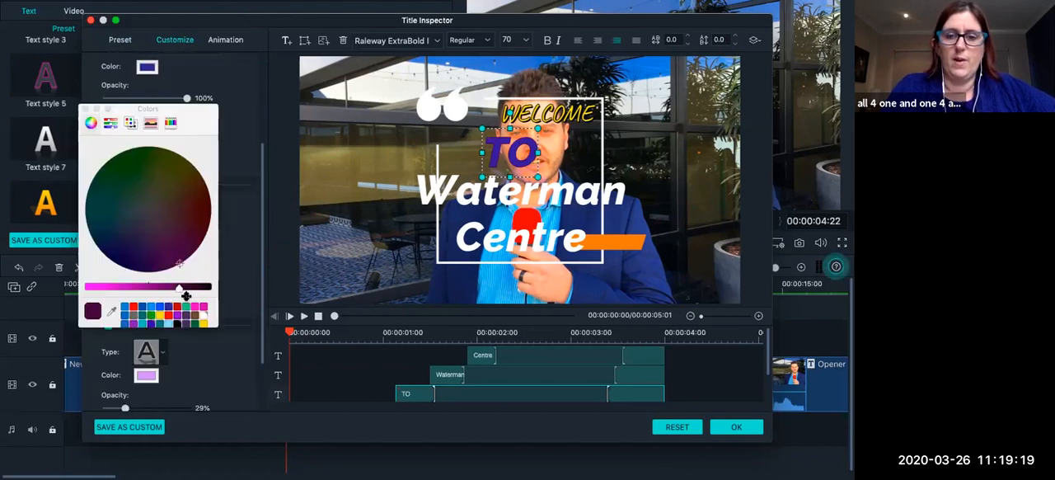
pyautogui.click(150, 310)
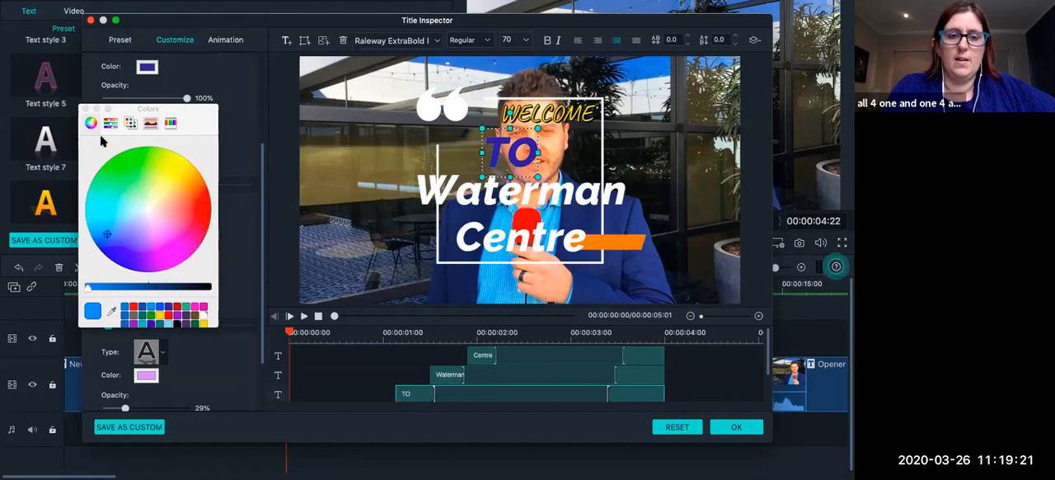
pyautogui.click(86, 109)
pyautogui.scroll(-3, 157, 190)
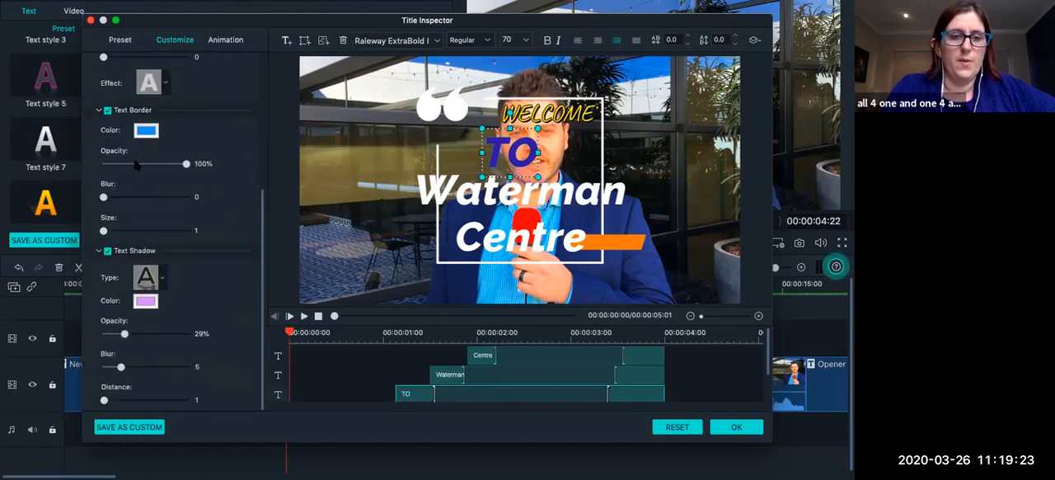
pyautogui.moveTo(110, 232); pyautogui.dragTo(134, 231)
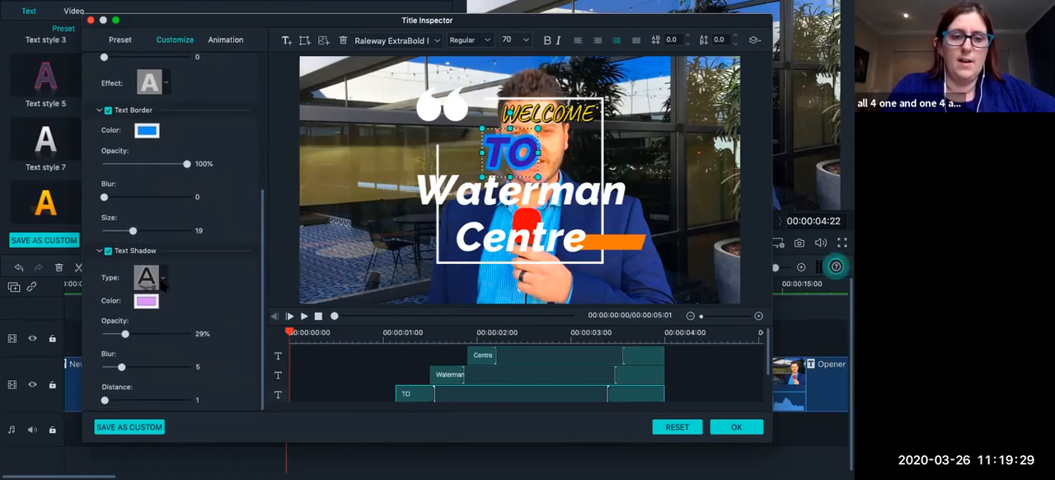
# Turn the TO text's shadow off and back on, and set the shadow colour to red.
pyautogui.click(108, 251)
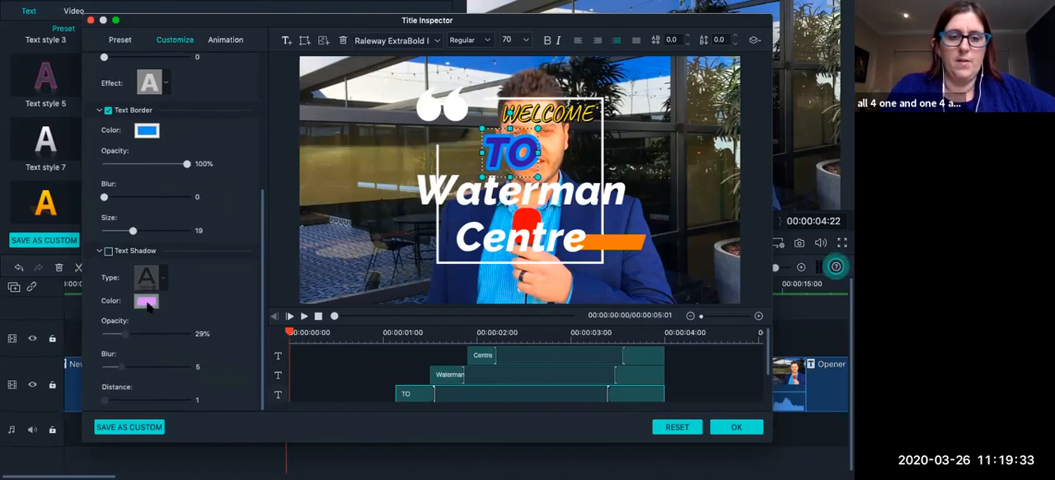
pyautogui.click(108, 252)
pyautogui.click(146, 300)
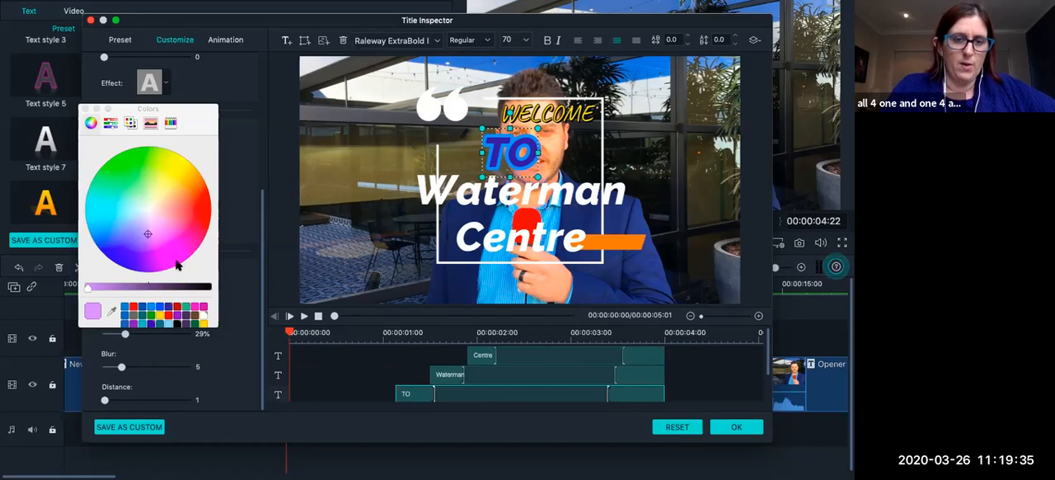
pyautogui.click(134, 307)
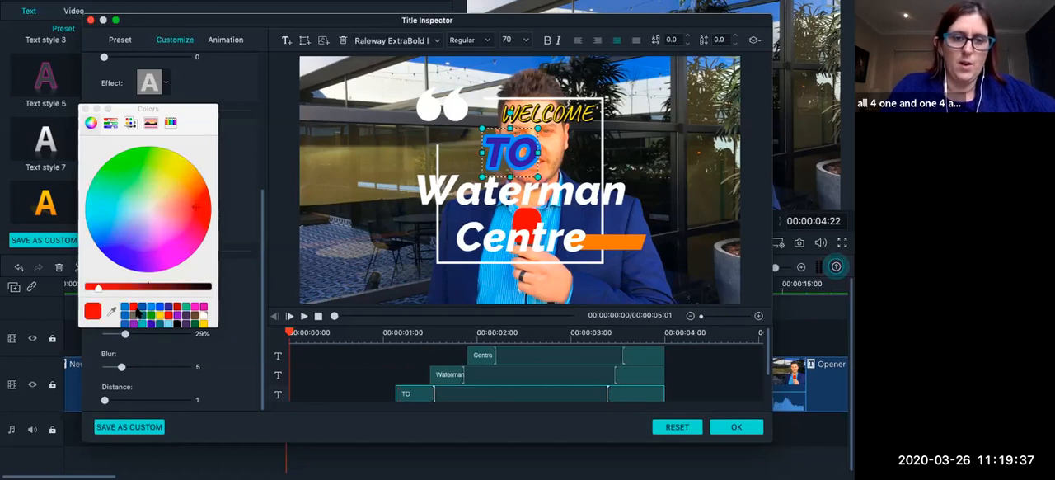
pyautogui.click(85, 109)
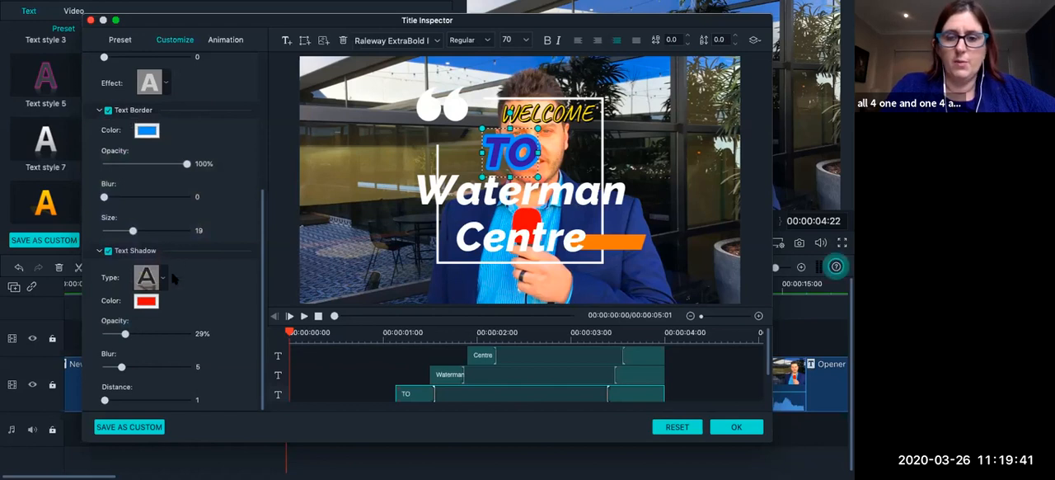
pyautogui.click(551, 164)
pyautogui.click(521, 160)
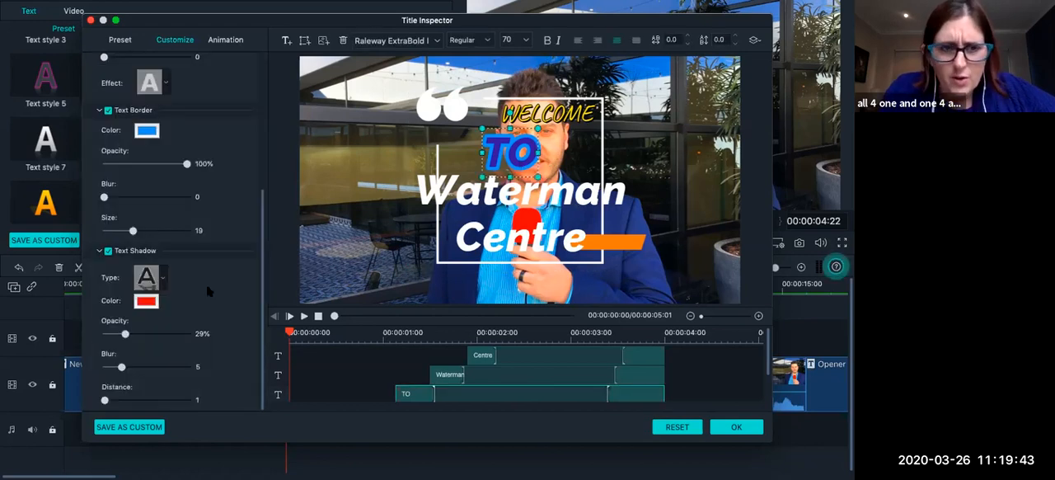
# Save the TO text settings as a custom title style named Purple and Blue Raleway Extra Bold.
pyautogui.scroll(1, 176, 328)
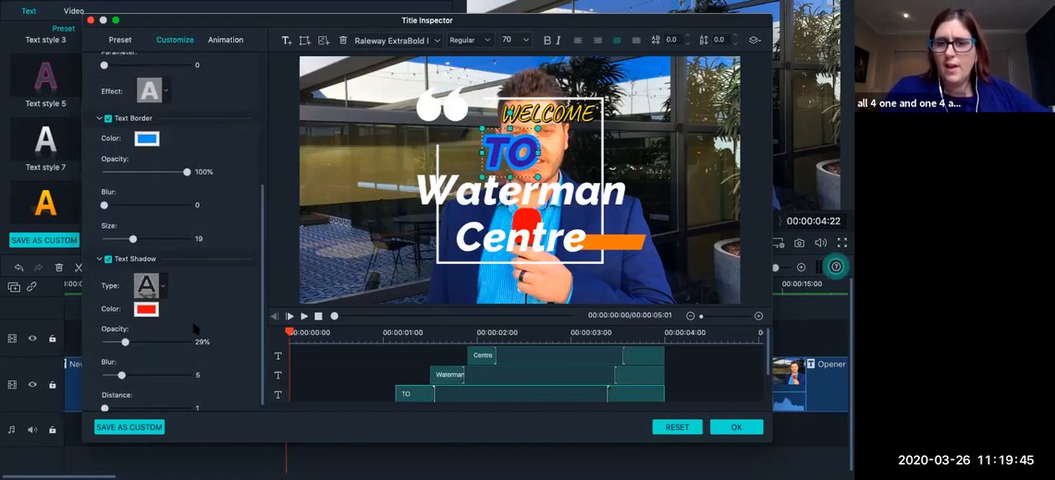
pyautogui.scroll(-1, 182, 308)
pyautogui.scroll(10, 181, 327)
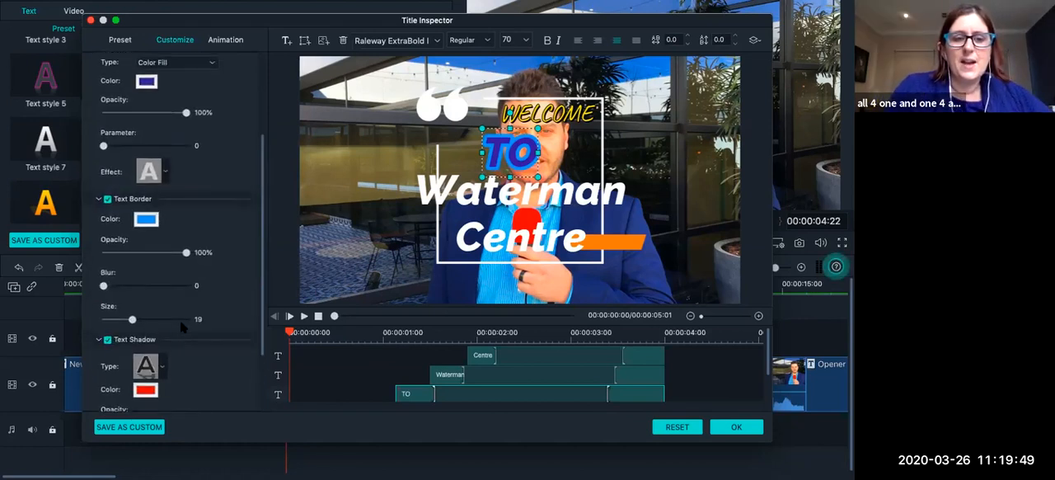
pyautogui.scroll(-7, 181, 327)
pyautogui.scroll(-3, 180, 327)
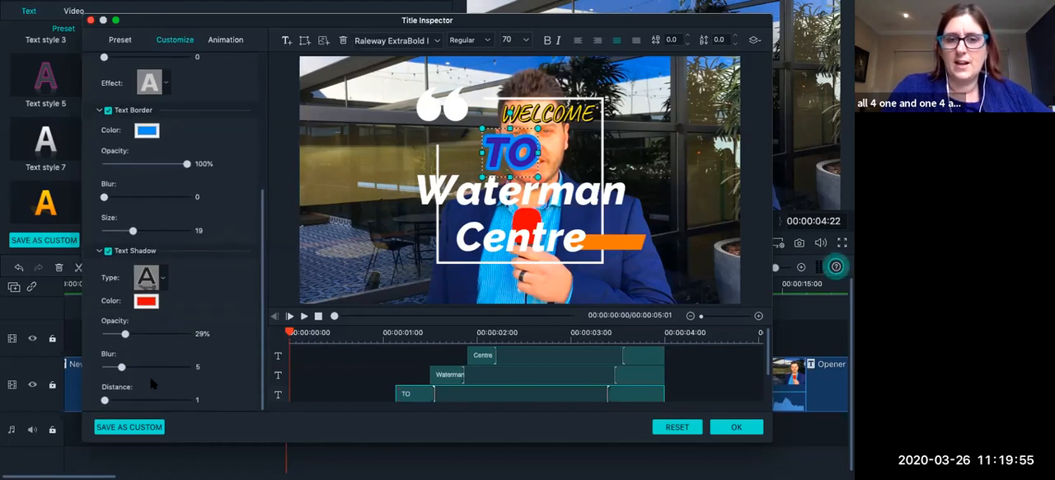
pyautogui.click(128, 427)
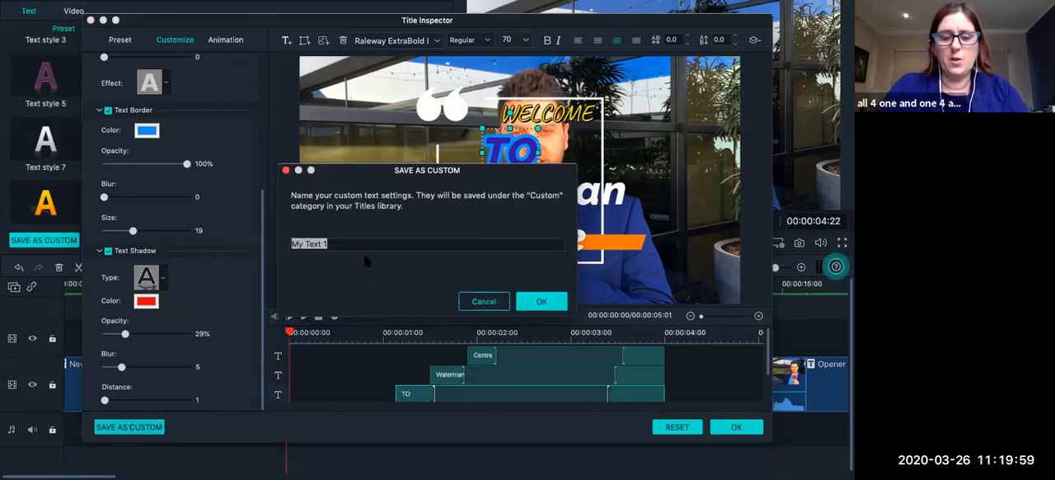
pyautogui.write('Purple and BLue Ra')
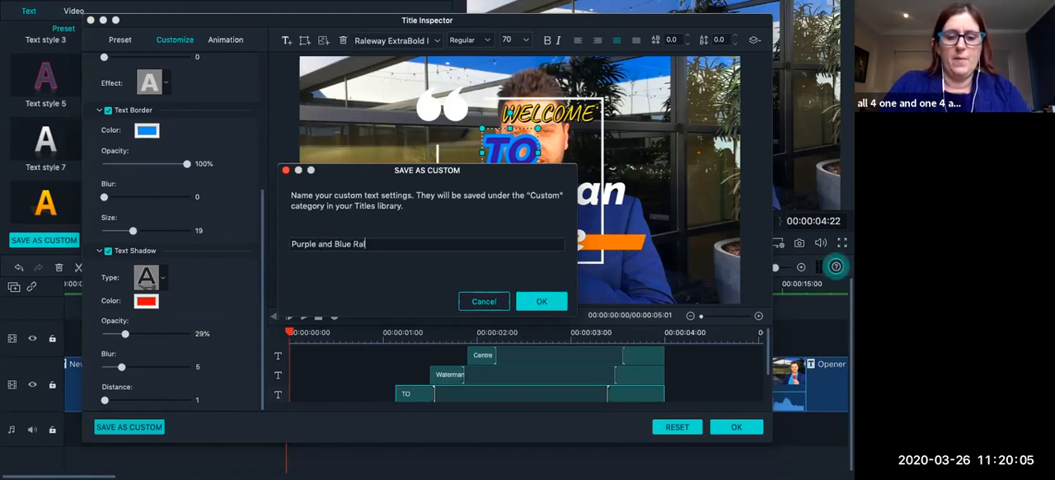
pyautogui.write('leway Extra Bold')
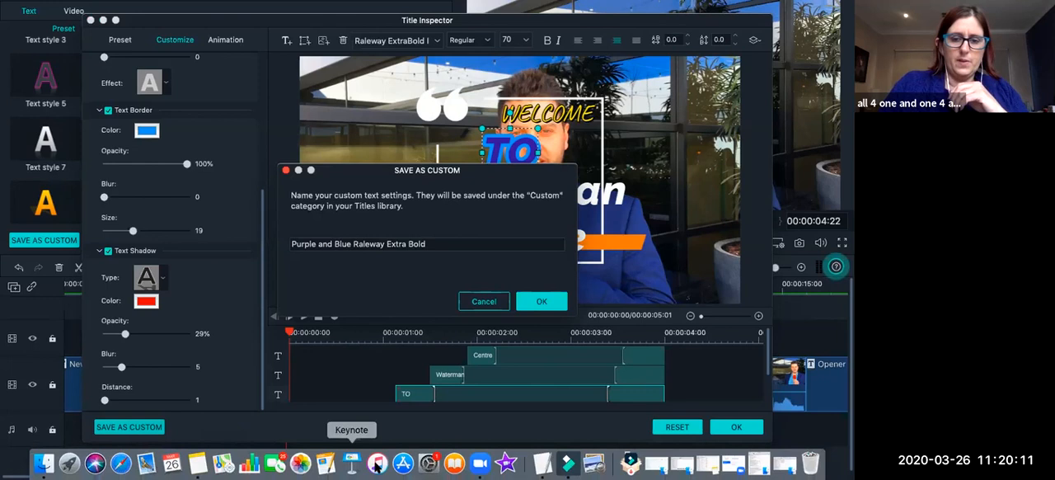
pyautogui.click(542, 301)
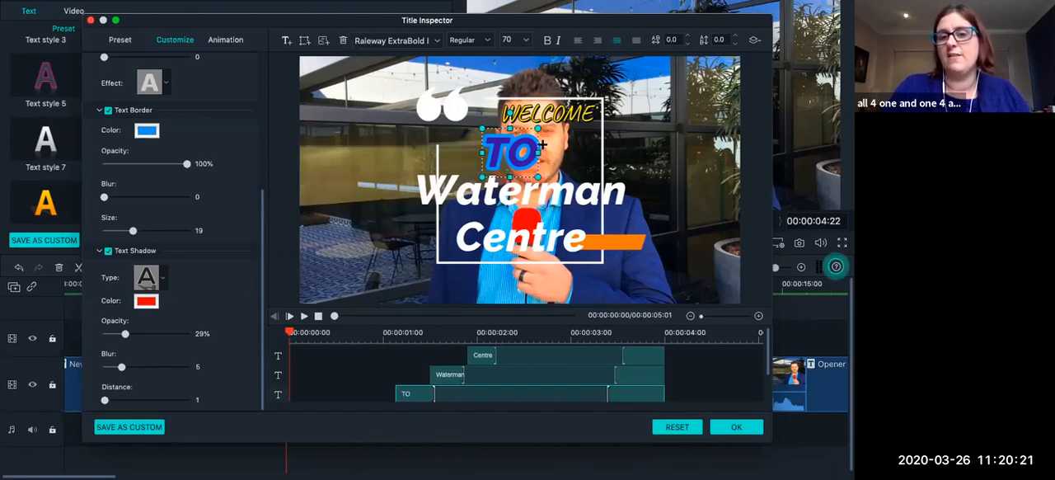
# Deselect the TO text, then accept the title edits and return to the main editor.
pyautogui.click(631, 148)
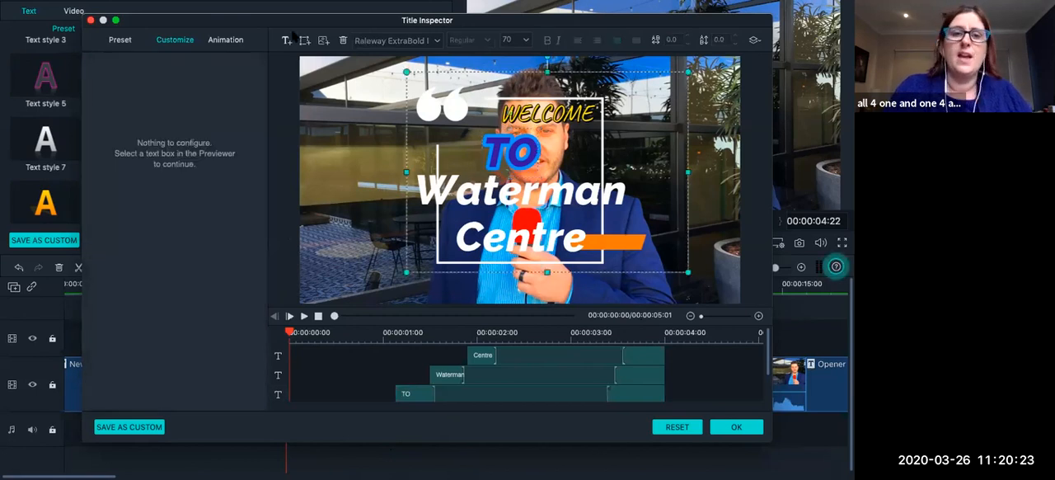
pyautogui.moveTo(307, 22); pyautogui.dragTo(256, 27)
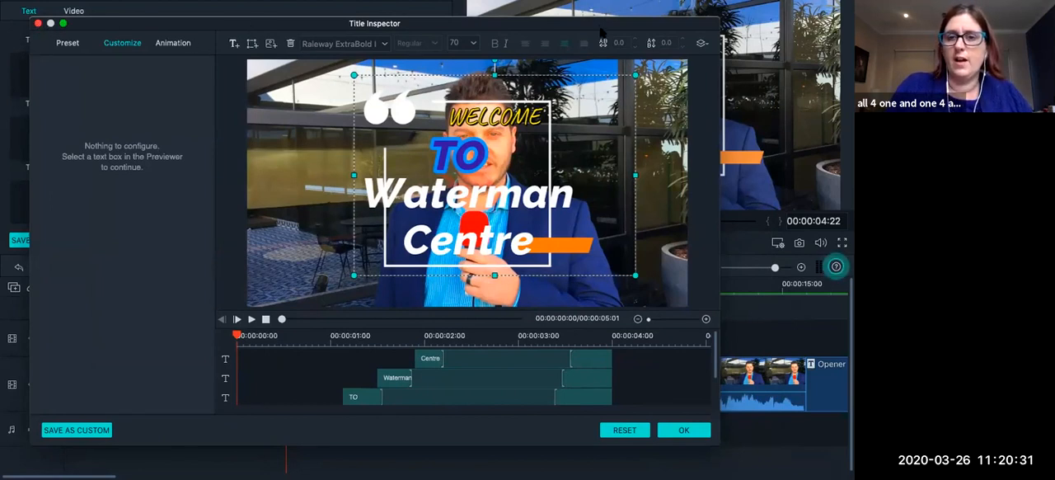
pyautogui.moveTo(601, 31); pyautogui.dragTo(601, 15)
pyautogui.click(680, 414)
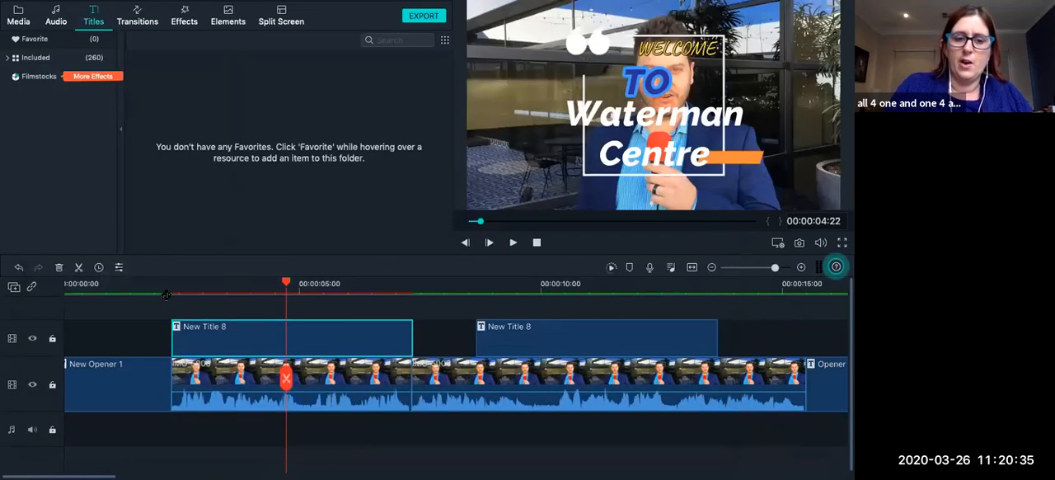
# Play the timeline from just before the first New Title 8 clip to preview the edited title, and pause near its end.
pyautogui.click(162, 289)
pyautogui.click(513, 242)
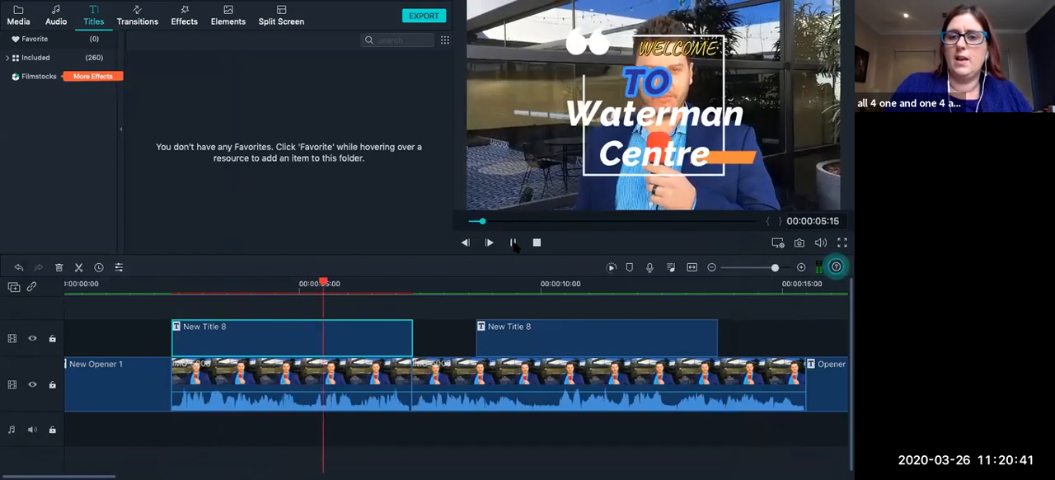
pyautogui.click(513, 242)
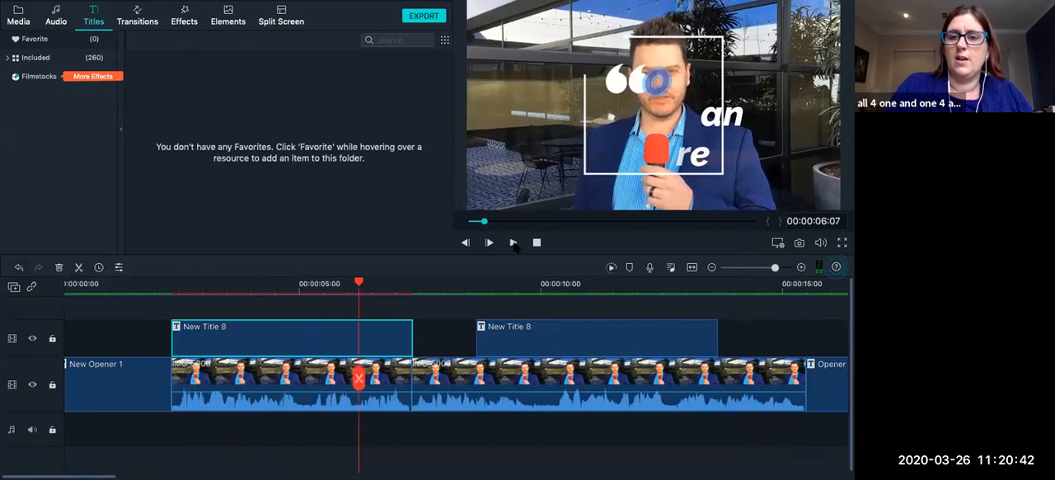
# Open the first New Title 8 clip for advanced editing, and shift its quote frame graphic and the WELCOME text left, off the speaker.
pyautogui.doubleClick(300, 341)
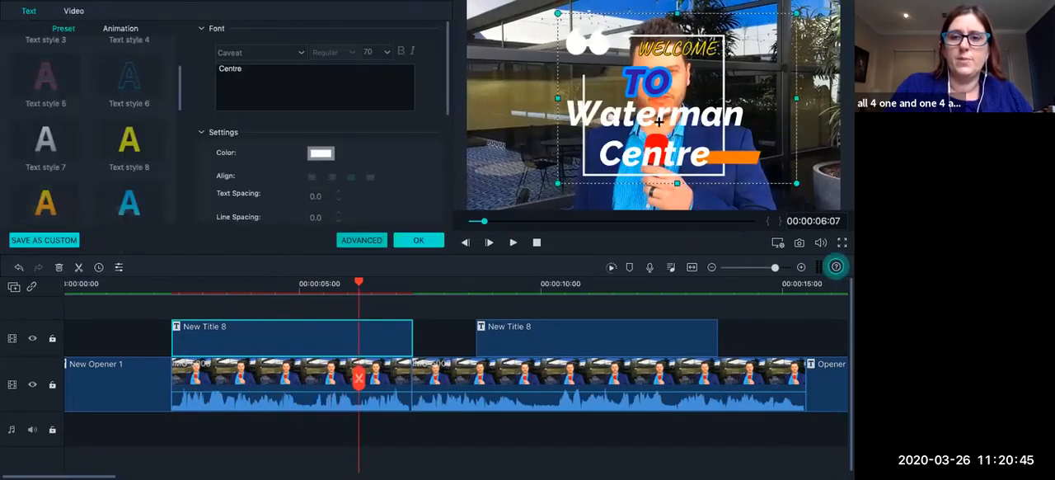
pyautogui.moveTo(748, 13); pyautogui.dragTo(669, 19)
pyautogui.click(664, 43)
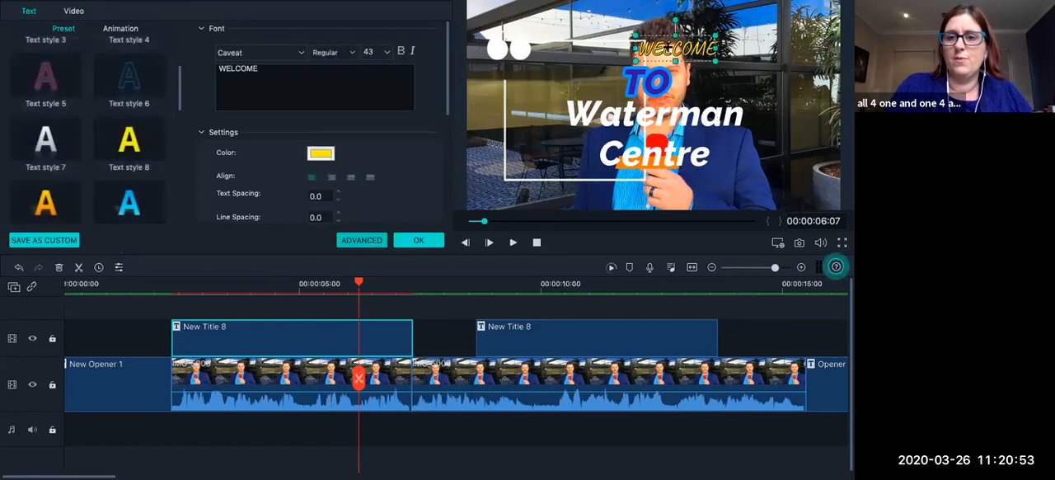
pyautogui.moveTo(667, 30); pyautogui.dragTo(575, 30)
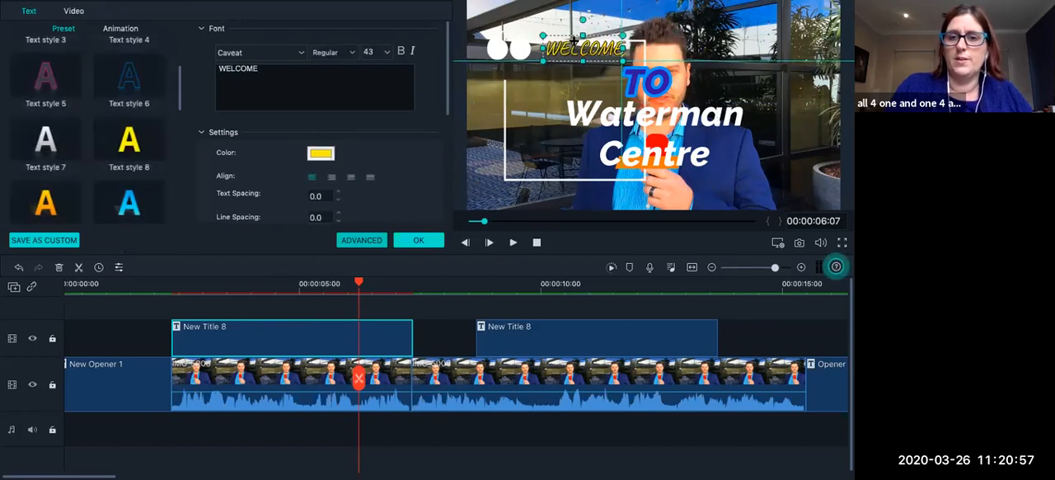
# Shift the TO, Waterman and Centre text left to line up with the quote frame, and accept the title edits.
pyautogui.click(640, 82)
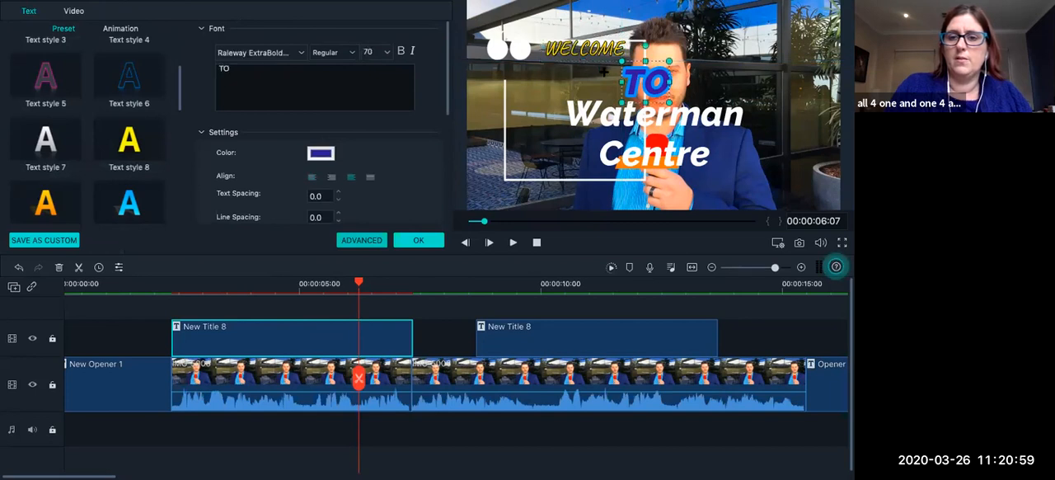
pyautogui.moveTo(641, 80); pyautogui.dragTo(581, 80)
pyautogui.click(674, 109)
pyautogui.moveTo(673, 109); pyautogui.dragTo(595, 116)
pyautogui.click(658, 154)
pyautogui.moveTo(657, 153); pyautogui.dragTo(579, 149)
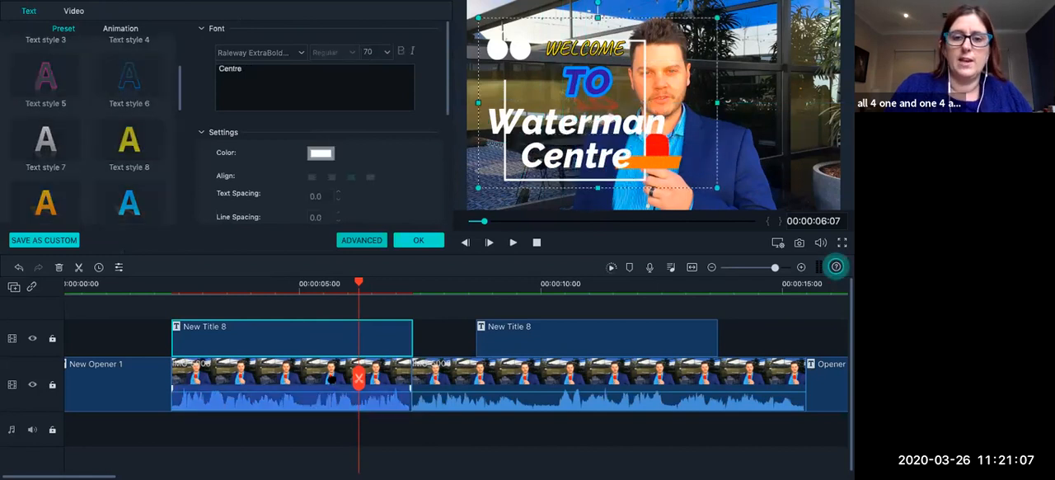
pyautogui.click(417, 240)
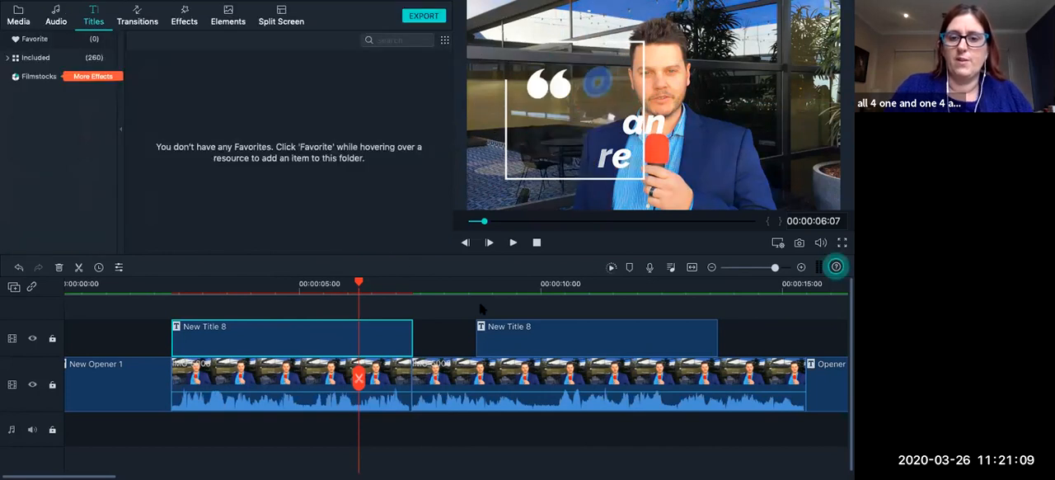
# Play the timeline from the start of the first New Title 8 clip to preview the repositioned title, and pause once all its text shows.
pyautogui.click(175, 289)
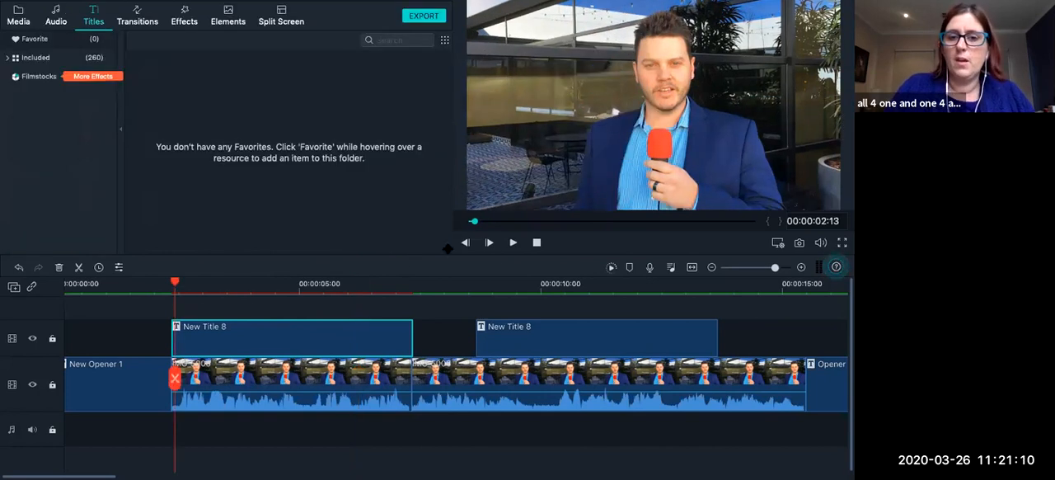
pyautogui.click(512, 247)
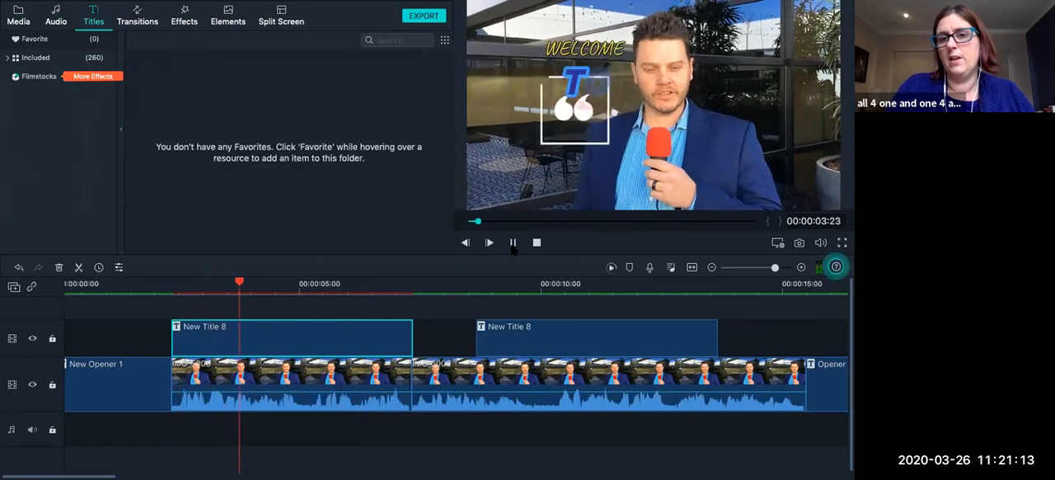
pyautogui.click(512, 243)
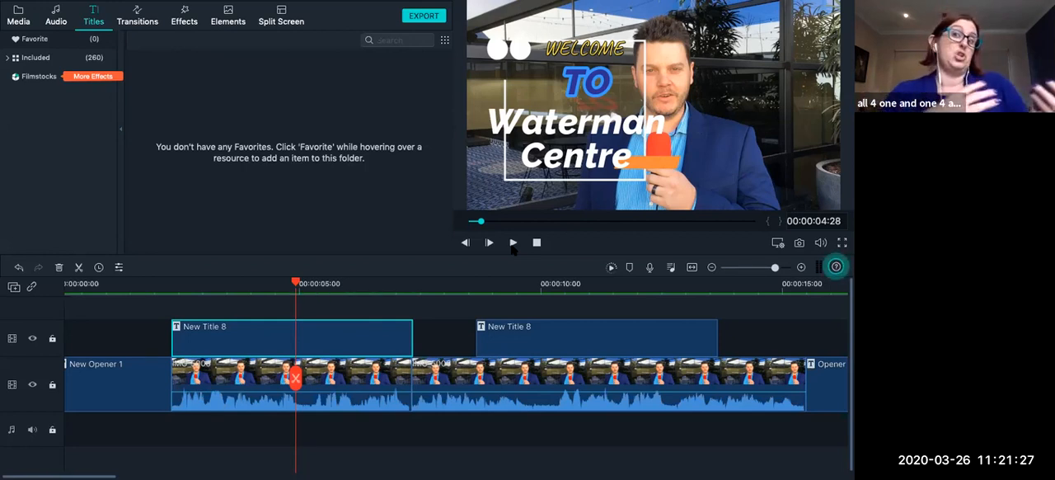
# Move the playhead to the start of the first New Title 8 clip.
pyautogui.click(456, 368)
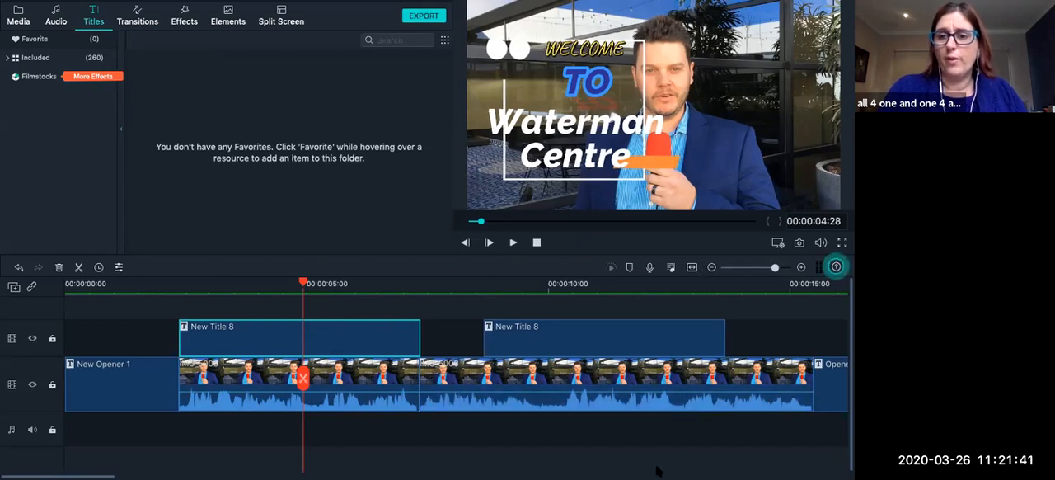
pyautogui.moveTo(681, 470)
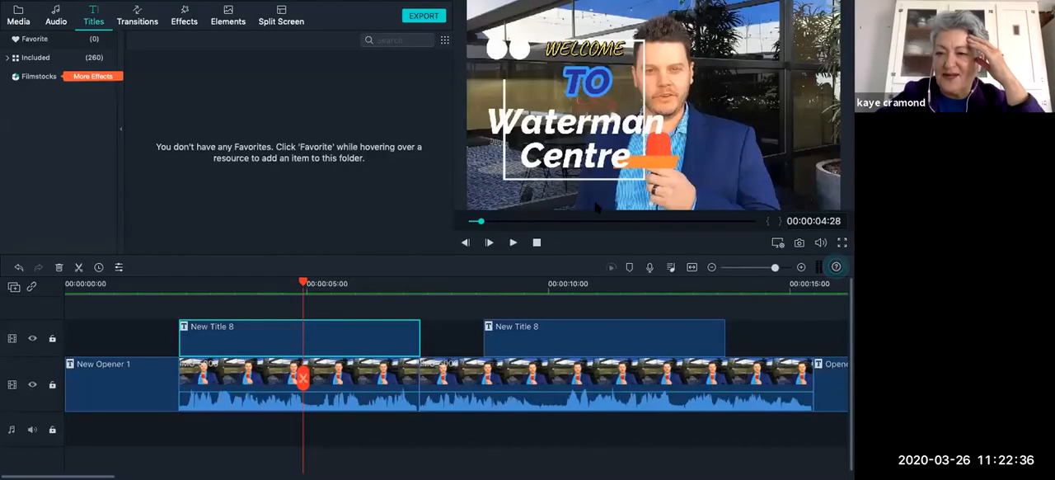
pyautogui.click(164, 285)
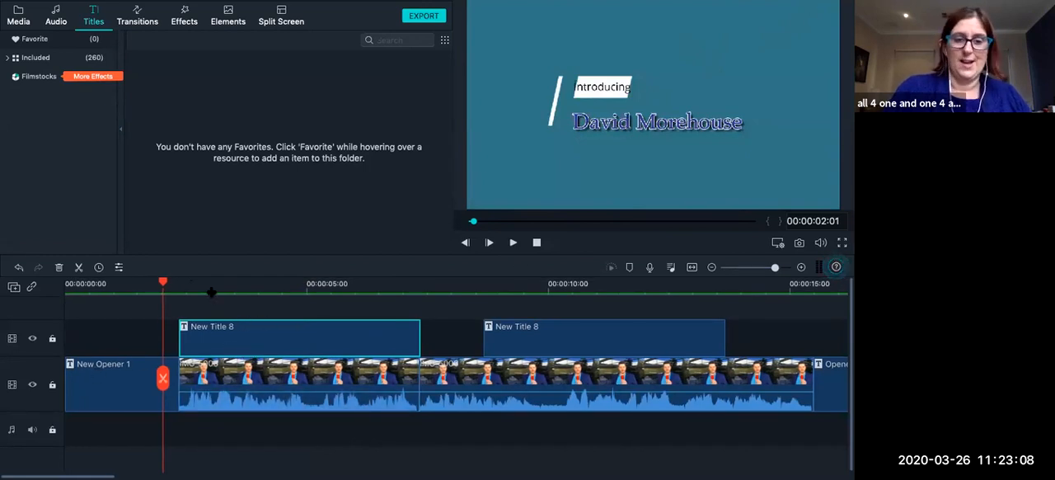
pyautogui.moveTo(163, 283)
pyautogui.mouseDown()
pyautogui.moveTo(83, 284)
pyautogui.moveTo(180, 288)
pyautogui.mouseUp()
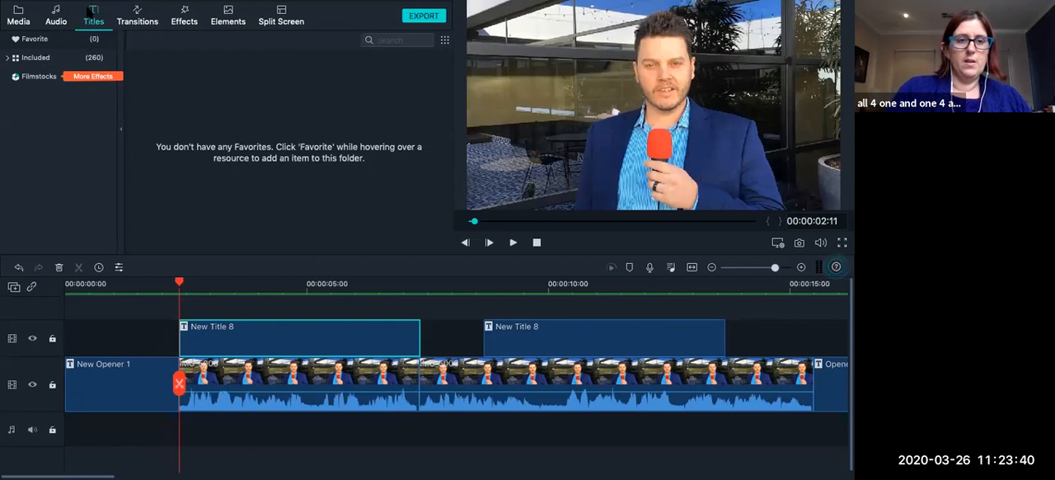
# Add the included Lower Third 4 title on a new track overlapping the first New Title 8 clip, and play both titles together.
pyautogui.click(27, 19)
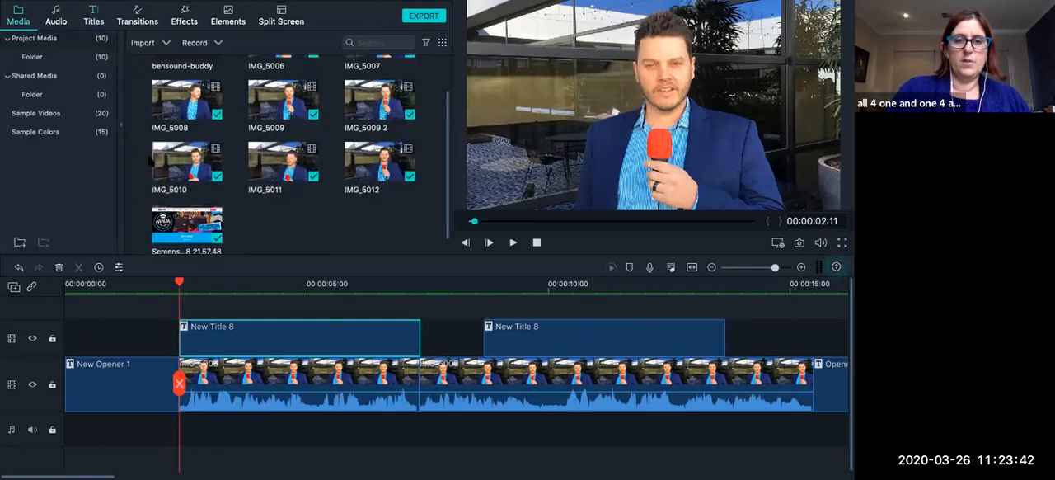
pyautogui.click(95, 17)
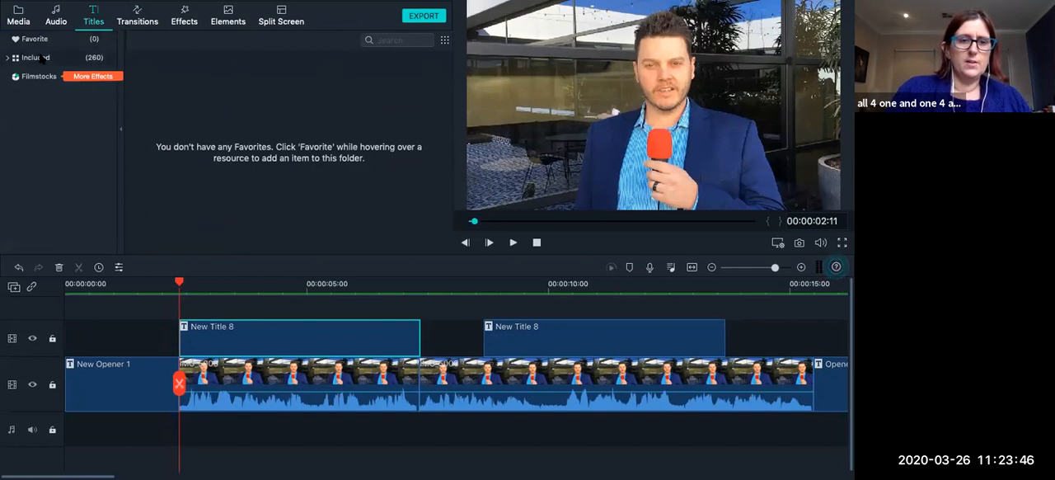
pyautogui.click(41, 58)
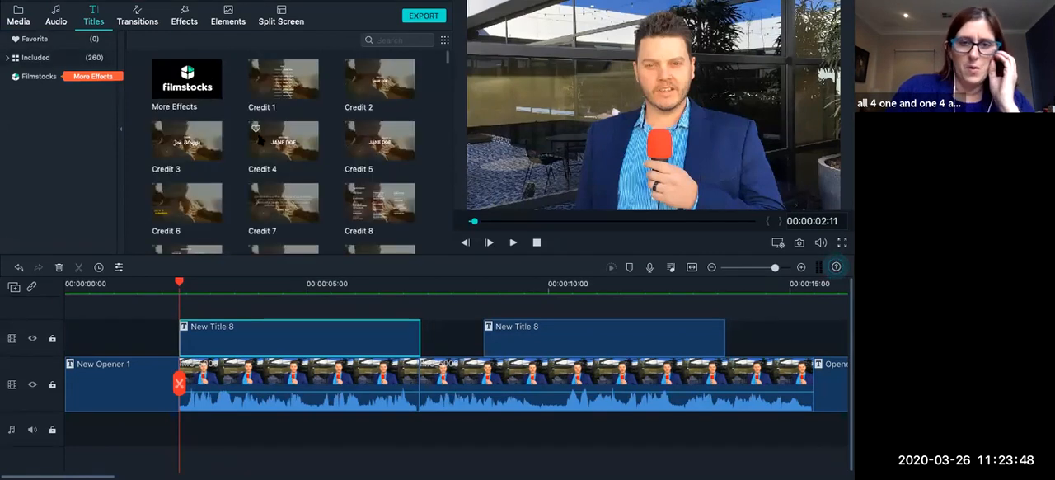
pyautogui.scroll(-1, 356, 144)
pyautogui.scroll(-6, 354, 144)
pyautogui.scroll(-1, 356, 144)
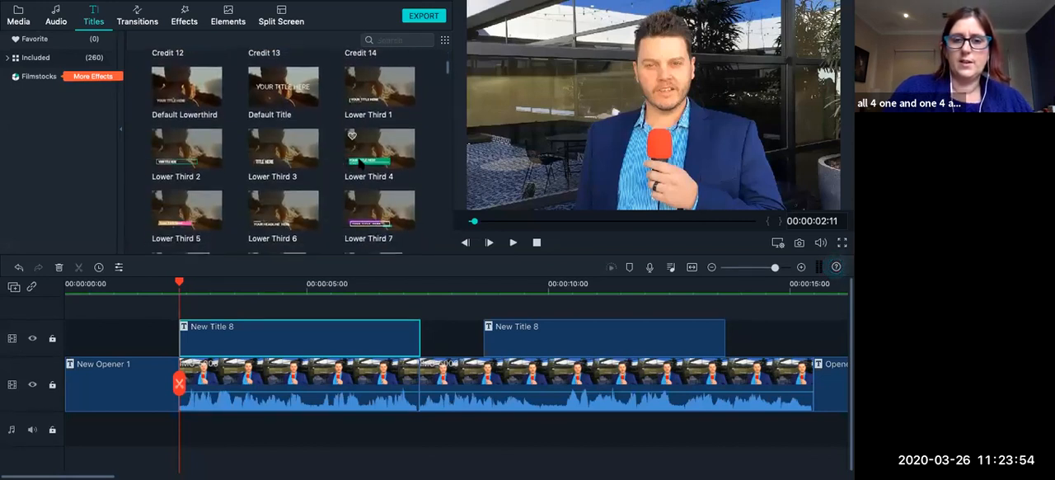
pyautogui.click(360, 163)
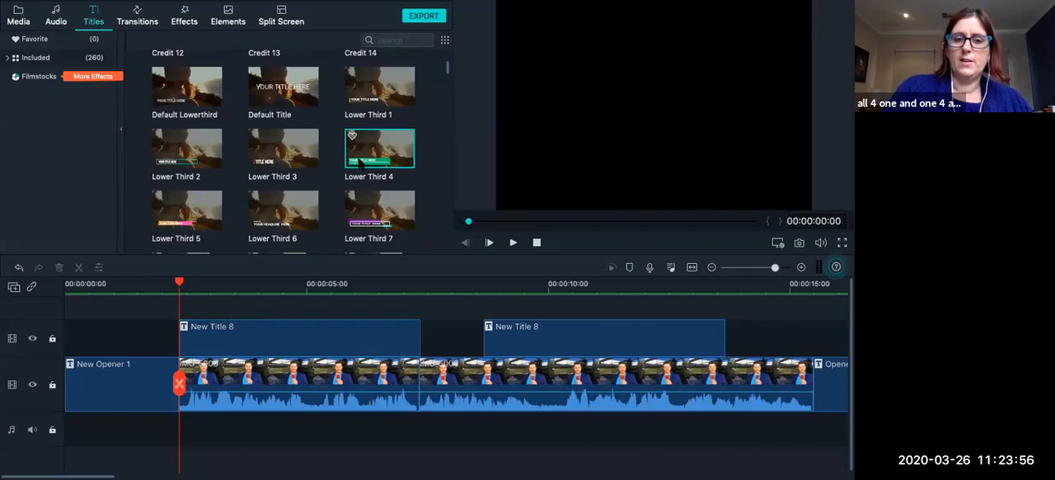
pyautogui.click(493, 199)
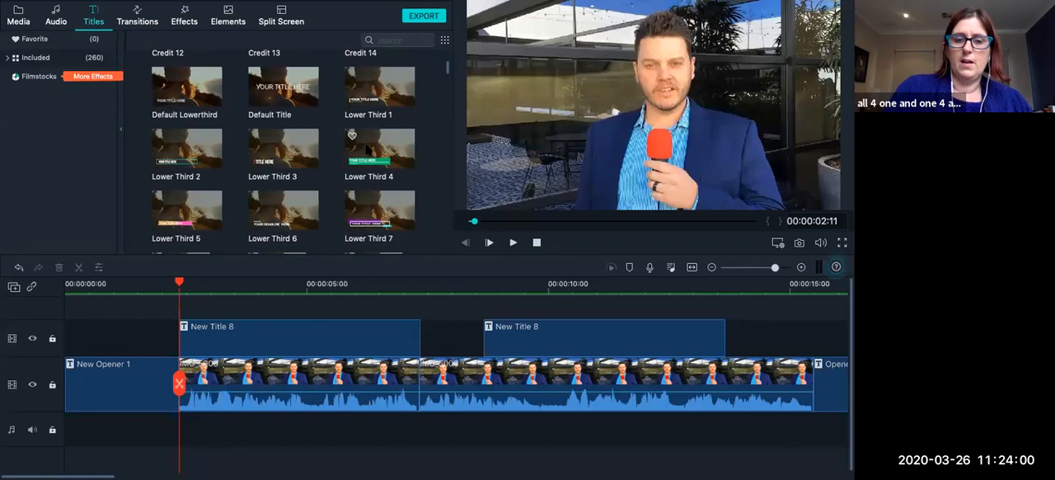
pyautogui.moveTo(367, 147); pyautogui.dragTo(229, 307)
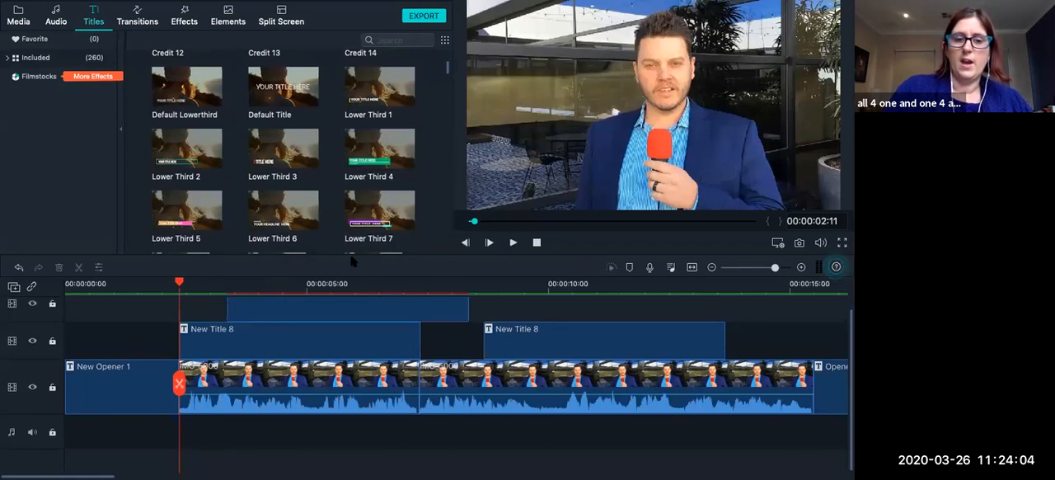
pyautogui.click(513, 242)
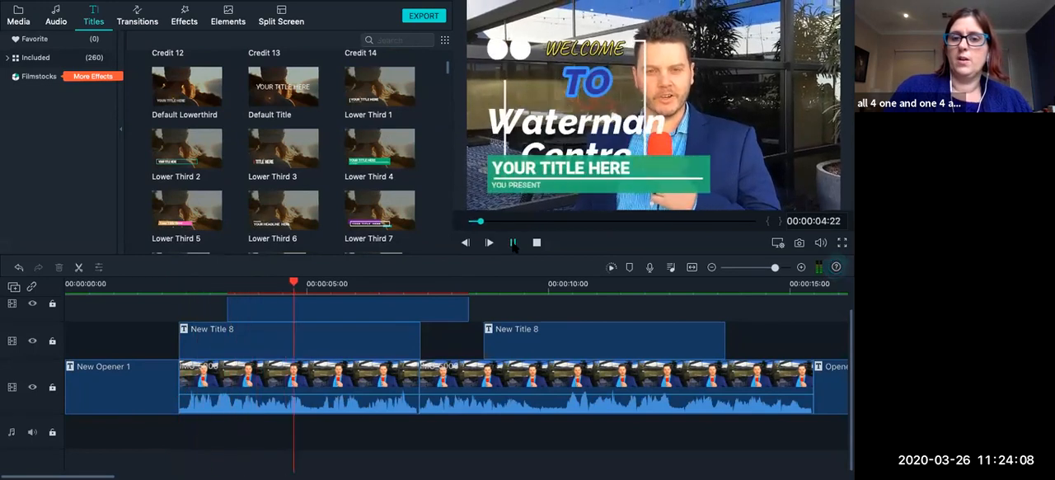
pyautogui.click(512, 243)
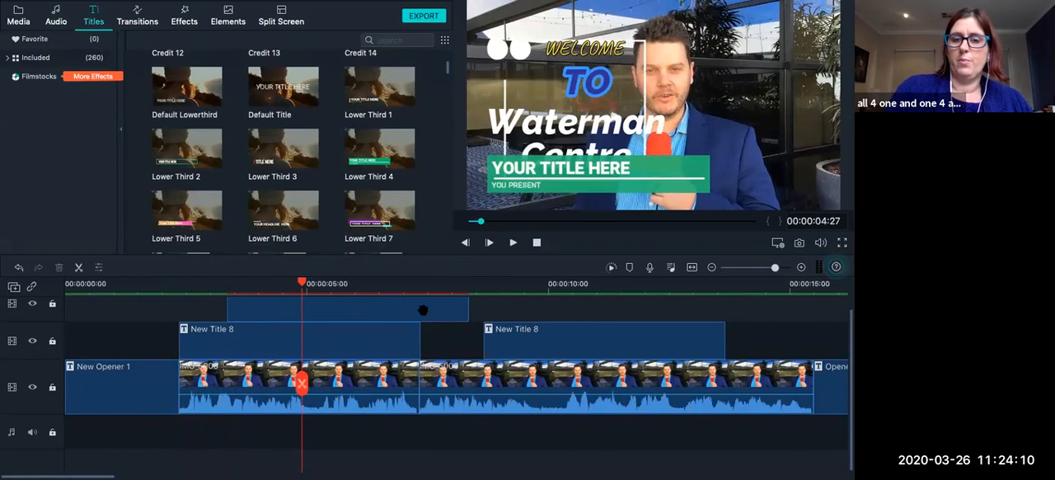
# Move the playhead to the start of the IMG_5007 clip and save the project.
pyautogui.hscroll(5, 423, 308)
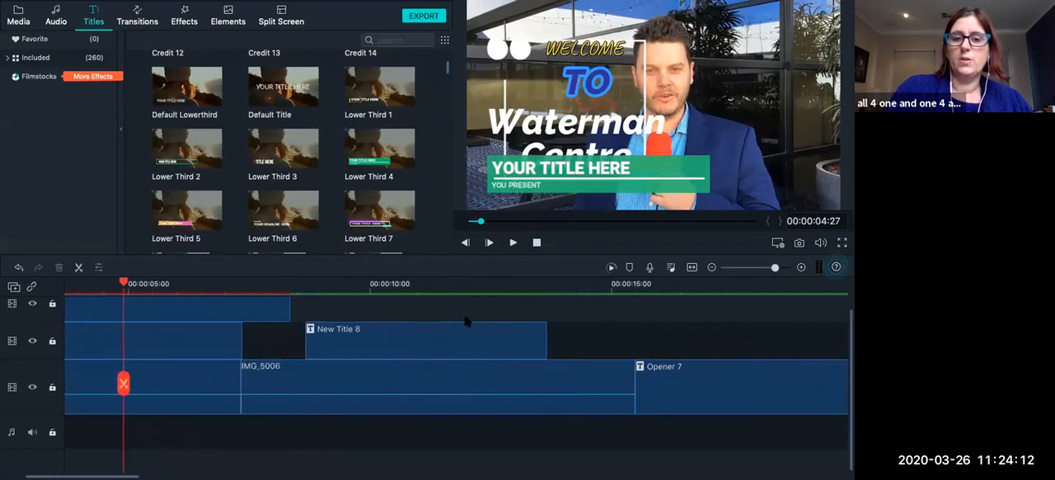
pyautogui.hscroll(4, 393, 331)
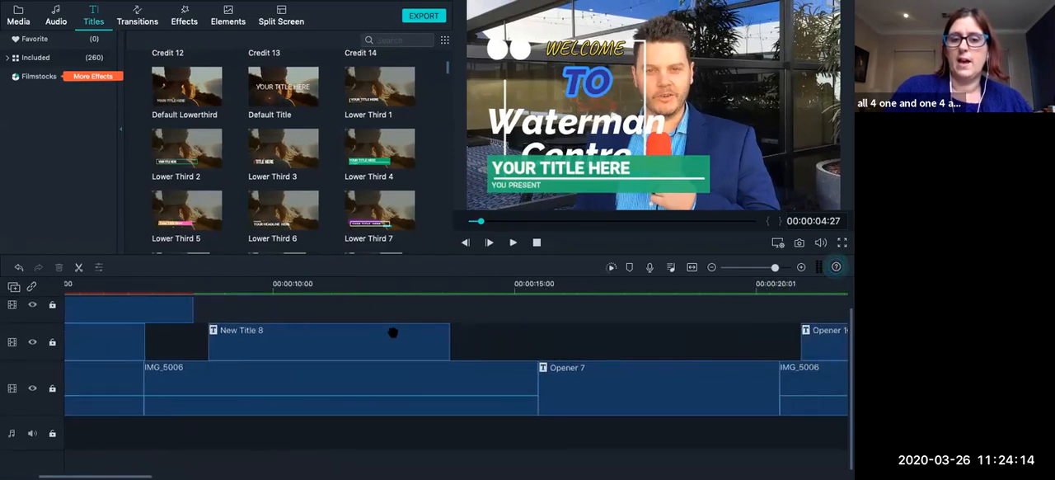
pyautogui.hscroll(1, 393, 331)
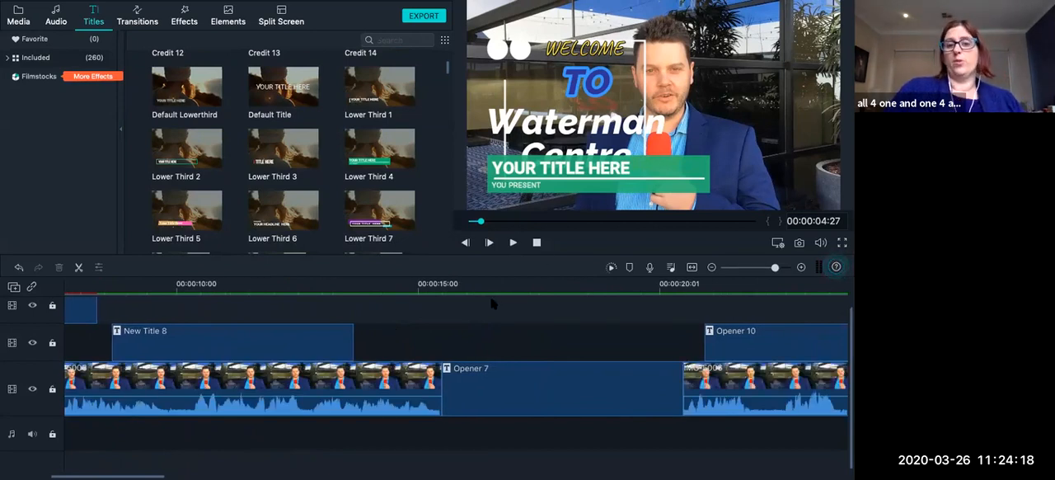
pyautogui.hscroll(1, 492, 303)
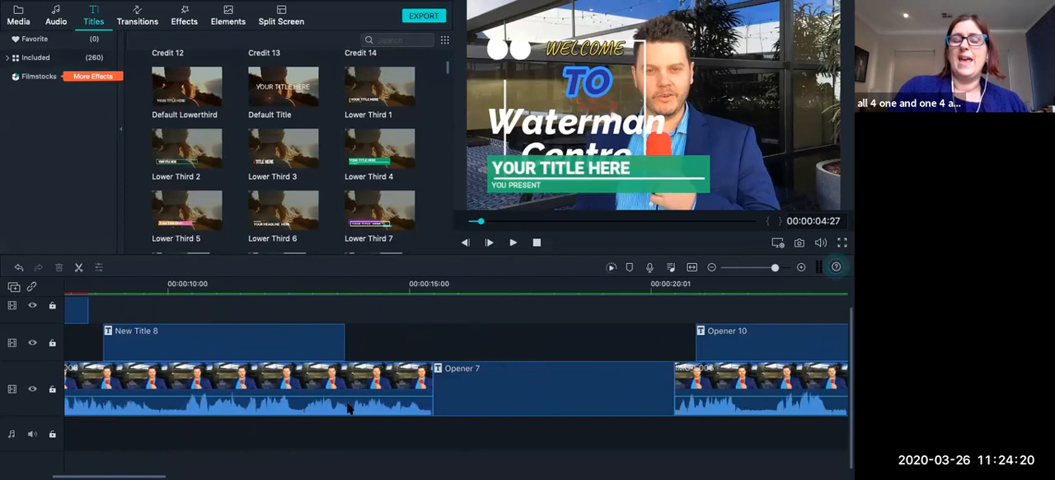
pyautogui.hscroll(2, 427, 388)
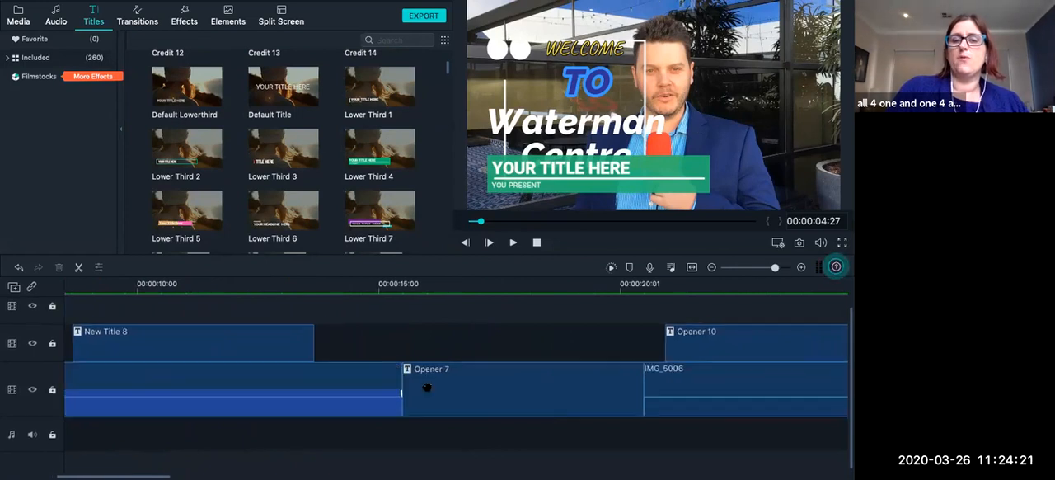
pyautogui.click(276, 283)
pyautogui.hscroll(5, 555, 330)
pyautogui.hscroll(10, 554, 330)
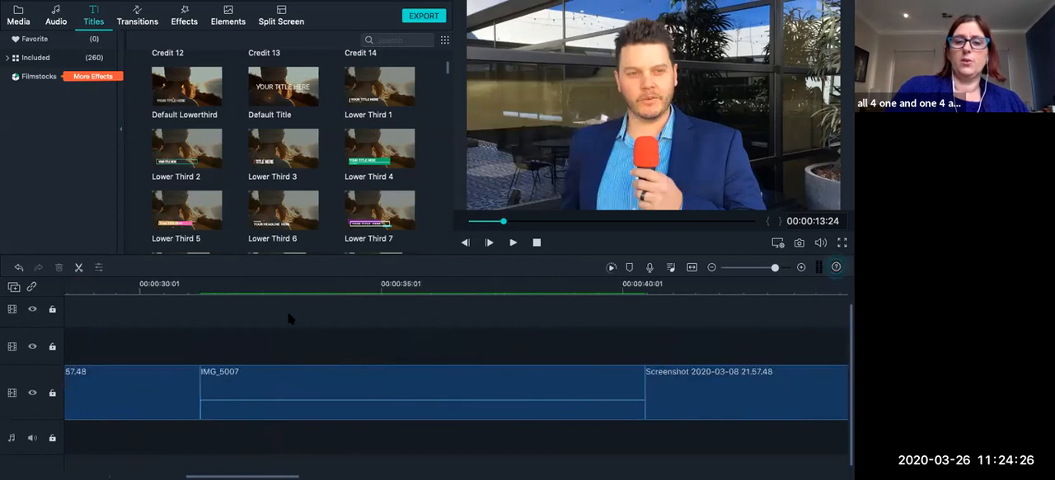
pyautogui.hscroll(-1, 272, 313)
pyautogui.click(225, 280)
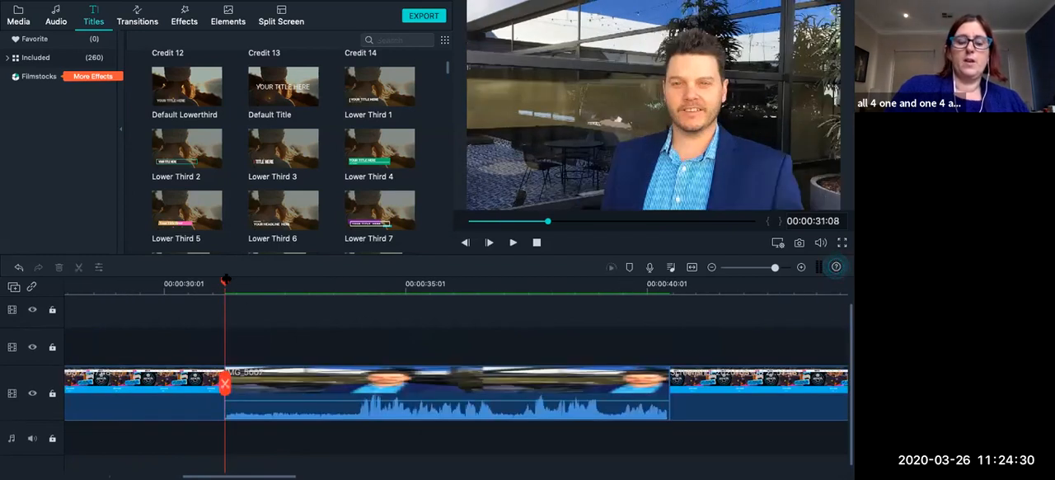
pyautogui.press('super+s')
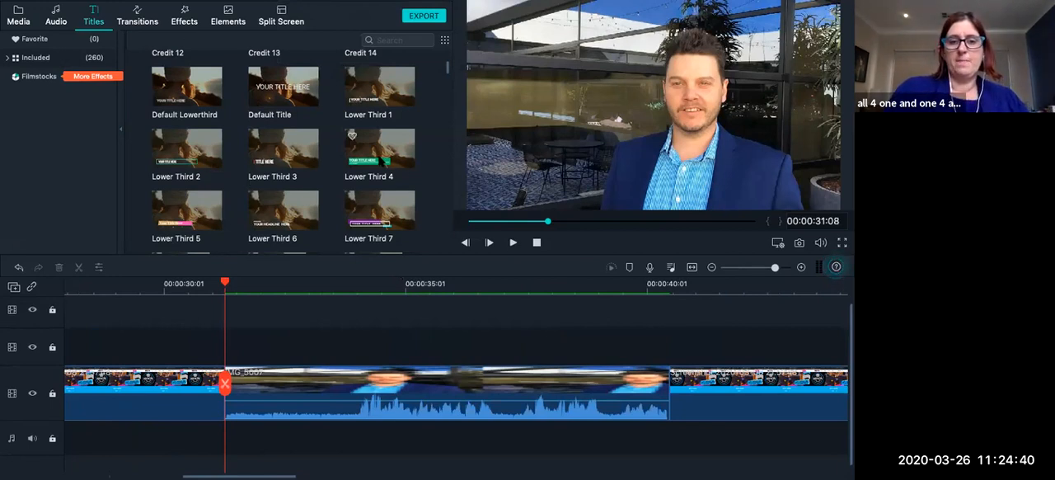
# Add a Lower Third 4 title above the start of the IMG_5007 clip and replace its heading with the presenter's full name.
pyautogui.moveTo(382, 159); pyautogui.dragTo(286, 344)
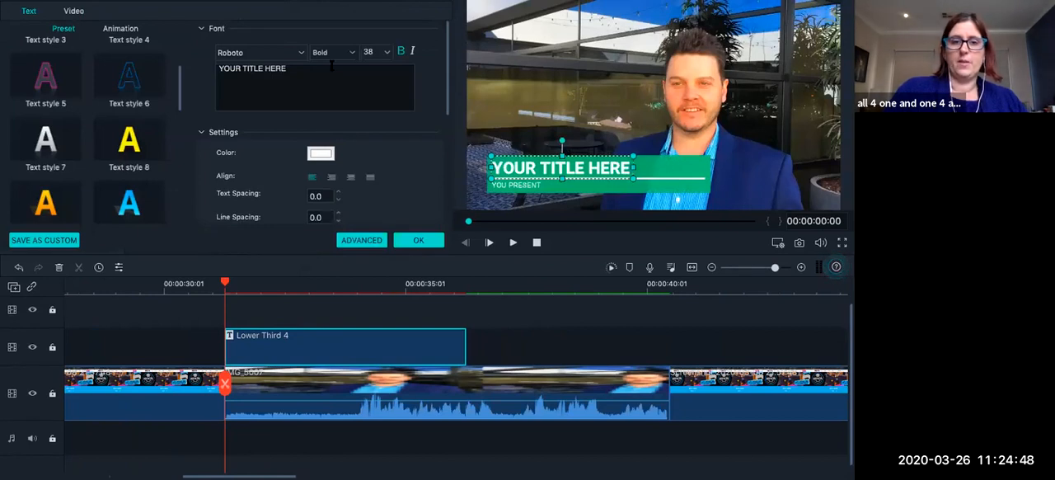
pyautogui.press('BackSpace')
pyautogui.press('BackSpace')
pyautogui.press('BackSpace')
pyautogui.press('BackSpace')
pyautogui.press('BackSpace')
pyautogui.press('BackSpace')
pyautogui.press('BackSpace')
pyautogui.press('BackSpace')
pyautogui.press('BackSpace')
pyautogui.press('BackSpace')
pyautogui.press('BackSpace')
pyautogui.press('BackSpace')
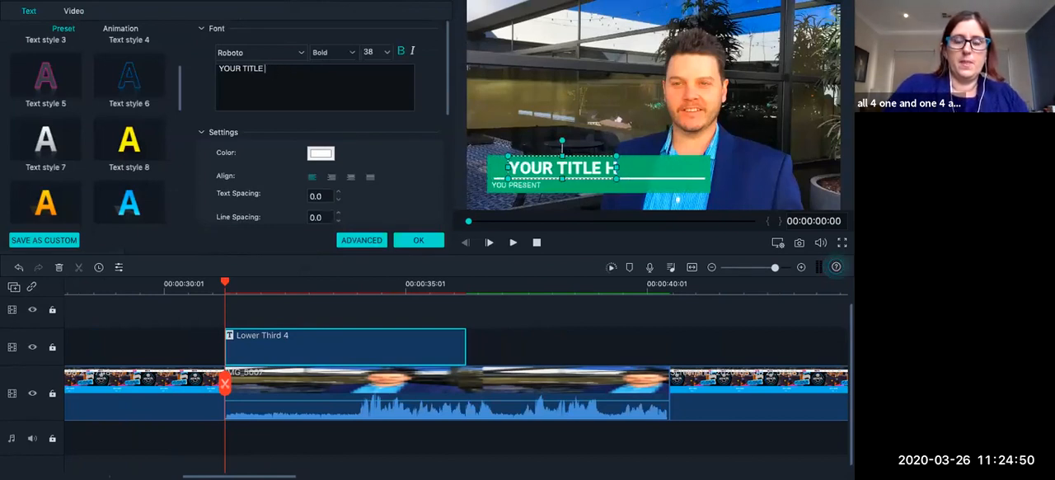
pyautogui.press('BackSpace')
pyautogui.press('BackSpace')
pyautogui.press('BackSpace')
pyautogui.press('BackSpace')
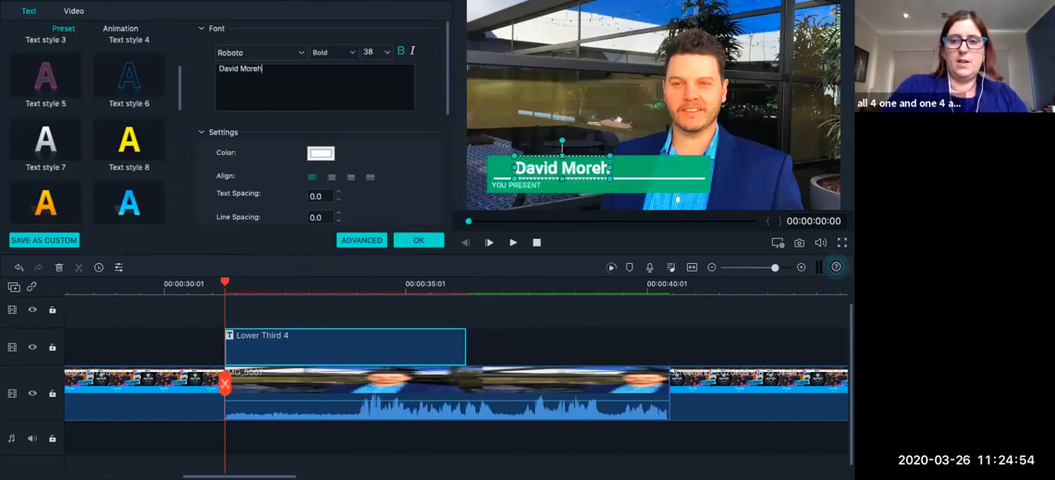
# Replace the lower third's subtitle with "The Building Co", apply it and play the title over the clip.
pyautogui.click(499, 186)
pyautogui.moveTo(294, 68); pyautogui.dragTo(187, 67)
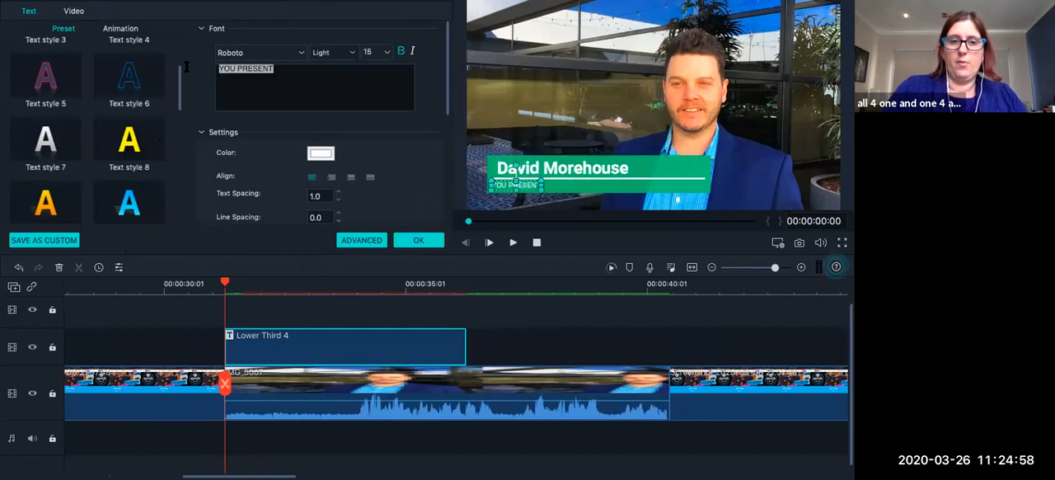
pyautogui.write('The ')
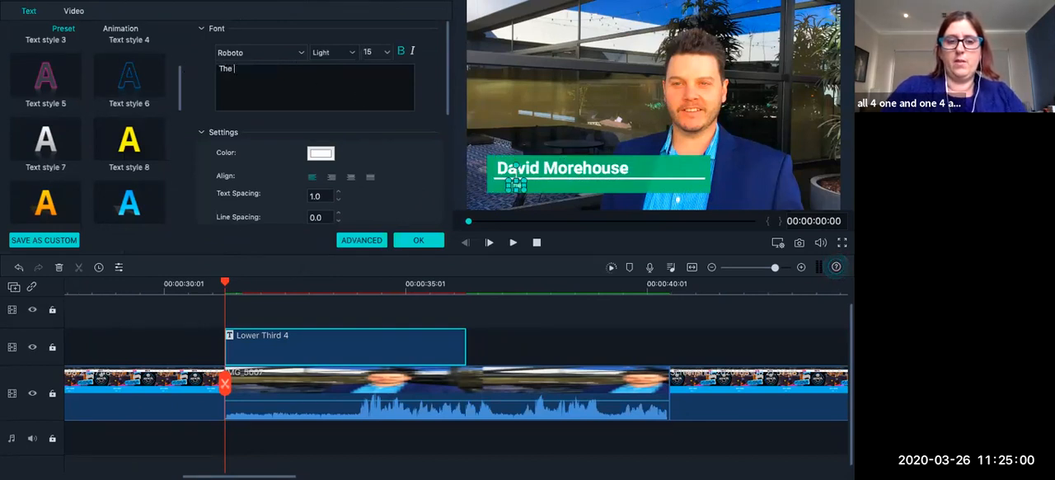
pyautogui.write('Building Co')
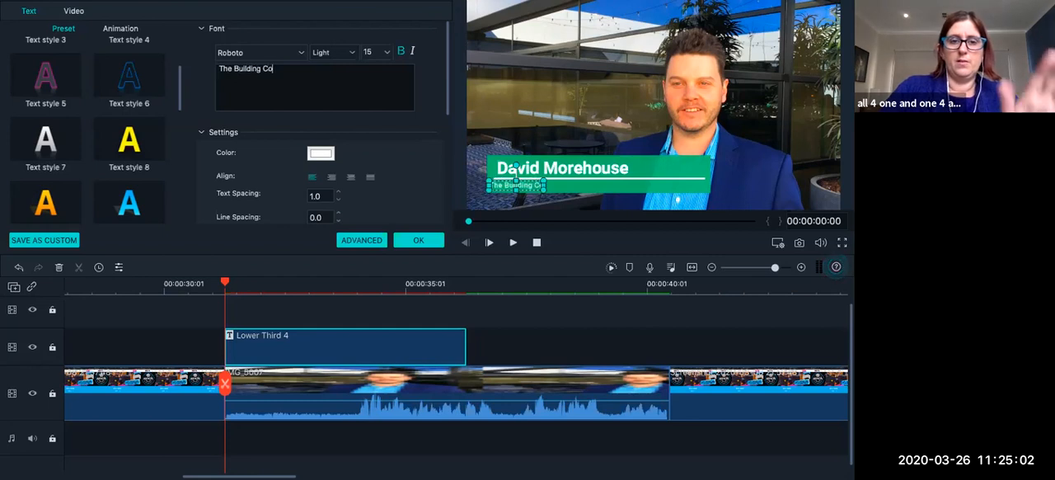
pyautogui.click(420, 240)
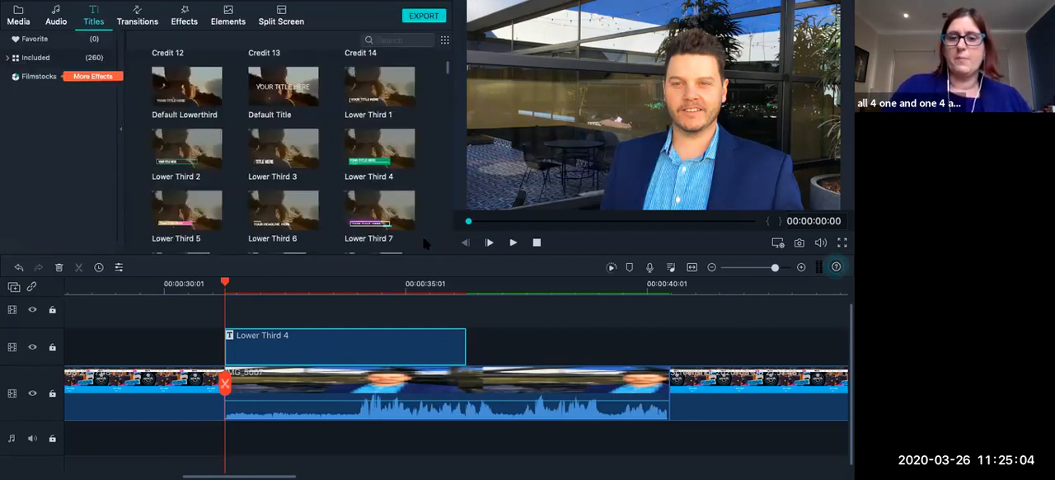
pyautogui.click(514, 244)
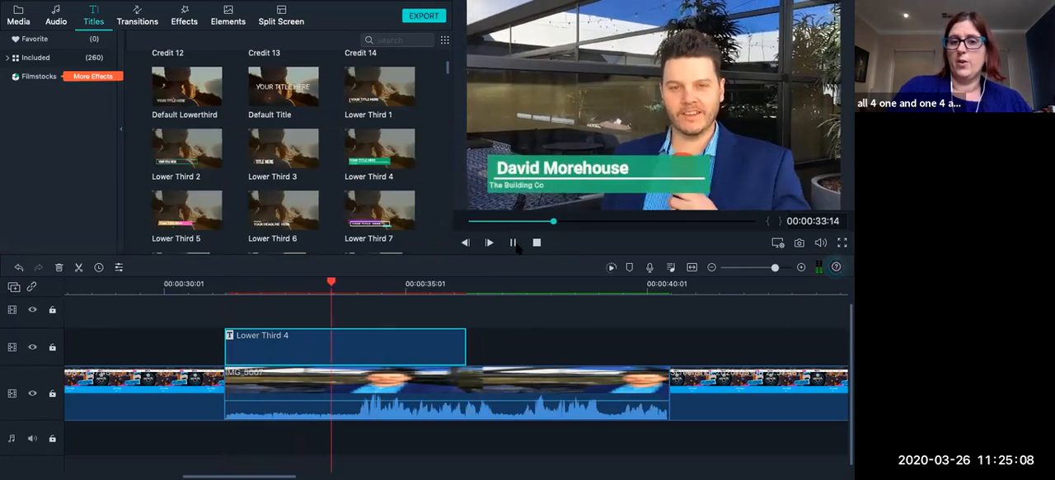
pyautogui.click(515, 247)
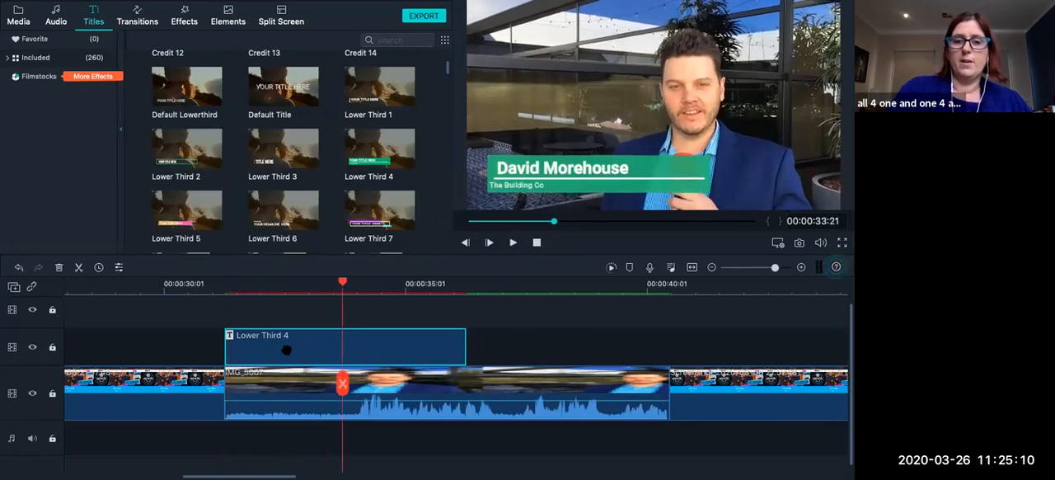
# Shift the "The Building Co" subtitle slightly right to line up with the heading's left edge, and apply the change.
pyautogui.doubleClick(286, 350)
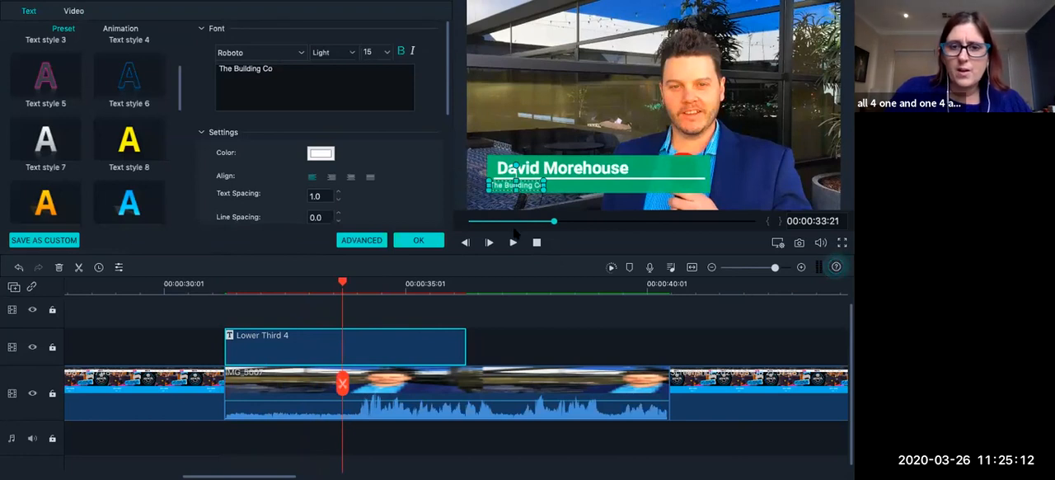
pyautogui.moveTo(532, 183); pyautogui.dragTo(532, 184)
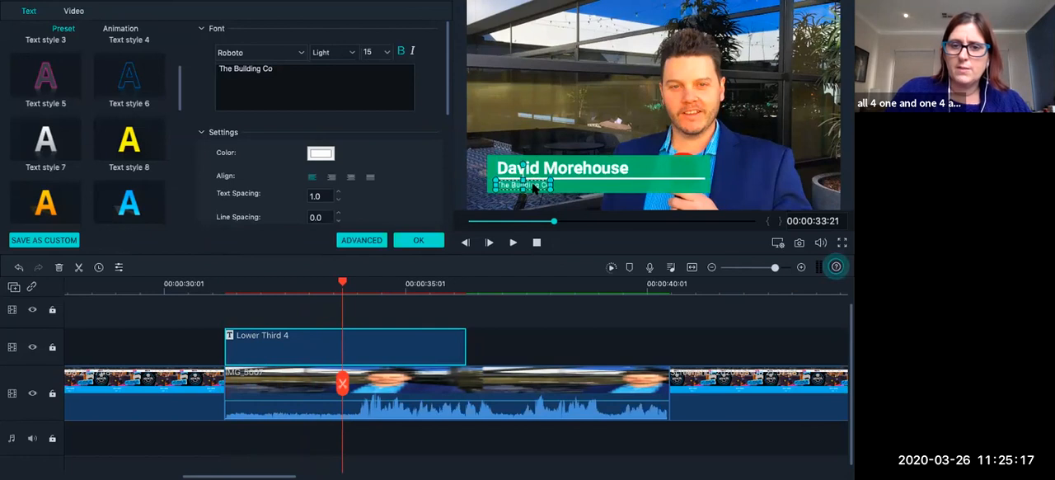
pyautogui.click(419, 241)
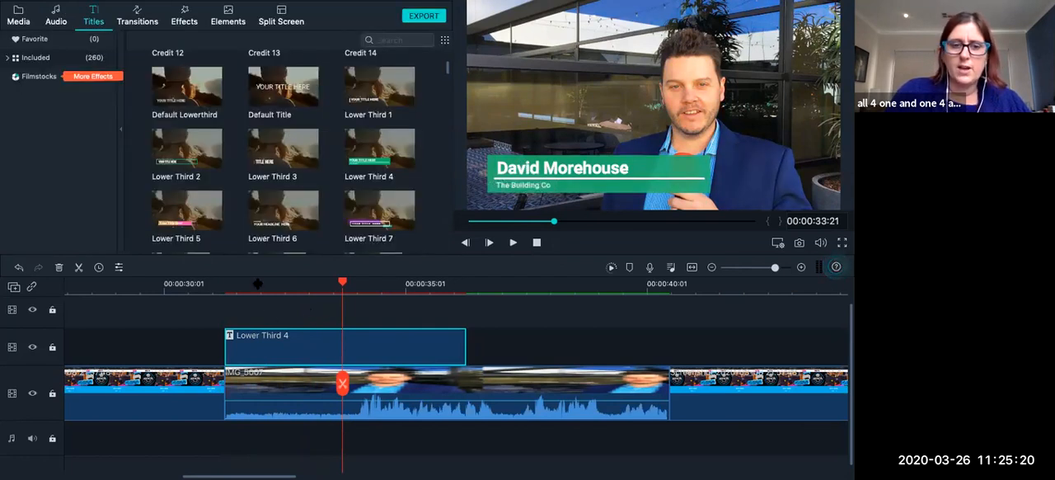
# Set the font of the "The Building Co" subtitle in the Lower Third 4 title to Russo One.
pyautogui.doubleClick(264, 341)
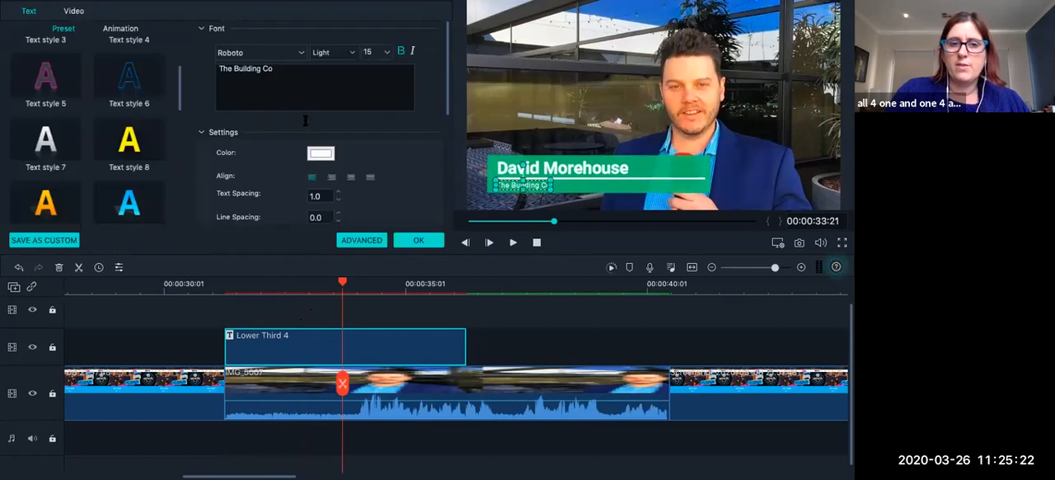
pyautogui.moveTo(285, 71); pyautogui.dragTo(245, 46)
pyautogui.click(293, 53)
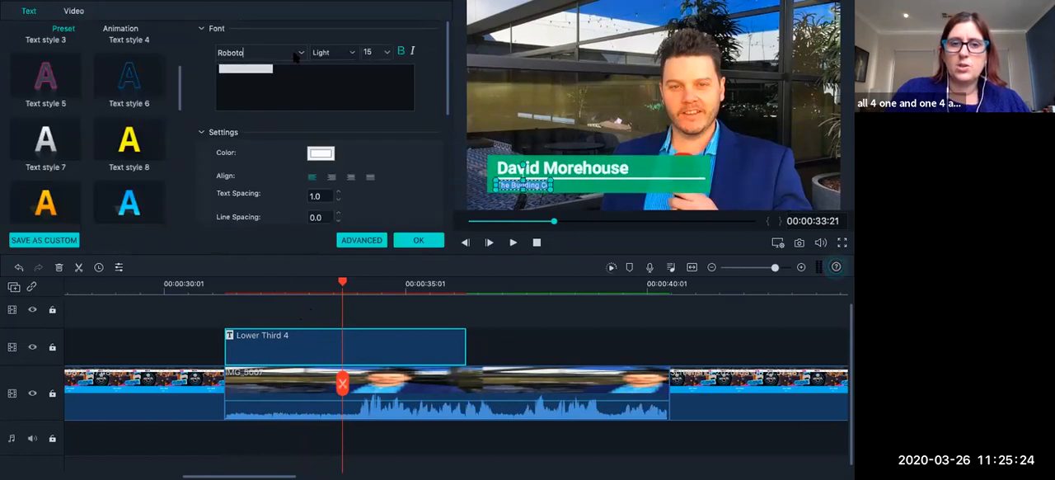
pyautogui.click(300, 54)
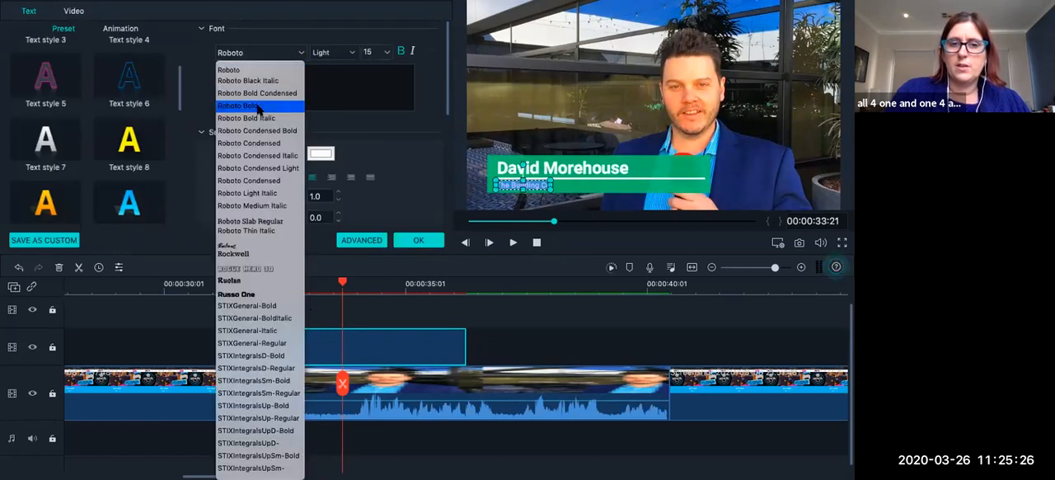
pyautogui.click(258, 106)
pyautogui.click(300, 53)
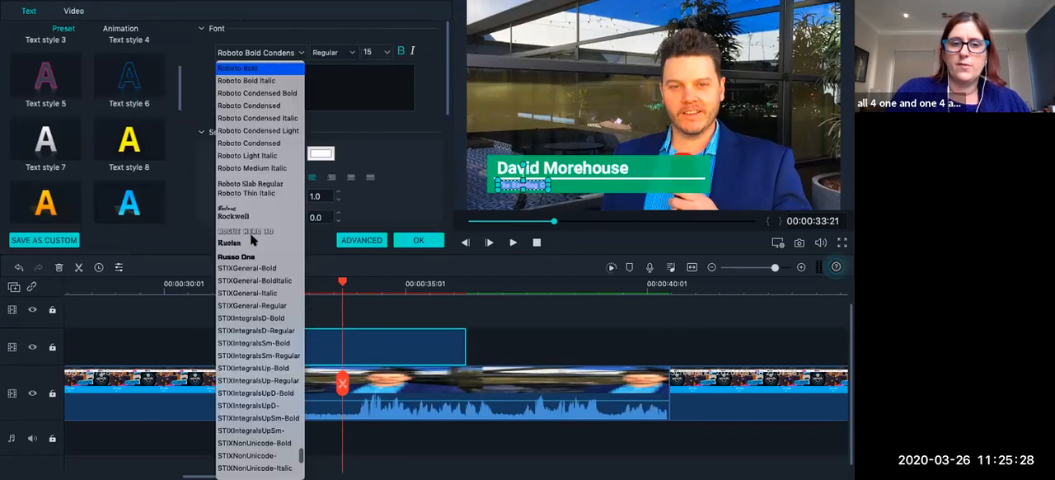
pyautogui.click(249, 257)
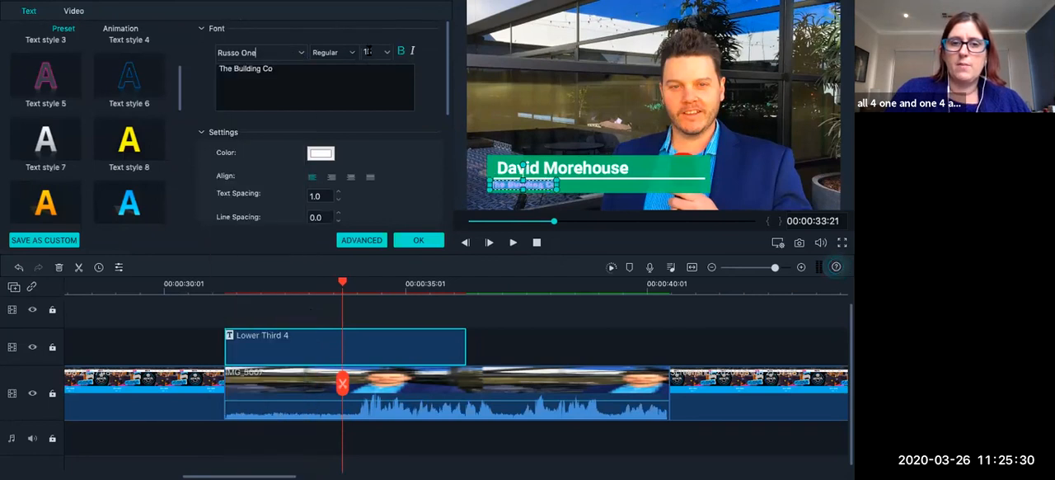
# Set the subtitle's font size to 30 and apply the change.
pyautogui.click(388, 53)
pyautogui.click(367, 118)
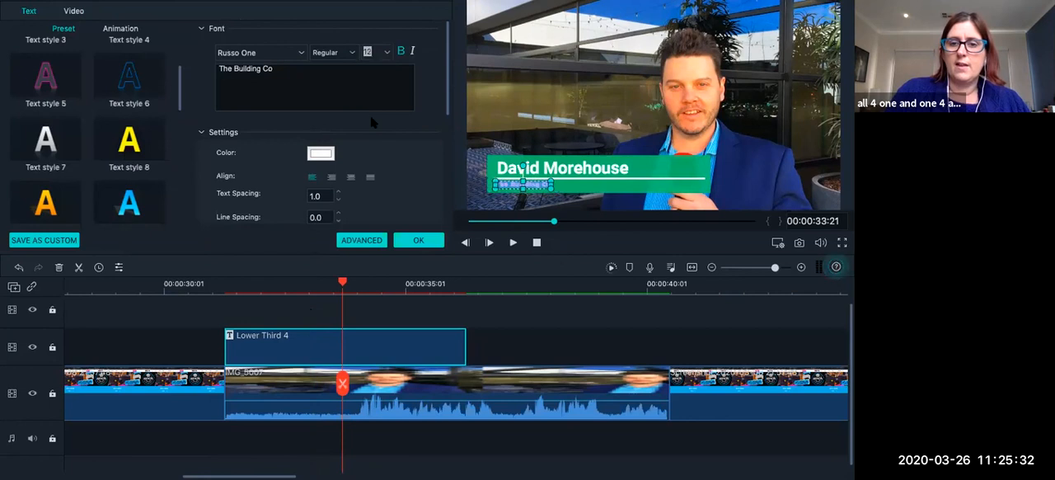
pyautogui.click(388, 54)
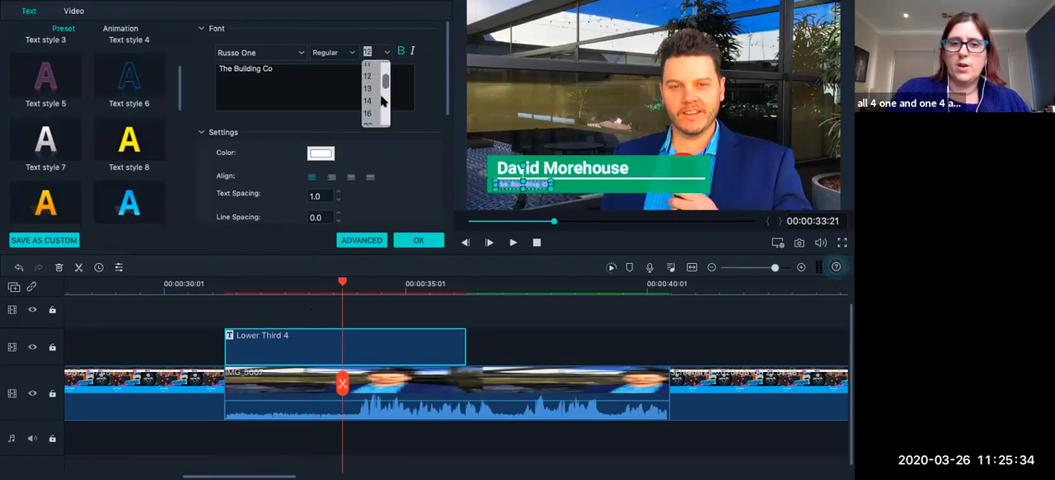
pyautogui.scroll(-5, 369, 119)
pyautogui.click(370, 119)
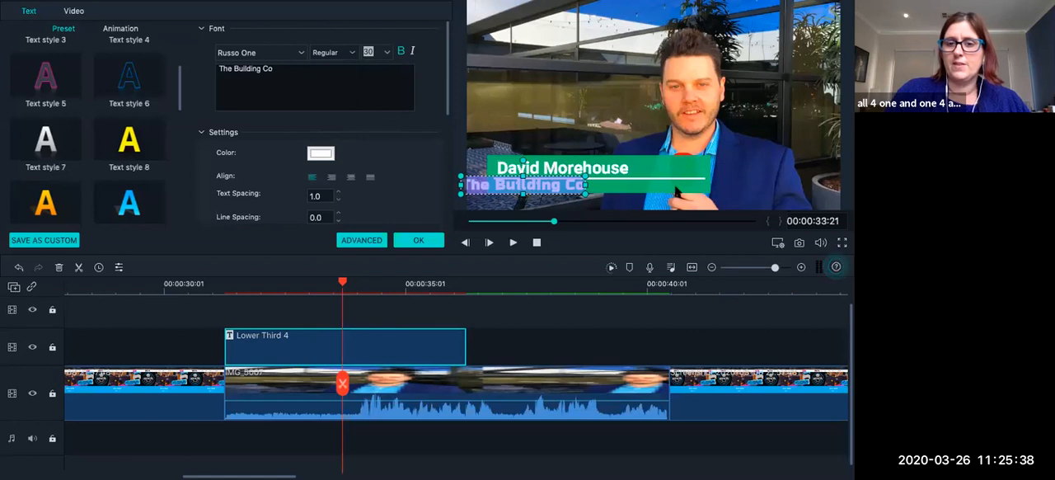
pyautogui.click(419, 240)
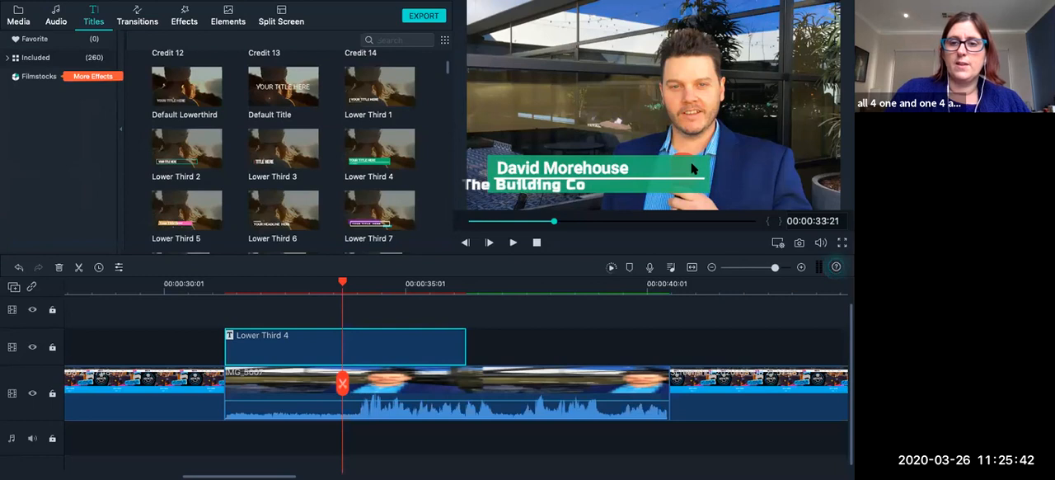
# Open the Lower Third 4 title in the advanced editor and widen its green background to span the full frame width.
pyautogui.doubleClick(618, 186)
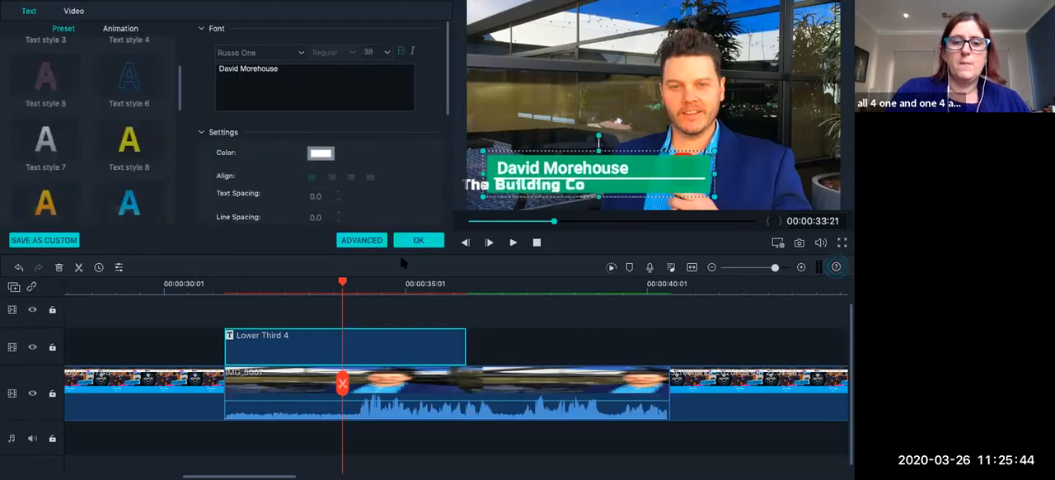
pyautogui.click(259, 283)
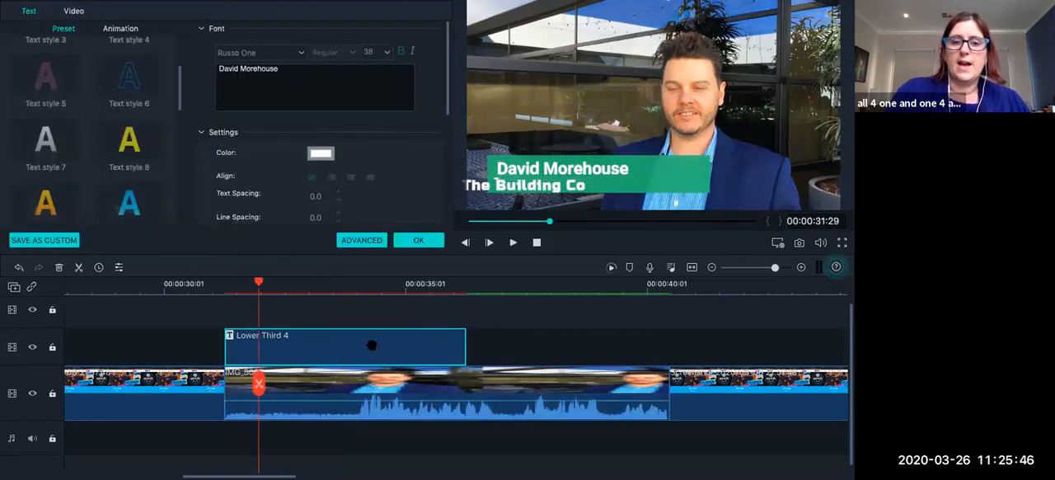
pyautogui.click(361, 239)
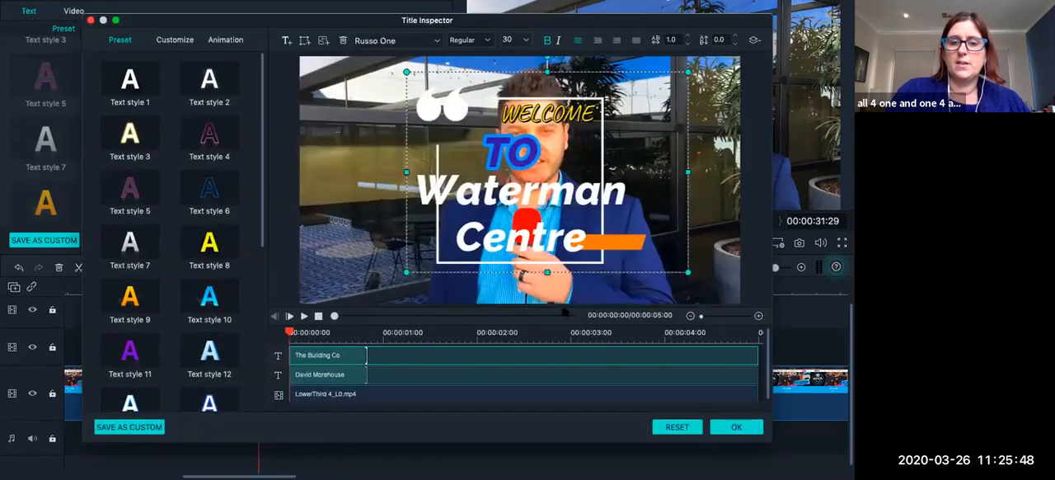
pyautogui.click(520, 251)
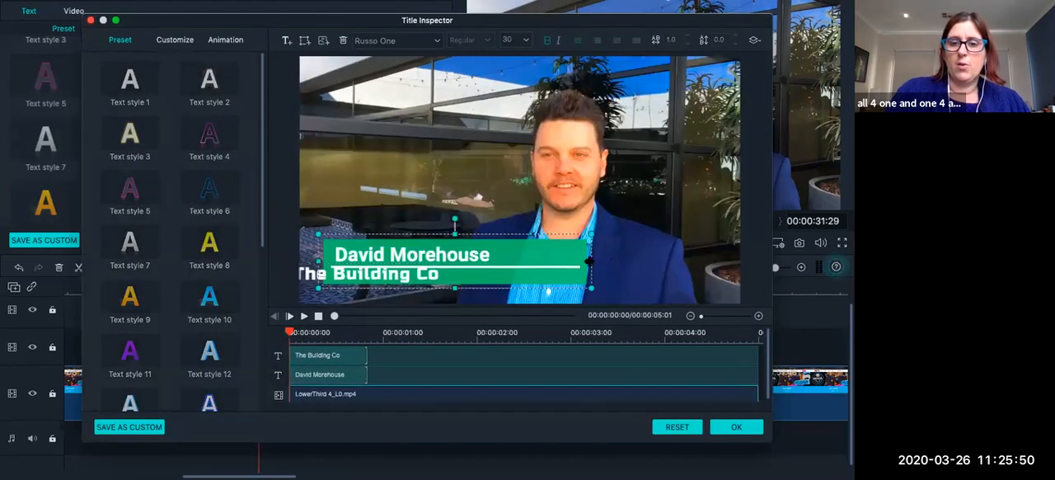
pyautogui.moveTo(590, 261); pyautogui.dragTo(737, 269)
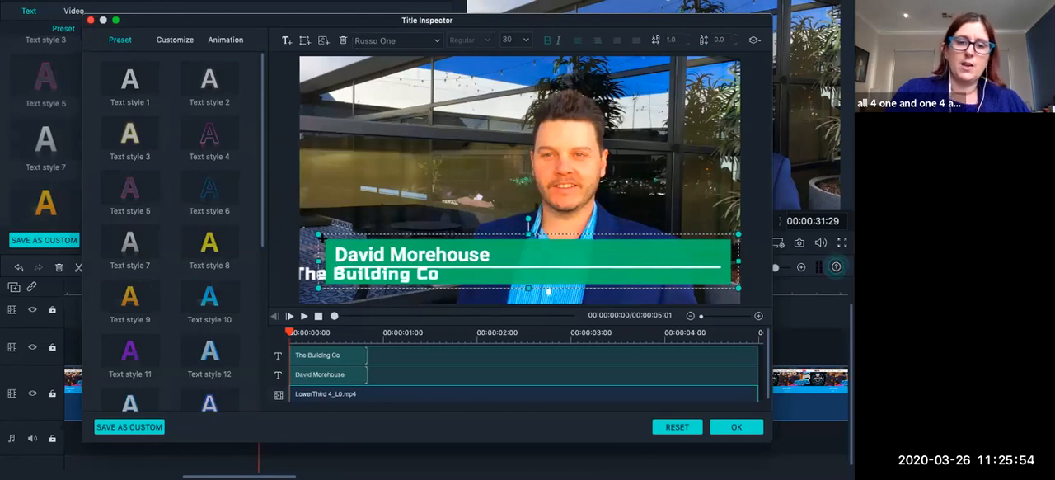
pyautogui.moveTo(318, 233)
pyautogui.mouseDown()
pyautogui.moveTo(259, 226)
pyautogui.moveTo(358, 232)
pyautogui.moveTo(300, 232)
pyautogui.mouseUp()
# Make the green background taller, position it along the bottom of the frame behind both texts, and apply the changes.
pyautogui.moveTo(519, 229); pyautogui.dragTo(517, 192)
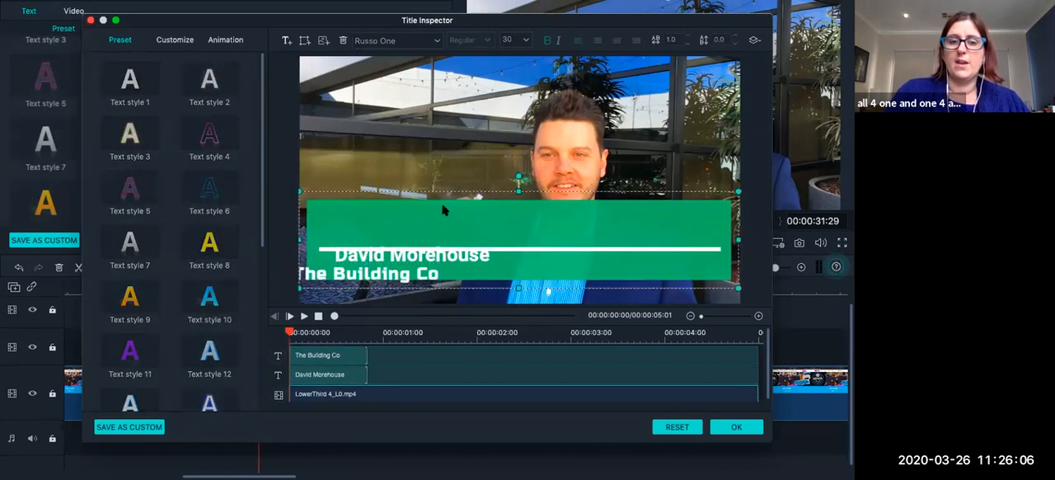
pyautogui.moveTo(440, 214); pyautogui.dragTo(441, 233)
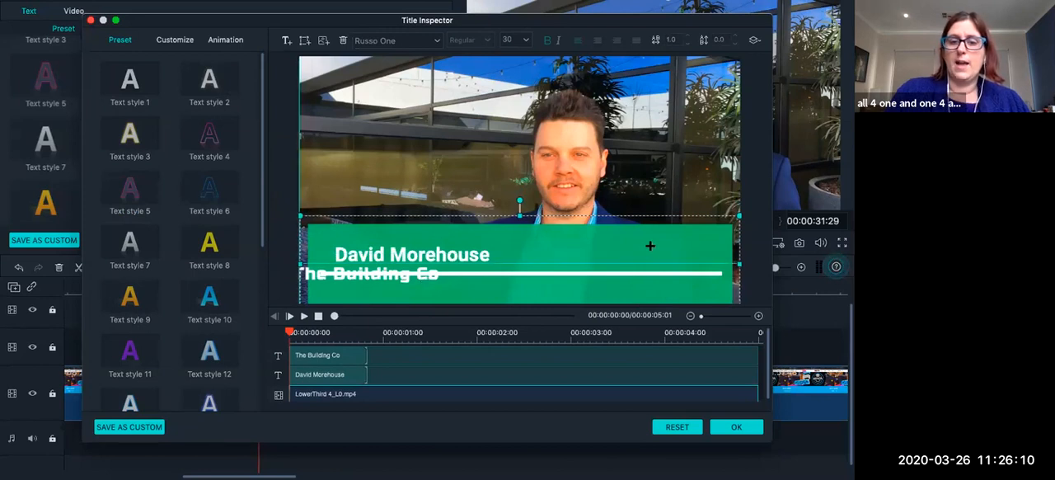
pyautogui.moveTo(650, 250); pyautogui.dragTo(651, 241)
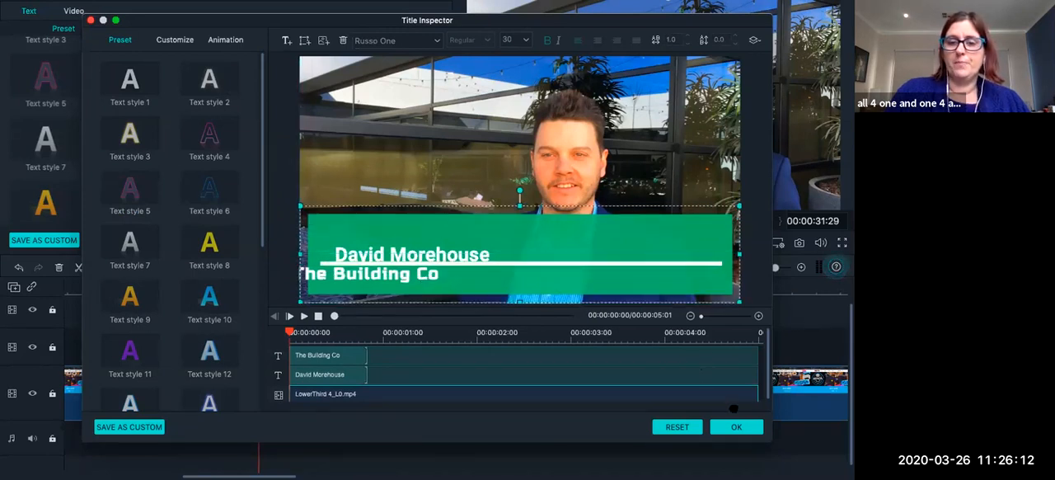
pyautogui.click(734, 424)
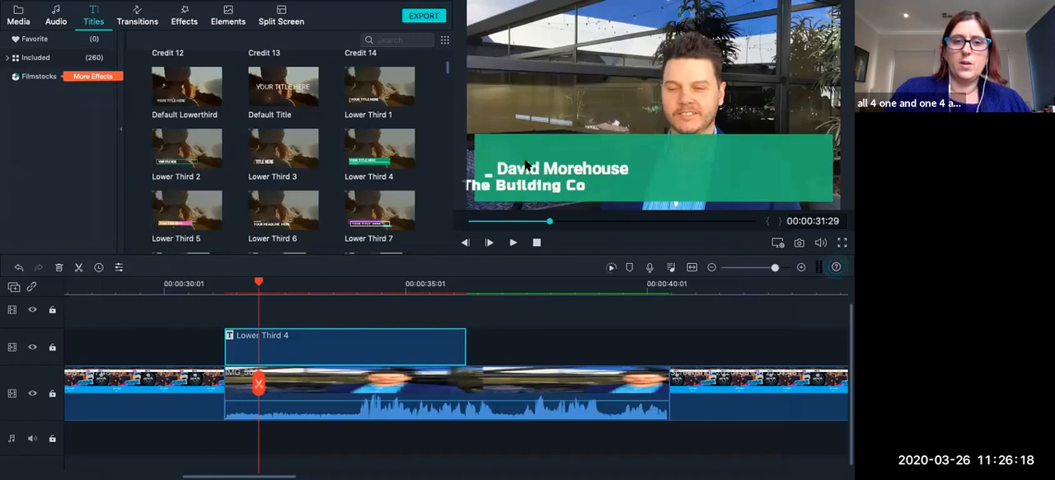
# Move the heading above the white line and the "The Building Co" subtitle below it, left-aligned within the green box.
pyautogui.doubleClick(525, 164)
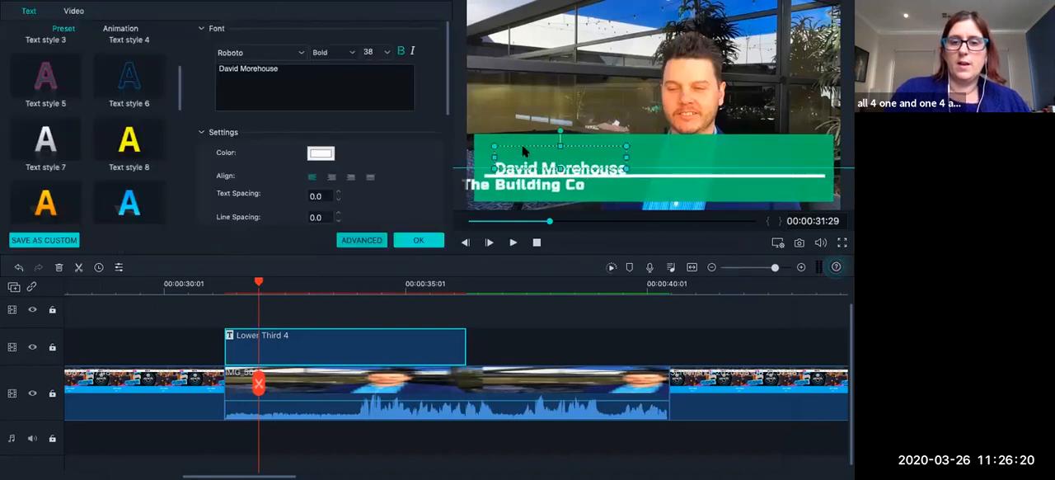
pyautogui.click(521, 183)
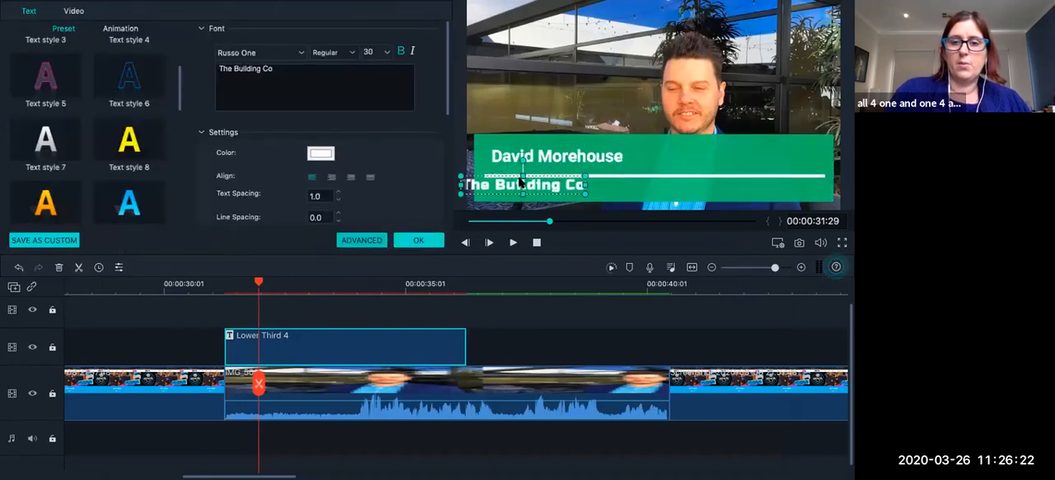
pyautogui.moveTo(520, 186); pyautogui.dragTo(548, 189)
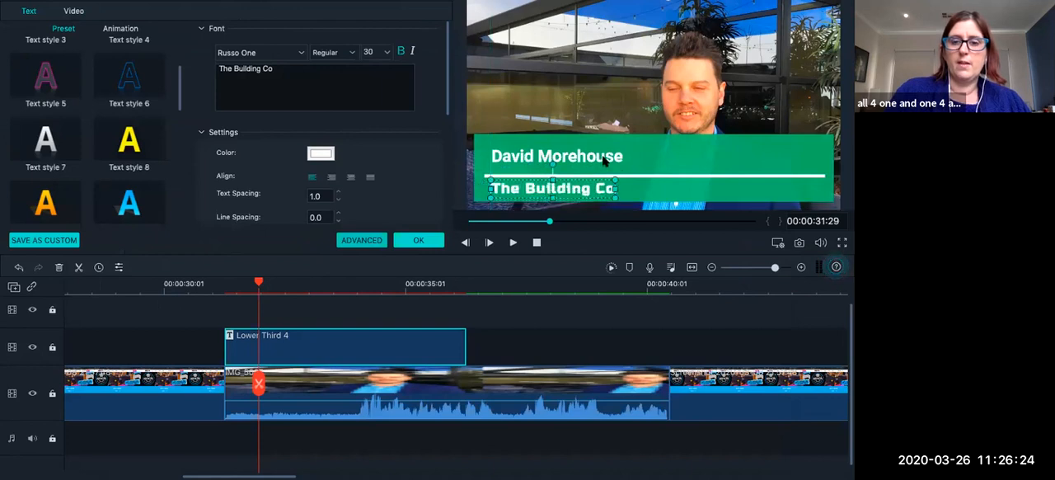
# Append "with lots more text and more text" to the heading and move it right to start inside the green box.
pyautogui.click(624, 158)
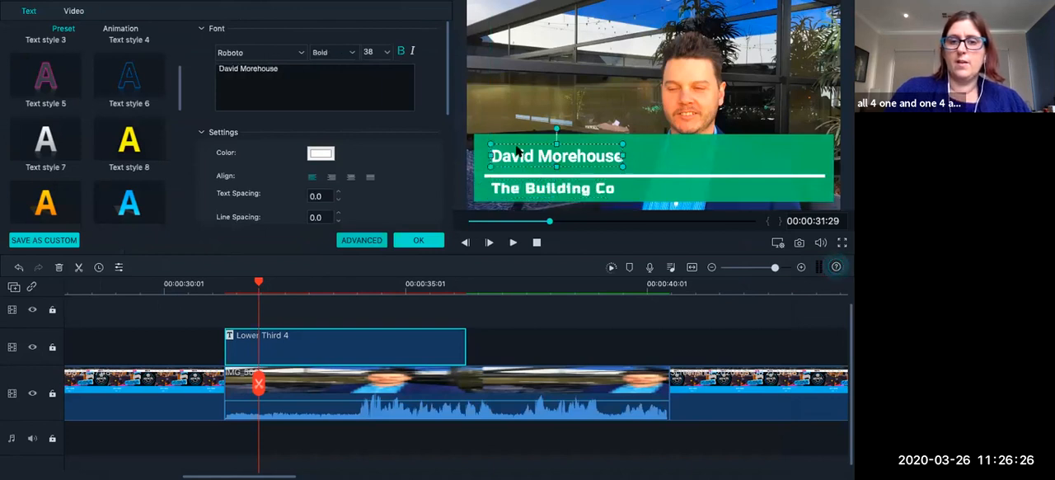
pyautogui.write('with lots more')
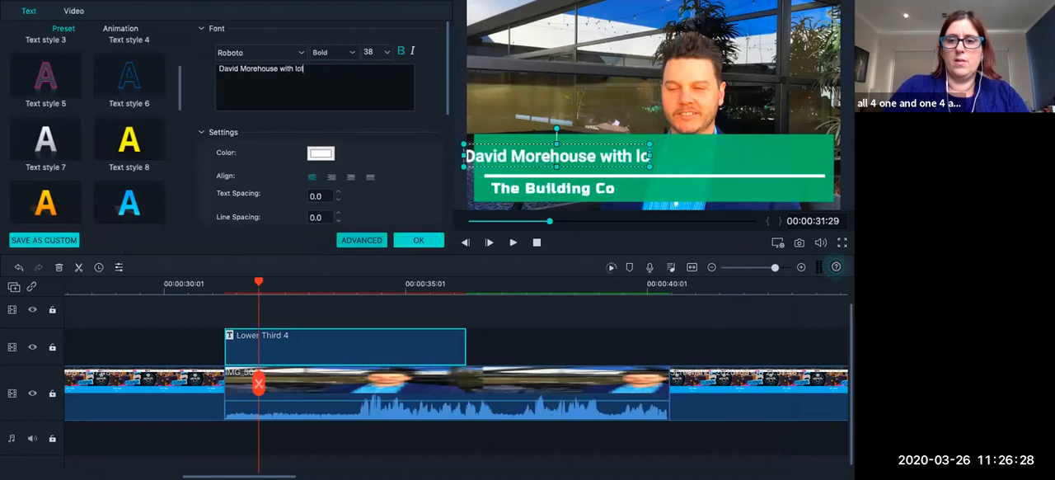
pyautogui.write(' text and more text')
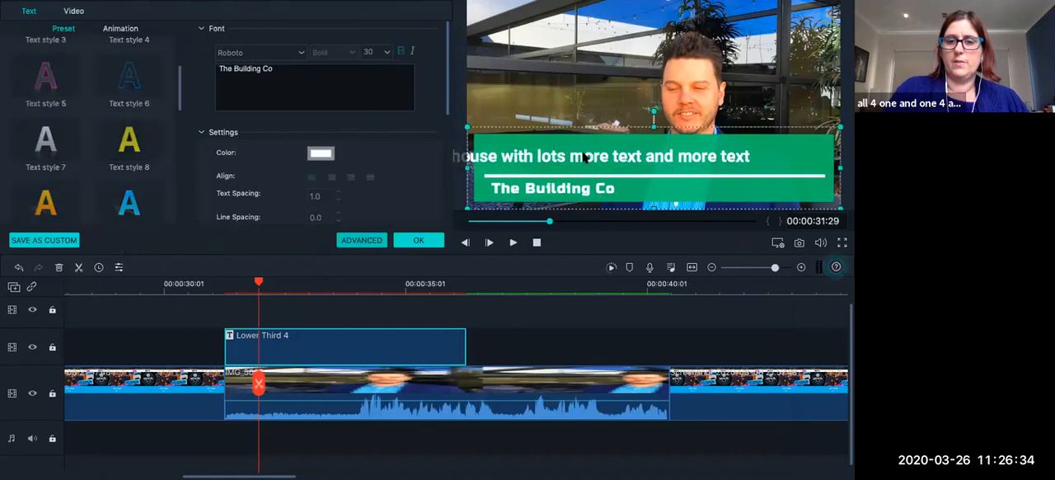
pyautogui.moveTo(502, 156); pyautogui.dragTo(617, 161)
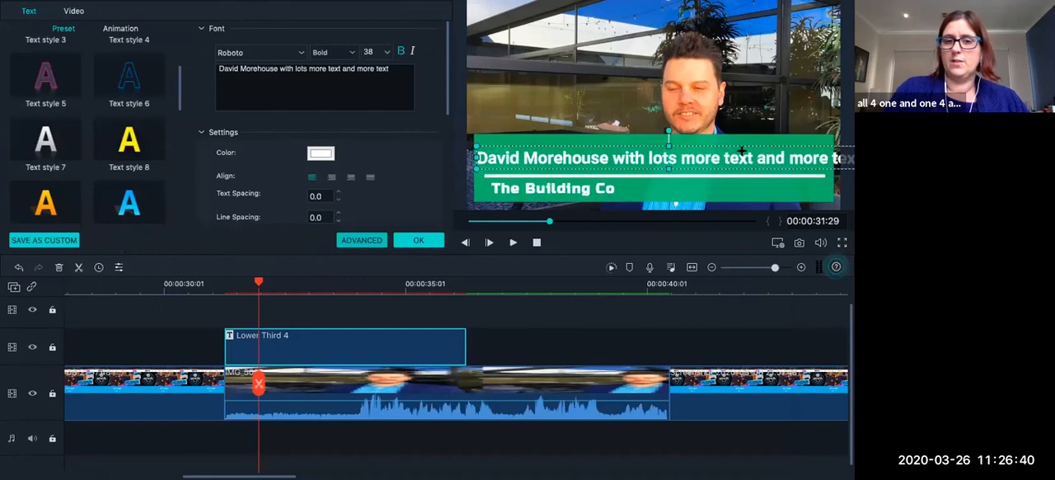
# Reduce the font size of the lower third's entire heading to 30 so it fits inside the green box.
pyautogui.moveTo(399, 74); pyautogui.dragTo(125, 46)
pyautogui.click(387, 54)
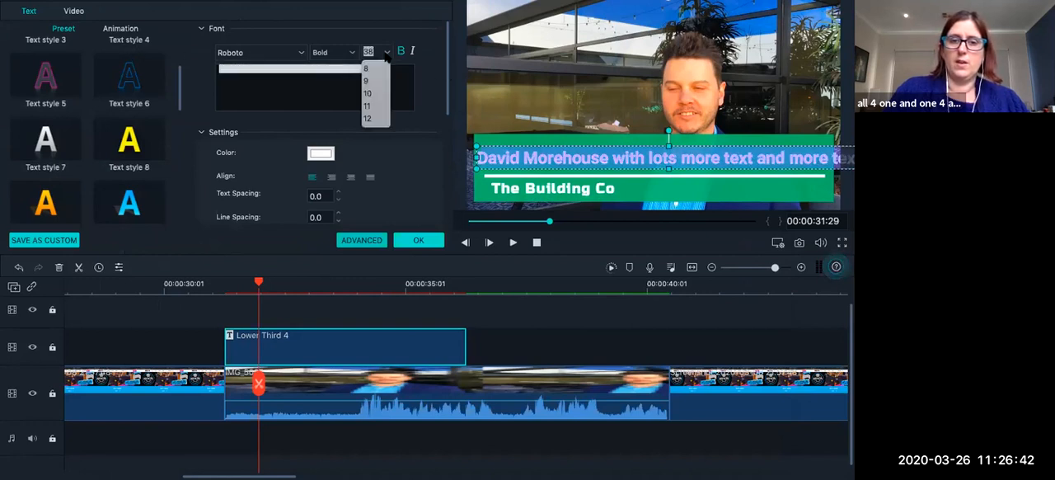
pyautogui.scroll(-5, 371, 118)
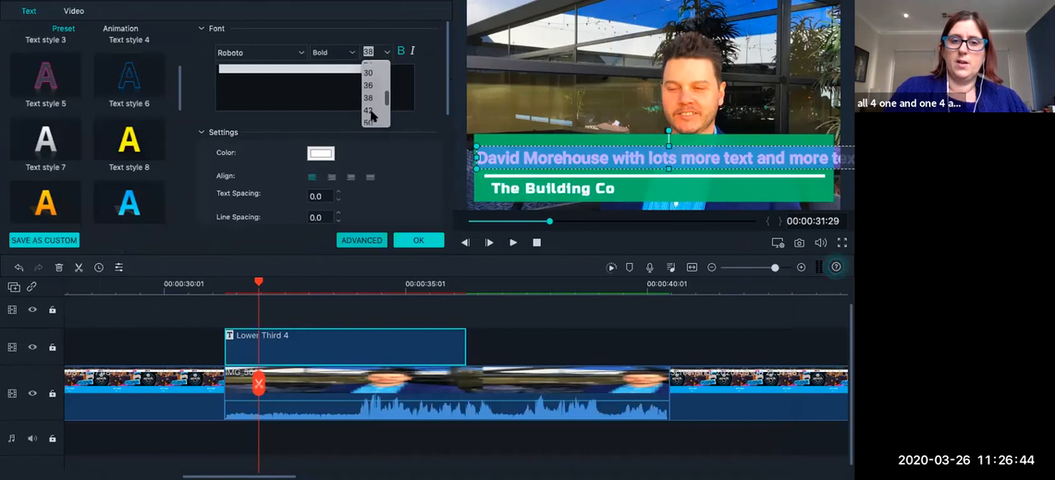
pyautogui.click(367, 72)
pyautogui.click(760, 144)
# Move the heading left to line up with the start of "The Building Co" below it and close the title settings.
pyautogui.click(732, 152)
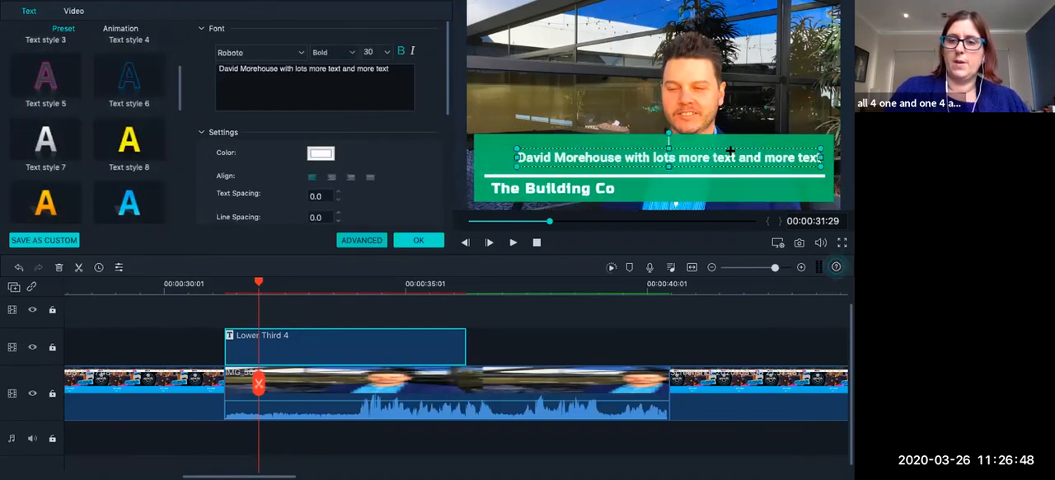
pyautogui.moveTo(730, 151); pyautogui.dragTo(709, 155)
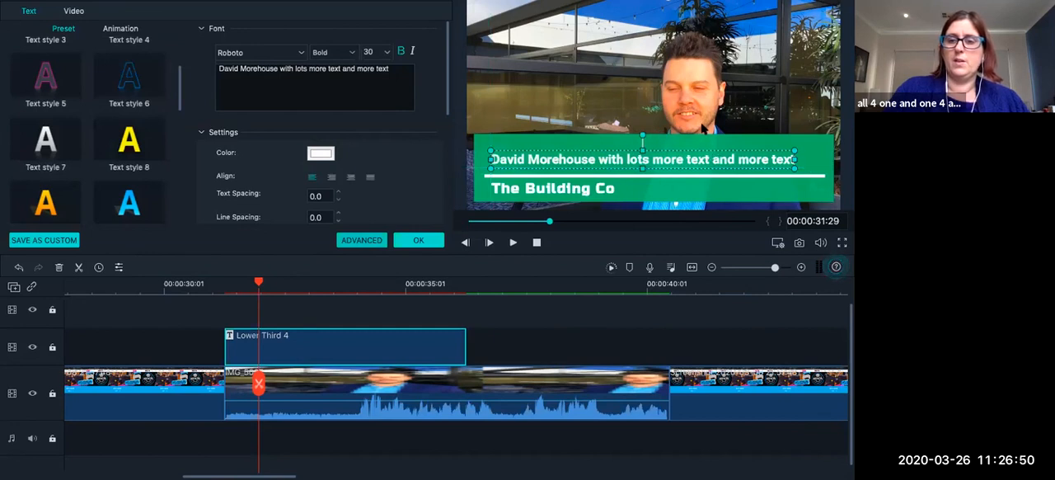
pyautogui.click(703, 127)
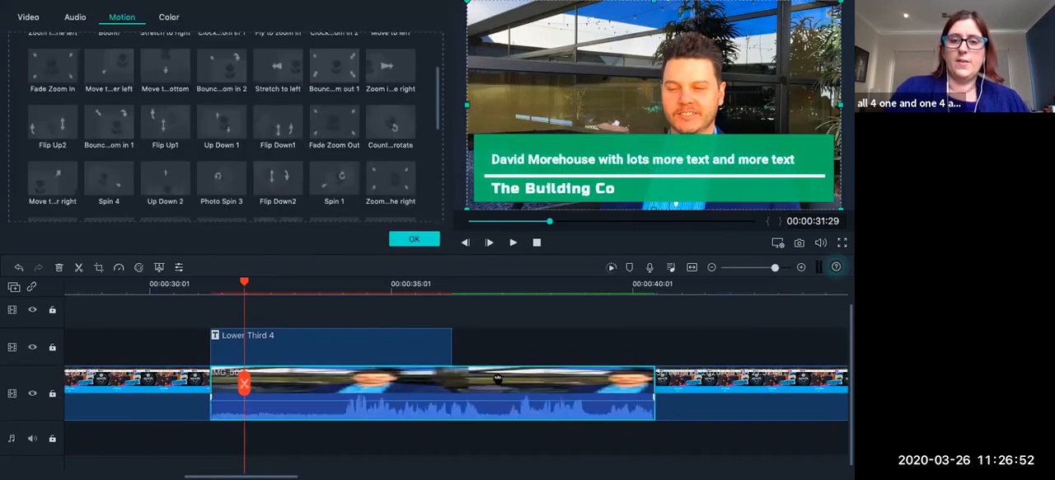
pyautogui.click(421, 241)
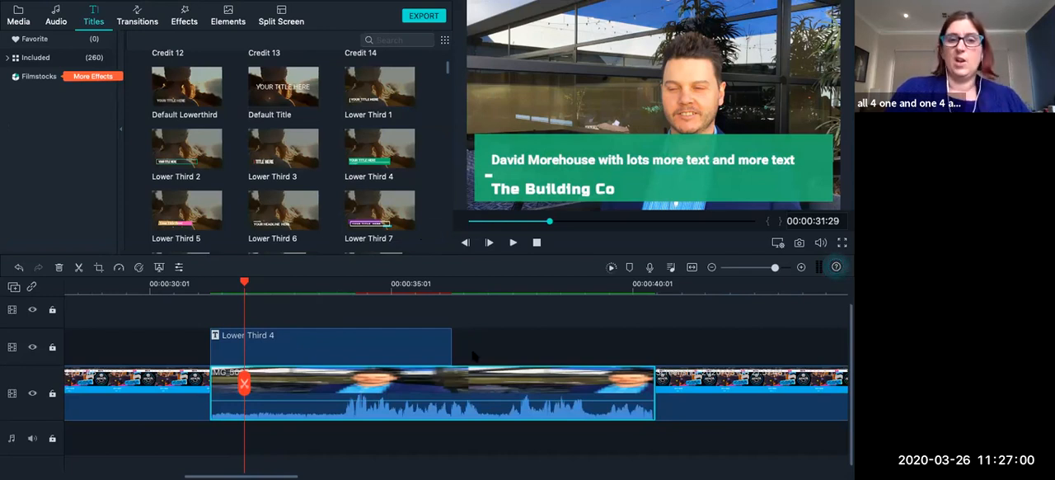
# Position the playhead at 00:00:55:01, just after the start of the IMG_5009 clip.
pyautogui.hscroll(10, 452, 344)
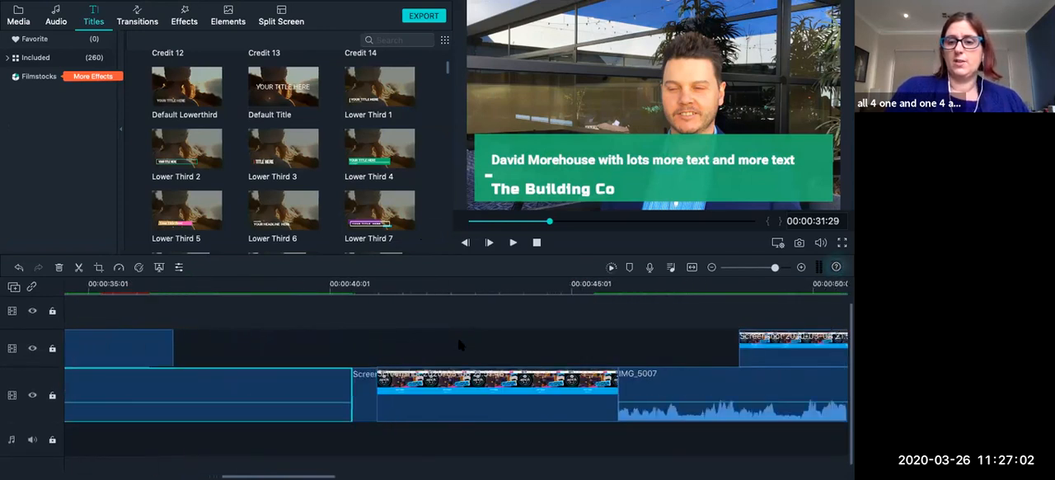
pyautogui.hscroll(3, 541, 363)
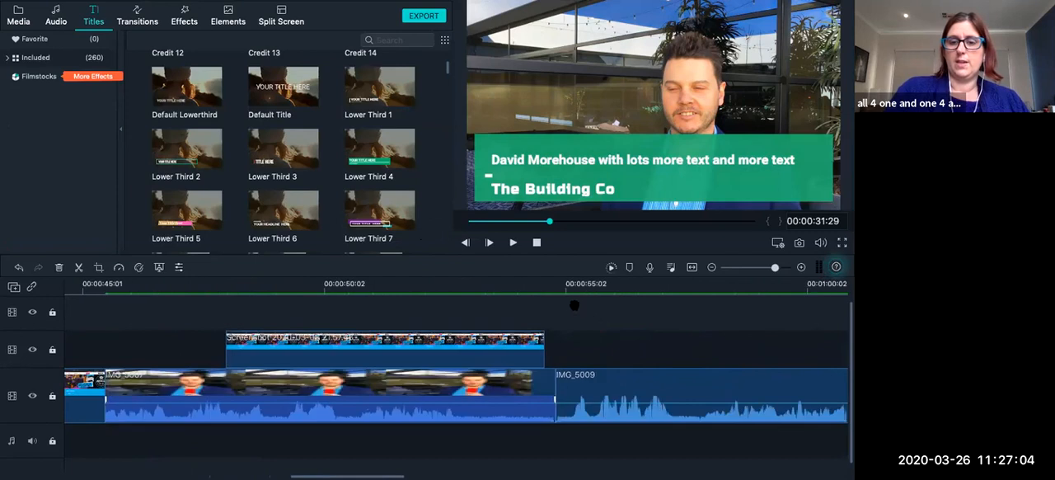
pyautogui.click(566, 294)
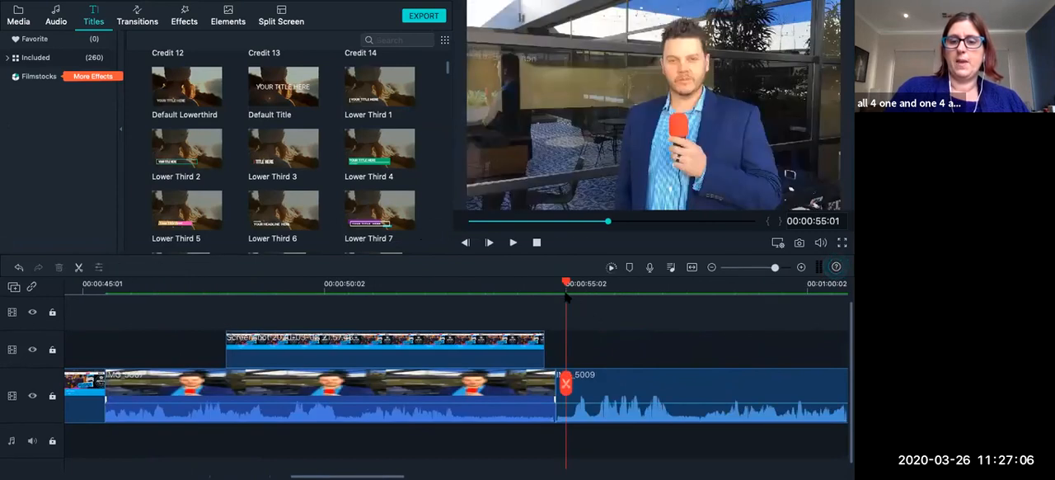
pyautogui.hscroll(2, 576, 334)
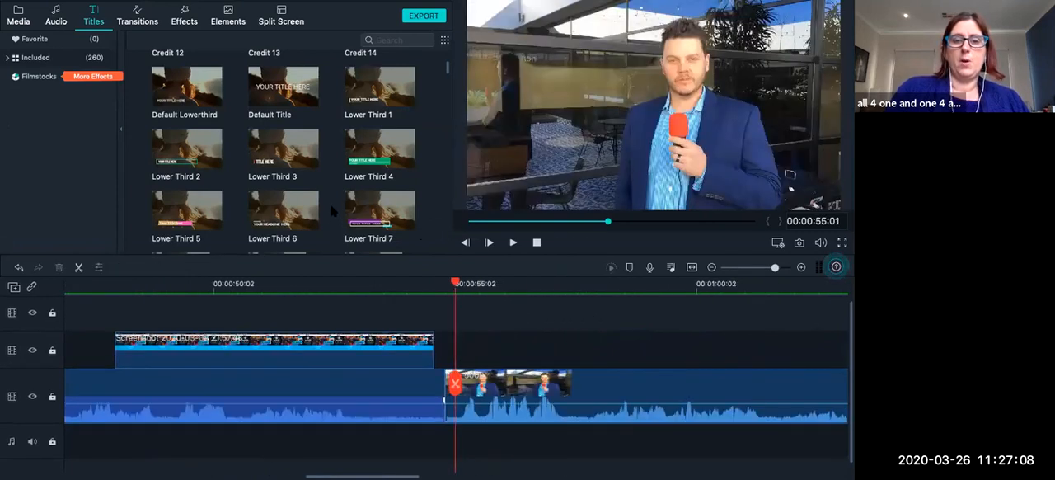
# Find the Subtitle 1 preset in the title library and place it above the IMG_5009 clip, starting at the playhead.
pyautogui.scroll(-5, 328, 193)
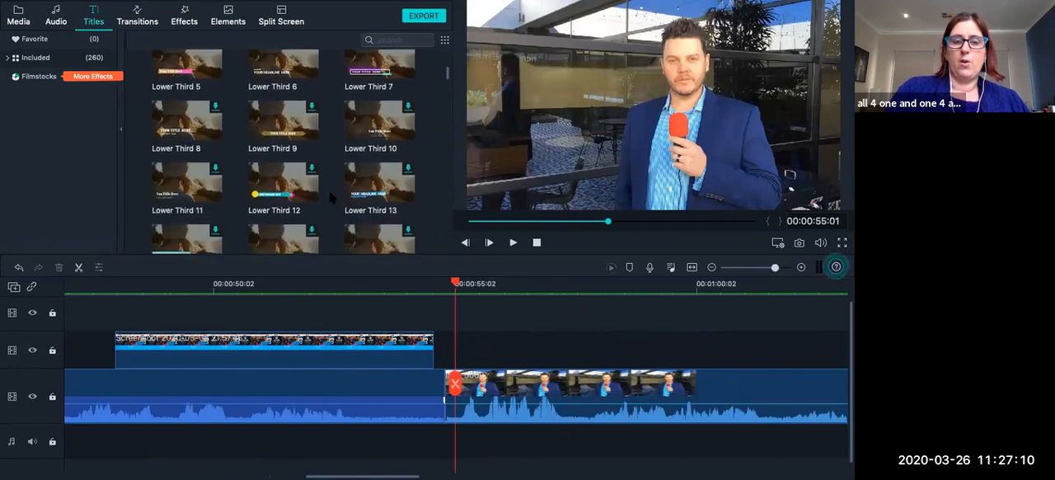
pyautogui.scroll(-5, 329, 189)
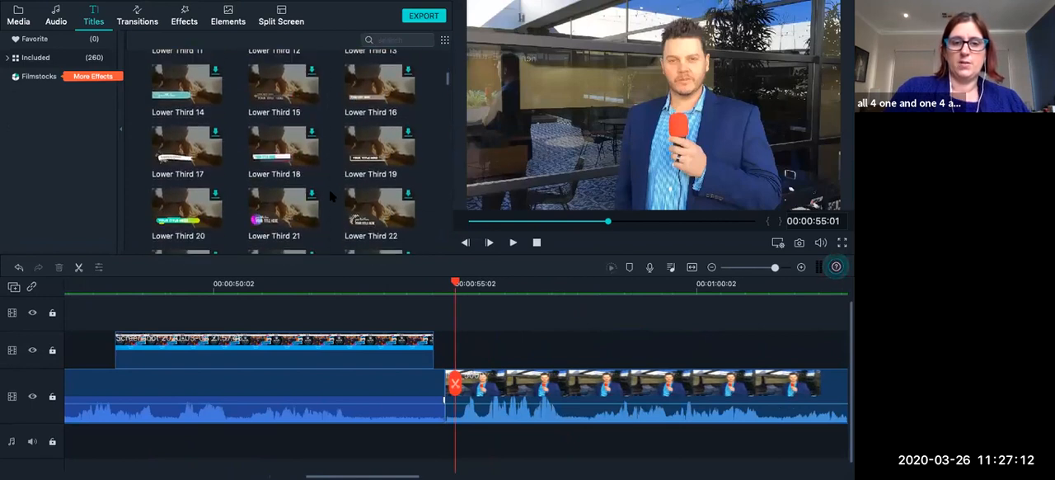
pyautogui.scroll(-5, 324, 212)
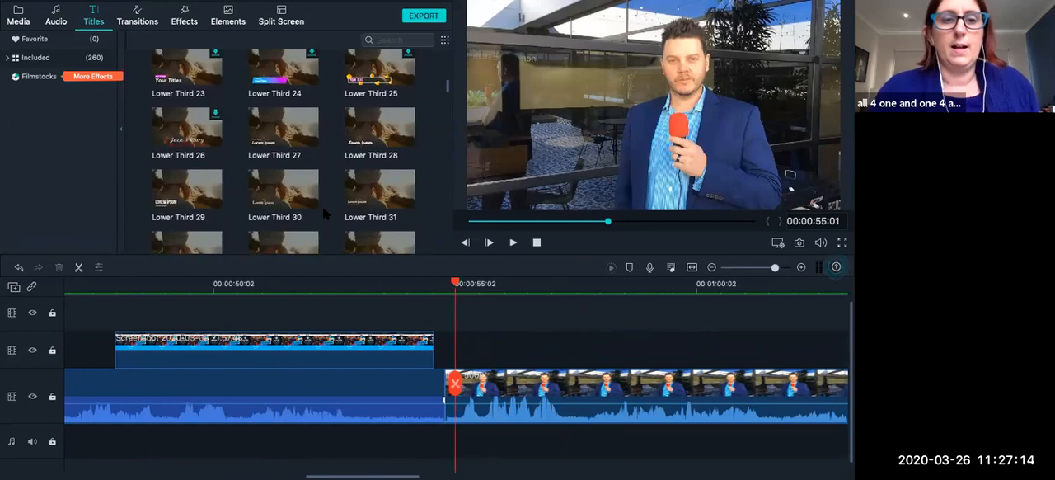
pyautogui.scroll(-3, 324, 212)
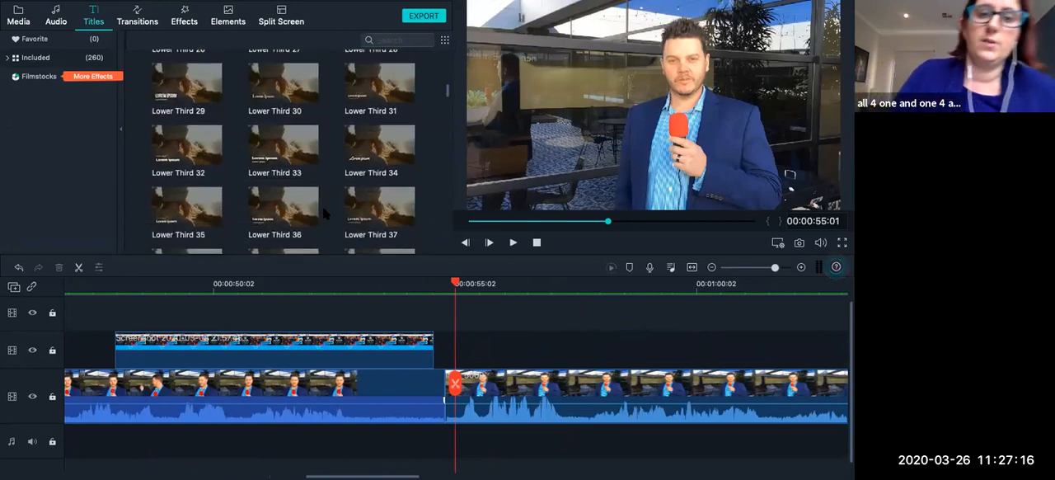
pyautogui.scroll(-8, 324, 213)
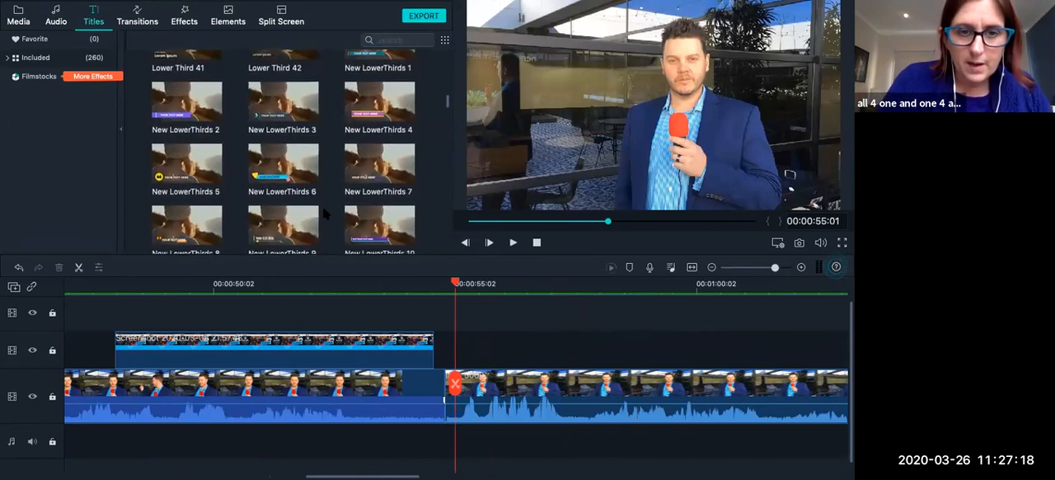
pyautogui.scroll(-7, 324, 212)
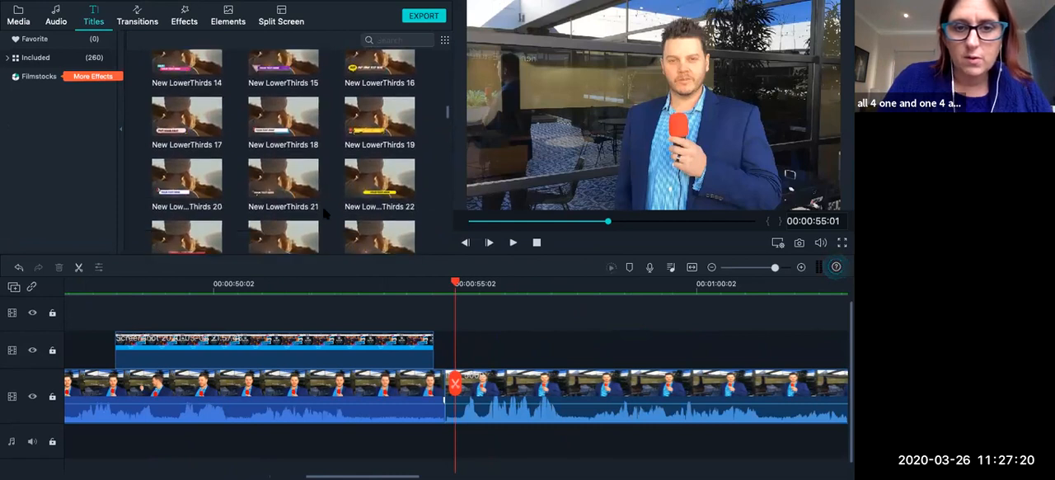
pyautogui.scroll(-7, 324, 213)
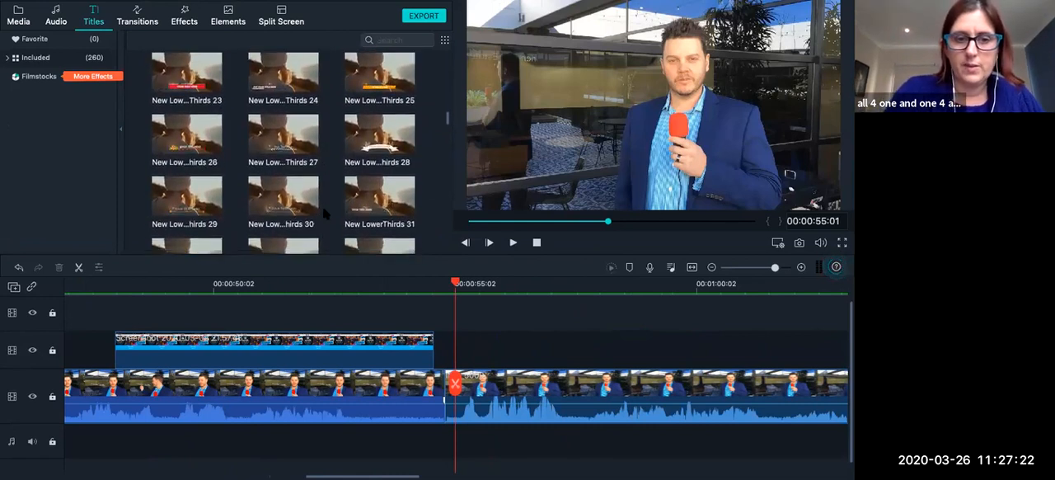
pyautogui.scroll(-8, 324, 212)
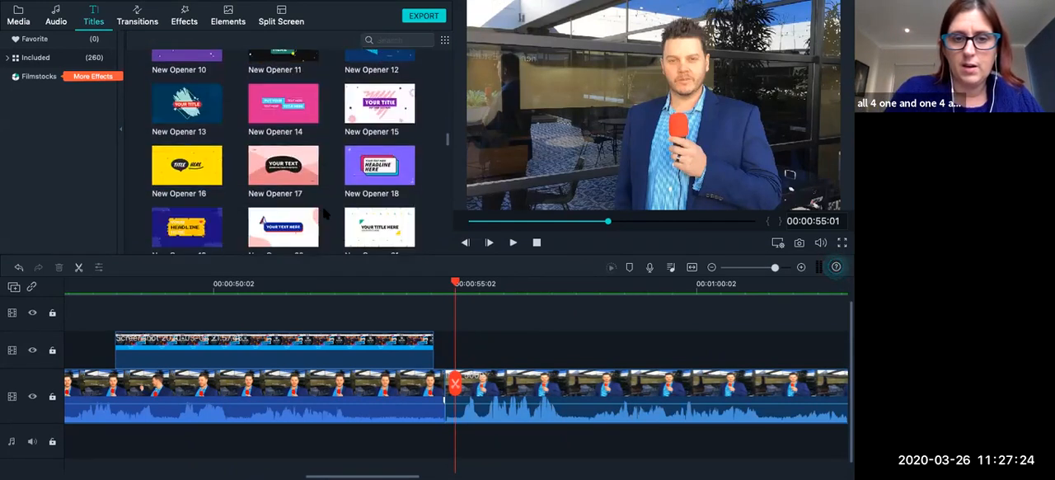
pyautogui.scroll(-8, 324, 212)
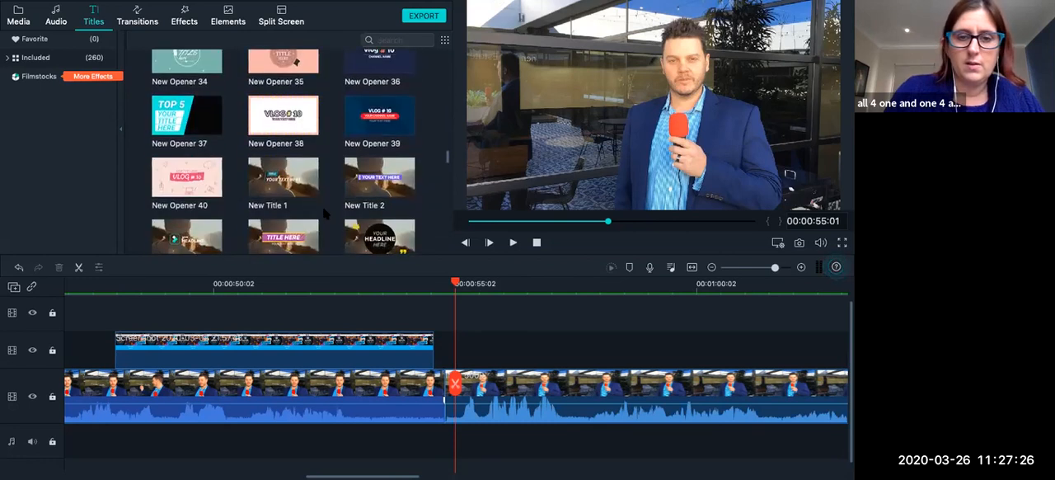
pyautogui.scroll(-8, 323, 213)
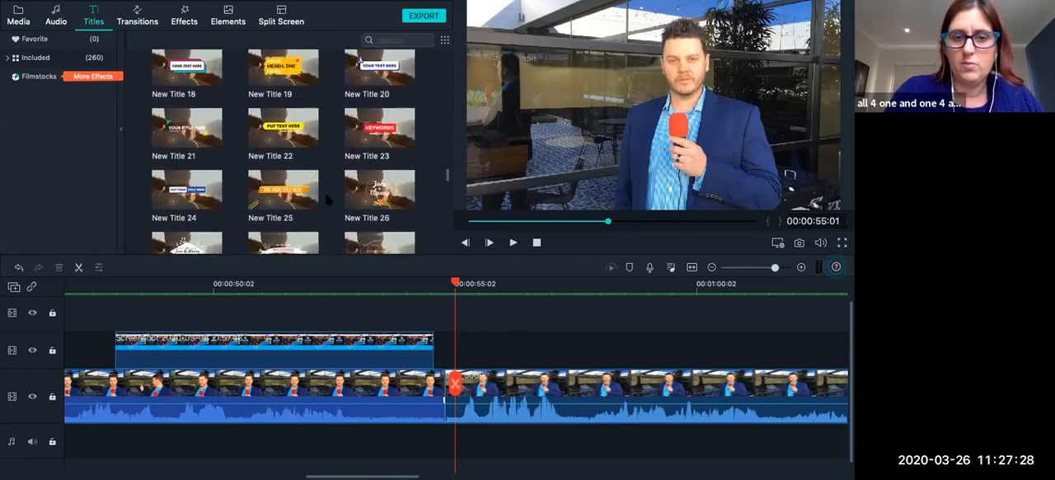
pyautogui.scroll(-8, 326, 197)
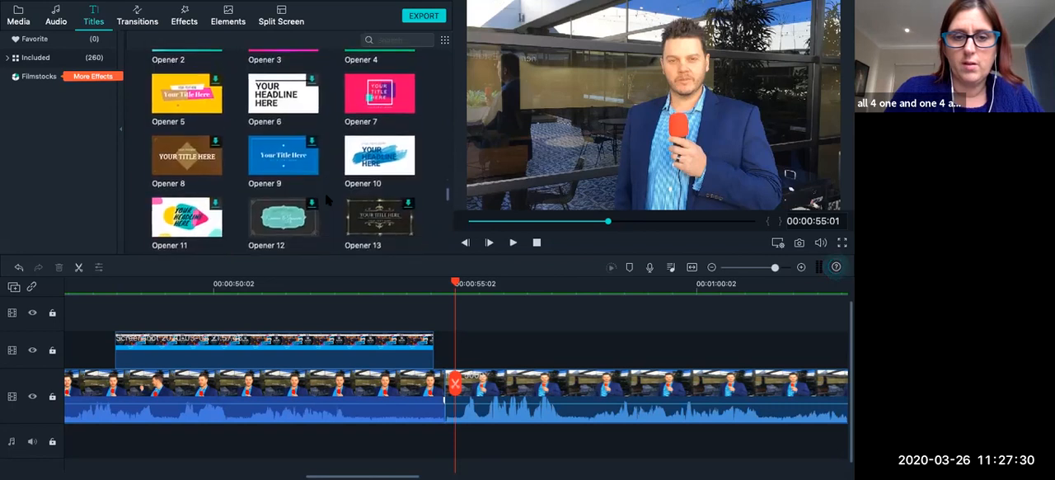
pyautogui.scroll(-10, 325, 195)
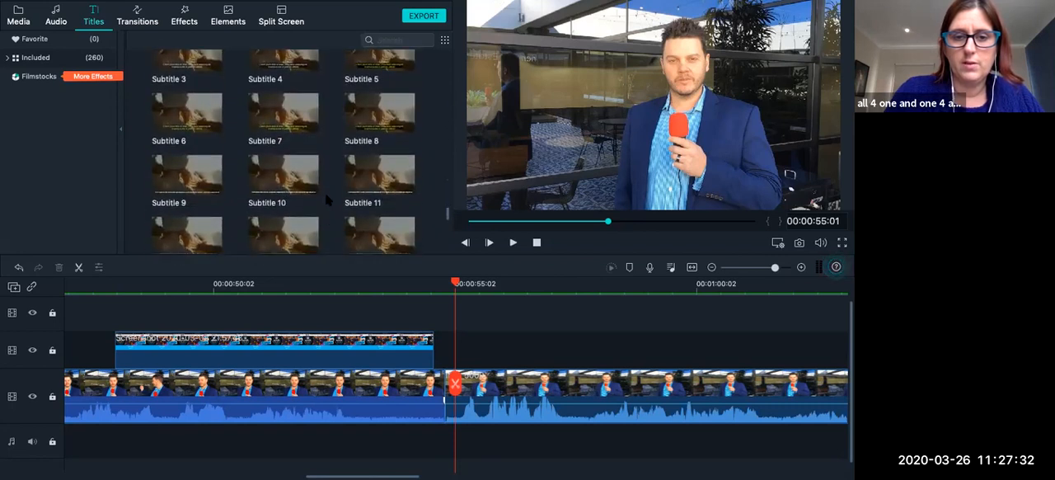
pyautogui.scroll(3, 326, 198)
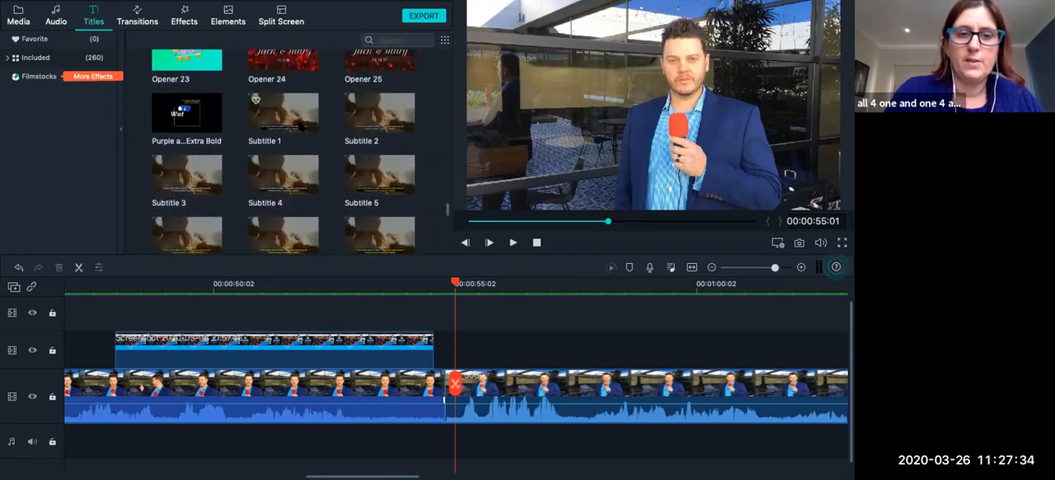
pyautogui.click(283, 113)
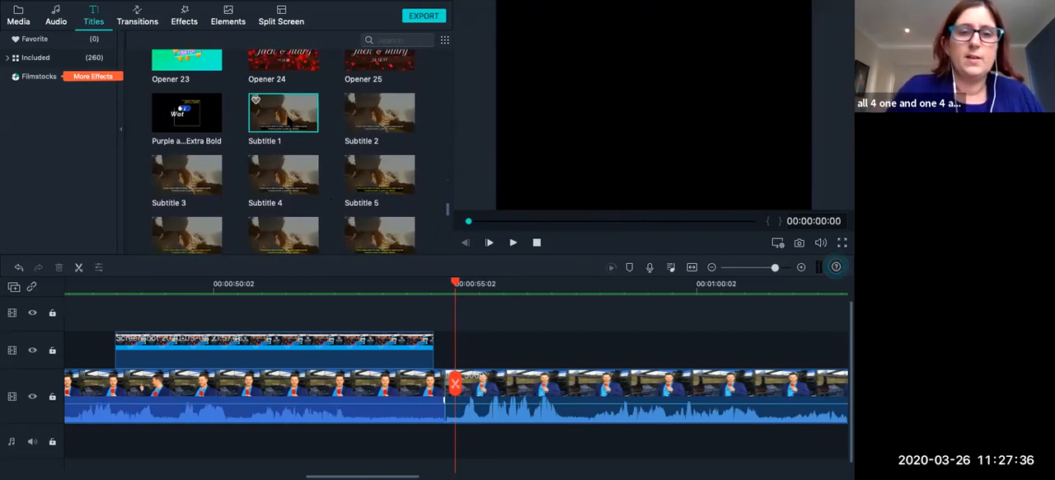
pyautogui.moveTo(282, 113); pyautogui.dragTo(466, 353)
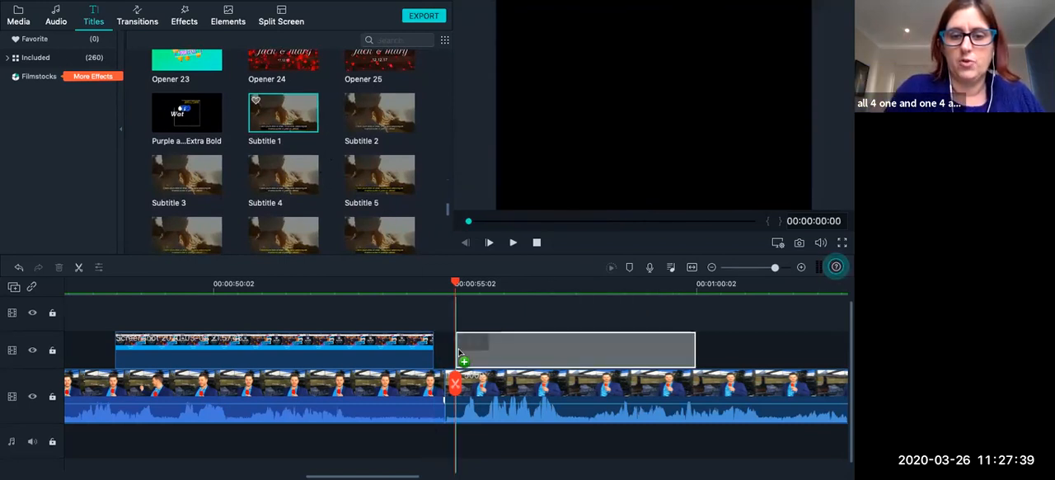
# Play back the start of the IMG_5009 clip to check how the subtitle appears over the video.
pyautogui.click(512, 243)
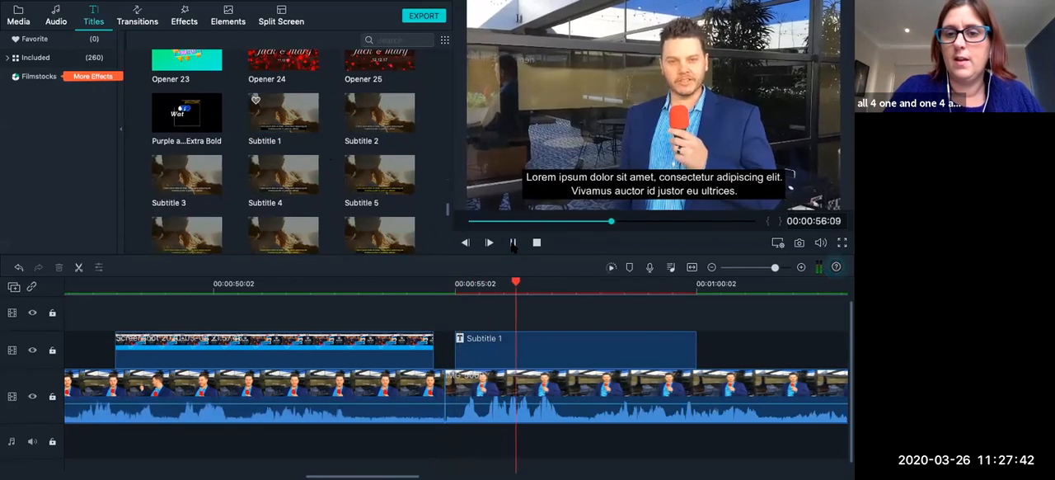
pyautogui.click(512, 243)
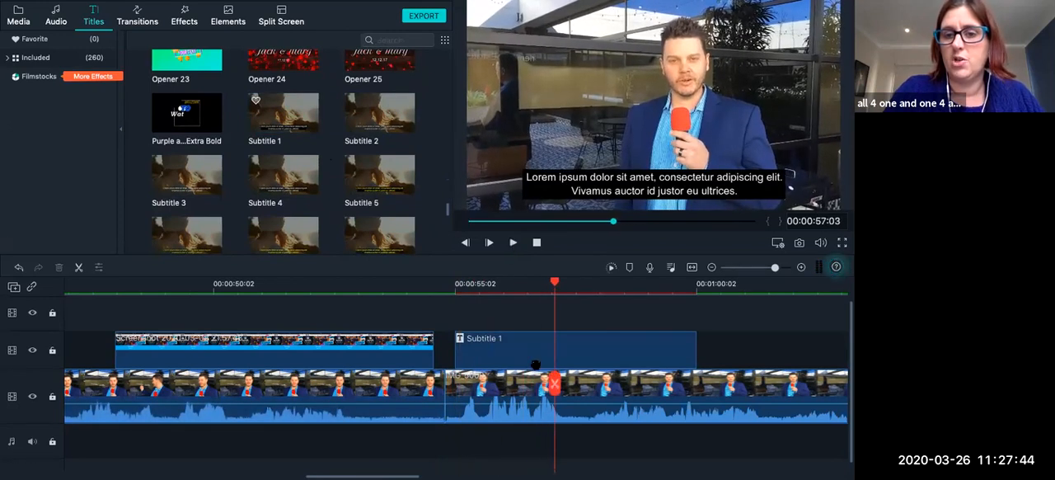
pyautogui.hscroll(3, 520, 330)
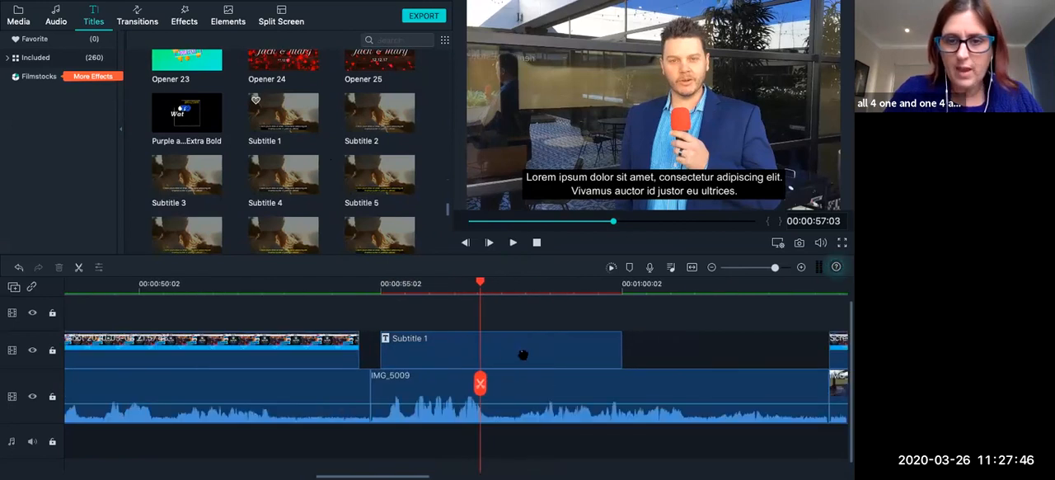
# Open the Subtitle 1 title for editing and widen its black background on both sides to span the full frame width.
pyautogui.click(524, 356)
pyautogui.doubleClick(497, 336)
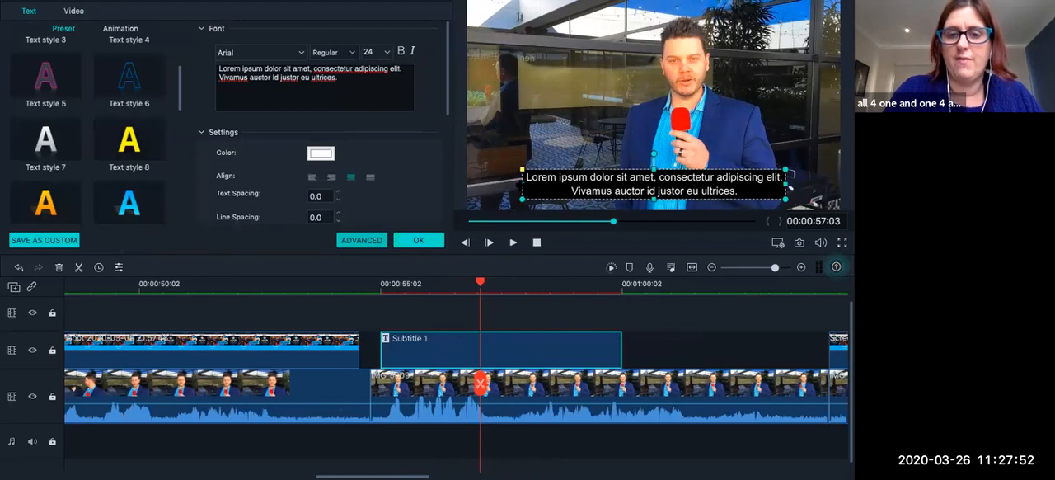
pyautogui.moveTo(521, 184); pyautogui.dragTo(464, 188)
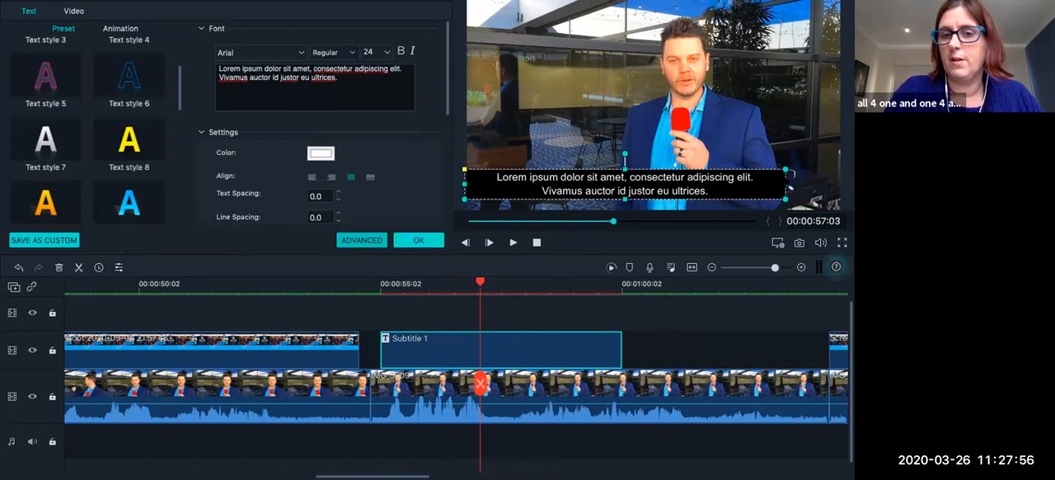
pyautogui.moveTo(789, 186); pyautogui.dragTo(841, 186)
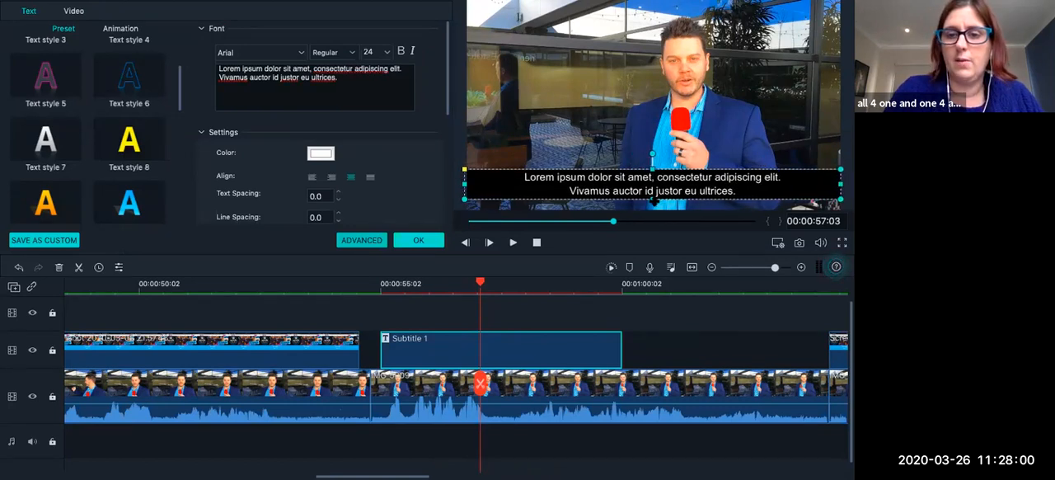
# Extend the subtitle's black background down to the frame's bottom edge, lower its upper edge slightly, and confirm the title in the advanced editor.
pyautogui.moveTo(653, 200); pyautogui.dragTo(652, 211)
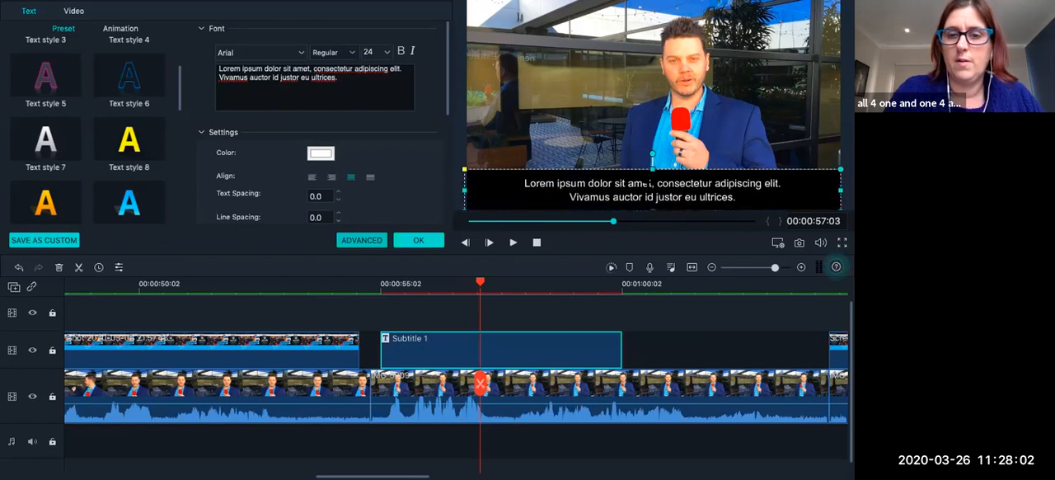
pyautogui.moveTo(789, 169); pyautogui.dragTo(789, 175)
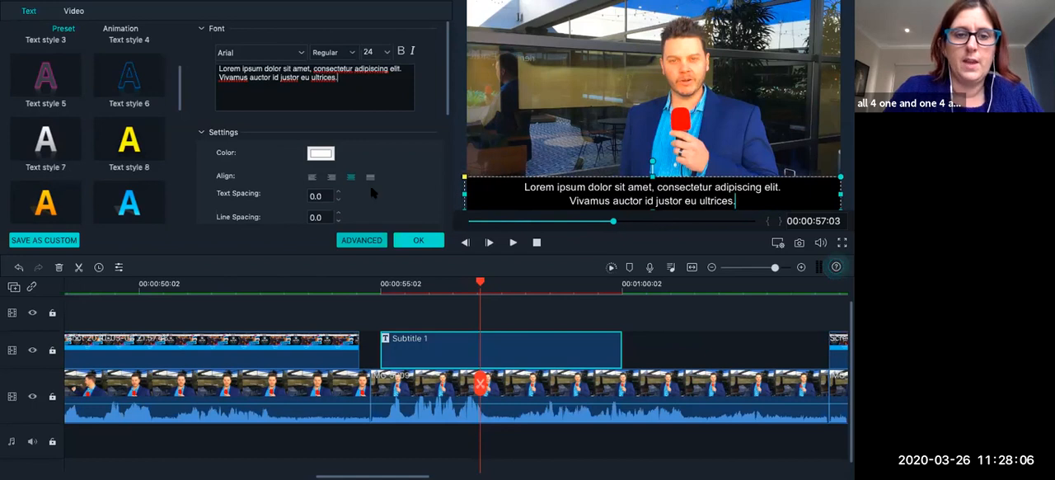
pyautogui.click(363, 240)
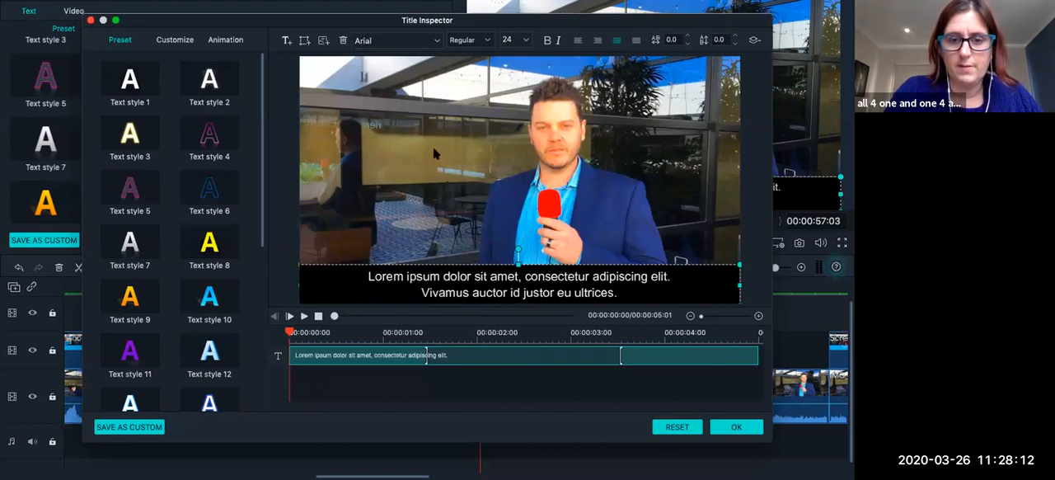
pyautogui.click(741, 427)
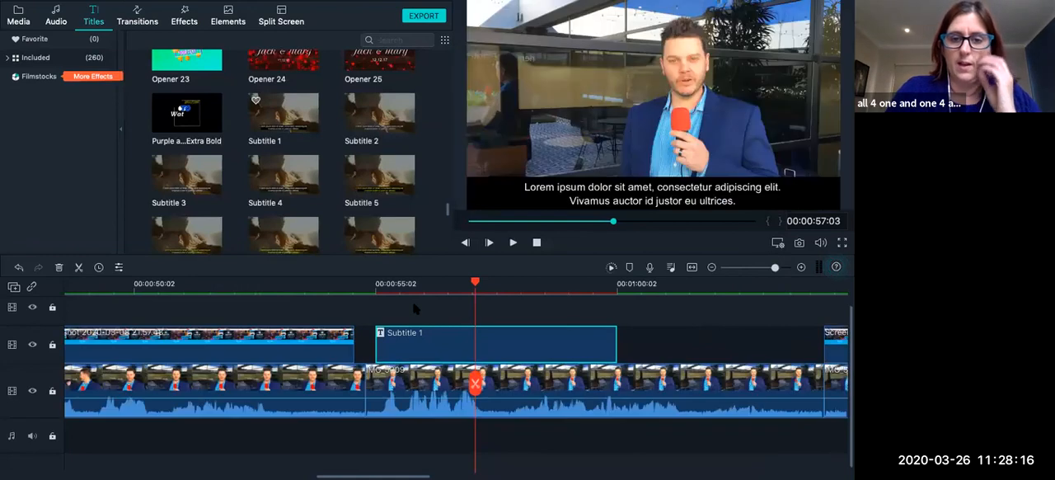
# Play back the opening of the Subtitle 1 section to check the widened black bar over the video.
pyautogui.click(382, 285)
pyautogui.click(512, 243)
pyautogui.click(512, 244)
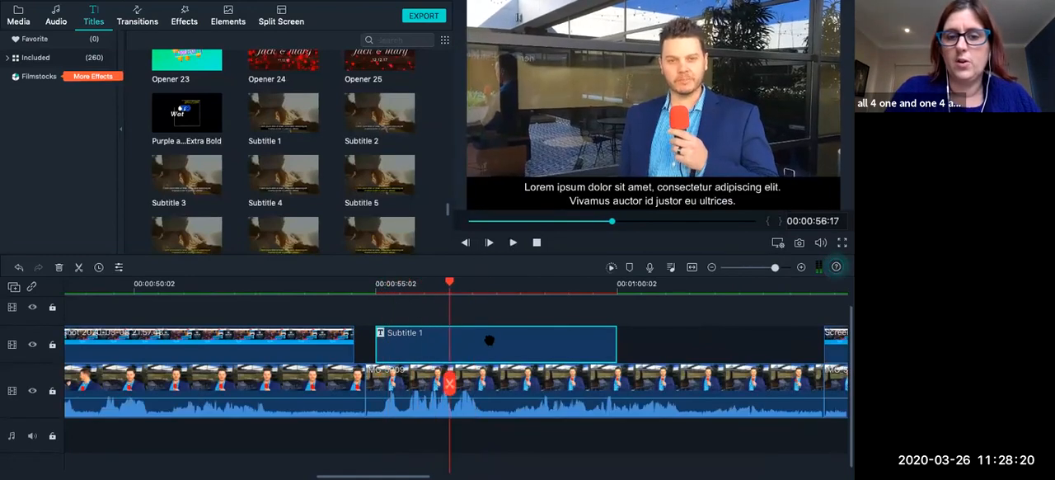
# Open the Subtitle 1 title for editing, select its placeholder text, and play the clip from the subtitle's start to hear the spoken words.
pyautogui.doubleClick(492, 349)
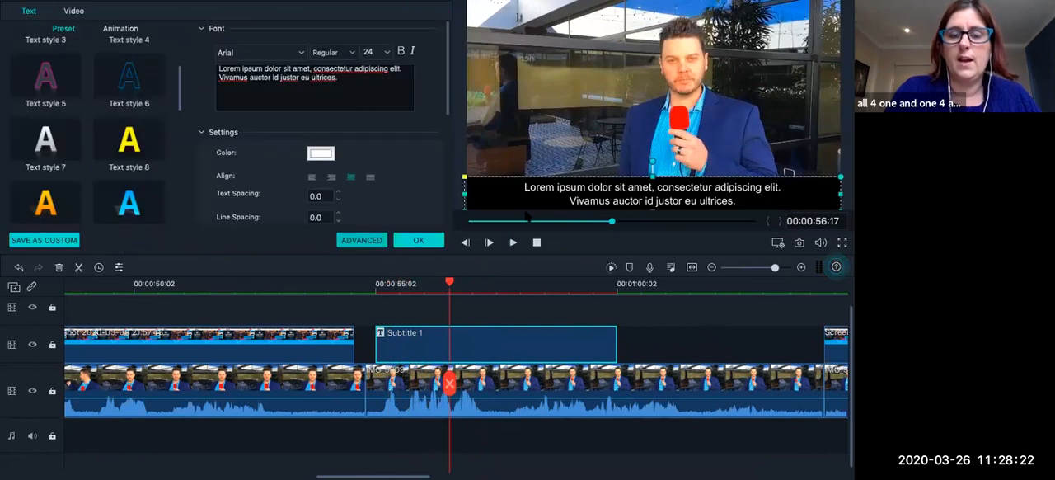
pyautogui.moveTo(362, 80); pyautogui.dragTo(204, 71)
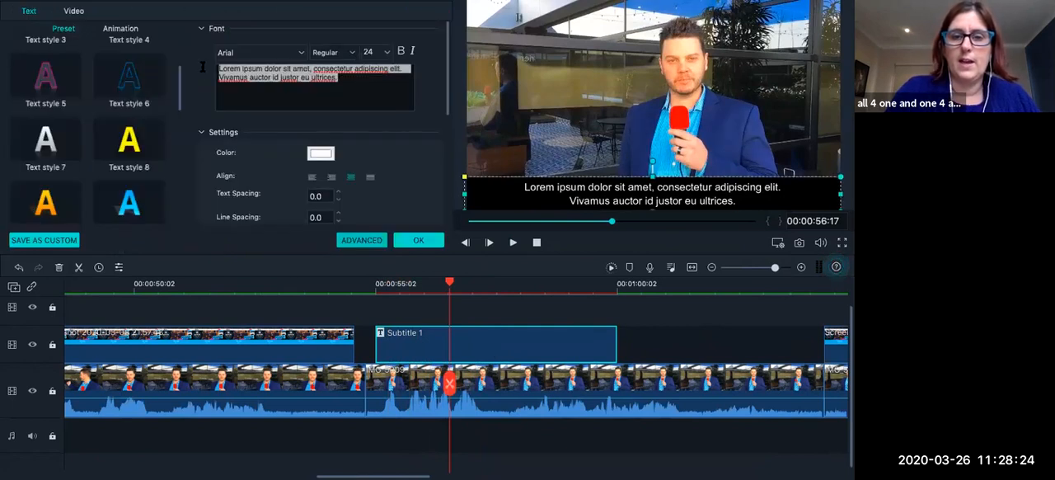
pyautogui.moveTo(449, 283); pyautogui.dragTo(376, 284)
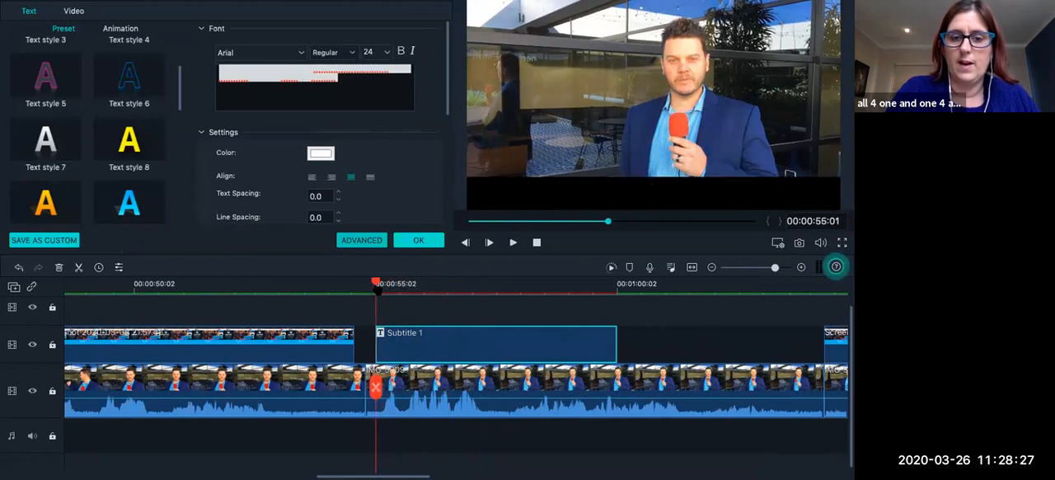
pyautogui.click(513, 243)
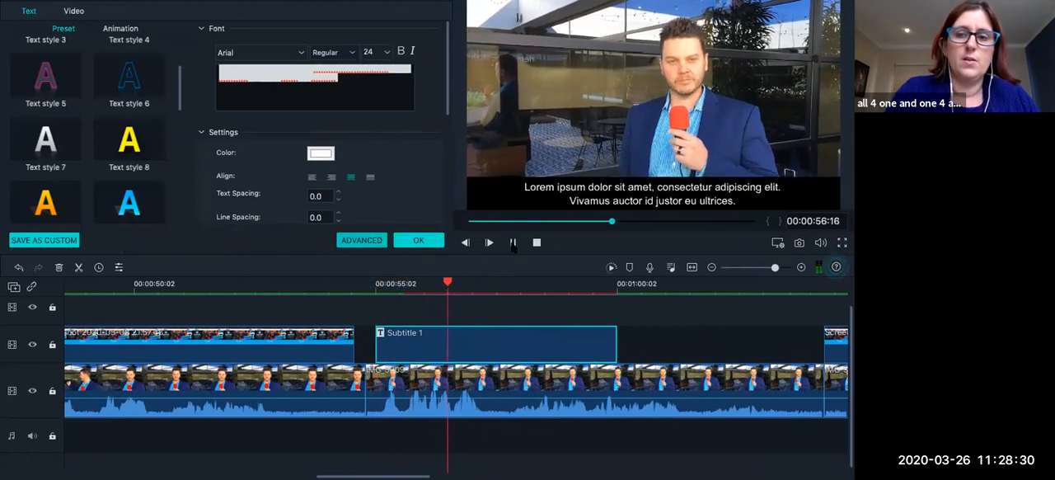
pyautogui.click(512, 243)
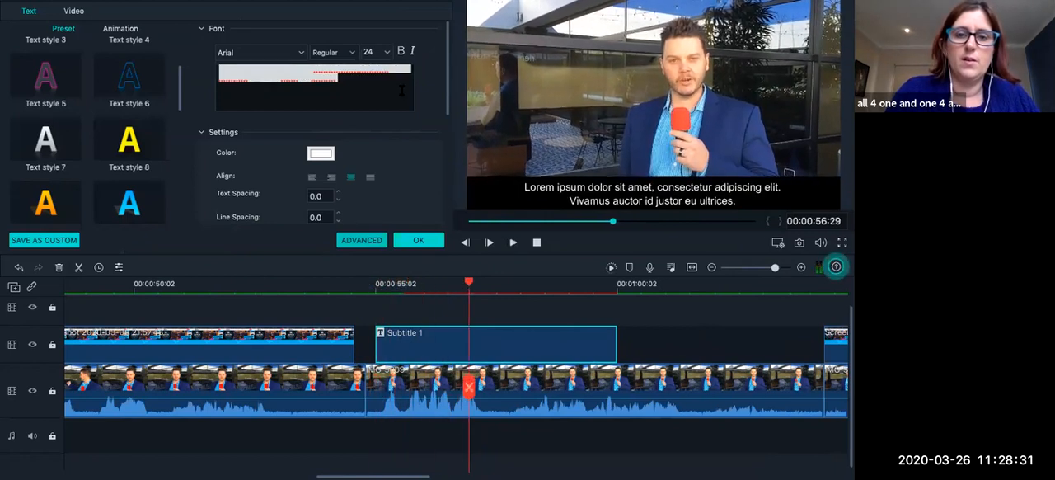
# Replace the subtitle's placeholder text with "Fill out your details below".
pyautogui.click(353, 80)
pyautogui.press('BackSpace')
pyautogui.press('BackSpace')
pyautogui.press('BackSpace')
pyautogui.press('BackSpace')
pyautogui.press('BackSpace')
pyautogui.press('BackSpace')
pyautogui.press('BackSpace')
pyautogui.press('BackSpace')
pyautogui.press('BackSpace')
pyautogui.press('BackSpace')
pyautogui.press('BackSpace')
pyautogui.press('BackSpace')
pyautogui.press('BackSpace')
pyautogui.press('BackSpace')
pyautogui.press('BackSpace')
pyautogui.press('BackSpace')
pyautogui.press('BackSpace')
pyautogui.press('BackSpace')
pyautogui.press('BackSpace')
pyautogui.press('BackSpace')
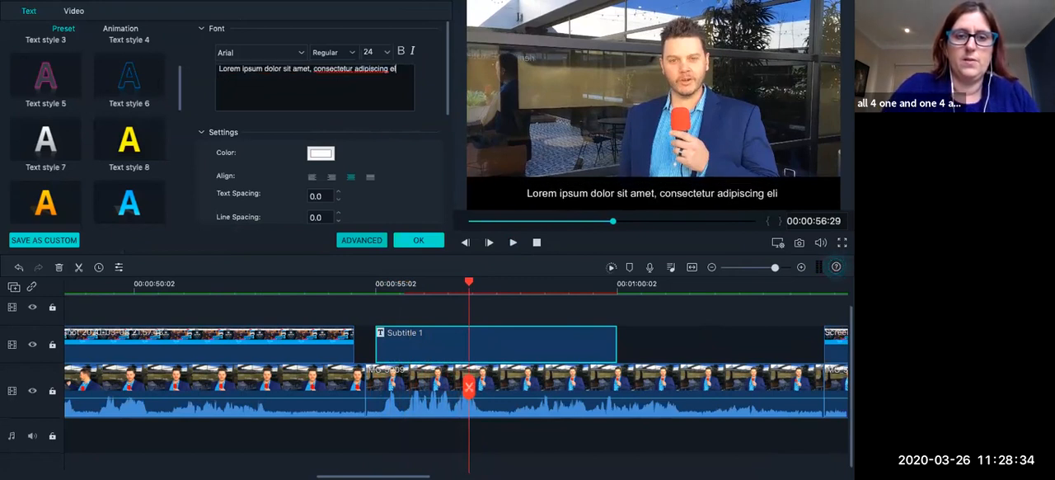
pyautogui.hotkey('ctrl', 'a')
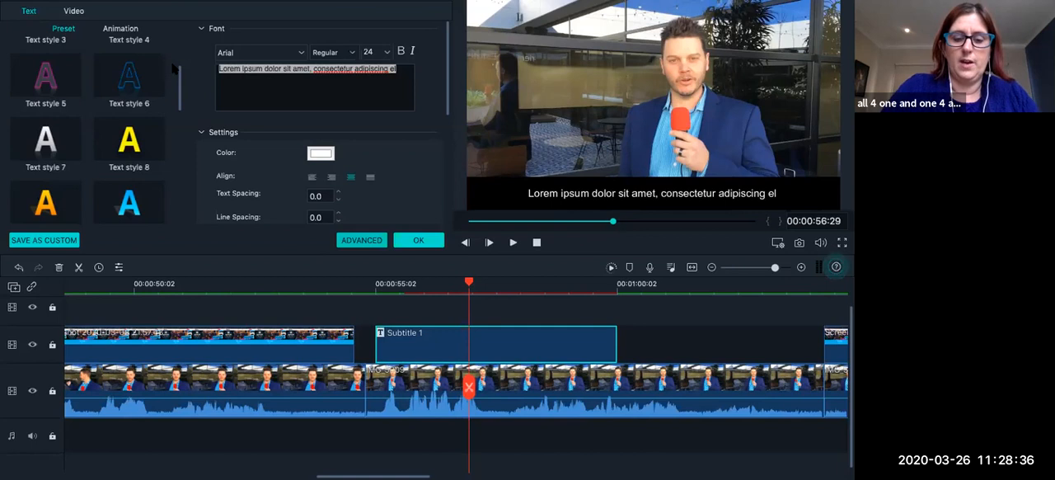
pyautogui.write('Fill')
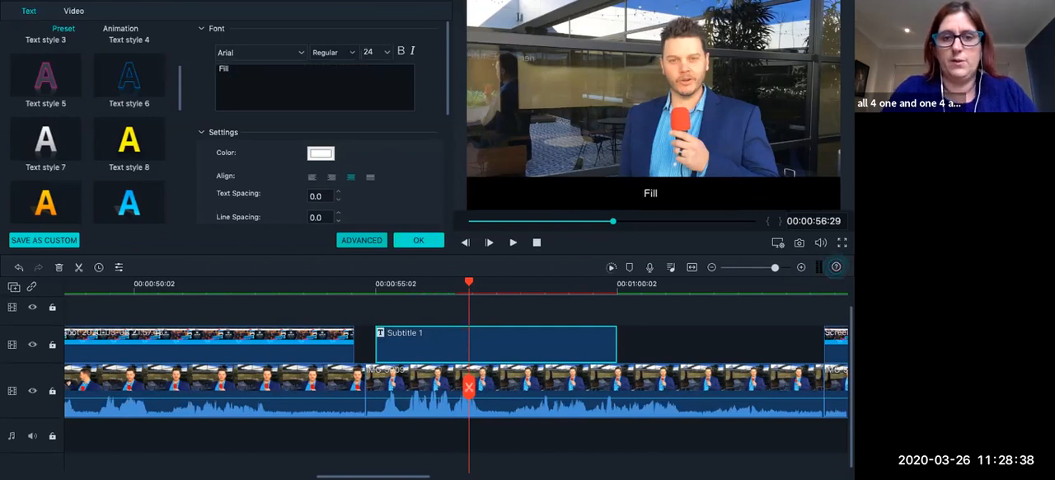
pyautogui.write(' out your detai')
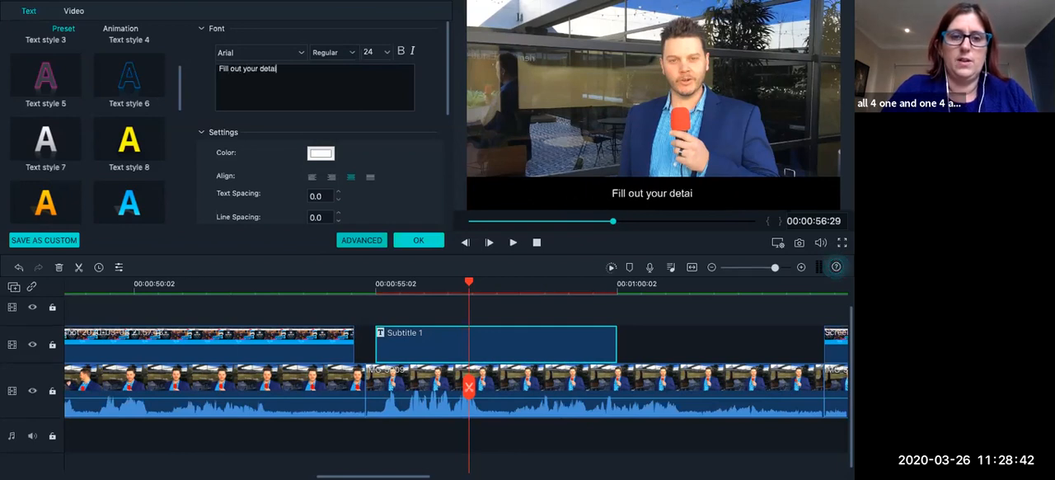
pyautogui.write('ls below')
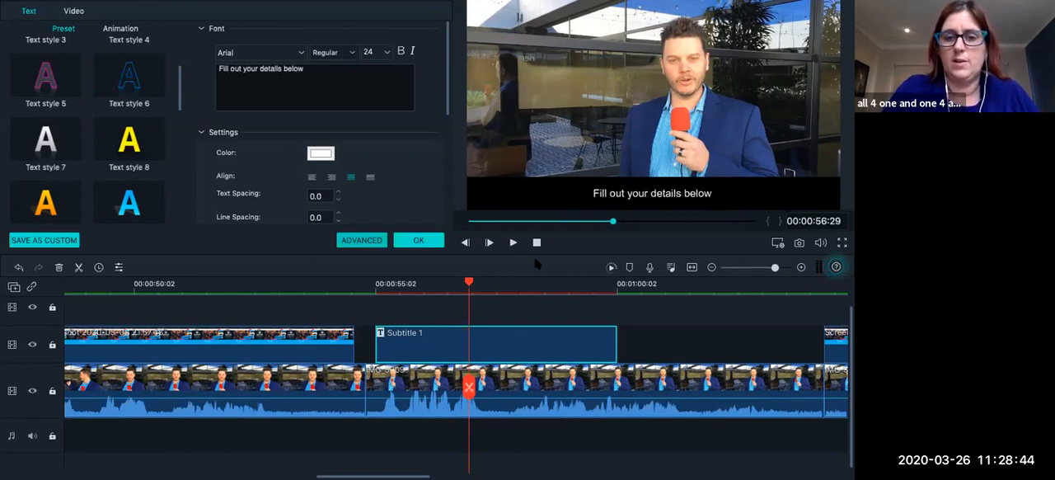
# Play the next stretch of speech and extend the subtitle text with "with any question you have".
pyautogui.click(513, 243)
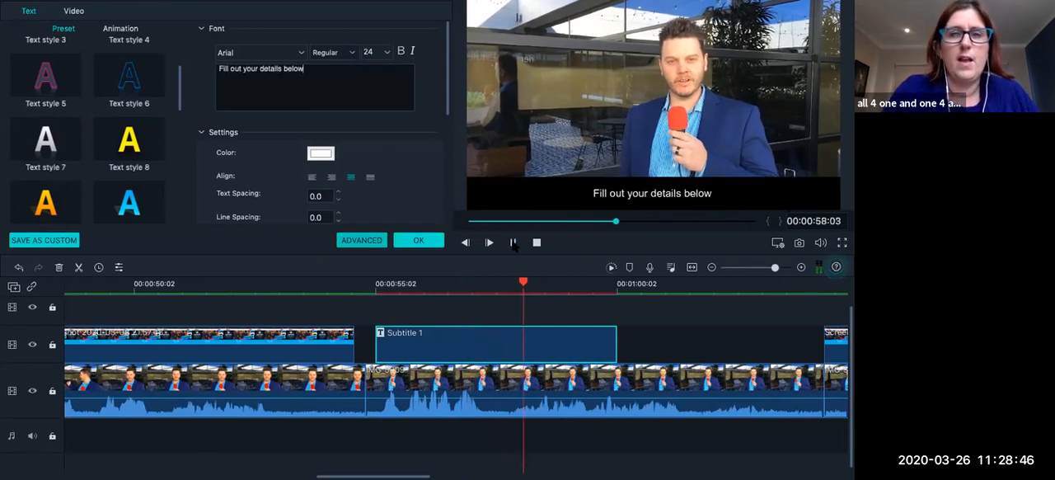
pyautogui.click(513, 242)
pyautogui.write('w')
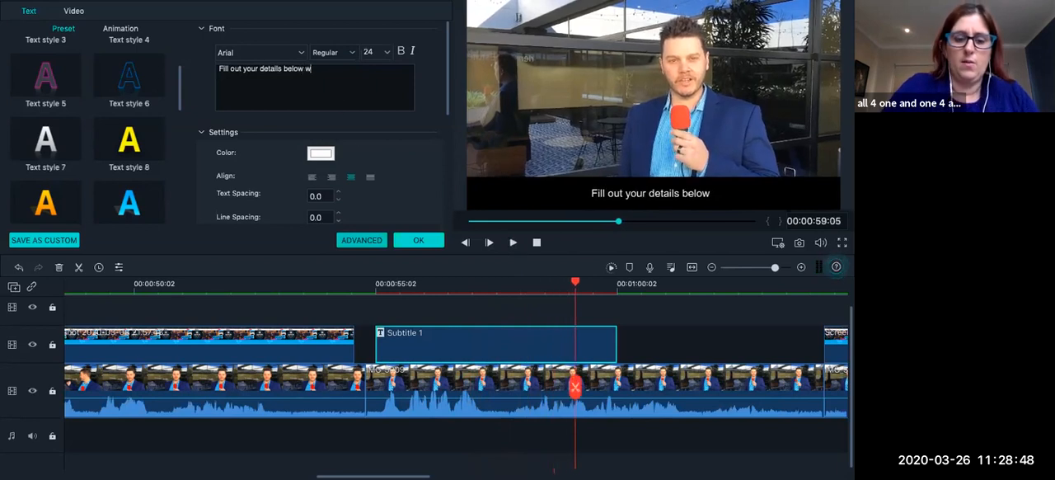
pyautogui.write('ith any question y')
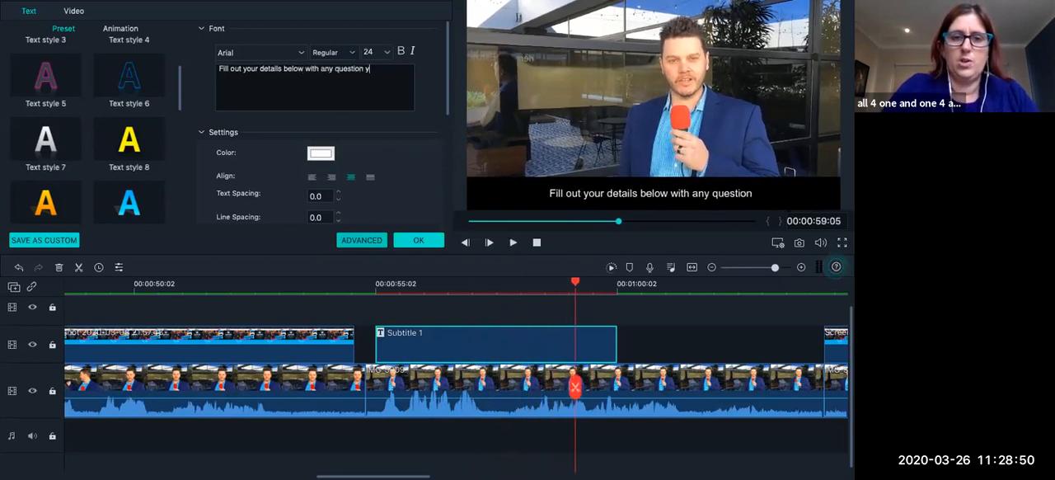
pyautogui.write('ou have')
# Listen to the following phrase and complete the subtitle text with "and we'll get back to you within 24 hours.".
pyautogui.click(513, 242)
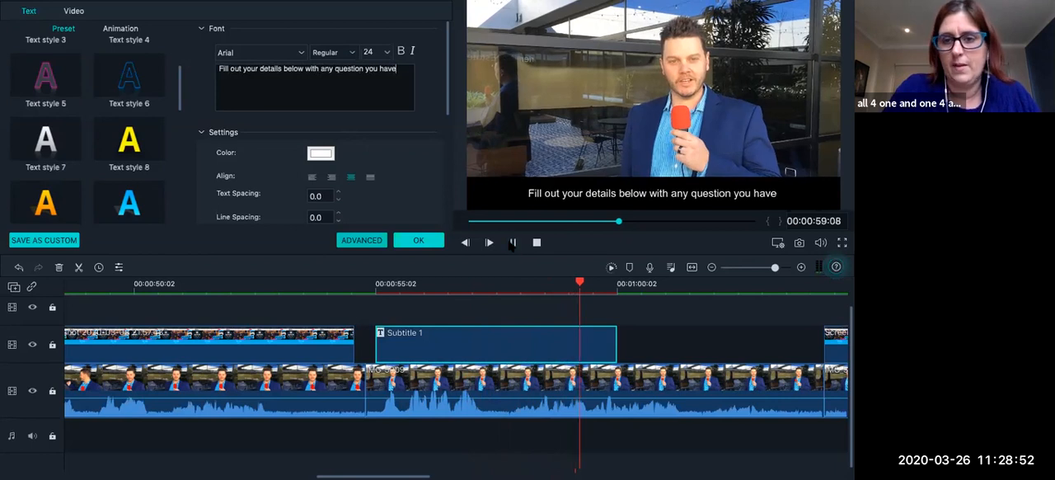
pyautogui.click(513, 242)
pyautogui.write('and we')
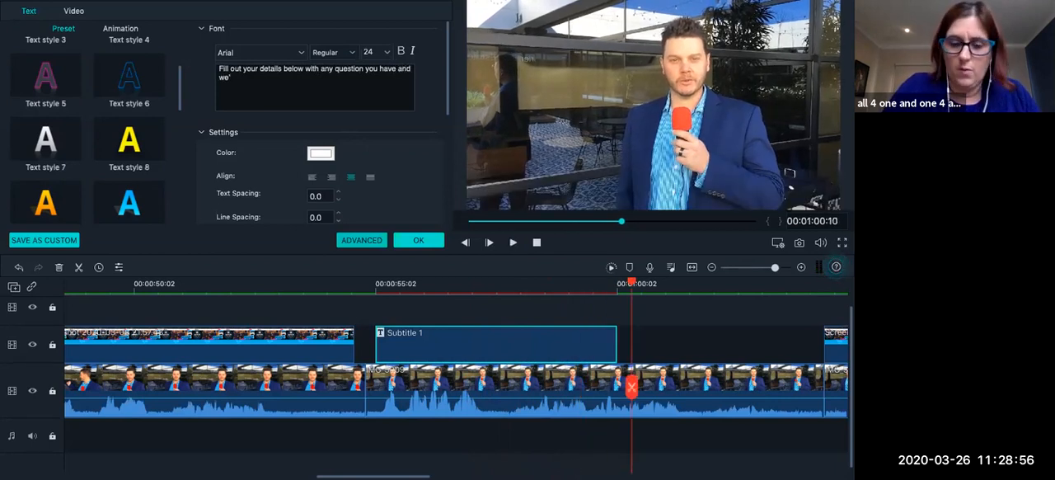
pyautogui.write("'ll get back to you within ")
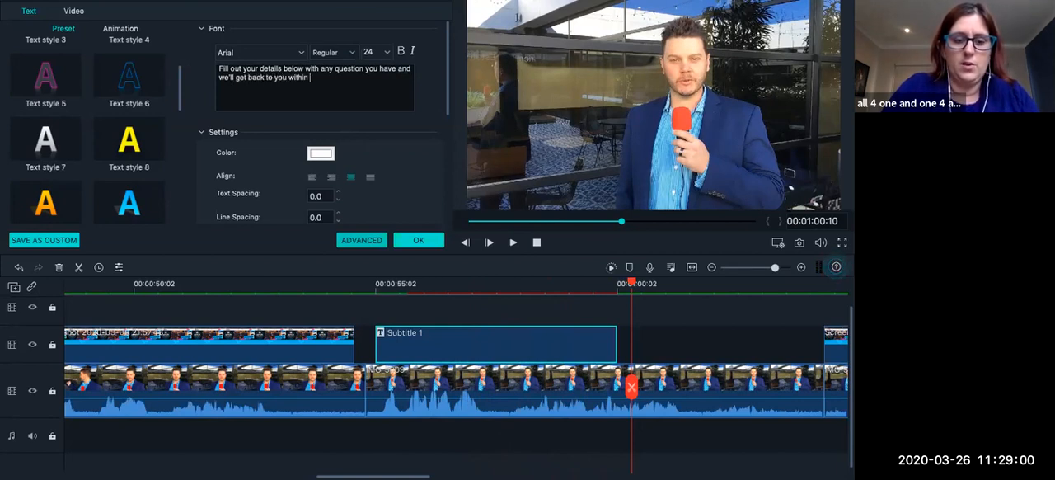
pyautogui.write('24 hours')
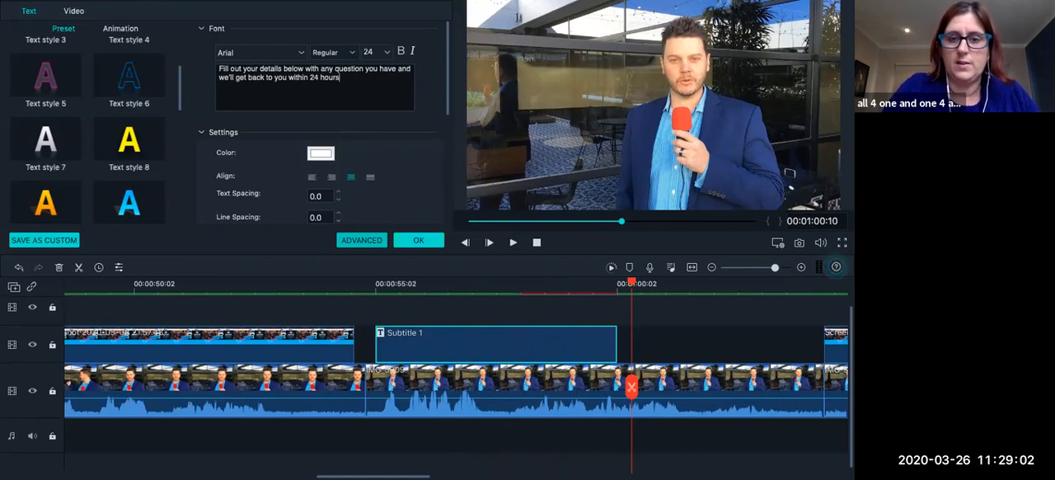
pyautogui.write('.')
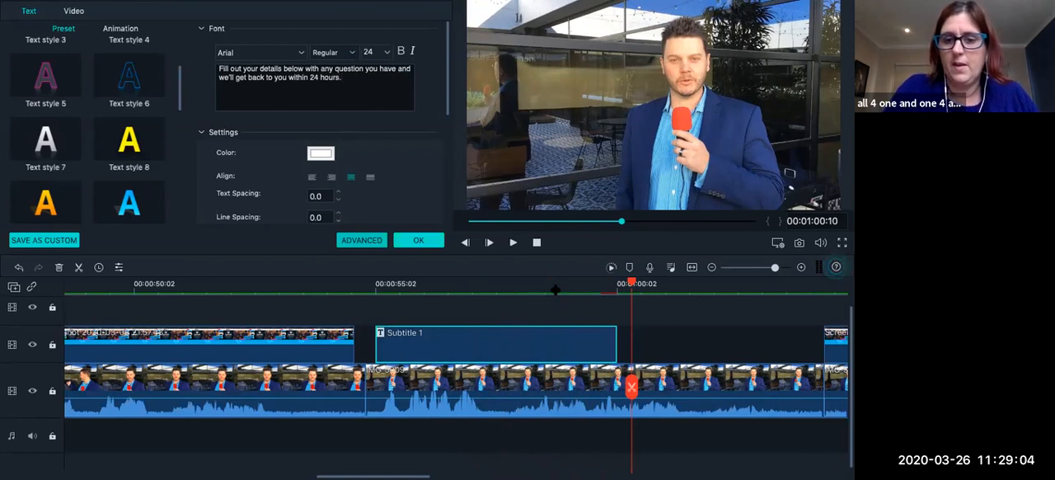
# Play back the end of the sentence and the subtitle from its start to check its timing against the speech.
pyautogui.click(554, 285)
pyautogui.click(512, 243)
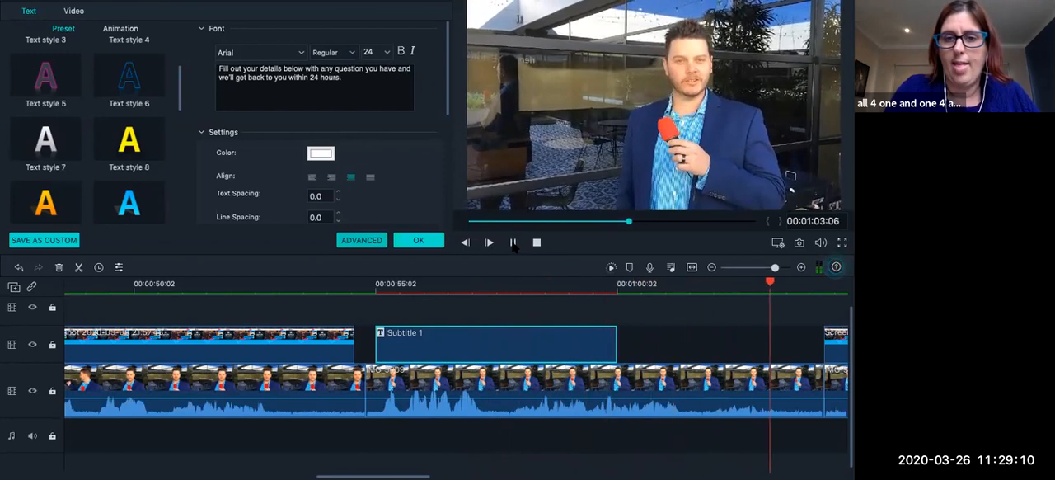
pyautogui.click(512, 243)
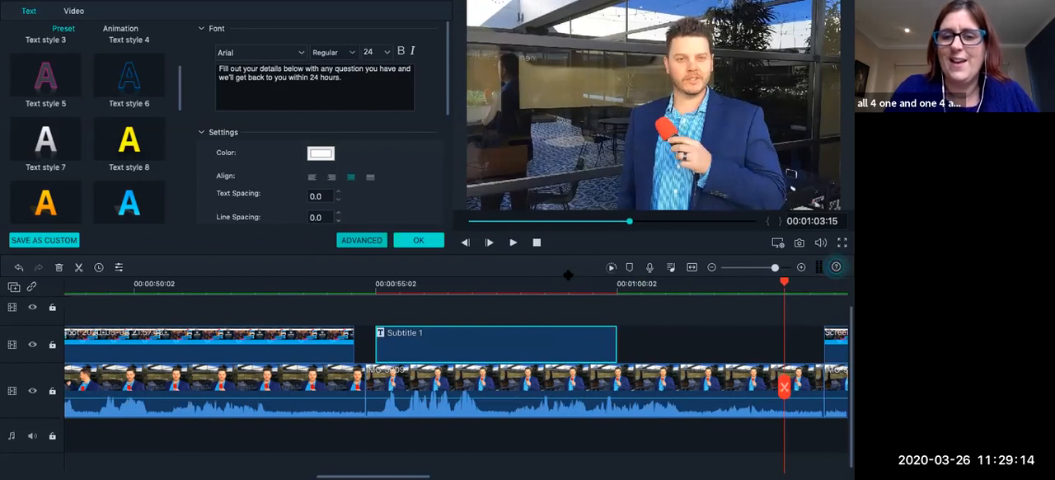
pyautogui.click(567, 282)
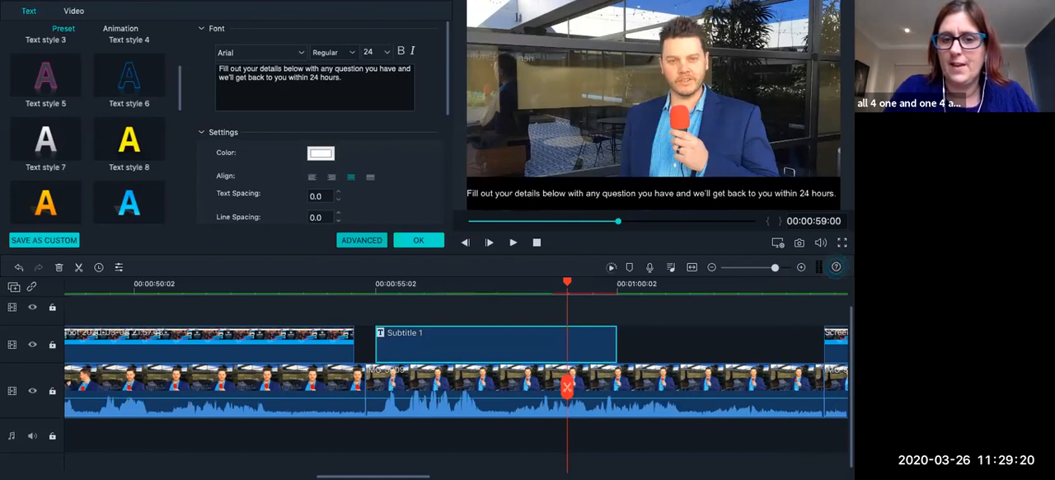
pyautogui.click(377, 285)
pyautogui.click(512, 242)
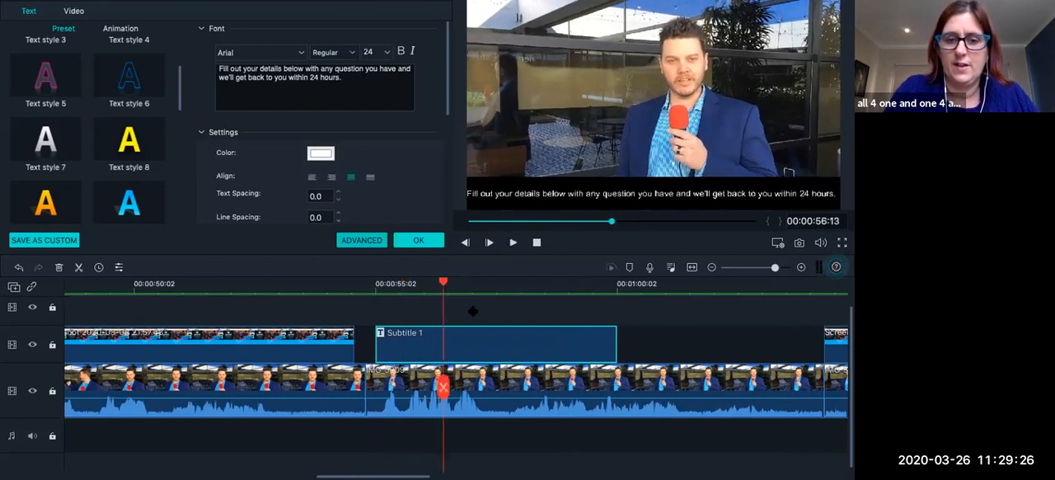
# Open the subtitle in the advanced title editor and move its text box up, clear of the frame's bottom edge.
pyautogui.click(363, 239)
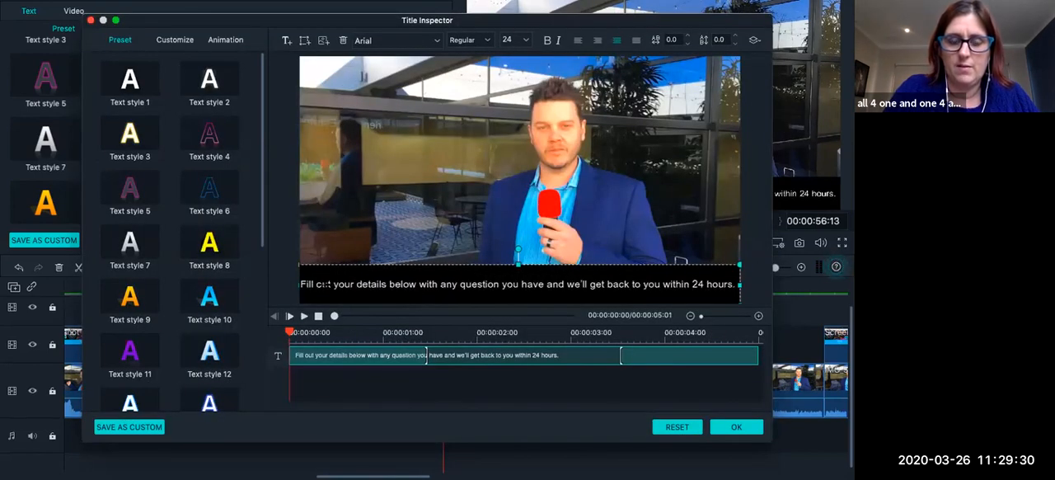
pyautogui.moveTo(296, 284); pyautogui.dragTo(309, 224)
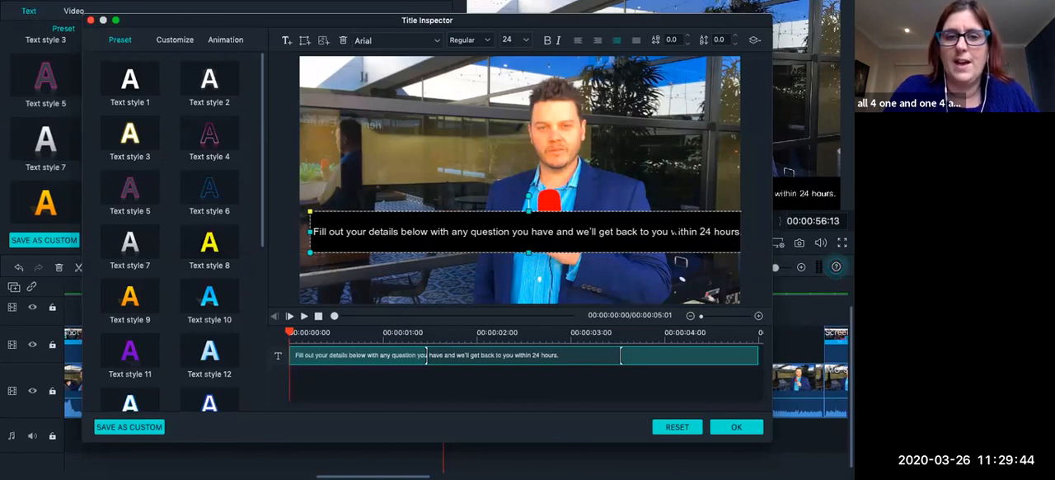
# Add a rectangle shape to the title and delete its placeholder text so only the black box remains.
pyautogui.click(306, 41)
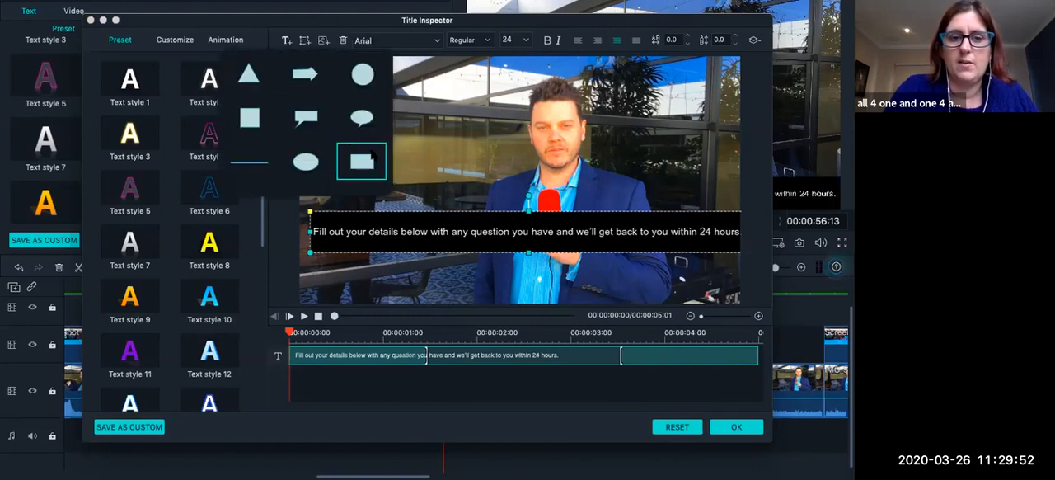
pyautogui.click(374, 156)
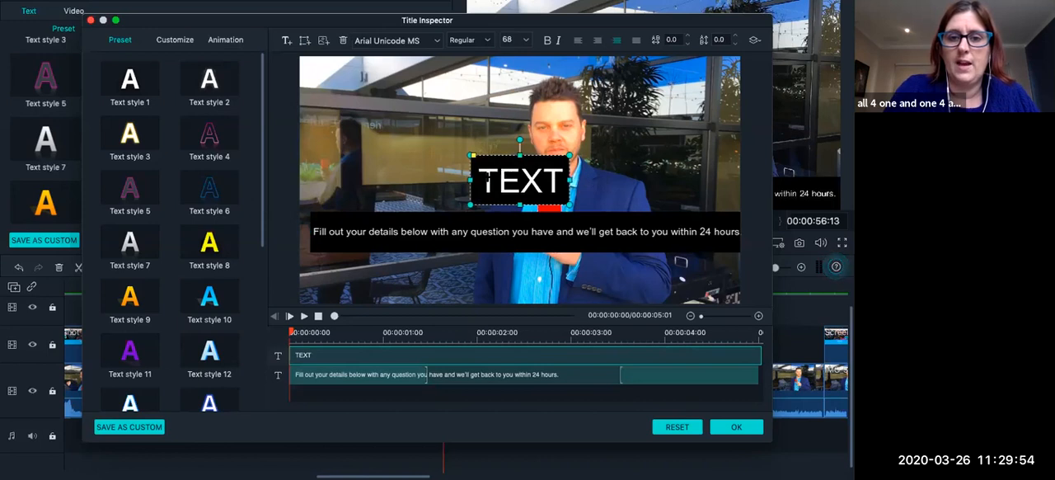
pyautogui.doubleClick(489, 179)
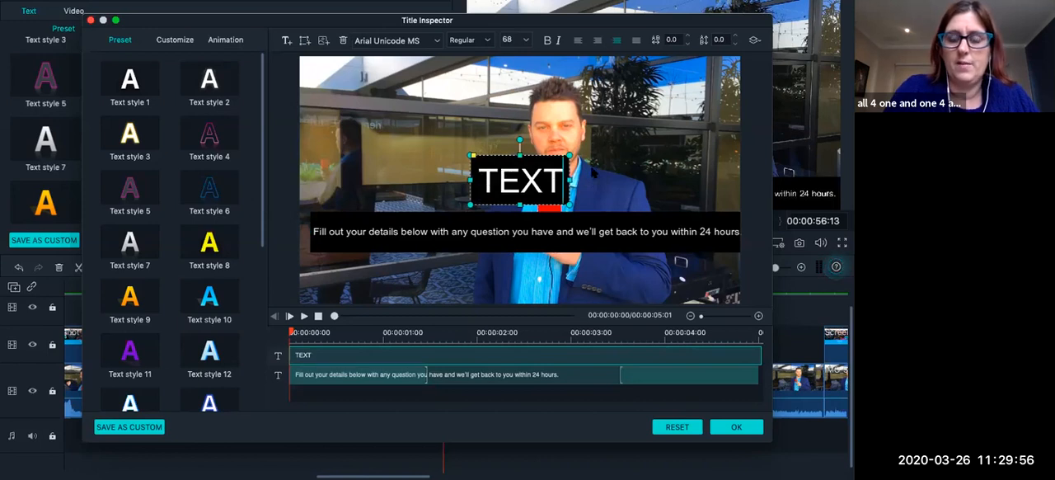
pyautogui.press('BackSpace')
pyautogui.press('BackSpace')
pyautogui.press('BackSpace')
pyautogui.press('BackSpace')
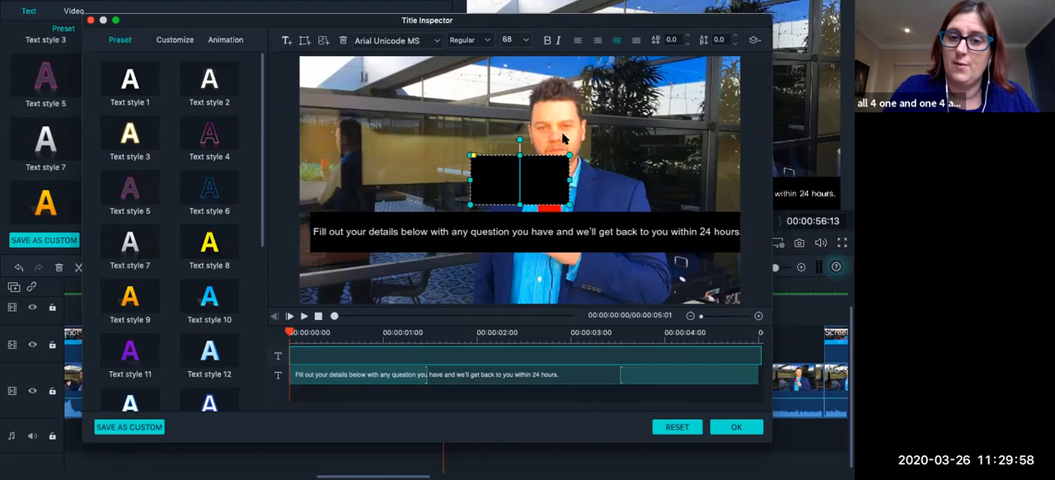
# Stretch the black rectangle across the full width of the frame's bottom edge and lower its upper edge slightly.
pyautogui.moveTo(519, 180); pyautogui.dragTo(756, 277)
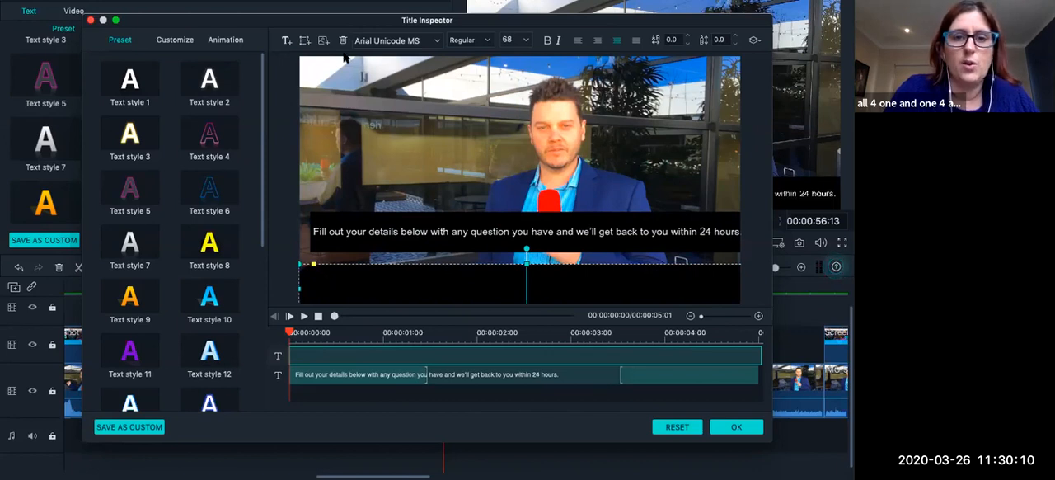
pyautogui.click(304, 41)
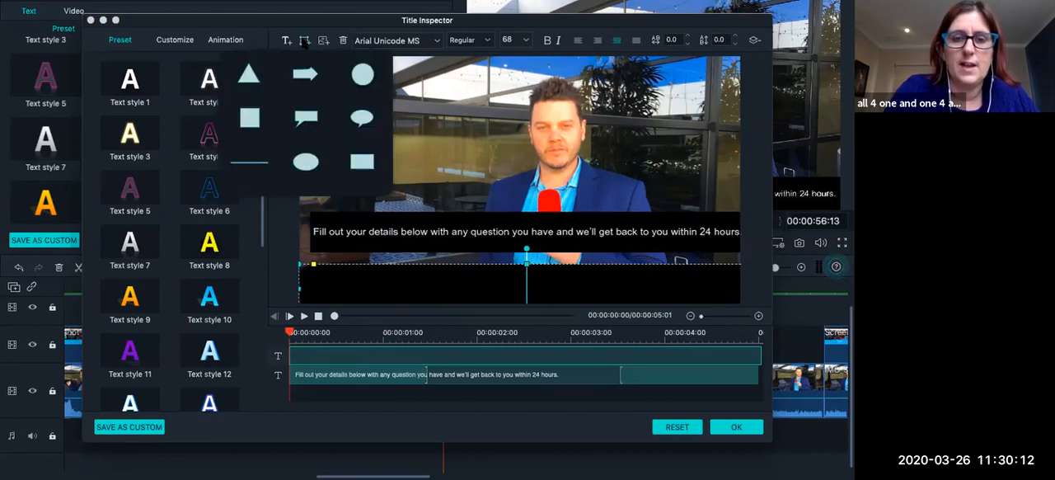
pyautogui.click(361, 117)
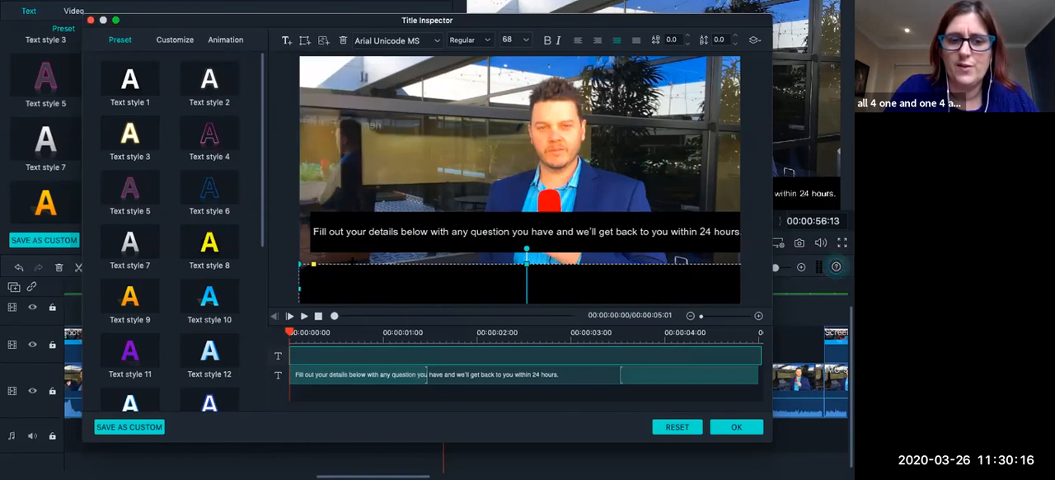
pyautogui.moveTo(298, 288); pyautogui.dragTo(278, 289)
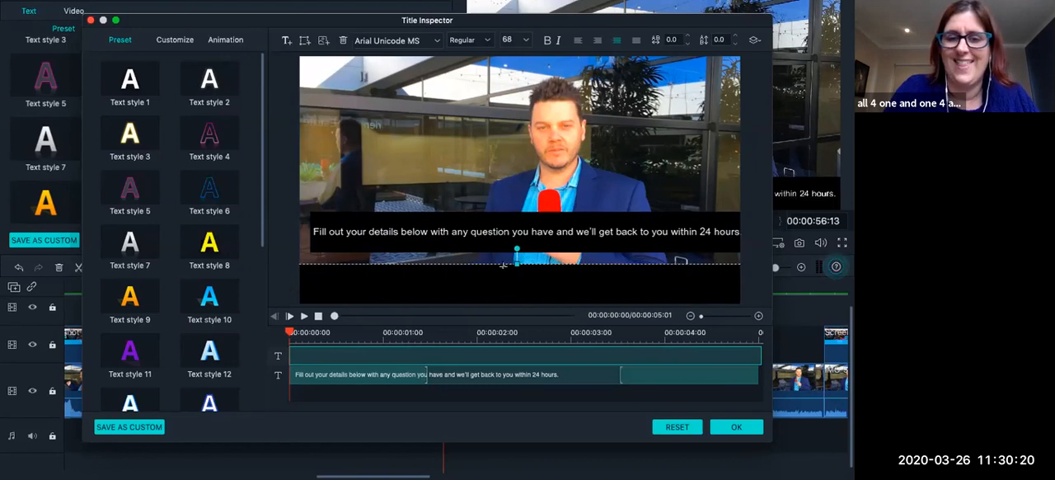
pyautogui.moveTo(520, 284); pyautogui.dragTo(523, 291)
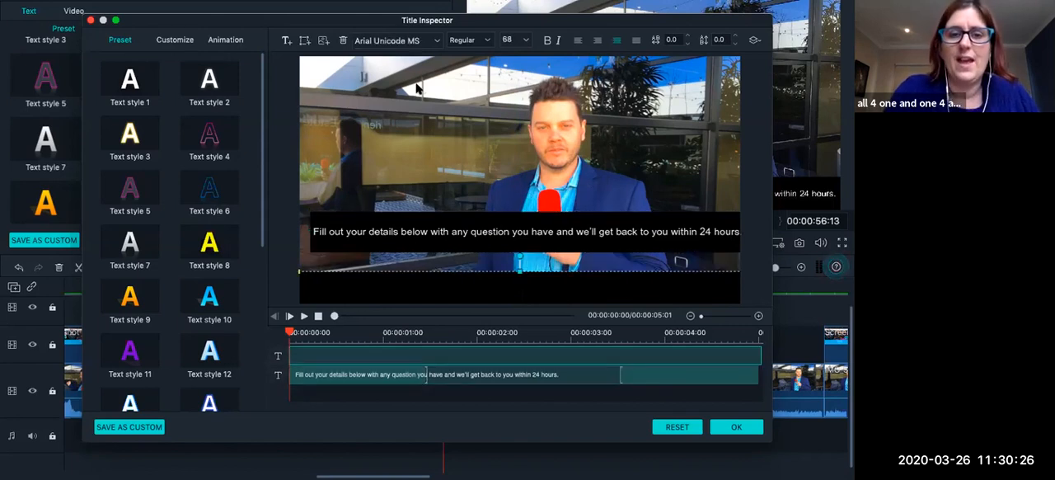
# Add a new text box to the title, set in Arial Unicode MS at size 15.
pyautogui.click(286, 40)
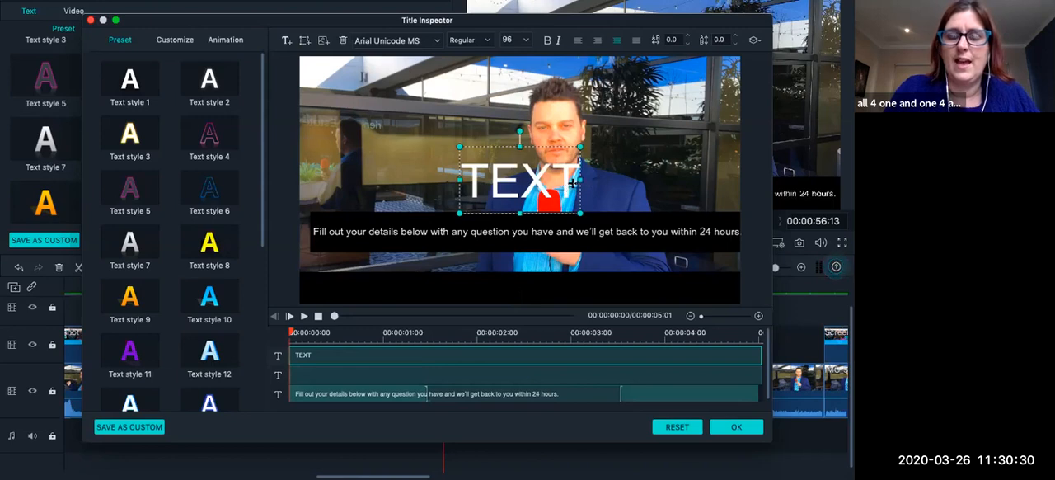
pyautogui.moveTo(461, 188); pyautogui.dragTo(618, 198)
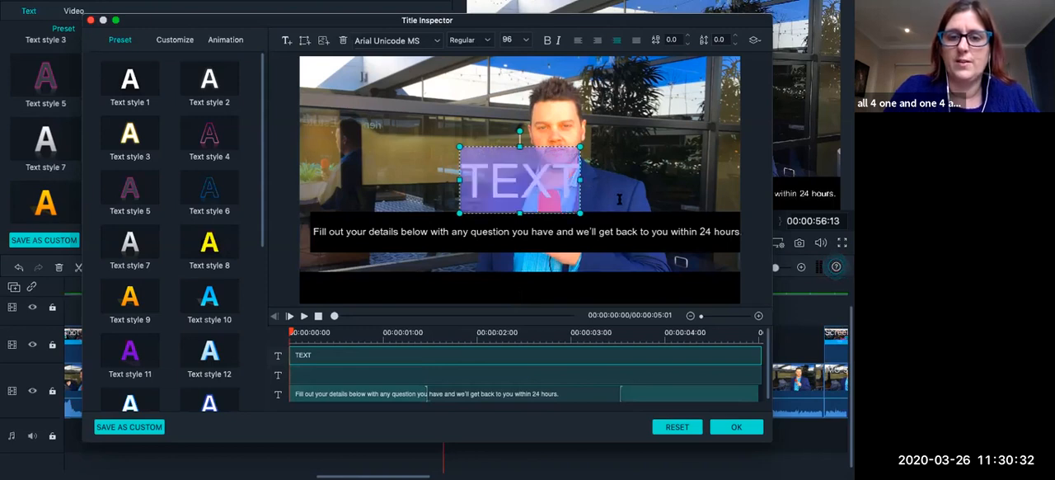
pyautogui.click(440, 40)
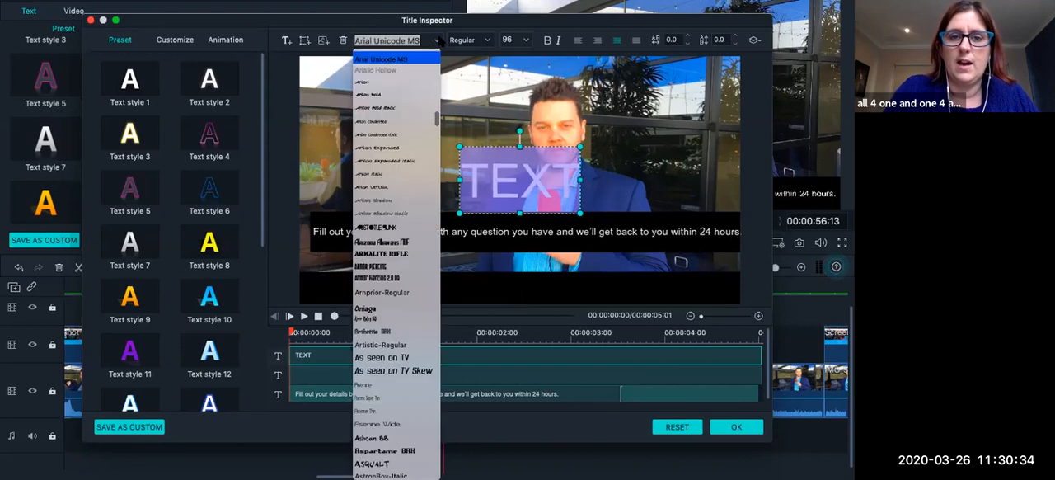
pyautogui.click(381, 60)
pyautogui.moveTo(516, 41); pyautogui.dragTo(488, 43)
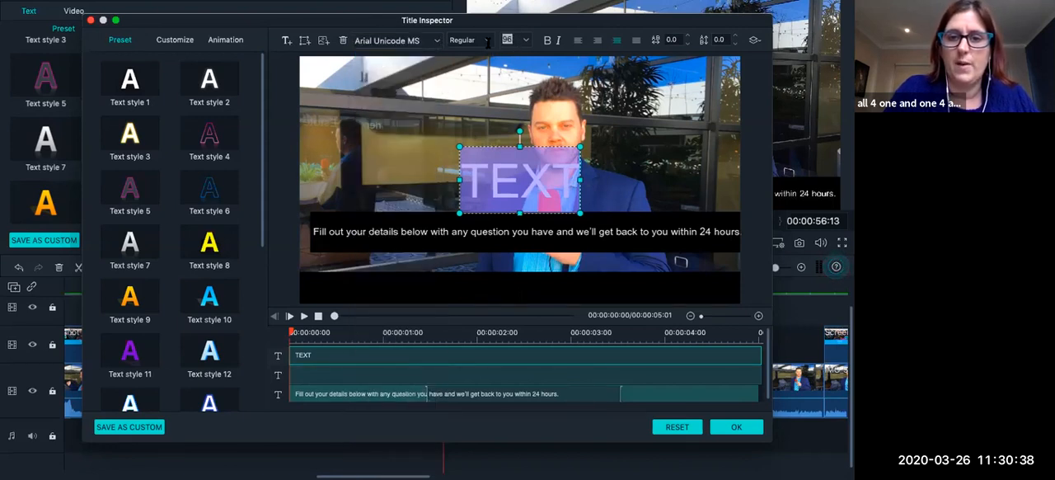
pyautogui.write('15')
pyautogui.press('Return')
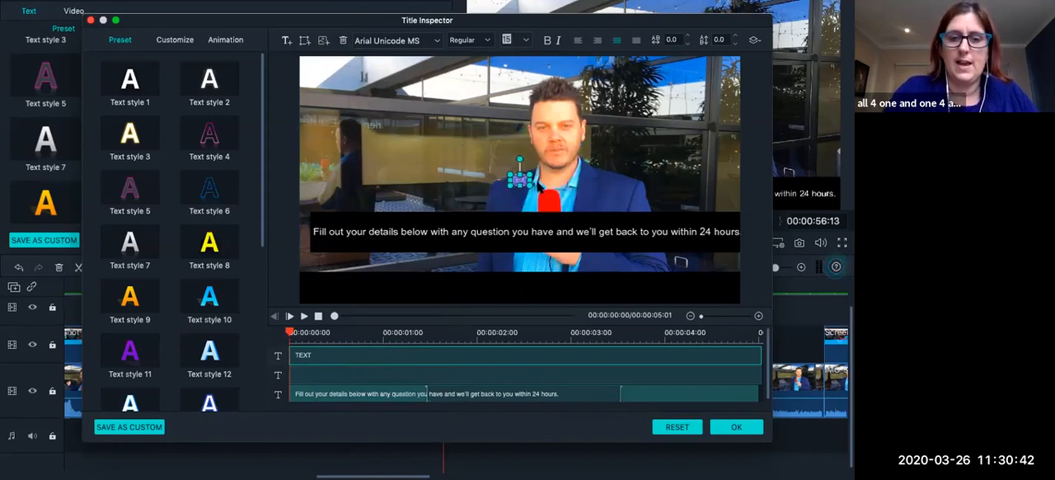
# Cut the sentence out of the original subtitle box and paste it over the new text box's placeholder.
pyautogui.click(524, 247)
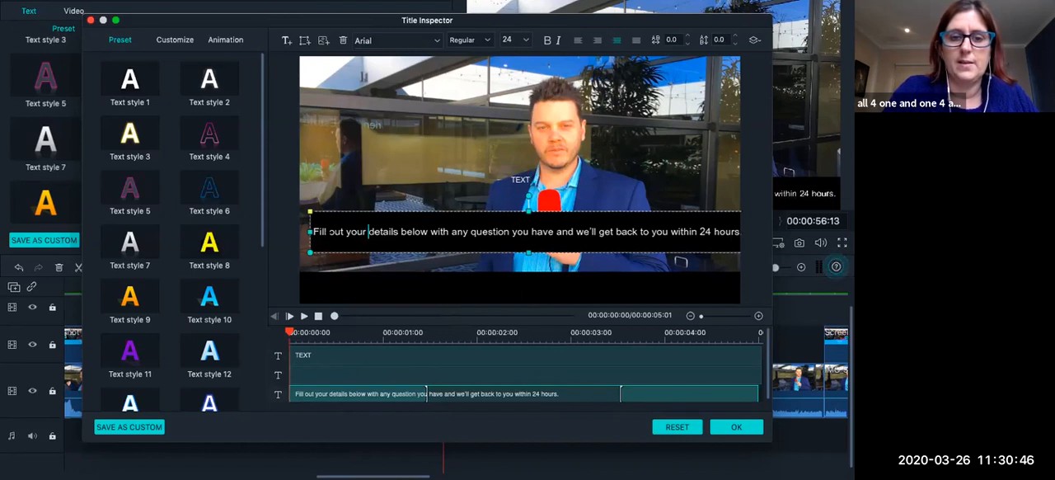
pyautogui.moveTo(311, 232); pyautogui.dragTo(307, 210)
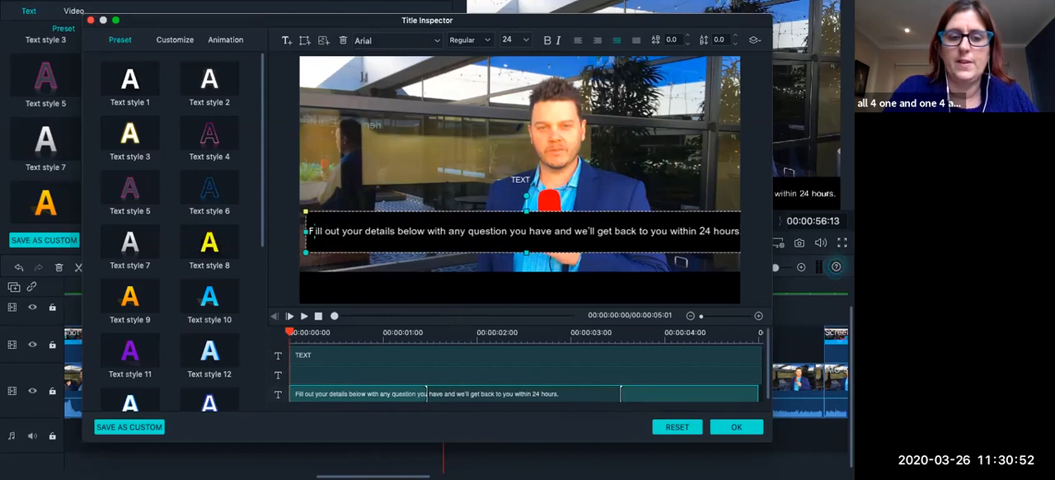
pyautogui.moveTo(312, 231); pyautogui.dragTo(793, 239)
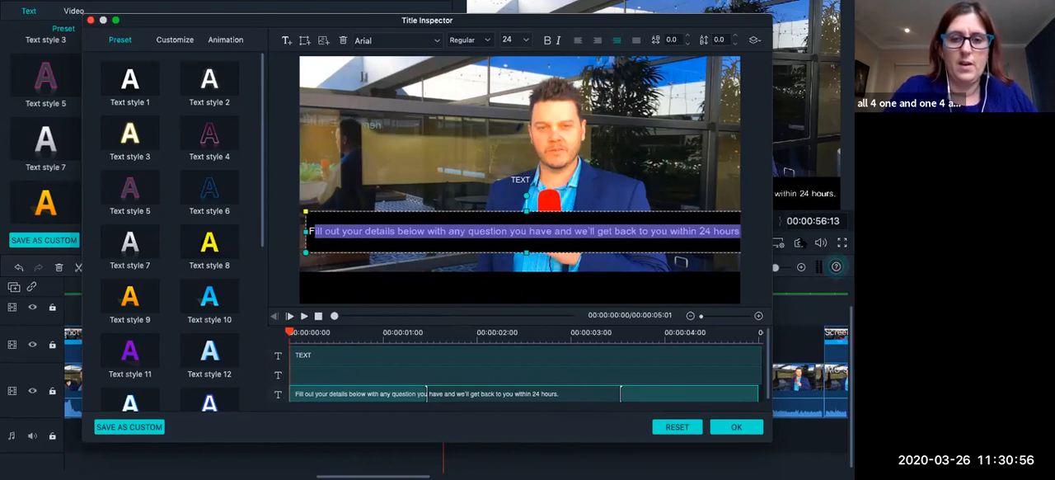
pyautogui.write('F')
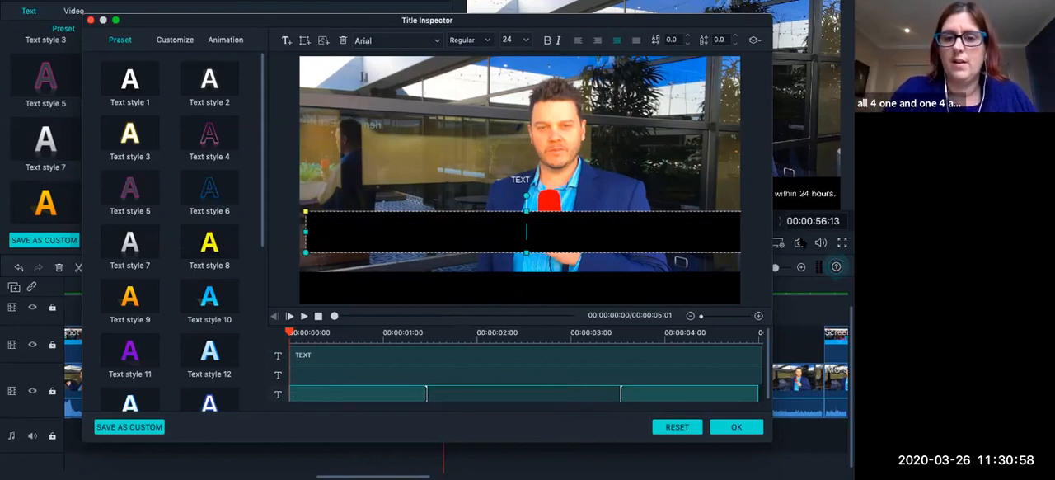
pyautogui.click(552, 294)
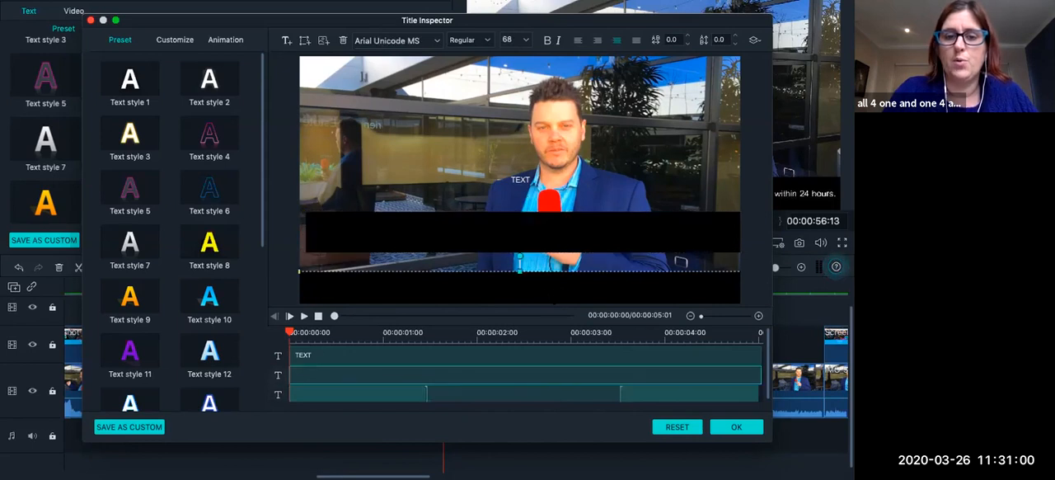
pyautogui.click(521, 179)
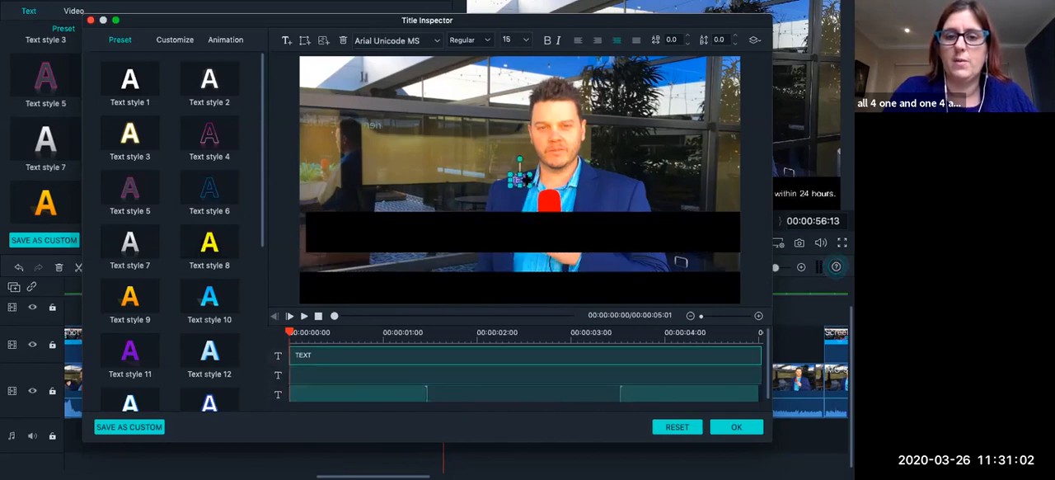
pyautogui.write("ll out your details below with any question you have and we'll get back to you within 24 hours.")
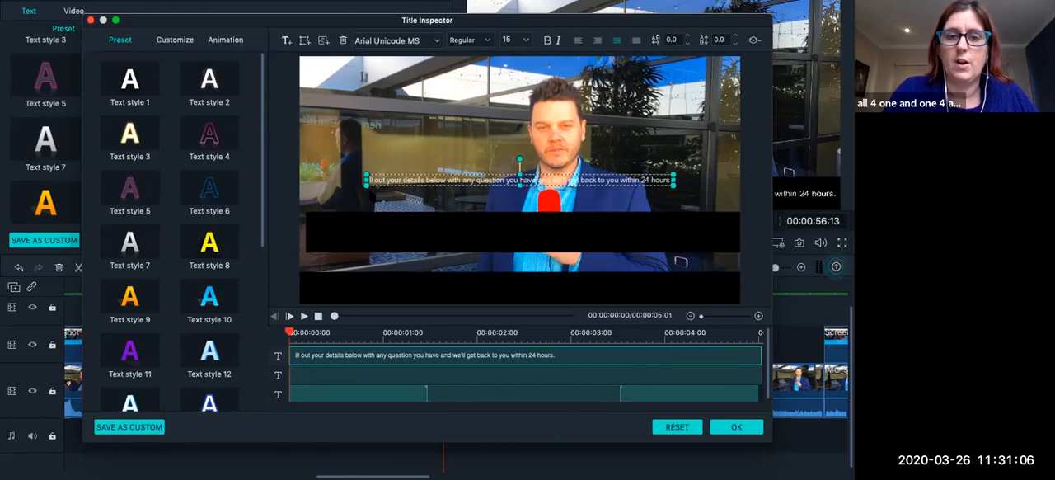
# Delete the emptied original subtitle box and add the missing "F" at the start of the pasted sentence.
pyautogui.click(373, 223)
pyautogui.press('Delete')
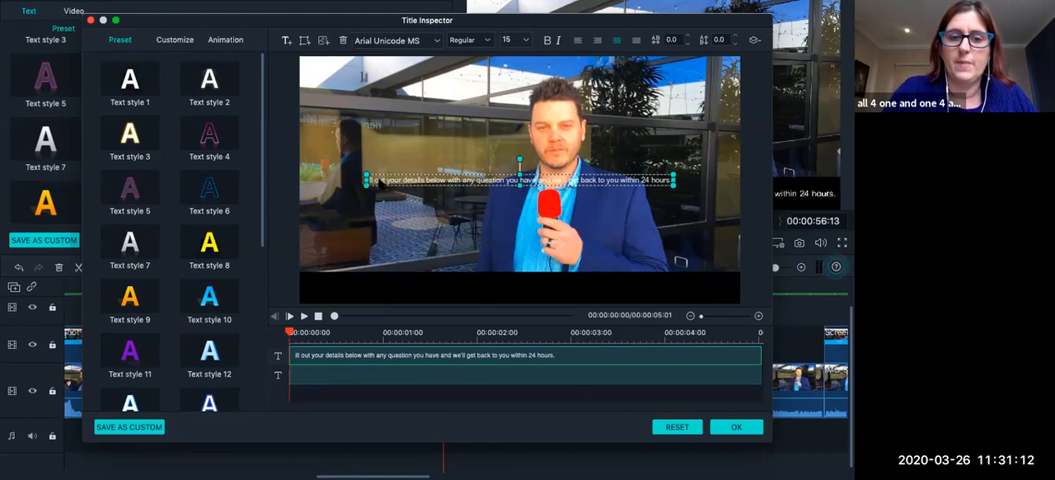
pyautogui.click(176, 40)
pyautogui.doubleClick(116, 81)
pyautogui.click(540, 217)
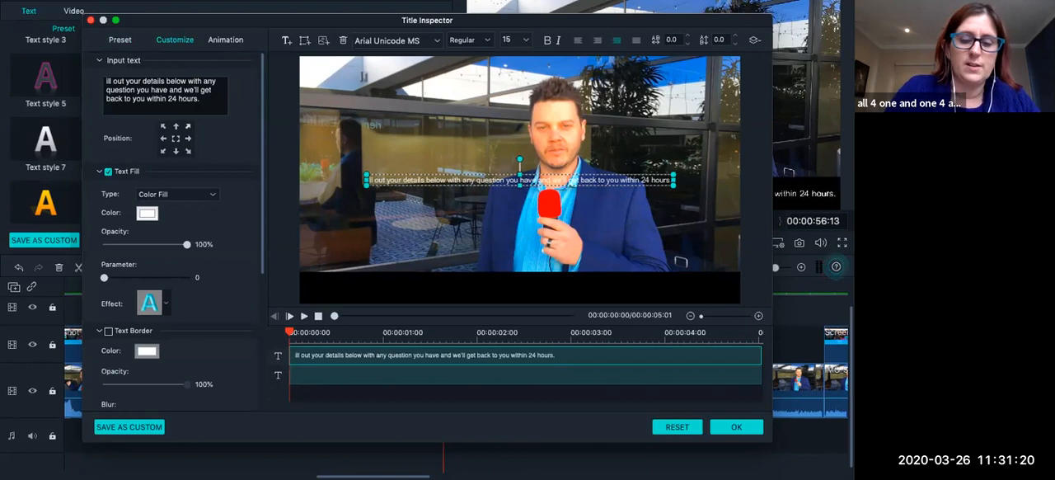
pyautogui.write('F')
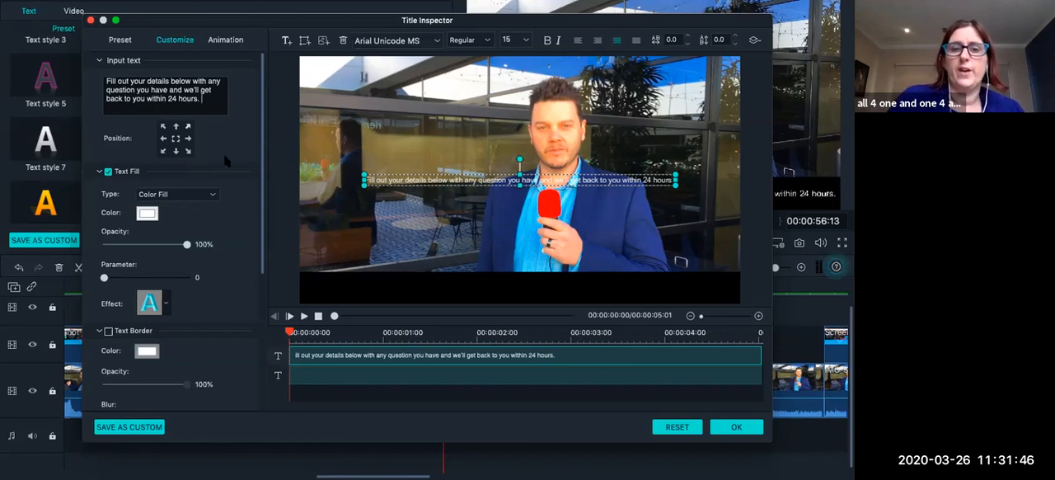
# Set the font size of the whole subtitle sentence to 20.
pyautogui.moveTo(202, 101); pyautogui.dragTo(59, 78)
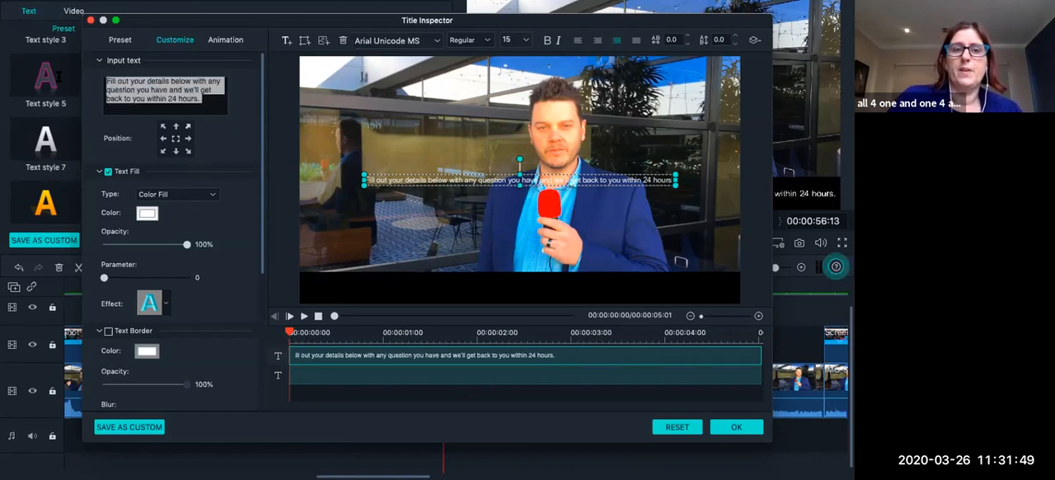
pyautogui.click(524, 39)
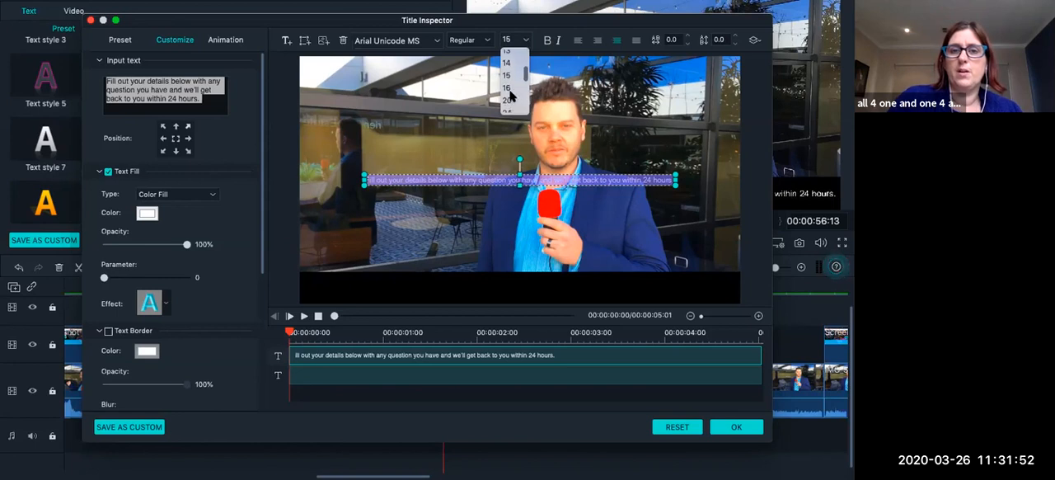
pyautogui.click(510, 102)
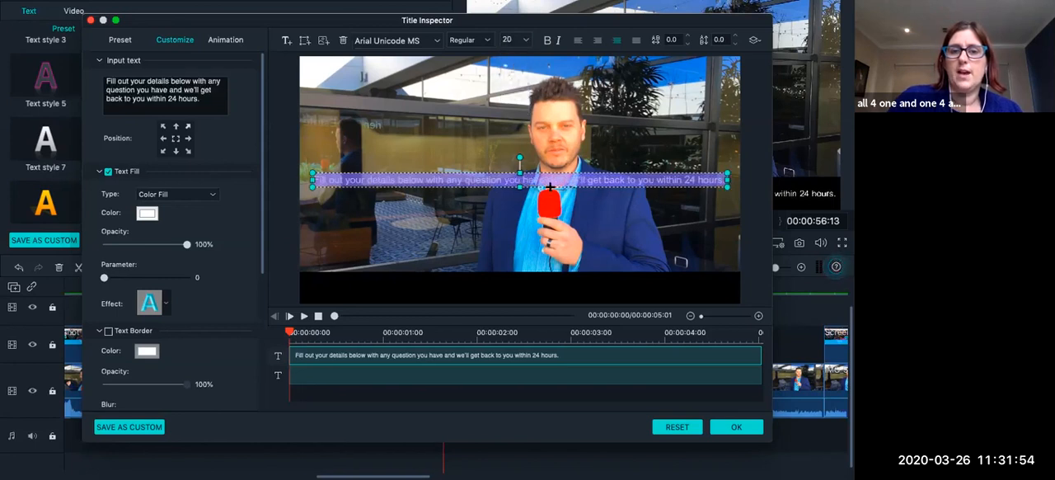
# Break the subtitle onto a second line before "within 24 hours." and left-align both lines.
pyautogui.click(662, 179)
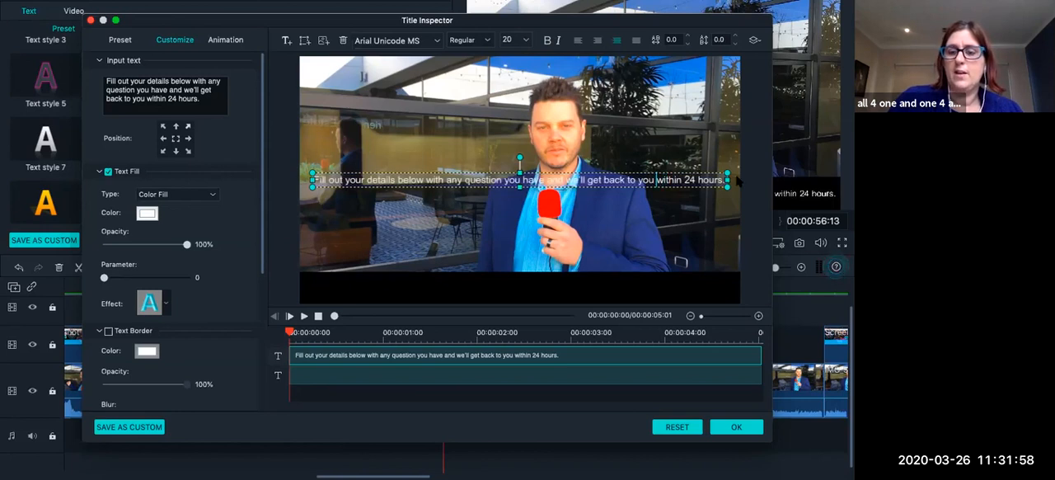
pyautogui.press('Return')
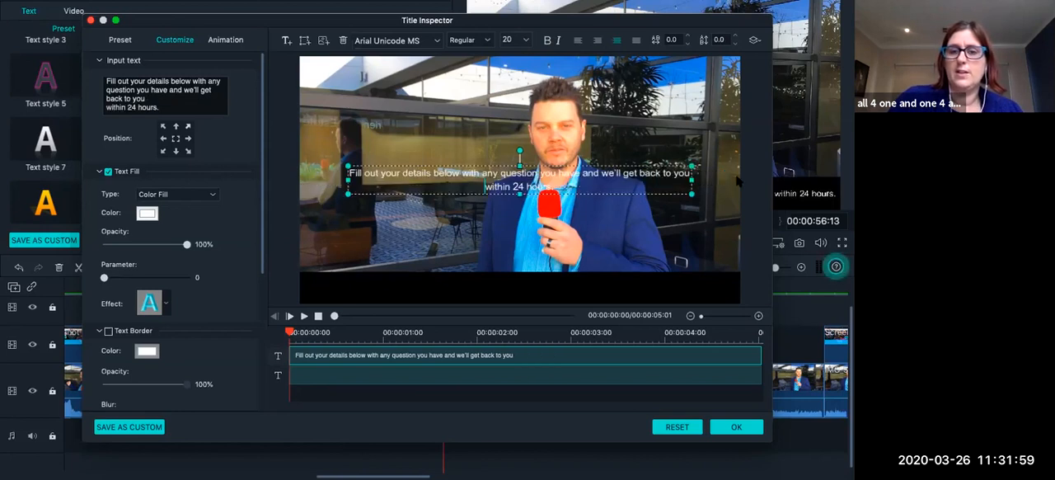
pyautogui.click(578, 40)
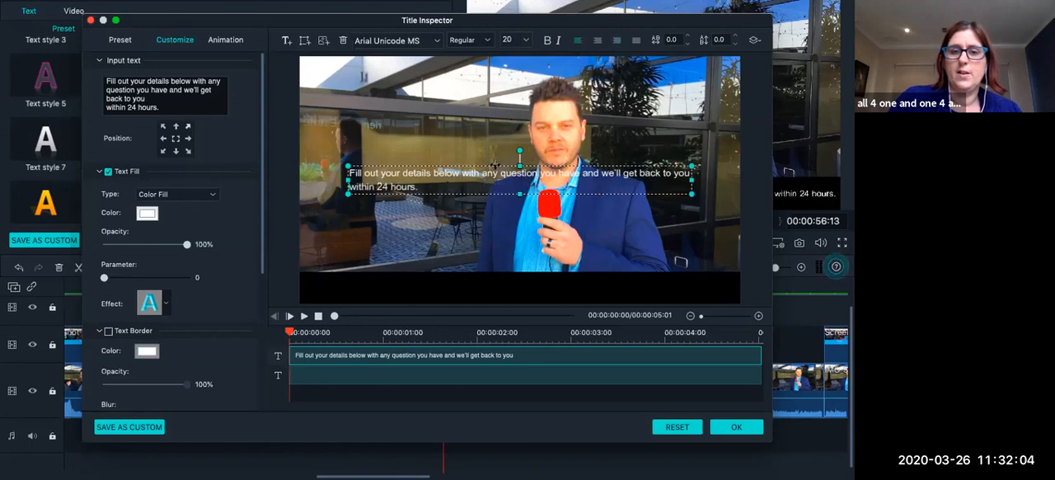
# Move the two-line subtitle down onto the black bar and centre it roughly across the frame.
pyautogui.moveTo(495, 165); pyautogui.dragTo(464, 270)
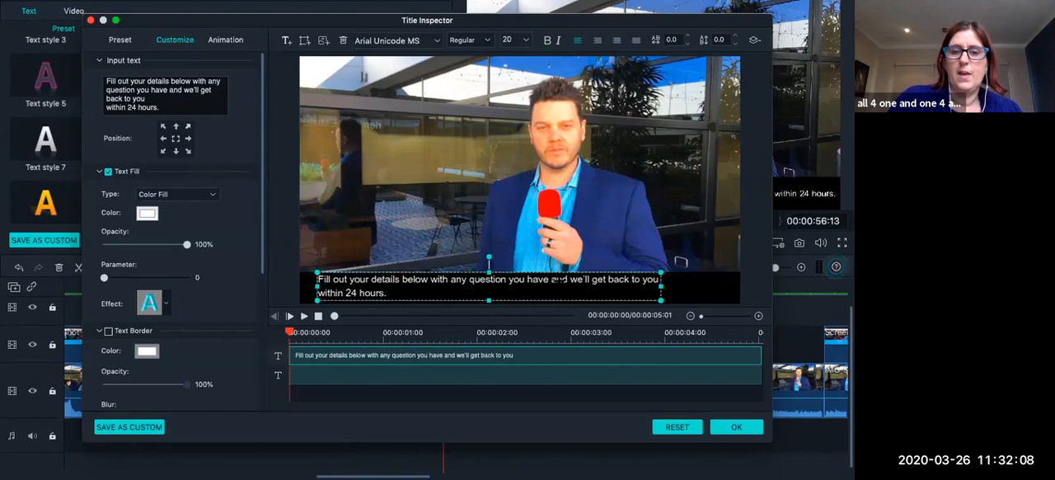
pyautogui.moveTo(568, 270); pyautogui.dragTo(590, 270)
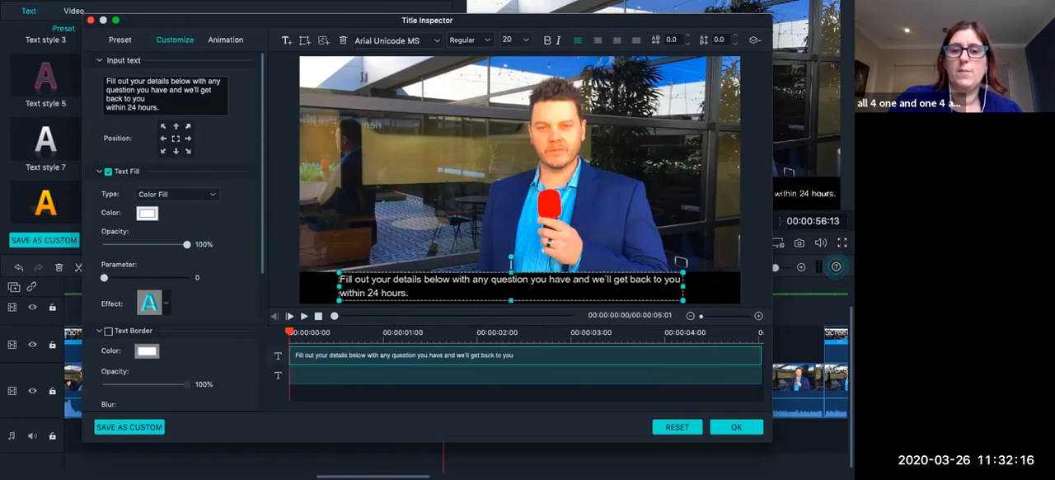
pyautogui.click(520, 302)
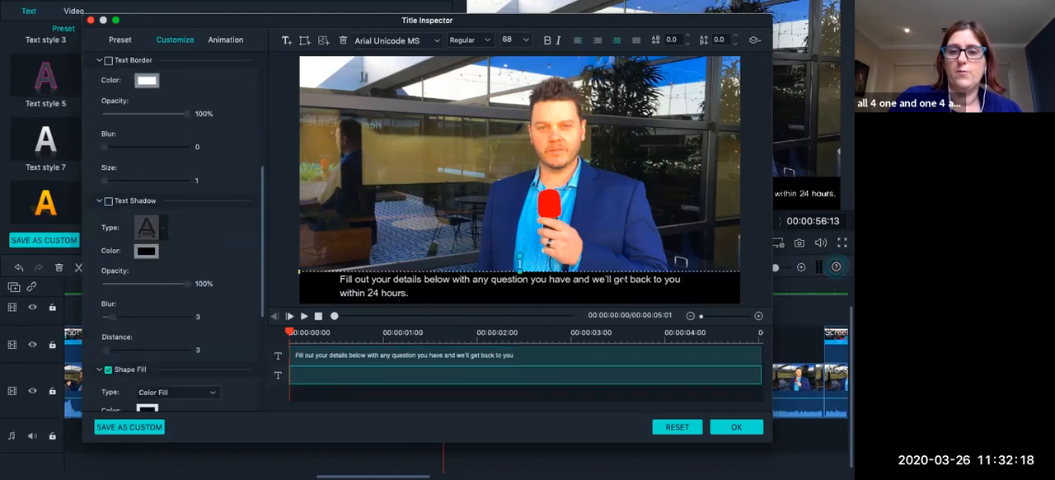
# Append "the more text you have in here it is better for not chaning/...." to the second line and widen its box slightly.
pyautogui.click(430, 296)
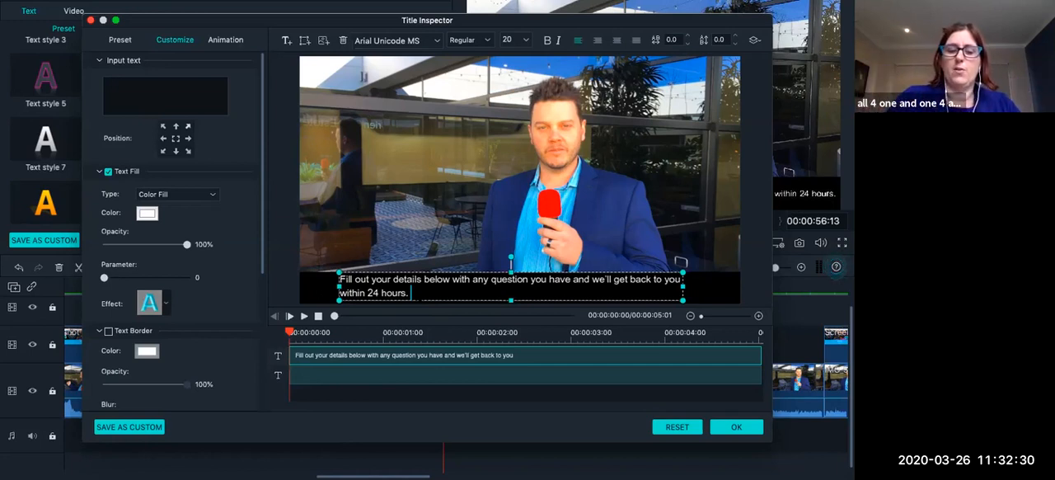
pyautogui.write('th')
pyautogui.write('e more text you ha')
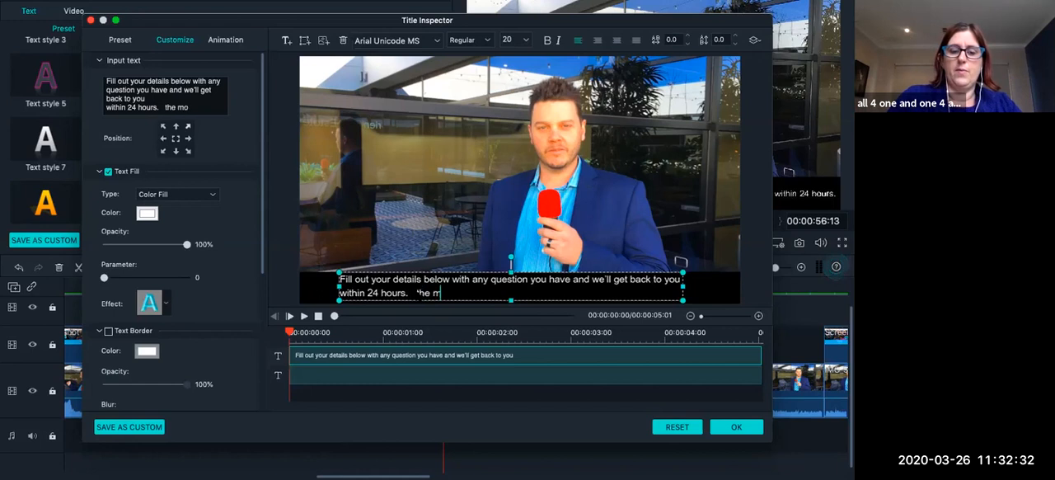
pyautogui.write('ve in')
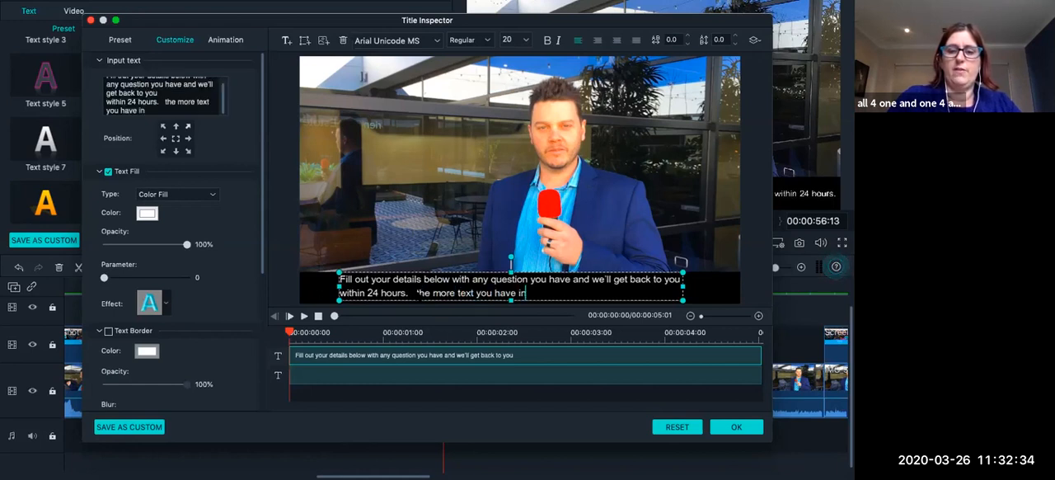
pyautogui.write(' here it is')
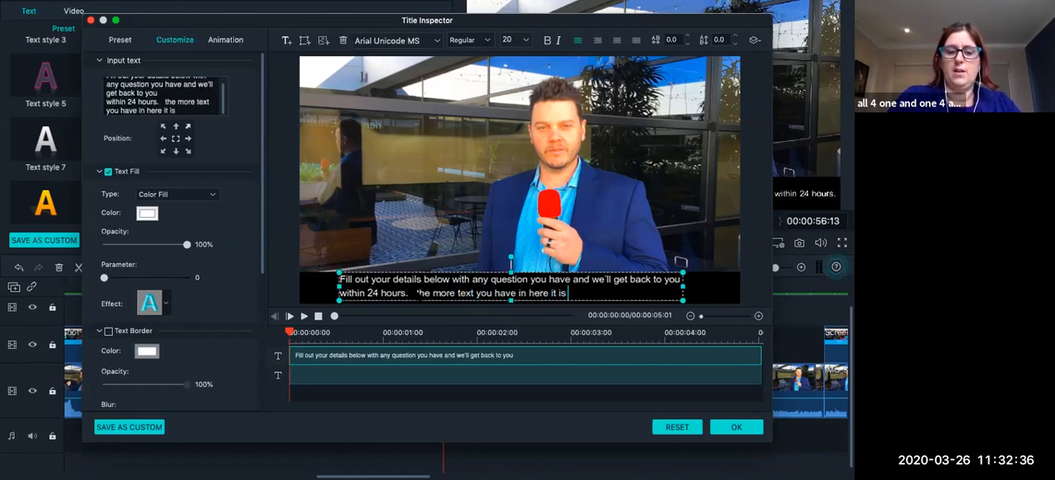
pyautogui.write(' better for not chaning/....')
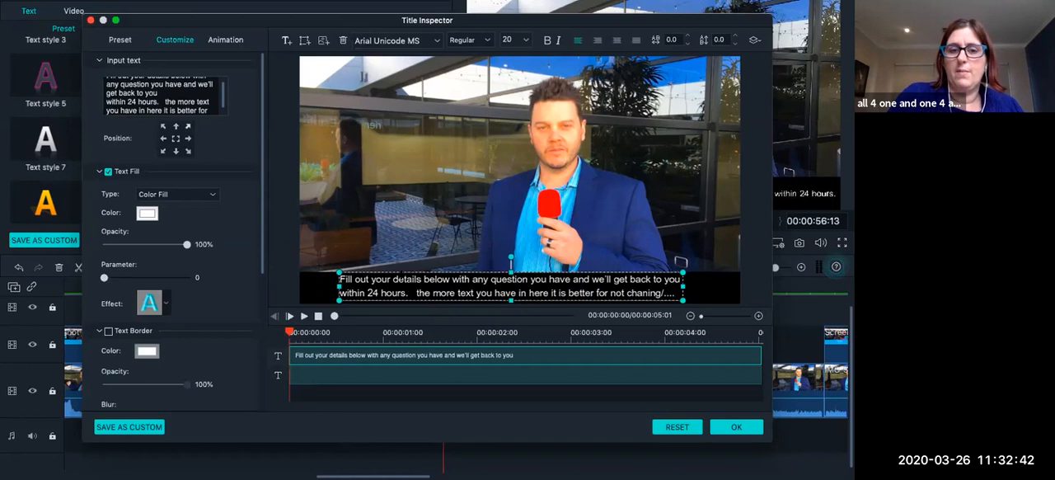
pyautogui.moveTo(339, 285)
pyautogui.mouseDown()
pyautogui.moveTo(314, 285)
pyautogui.moveTo(334, 286)
pyautogui.mouseUp()
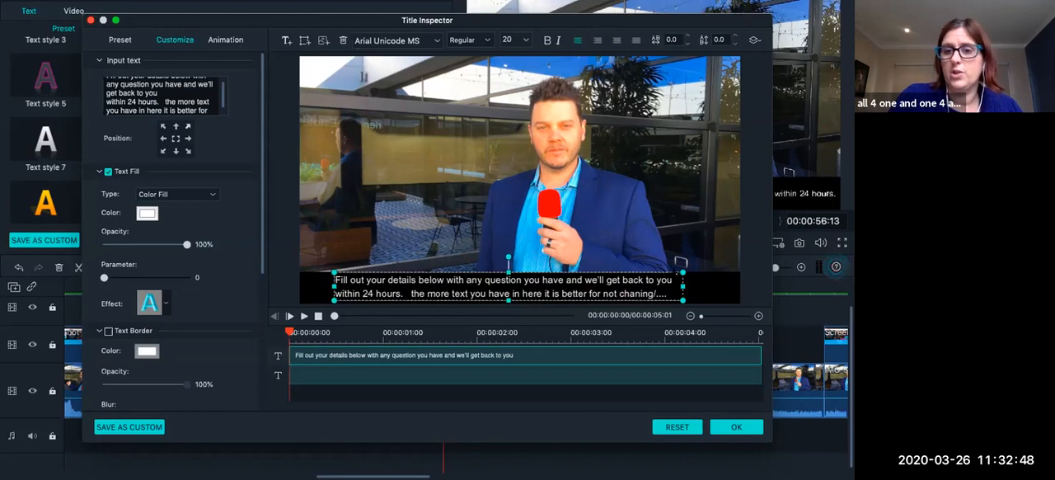
pyautogui.moveTo(684, 286); pyautogui.dragTo(696, 286)
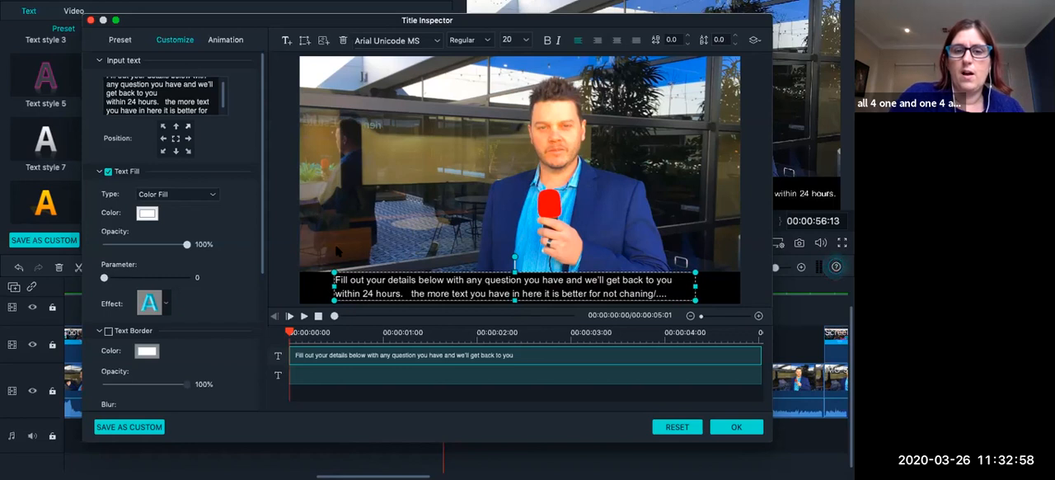
# Save the subtitle with its black bar as a custom title preset, named with the person's name followed by "caption".
pyautogui.click(720, 287)
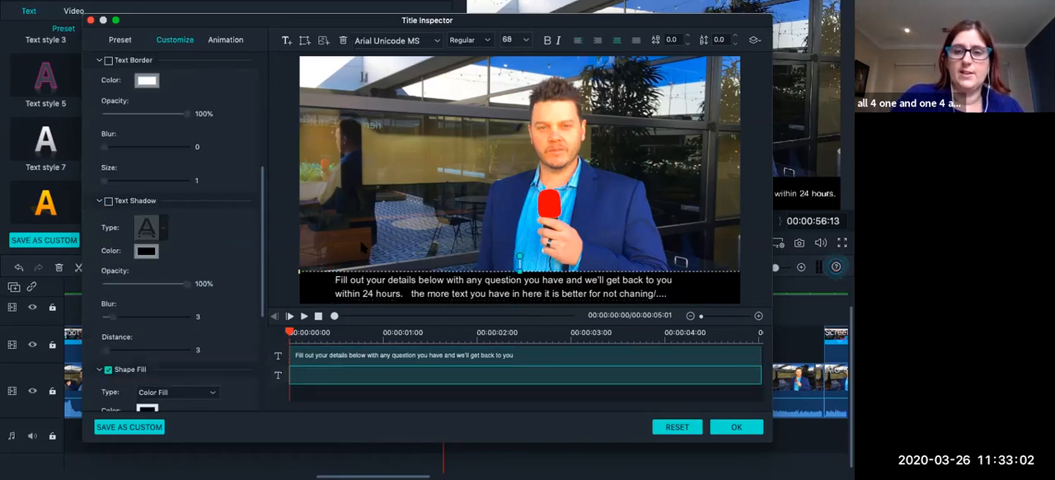
pyautogui.click(127, 427)
pyautogui.write('David M')
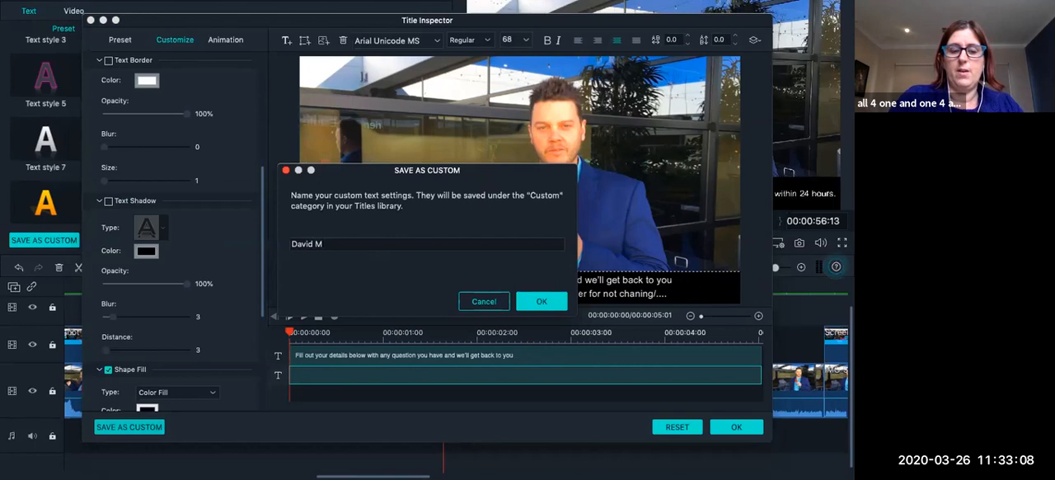
pyautogui.write(' captinon')
pyautogui.click(538, 303)
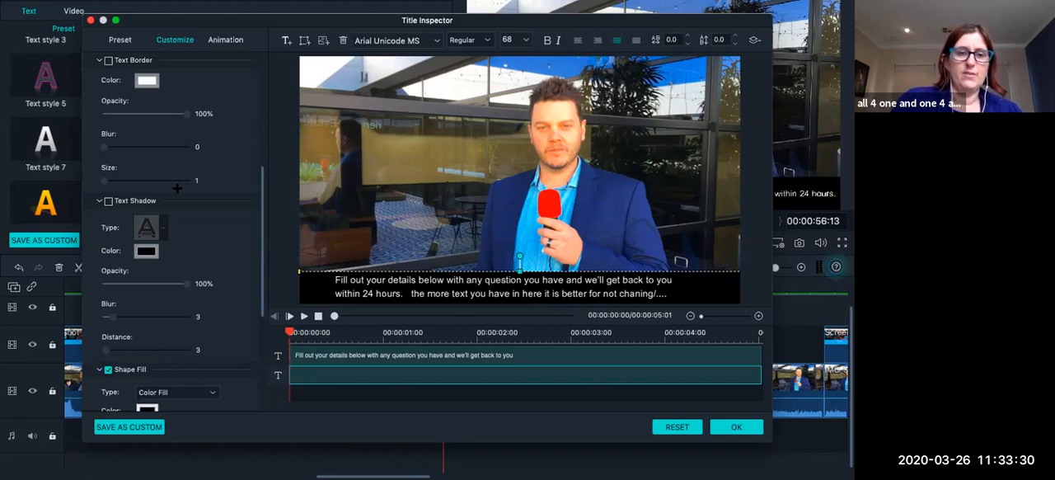
pyautogui.scroll(4, 177, 188)
pyautogui.scroll(3, 177, 188)
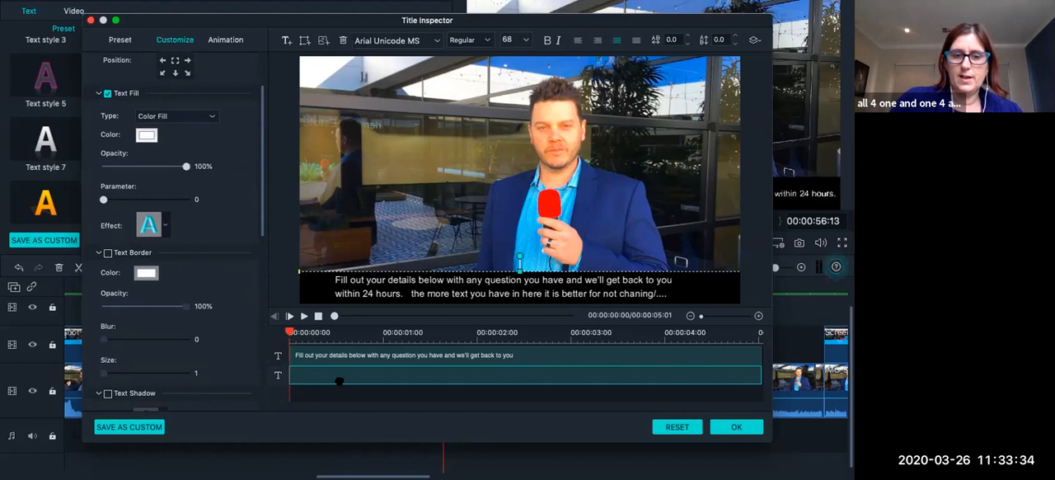
# Change the fill colour of the black bar behind the caption to purple-blue.
pyautogui.click(528, 360)
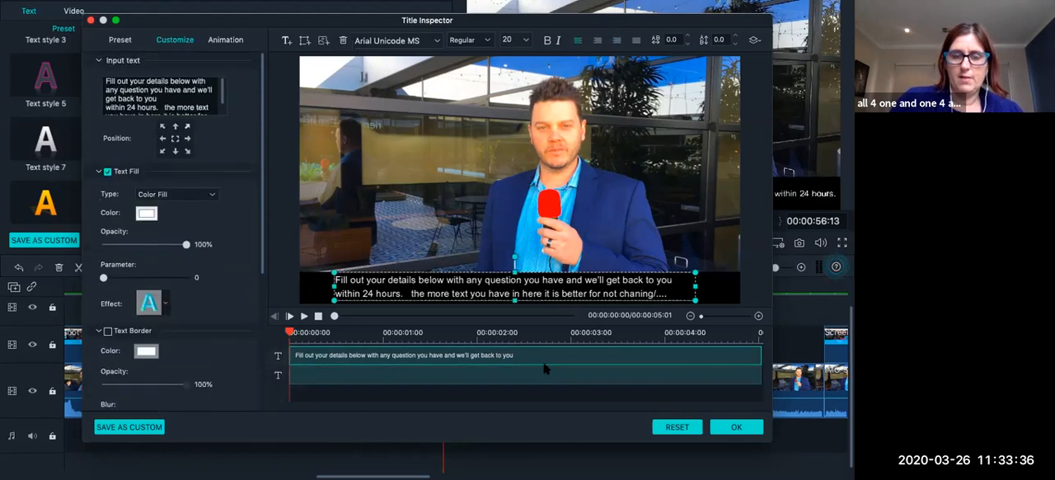
pyautogui.click(556, 375)
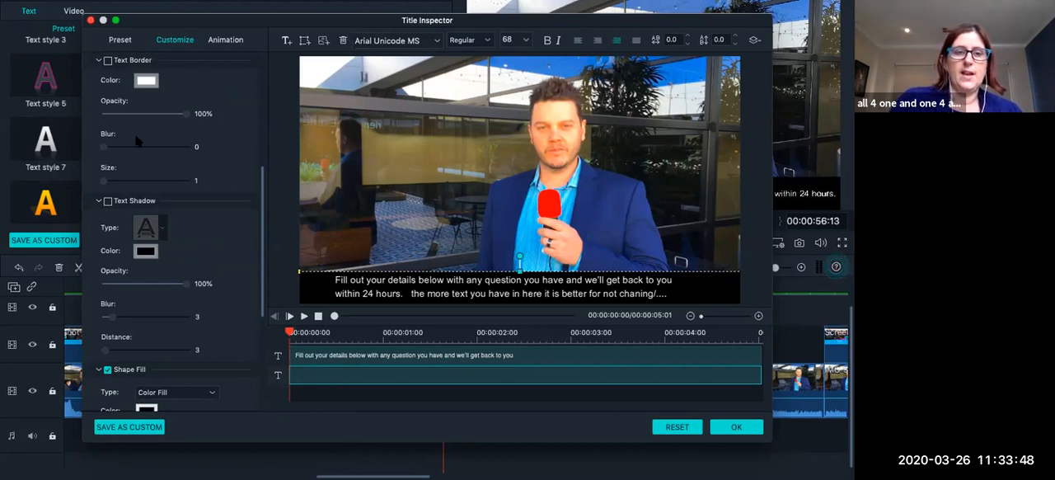
pyautogui.scroll(3, 138, 142)
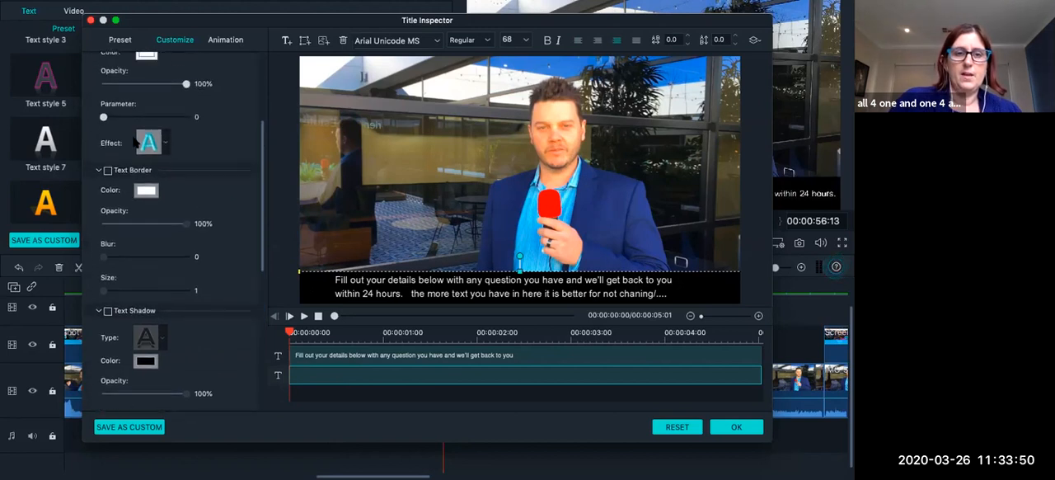
pyautogui.scroll(3, 132, 191)
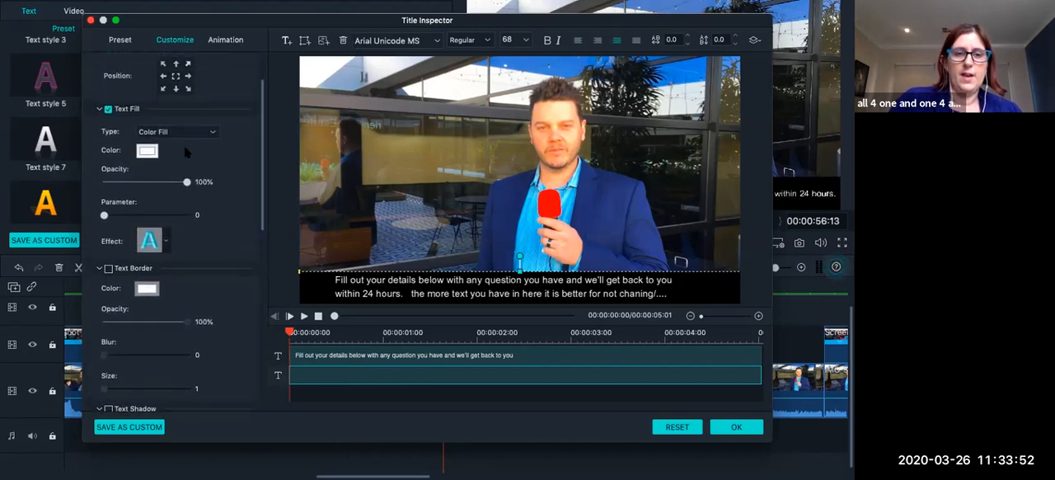
pyautogui.scroll(4, 213, 136)
pyautogui.scroll(2, 175, 183)
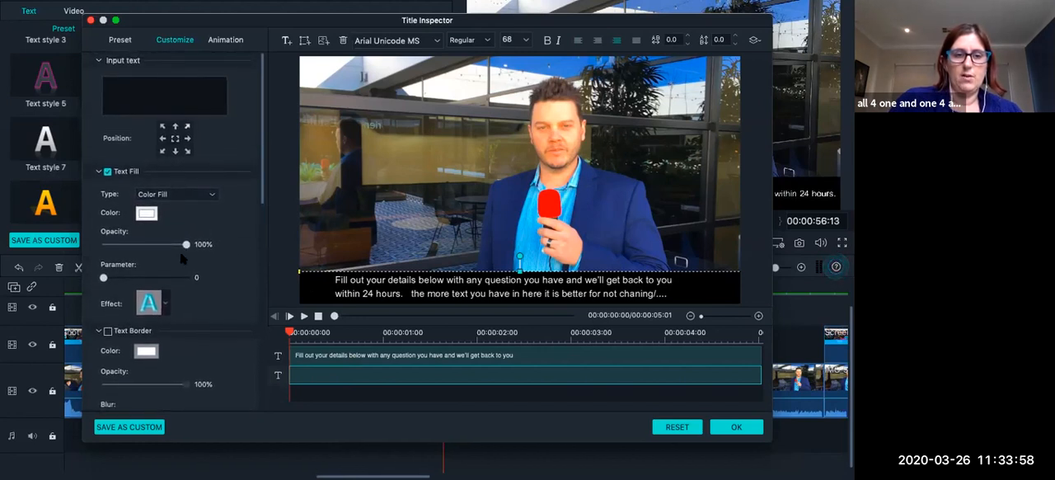
pyautogui.scroll(-10, 182, 258)
pyautogui.scroll(-1, 183, 259)
pyautogui.click(147, 244)
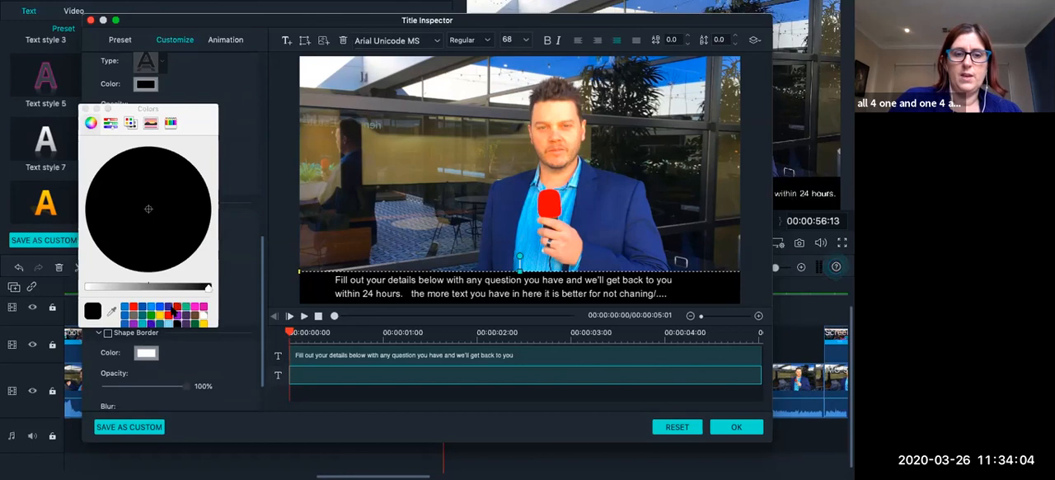
pyautogui.click(173, 310)
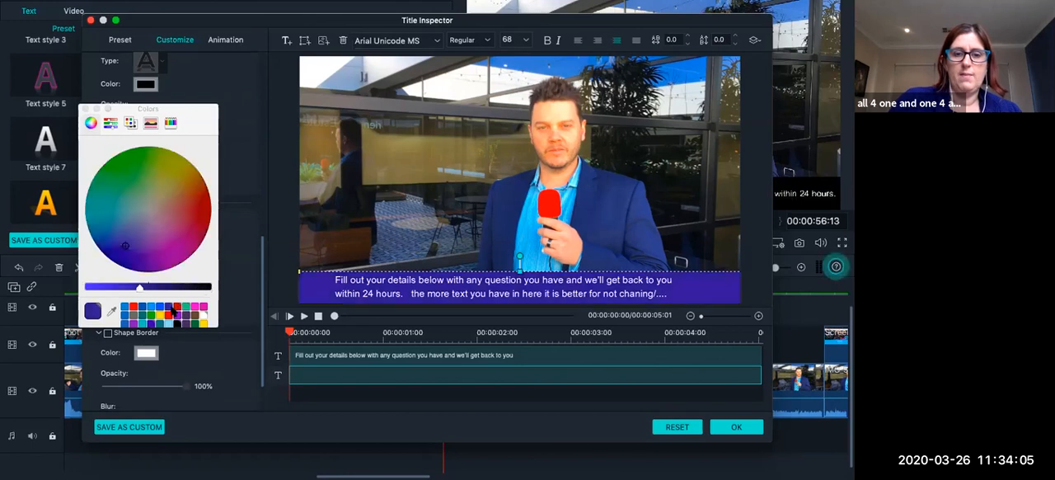
pyautogui.click(95, 109)
# Lower the caption bar's fill opacity to 66 and darken its purple-blue fill to near-black.
pyautogui.scroll(-2, 198, 247)
pyautogui.moveTo(190, 270); pyautogui.dragTo(155, 264)
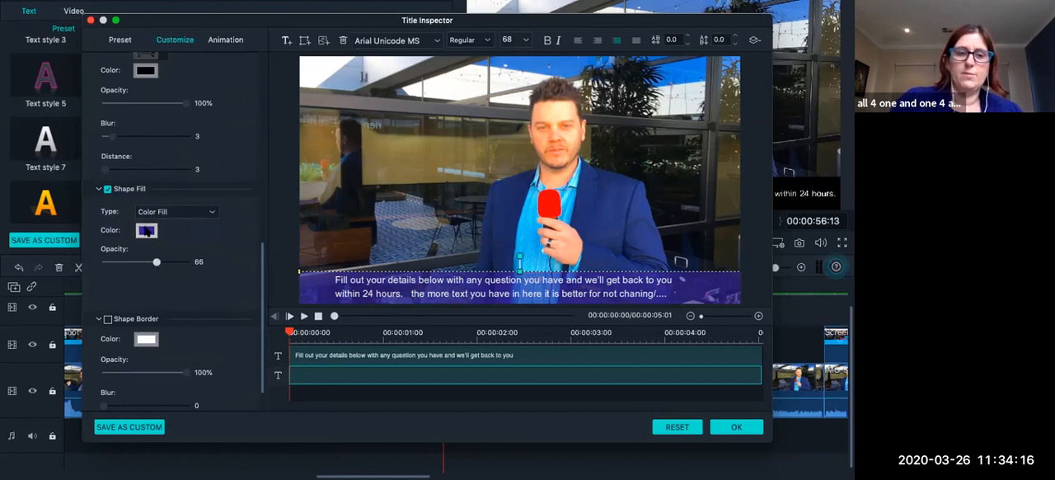
pyautogui.click(147, 230)
pyautogui.click(200, 288)
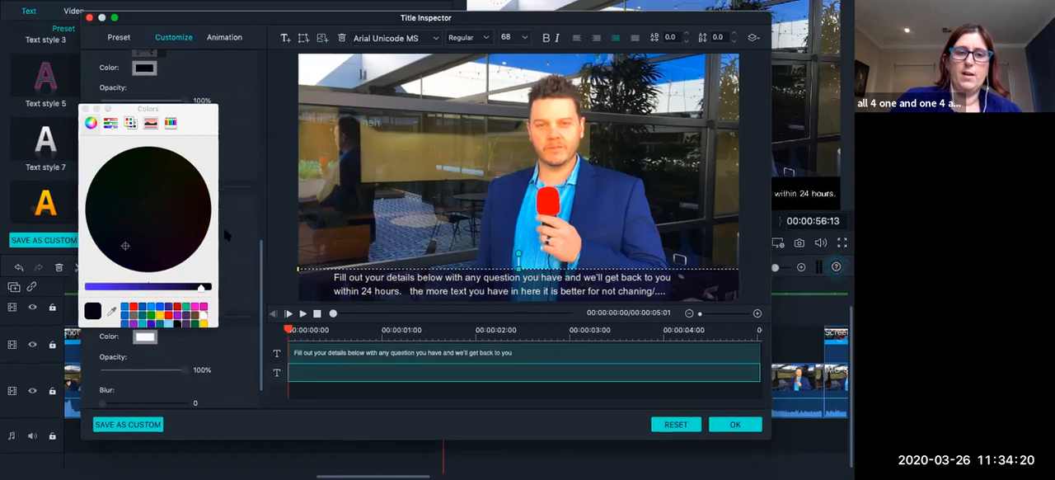
pyautogui.click(84, 108)
# Try the caption bar's fill opacity at 51 and 0, and set it to 100%.
pyautogui.moveTo(153, 262); pyautogui.dragTo(144, 264)
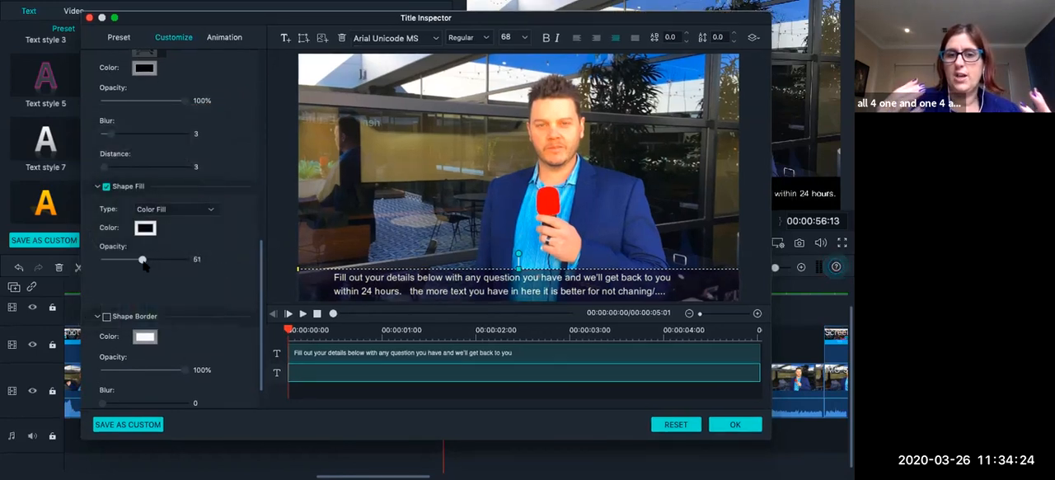
pyautogui.moveTo(144, 262); pyautogui.dragTo(96, 261)
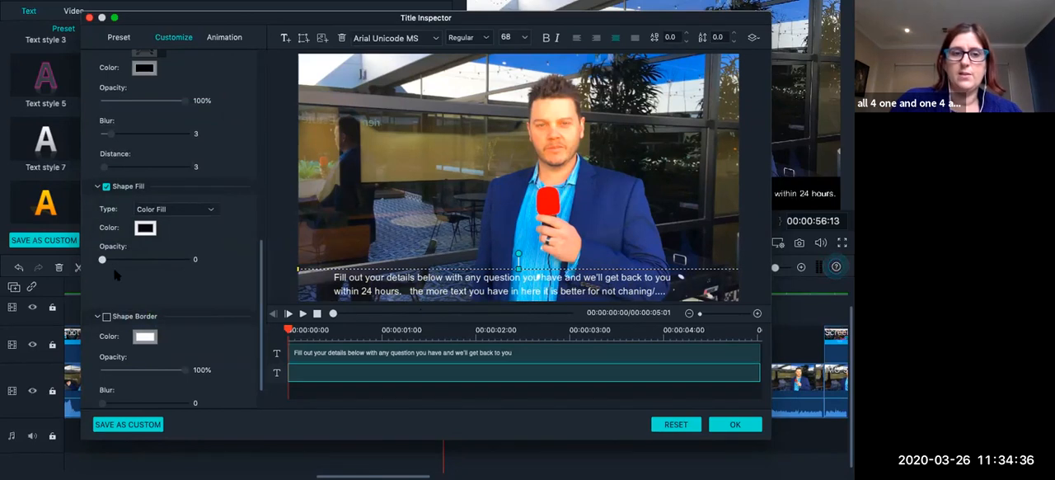
pyautogui.moveTo(102, 260); pyautogui.dragTo(185, 264)
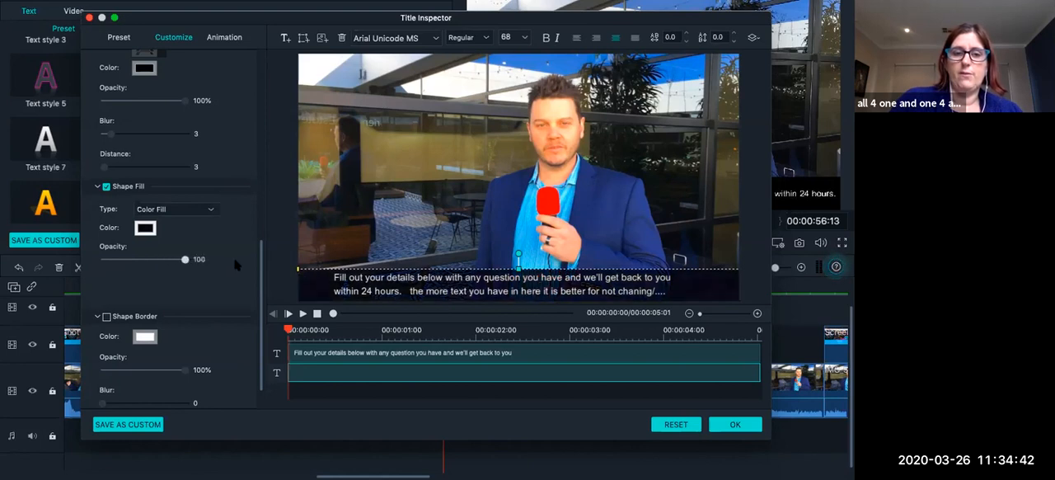
# Look through the caption bar's border and shadow settings and apply the title changes.
pyautogui.scroll(-2, 221, 263)
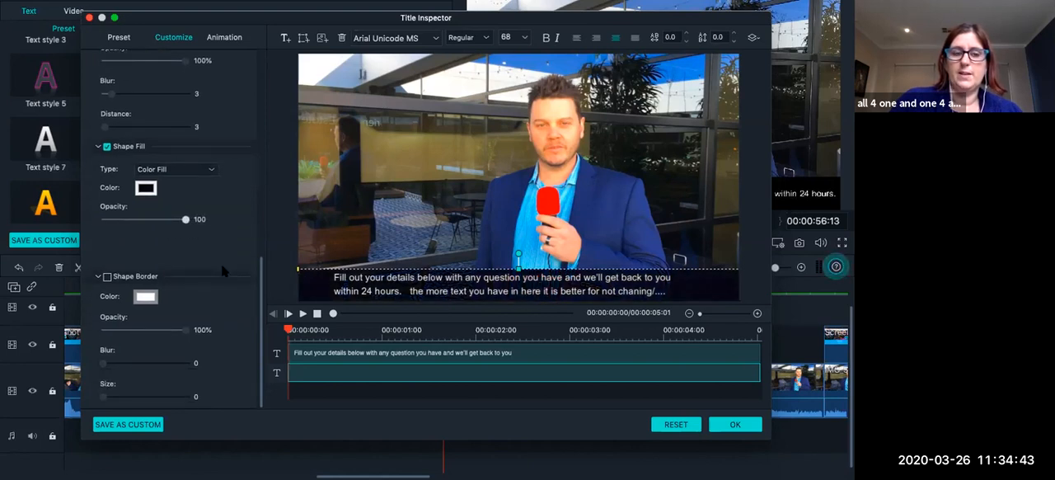
pyautogui.click(107, 276)
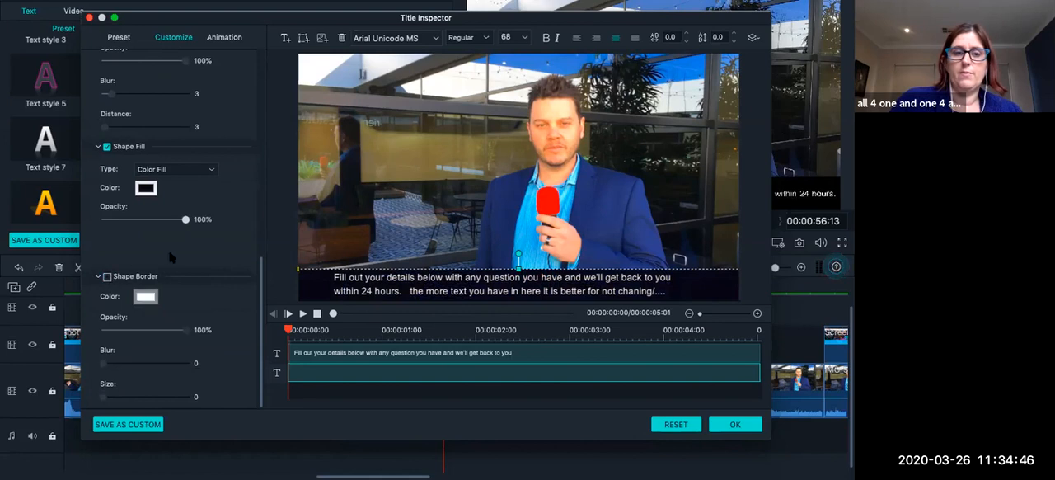
pyautogui.scroll(3, 162, 279)
pyautogui.scroll(3, 163, 279)
pyautogui.scroll(2, 162, 278)
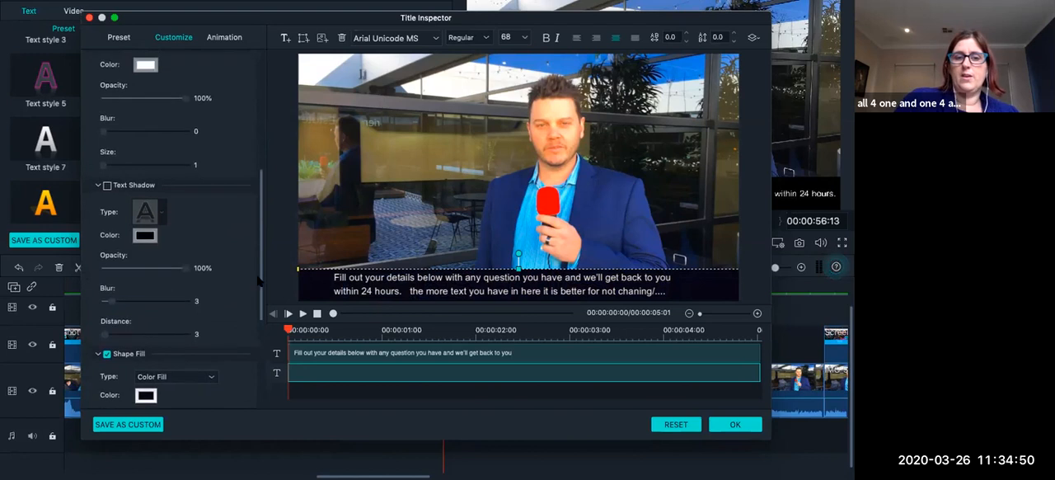
pyautogui.scroll(-8, 205, 274)
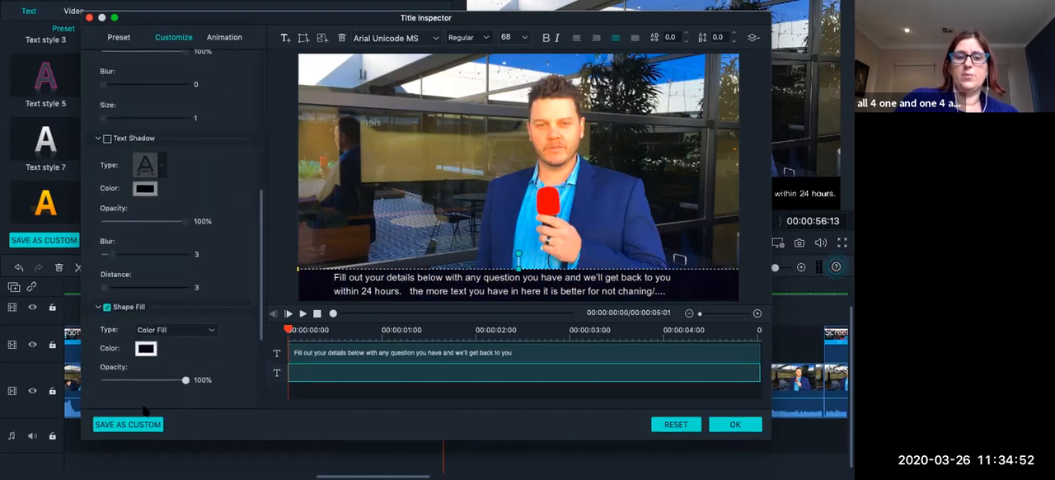
pyautogui.click(736, 424)
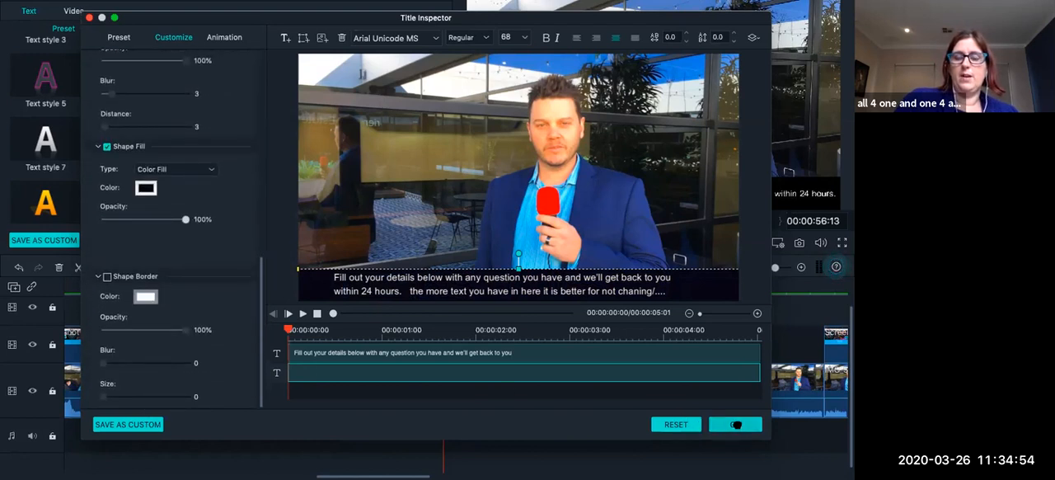
# Paste a copy of the Subtitle 1 clip directly after the first one, at 00:01:00:01.
pyautogui.hscroll(5, 591, 339)
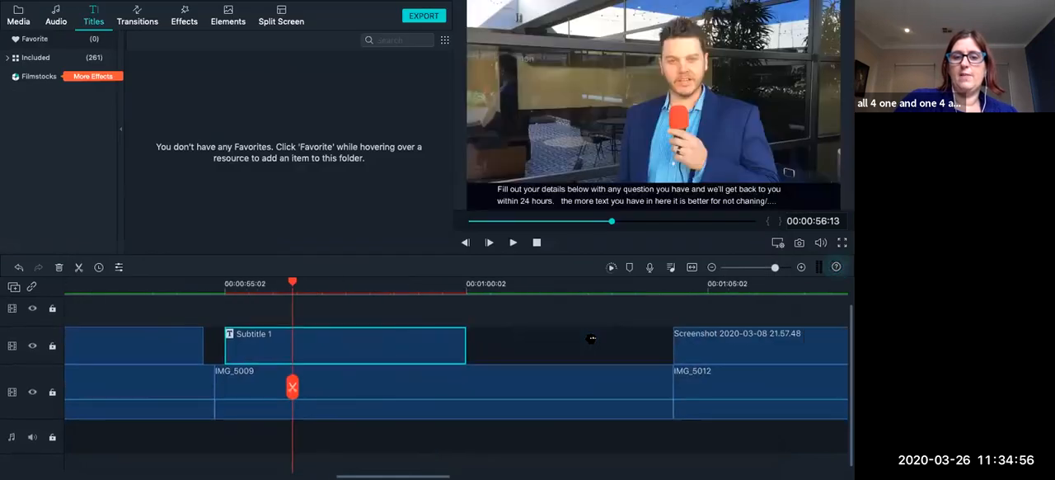
pyautogui.hscroll(8, 568, 350)
pyautogui.hscroll(-8, 568, 349)
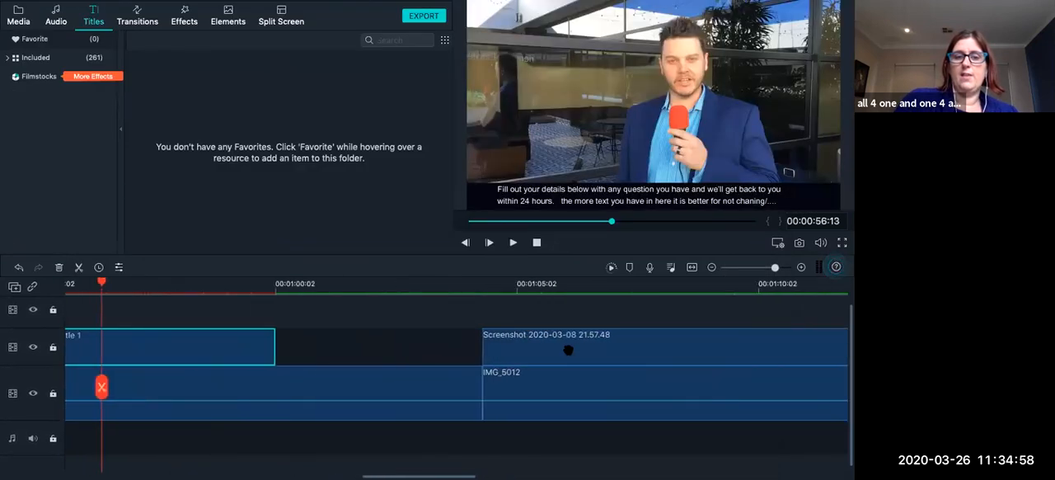
pyautogui.hscroll(-1, 398, 351)
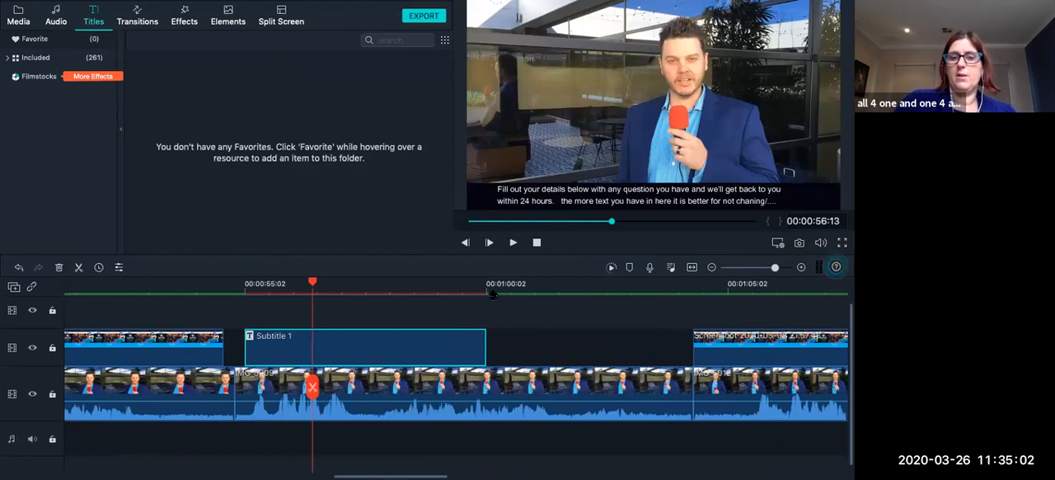
pyautogui.click(490, 291)
pyautogui.press('Left')
pyautogui.press('Left')
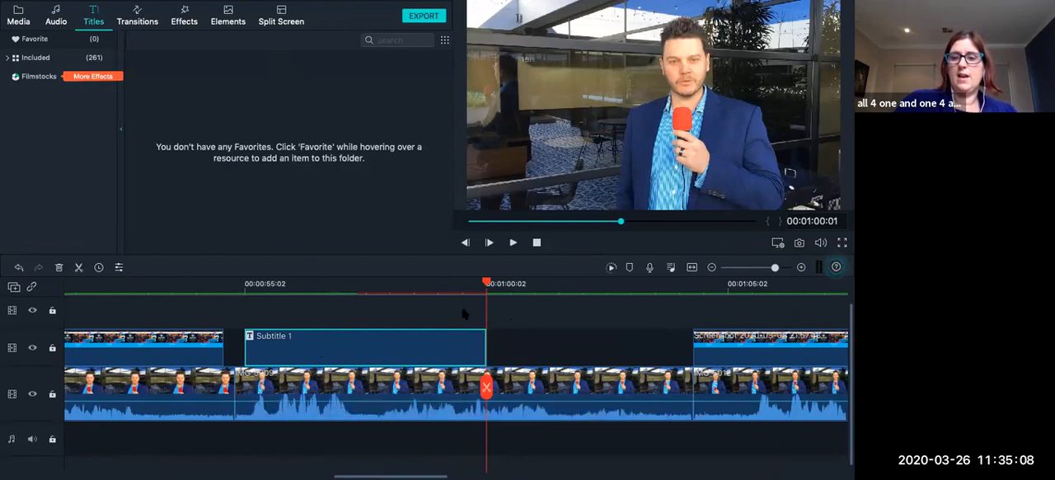
pyautogui.hotkey('ctrl', 'v')
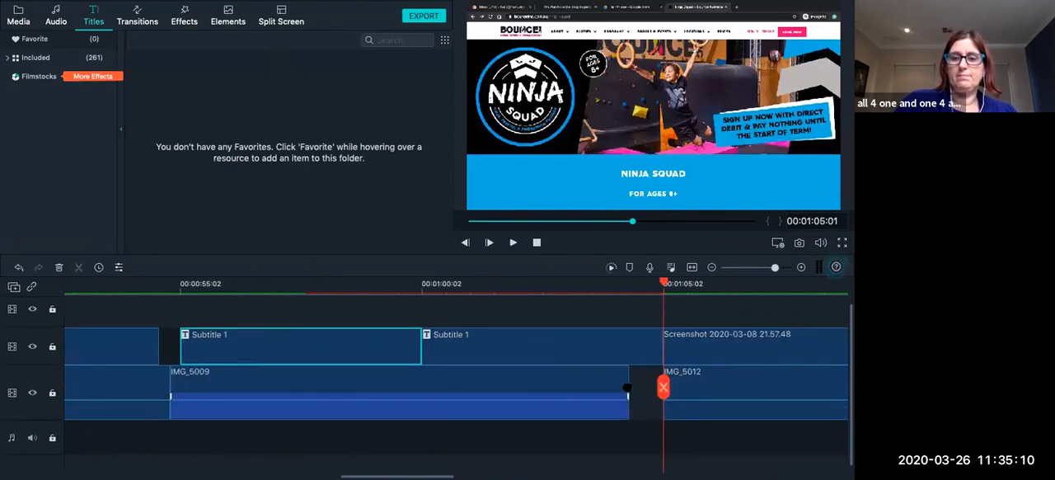
# Paste a third subtitle copy at 00:01:05:01 and move it to the empty track above the screenshot.
pyautogui.hscroll(3, 628, 387)
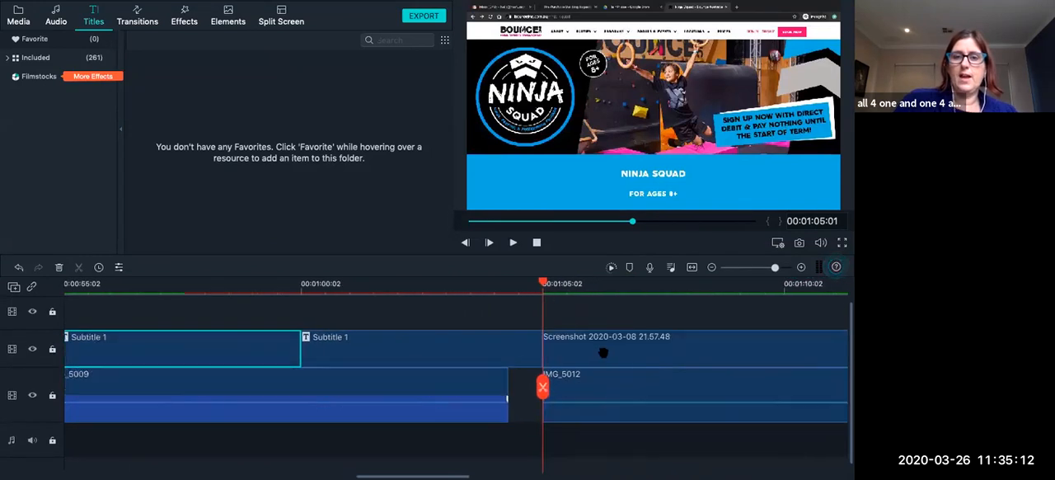
pyautogui.hscroll(1, 604, 352)
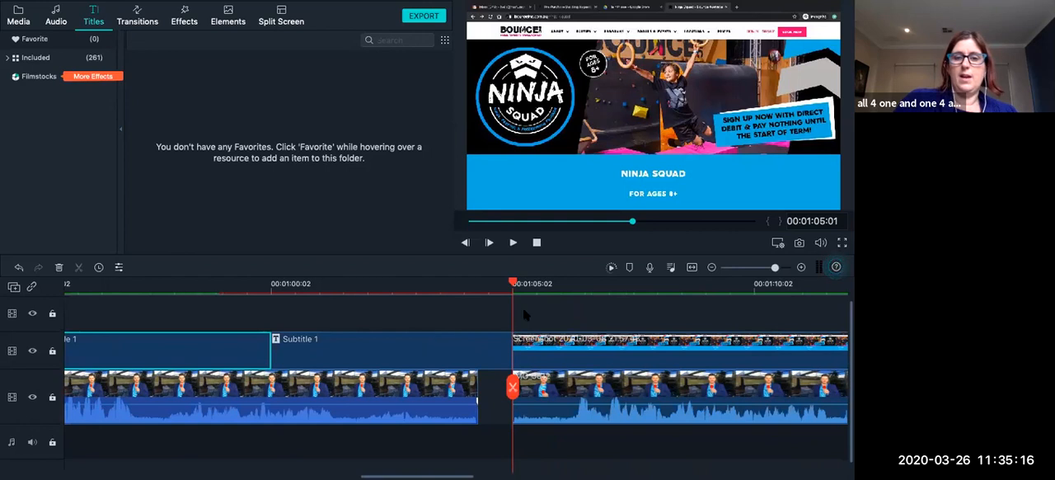
pyautogui.click(513, 242)
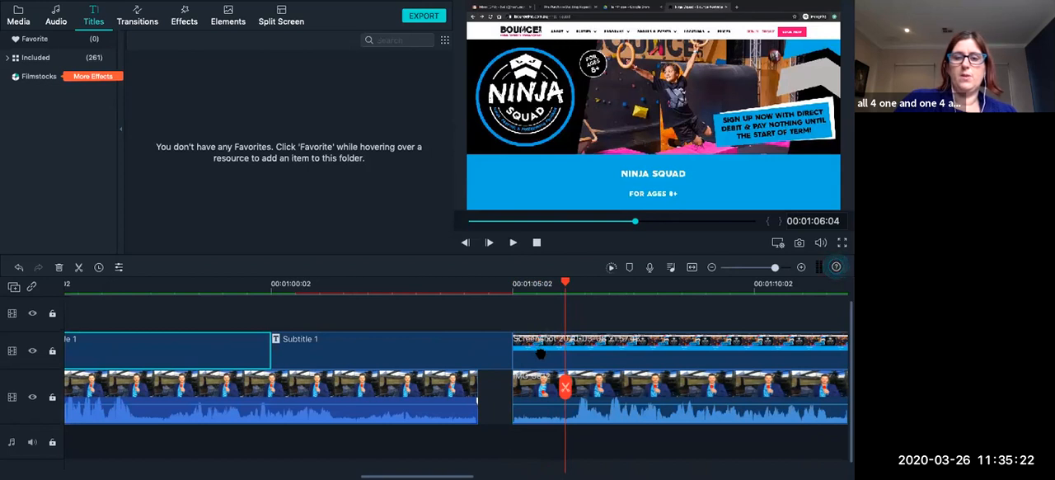
pyautogui.click(492, 351)
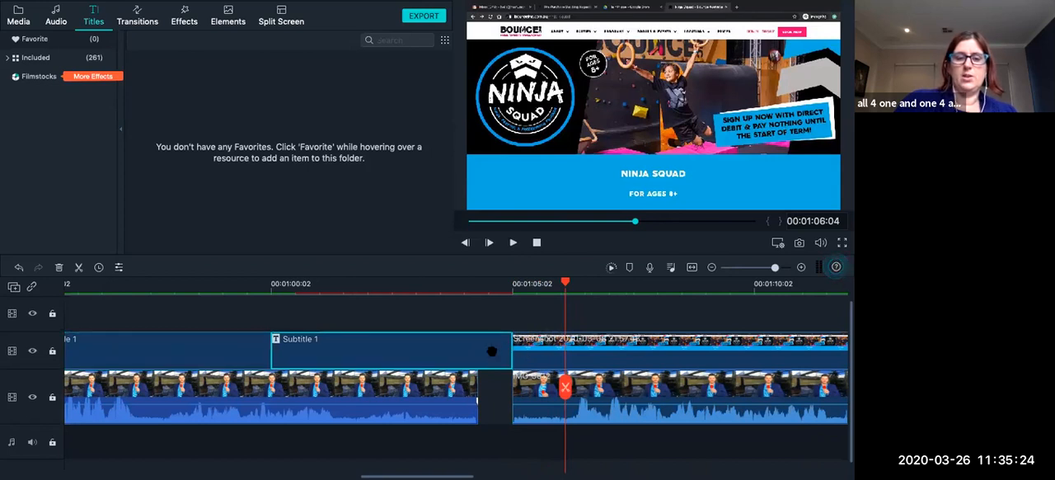
pyautogui.click(512, 284)
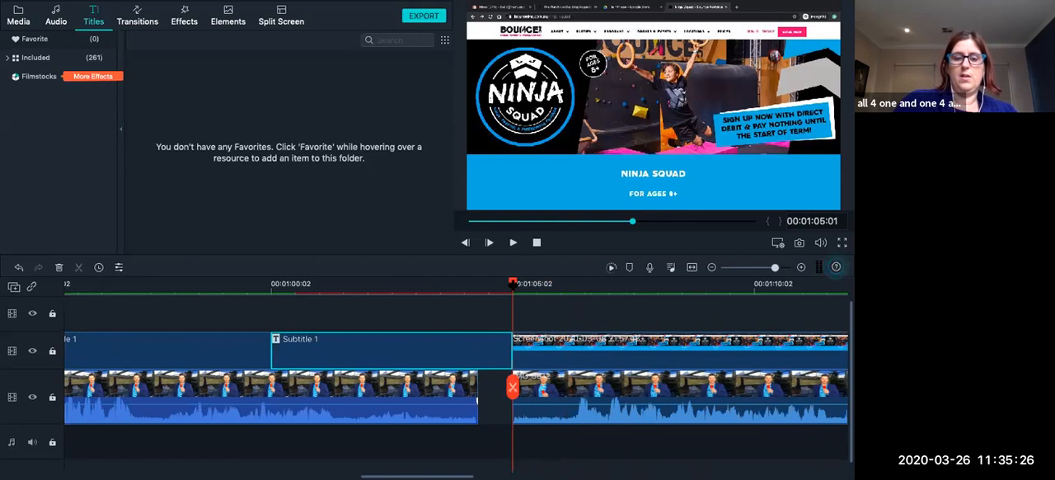
pyautogui.hotkey('ctrl', 'v')
pyautogui.moveTo(601, 361); pyautogui.dragTo(755, 310)
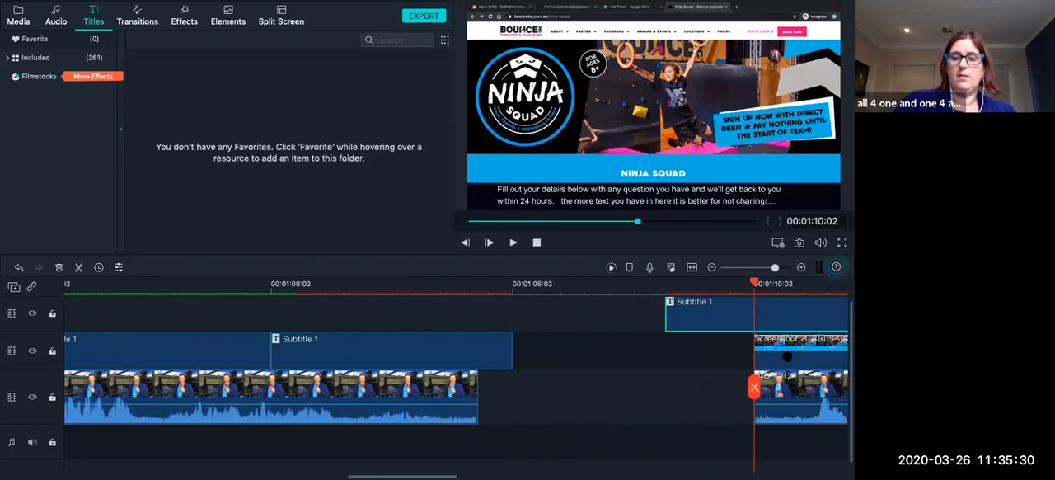
# Close the gaps by moving the screenshot and IMG_5012 back against their preceding clips, and align the upper subtitle with the screenshot's start.
pyautogui.moveTo(793, 355); pyautogui.dragTo(557, 358)
pyautogui.moveTo(787, 390); pyautogui.dragTo(512, 381)
pyautogui.moveTo(697, 315); pyautogui.dragTo(532, 323)
pyautogui.click(544, 382)
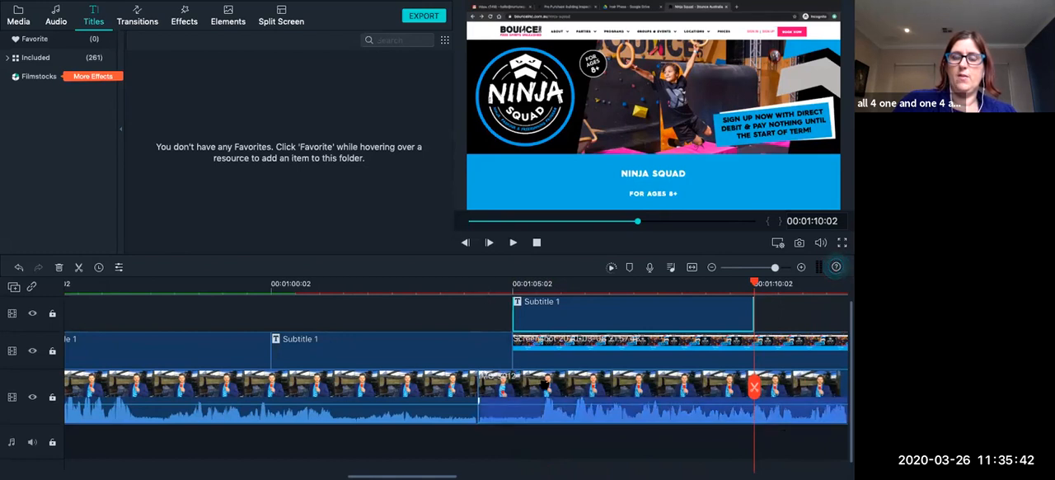
pyautogui.click(547, 345)
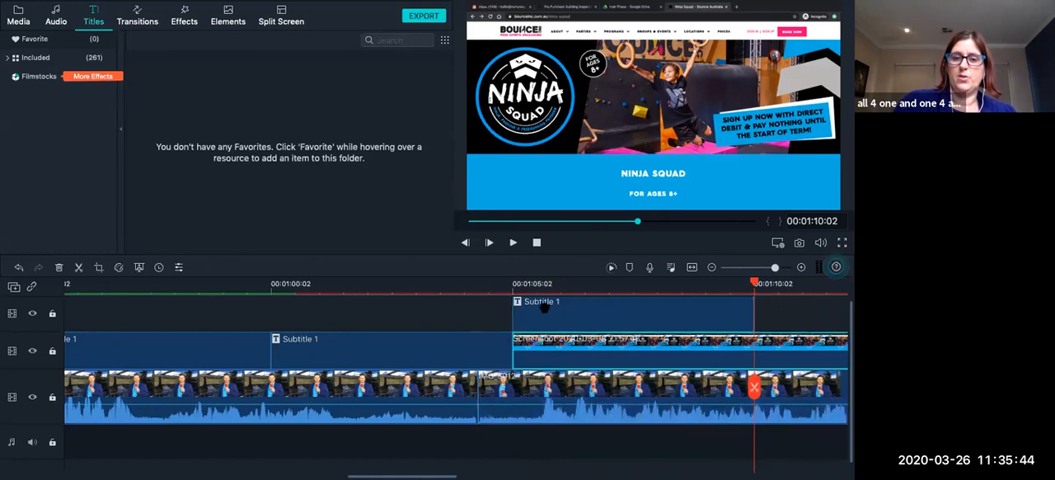
# Play the timeline from about 00:01:04 to check the caption over the talking clip and the screenshot.
pyautogui.click(543, 284)
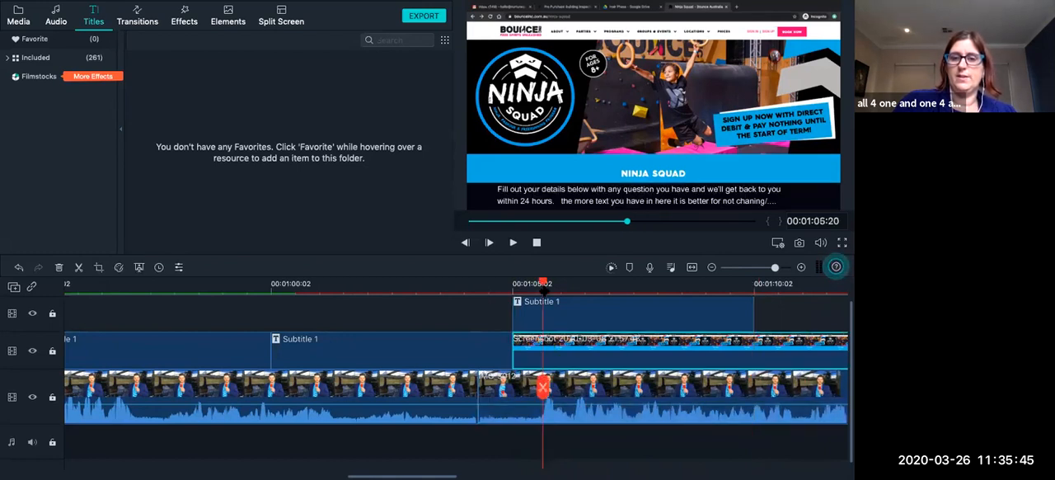
pyautogui.click(471, 290)
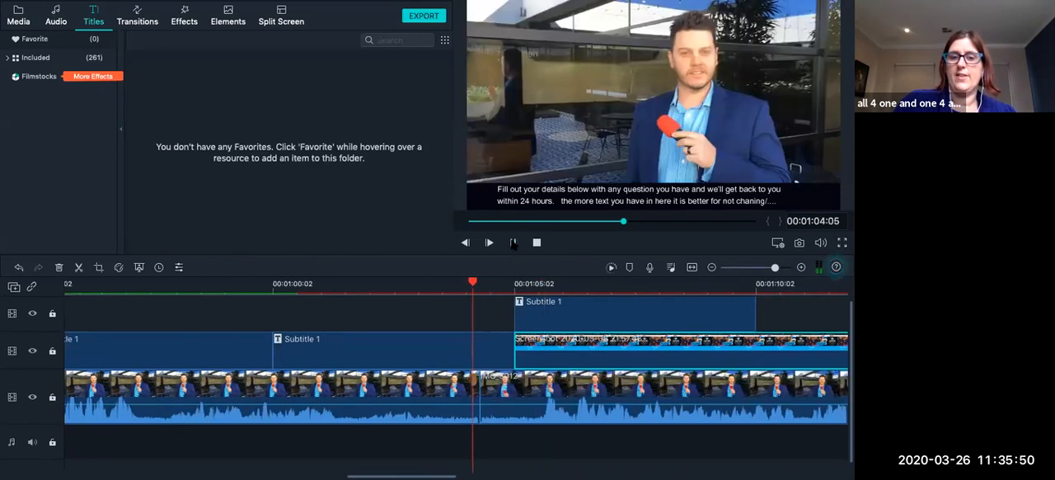
pyautogui.click(512, 243)
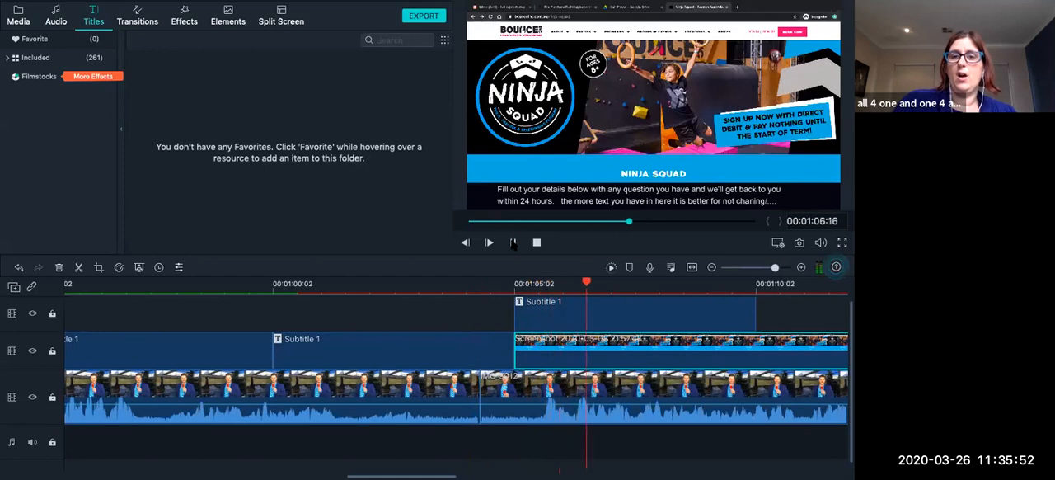
pyautogui.click(513, 243)
pyautogui.hscroll(3, 555, 332)
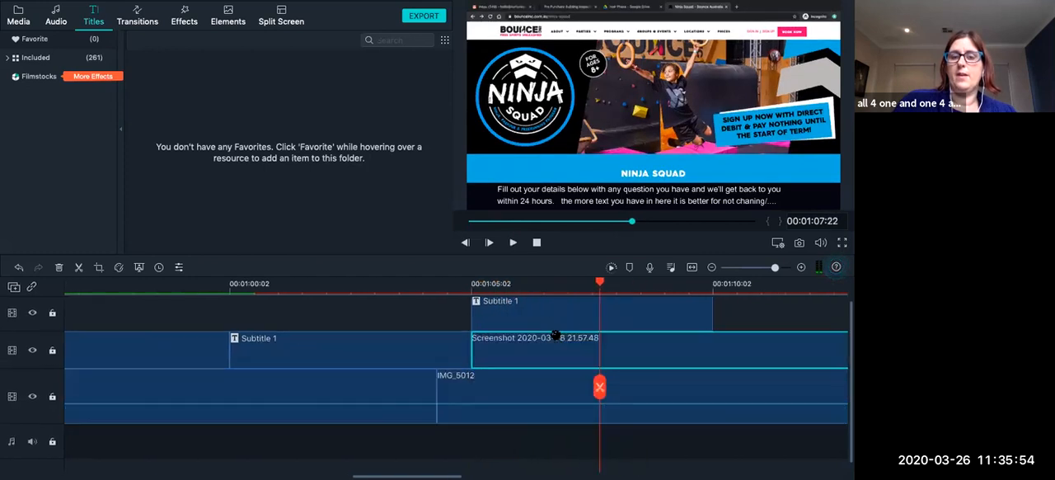
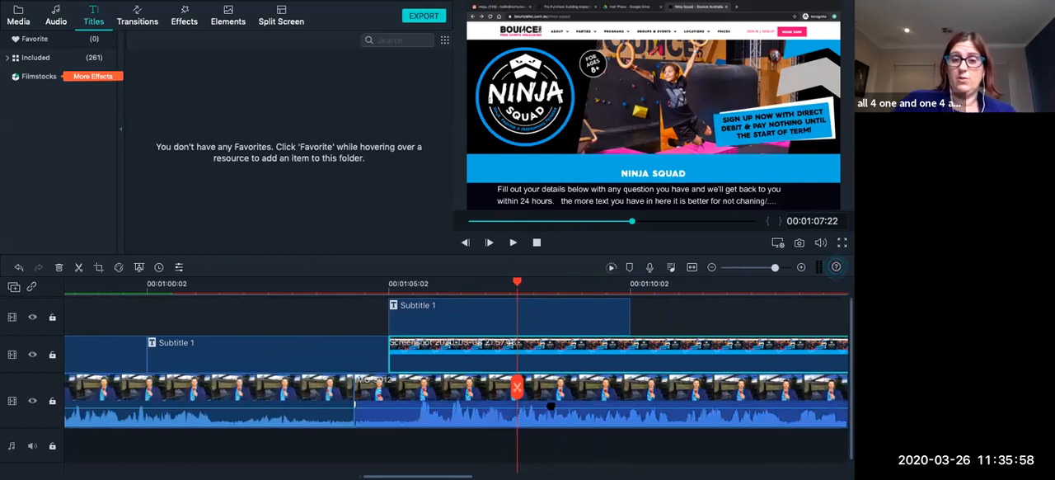
pyautogui.click(433, 294)
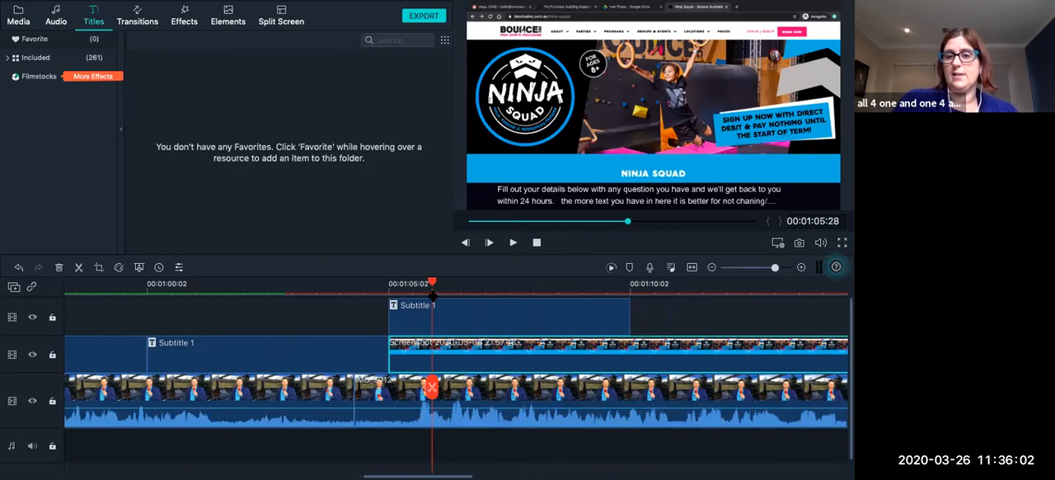
pyautogui.hscroll(1, 459, 343)
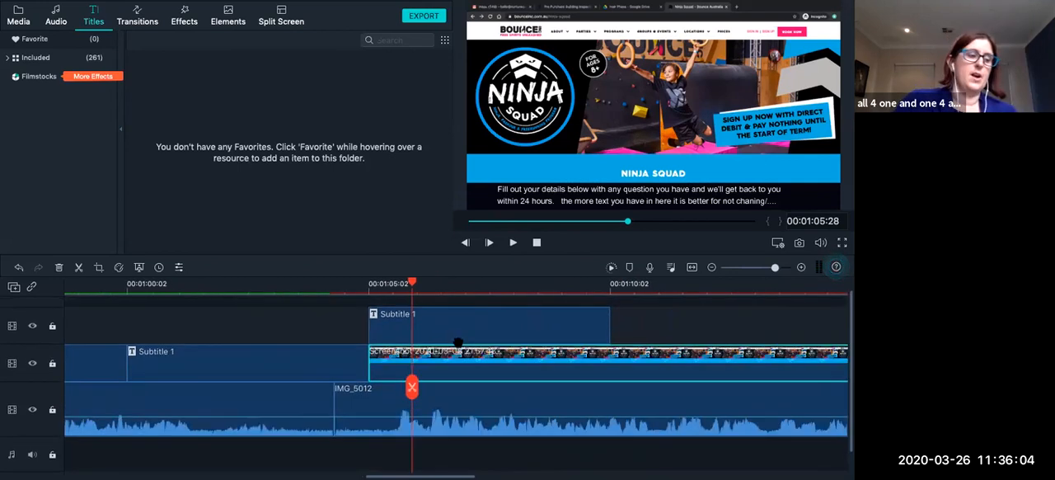
pyautogui.hscroll(1, 492, 357)
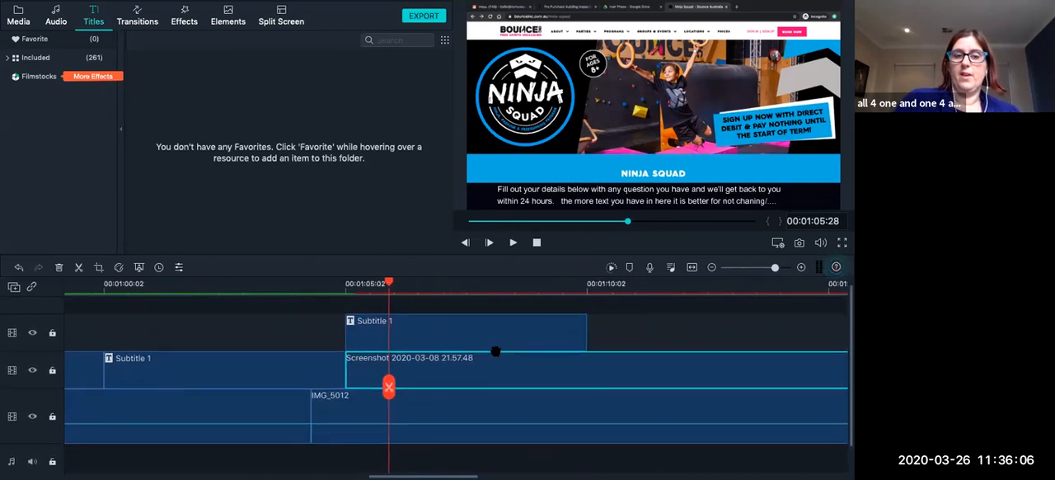
pyautogui.hscroll(2, 495, 353)
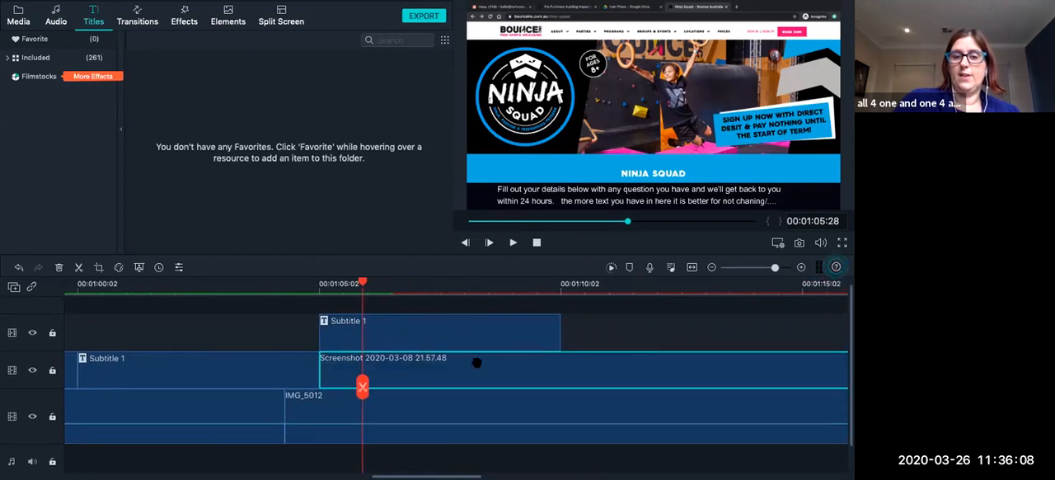
pyautogui.hscroll(2, 561, 382)
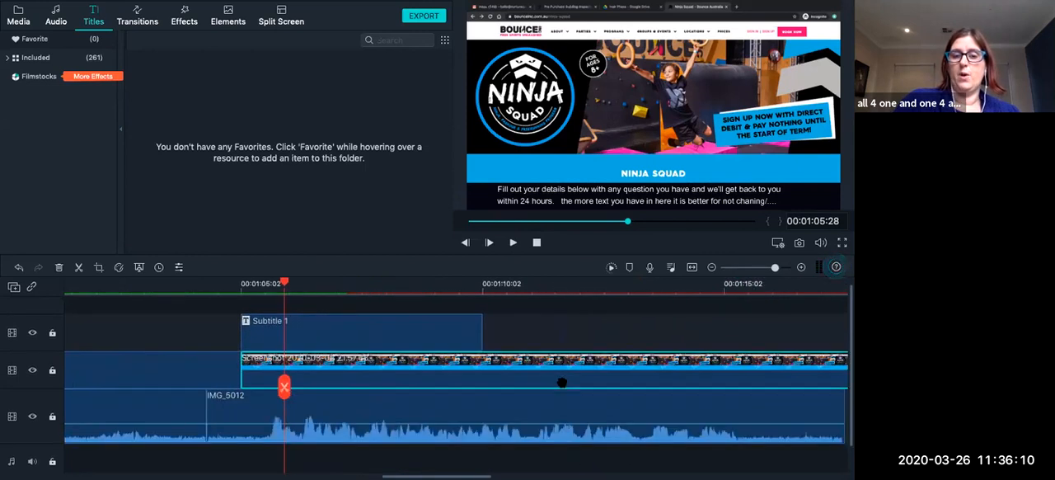
pyautogui.click(449, 335)
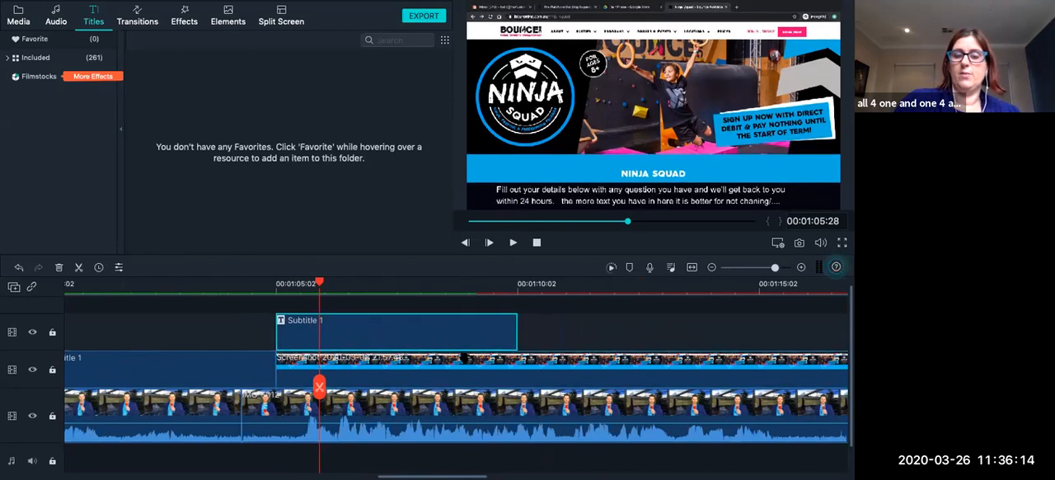
pyautogui.click(504, 376)
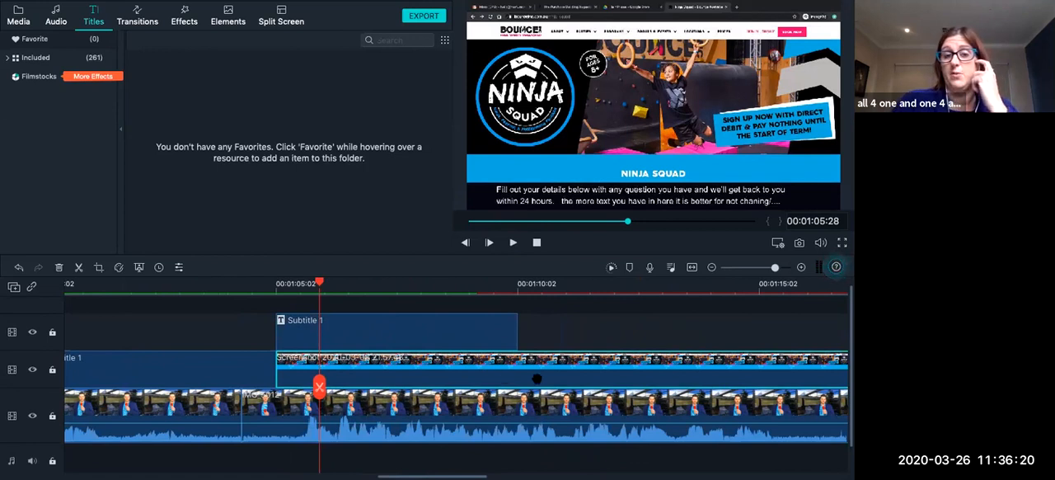
# Move the two earlier Subtitle 1 clips straight up onto the third subtitle's track, keeping their timeline positions.
pyautogui.hscroll(-2, 534, 383)
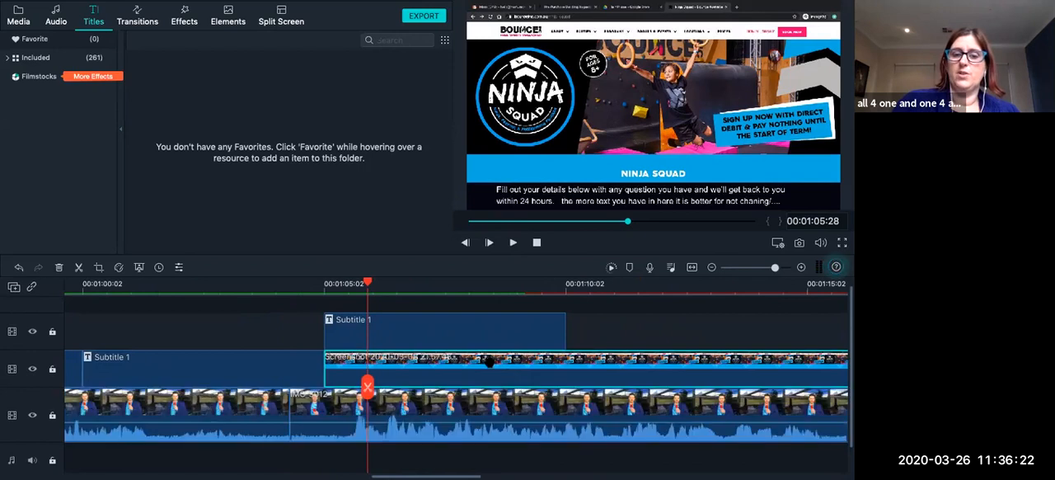
pyautogui.hscroll(-3, 294, 355)
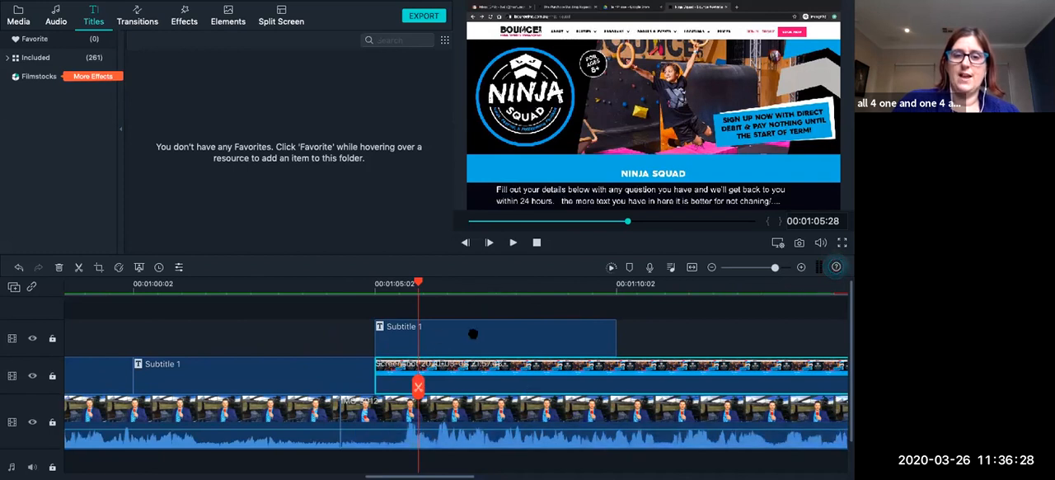
pyautogui.moveTo(343, 371); pyautogui.dragTo(343, 353)
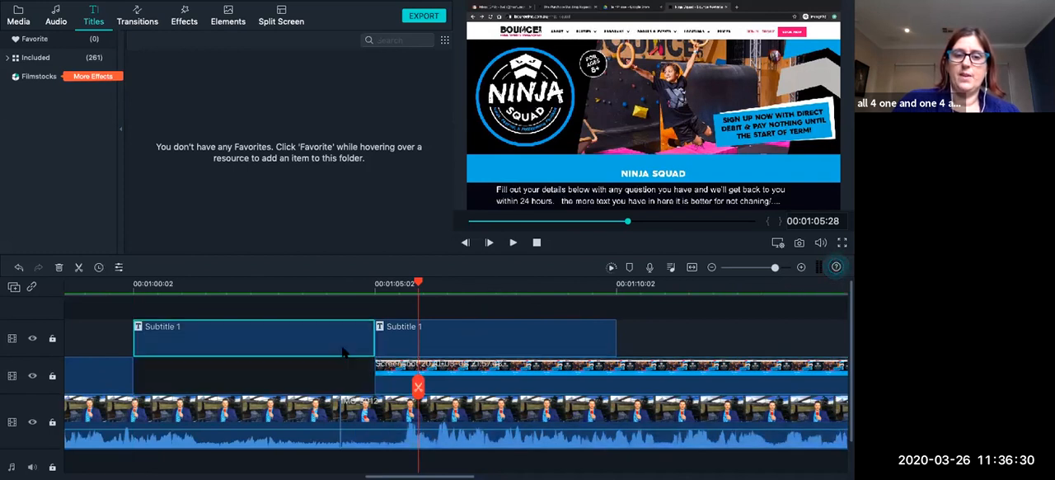
pyautogui.hscroll(-2, 343, 363)
pyautogui.hscroll(-3, 247, 375)
pyautogui.moveTo(215, 379); pyautogui.dragTo(217, 354)
pyautogui.hscroll(-3, 379, 375)
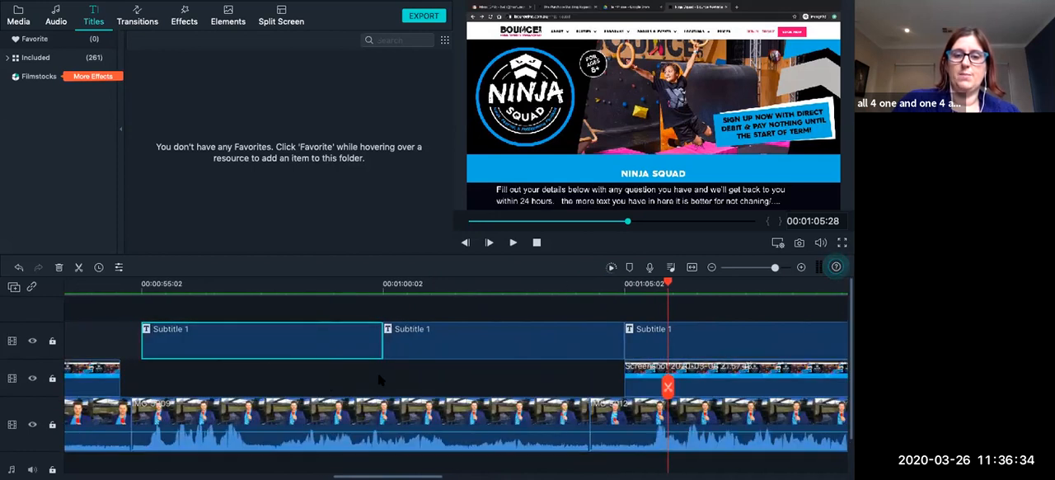
pyautogui.moveTo(310, 342); pyautogui.dragTo(311, 352)
# Zoom out the timeline and extend the third Subtitle 1 clip above the screenshot to end at about 00:01:21.
pyautogui.hscroll(1, 338, 348)
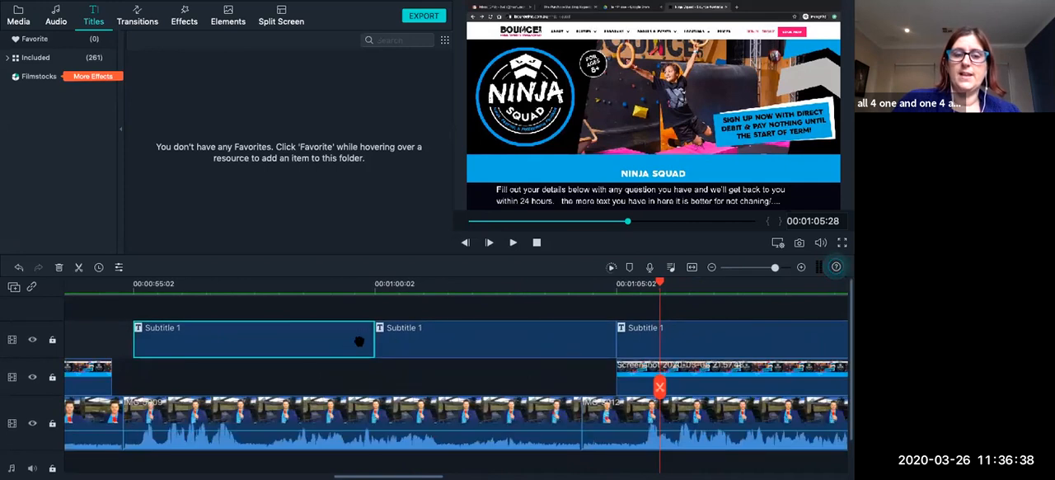
pyautogui.hscroll(3, 500, 348)
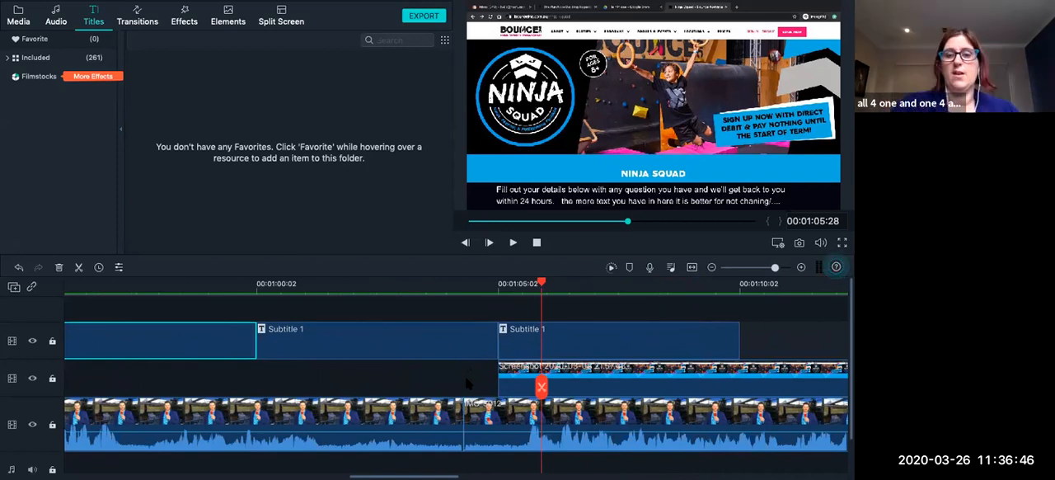
pyautogui.hscroll(10, 567, 373)
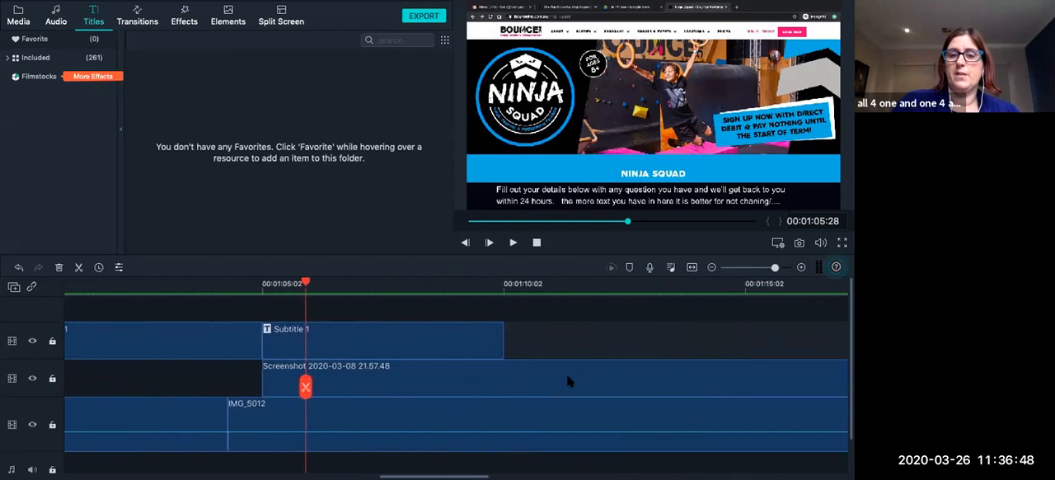
pyautogui.hscroll(-6, 415, 364)
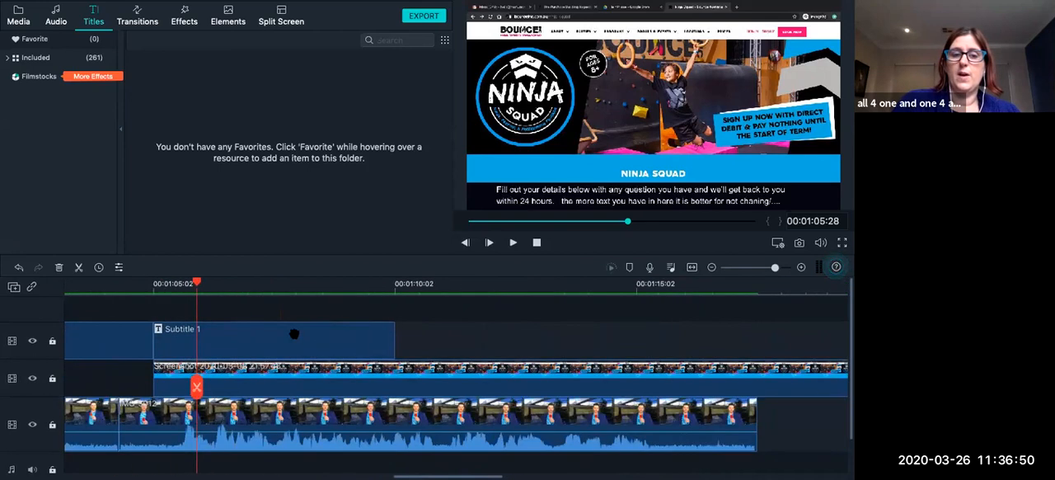
pyautogui.click(479, 289)
pyautogui.click(371, 332)
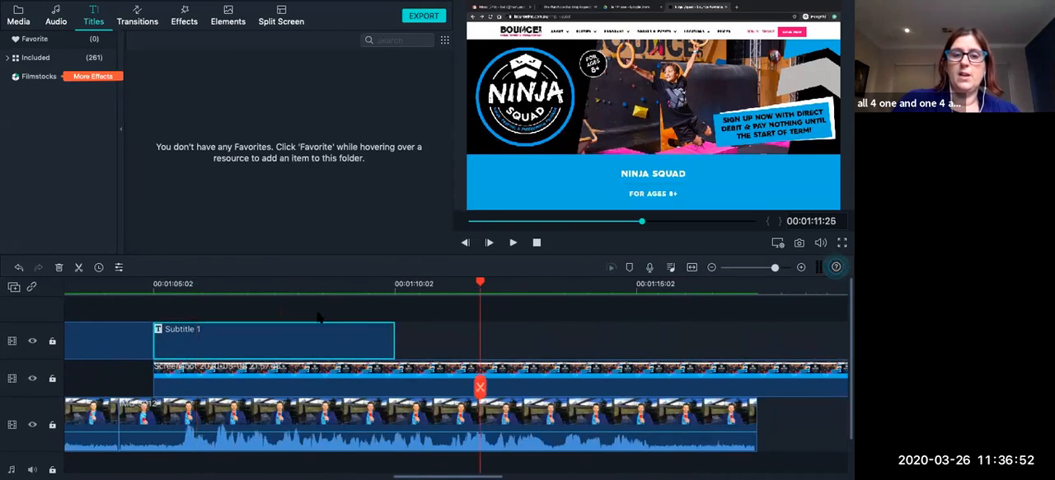
pyautogui.click(276, 287)
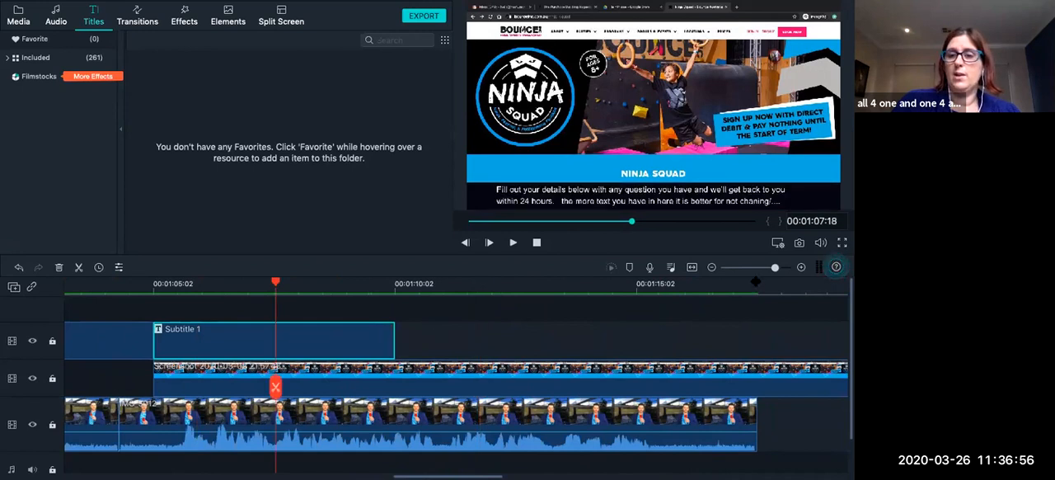
pyautogui.moveTo(775, 267); pyautogui.dragTo(759, 268)
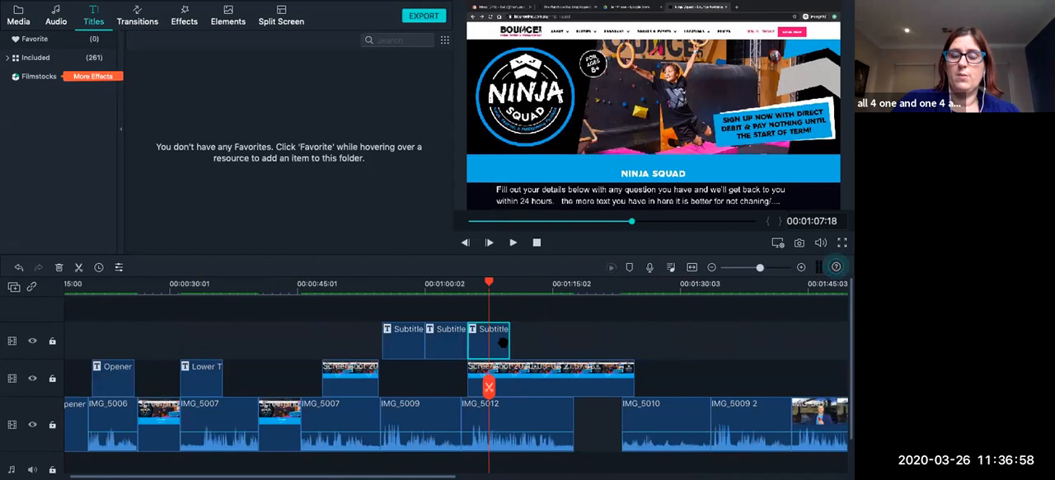
pyautogui.hscroll(2, 503, 342)
pyautogui.moveTo(458, 347); pyautogui.dragTo(471, 347)
pyautogui.hotkey('ctrl', 'Left')
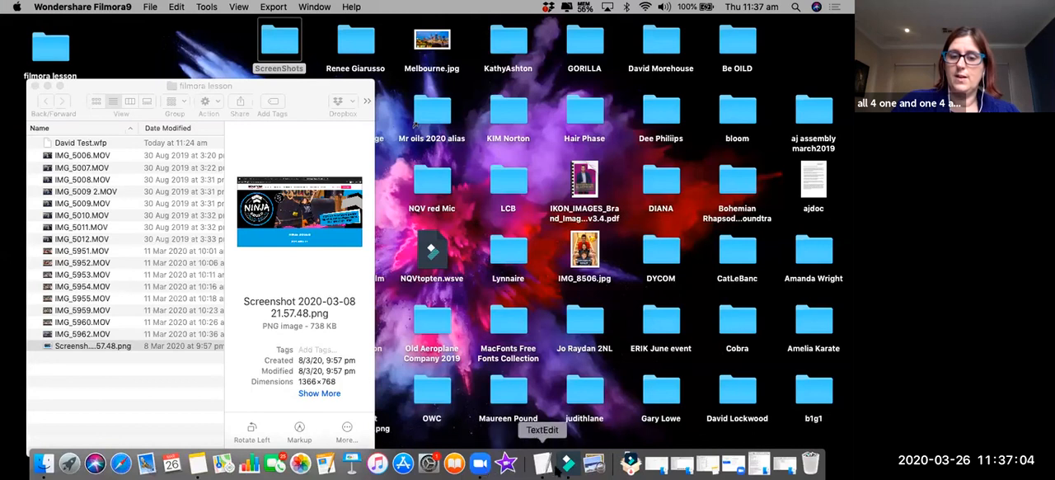
pyautogui.click(568, 467)
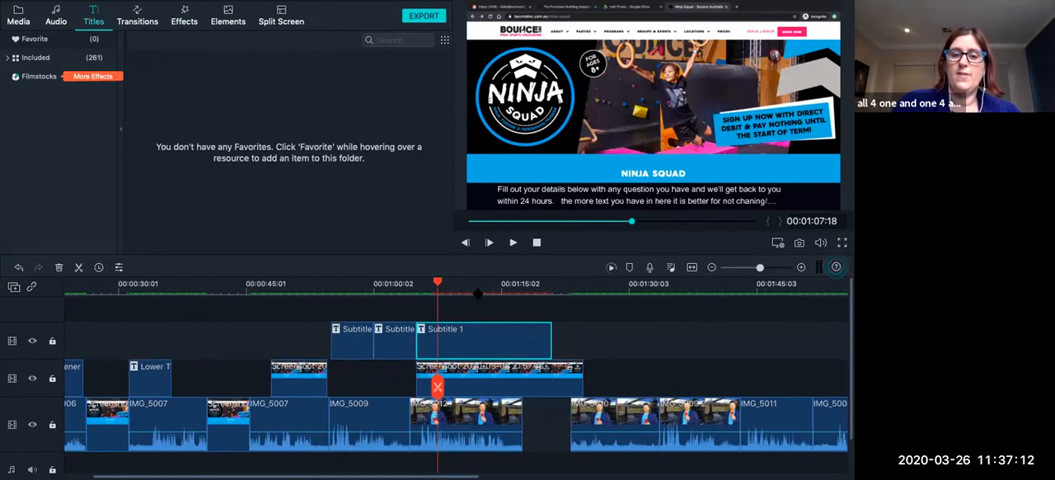
# Play the timeline to about 00:01:09 and replace the third subtitle's text with "i am here to answer....".
pyautogui.click(513, 243)
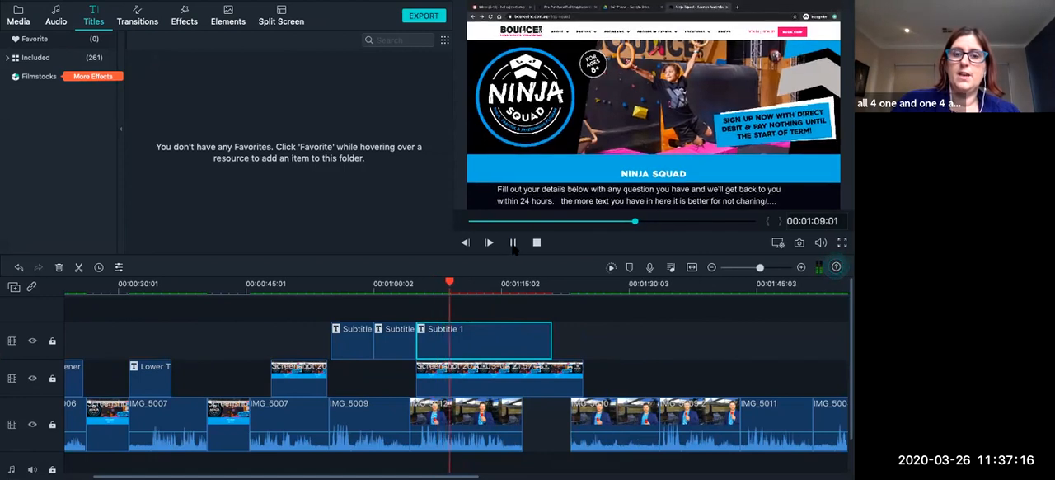
pyautogui.doubleClick(438, 348)
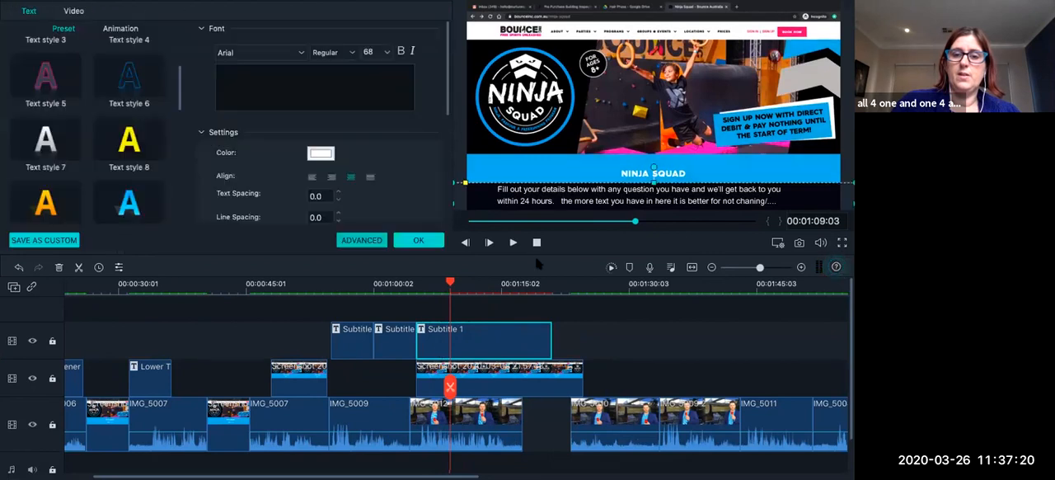
pyautogui.click(605, 175)
pyautogui.click(544, 195)
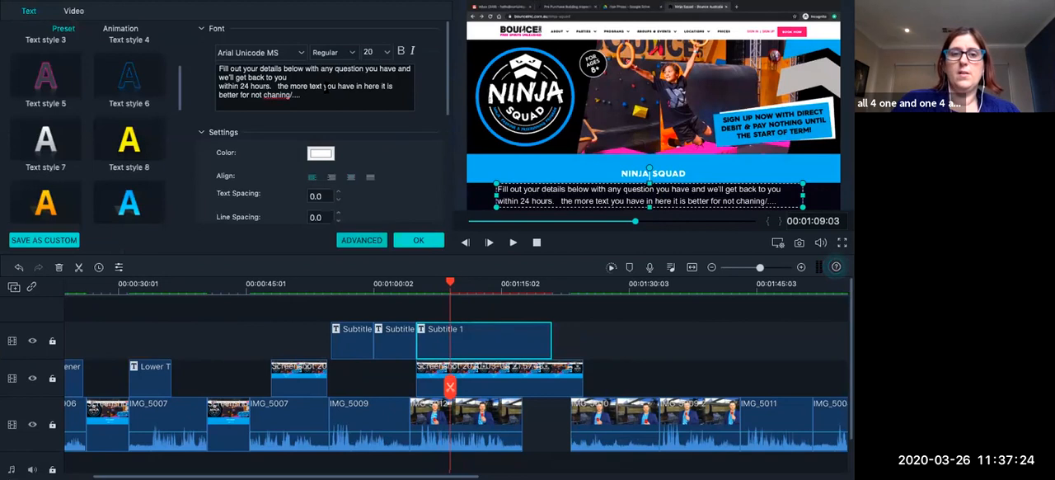
pyautogui.moveTo(307, 99); pyautogui.dragTo(197, 49)
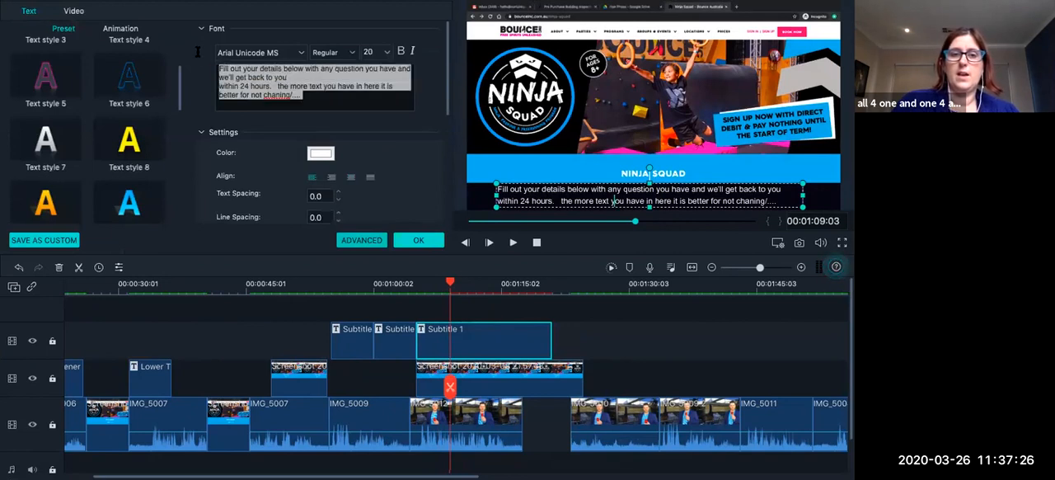
pyautogui.write('I am here to a')
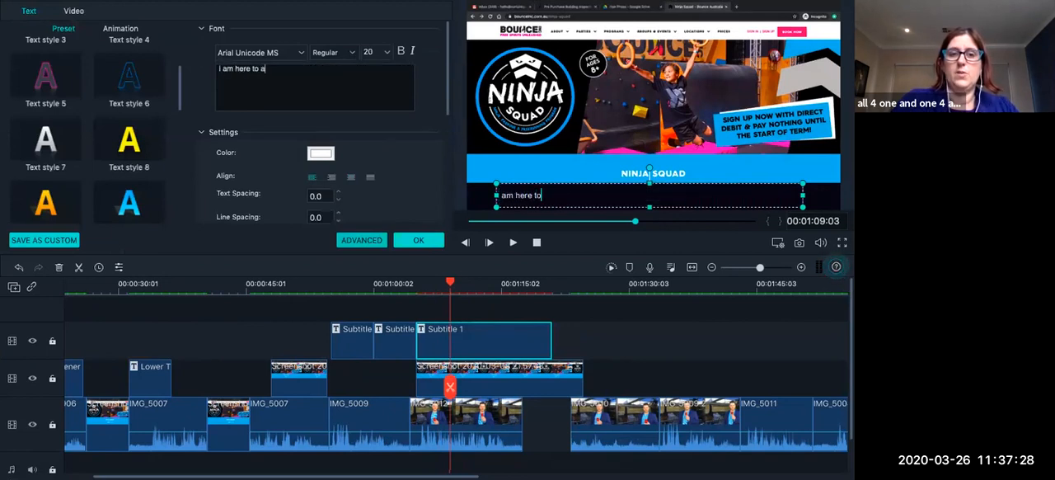
pyautogui.write('nswer....')
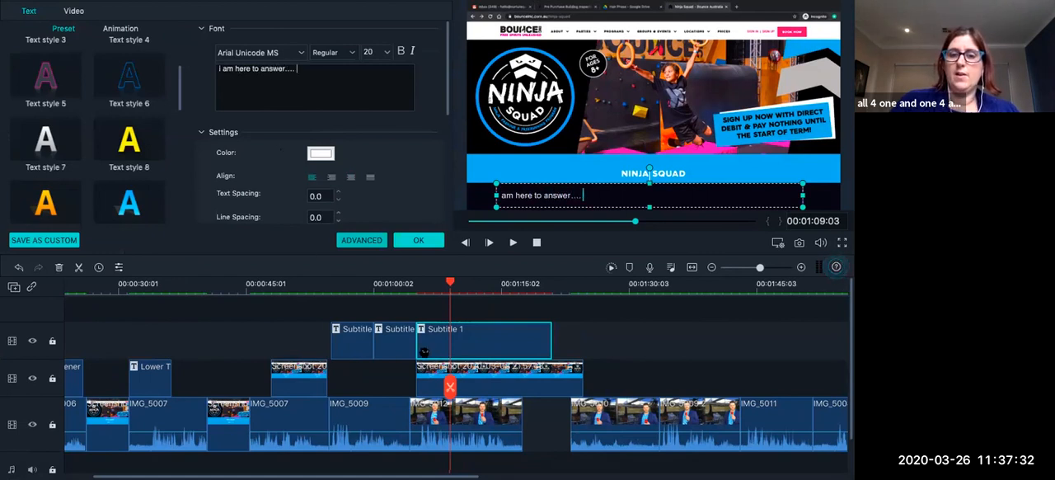
pyautogui.click(420, 240)
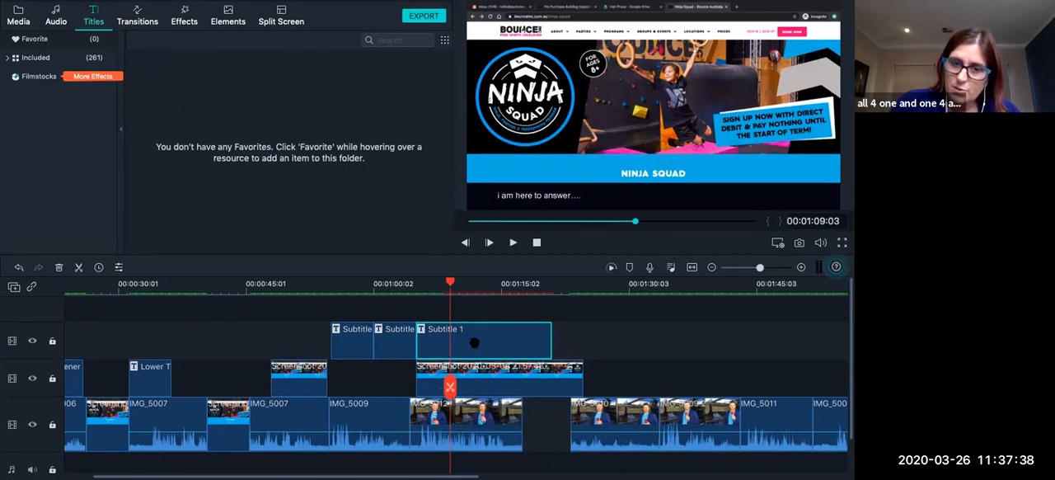
# Split the extended subtitle clip and the screenshot beneath it at 00:01:09:03.
pyautogui.hotkey('ctrl', 'b')
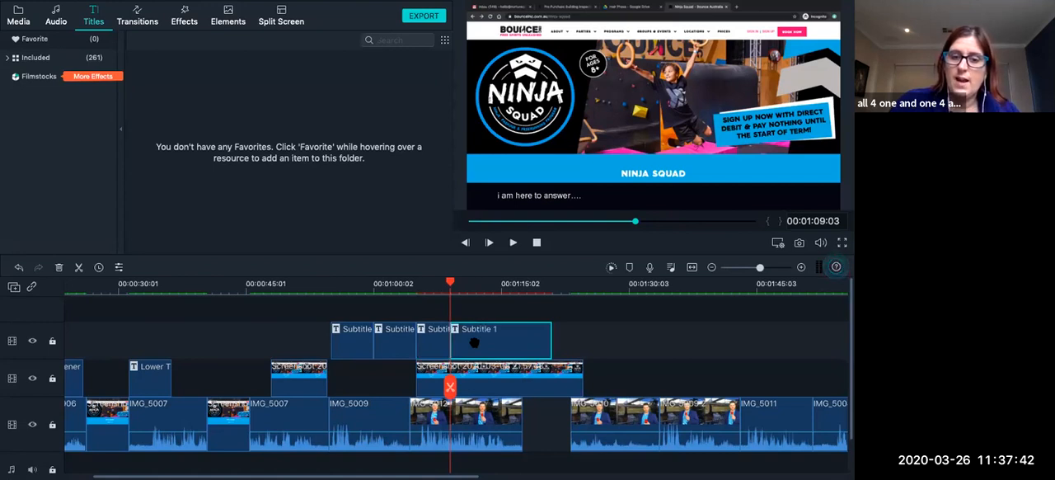
pyautogui.scroll(-1, 474, 342)
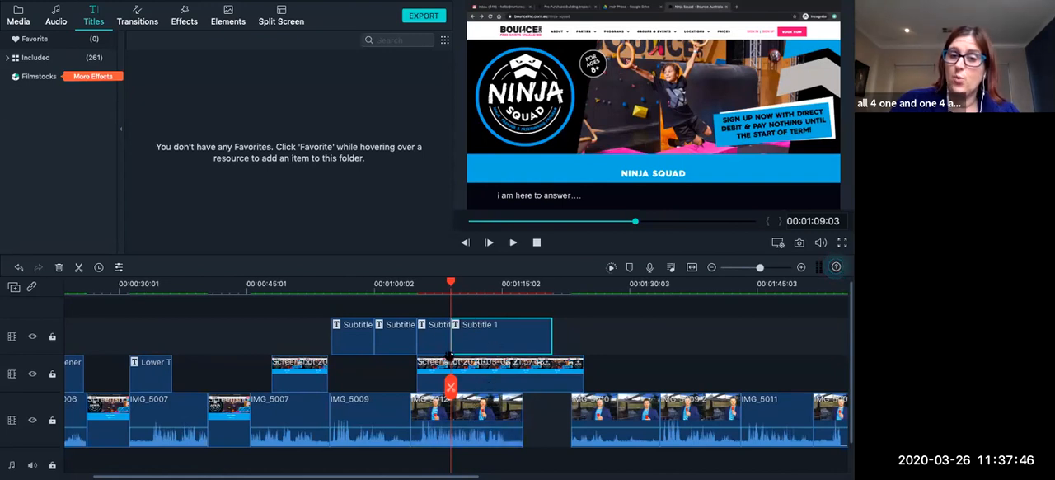
pyautogui.hscroll(4, 484, 371)
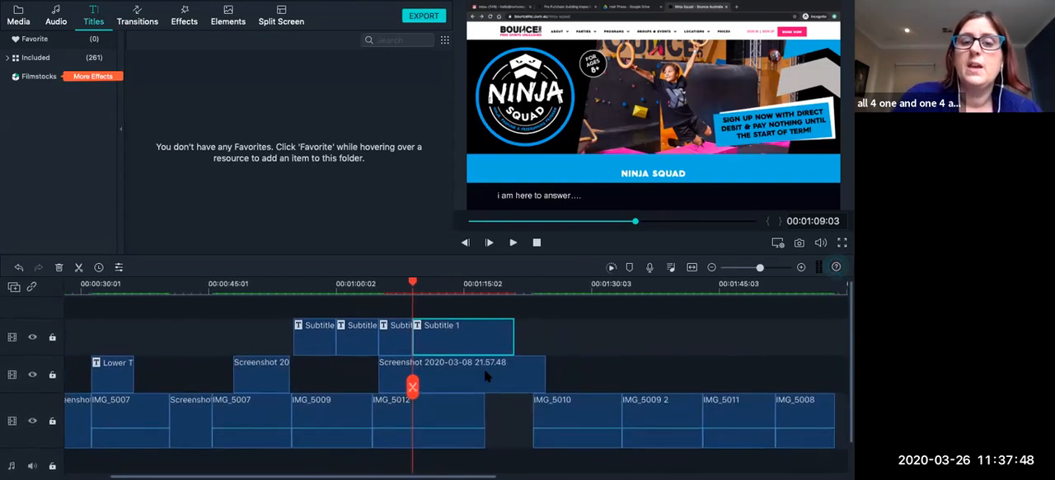
pyautogui.hscroll(2, 484, 375)
pyautogui.click(419, 379)
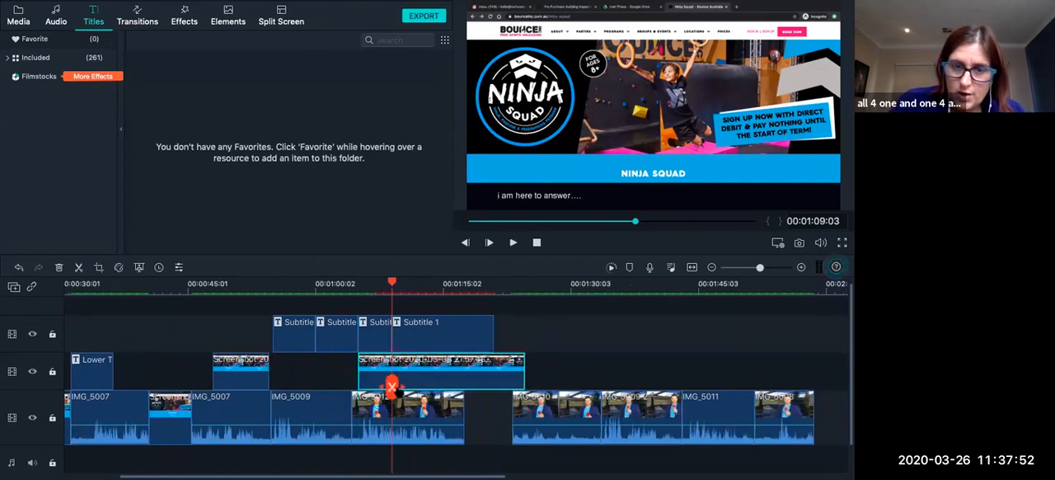
pyautogui.hotkey('ctrl', 'b')
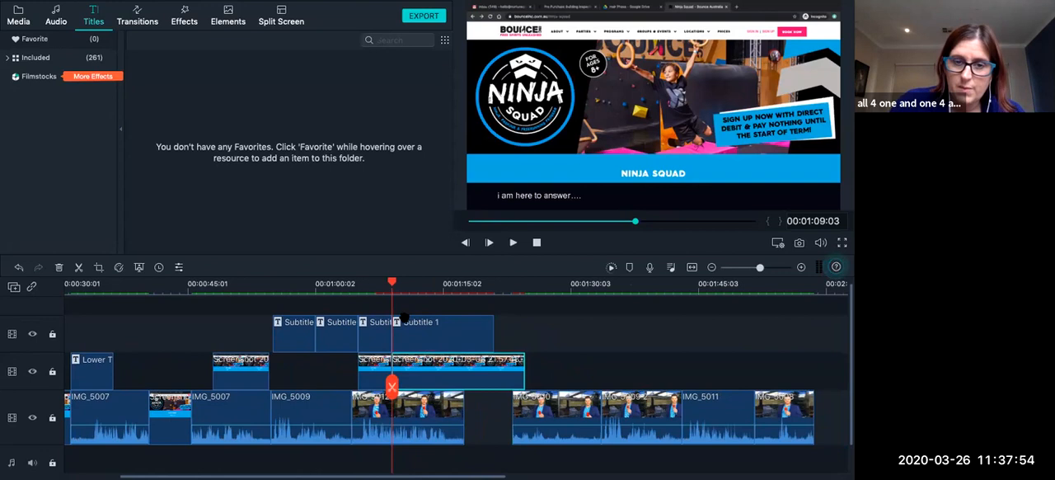
# Undo only the screenshot clip's split at about 00:01:09 and select the second half of the split subtitle above it.
pyautogui.scroll(-2, 392, 386)
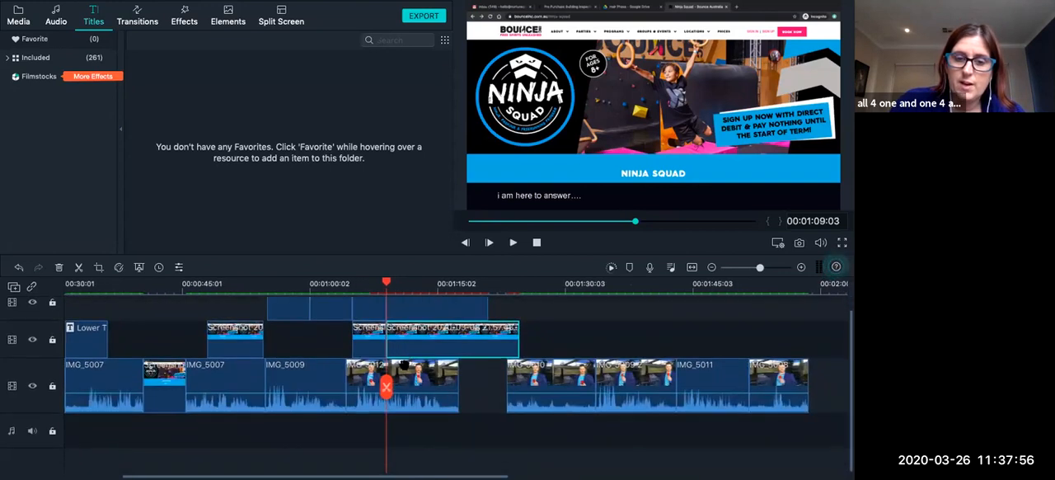
pyautogui.click(386, 387)
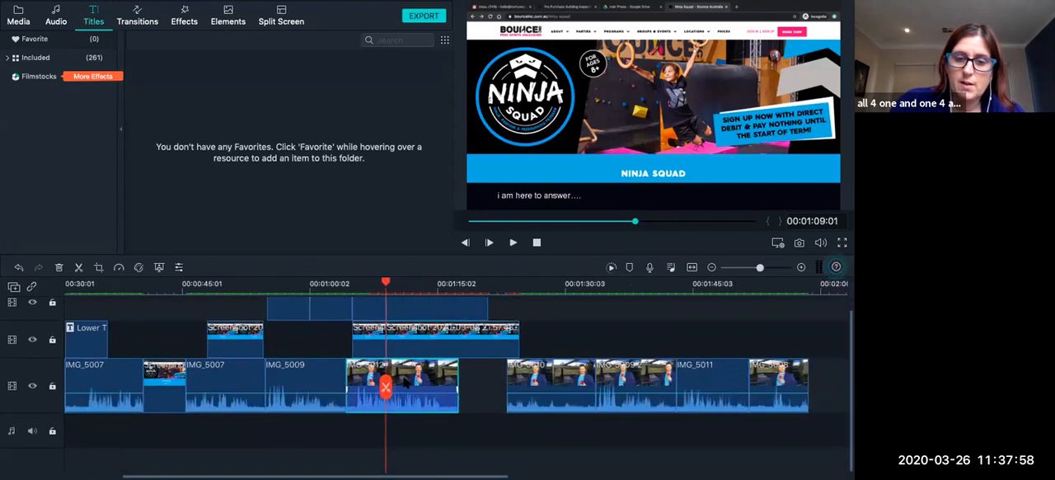
pyautogui.click(386, 386)
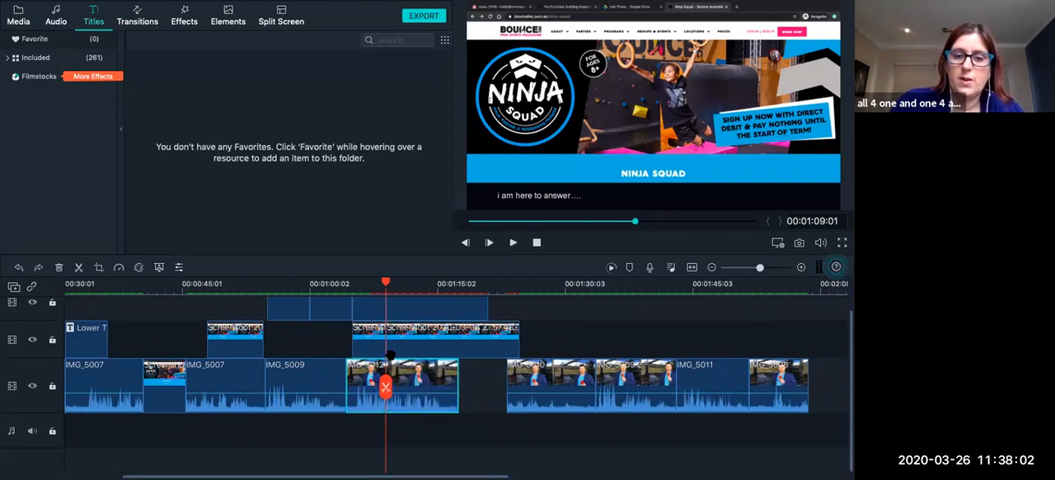
pyautogui.click(412, 308)
pyautogui.scroll(1, 414, 307)
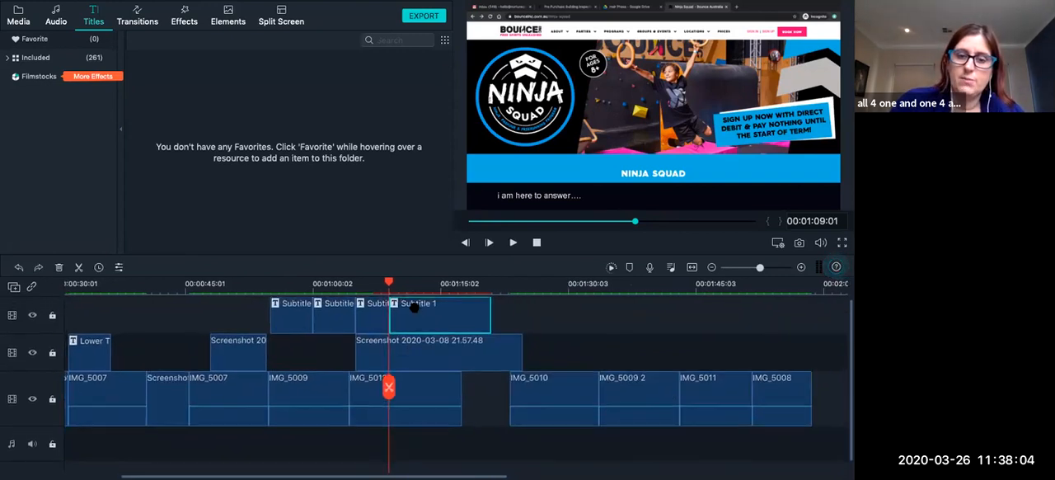
# Play the timeline from about 00:01:09 to 00:01:10 and open the last Subtitle 1 clip for text editing.
pyautogui.click(379, 293)
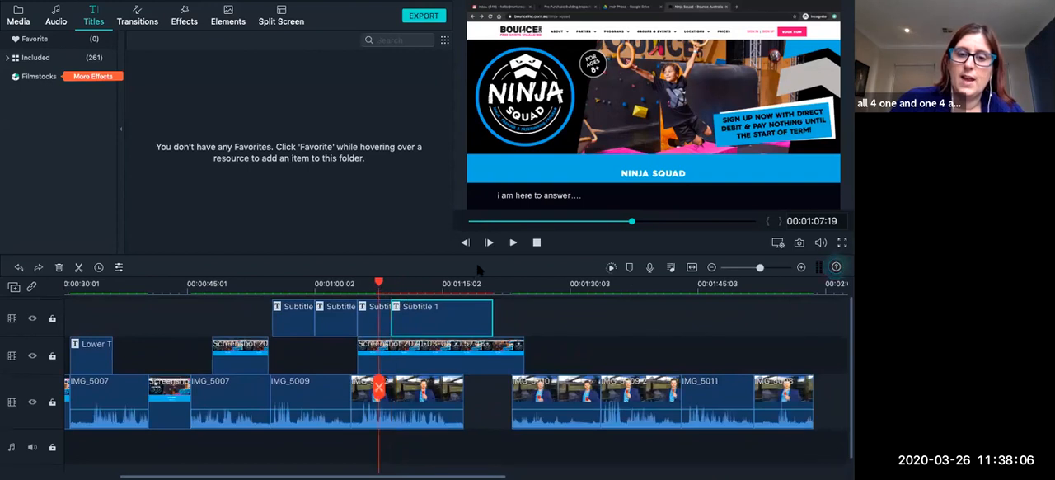
pyautogui.doubleClick(456, 315)
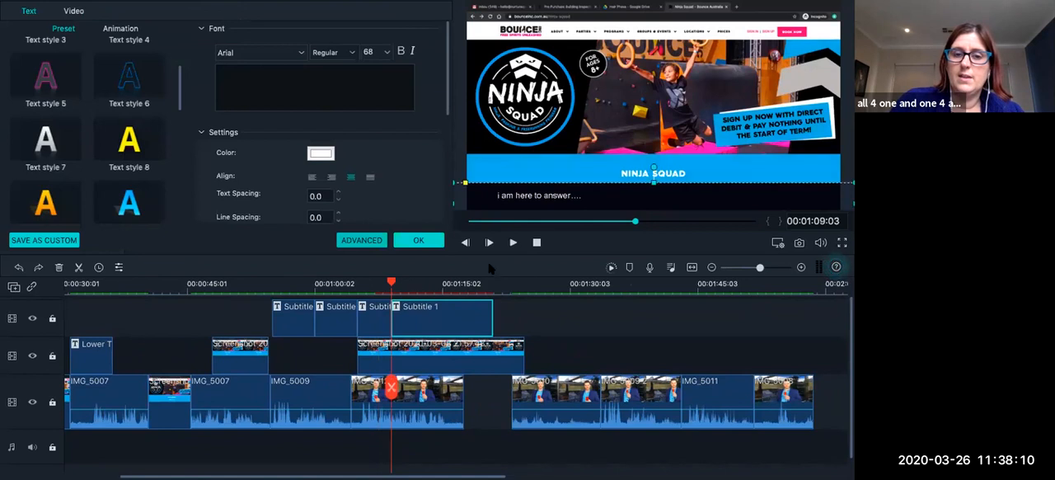
pyautogui.click(512, 242)
pyautogui.click(513, 242)
pyautogui.click(409, 242)
pyautogui.doubleClick(422, 330)
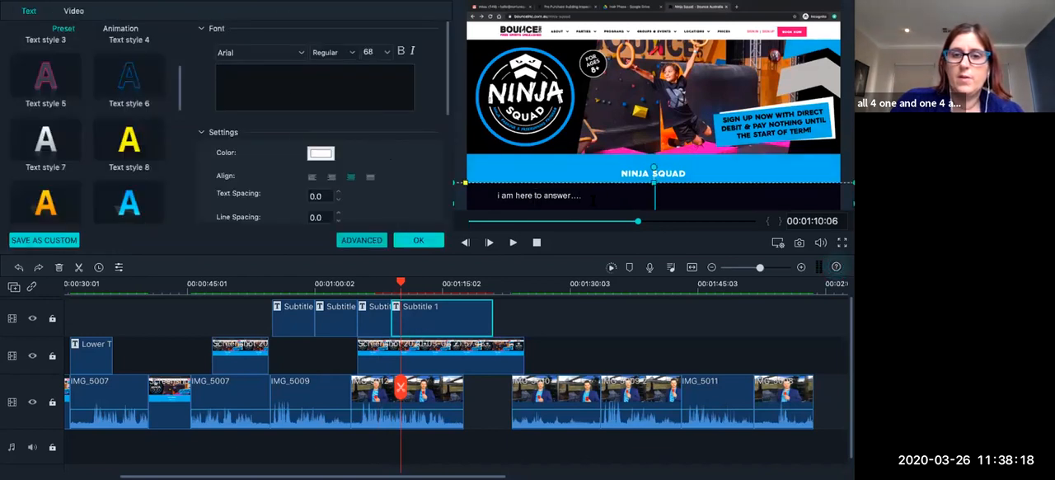
pyautogui.doubleClick(554, 195)
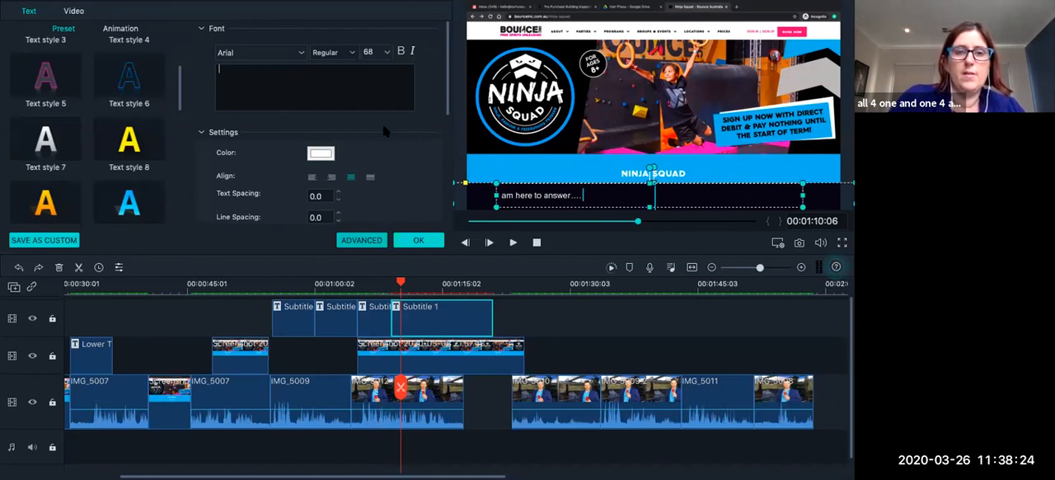
pyautogui.write('O')
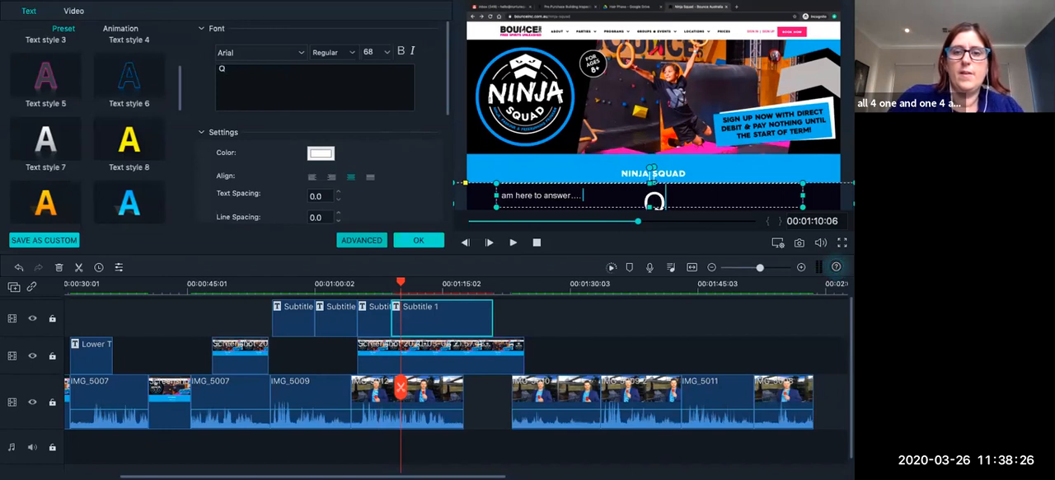
pyautogui.write('u')
pyautogui.press('BackSpace')
pyautogui.press('BackSpace')
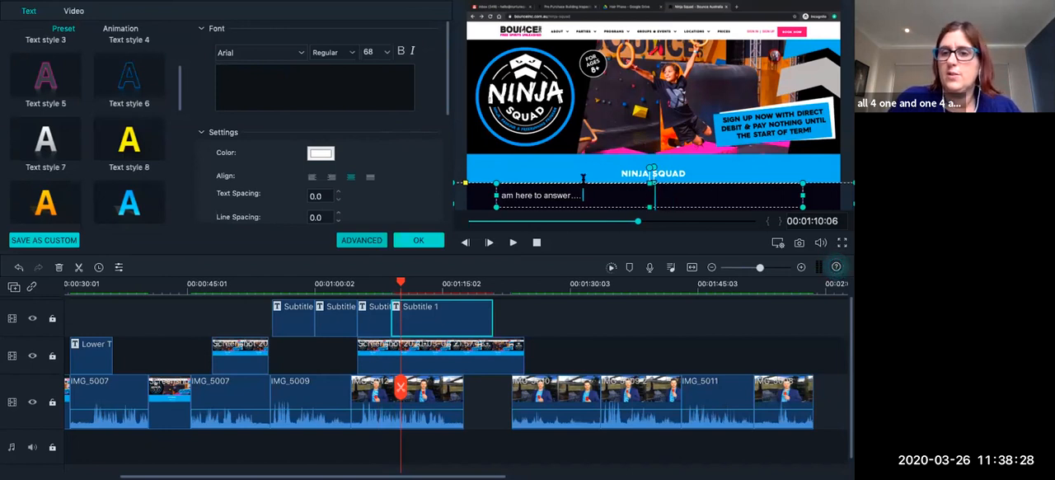
# Replace the "i am here to answer...." text in the last subtitle with "questions you have about your glaze" and apply it.
pyautogui.click(825, 166)
pyautogui.click(816, 194)
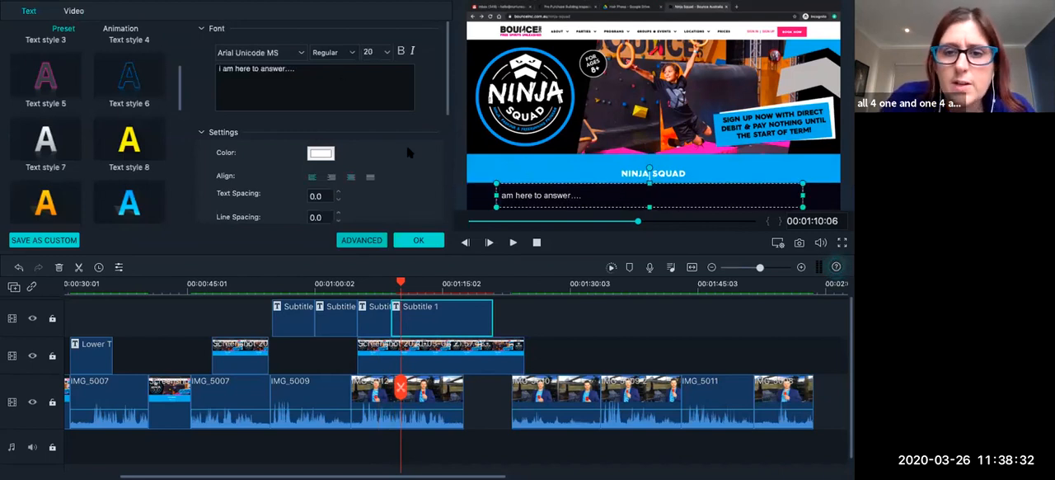
pyautogui.click(311, 75)
pyautogui.write('questio')
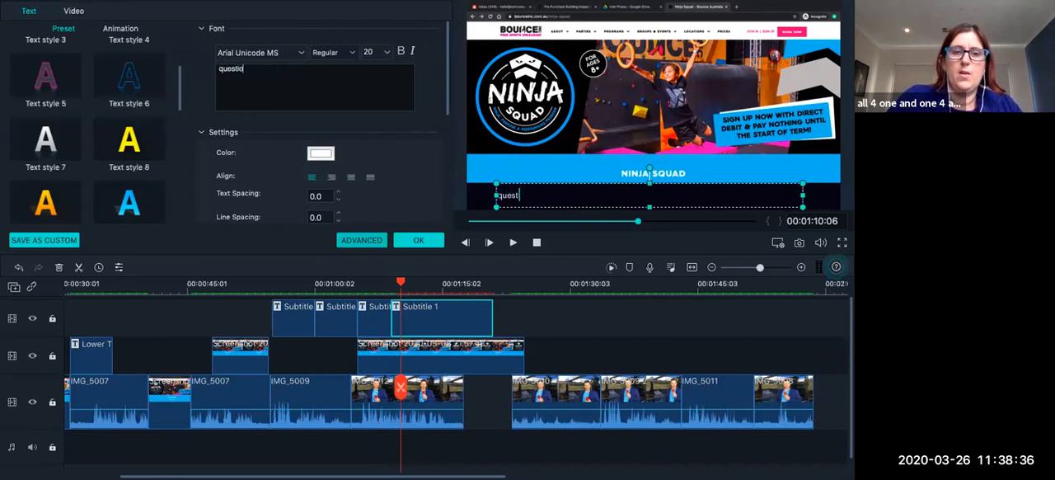
pyautogui.write('ns you have ')
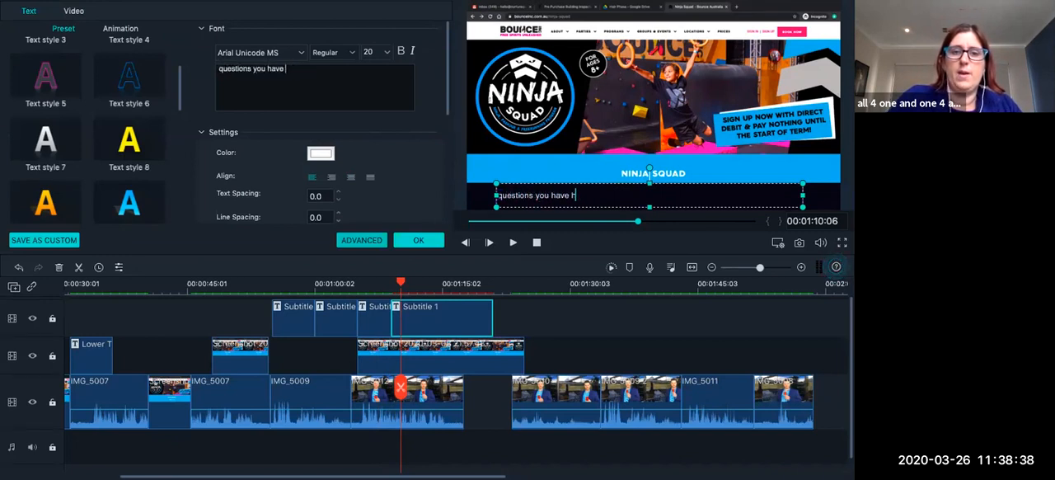
pyautogui.write('about your glaze')
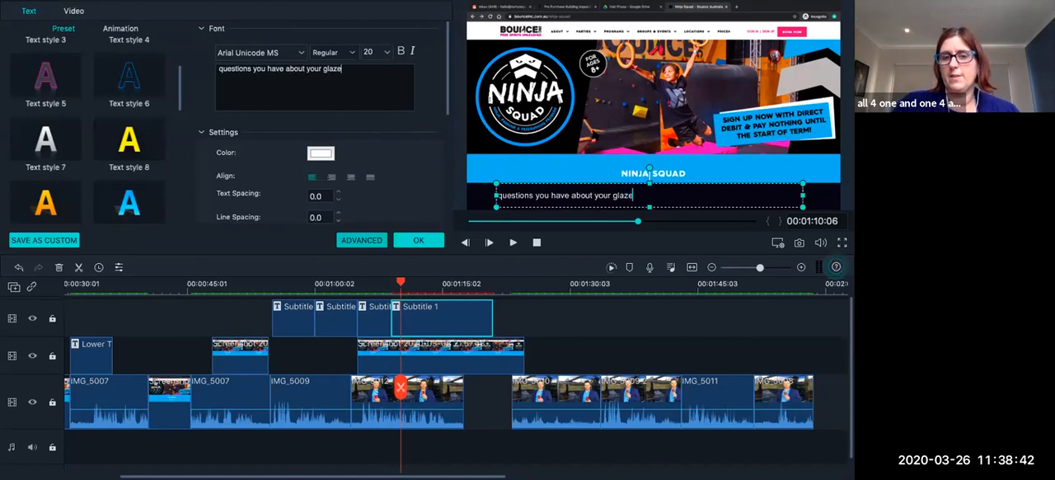
pyautogui.click(412, 244)
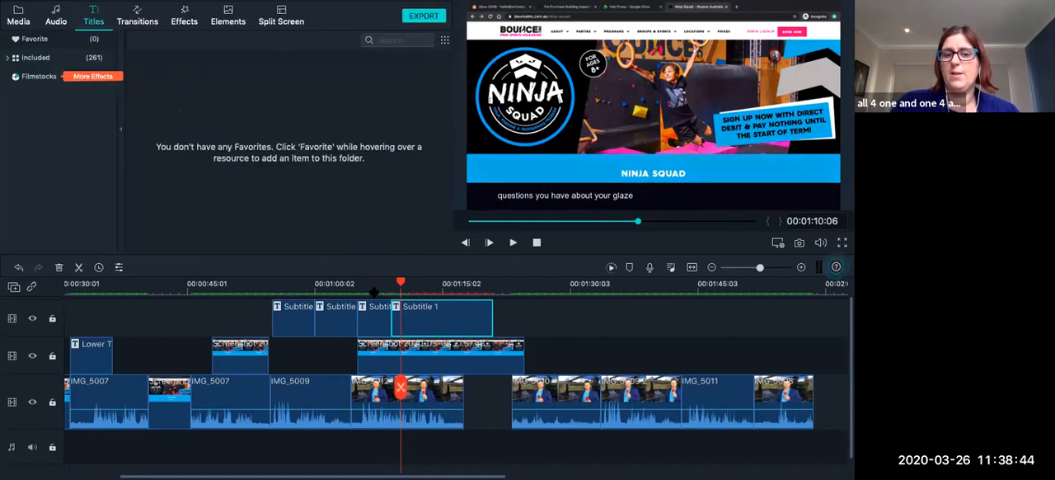
# Move the playhead to 00:01:14:20 and open the last Subtitle 1 clip in the advanced title editor.
pyautogui.click(374, 293)
pyautogui.click(418, 289)
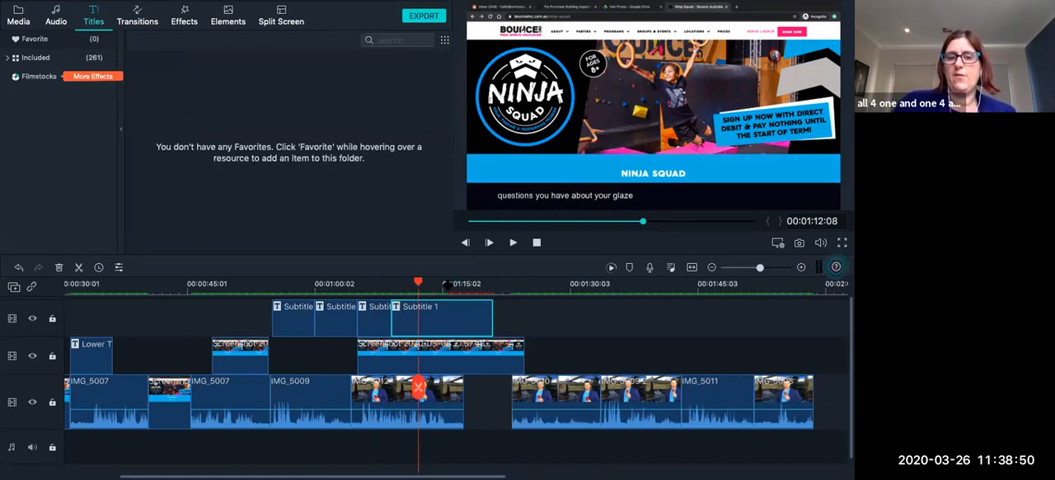
pyautogui.click(439, 289)
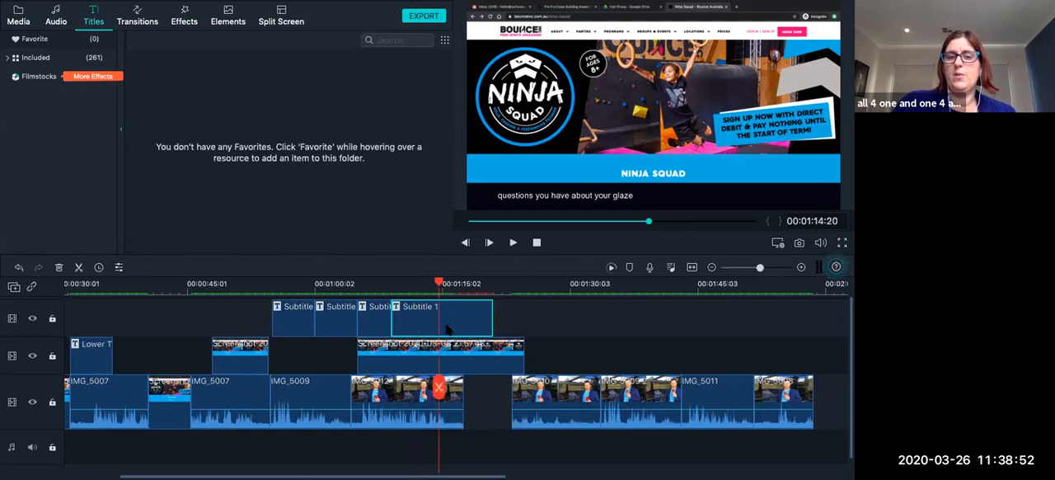
pyautogui.doubleClick(447, 329)
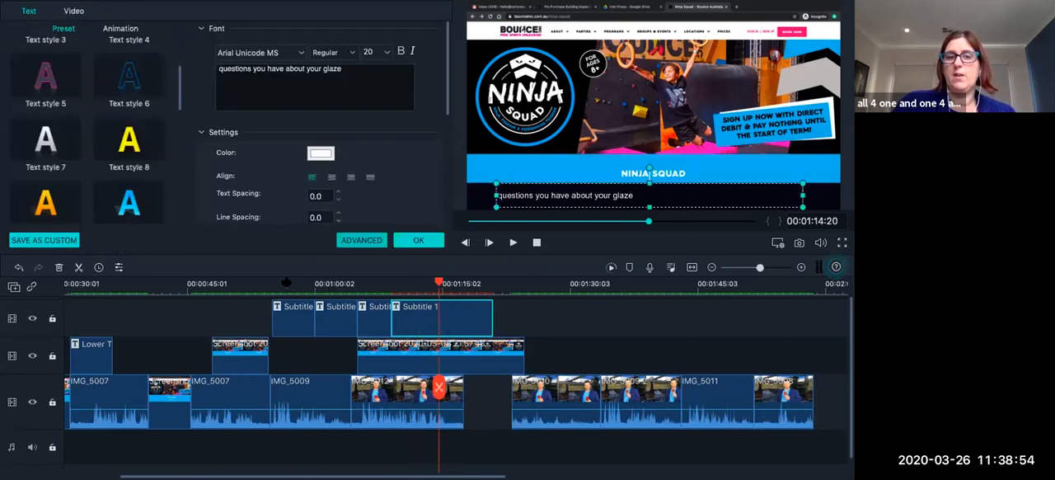
pyautogui.click(361, 240)
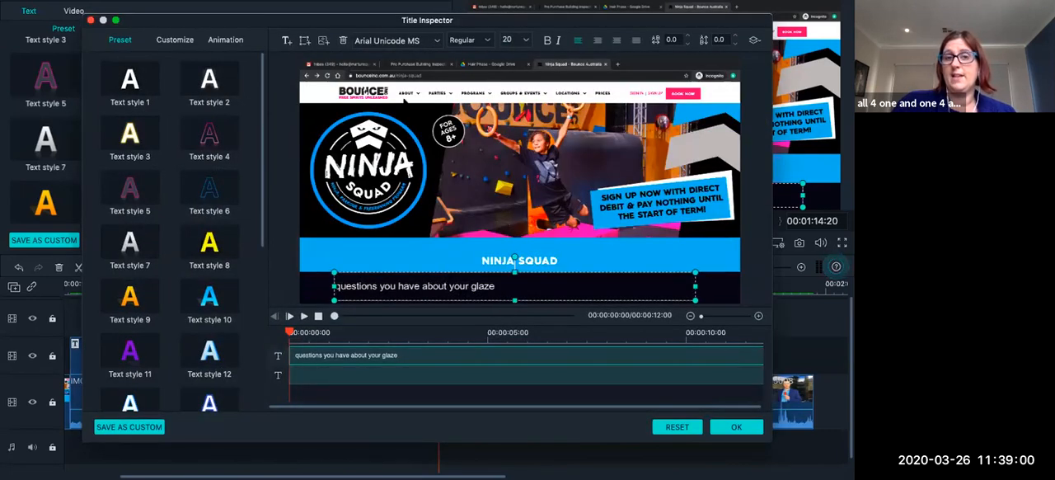
# Insert the image 1-love-quotes-amy-poehler4.jpg from the Q TNQ folder into the title.
pyautogui.click(325, 43)
pyautogui.click(413, 41)
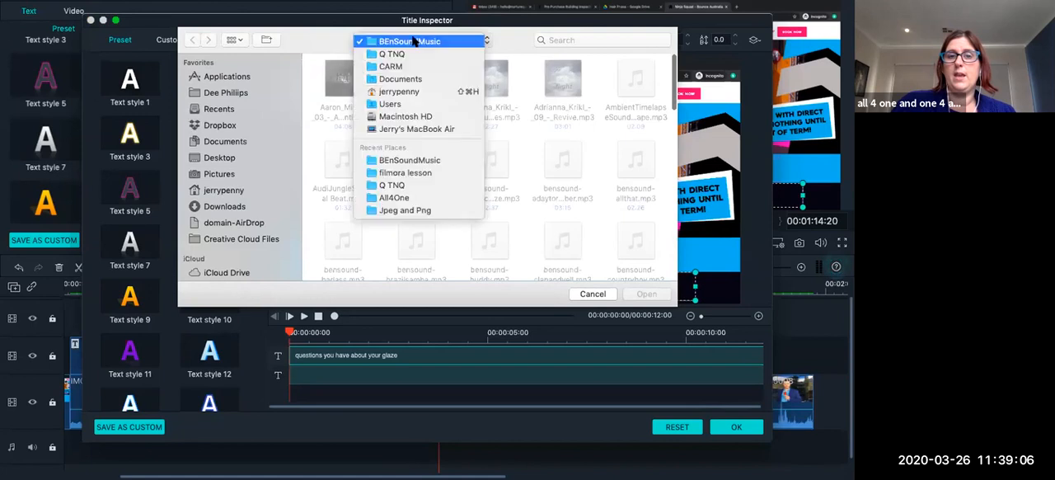
pyautogui.click(403, 53)
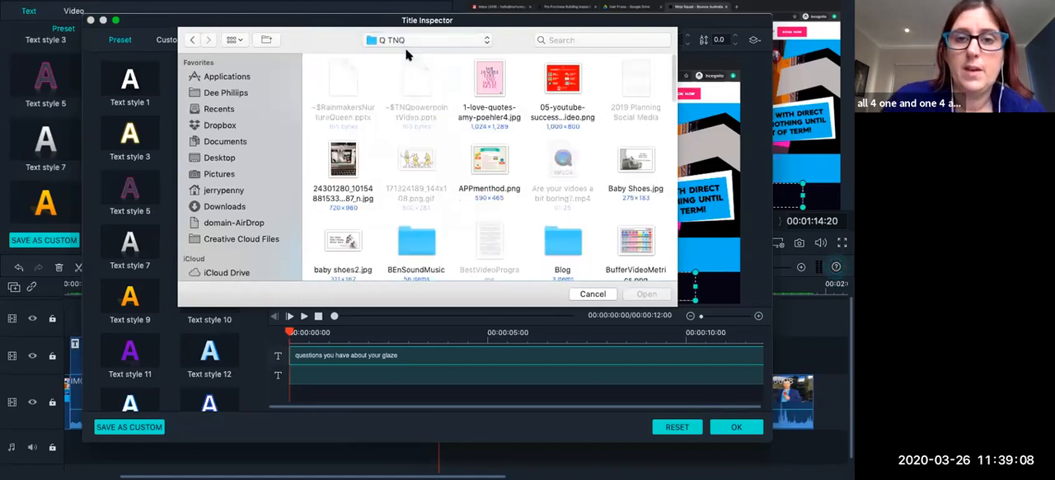
pyautogui.scroll(-5, 435, 191)
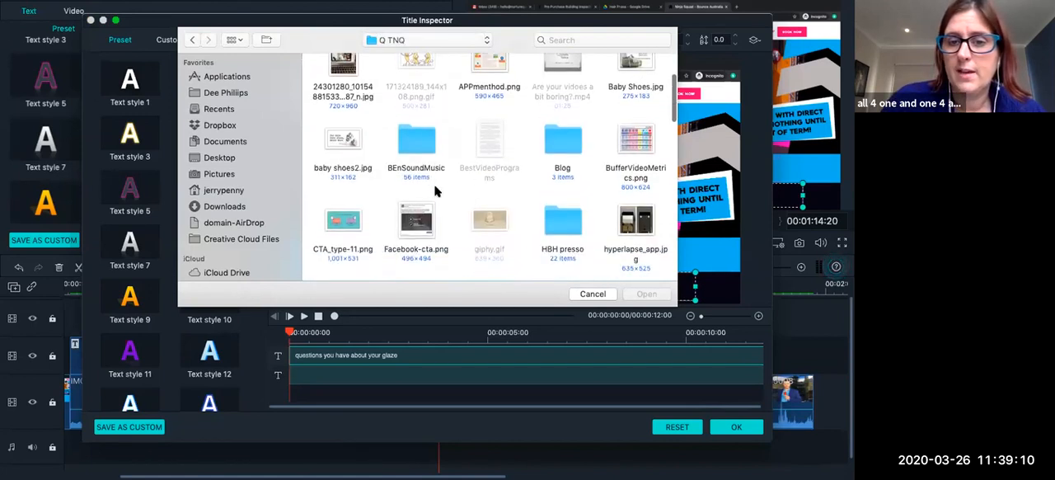
pyautogui.scroll(-12, 434, 187)
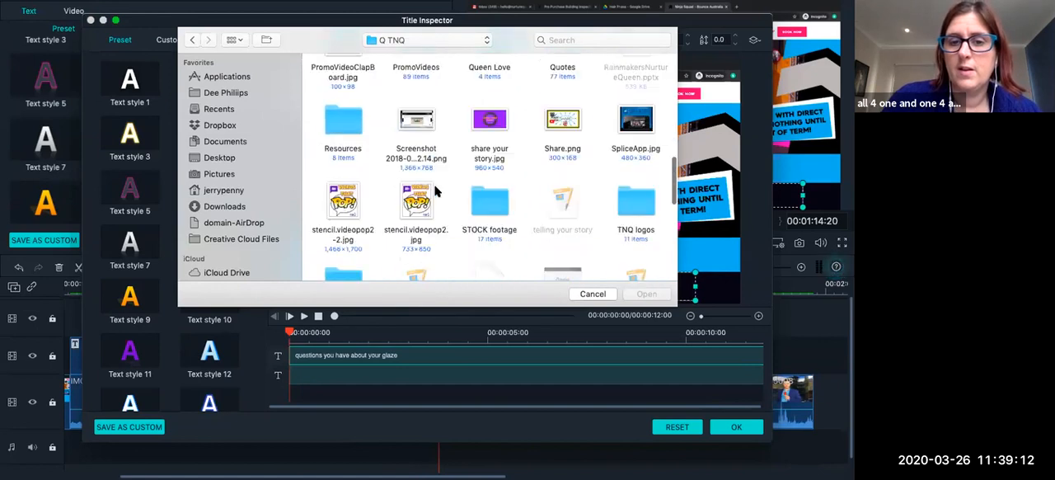
pyautogui.scroll(-10, 435, 191)
pyautogui.scroll(-3, 435, 191)
pyautogui.scroll(20, 436, 191)
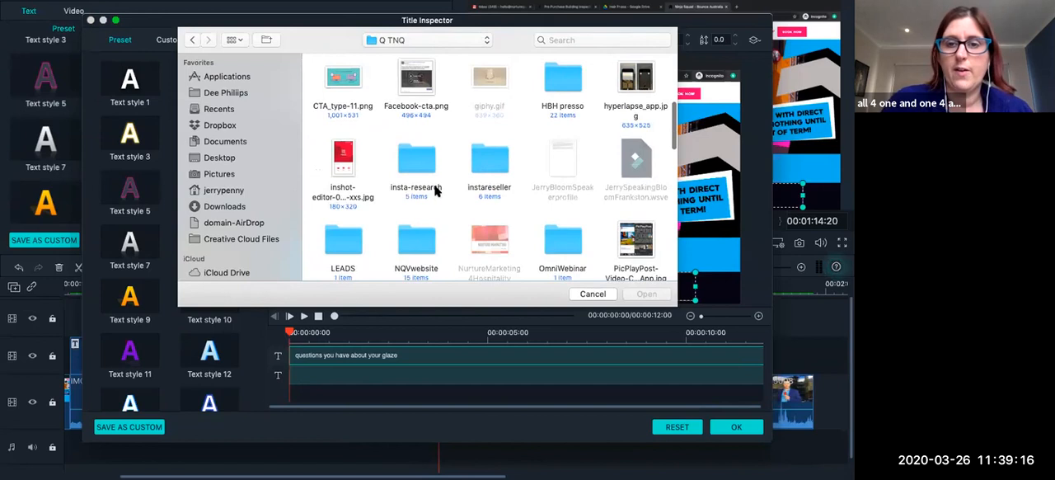
pyautogui.scroll(10, 435, 191)
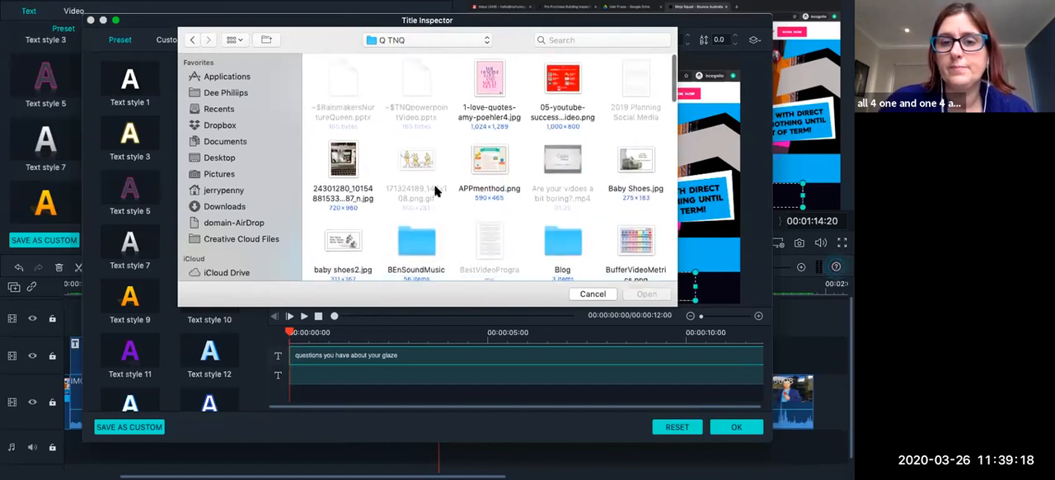
pyautogui.scroll(-2, 435, 191)
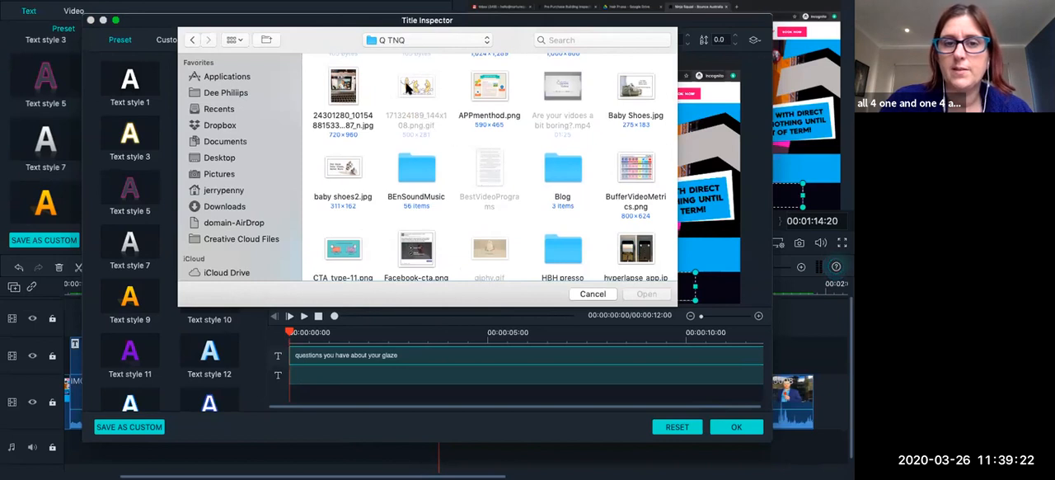
pyautogui.scroll(2, 367, 138)
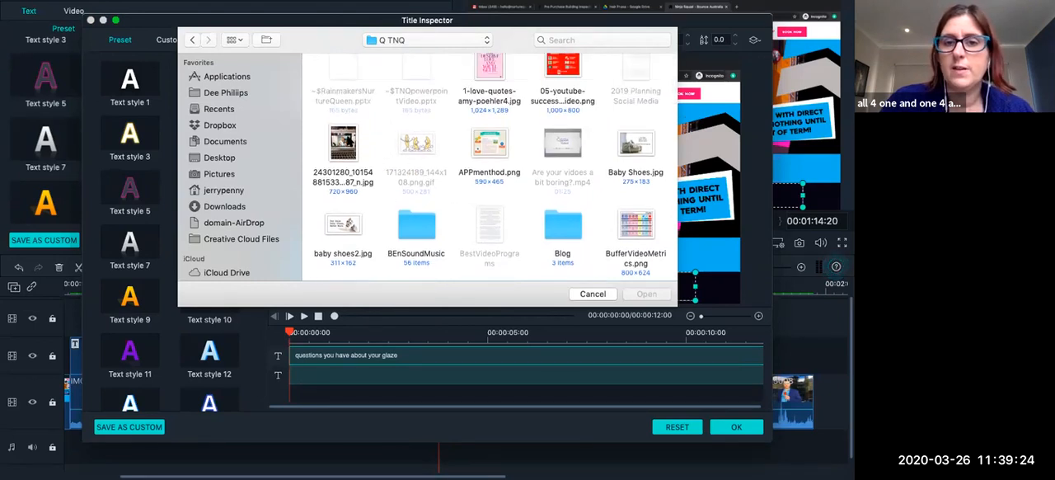
pyautogui.scroll(1, 426, 141)
pyautogui.click(498, 92)
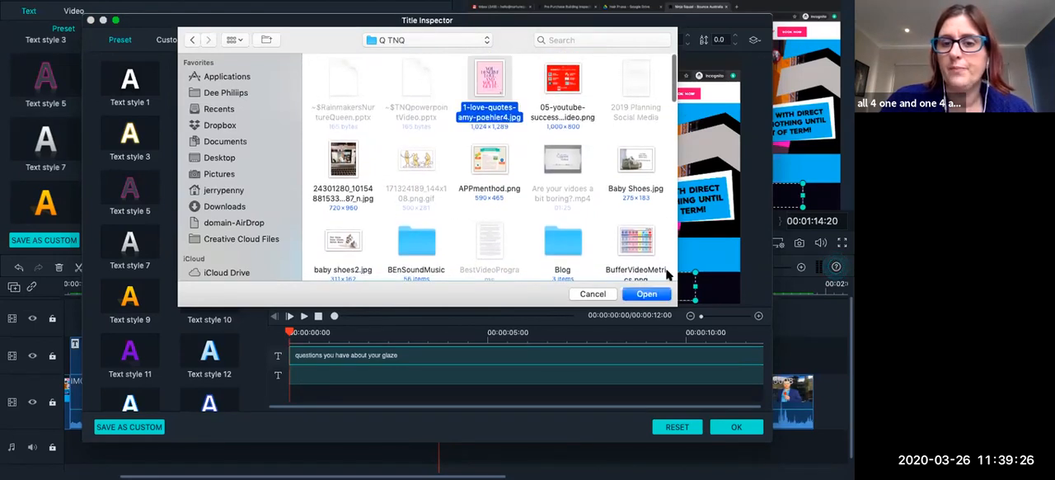
pyautogui.click(647, 295)
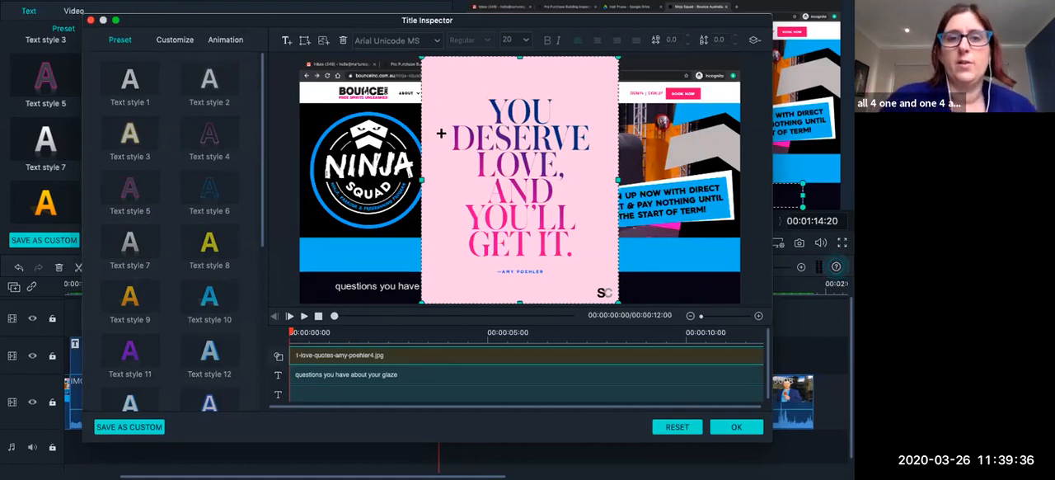
# Shrink the quote image into the frame's upper-right corner, start it about 3 seconds into the title, and apply the changes.
pyautogui.moveTo(422, 57); pyautogui.dragTo(693, 108)
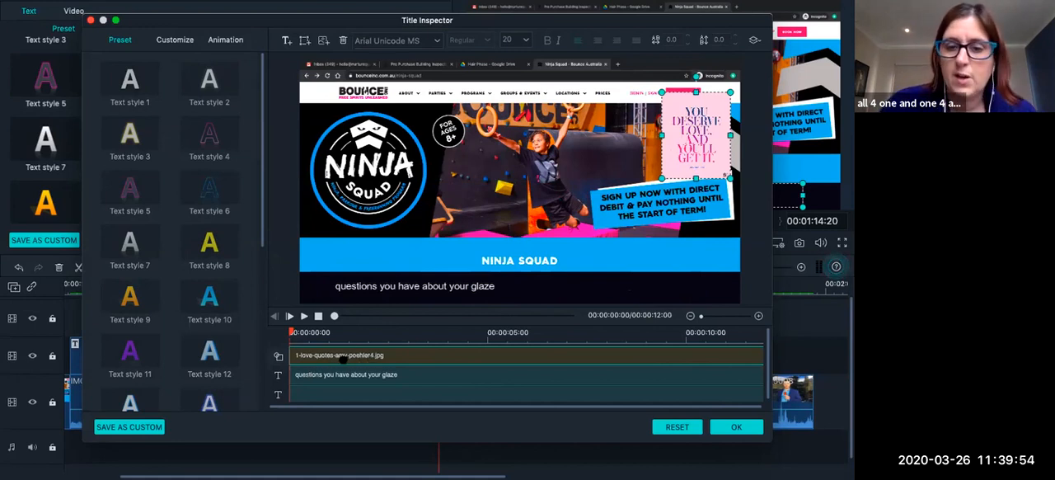
pyautogui.moveTo(291, 353); pyautogui.dragTo(424, 353)
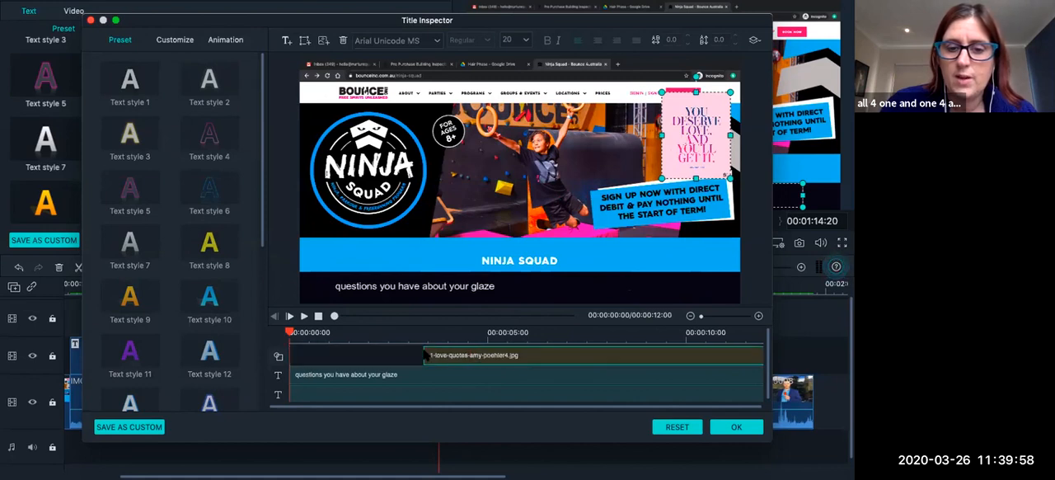
pyautogui.click(377, 333)
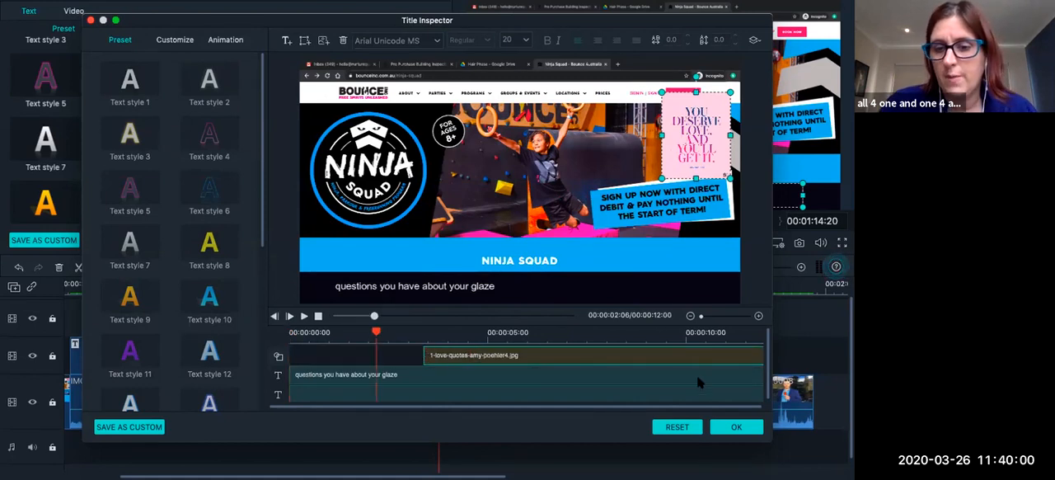
pyautogui.click(736, 426)
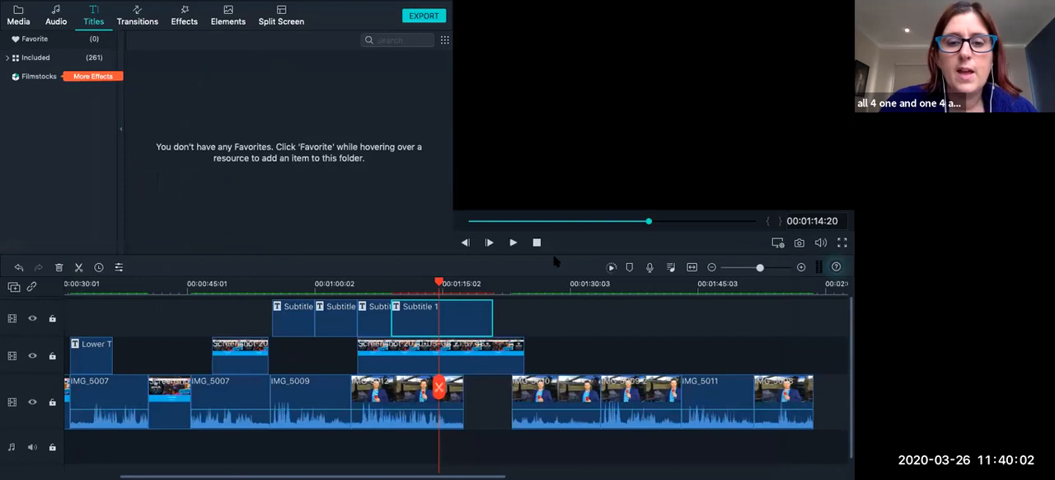
# Play the timeline from just before the last subtitle to check when the quote image appears.
pyautogui.click(388, 285)
pyautogui.click(513, 242)
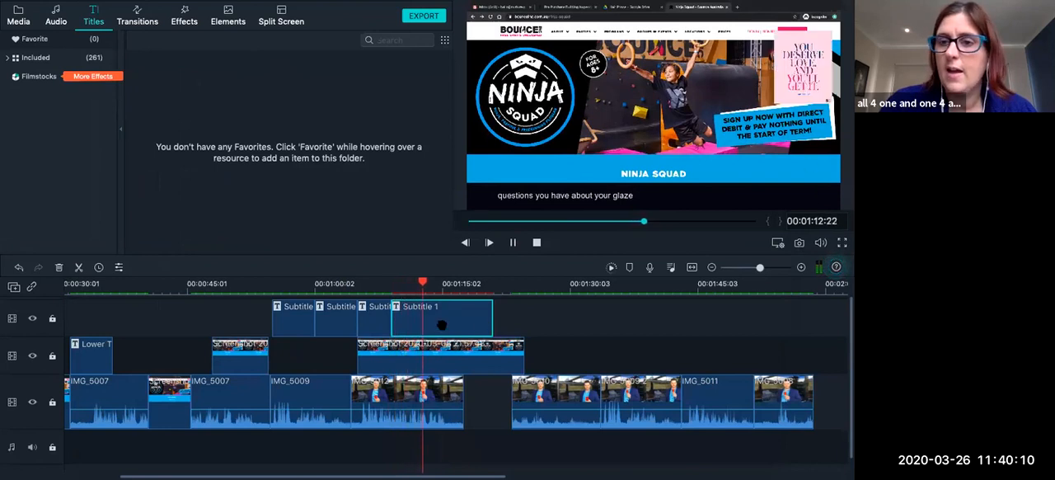
pyautogui.click(512, 242)
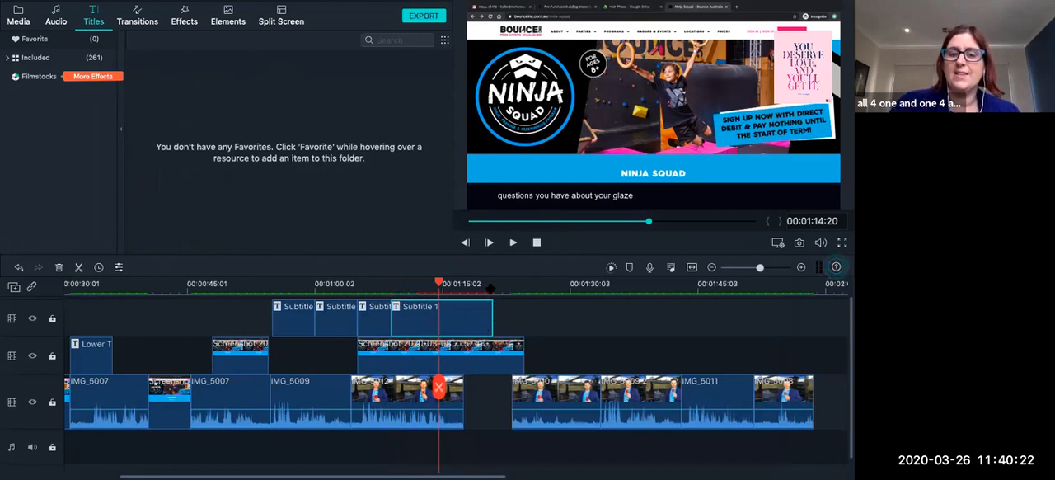
# Paste two copies of the last Subtitle 1 clip back to back from its end at 00:01:21:00.
pyautogui.click(490, 289)
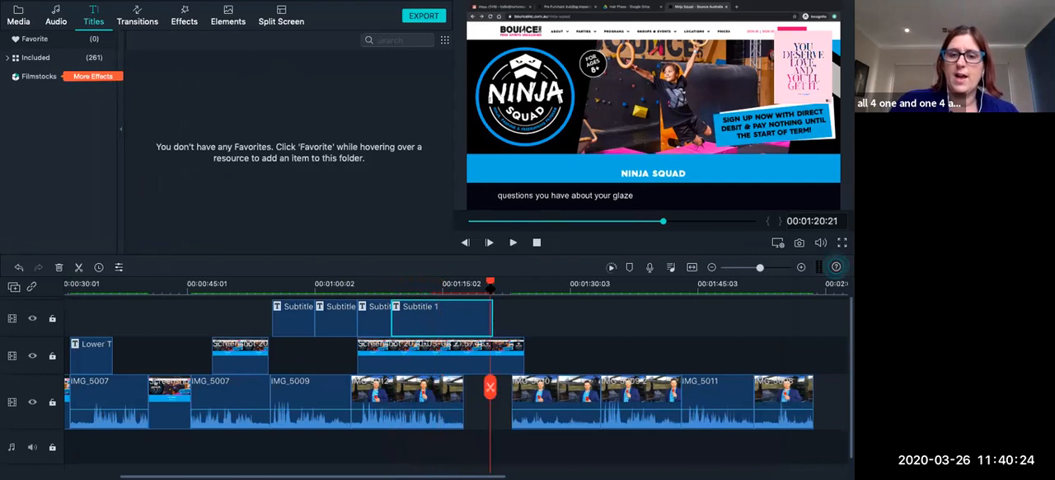
pyautogui.moveTo(493, 286); pyautogui.dragTo(498, 286)
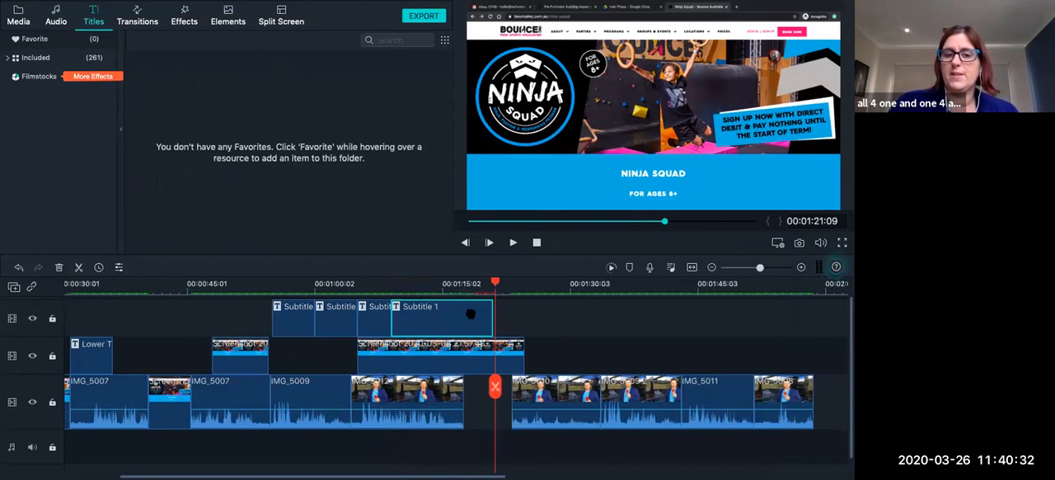
pyautogui.click(449, 282)
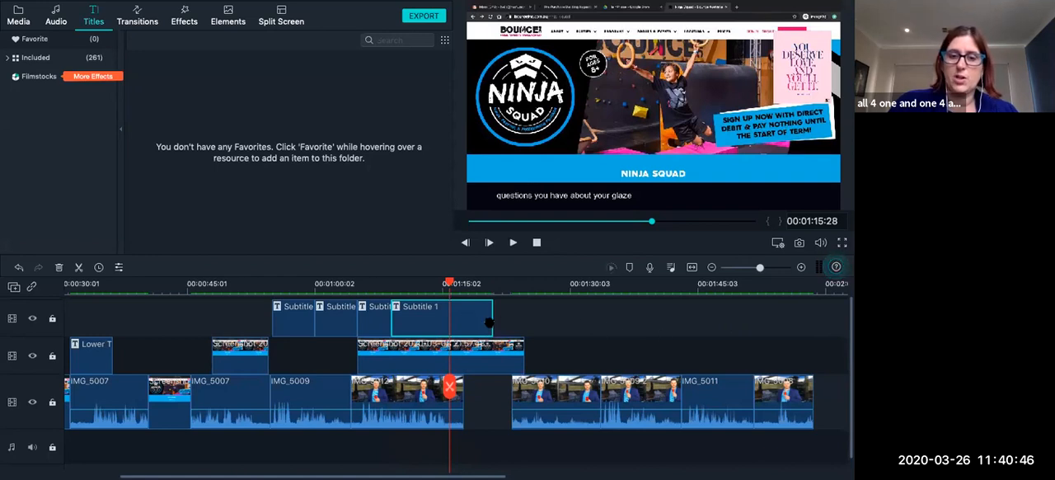
pyautogui.click(492, 281)
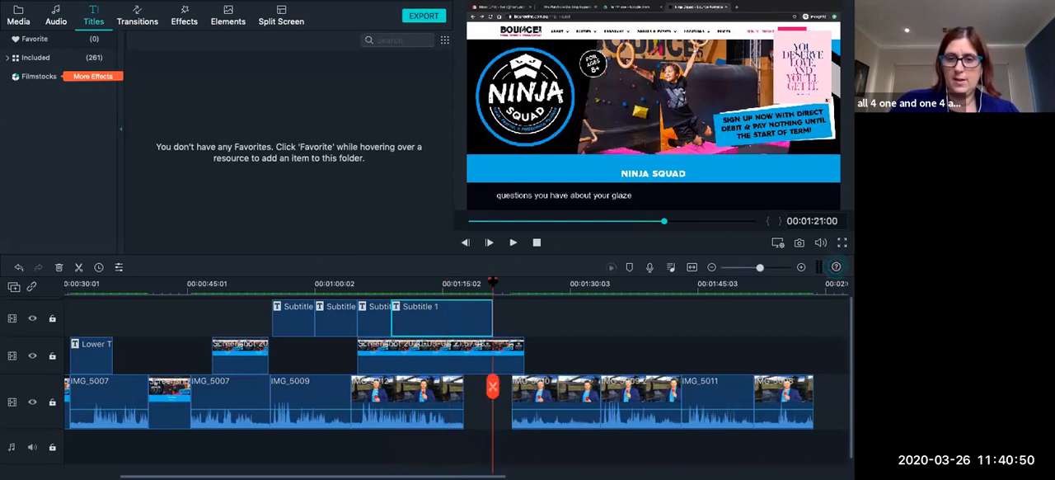
pyautogui.hotkey('ctrl', 'v')
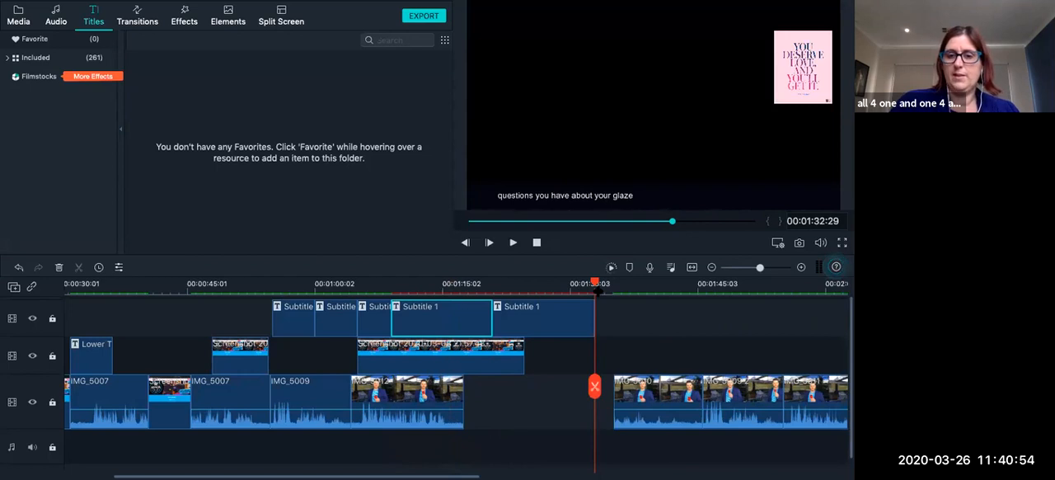
pyautogui.hotkey('ctrl', 'v')
# Close the gap after IMG_5012 by moving IMG_5010, IMG_5009 2, IMG_5011 and IMG_5008 back so they follow in sequence.
pyautogui.click(762, 394)
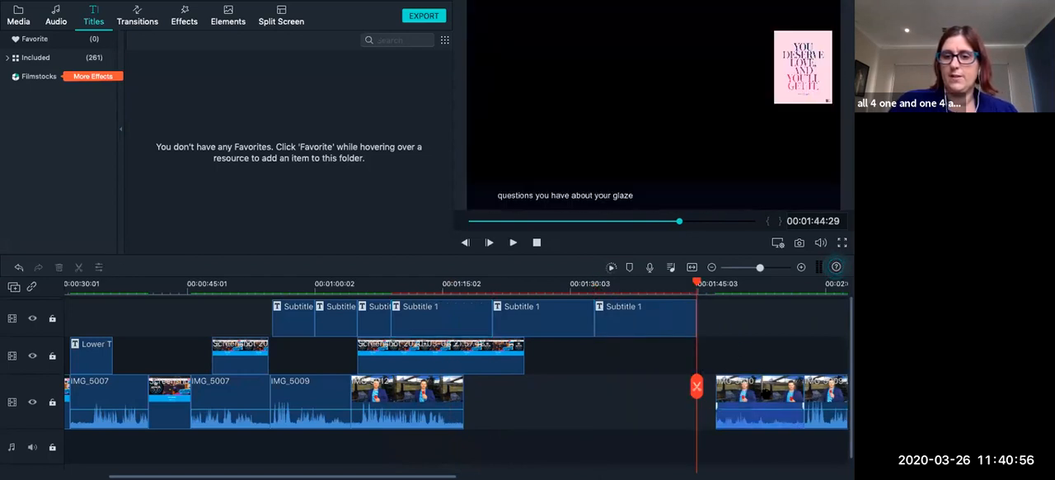
pyautogui.moveTo(753, 394); pyautogui.dragTo(506, 393)
pyautogui.moveTo(825, 390); pyautogui.dragTo(661, 393)
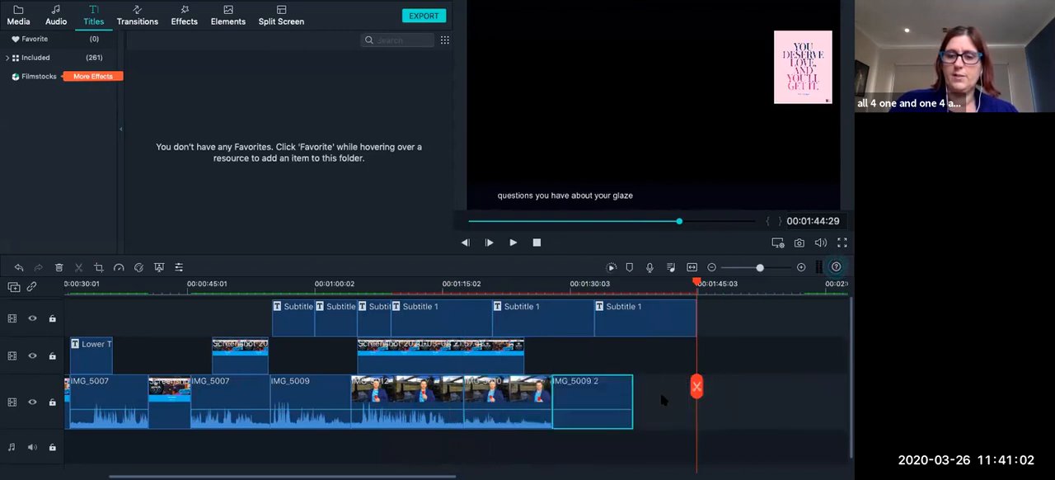
pyautogui.hscroll(5, 661, 392)
pyautogui.moveTo(779, 392); pyautogui.dragTo(527, 394)
pyautogui.hscroll(7, 526, 394)
pyautogui.moveTo(673, 397); pyautogui.dragTo(425, 395)
# Check the frames under the copied subtitles for the repeated quote image at several points along the timeline.
pyautogui.hscroll(-2, 428, 402)
pyautogui.hscroll(-8, 426, 400)
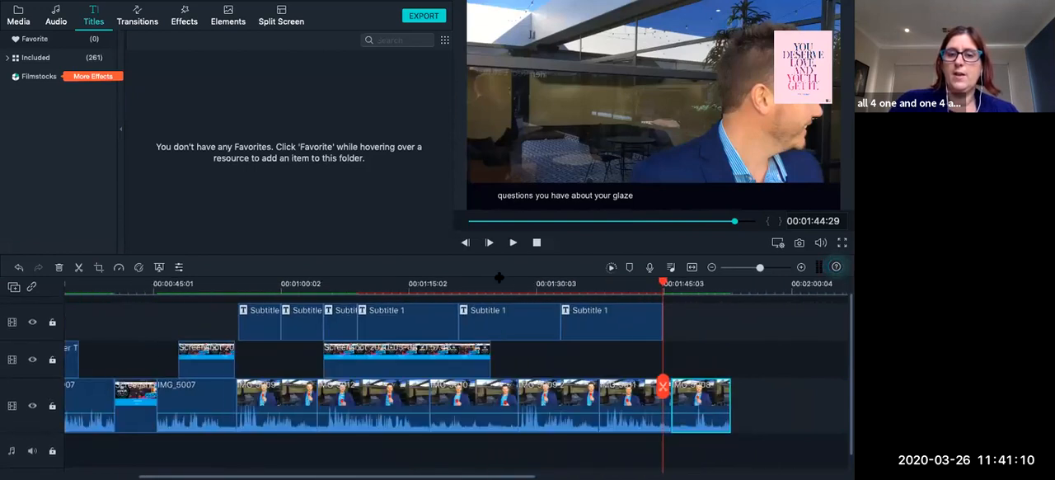
pyautogui.click(500, 283)
pyautogui.click(547, 283)
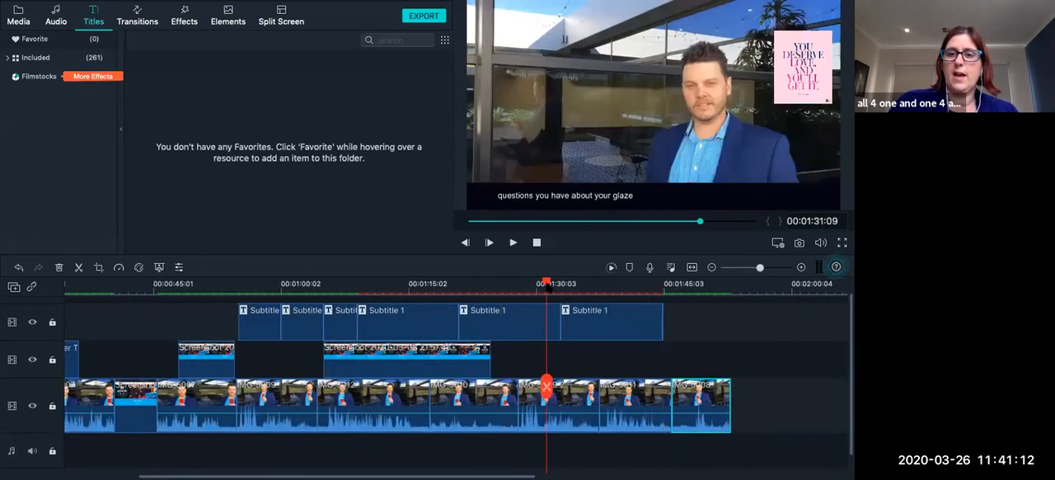
pyautogui.click(601, 281)
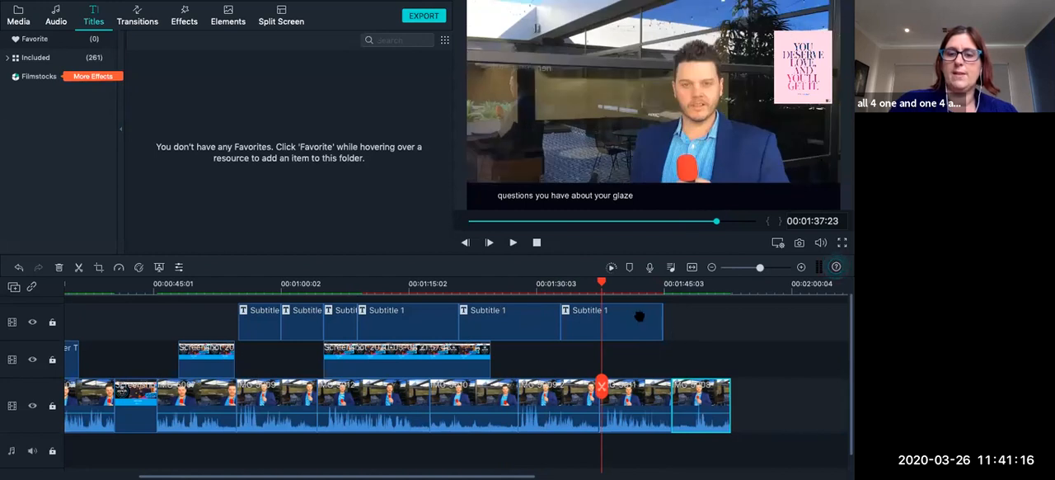
pyautogui.scroll(1, 640, 362)
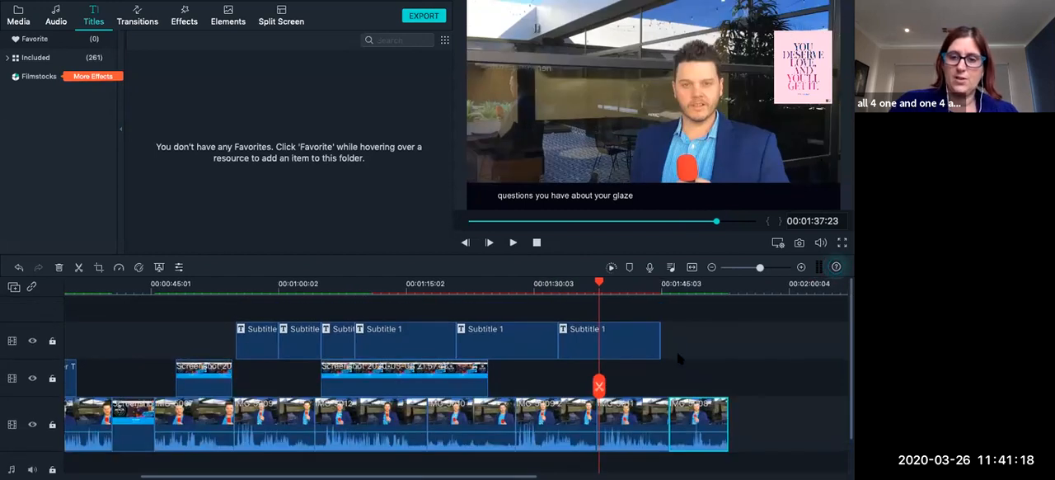
pyautogui.hscroll(-1, 680, 359)
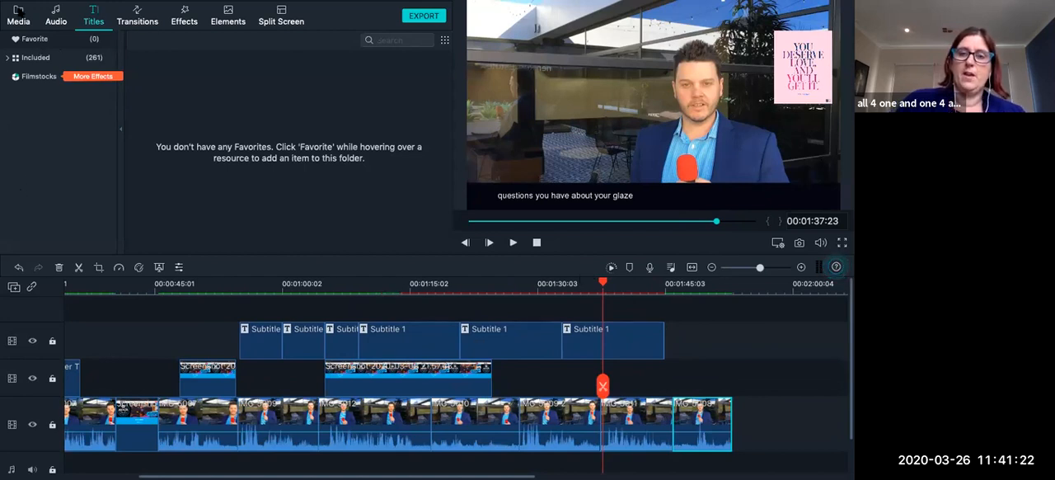
# Go to the project's media library and open the file selection for importing media files.
pyautogui.click(18, 16)
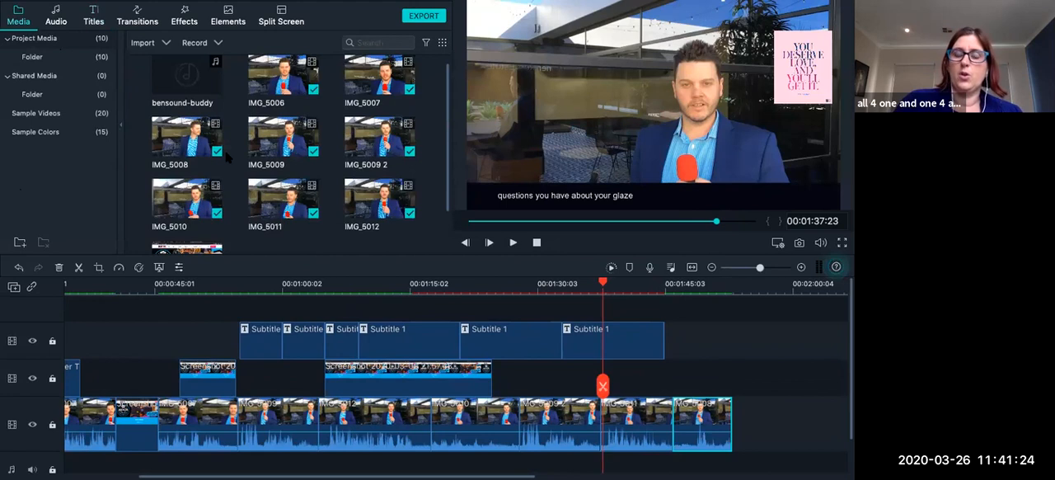
pyautogui.hscroll(-3, 247, 364)
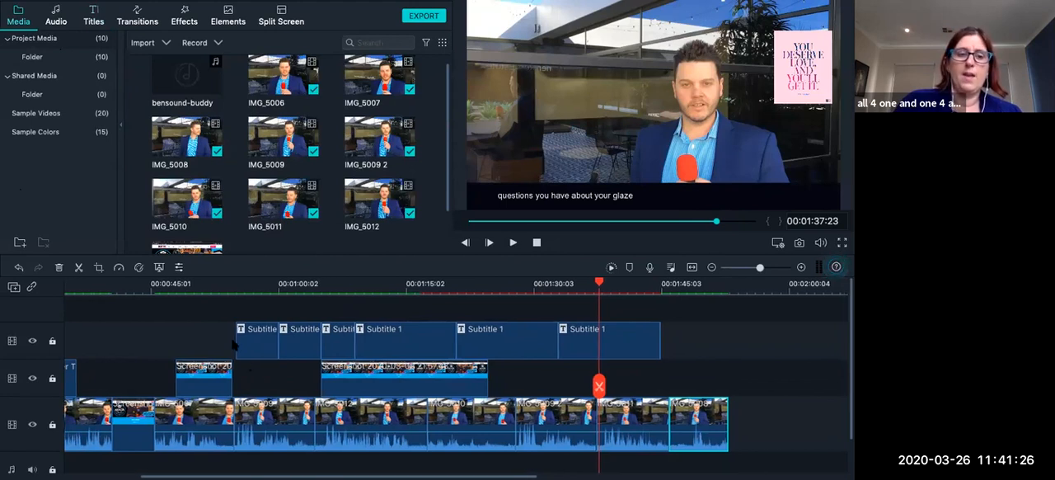
pyautogui.scroll(-2, 244, 105)
pyautogui.scroll(2, 245, 104)
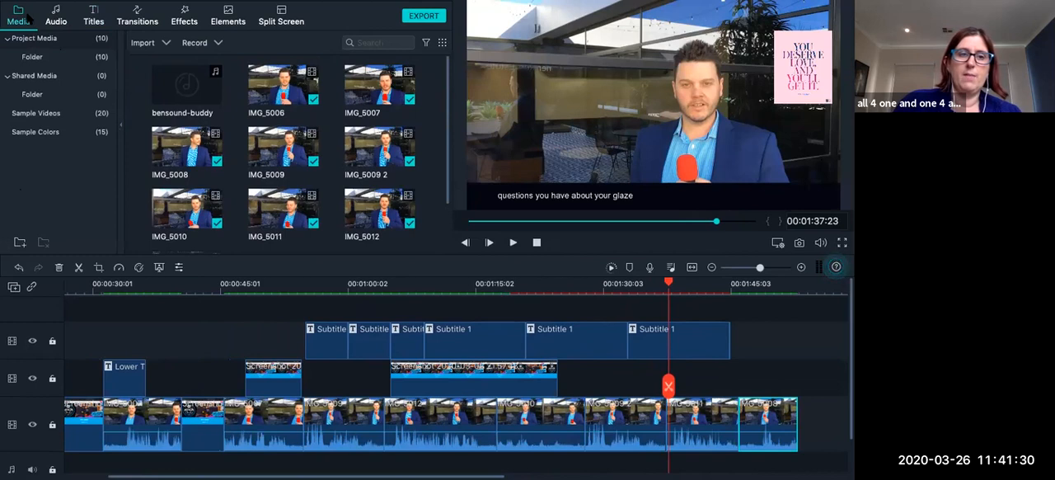
pyautogui.moveTo(96, 7)
pyautogui.click(155, 7)
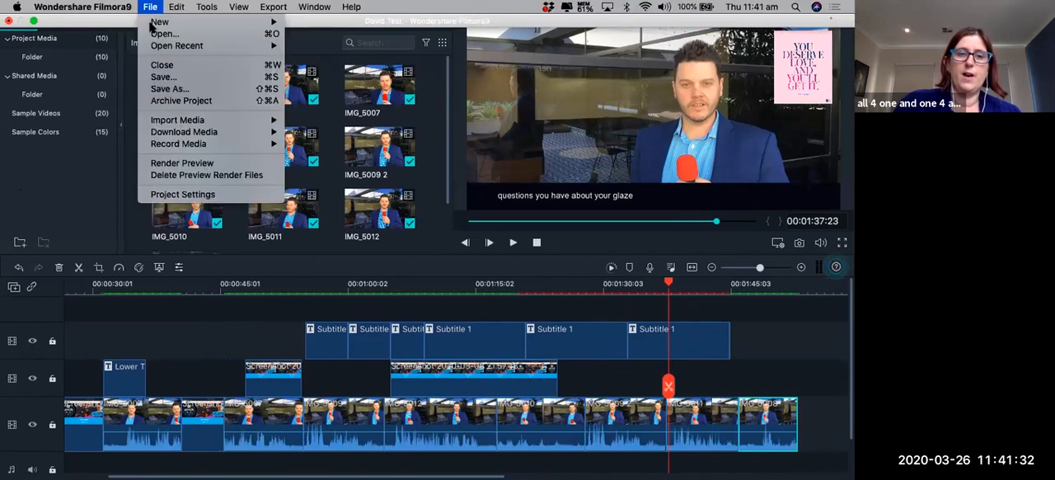
pyautogui.moveTo(223, 122)
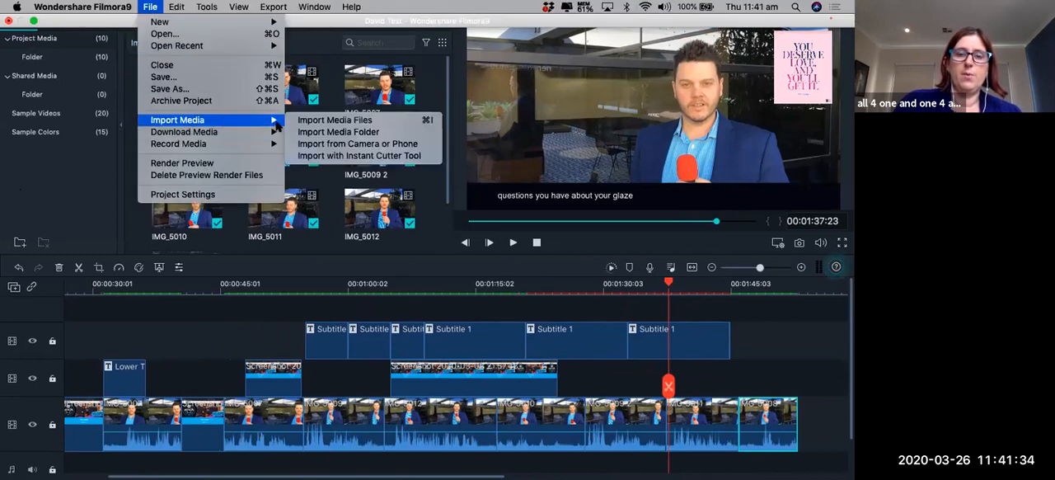
pyautogui.click(313, 121)
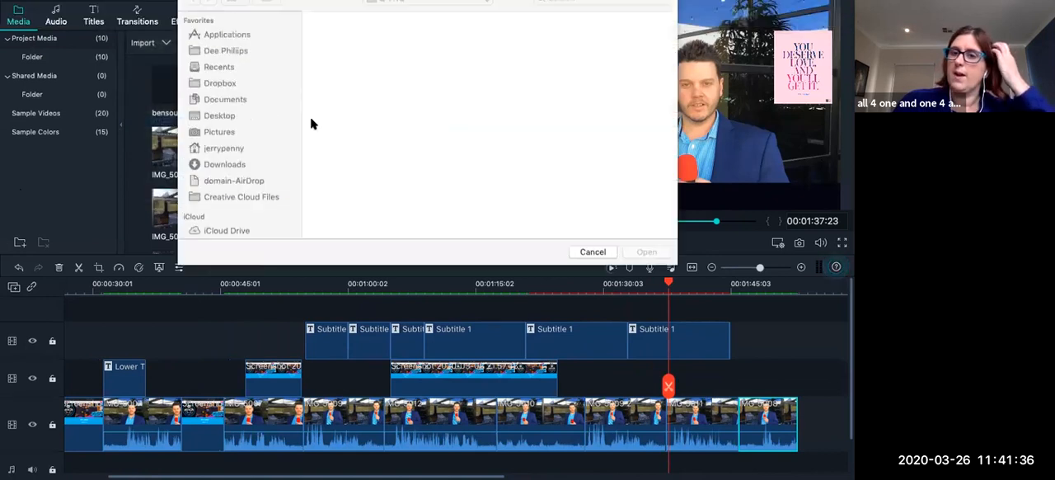
# Browse the Q TNQ folder to TNQ logos and open its Jpeg and Png subfolder.
pyautogui.scroll(-5, 468, 189)
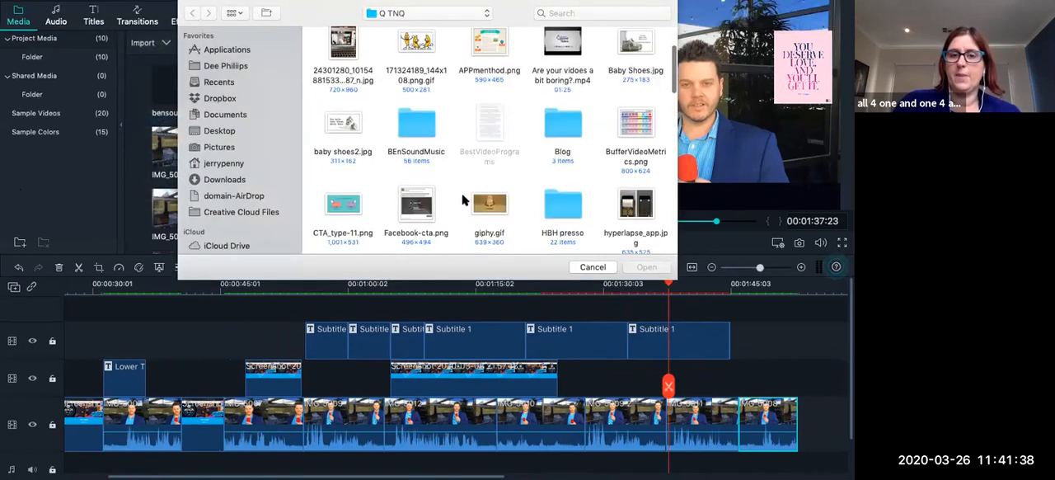
pyautogui.scroll(-6, 468, 180)
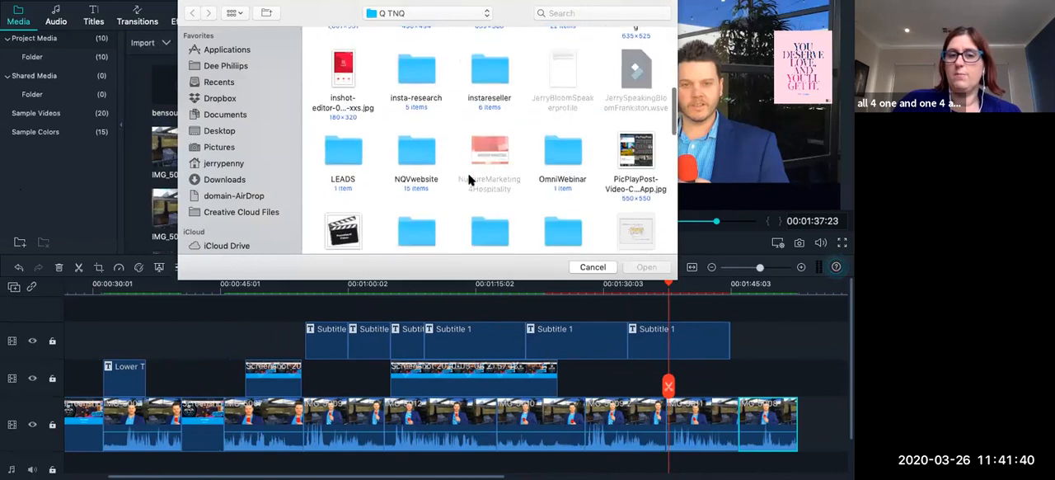
pyautogui.scroll(-3, 523, 153)
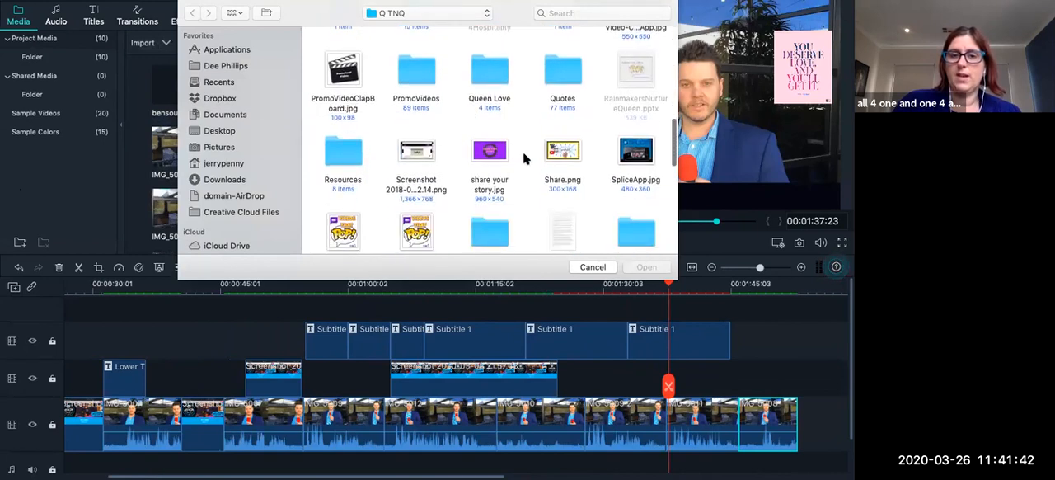
pyautogui.scroll(-2, 491, 173)
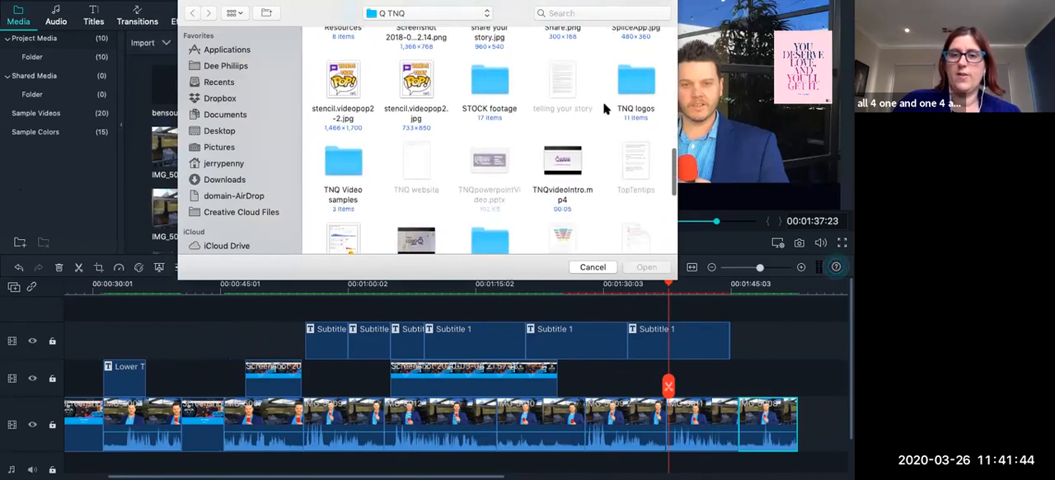
pyautogui.click(638, 89)
pyautogui.press('Return')
pyautogui.doubleClick(404, 46)
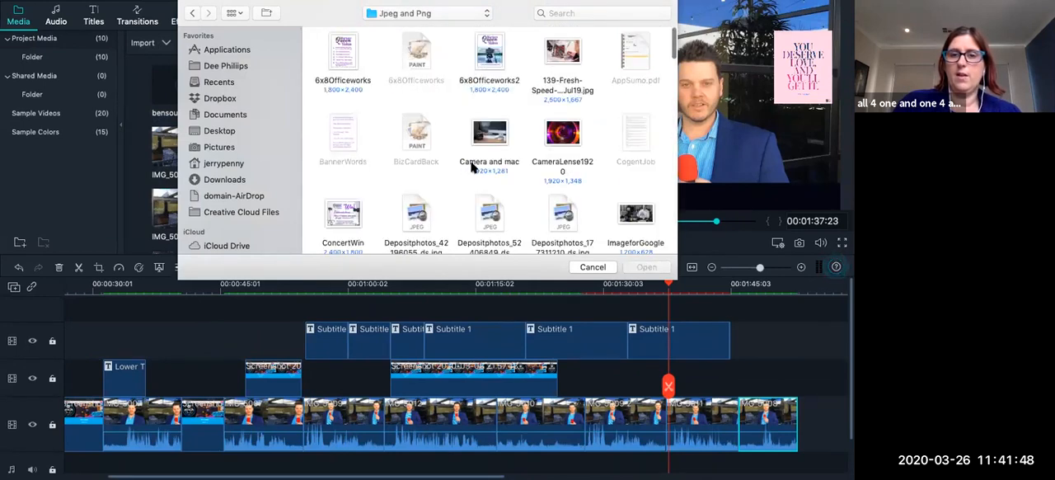
# Import the logo image N.png from the Jpeg and Png folder into the project media.
pyautogui.scroll(-2, 473, 173)
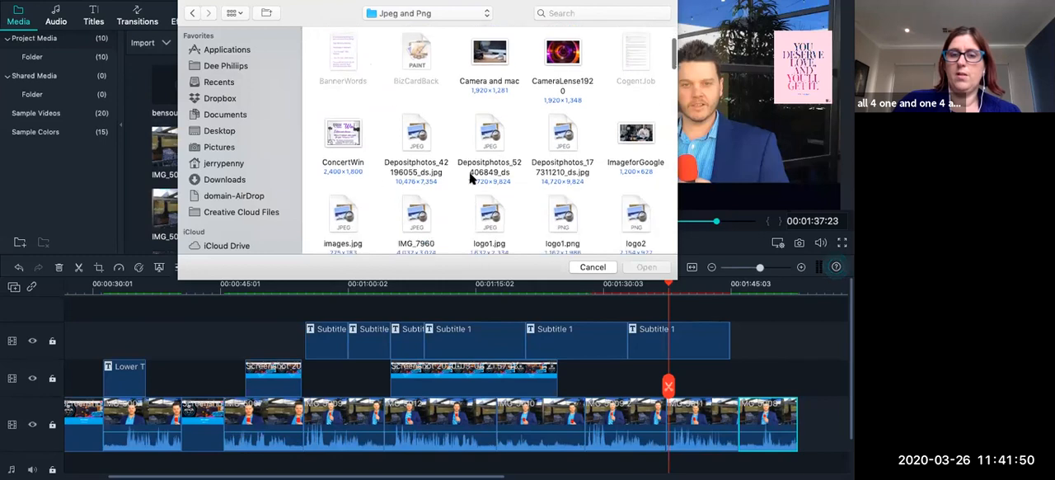
pyautogui.scroll(-4, 472, 177)
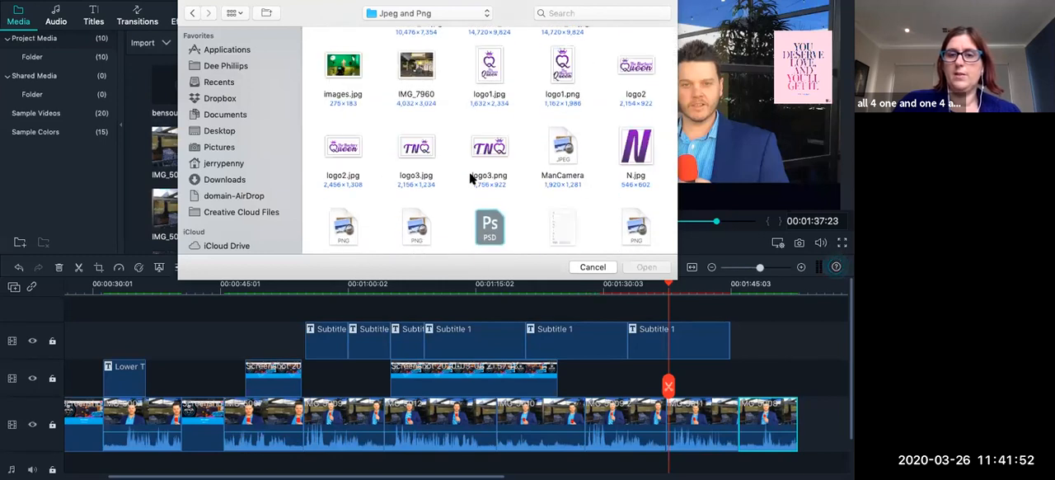
pyautogui.scroll(-2, 472, 177)
pyautogui.click(343, 149)
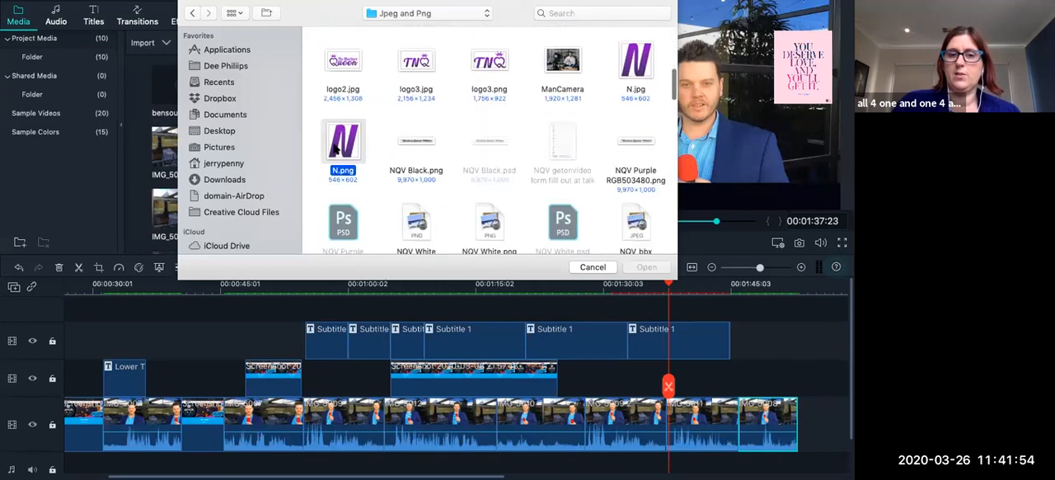
pyautogui.click(646, 267)
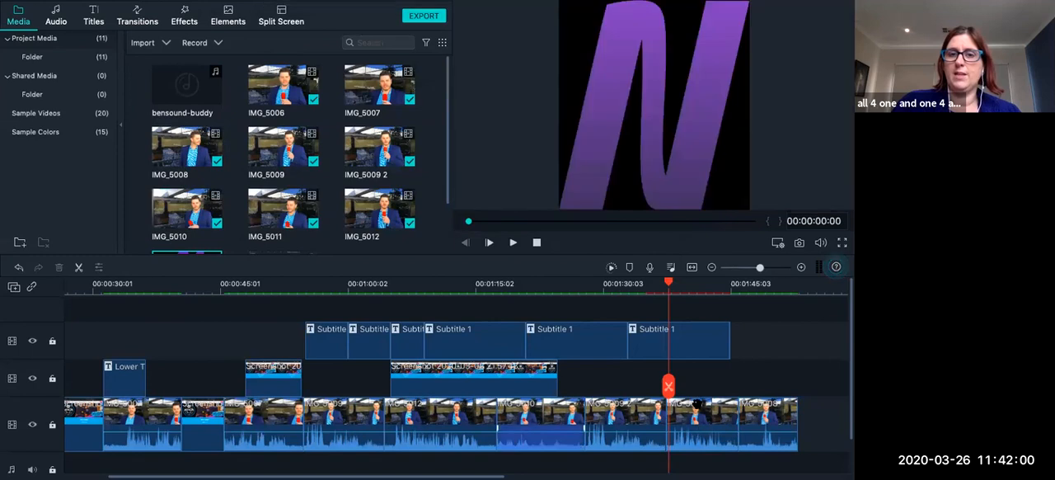
# Place the imported N logo on the empty track above the subtitles, starting at about 00:00:47.
pyautogui.scroll(-2, 281, 159)
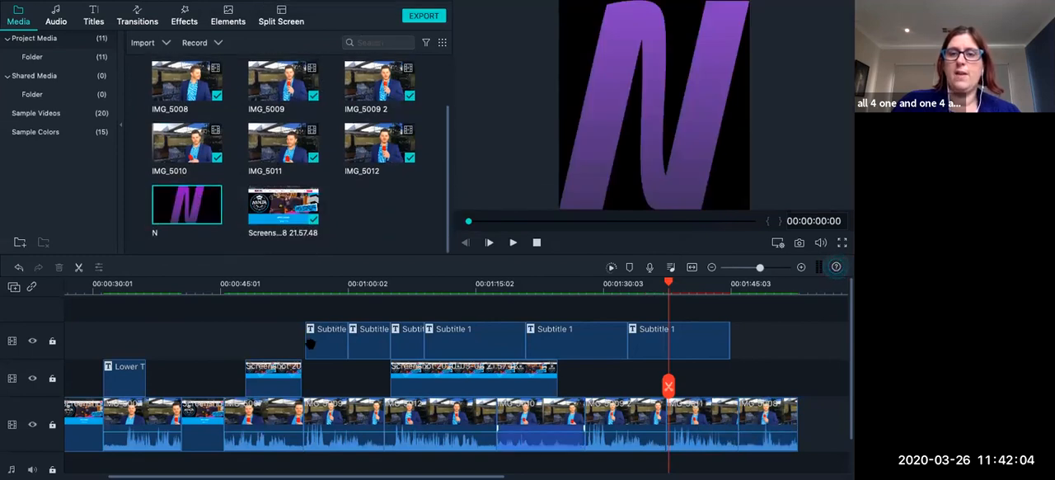
pyautogui.hscroll(1, 267, 327)
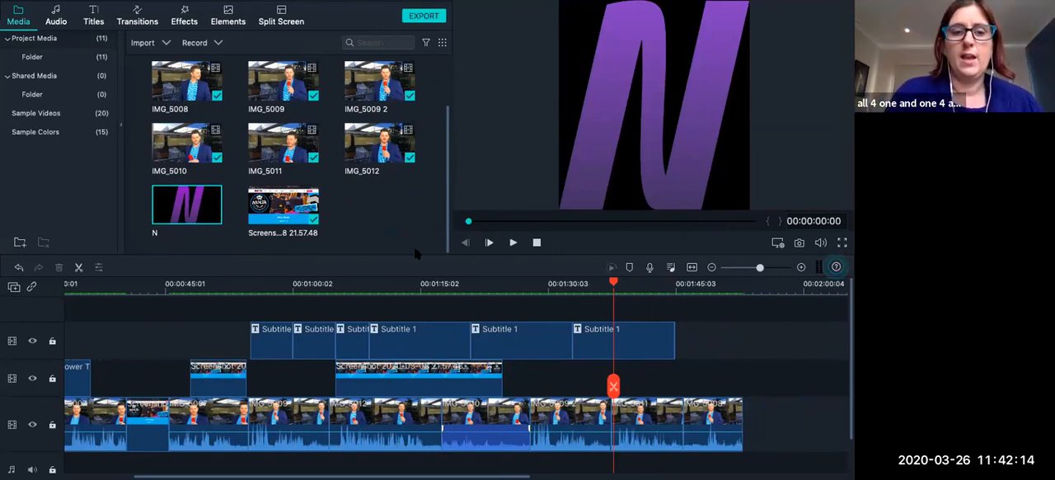
pyautogui.moveTo(195, 230); pyautogui.dragTo(143, 312)
pyautogui.hotkey('ctrl', 'Left')
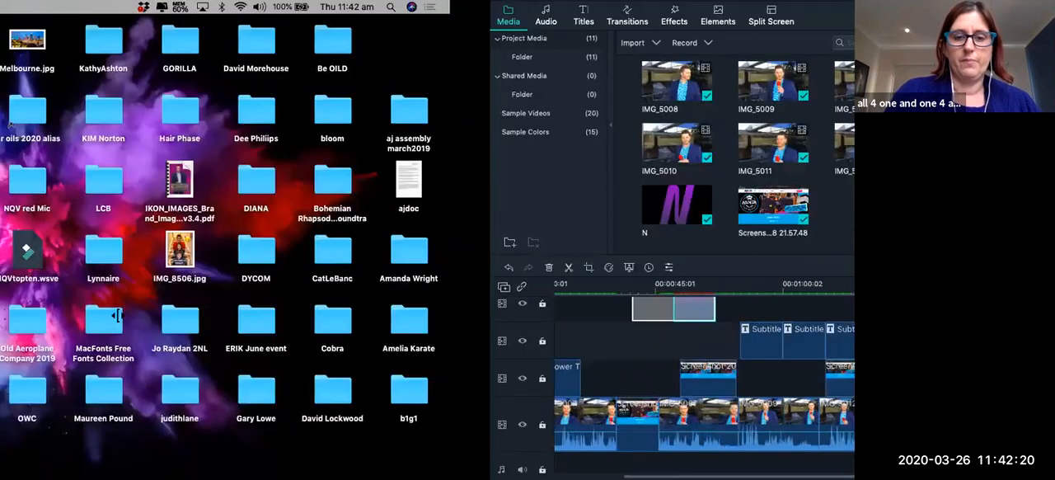
pyautogui.moveTo(511, 472)
pyautogui.click(566, 470)
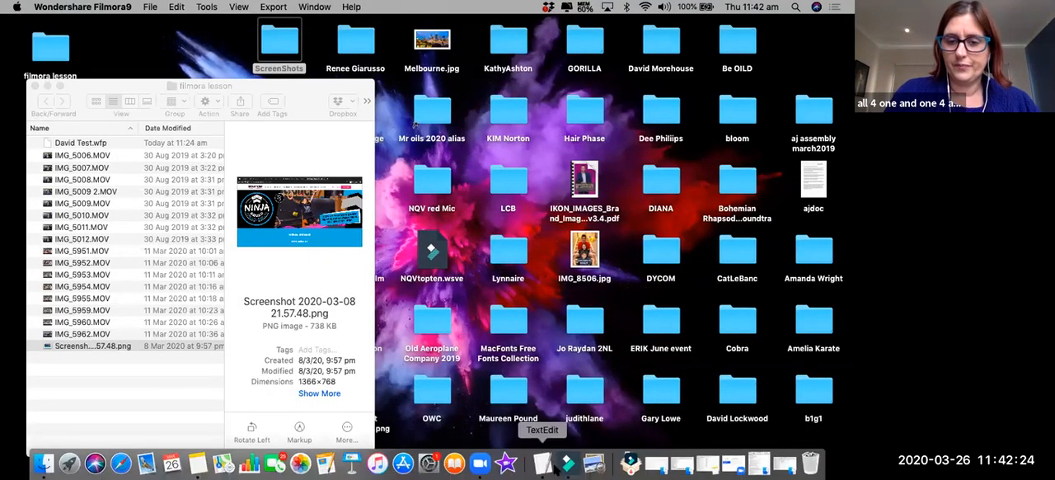
pyautogui.click(567, 466)
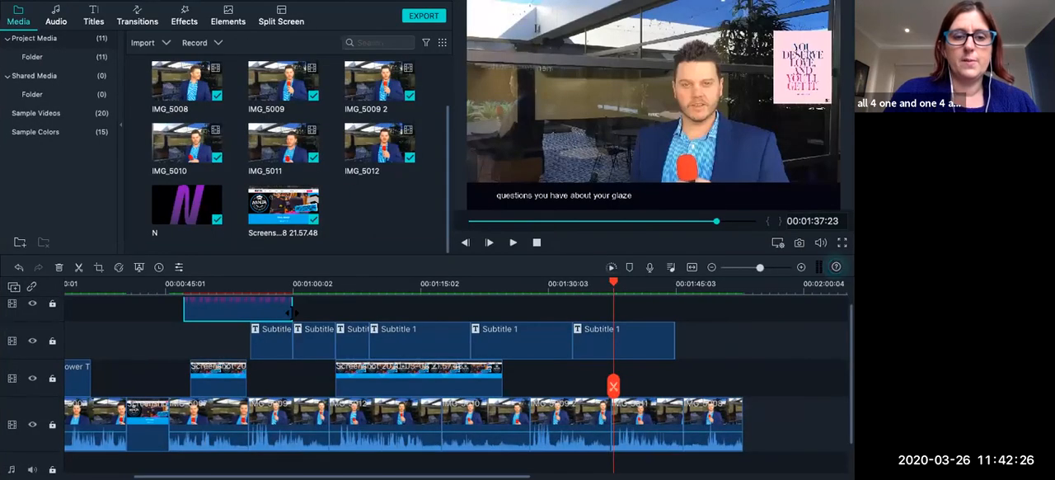
# Open the N logo clip for editing and shrink the logo into the frame's upper-left corner.
pyautogui.doubleClick(230, 305)
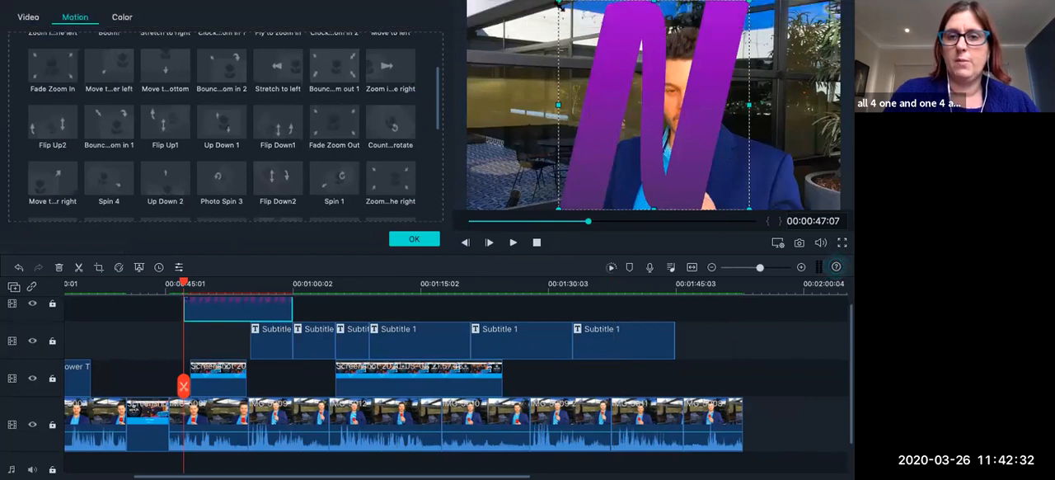
pyautogui.moveTo(561, 3); pyautogui.dragTo(495, 11)
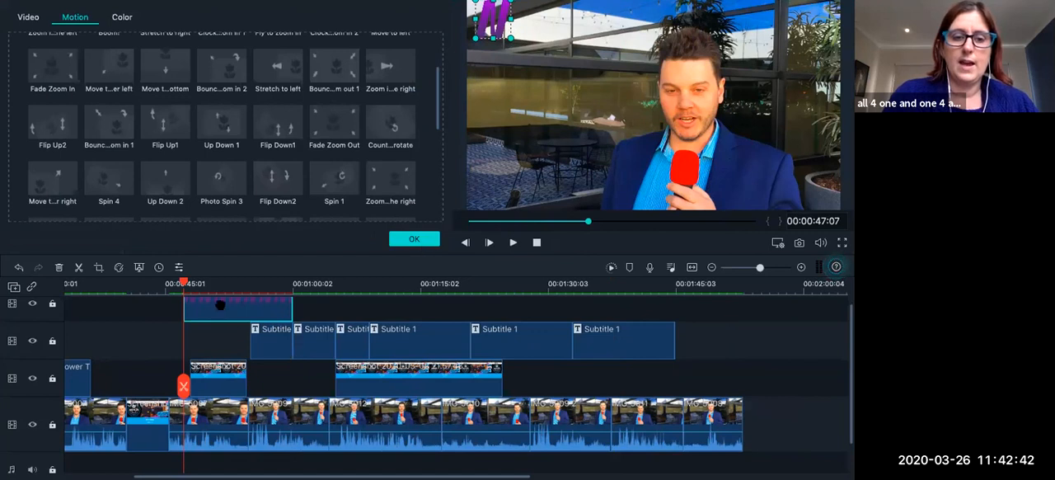
# Try to lengthen the N logo clip by stretching it from its start edge on the uppermost track.
pyautogui.moveTo(184, 286); pyautogui.dragTo(65, 291)
pyautogui.moveTo(187, 318); pyautogui.dragTo(185, 319)
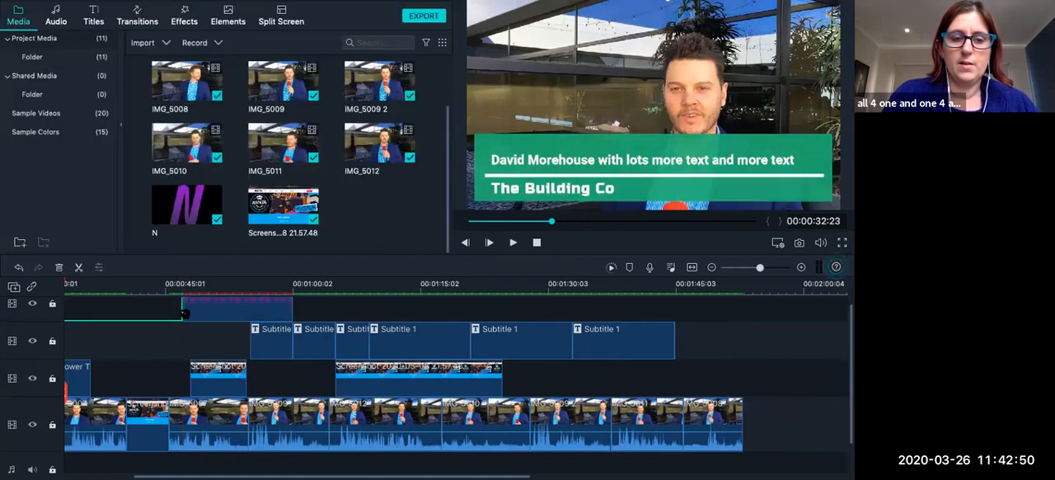
pyautogui.click(186, 313)
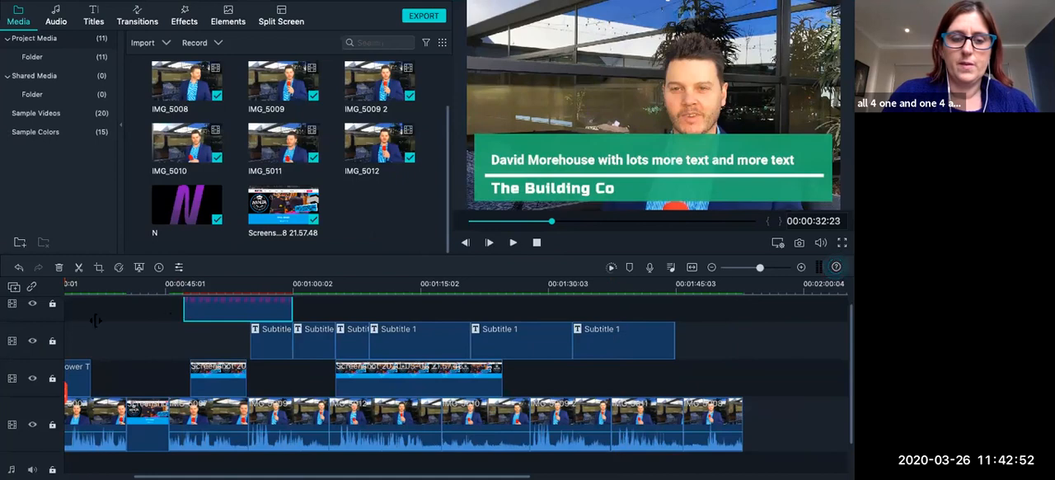
pyautogui.moveTo(95, 321); pyautogui.dragTo(87, 320)
pyautogui.hotkey('ctrl', 'Left')
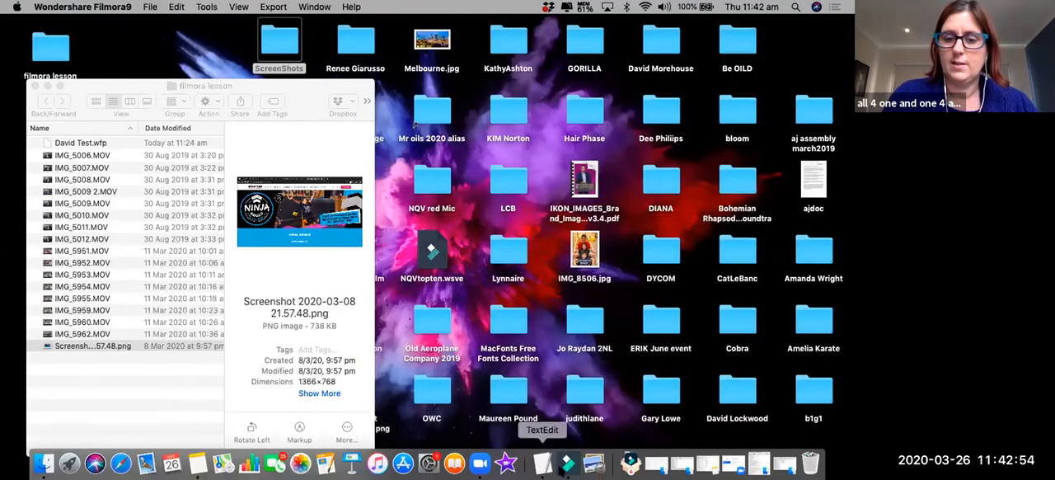
pyautogui.click(567, 464)
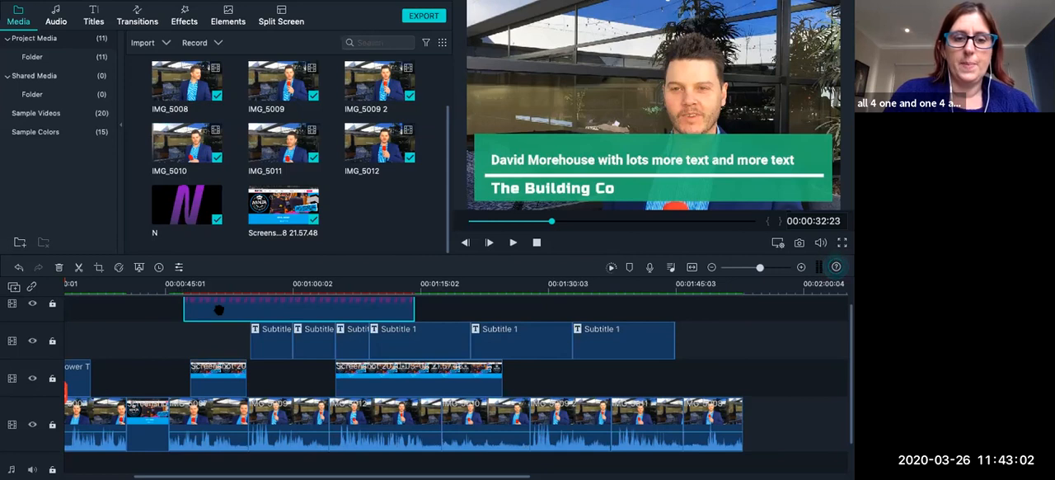
# Set the duration of the N logo clip to 00:04:23:21.
pyautogui.rightClick(218, 309)
pyautogui.click(192, 314)
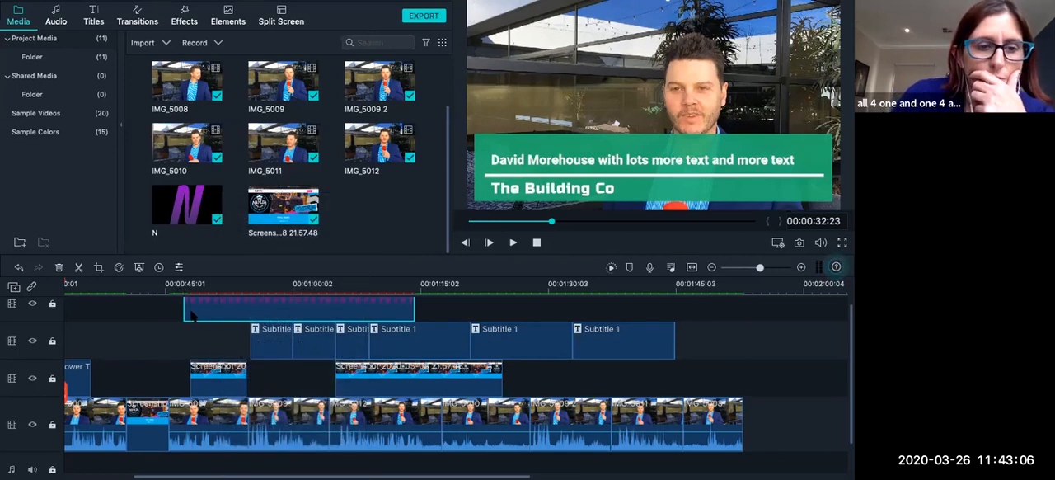
pyautogui.click(179, 268)
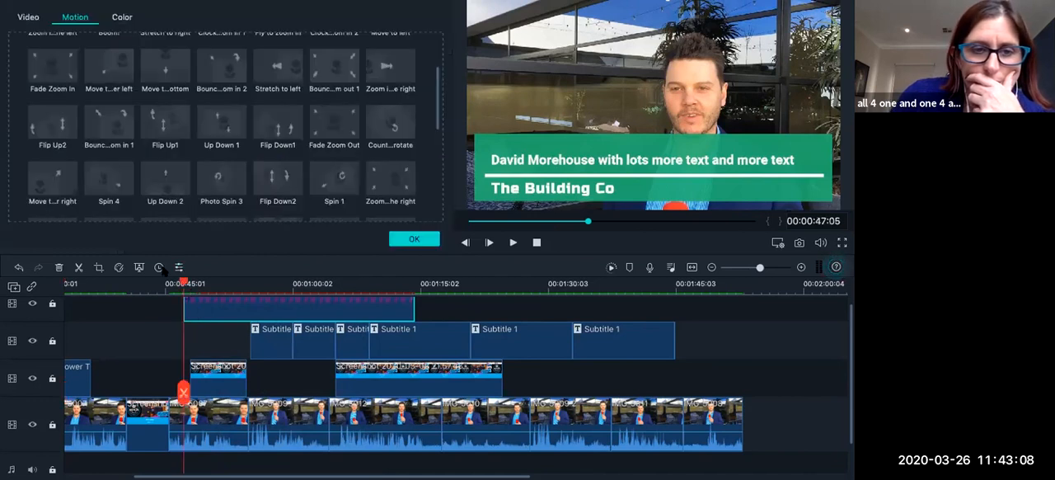
pyautogui.click(159, 268)
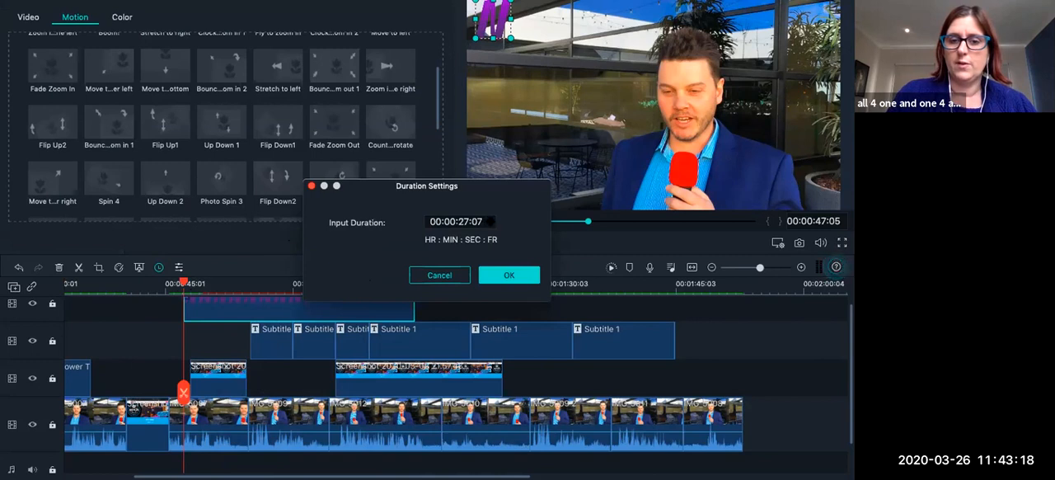
pyautogui.moveTo(489, 220); pyautogui.dragTo(458, 221)
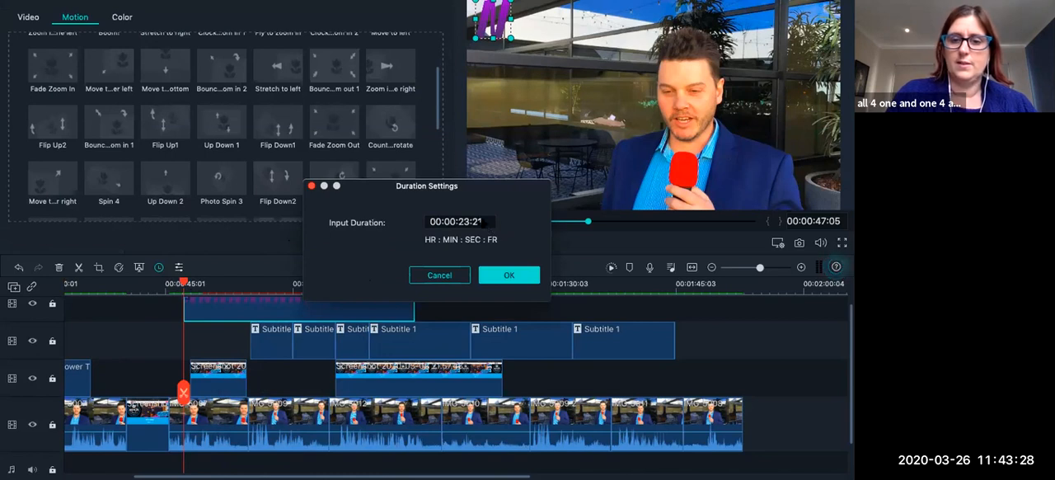
pyautogui.click(481, 222)
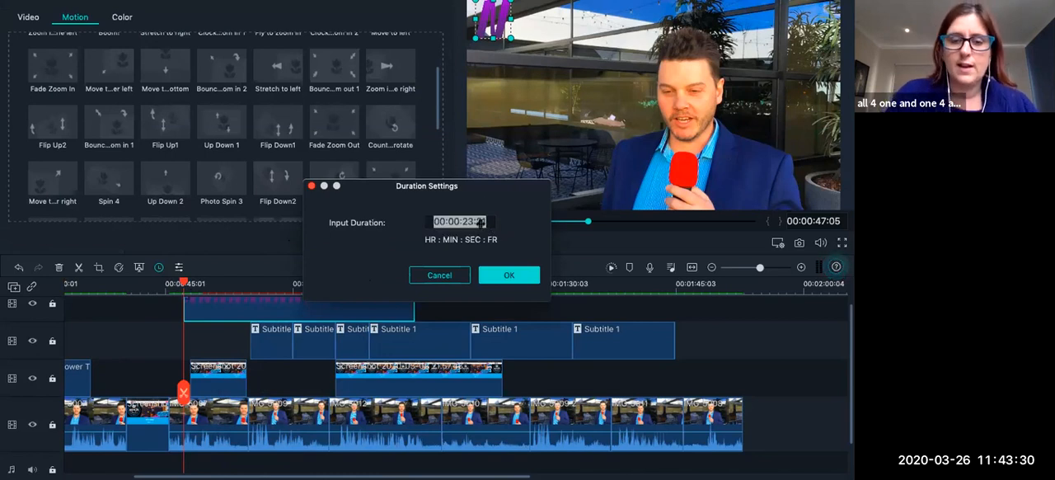
pyautogui.click(449, 221)
pyautogui.click(451, 221)
pyautogui.write('4')
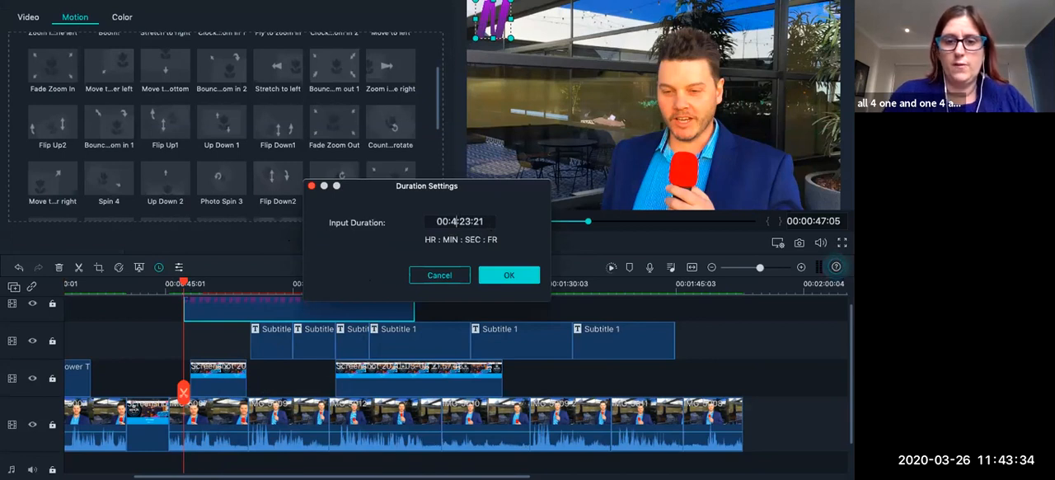
pyautogui.click(501, 277)
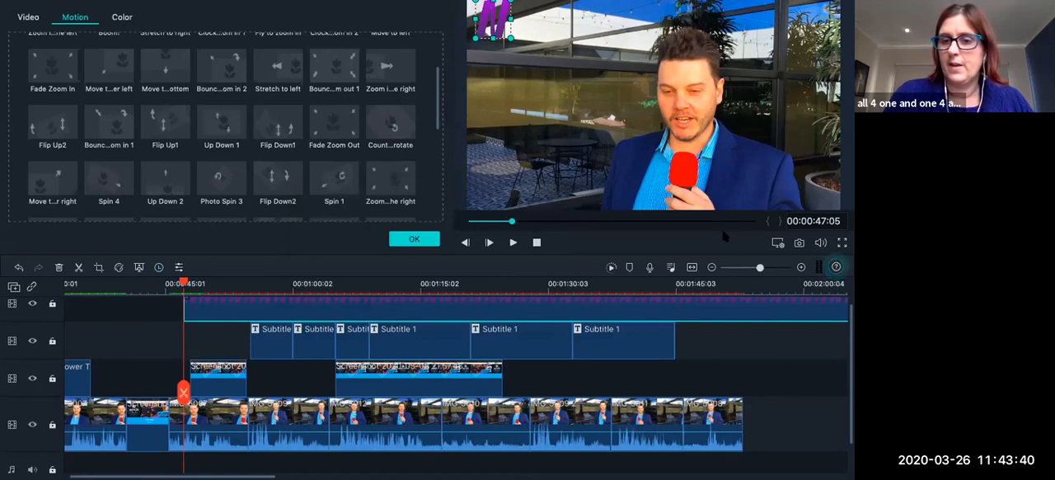
# Move the N logo clip to the beginning of the timeline and play the opening seconds to check it.
pyautogui.click(752, 268)
pyautogui.scroll(2, 665, 352)
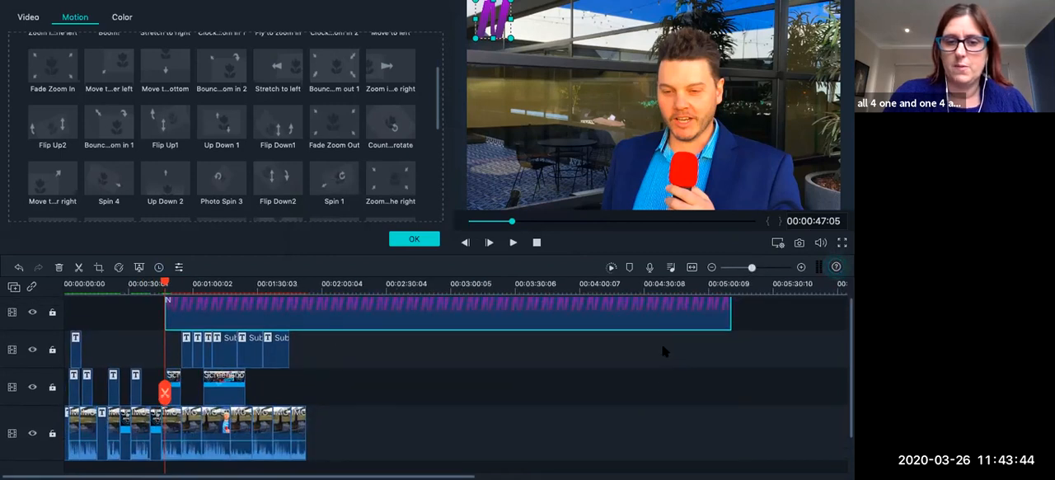
pyautogui.moveTo(522, 329); pyautogui.dragTo(412, 334)
pyautogui.moveTo(163, 282); pyautogui.dragTo(62, 285)
pyautogui.click(512, 242)
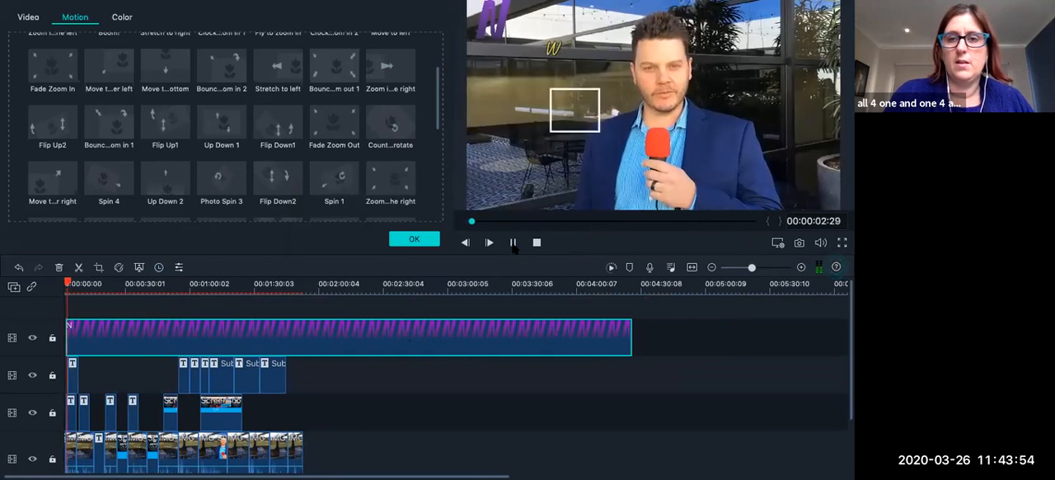
pyautogui.click(511, 242)
# Align the N logo clip exactly with 00:00:00:00 and play the opener with the logo over it.
pyautogui.scroll(-1, 655, 333)
pyautogui.moveTo(461, 310); pyautogui.dragTo(436, 314)
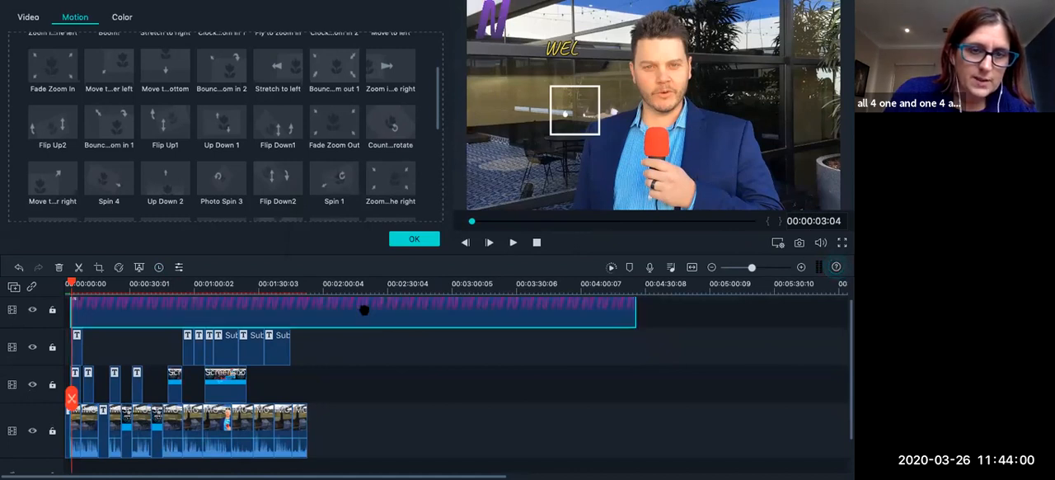
pyautogui.scroll(1, 446, 320)
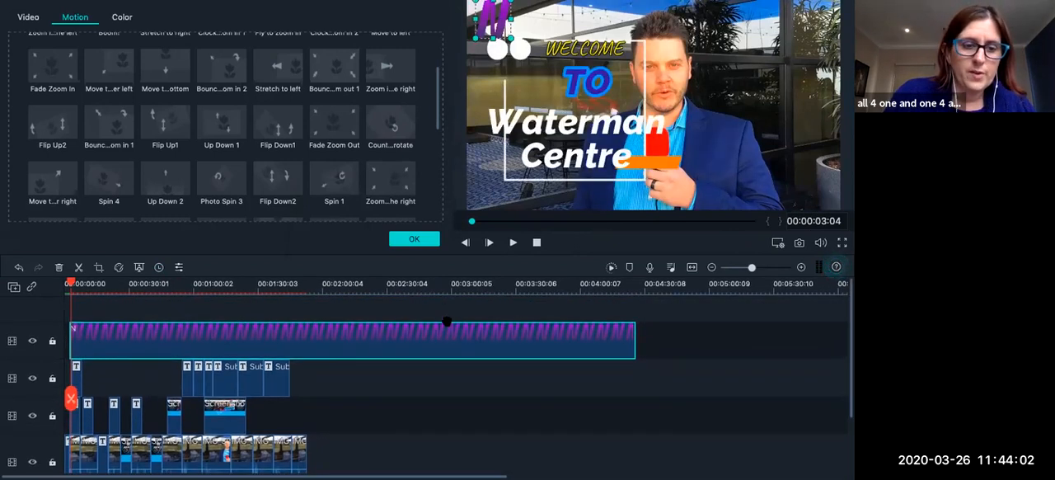
pyautogui.click(773, 266)
pyautogui.moveTo(249, 326); pyautogui.dragTo(127, 340)
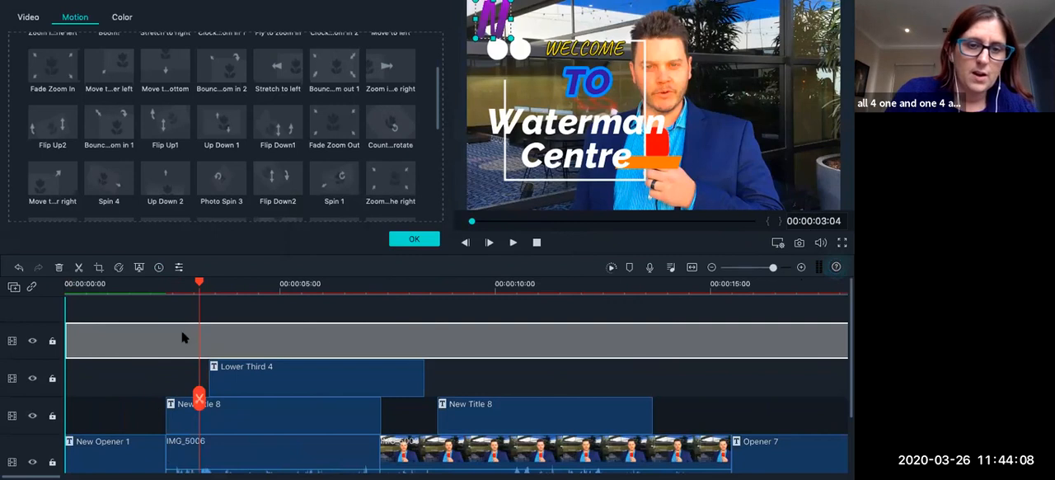
pyautogui.moveTo(199, 282); pyautogui.dragTo(56, 306)
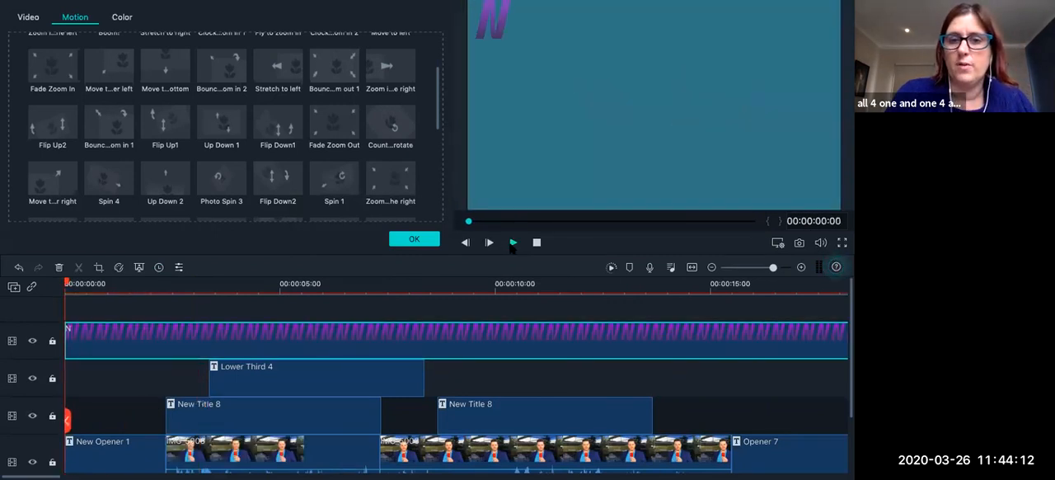
pyautogui.click(513, 242)
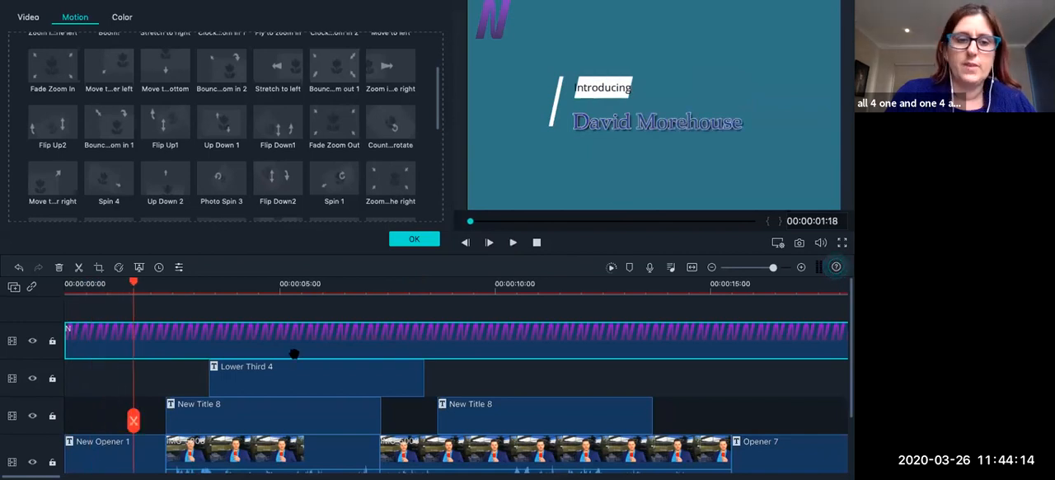
# Shift the N logo clip so it starts where New Opener 1 ends, and play from that point.
pyautogui.moveTo(94, 344); pyautogui.dragTo(229, 331)
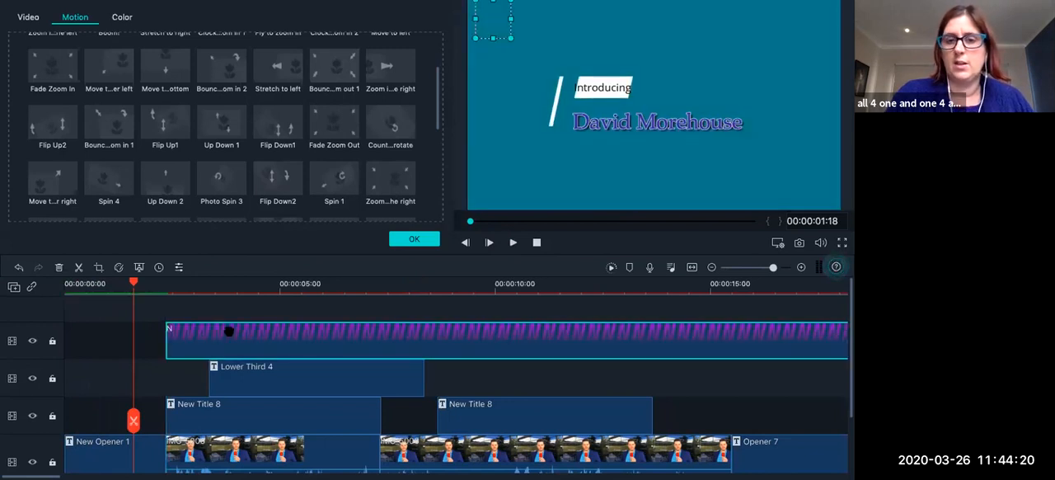
pyautogui.click(162, 284)
pyautogui.click(513, 242)
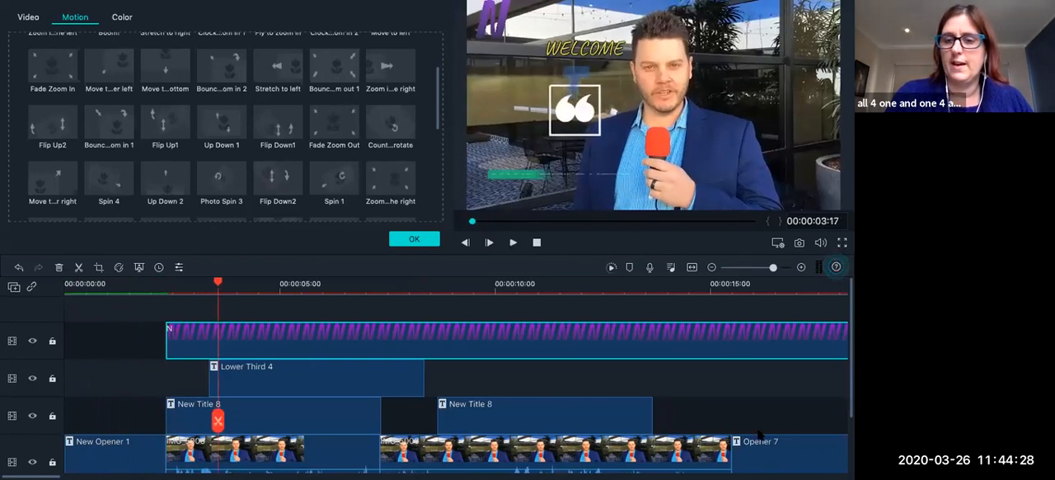
# Split the N logo clip at 00:01:55:07, just past the last video clip, and delete the part after the cut.
pyautogui.hscroll(1, 730, 323)
pyautogui.click(759, 268)
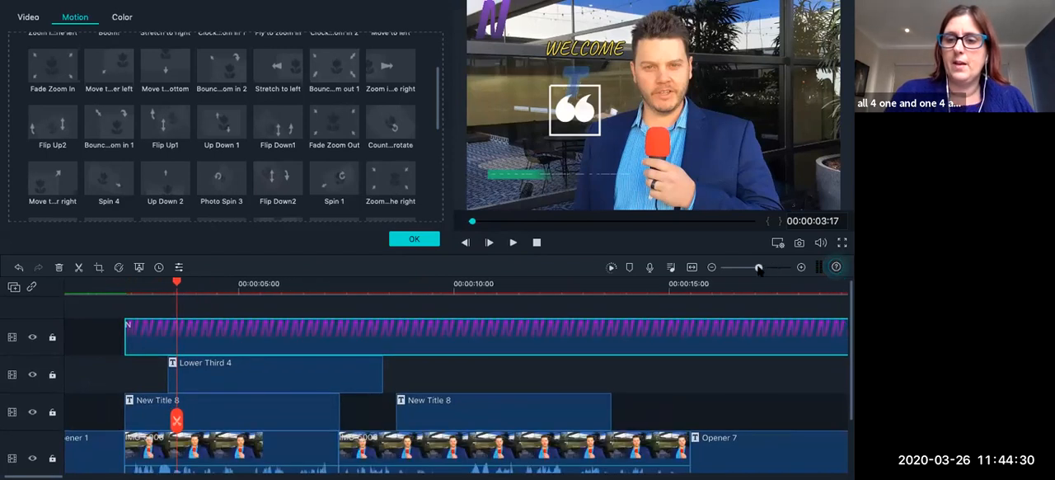
pyautogui.moveTo(759, 268); pyautogui.dragTo(736, 268)
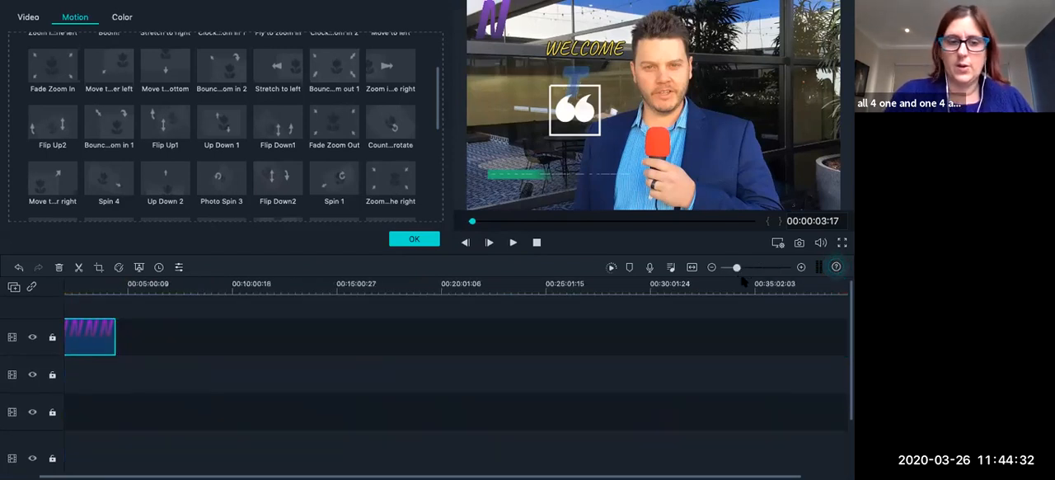
pyautogui.click(754, 268)
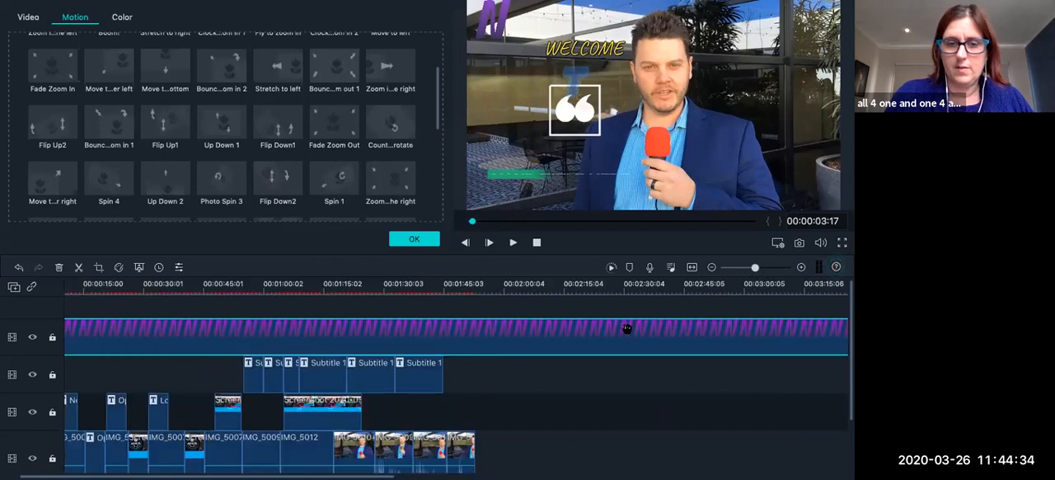
pyautogui.click(485, 289)
pyautogui.click(484, 420)
pyautogui.click(520, 336)
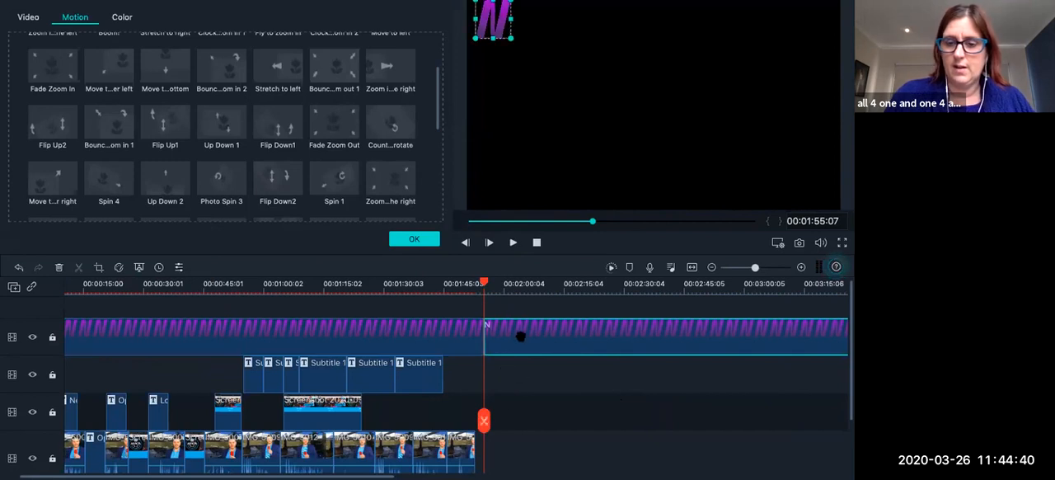
pyautogui.press('Delete')
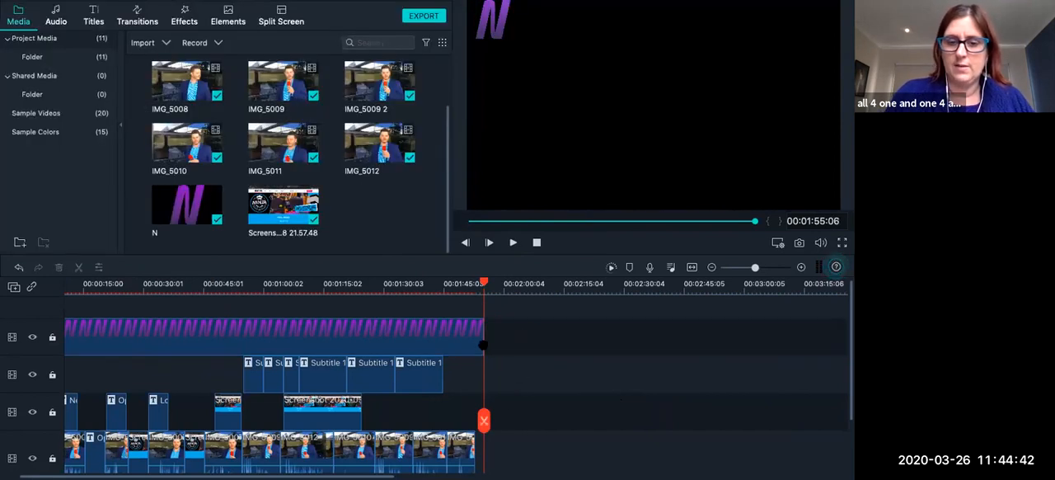
# Split the N logo clip at 00:01:52:22 where the last video clip ends, delete the leftover piece and save the project.
pyautogui.click(475, 285)
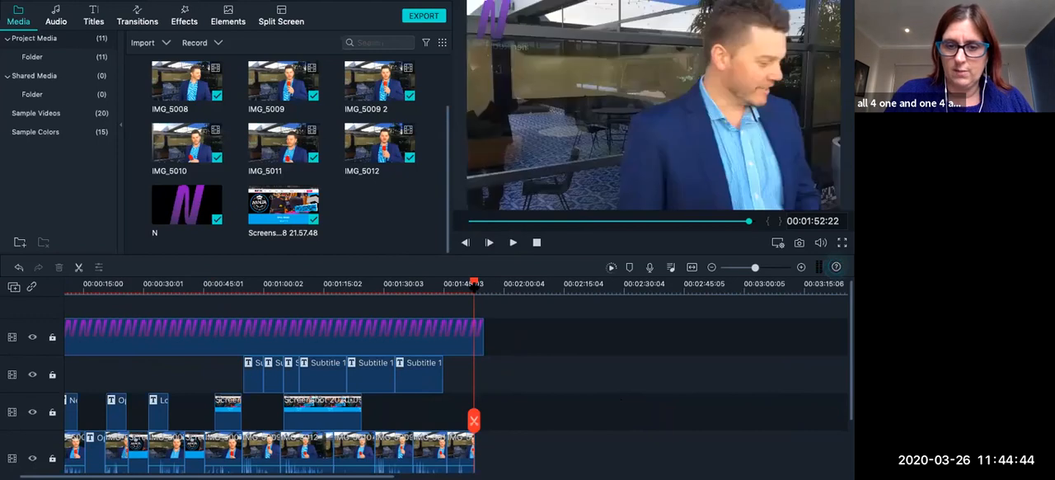
pyautogui.click(478, 350)
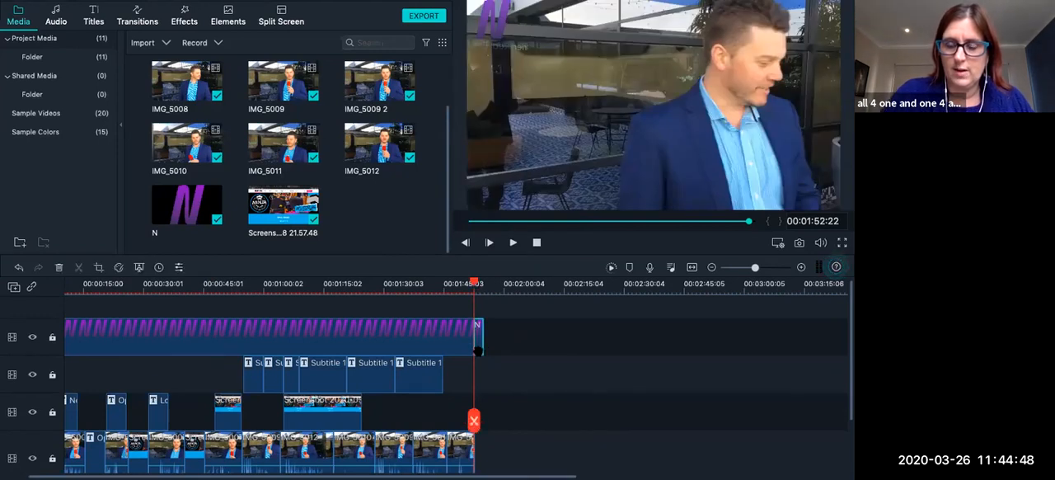
pyautogui.click(479, 351)
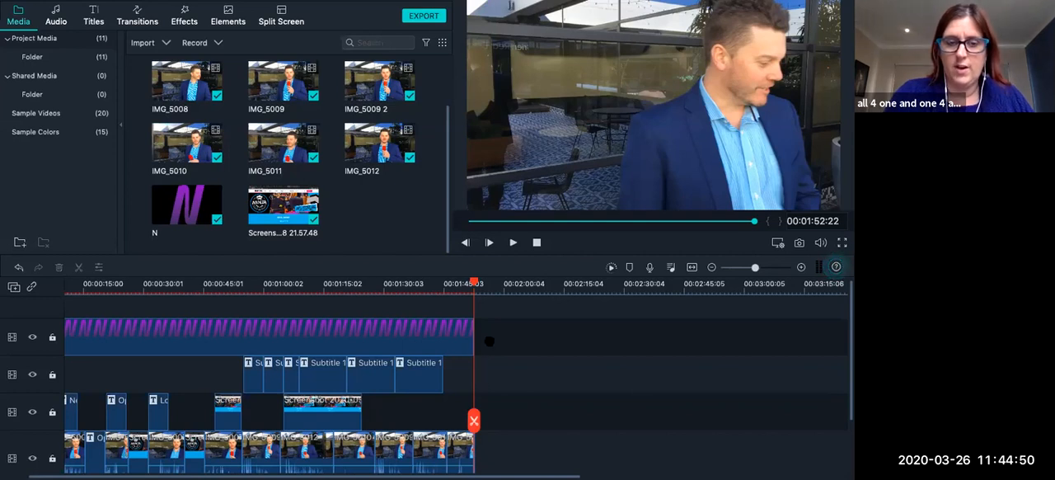
pyautogui.hotkey('ctrl', 's')
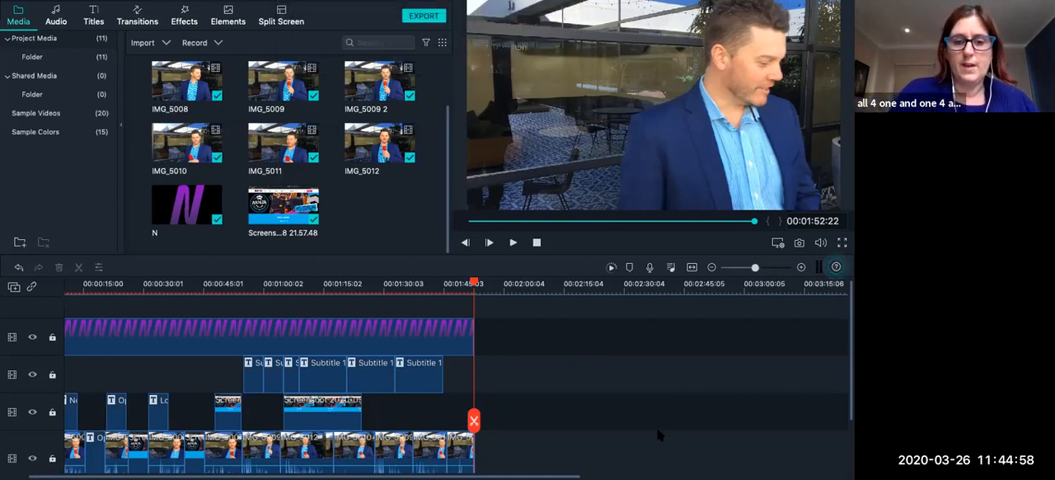
# Review the full timeline with the trimmed logo track and return the playhead to the start of the project.
pyautogui.scroll(-1, 591, 353)
pyautogui.hscroll(-2, 590, 354)
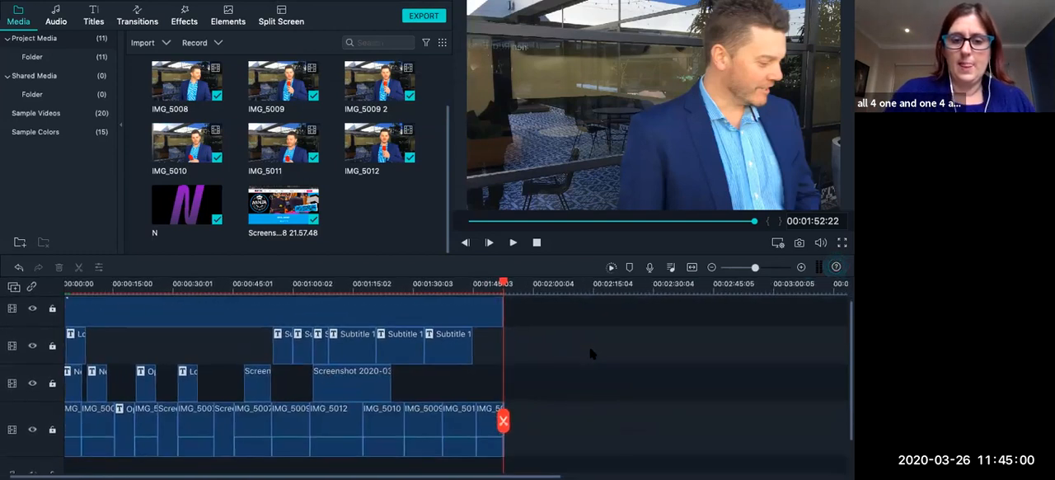
pyautogui.moveTo(516, 282); pyautogui.dragTo(693, 323)
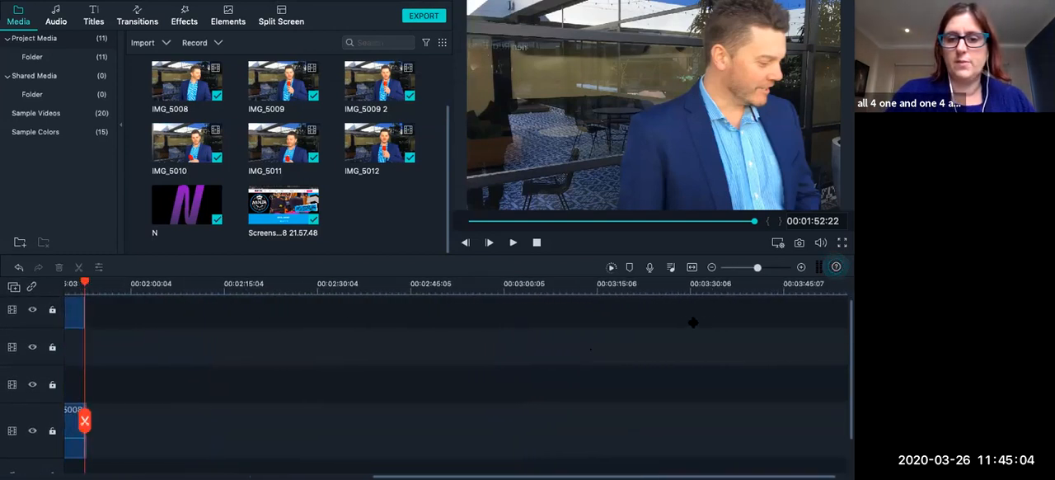
pyautogui.click(744, 268)
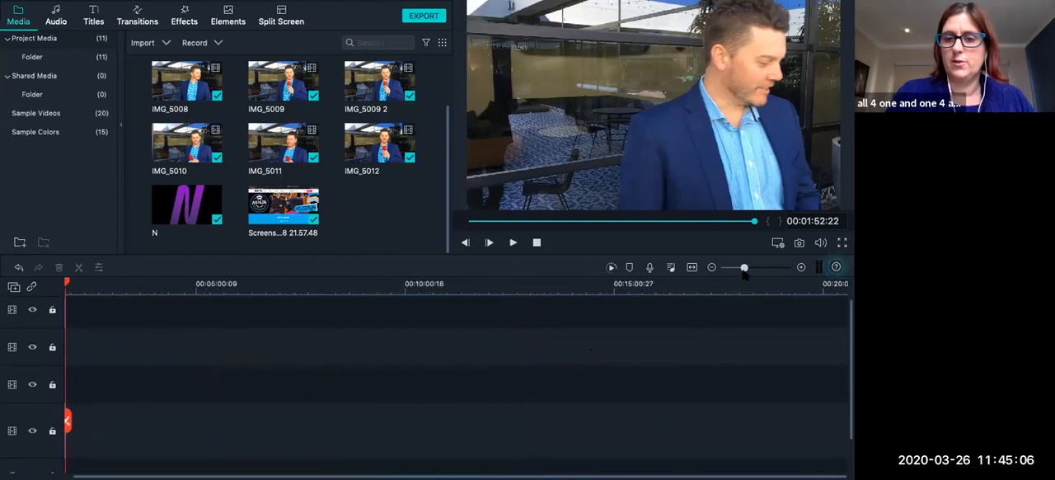
pyautogui.hscroll(-3, 695, 341)
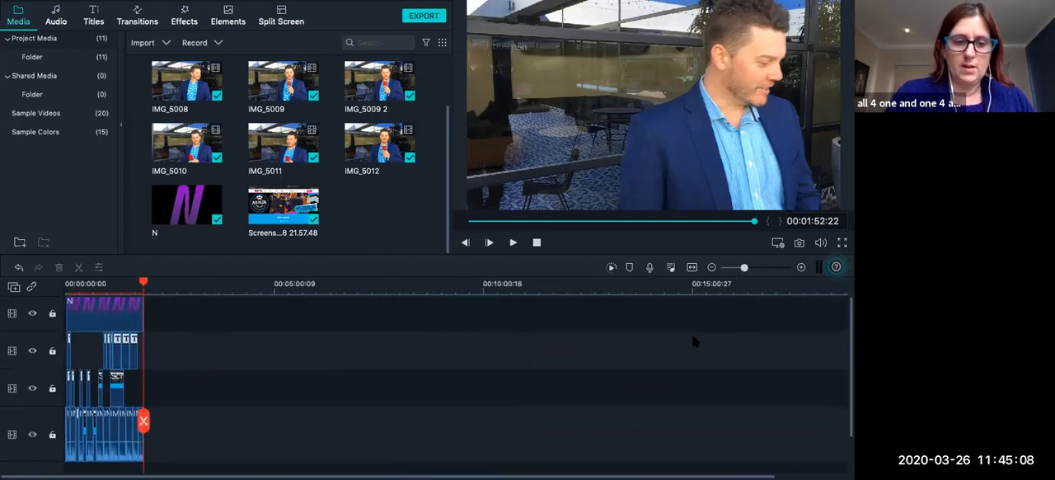
pyautogui.click(767, 269)
pyautogui.hscroll(-15, 605, 355)
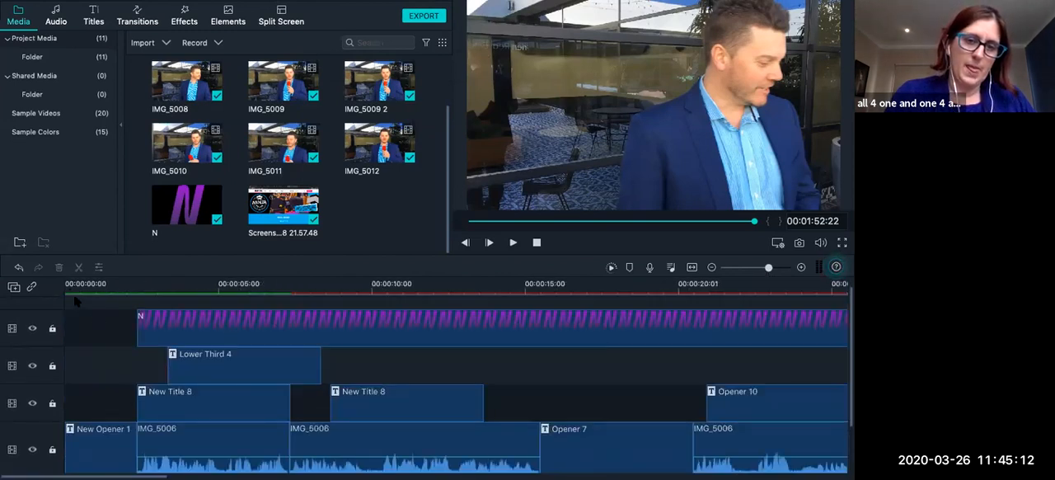
pyautogui.click(69, 285)
pyautogui.moveTo(68, 284); pyautogui.dragTo(59, 285)
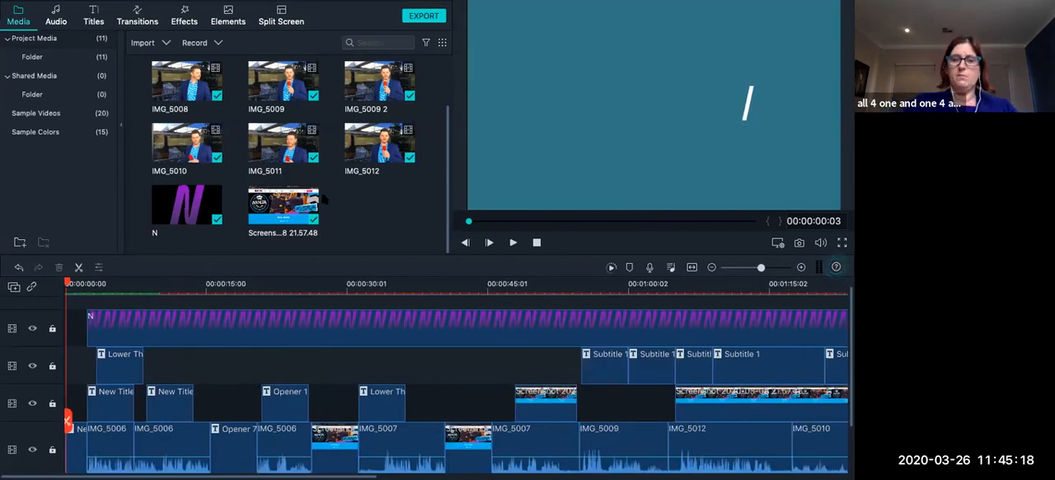
# Add the bensound-buddy music to the audio track below the video and align it with the start of the project.
pyautogui.scroll(2, 351, 192)
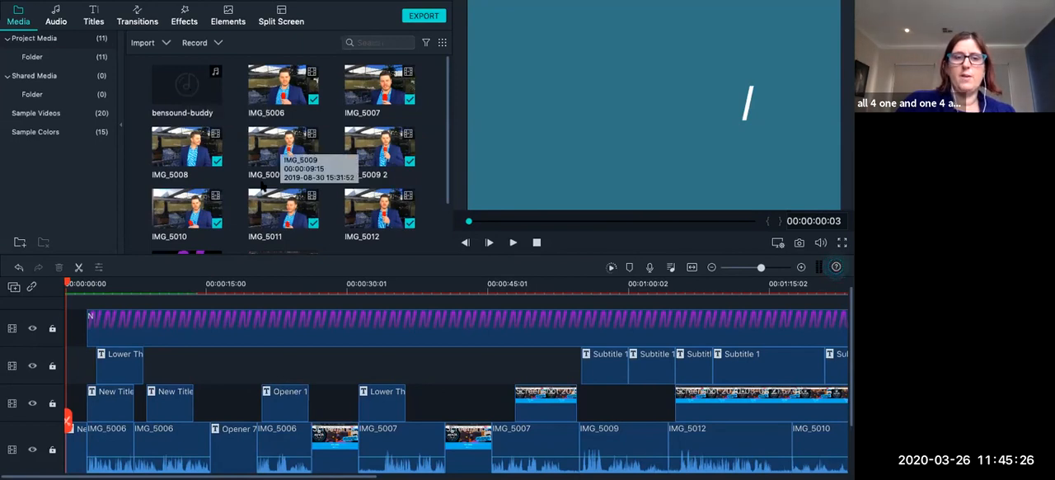
pyautogui.scroll(-2, 188, 229)
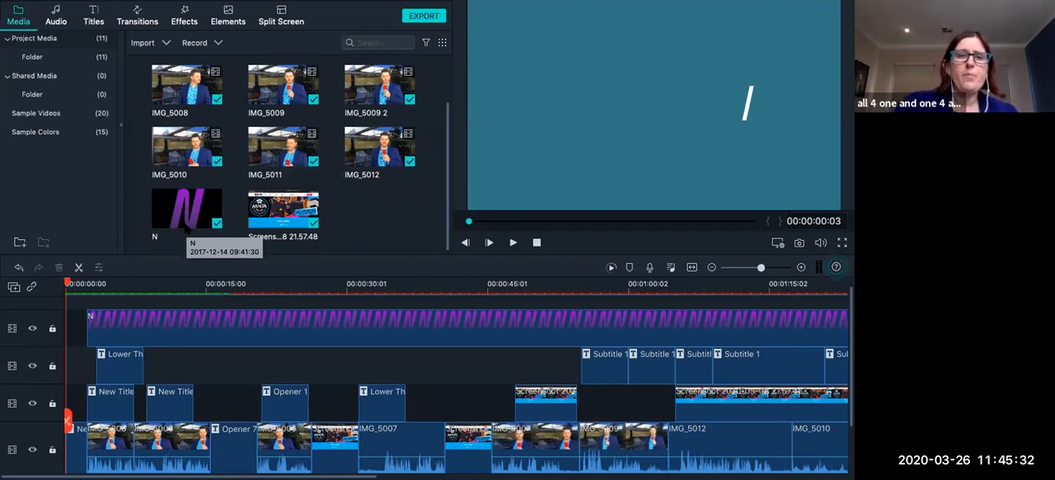
pyautogui.scroll(2, 252, 132)
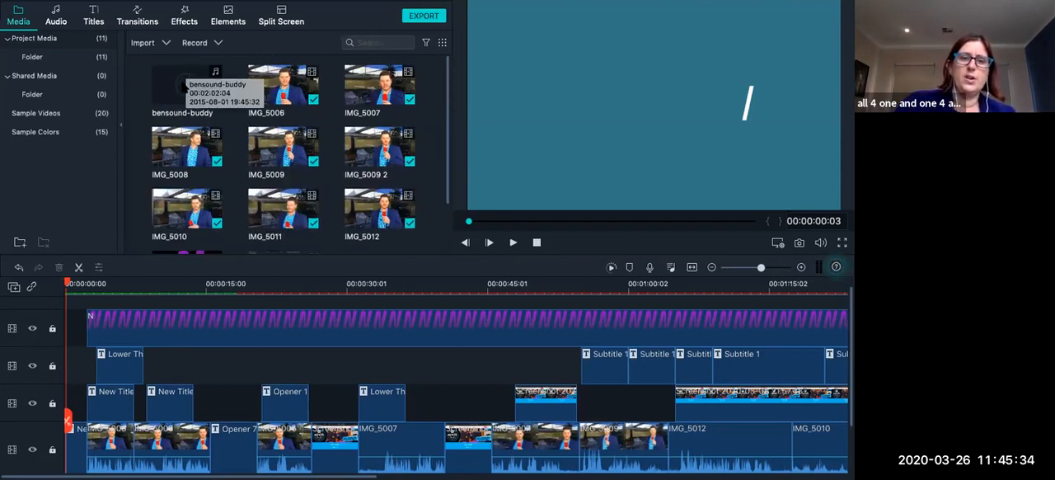
pyautogui.click(184, 85)
pyautogui.moveTo(184, 85); pyautogui.dragTo(81, 373)
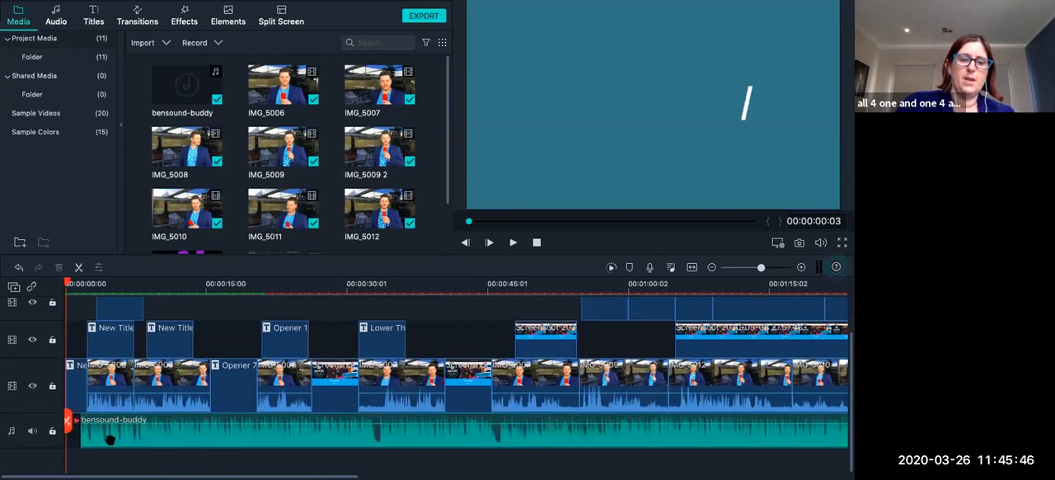
pyautogui.moveTo(122, 442); pyautogui.dragTo(105, 443)
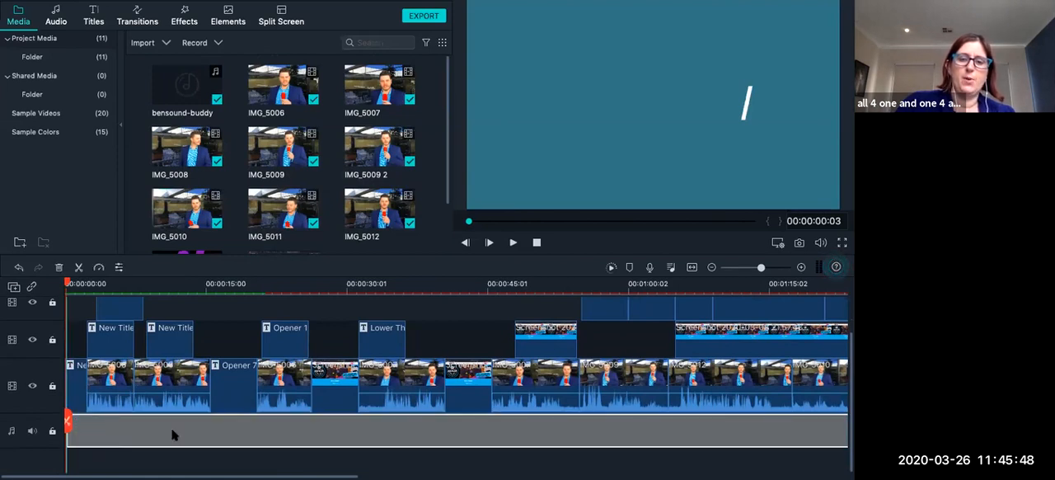
pyautogui.moveTo(173, 434); pyautogui.dragTo(173, 435)
# Play the opening seconds with the music to hear its level against the speech, and step back to 00:00:03:05.
pyautogui.click(512, 246)
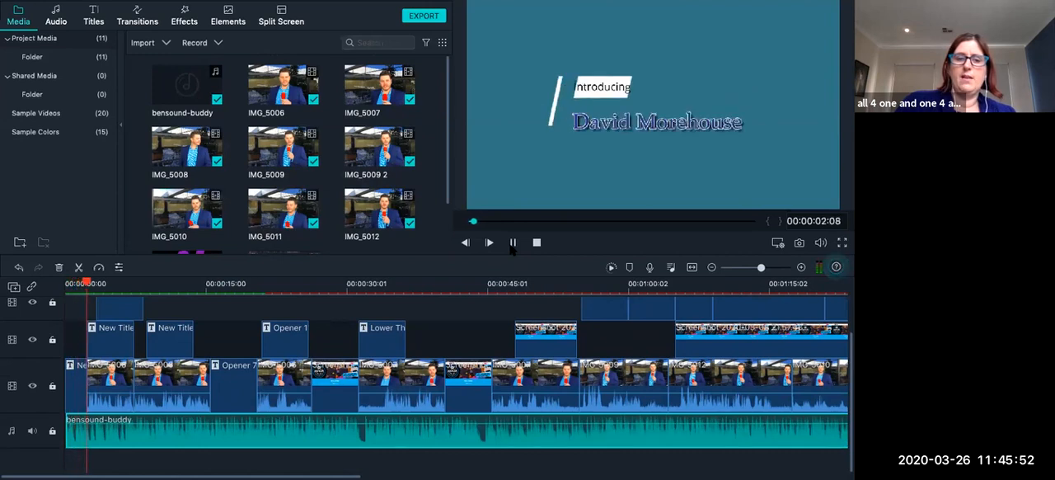
pyautogui.click(511, 247)
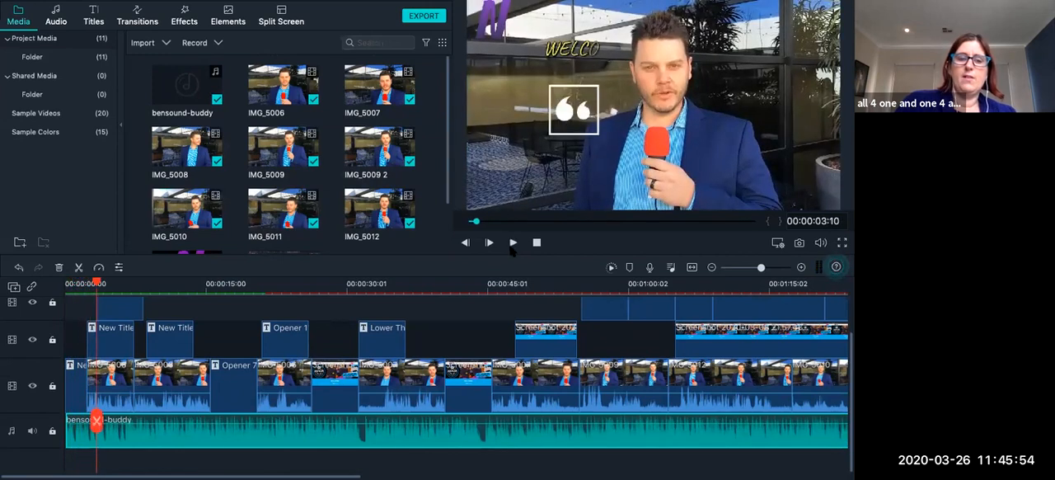
pyautogui.press('Left')
pyautogui.press('Left')
pyautogui.press('Left')
pyautogui.press('Left')
pyautogui.press('Left')
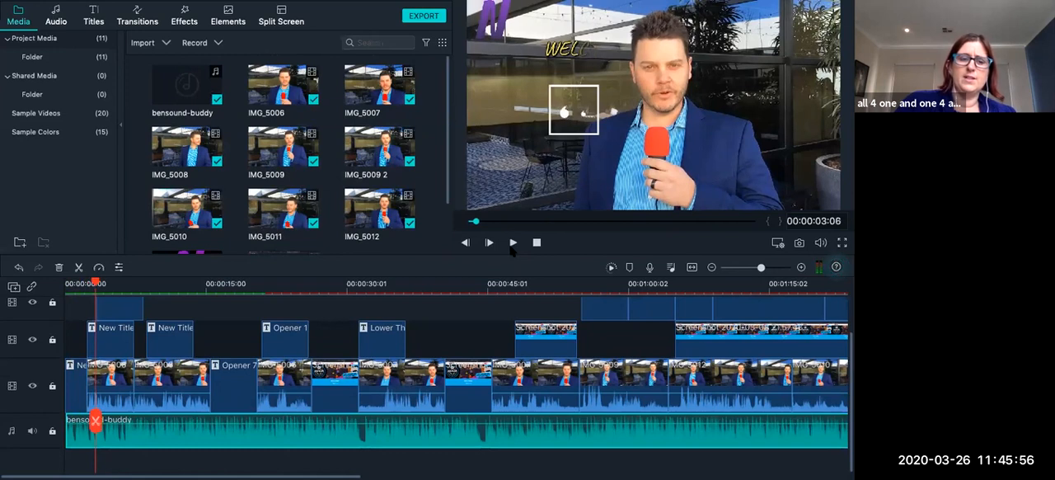
pyautogui.click(95, 421)
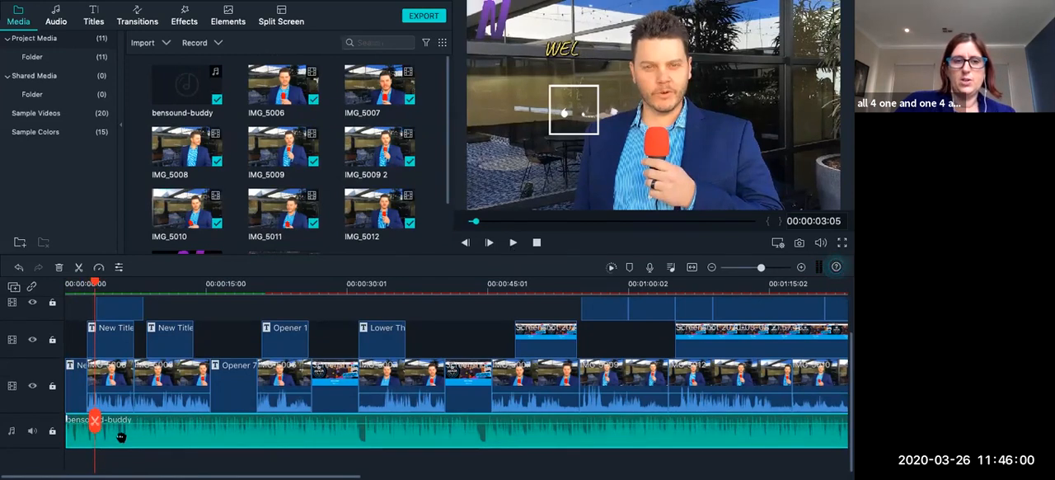
# Lower the bensound-buddy clip's volume in stages to -20.1 dB, playing the video in between to check the balance with the speech.
pyautogui.doubleClick(121, 436)
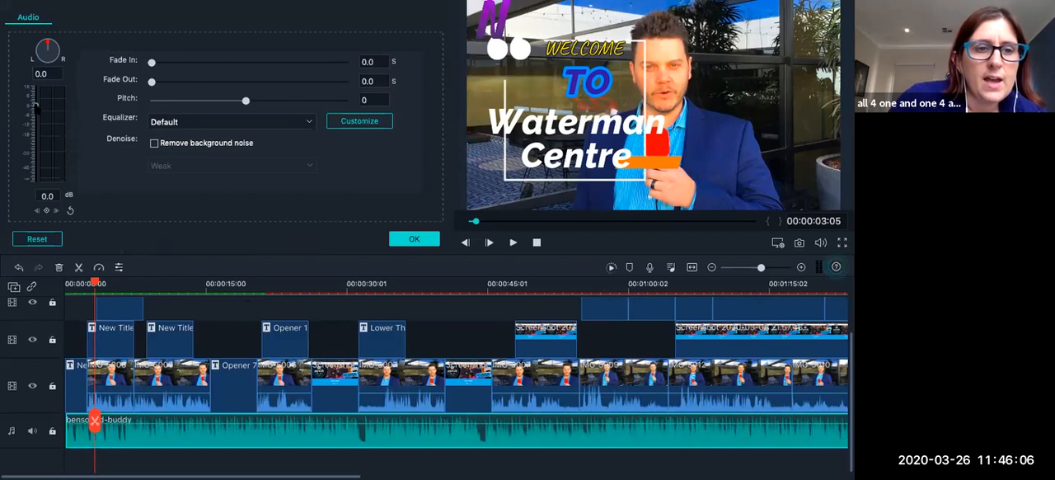
pyautogui.moveTo(35, 105); pyautogui.dragTo(36, 118)
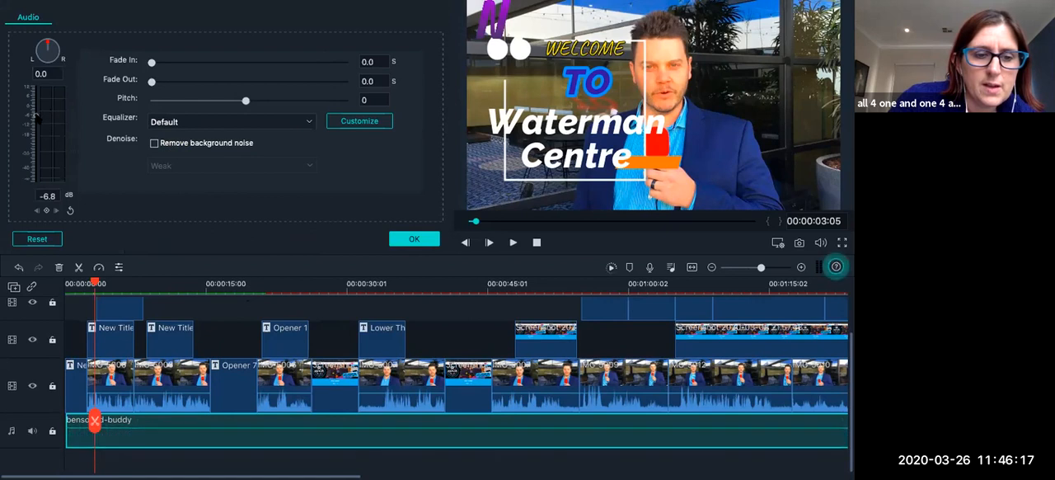
pyautogui.click(513, 243)
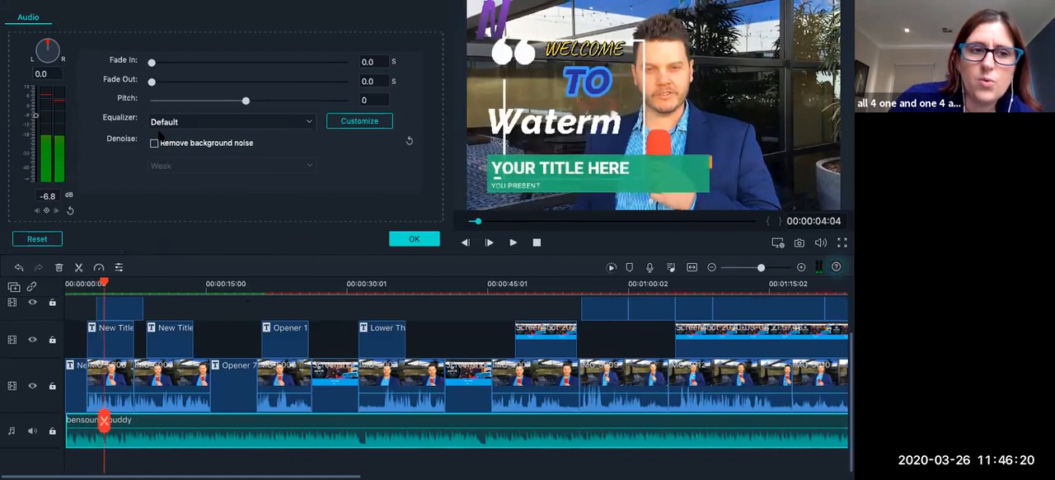
pyautogui.moveTo(36, 119); pyautogui.dragTo(36, 127)
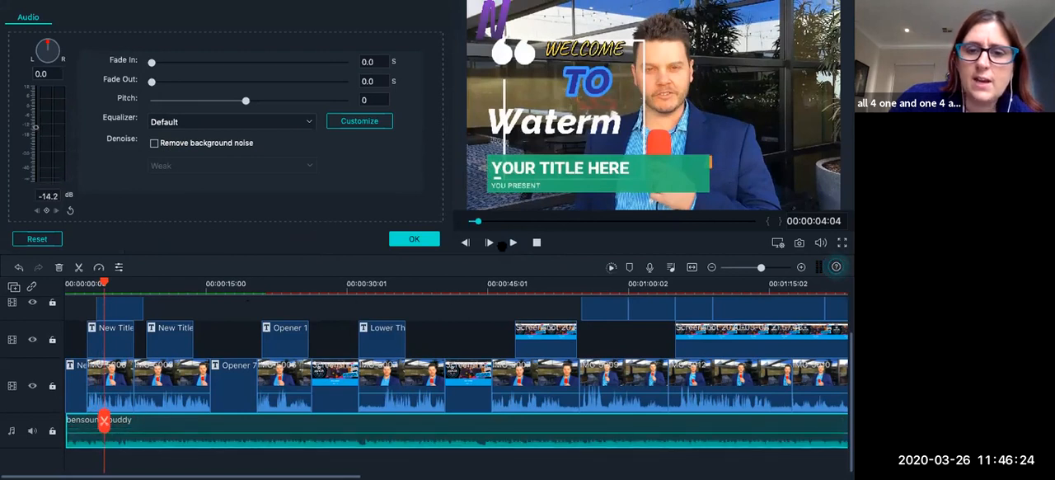
pyautogui.click(514, 243)
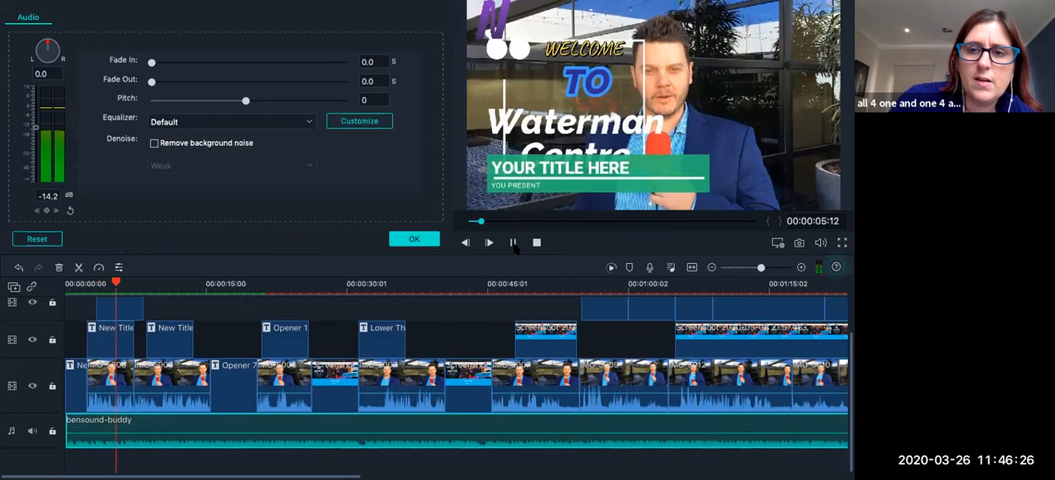
pyautogui.click(514, 245)
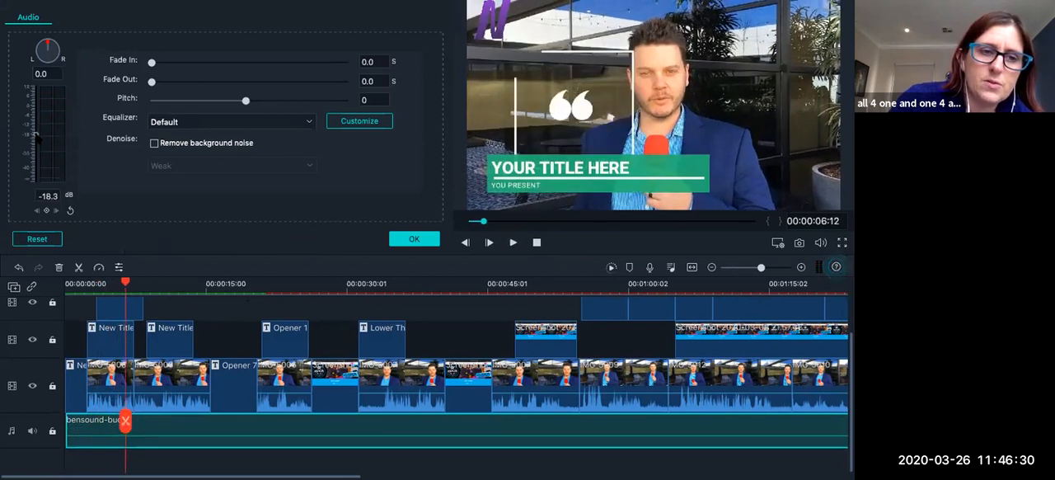
pyautogui.click(512, 242)
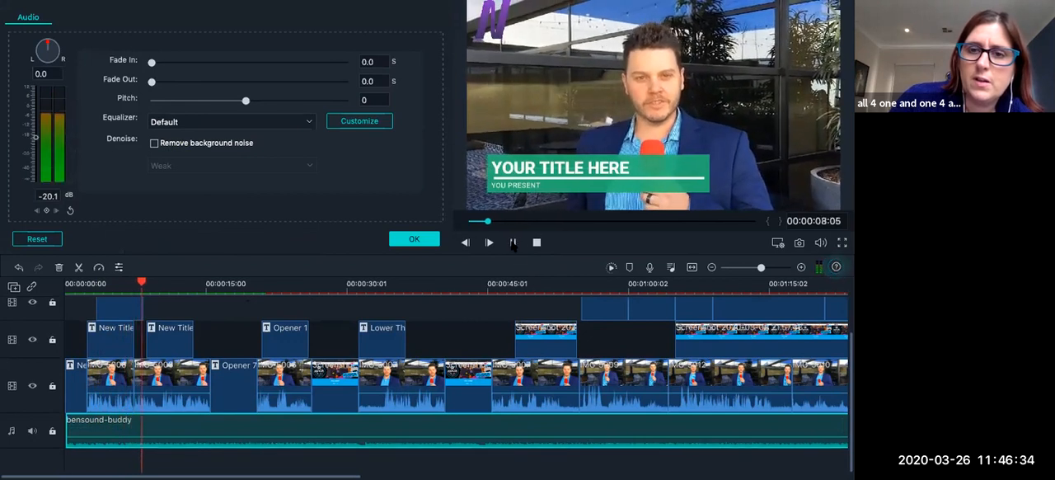
pyautogui.click(512, 242)
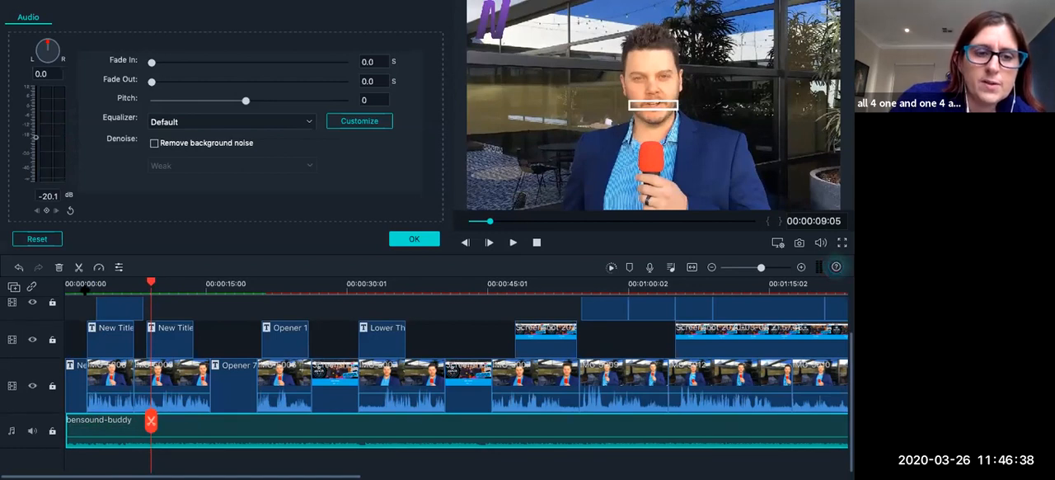
pyautogui.click(85, 285)
pyautogui.moveTo(86, 284); pyautogui.dragTo(120, 422)
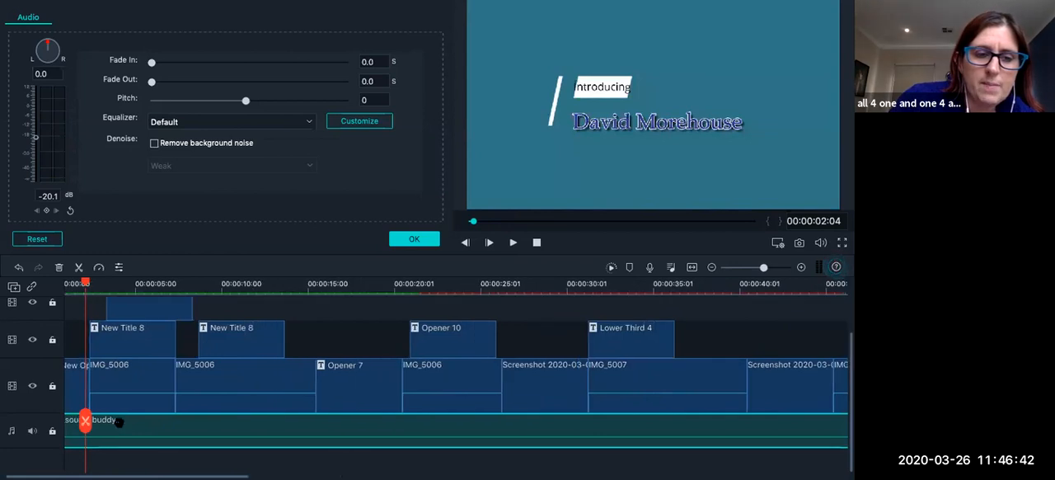
pyautogui.click(85, 379)
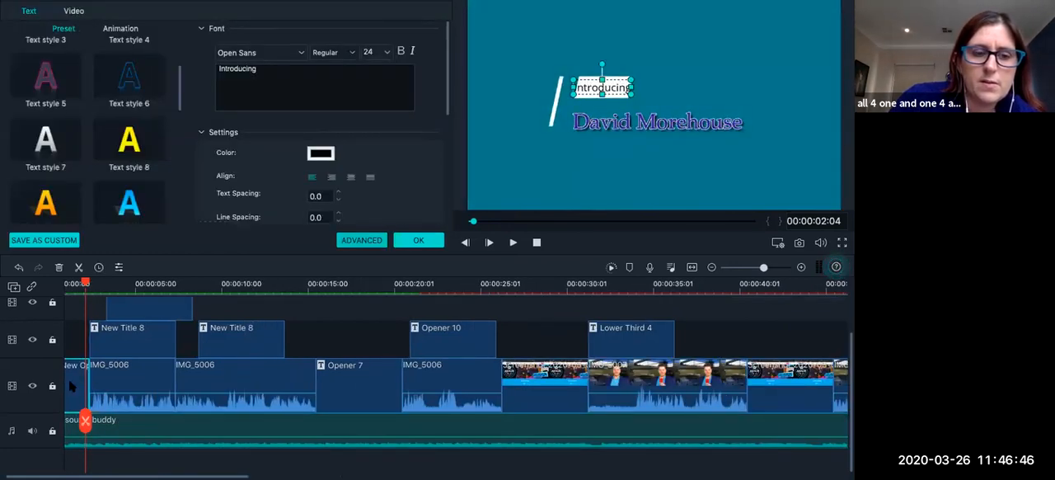
pyautogui.click(426, 238)
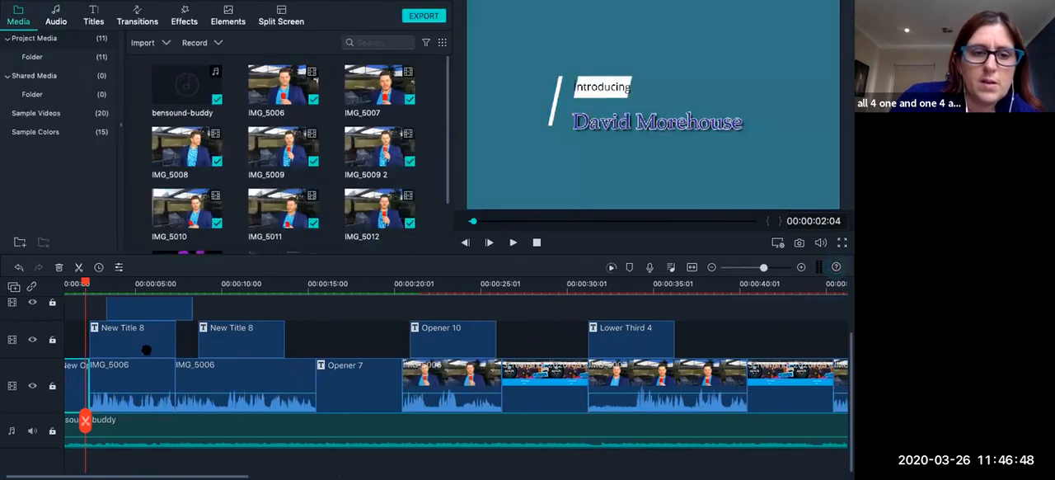
pyautogui.doubleClick(75, 375)
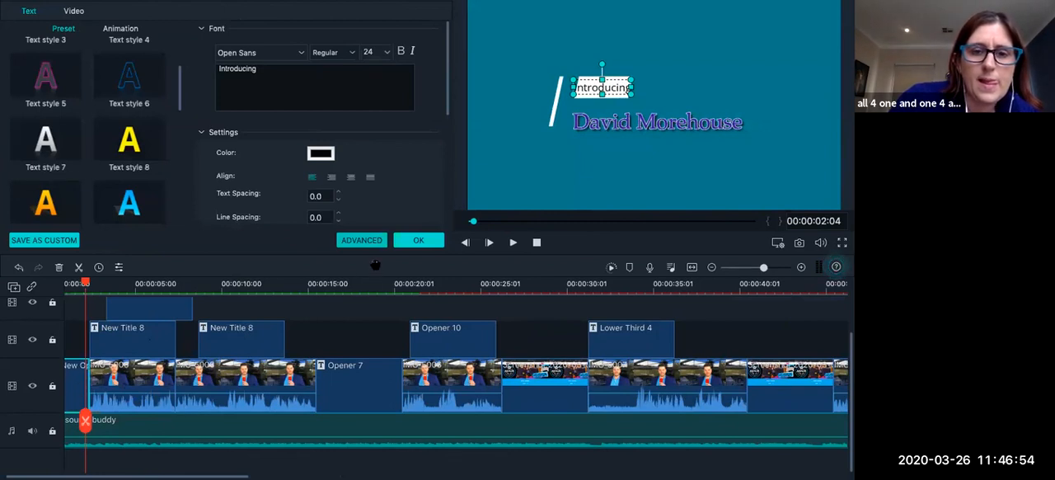
pyautogui.click(367, 240)
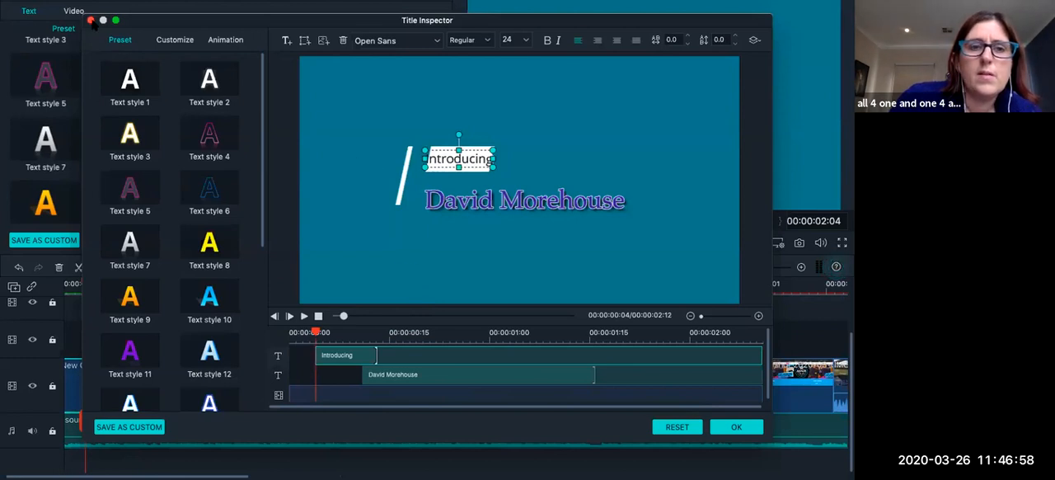
pyautogui.click(736, 427)
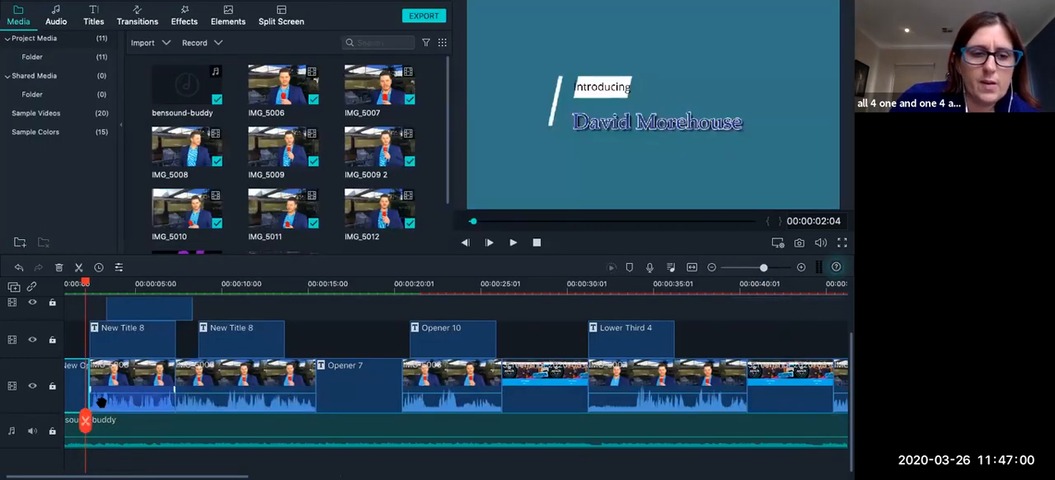
# Set the duration of the New Opener 1 title to 00:00:04:22.
pyautogui.doubleClick(73, 389)
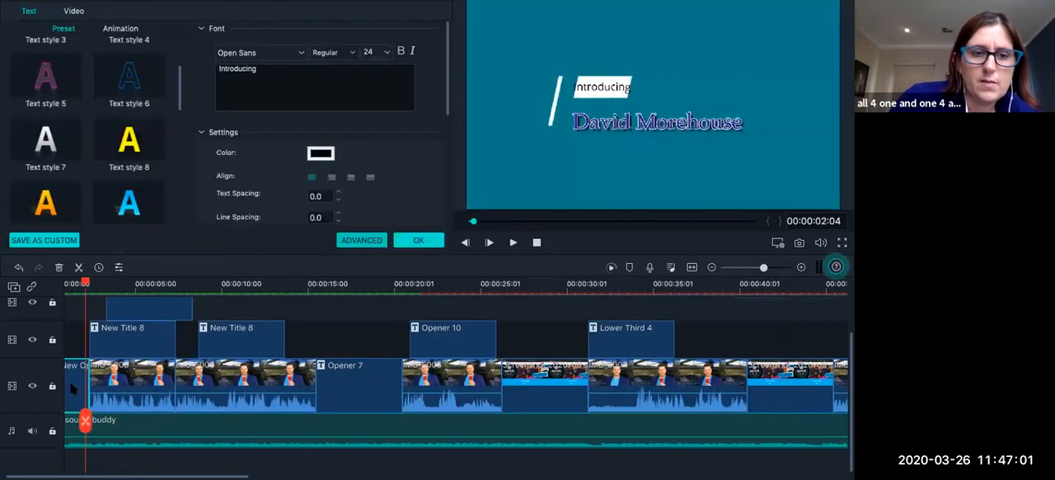
pyautogui.click(99, 267)
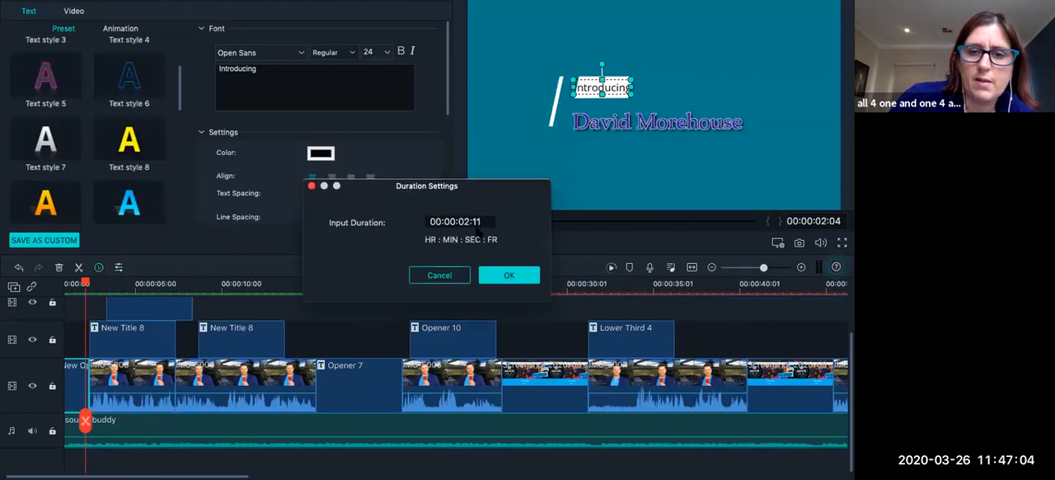
pyautogui.moveTo(466, 222); pyautogui.dragTo(479, 222)
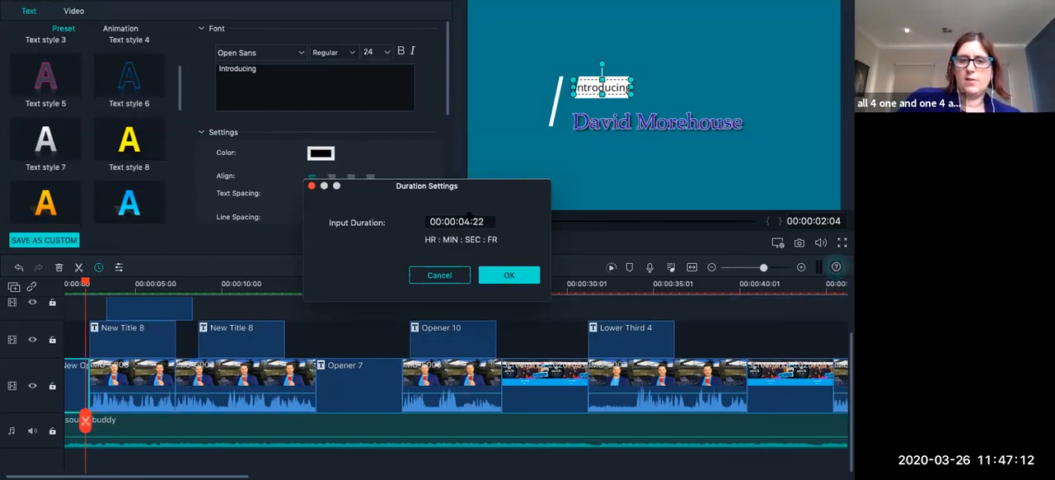
pyautogui.click(515, 275)
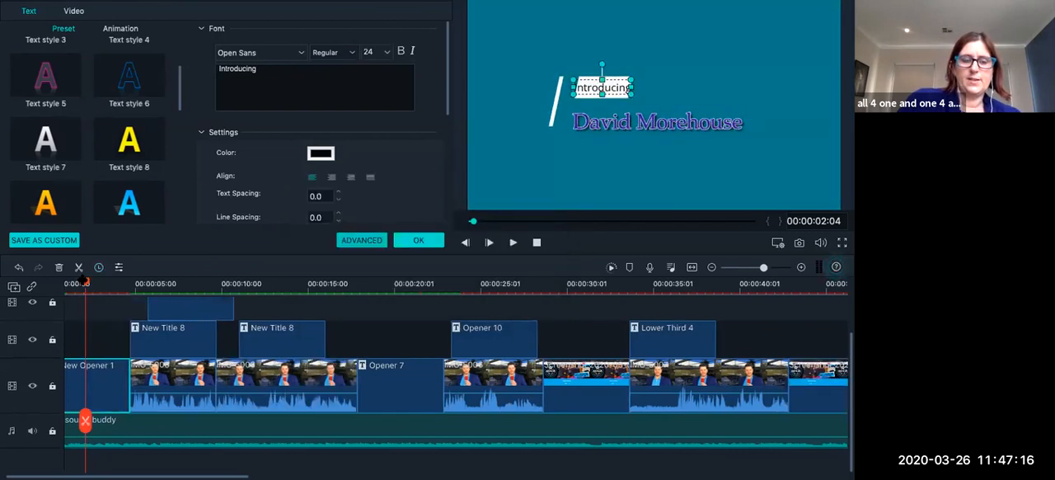
# Play the project from its start through the lengthened opener into the first video clip.
pyautogui.click(57, 284)
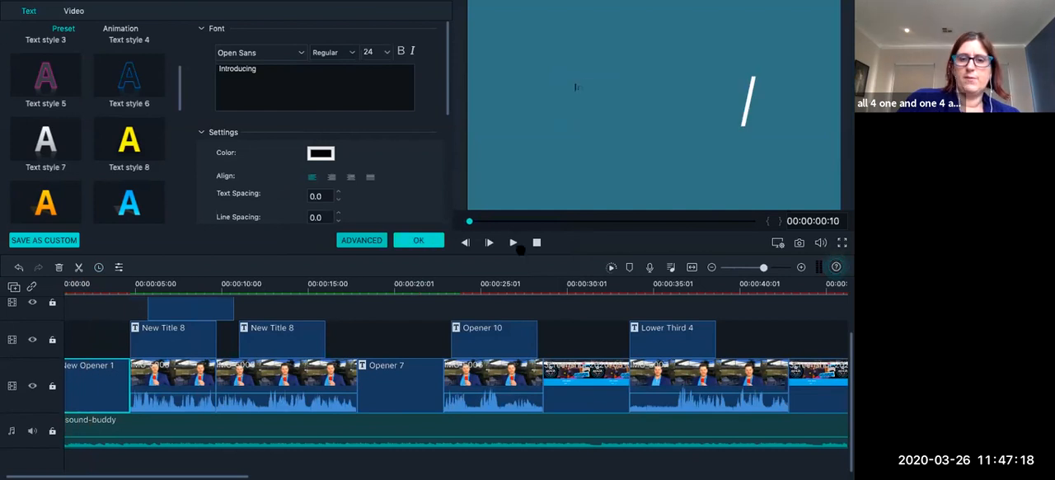
pyautogui.click(511, 242)
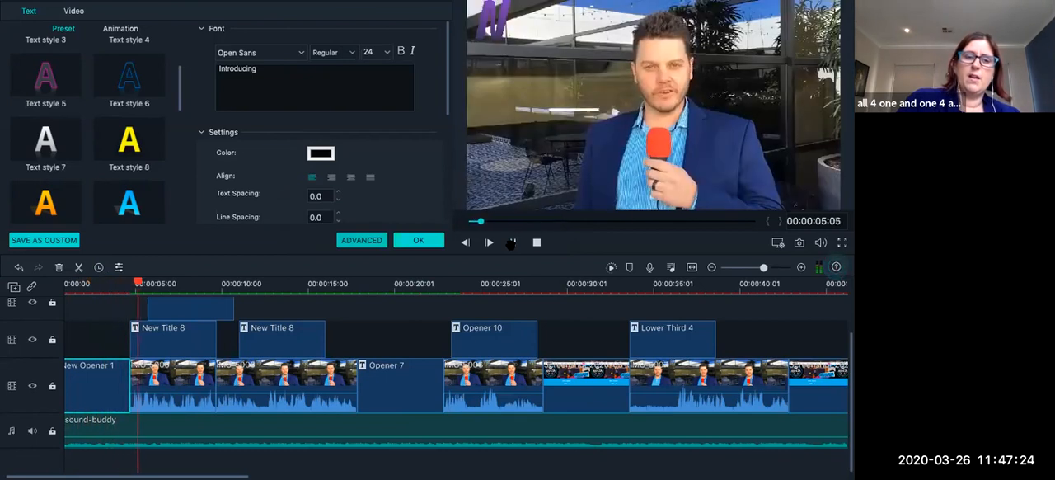
pyautogui.click(511, 243)
# Split the bensound-buddy music clip at 00:00:04:20, where New Opener 1 ends.
pyautogui.moveTo(122, 287)
pyautogui.mouseDown()
pyautogui.moveTo(101, 289)
pyautogui.moveTo(122, 289)
pyautogui.mouseUp()
pyautogui.click(108, 286)
pyautogui.hscroll(-3, 281, 399)
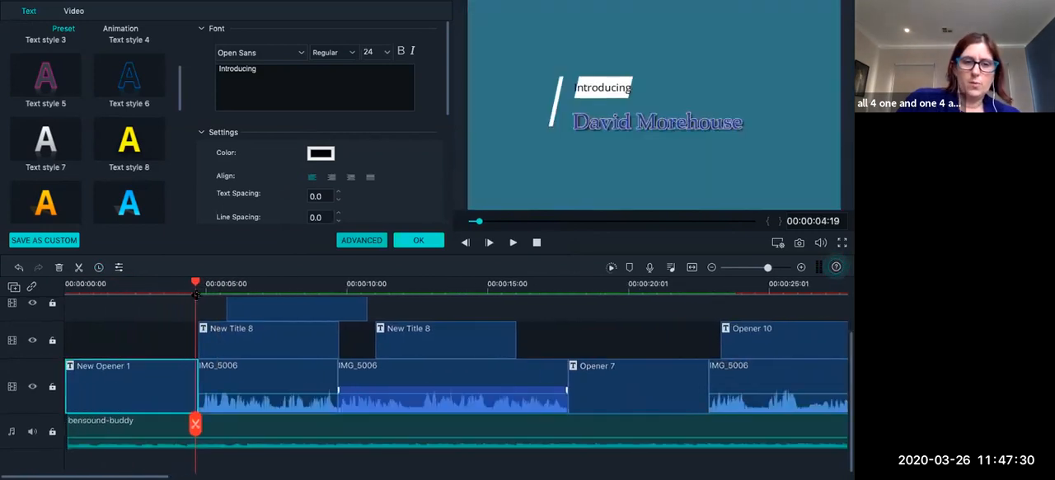
pyautogui.moveTo(196, 285); pyautogui.dragTo(197, 285)
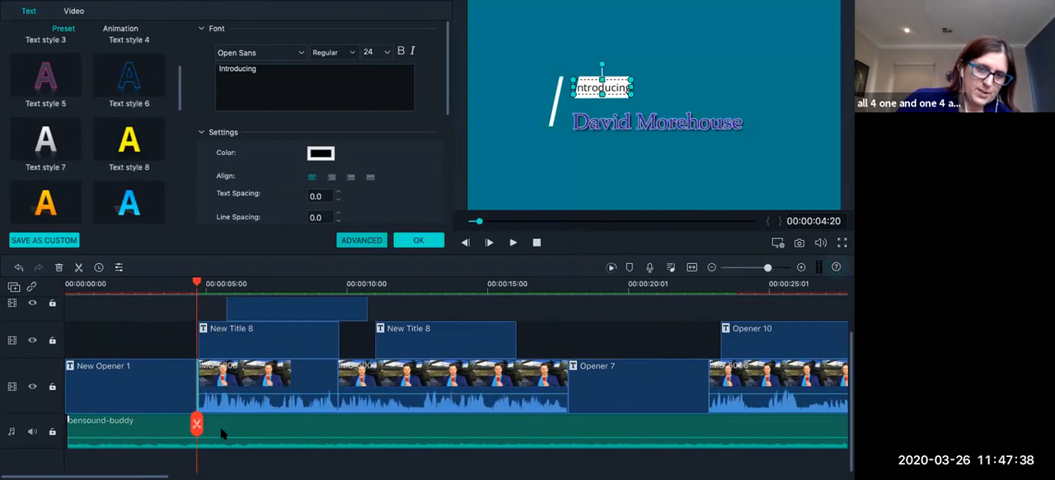
pyautogui.click(219, 426)
pyautogui.click(196, 424)
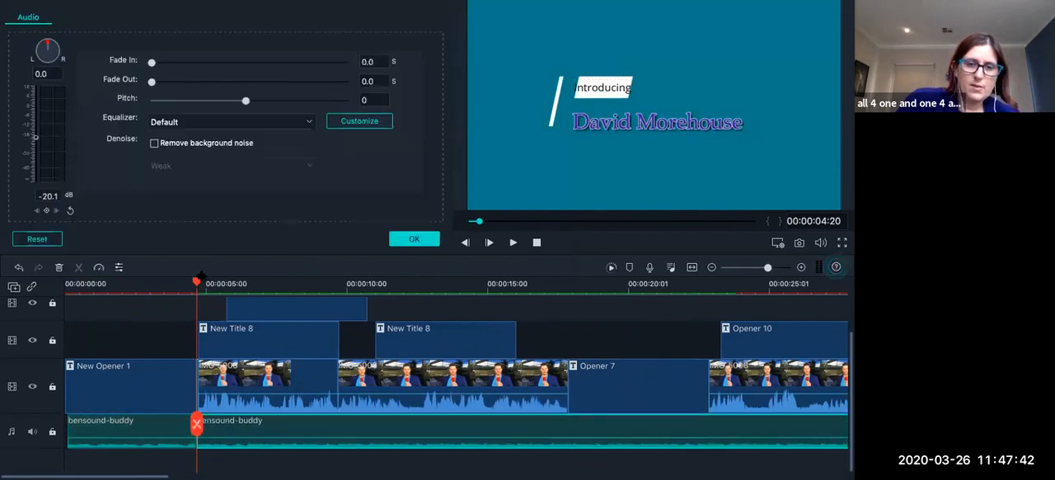
# Raise the volume of the first music piece, under New Opener 1, to -6.2 dB.
pyautogui.click(236, 283)
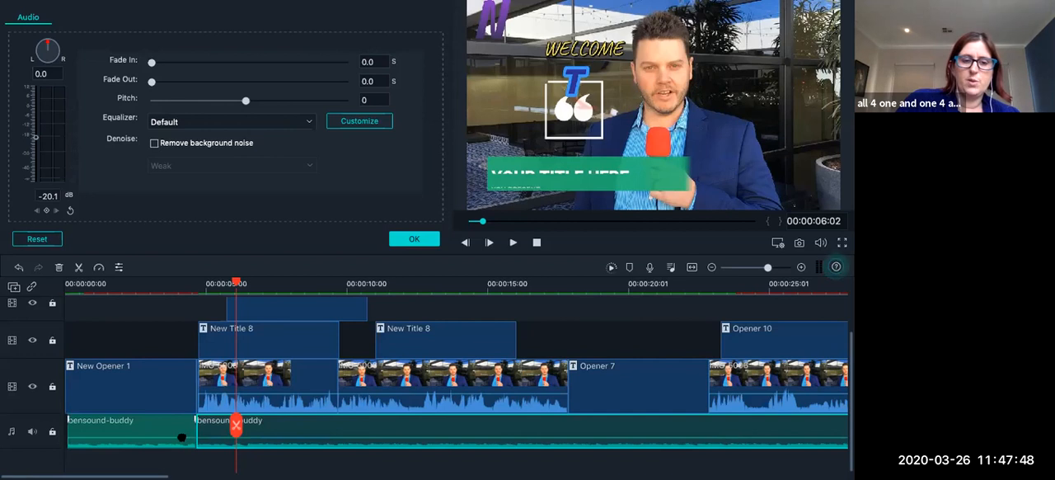
pyautogui.click(179, 429)
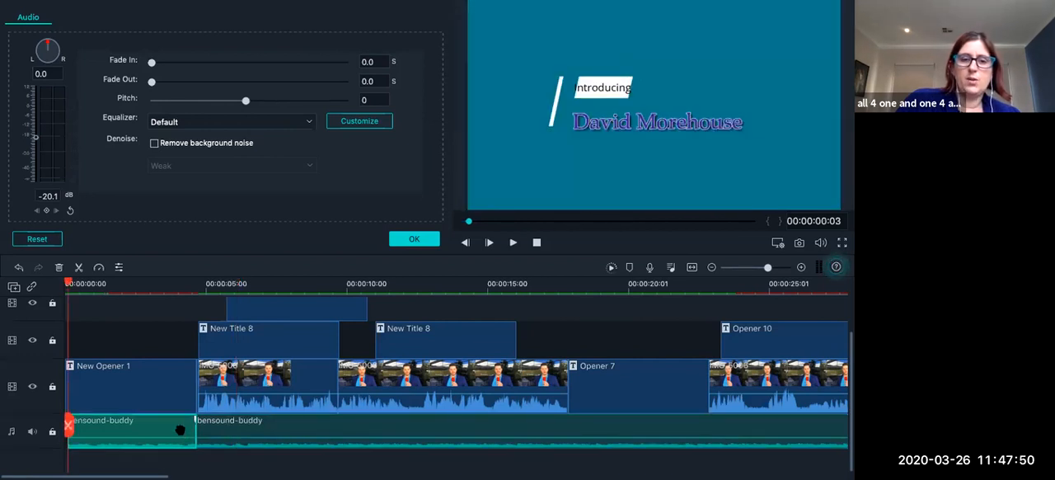
pyautogui.moveTo(37, 139); pyautogui.dragTo(37, 117)
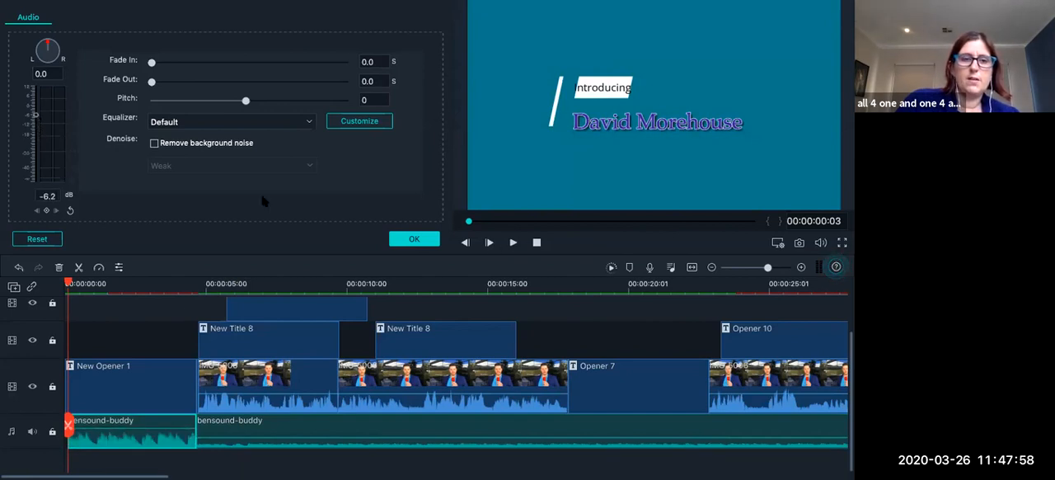
# Set the volume of the first music piece, under New Opener 1, to -9.0 dB and play it into the first clip.
pyautogui.moveTo(35, 115); pyautogui.dragTo(35, 120)
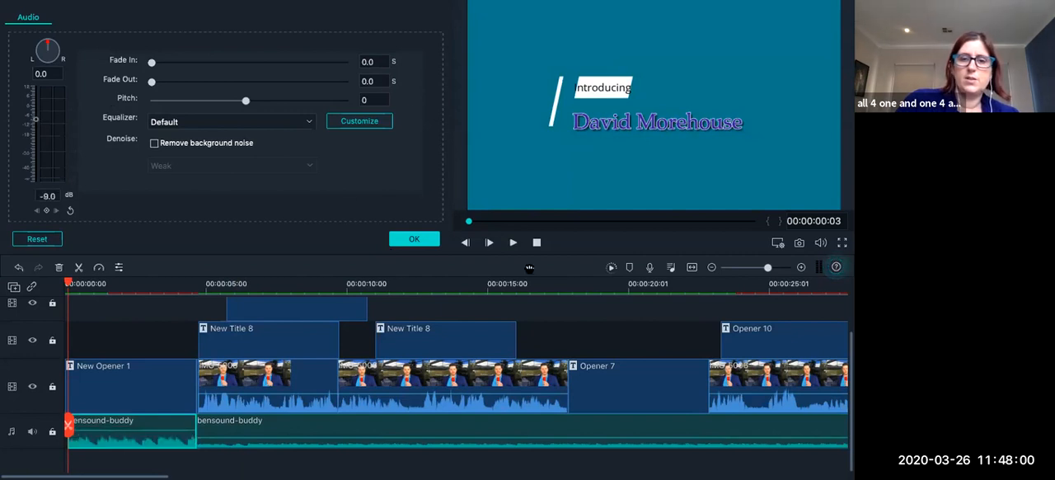
pyautogui.click(512, 243)
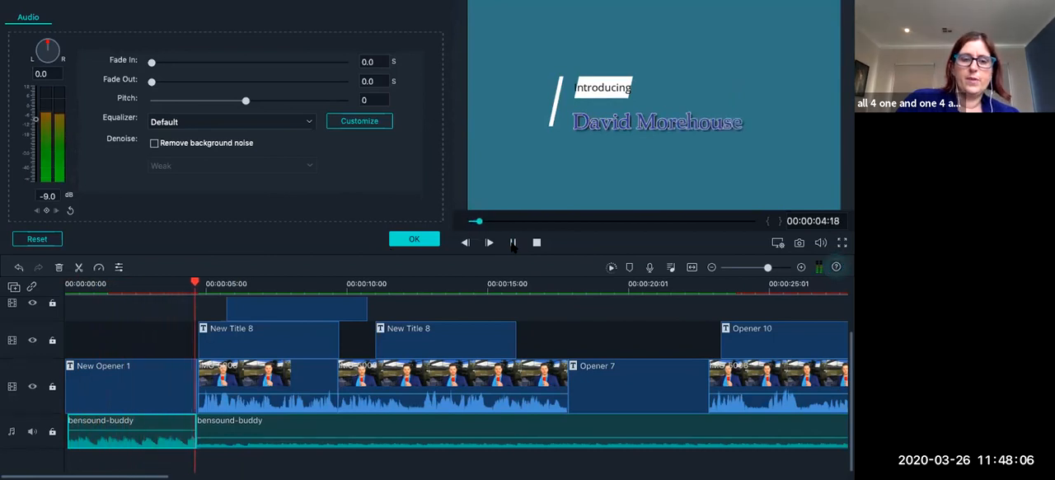
pyautogui.click(513, 245)
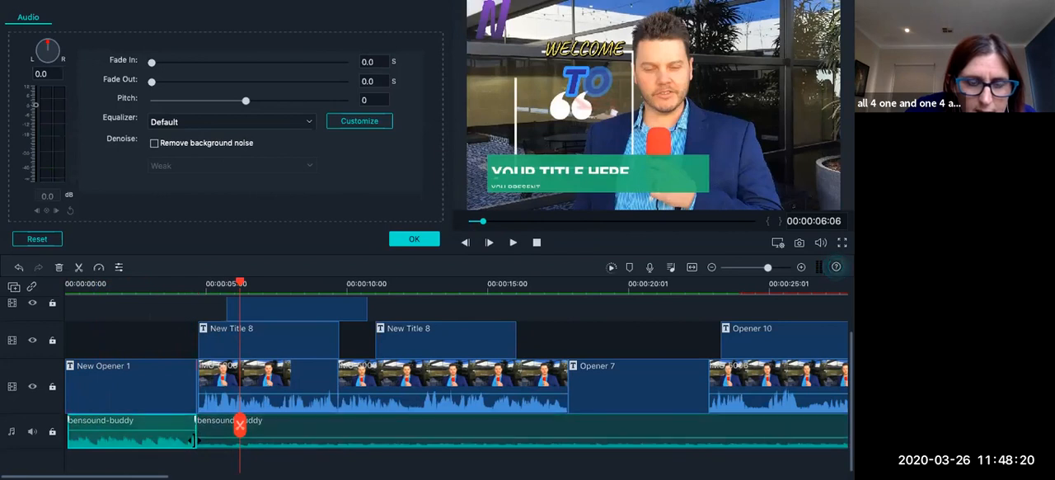
pyautogui.moveTo(195, 440); pyautogui.dragTo(191, 440)
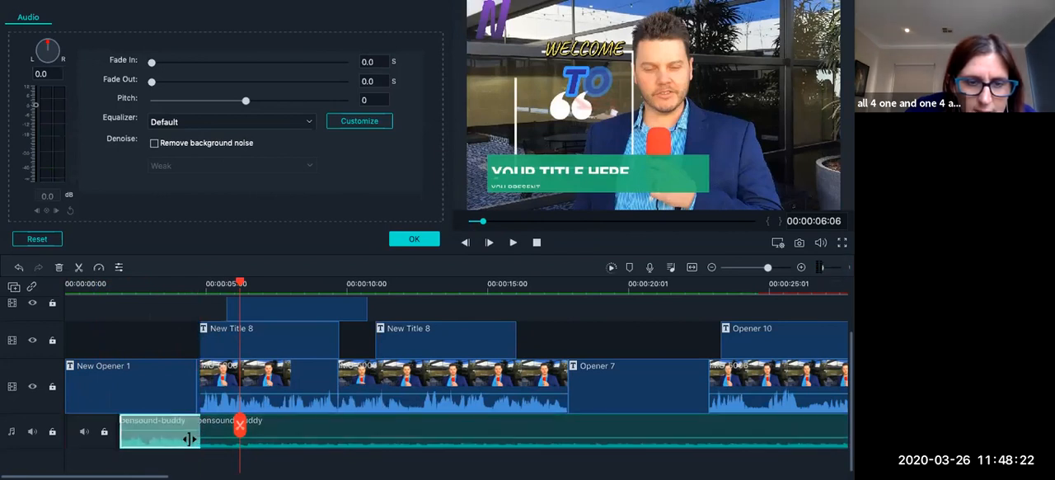
pyautogui.hotkey('ctrl', 'Left')
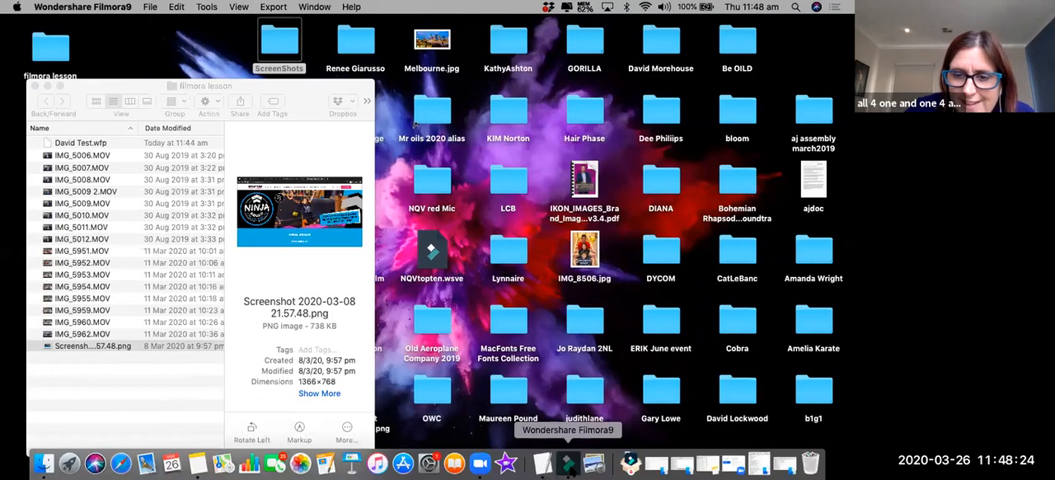
pyautogui.click(570, 466)
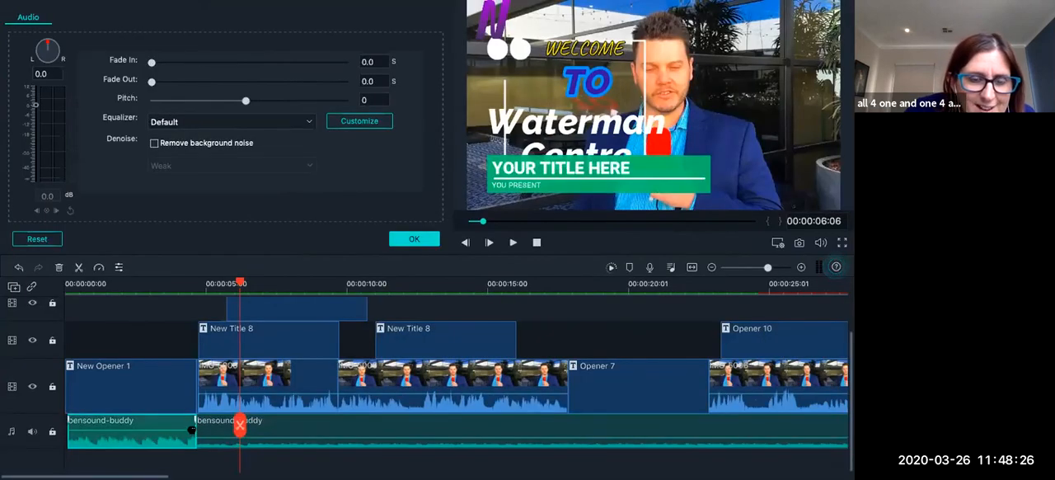
pyautogui.rightClick(191, 429)
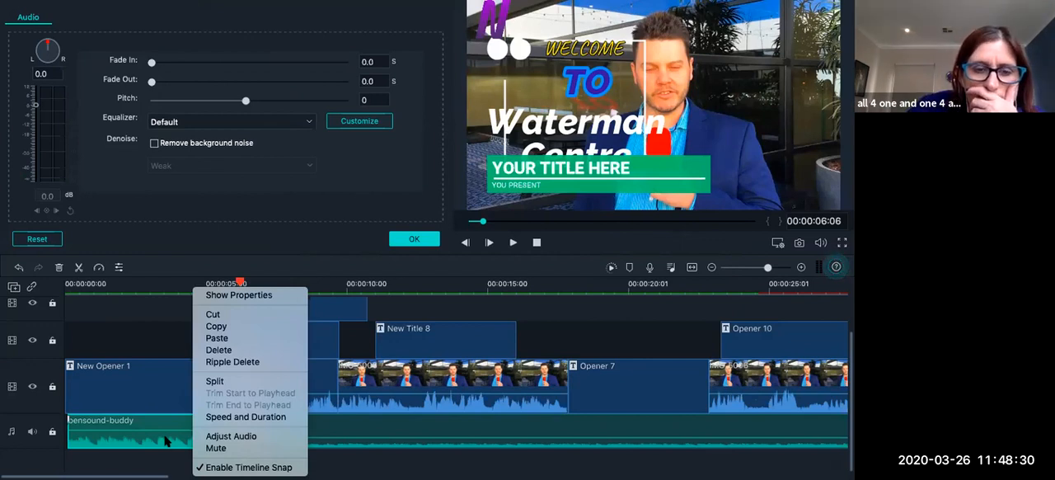
pyautogui.click(370, 399)
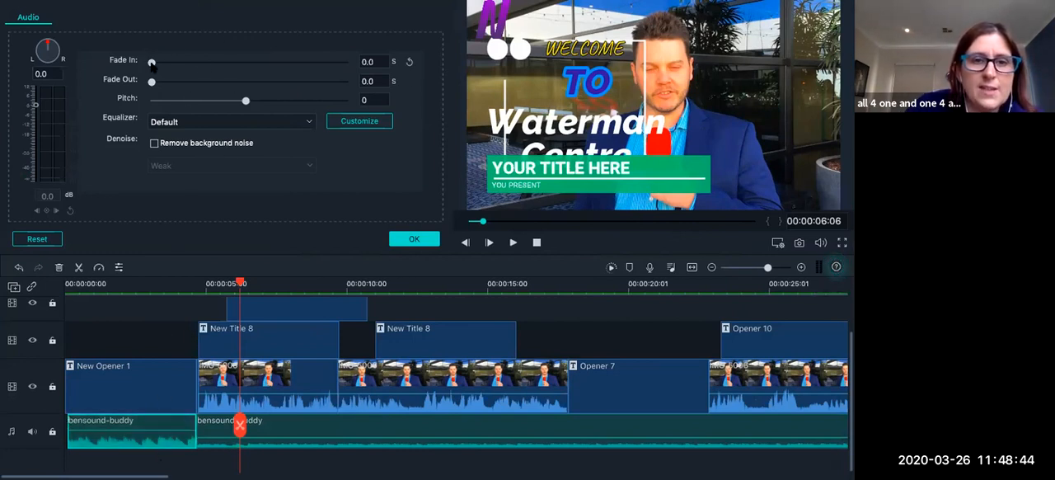
# Set a 1.0 s fade-out on the first music piece and play the transition from New Opener 1 into the video.
pyautogui.moveTo(157, 83); pyautogui.dragTo(186, 86)
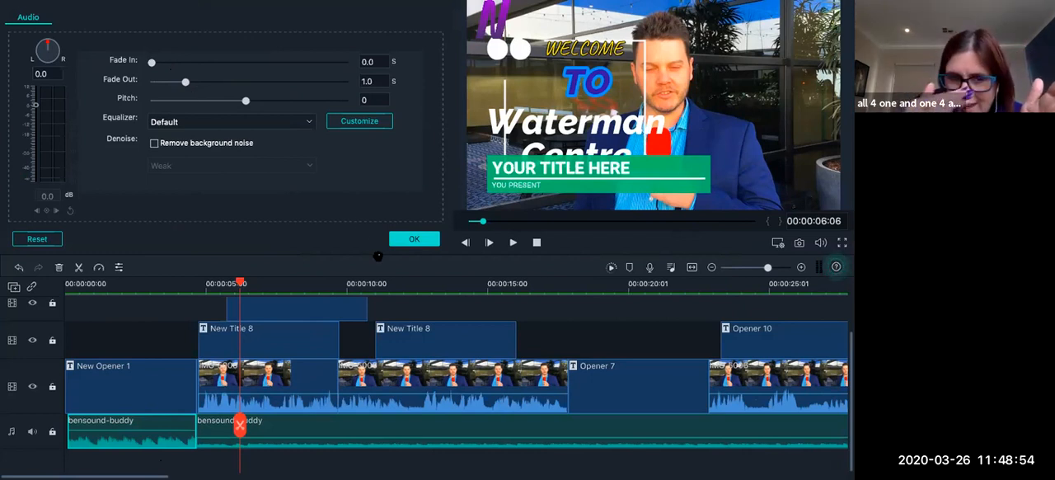
pyautogui.click(423, 241)
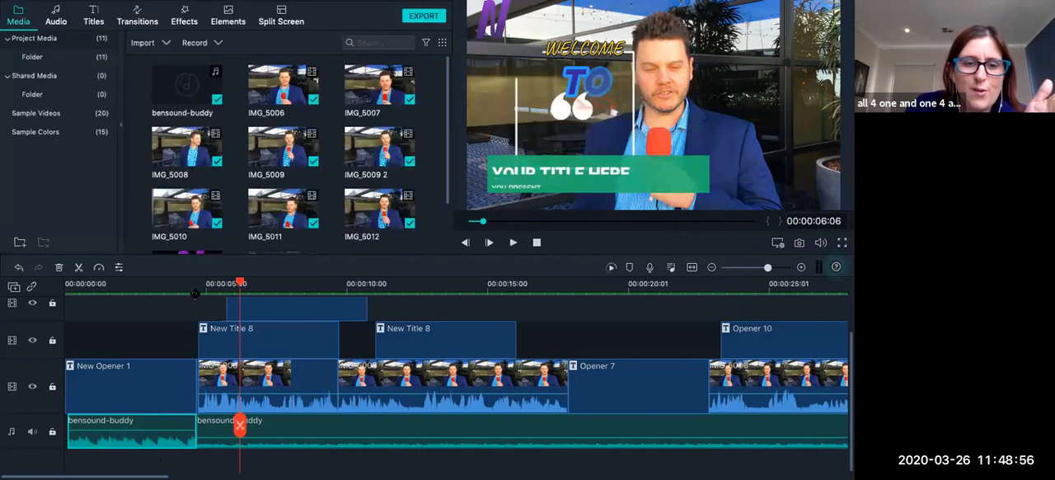
pyautogui.click(143, 288)
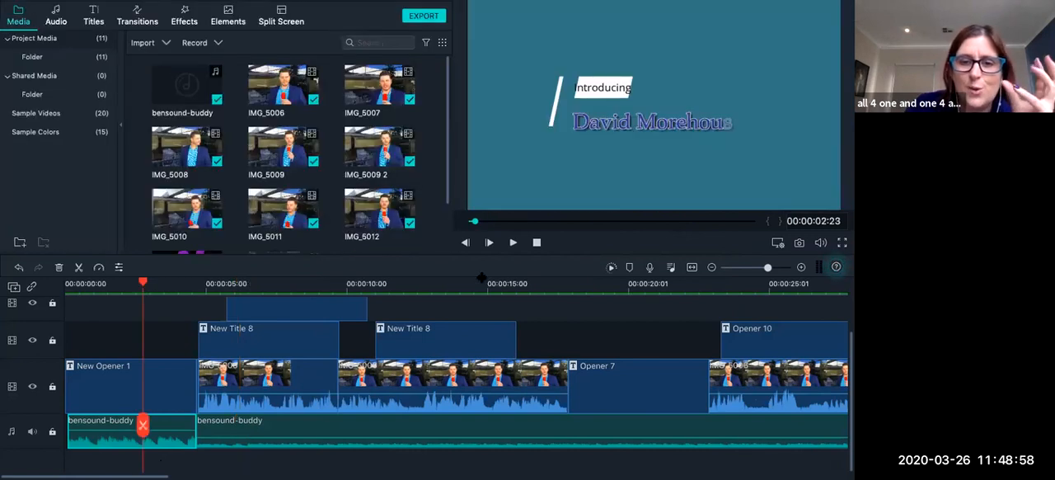
pyautogui.click(513, 242)
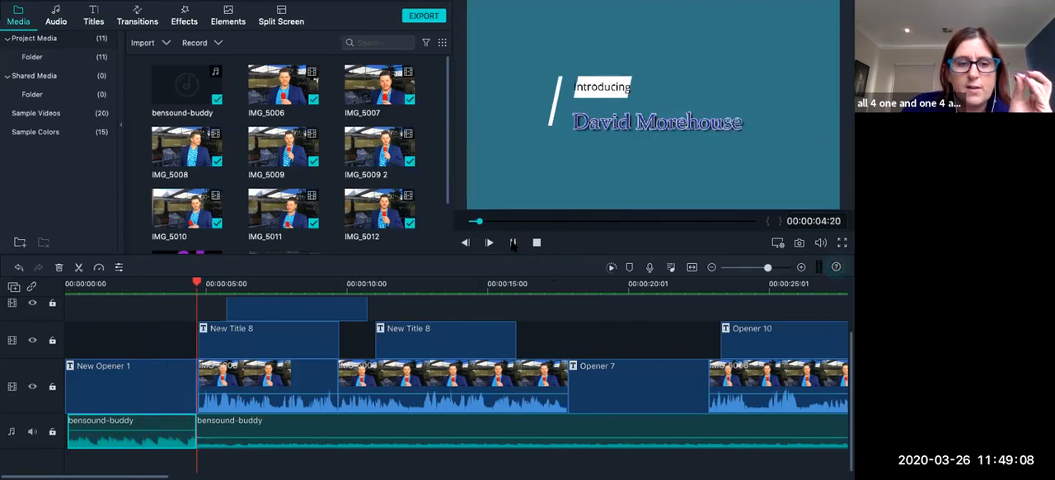
pyautogui.click(513, 242)
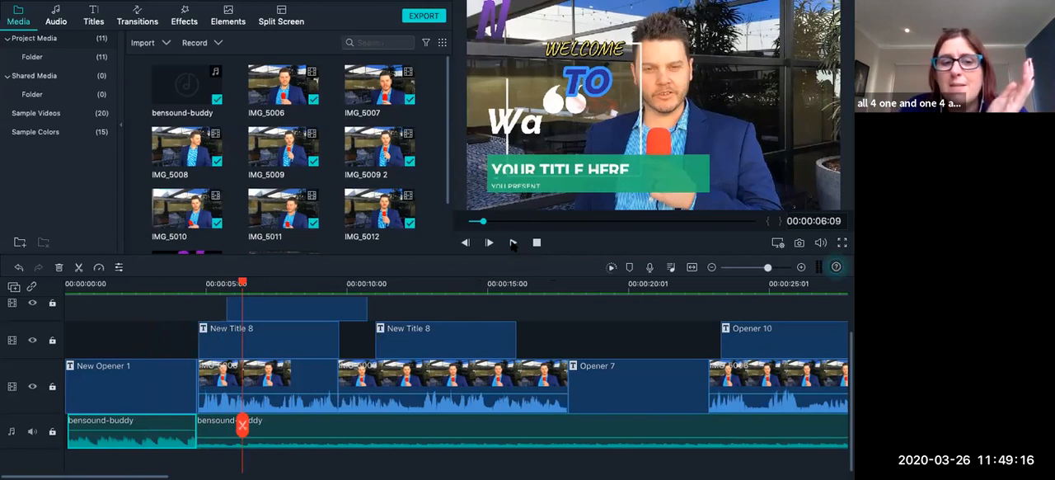
# Lengthen the first music piece's fade-out to 1.6 s and replay the transition into the first video clip.
pyautogui.doubleClick(172, 420)
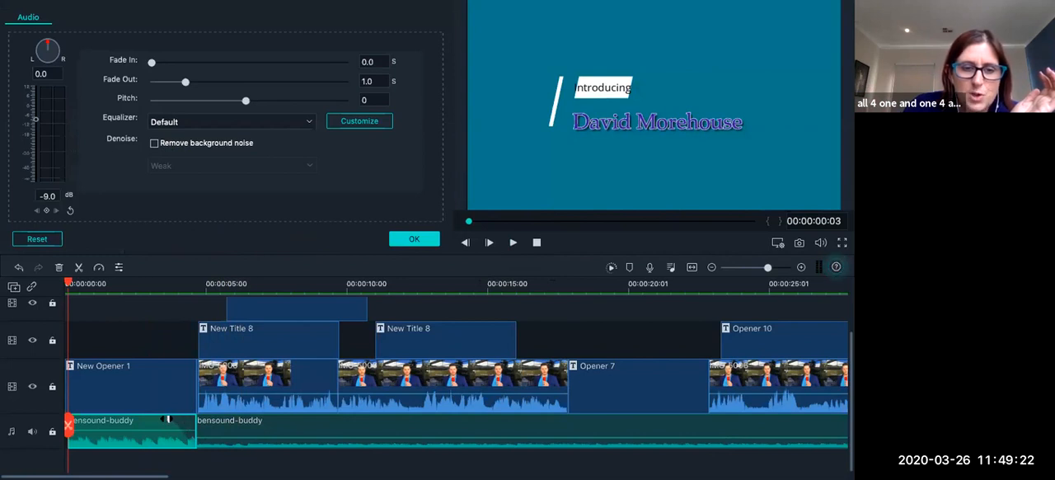
pyautogui.moveTo(169, 420); pyautogui.dragTo(152, 420)
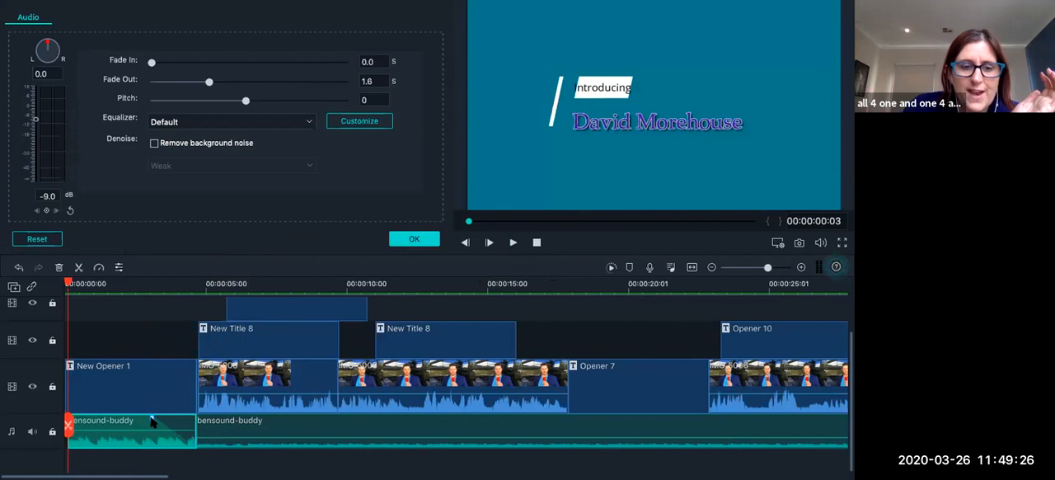
pyautogui.doubleClick(137, 410)
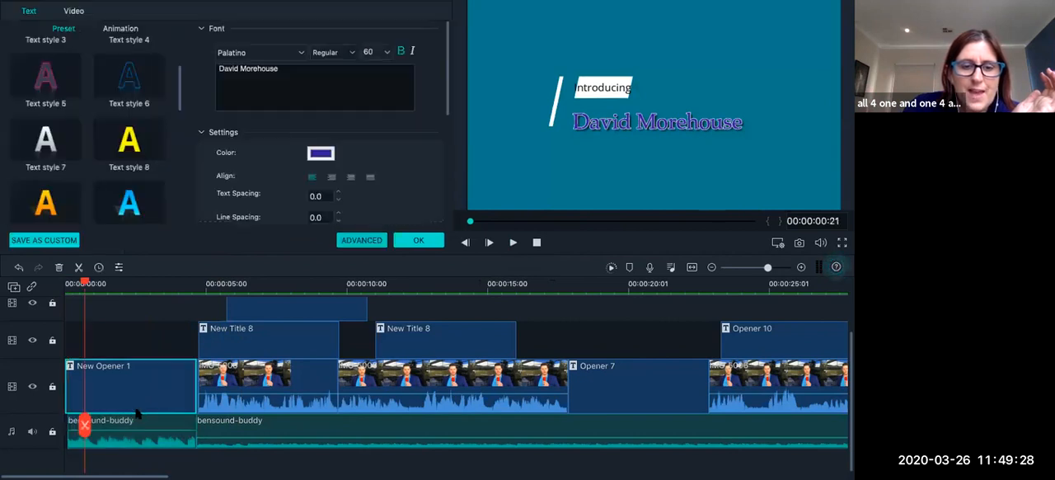
pyautogui.click(145, 293)
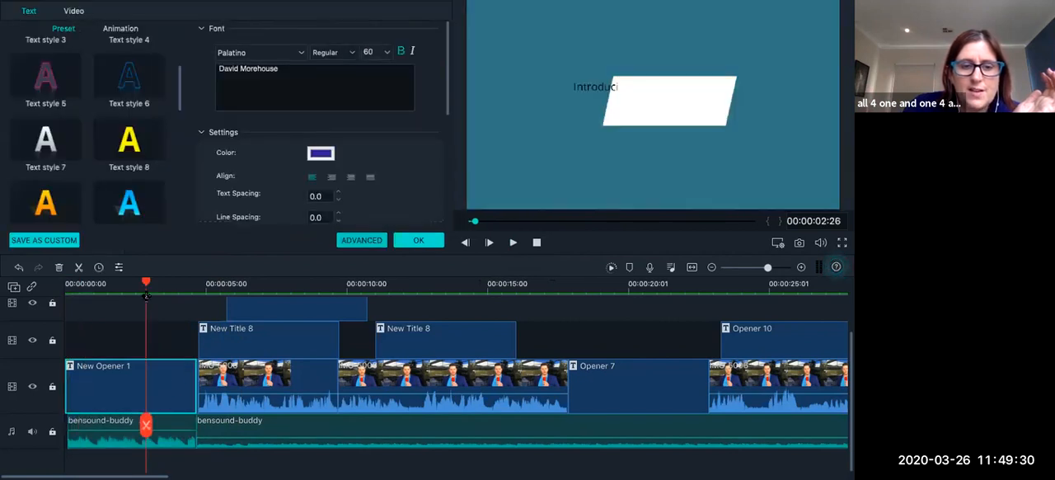
pyautogui.click(513, 242)
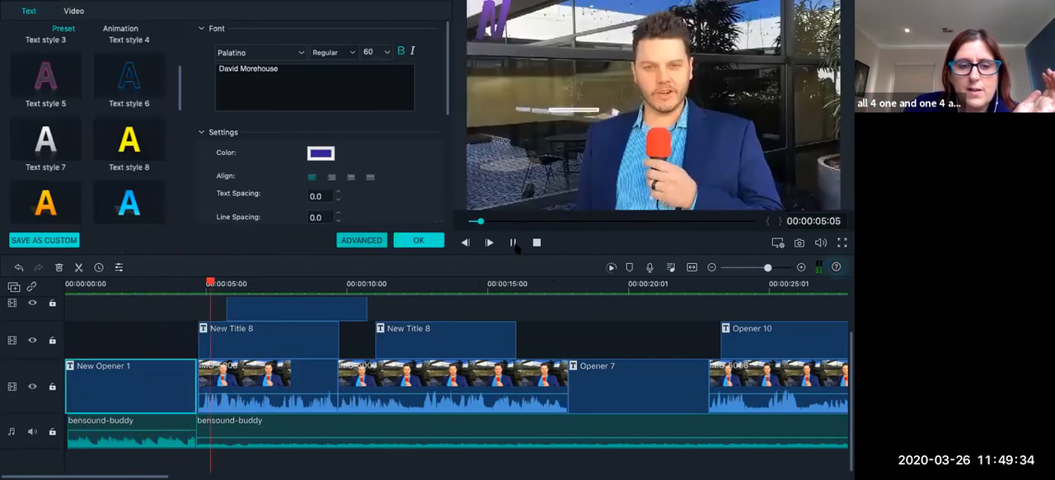
pyautogui.click(513, 242)
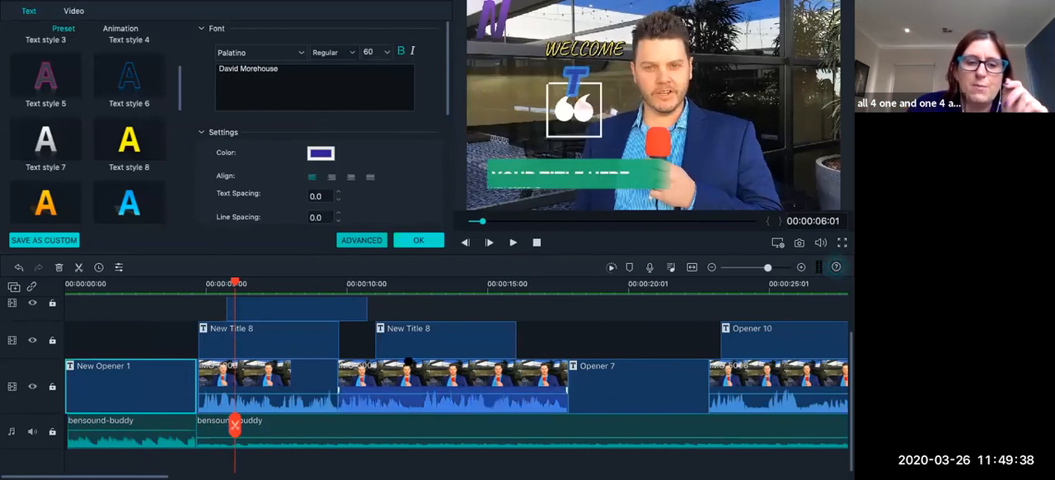
# Delete the first bensound-buddy music piece, under New Opener 1.
pyautogui.click(258, 423)
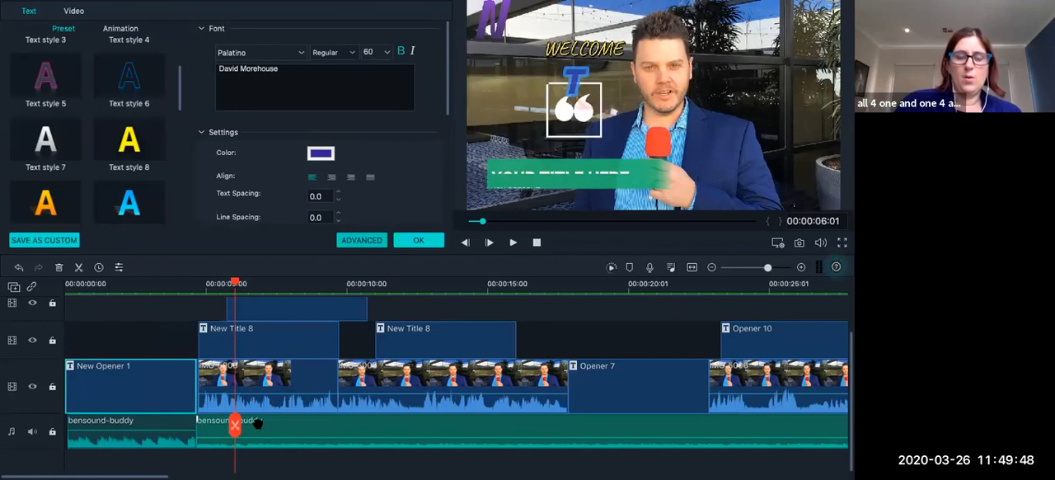
pyautogui.doubleClick(105, 431)
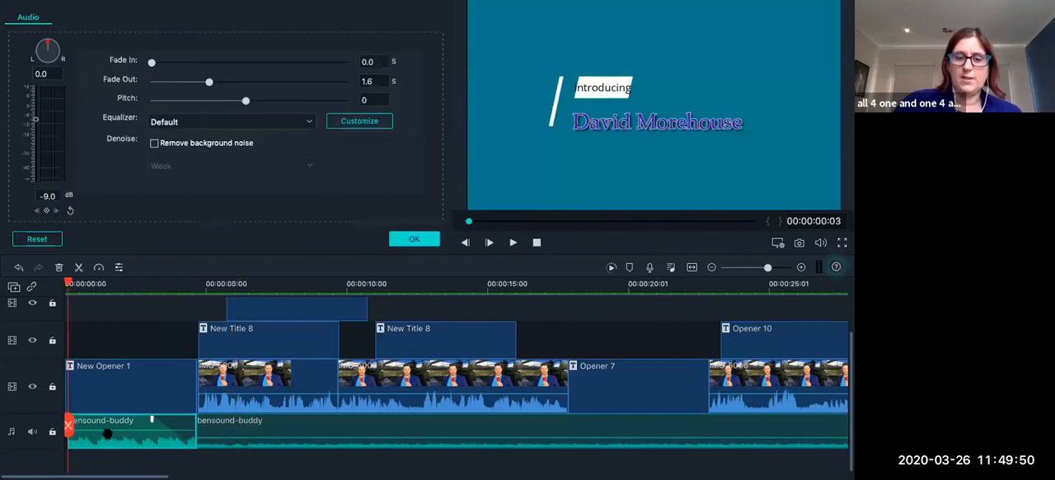
pyautogui.press('Delete')
pyautogui.click(198, 433)
pyautogui.moveTo(198, 432); pyautogui.dragTo(19, 439)
pyautogui.hotkey('ctrl', 'Left')
pyautogui.moveTo(429, 472)
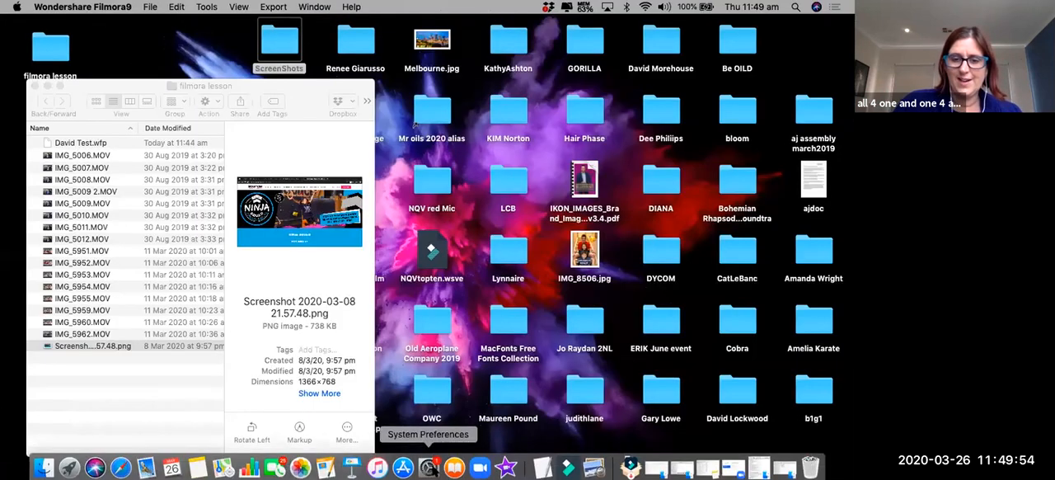
pyautogui.click(568, 464)
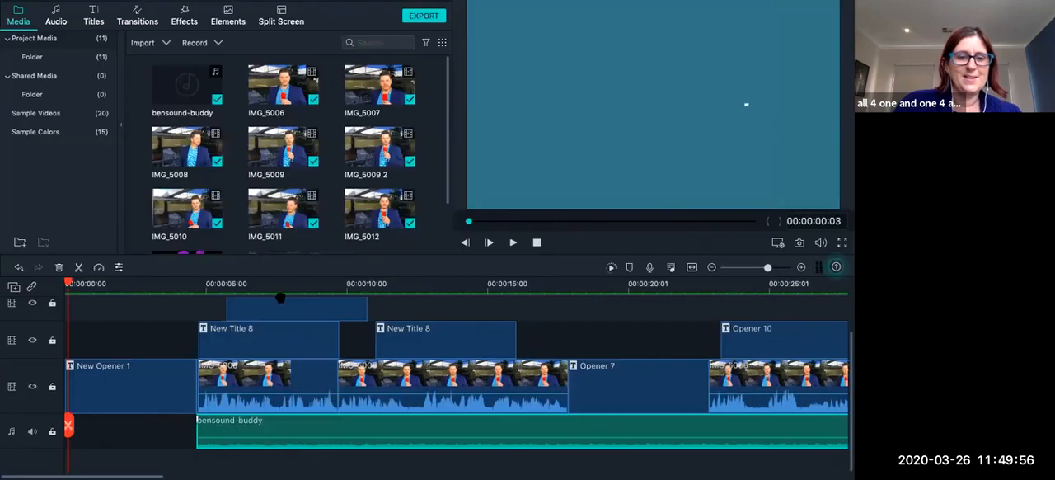
# Move the remaining bensound-buddy clip to the very start of the timeline, under New Opener 1, and play the opening.
pyautogui.moveTo(223, 426); pyautogui.dragTo(192, 425)
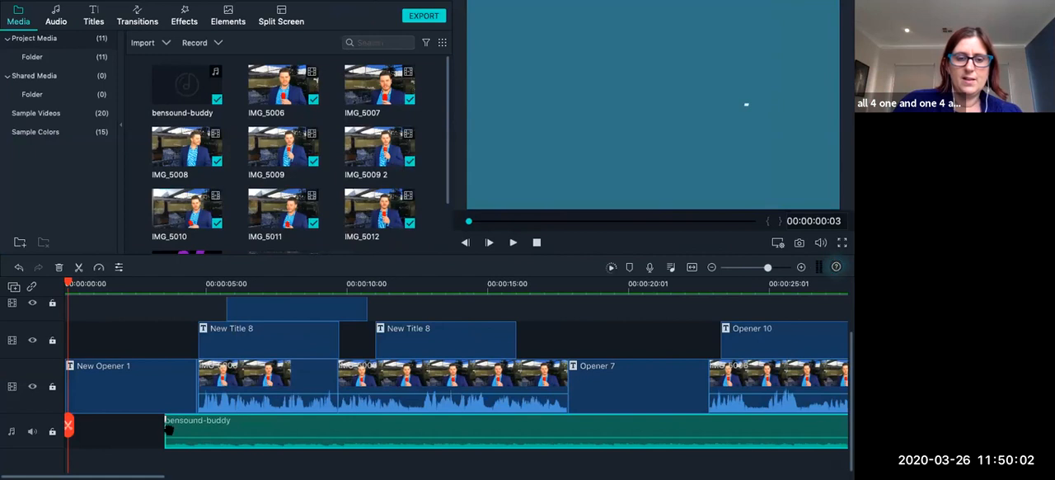
pyautogui.moveTo(171, 428); pyautogui.dragTo(74, 429)
pyautogui.click(513, 242)
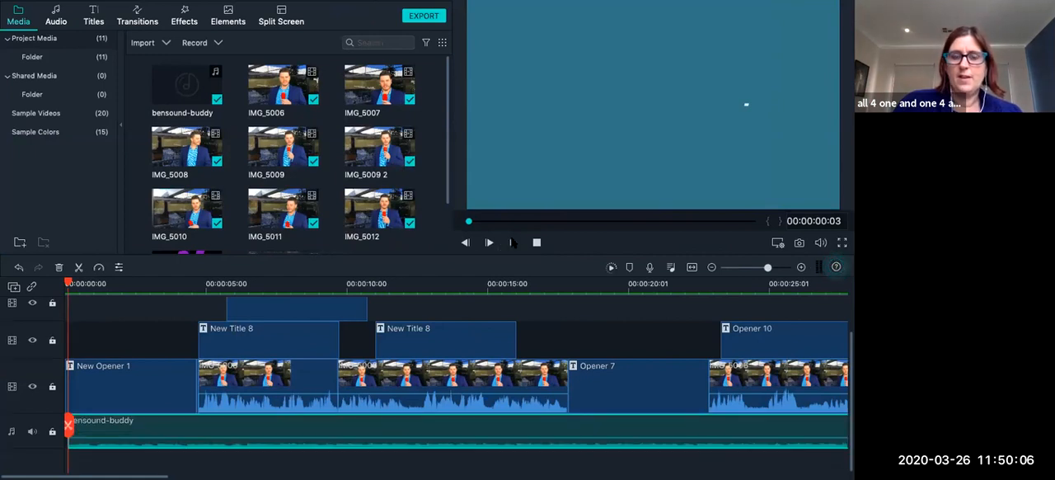
pyautogui.click(158, 439)
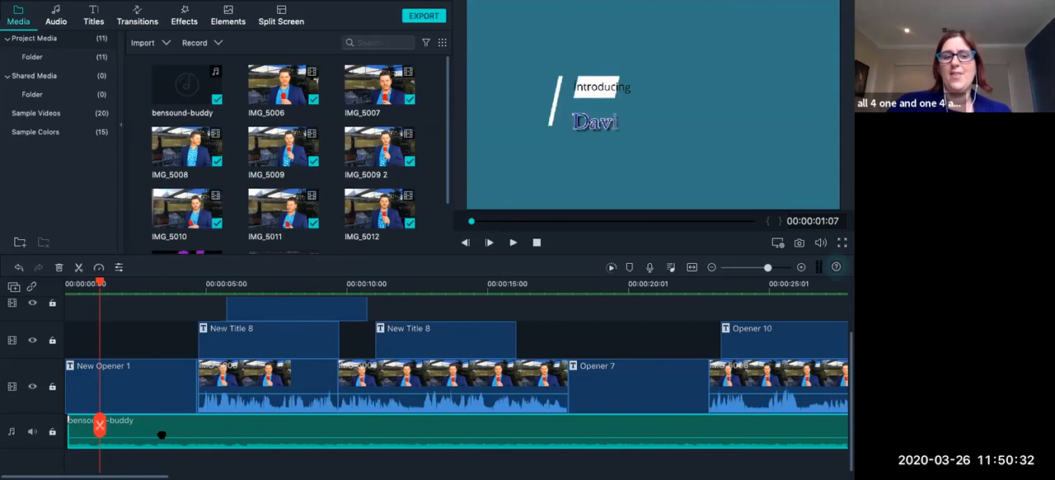
pyautogui.moveTo(167, 427); pyautogui.dragTo(164, 428)
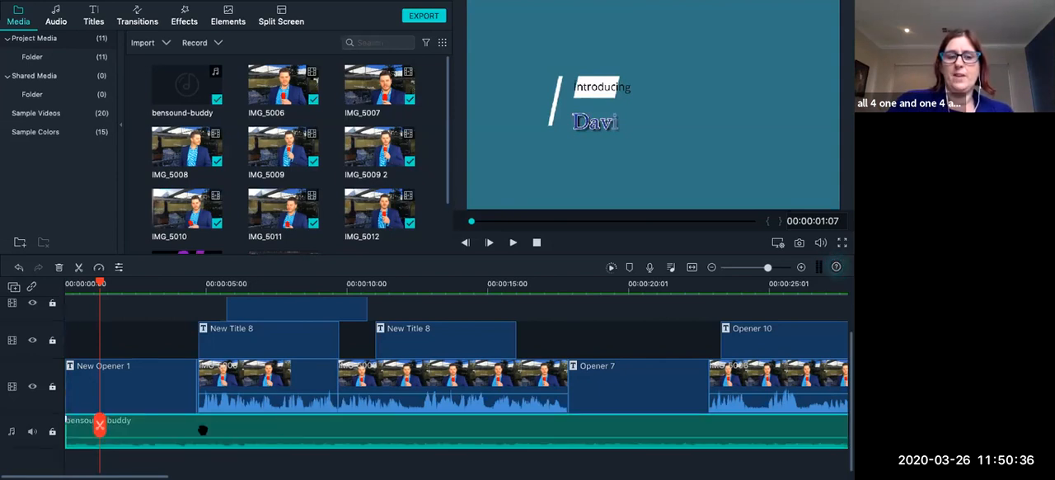
# Split the bensound-buddy music at the end of the last video clip, at 00:01:55:13, and delete the excess piece.
pyautogui.hscroll(1, 230, 431)
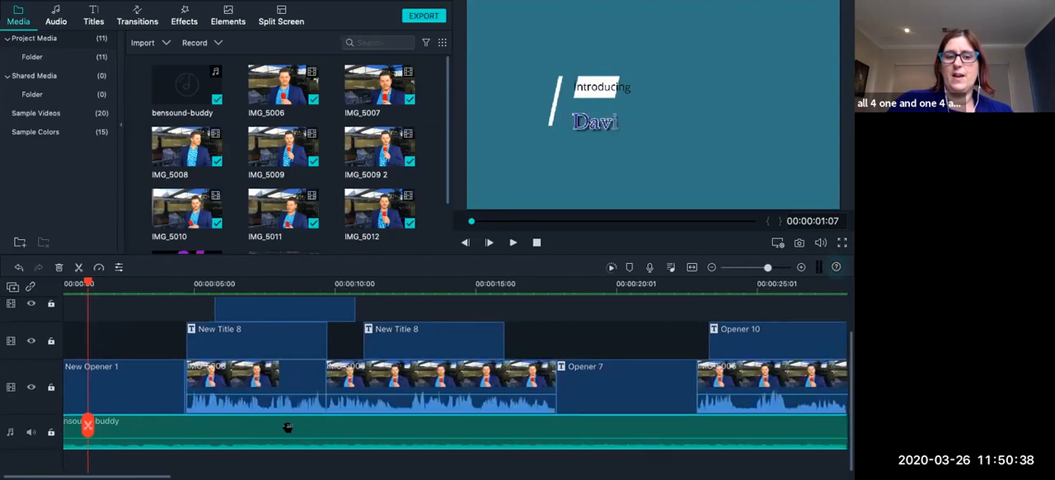
pyautogui.hscroll(3, 330, 425)
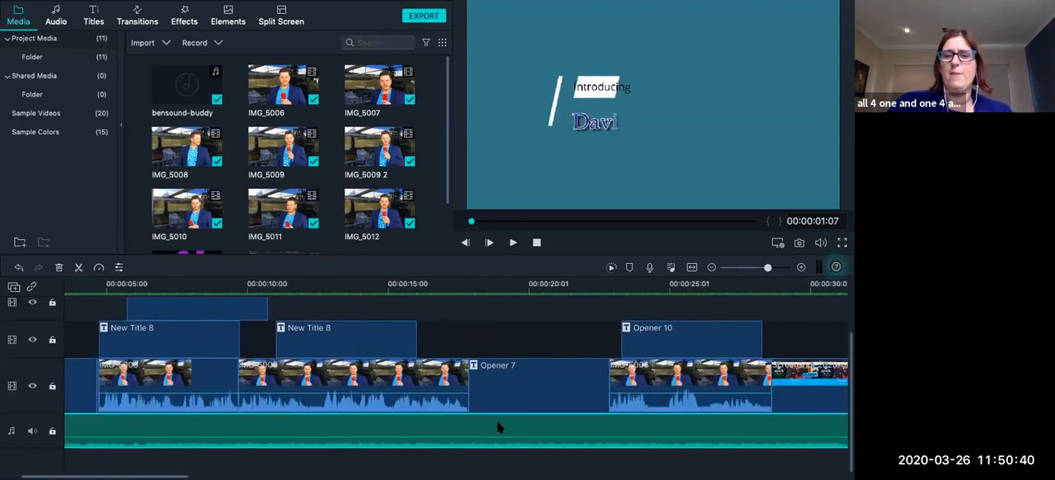
pyautogui.hscroll(20, 577, 360)
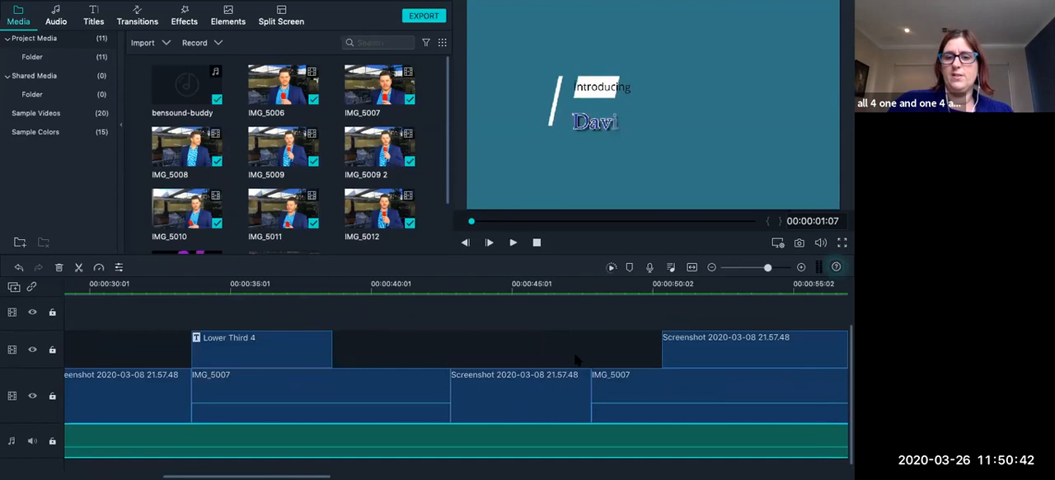
pyautogui.hscroll(20, 575, 356)
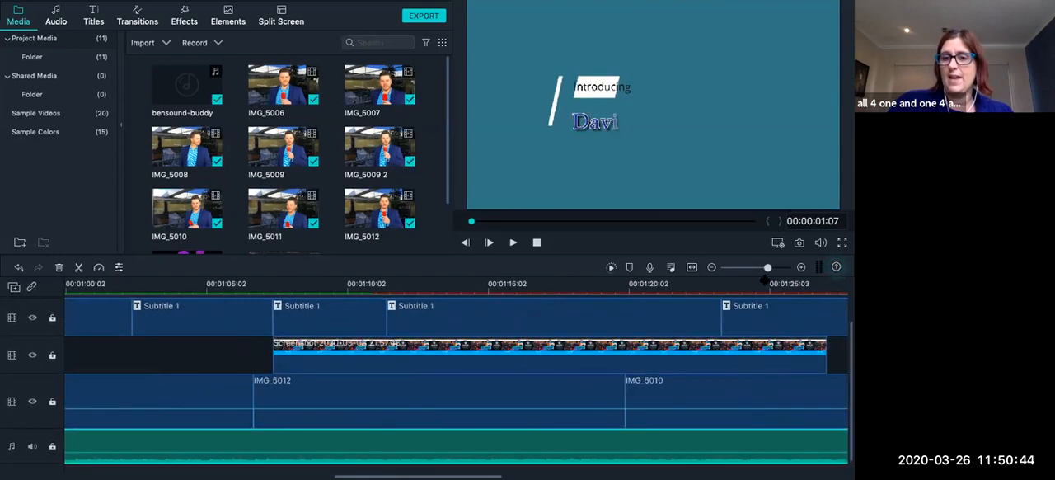
pyautogui.click(750, 268)
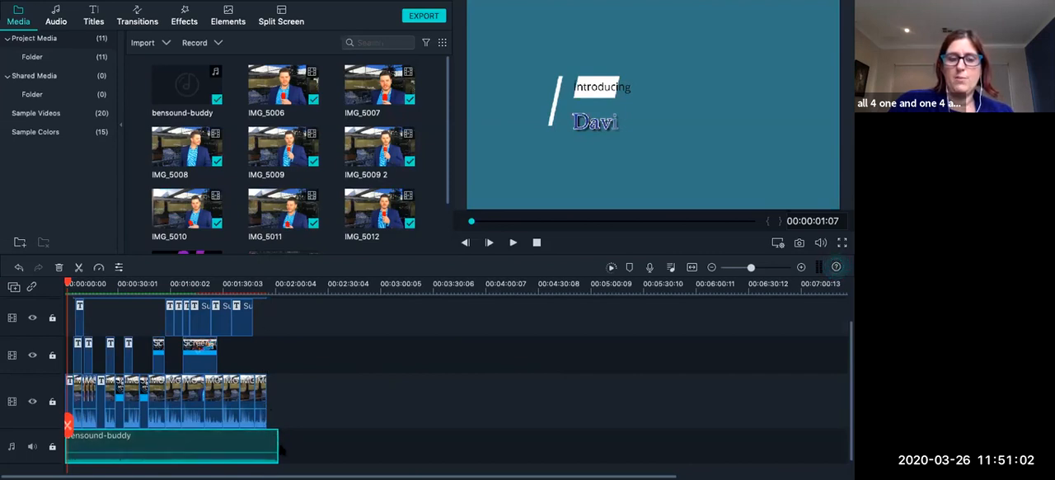
pyautogui.moveTo(752, 267); pyautogui.dragTo(771, 267)
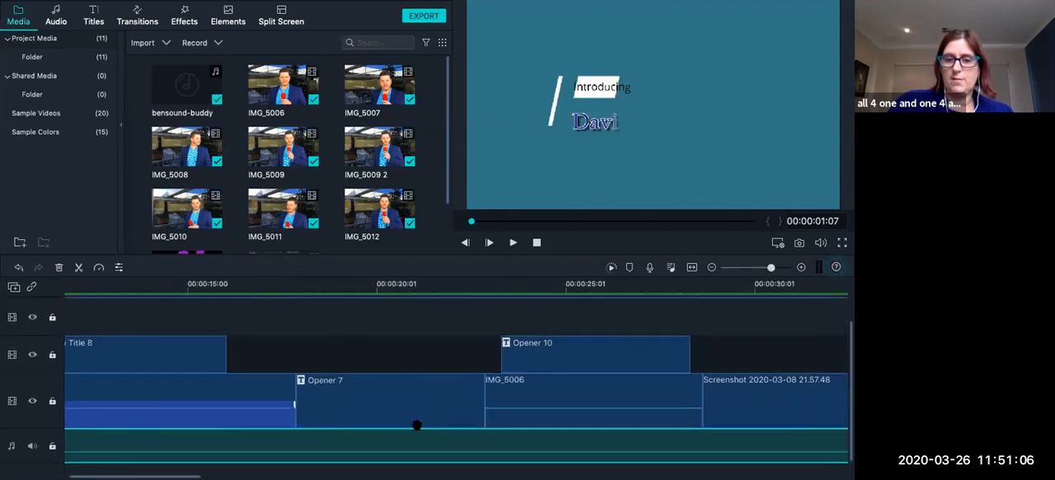
pyautogui.hscroll(15, 416, 425)
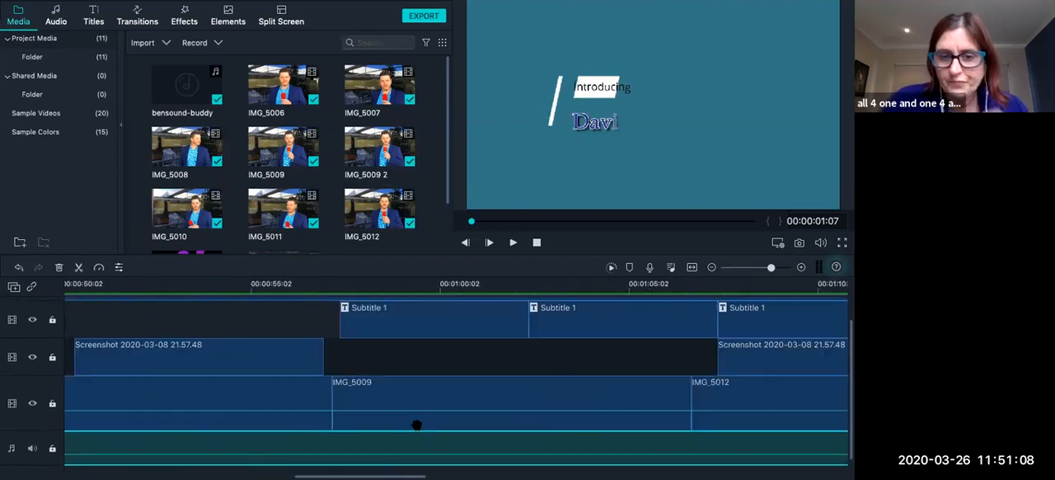
pyautogui.hscroll(18, 416, 426)
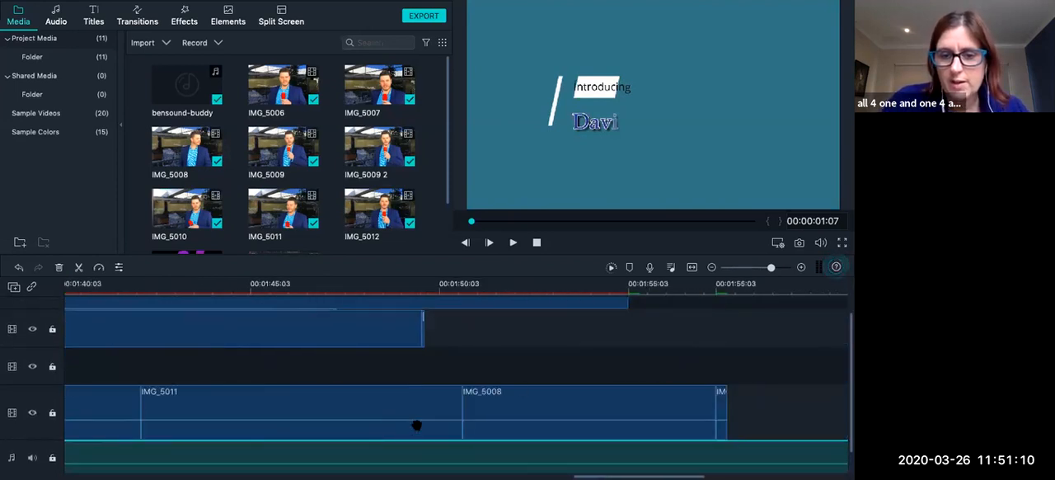
pyautogui.hscroll(6, 417, 425)
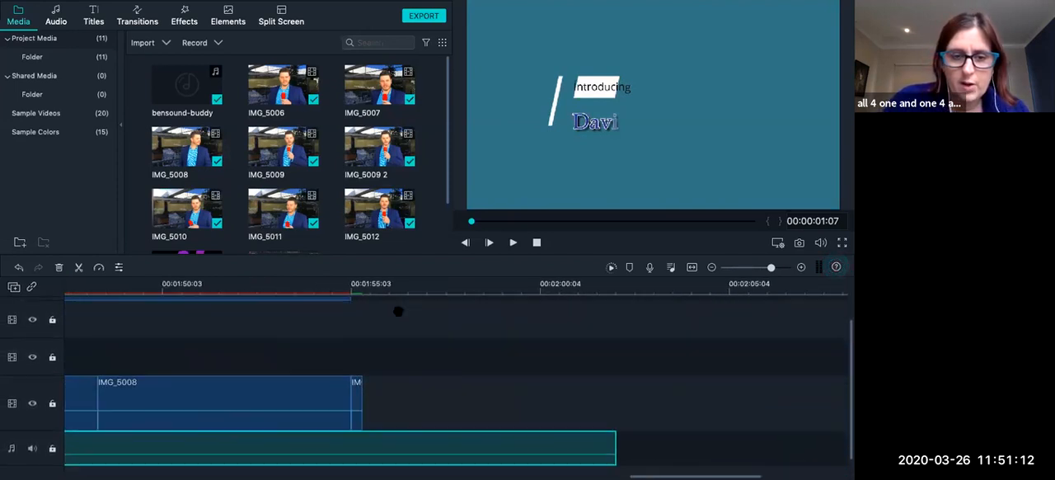
pyautogui.click(369, 296)
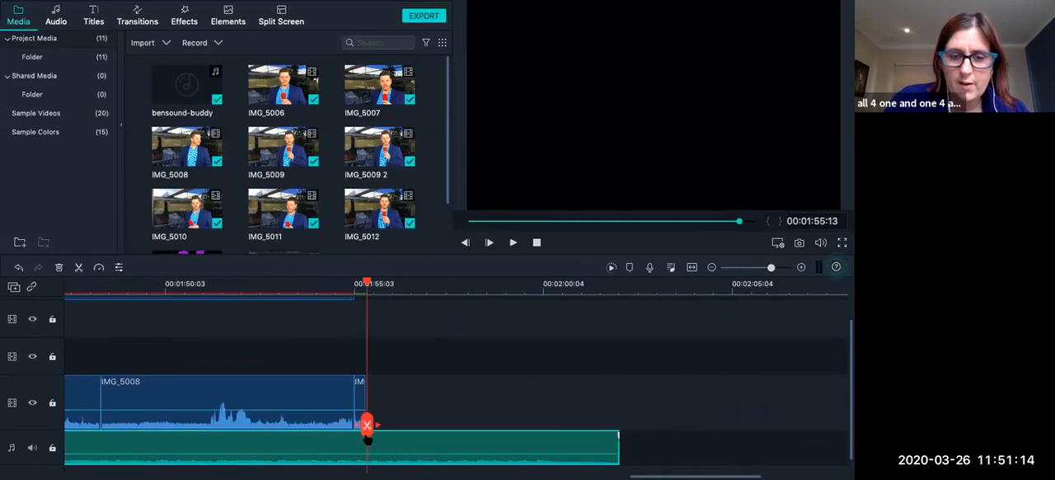
pyautogui.click(369, 427)
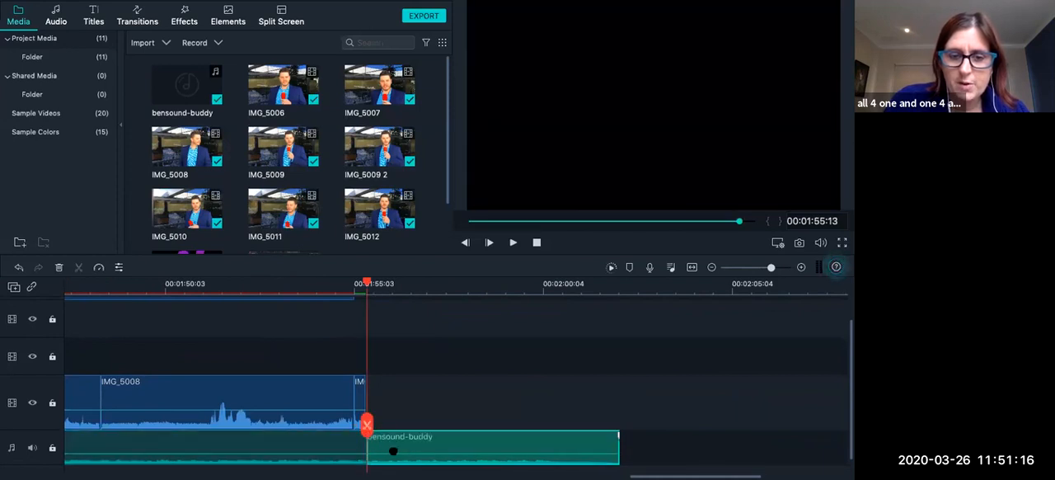
pyautogui.press('Delete')
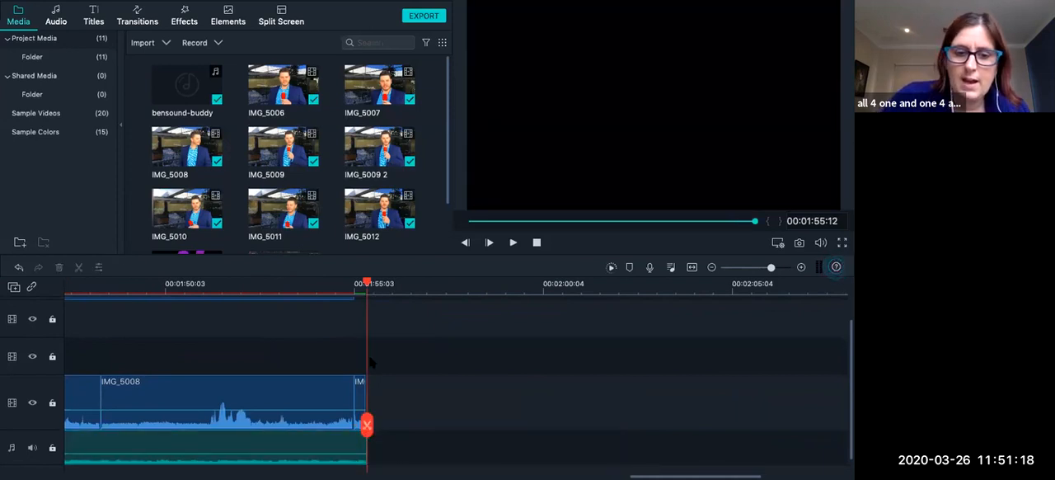
# Play the ending, add a fade-out of about 2 s to the bensound-buddy music and replay from 00:01:50:27.
pyautogui.click(315, 287)
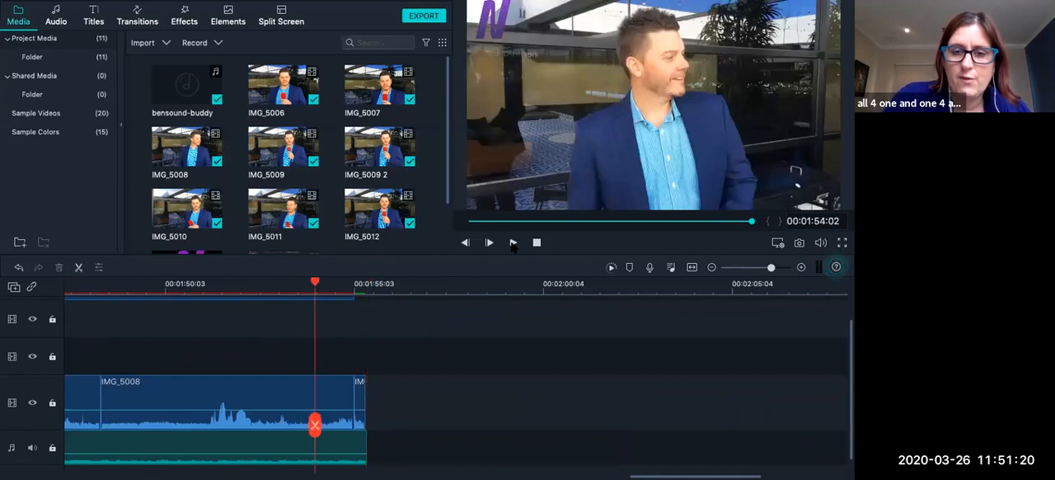
pyautogui.click(512, 243)
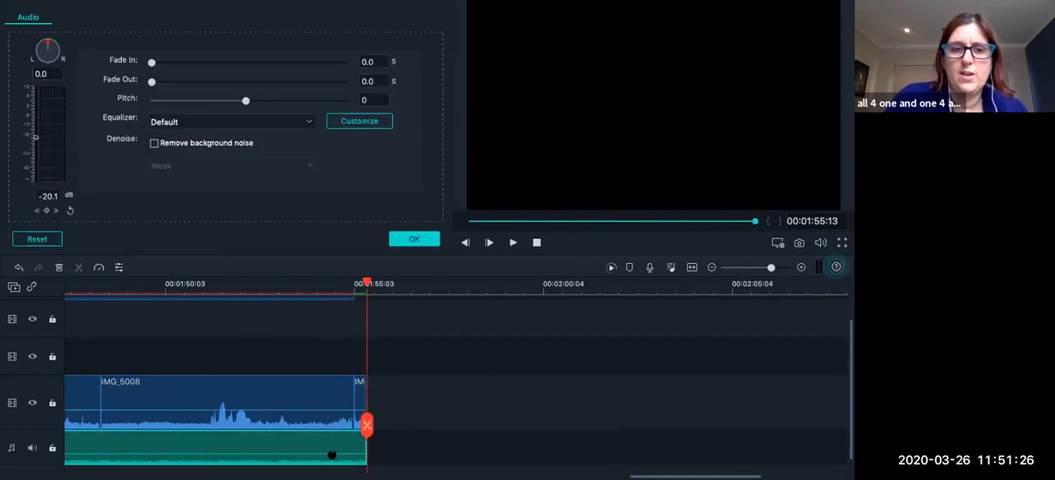
pyautogui.moveTo(171, 85); pyautogui.dragTo(239, 87)
pyautogui.click(410, 239)
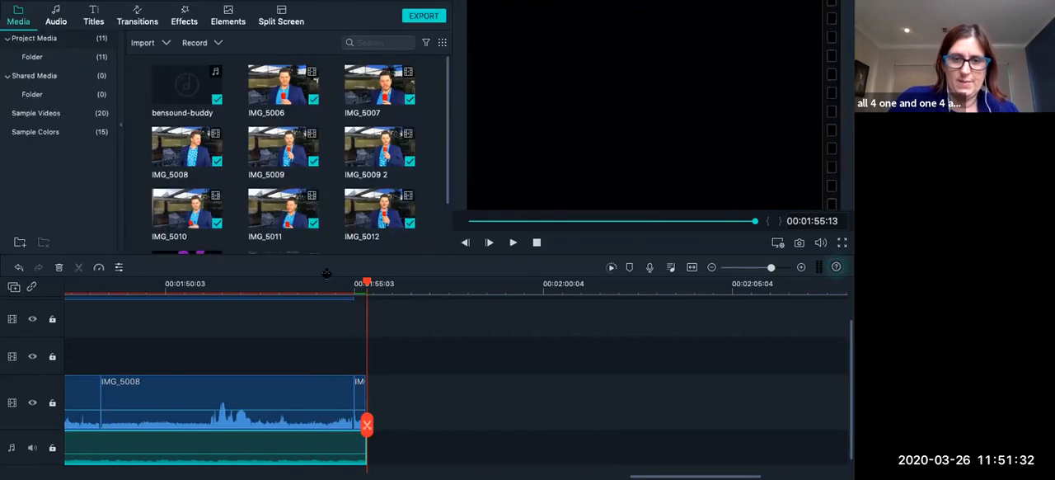
pyautogui.click(196, 284)
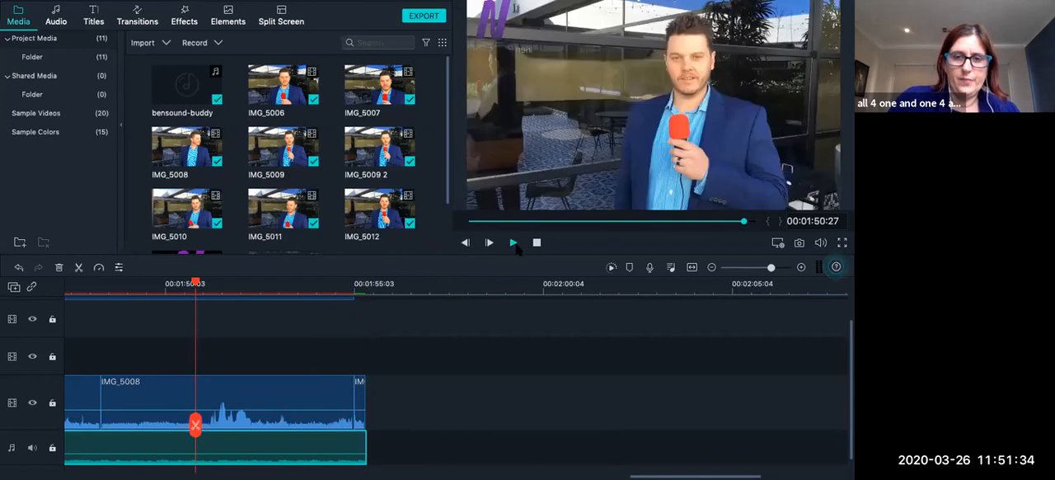
pyautogui.click(514, 243)
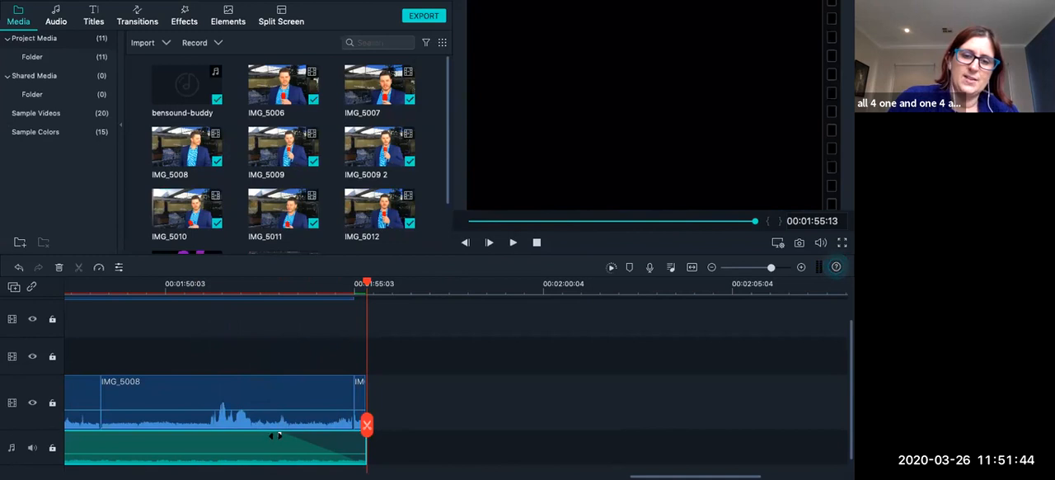
# Lengthen the music's closing fade-out directly on the timeline clip and save the project.
pyautogui.moveTo(279, 435); pyautogui.dragTo(255, 435)
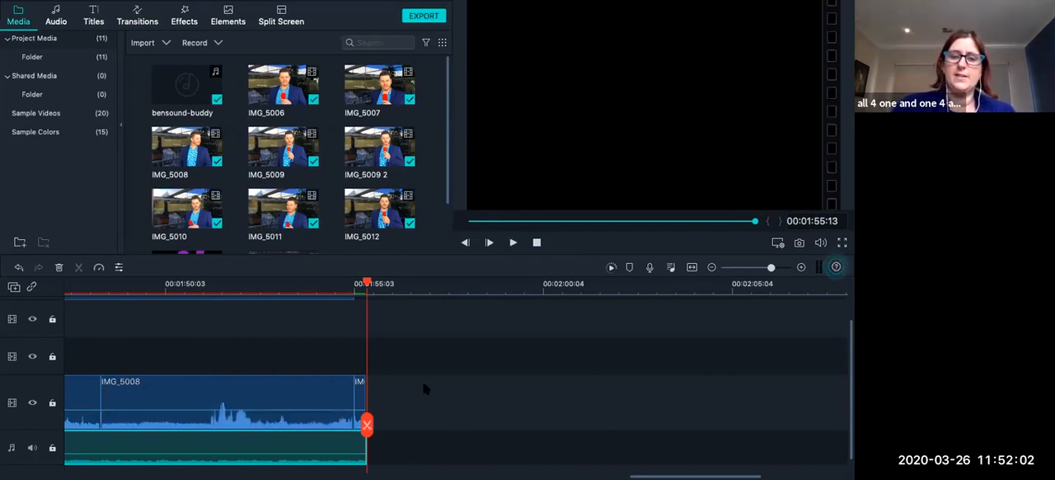
pyautogui.hotkey('ctrl', 's')
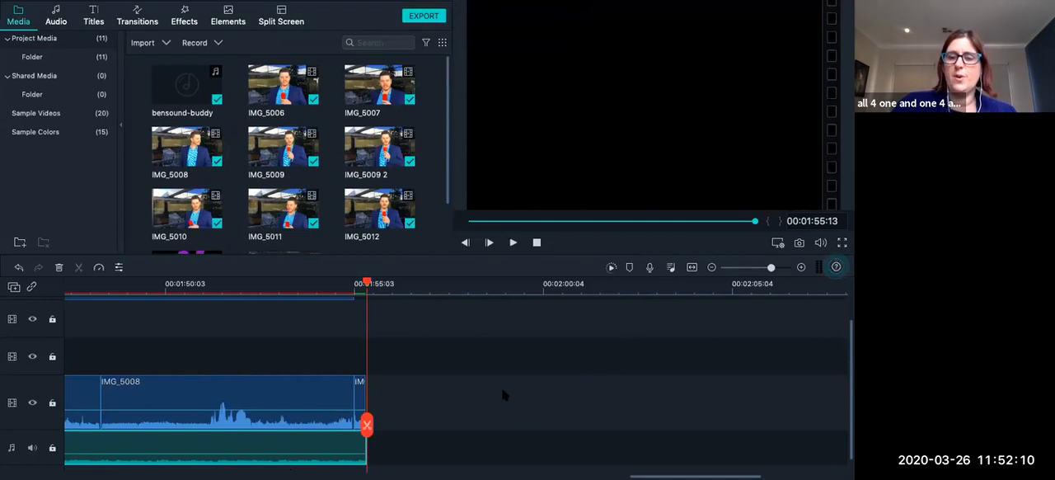
# Review the layered tracks back to New Opener 1, and place the playhead at the logo overlay's end, 00:01:55:07.
pyautogui.hscroll(-5, 575, 372)
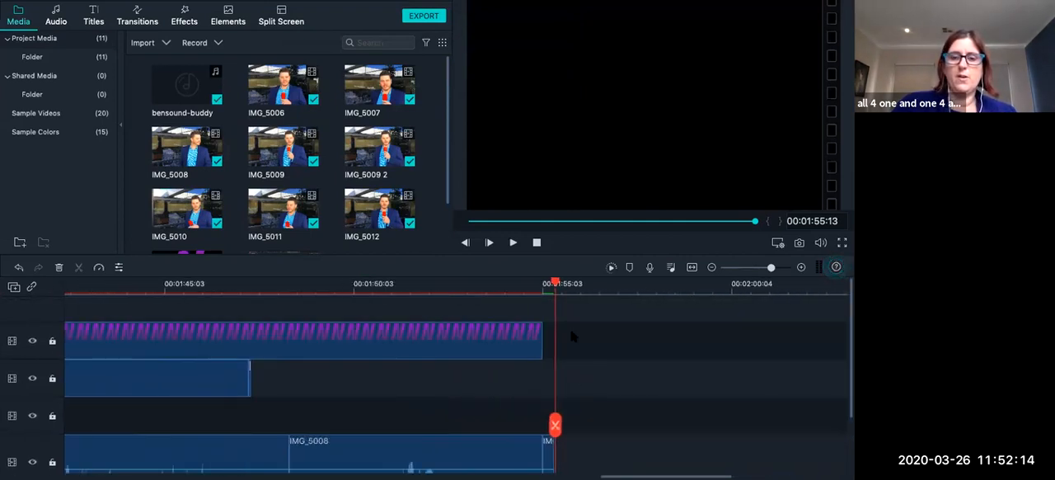
pyautogui.hscroll(-15, 571, 332)
pyautogui.hscroll(-1, 573, 332)
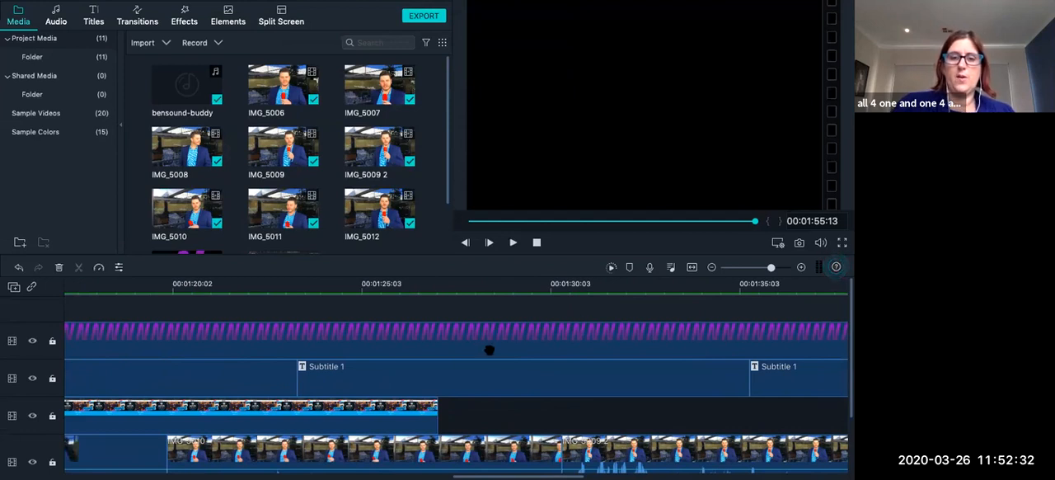
pyautogui.hscroll(-1, 367, 353)
pyautogui.hscroll(-20, 367, 353)
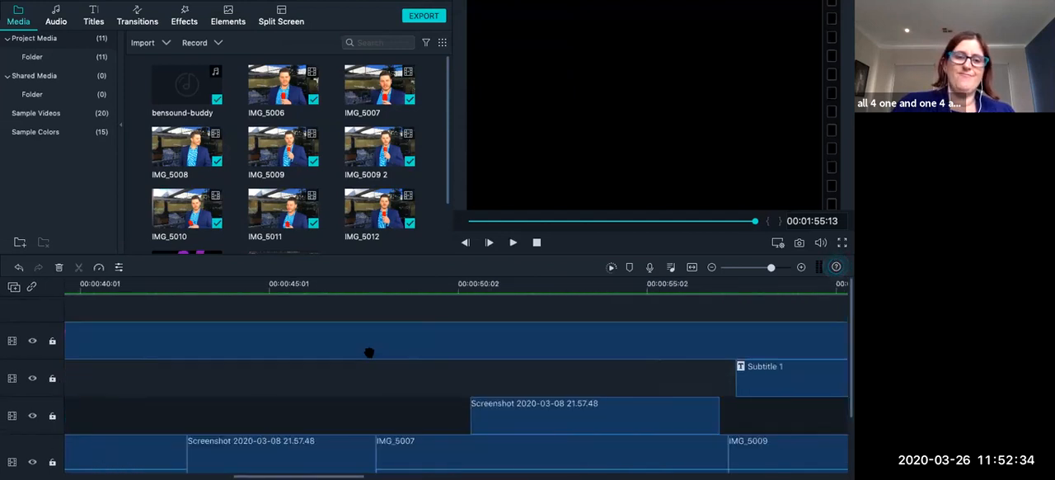
pyautogui.hscroll(-7, 369, 353)
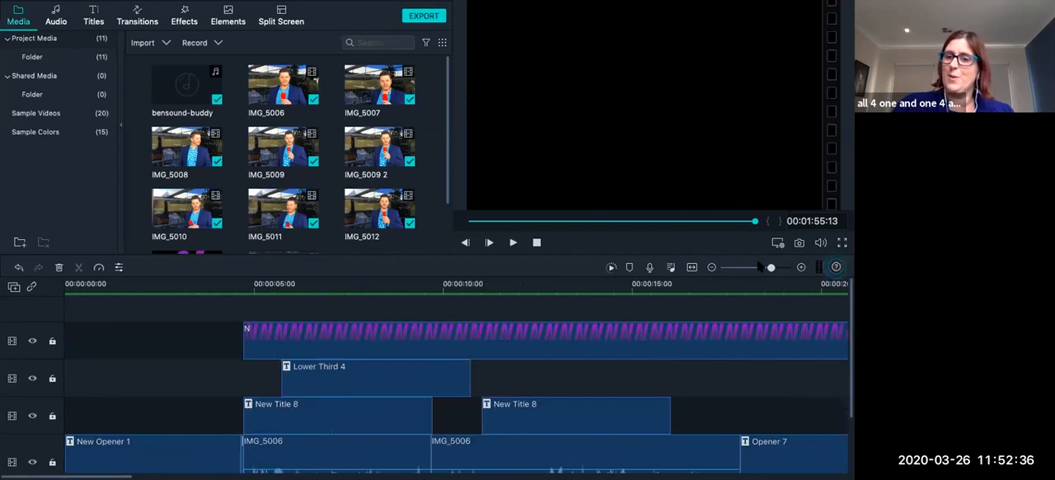
pyautogui.click(759, 267)
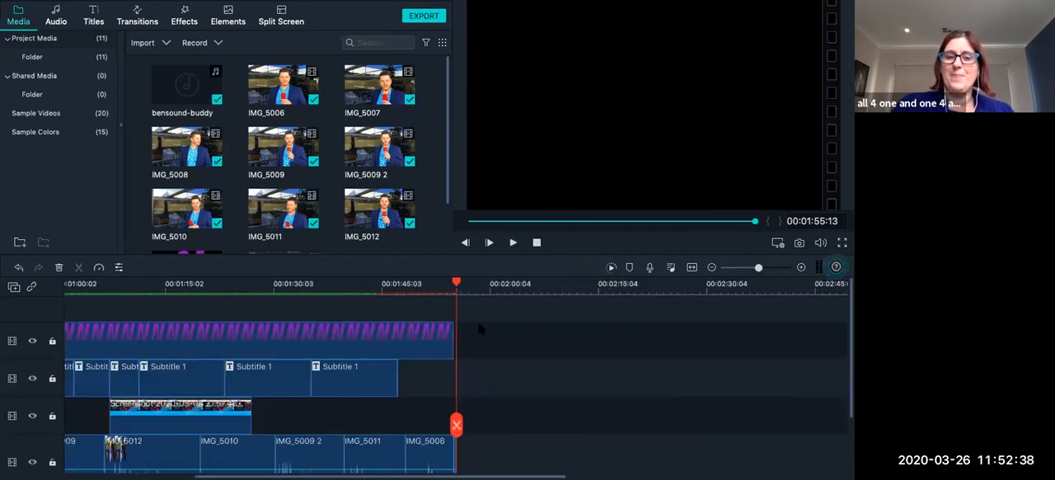
pyautogui.moveTo(455, 282); pyautogui.dragTo(454, 283)
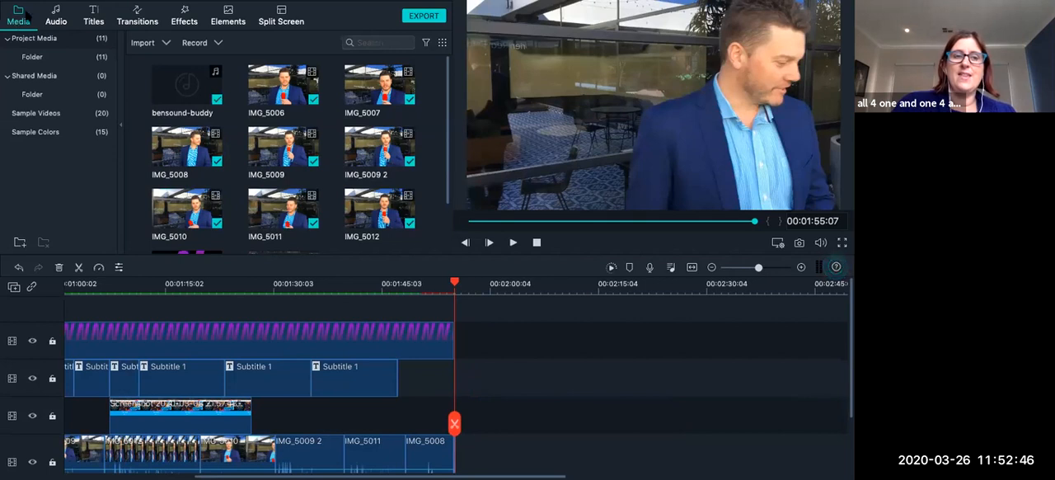
# Start importing media files and look through the TNQ logos folder and its Promos subfolder.
pyautogui.moveTo(55, 7)
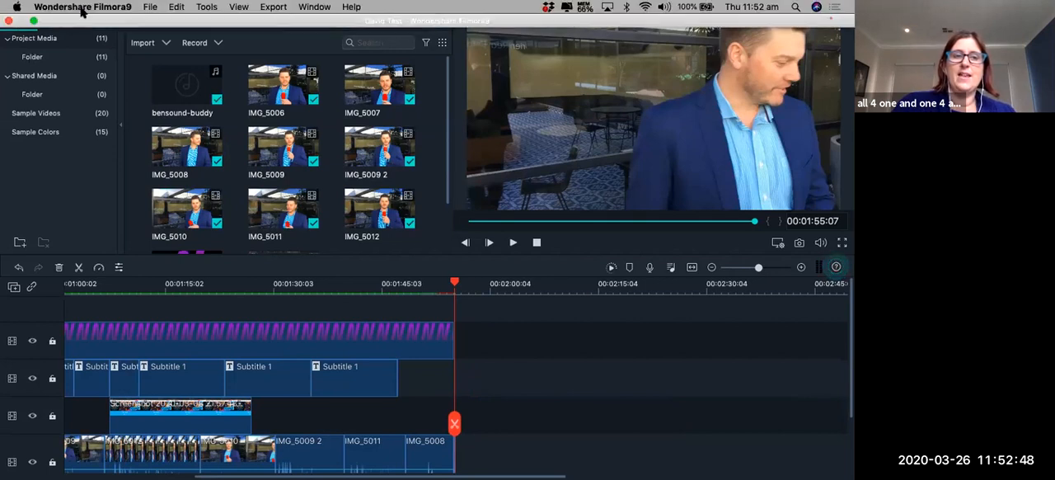
pyautogui.click(149, 6)
pyautogui.moveTo(195, 122)
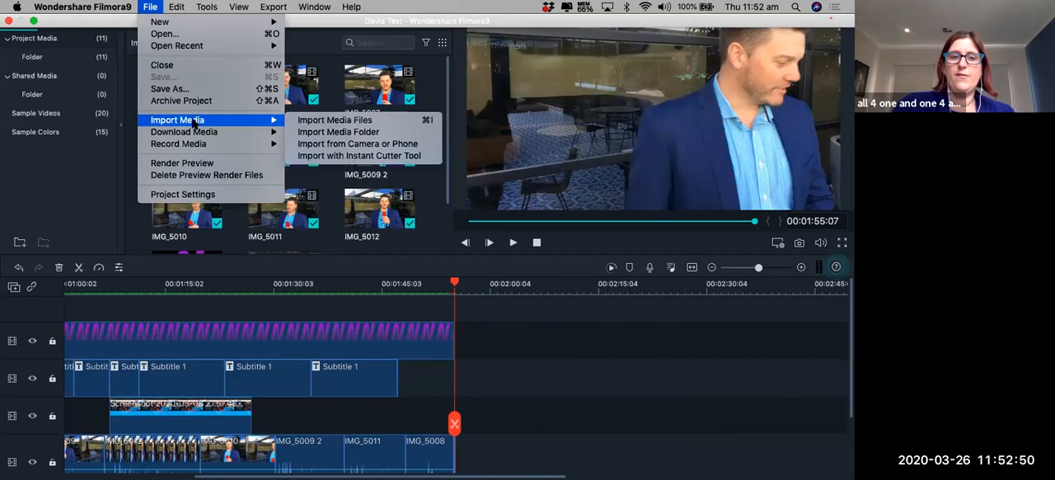
pyautogui.click(332, 120)
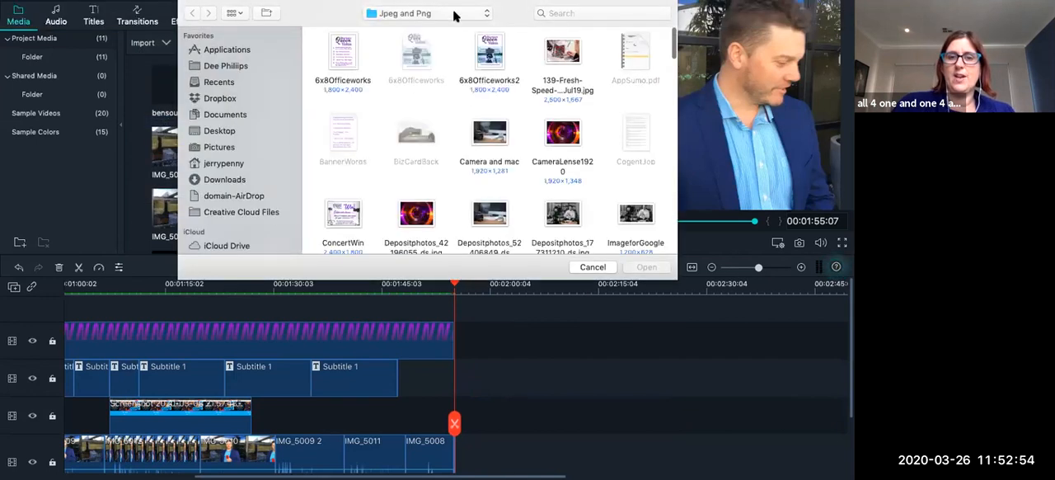
pyautogui.click(428, 14)
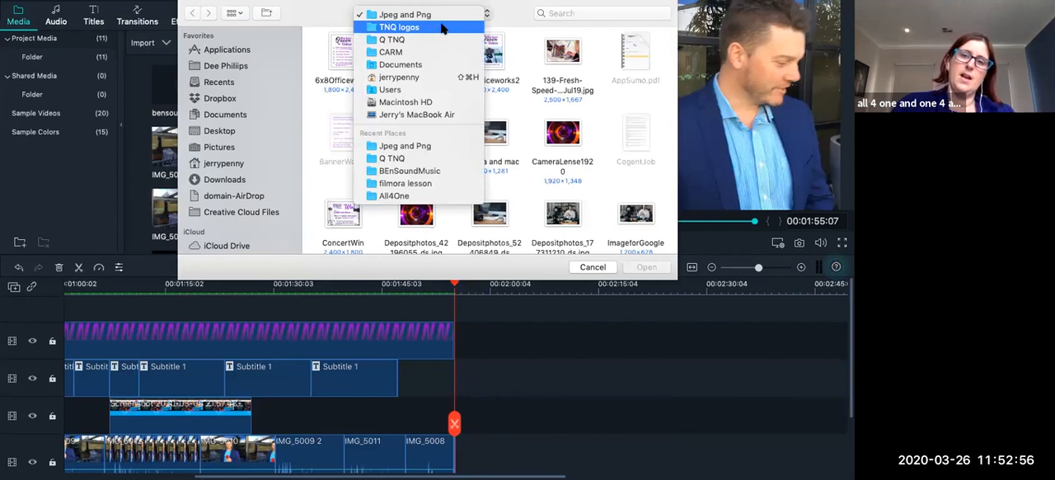
pyautogui.click(439, 27)
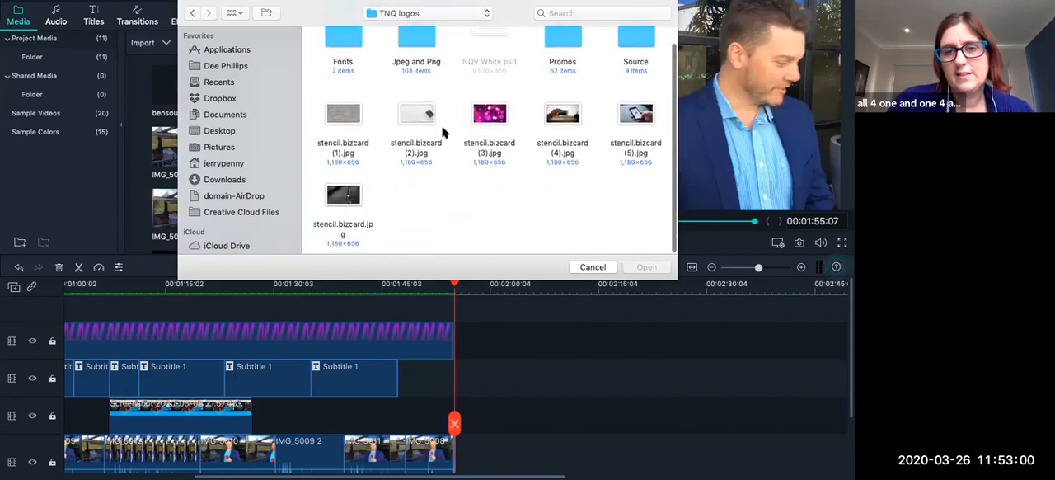
pyautogui.doubleClick(554, 59)
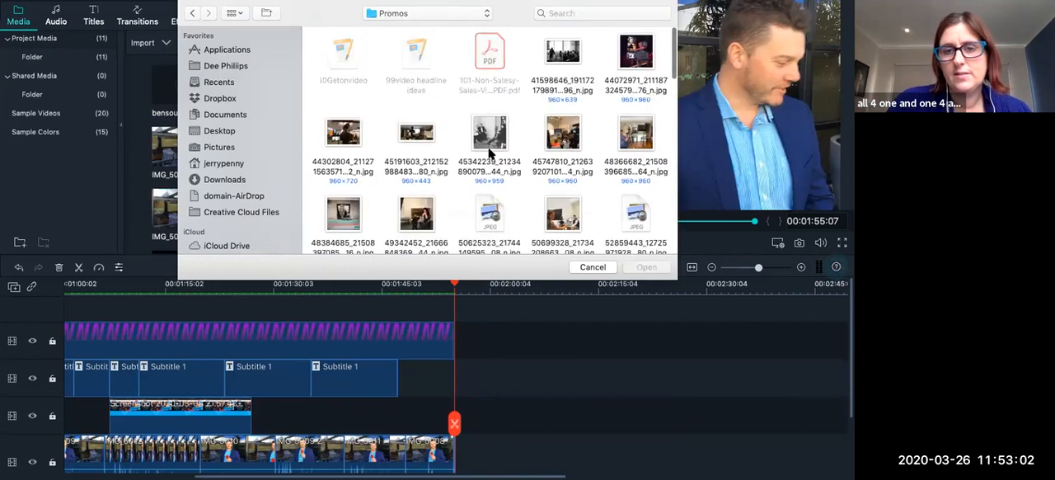
pyautogui.scroll(-10, 489, 154)
# Switch the import location to the Q TNQ folder and open its PromoVideos subfolder.
pyautogui.click(471, 13)
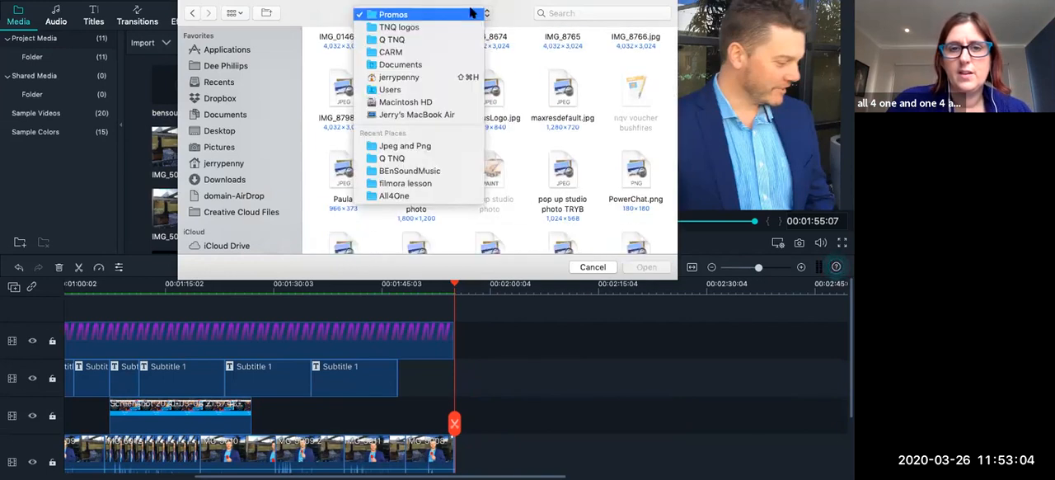
pyautogui.click(448, 41)
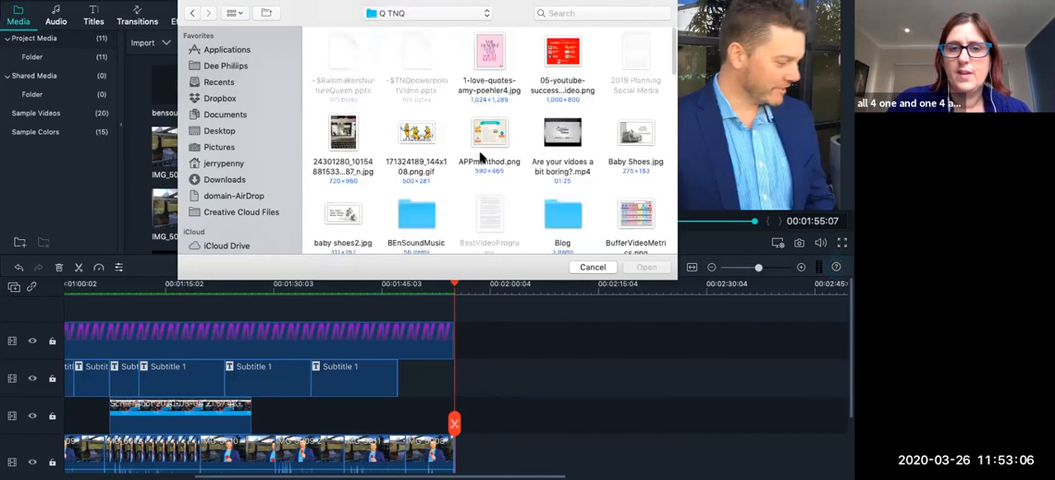
pyautogui.scroll(-5, 478, 150)
pyautogui.scroll(-3, 479, 153)
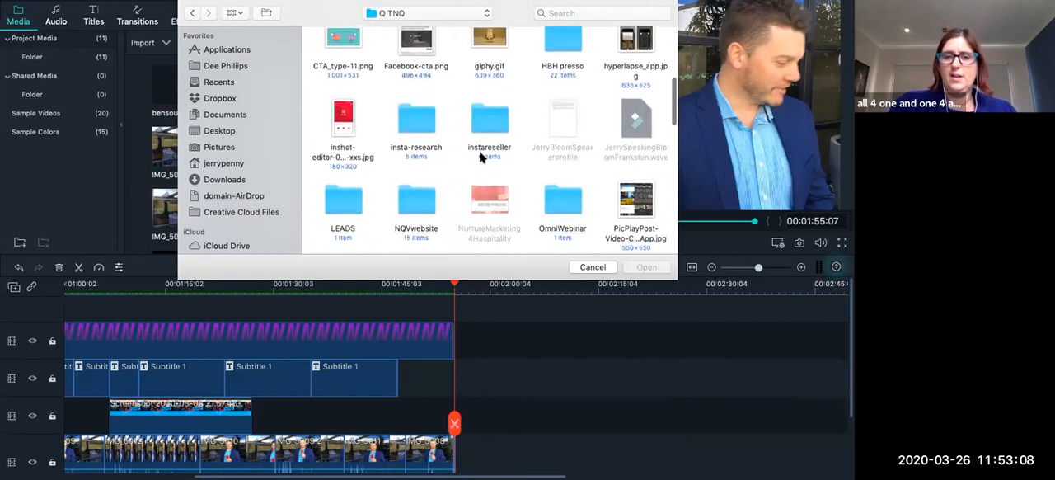
pyautogui.scroll(-3, 478, 153)
pyautogui.scroll(-5, 482, 157)
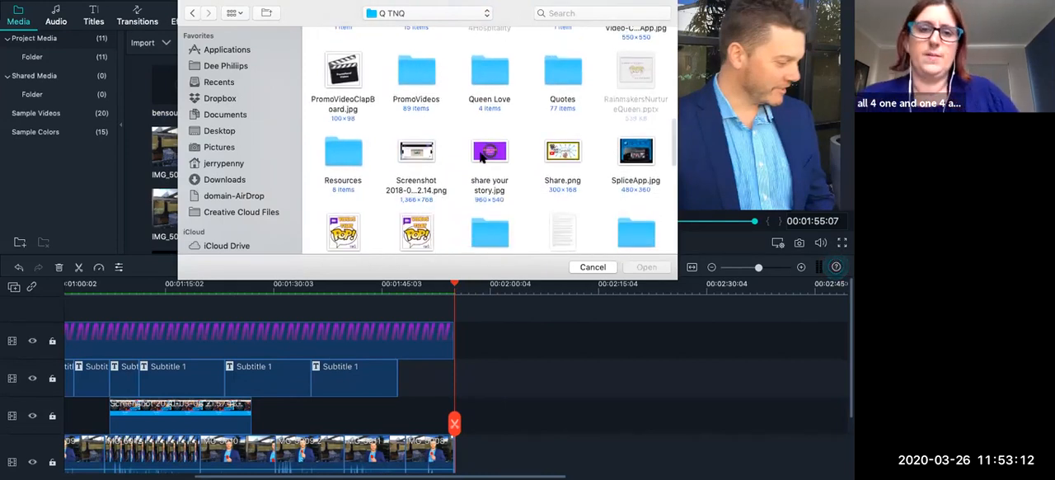
pyautogui.scroll(-2, 483, 156)
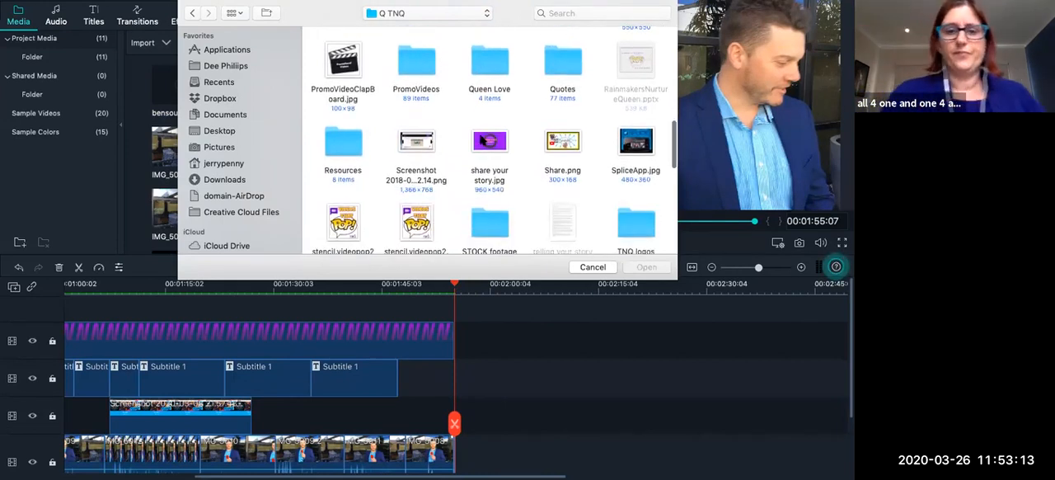
pyautogui.doubleClick(426, 43)
# Find VIDDYOZE-Paper Airplane.mp4 among the logo animations in PromoVideos and import it into the project media.
pyautogui.scroll(-10, 526, 183)
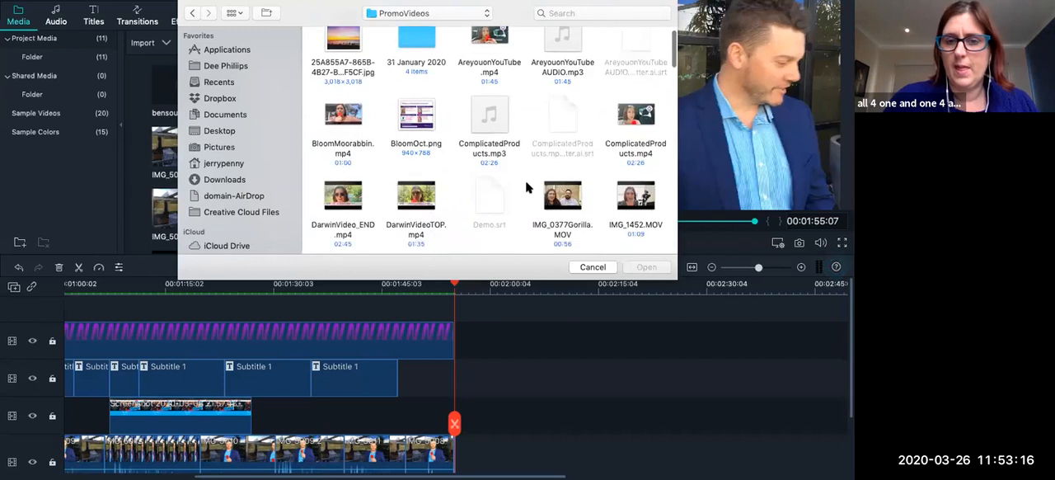
pyautogui.scroll(-10, 528, 187)
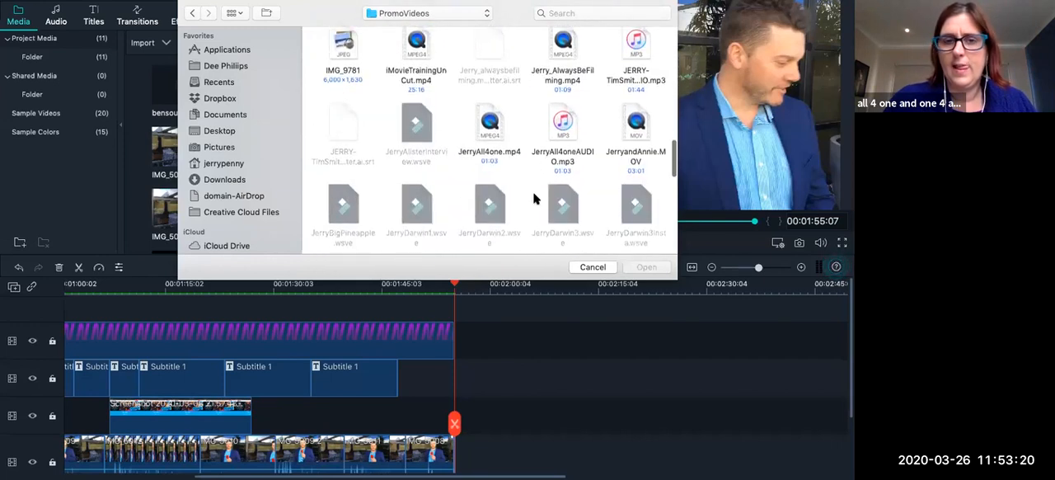
pyautogui.scroll(-5, 527, 188)
pyautogui.scroll(-8, 537, 202)
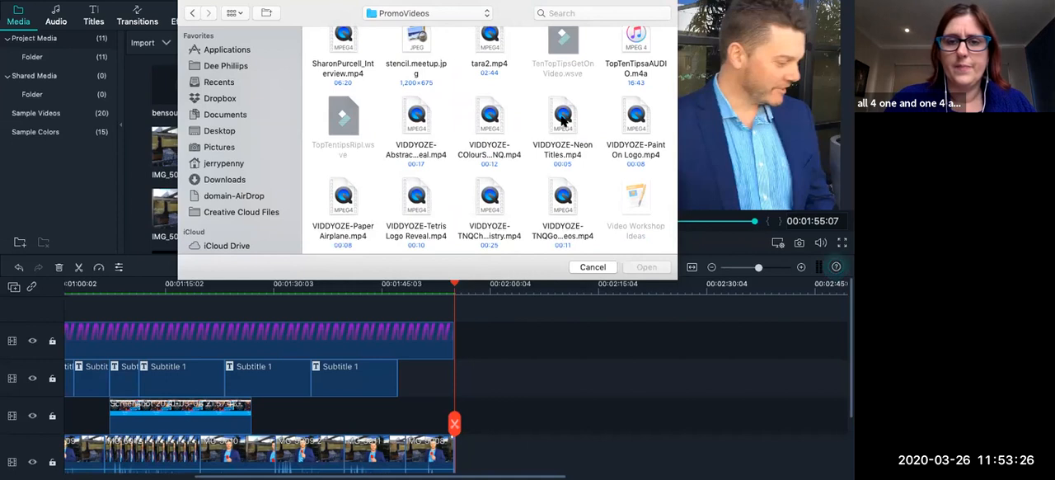
pyautogui.click(419, 128)
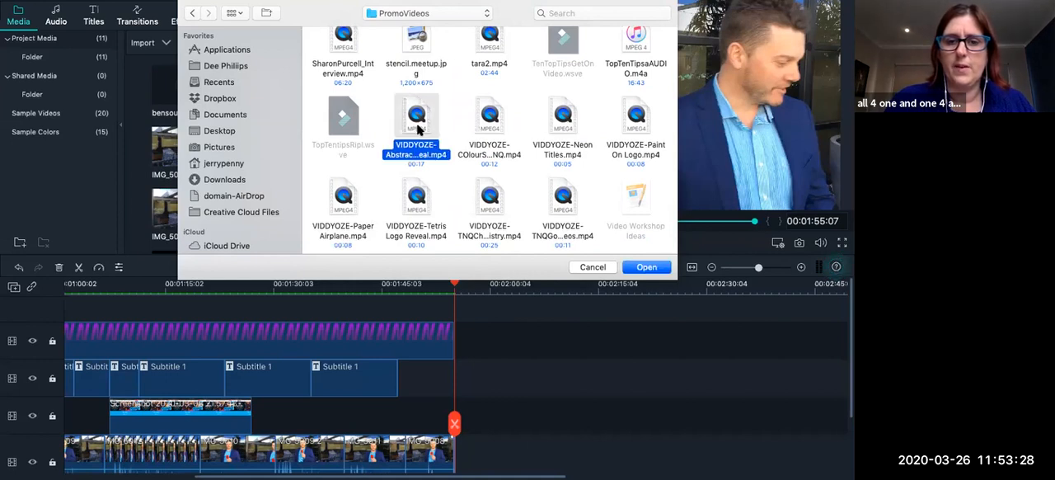
pyautogui.click(340, 199)
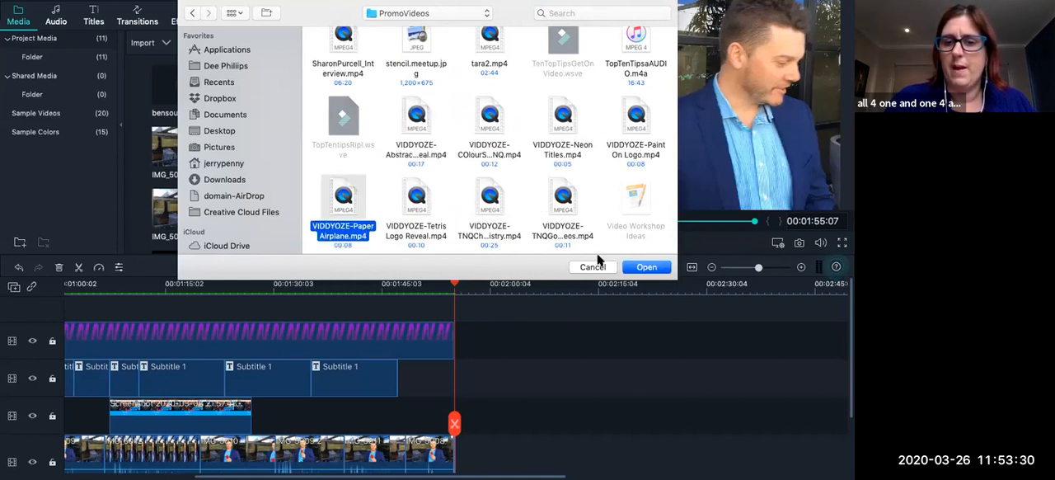
pyautogui.click(647, 267)
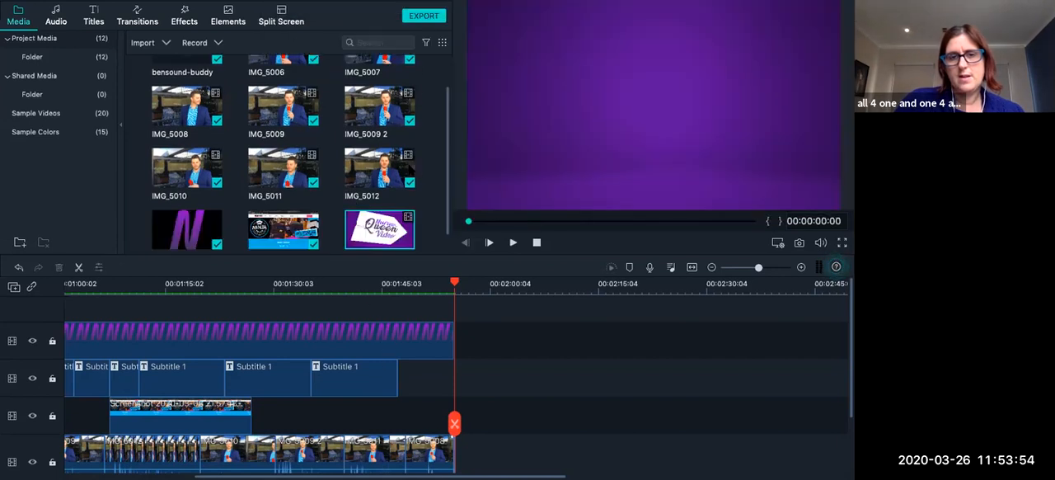
# Append the VIDDYOZE-Paper Airplane clip after the last clip on the main video track and play it to 00:02:00:02.
pyautogui.scroll(-1, 396, 165)
pyautogui.moveTo(386, 207); pyautogui.dragTo(461, 469)
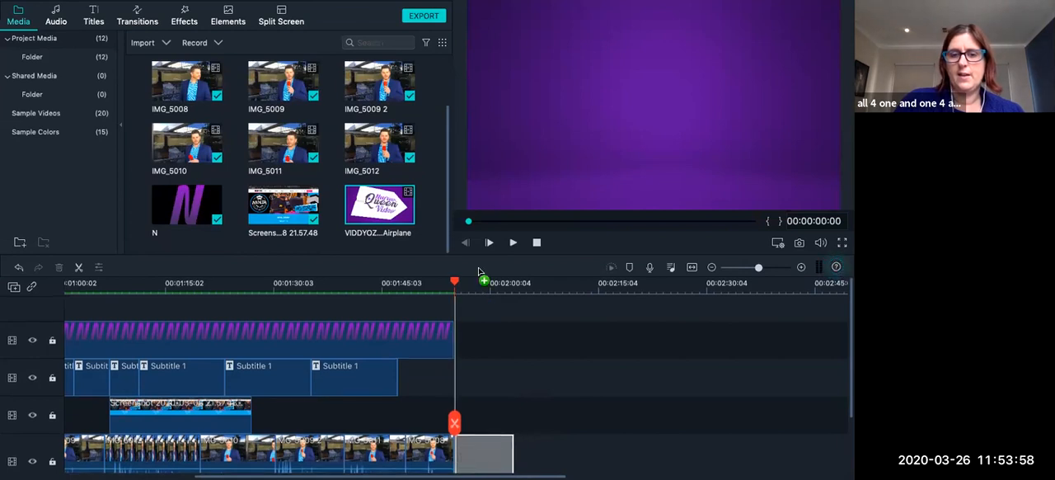
pyautogui.click(512, 243)
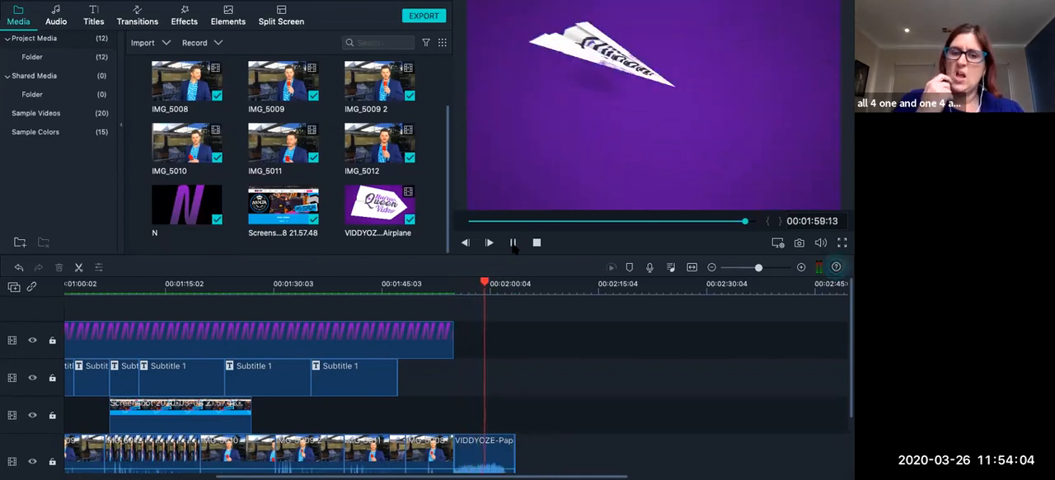
pyautogui.click(513, 242)
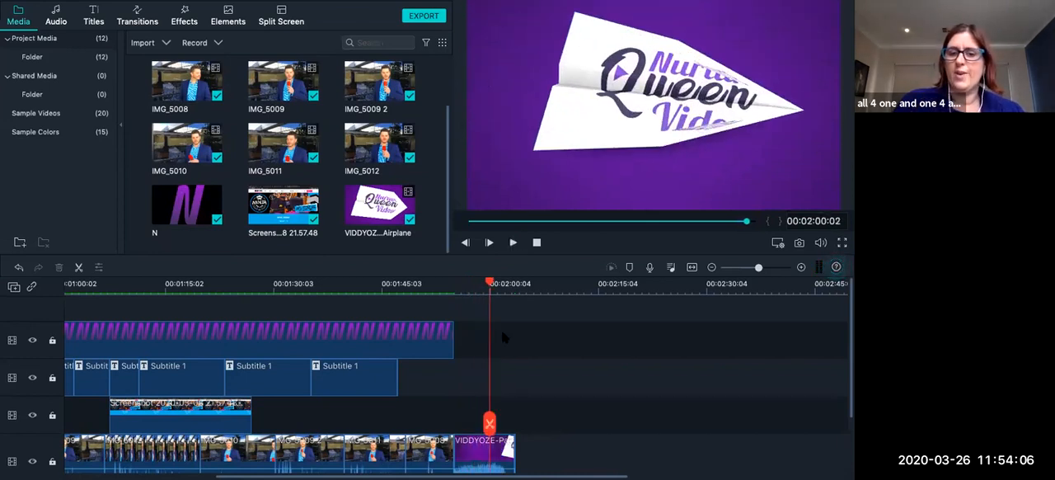
# Copy the last Subtitle 1 title and paste it on the same track at 00:01:54:26, above the paper airplane clip.
pyautogui.scroll(-2, 487, 354)
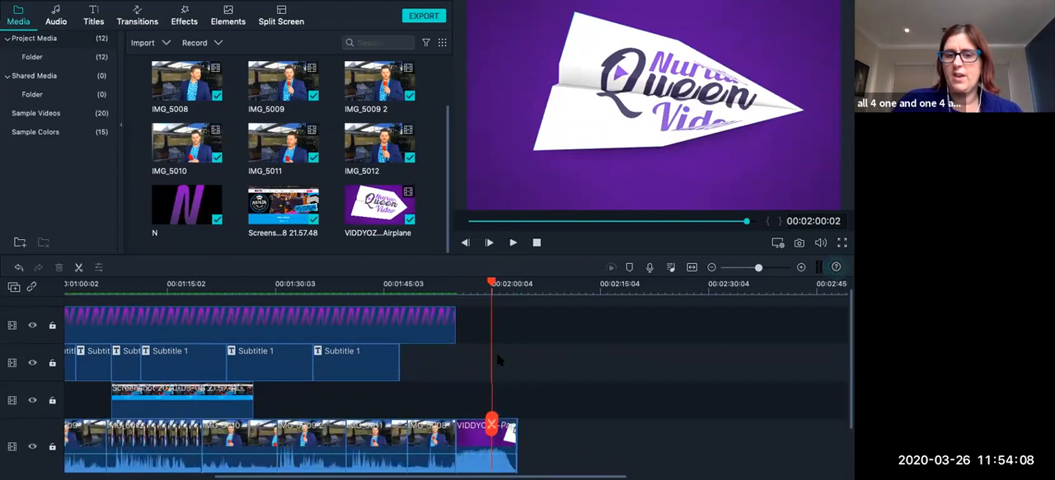
pyautogui.scroll(-1, 495, 366)
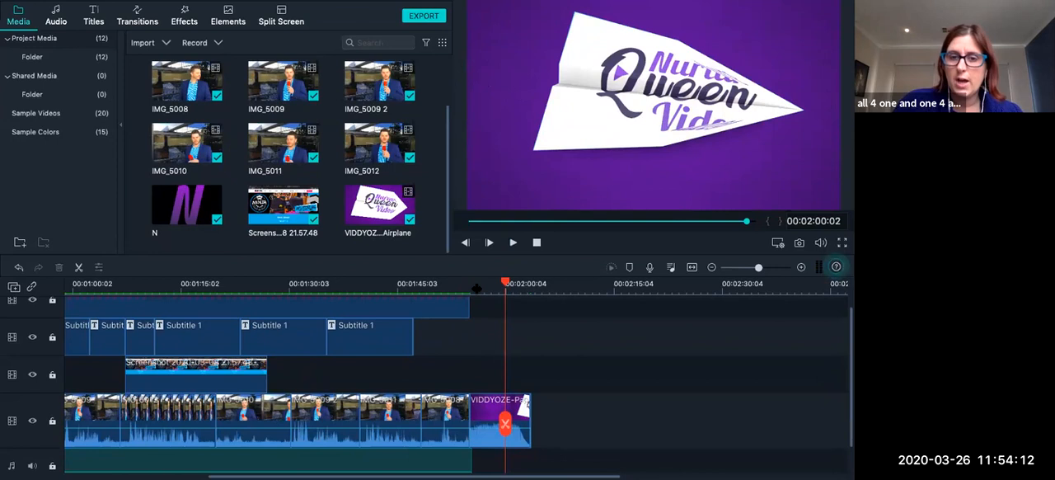
pyautogui.click(385, 338)
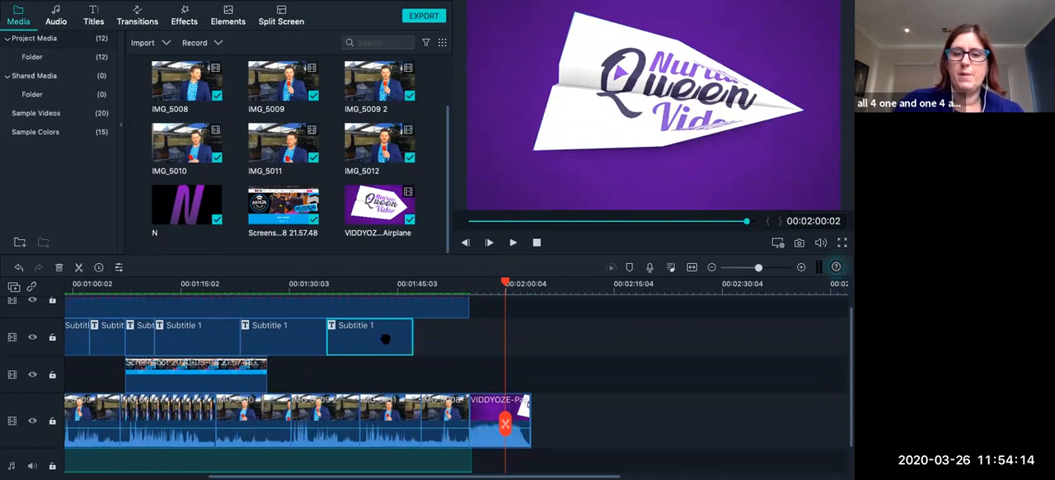
pyautogui.click(467, 285)
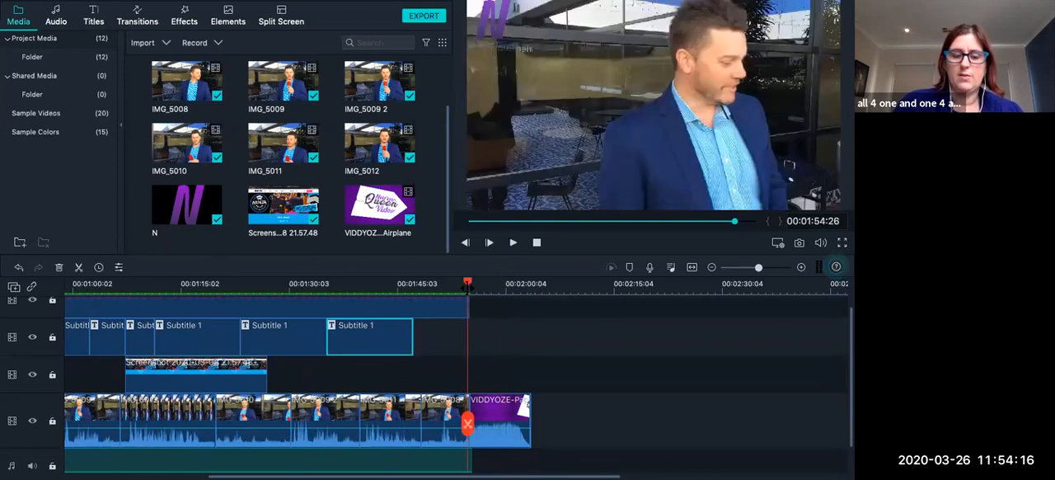
pyautogui.hotkey('ctrl', 'v')
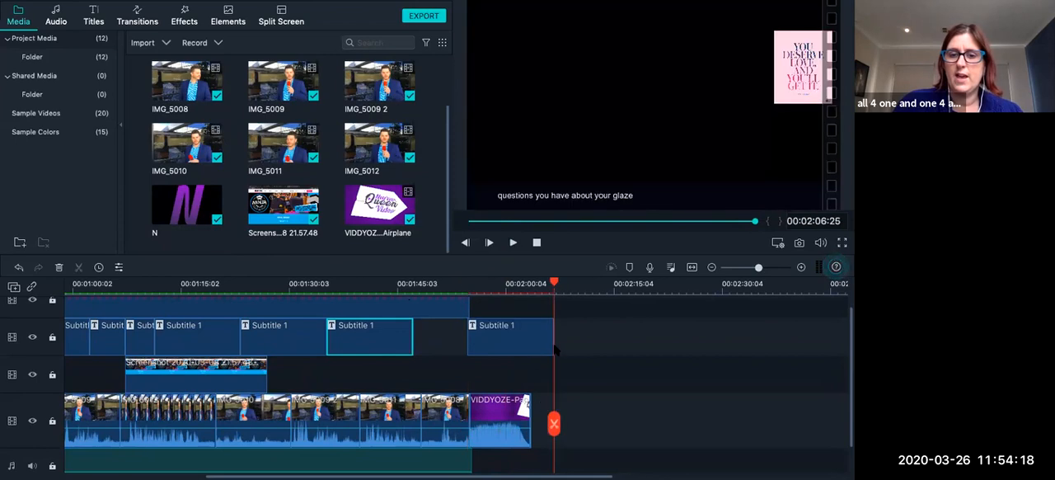
# Shorten the pasted subtitle to the paper airplane clip's end by splitting it at 00:02:03:17 and deleting the remainder.
pyautogui.moveTo(553, 344); pyautogui.dragTo(532, 344)
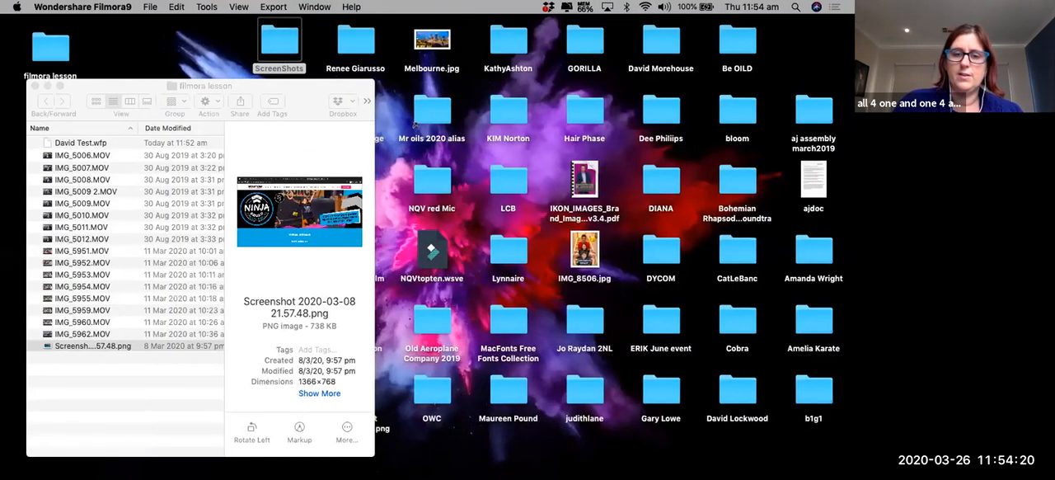
pyautogui.click(531, 466)
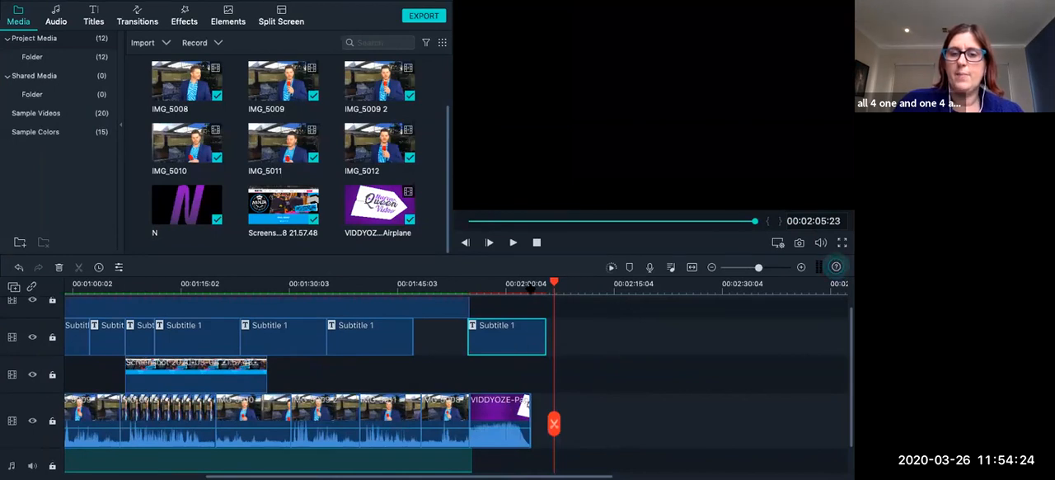
pyautogui.click(530, 286)
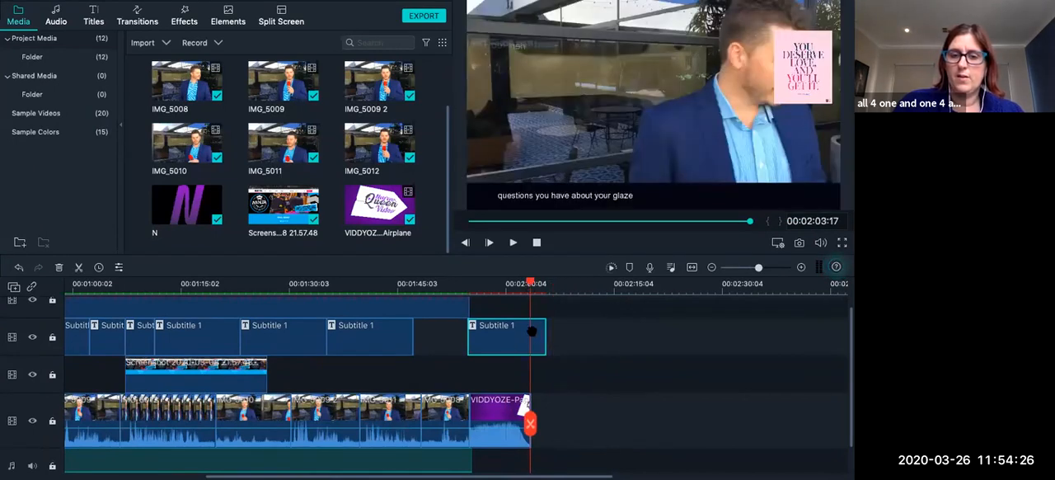
pyautogui.hotkey('ctrl', 'b')
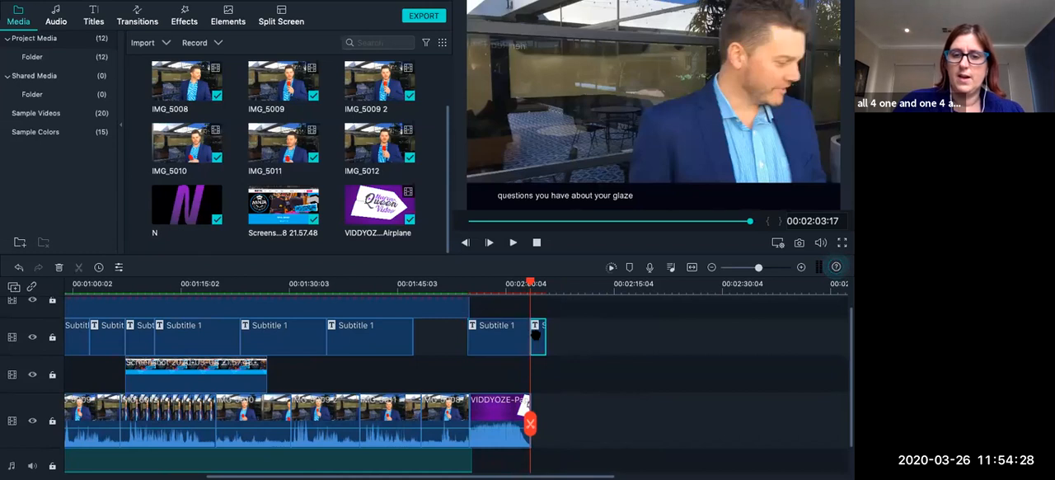
pyautogui.press('Delete')
# Open the pasted subtitle in the advanced title editor and show its text customization options.
pyautogui.click(516, 339)
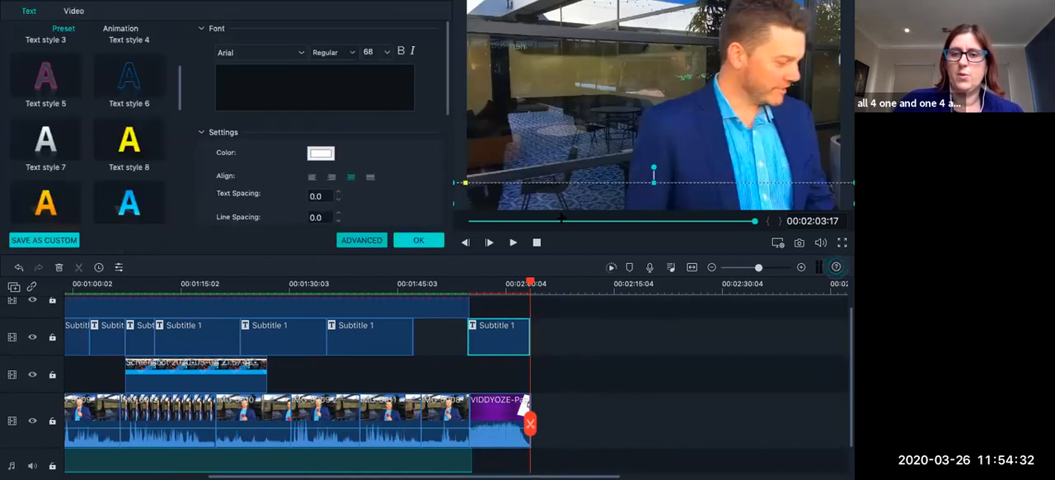
pyautogui.click(361, 239)
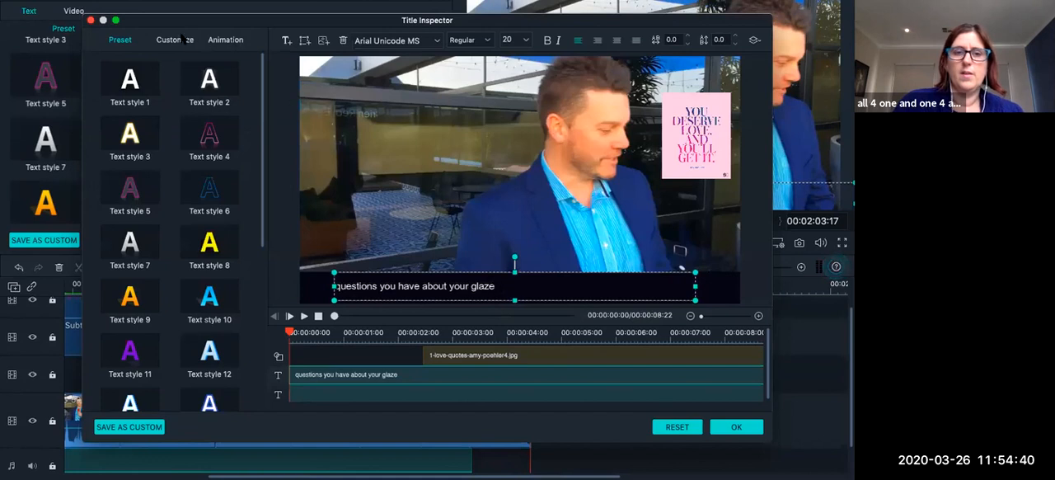
pyautogui.click(182, 39)
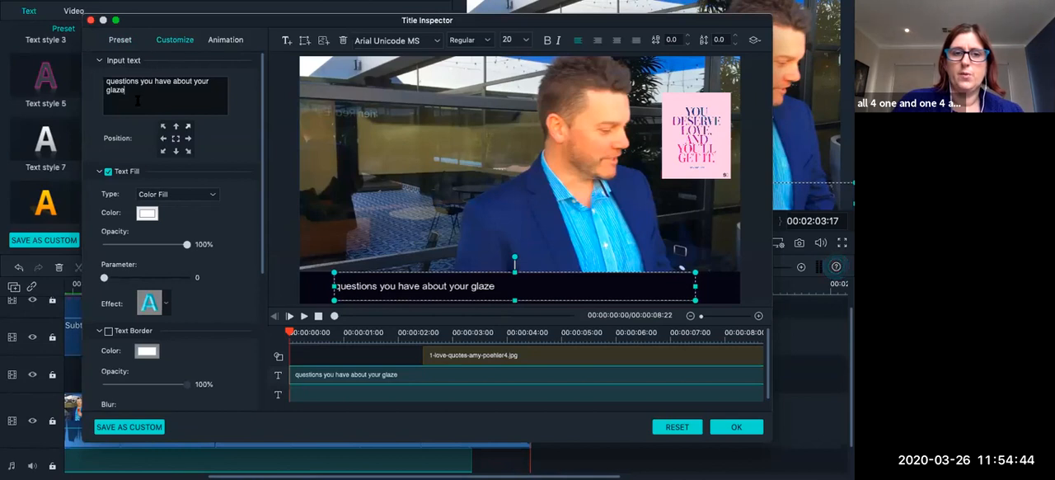
pyautogui.press('super+a')
pyautogui.click(378, 285)
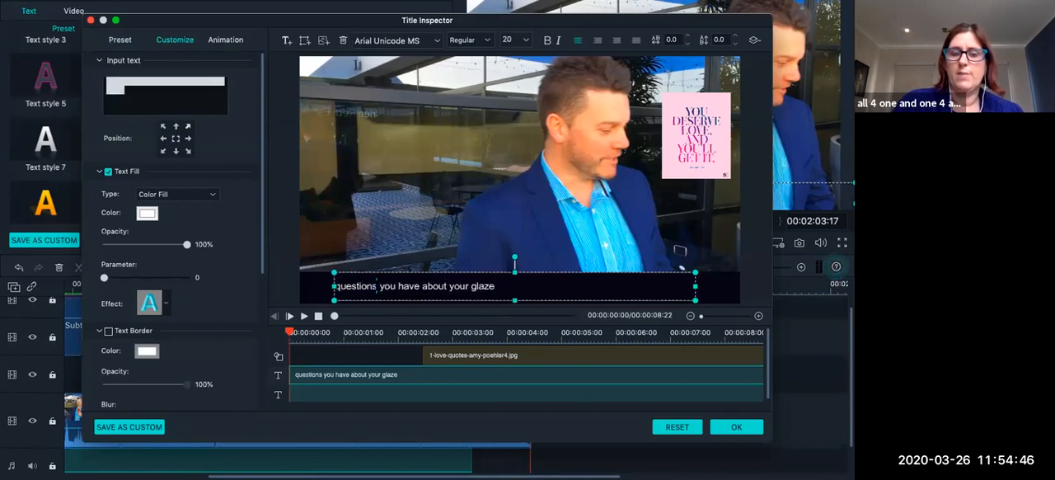
pyautogui.moveTo(493, 286); pyautogui.dragTo(334, 286)
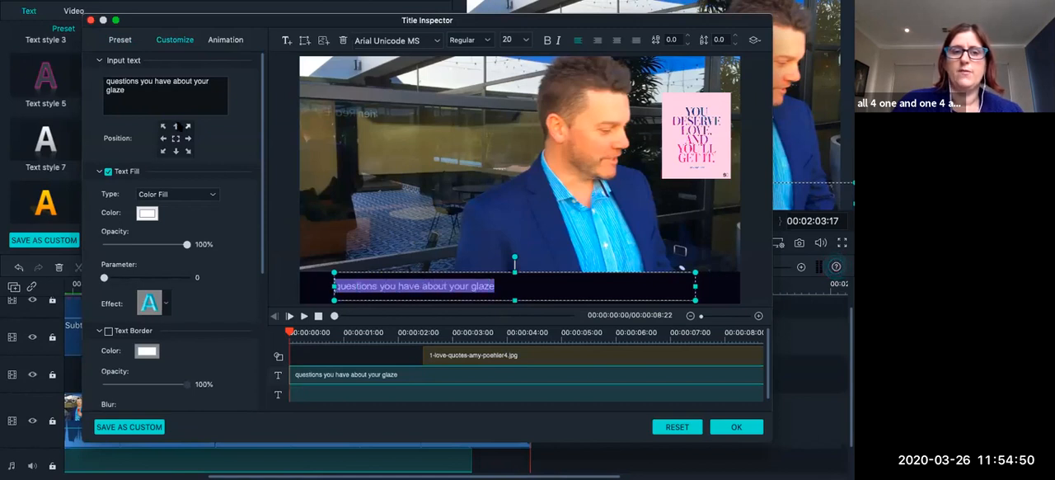
pyautogui.moveTo(126, 82); pyautogui.dragTo(78, 69)
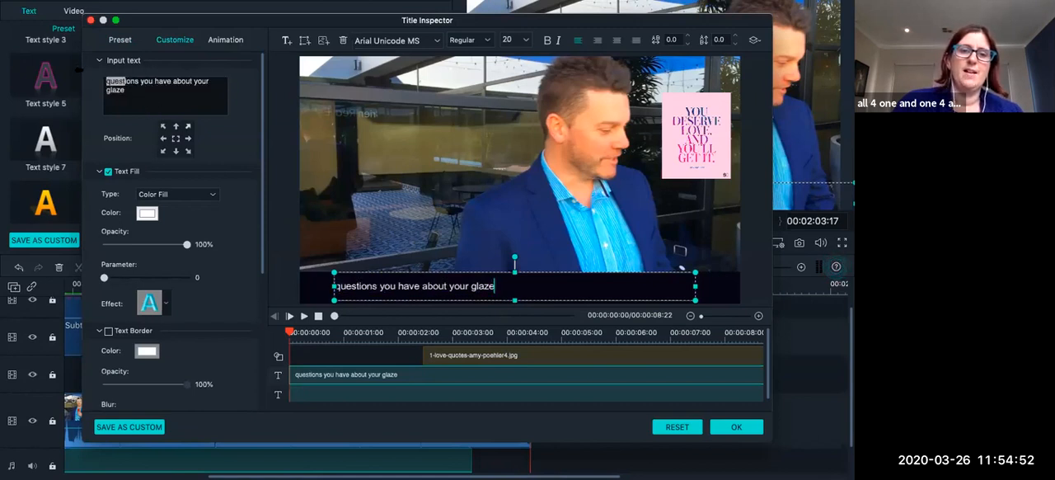
pyautogui.press('super+a')
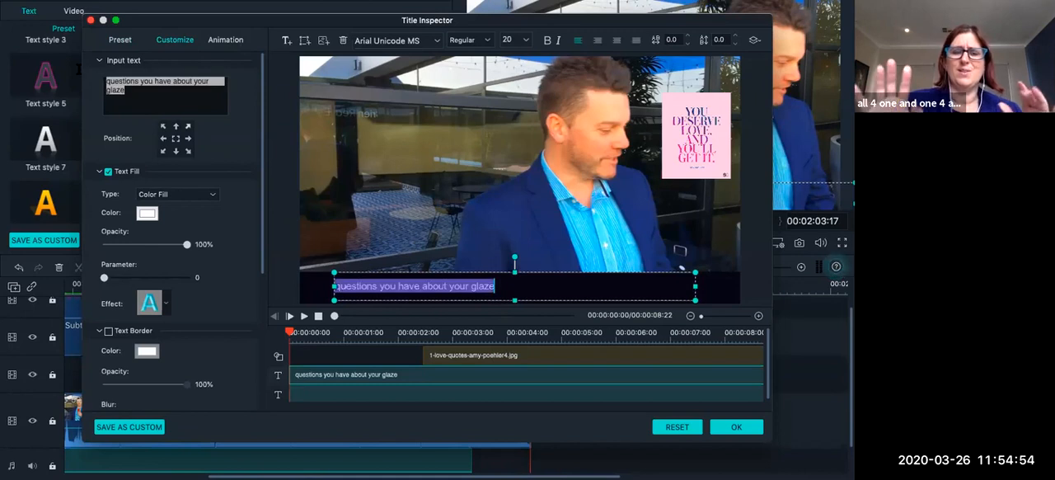
pyautogui.click(165, 85)
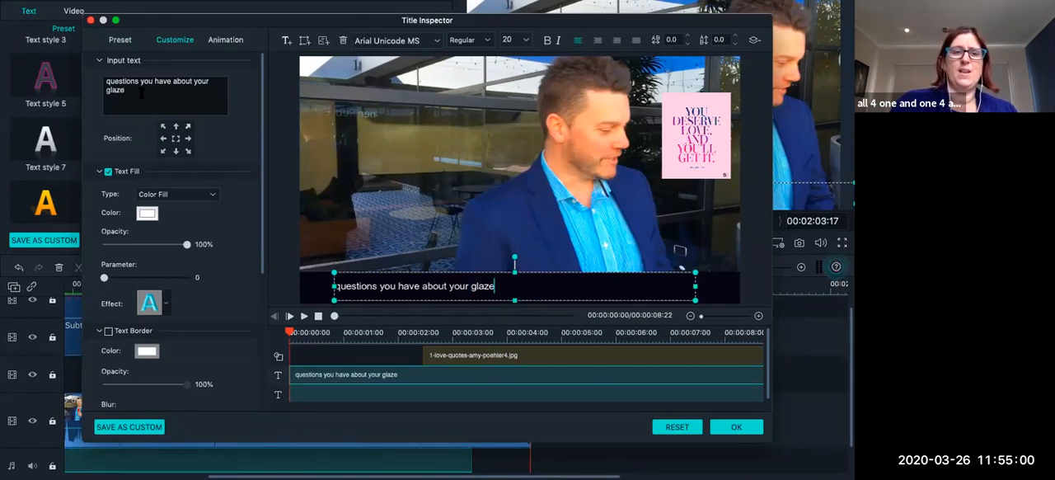
# Replace the pasted subtitle's text with "Contact", the presenter's full name and "on".
pyautogui.moveTo(141, 94); pyautogui.dragTo(85, 75)
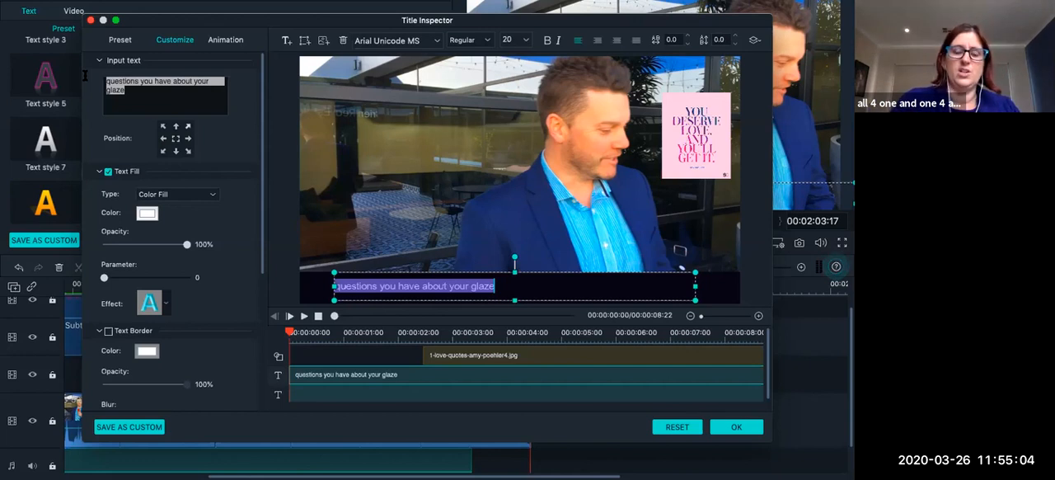
pyautogui.write('q')
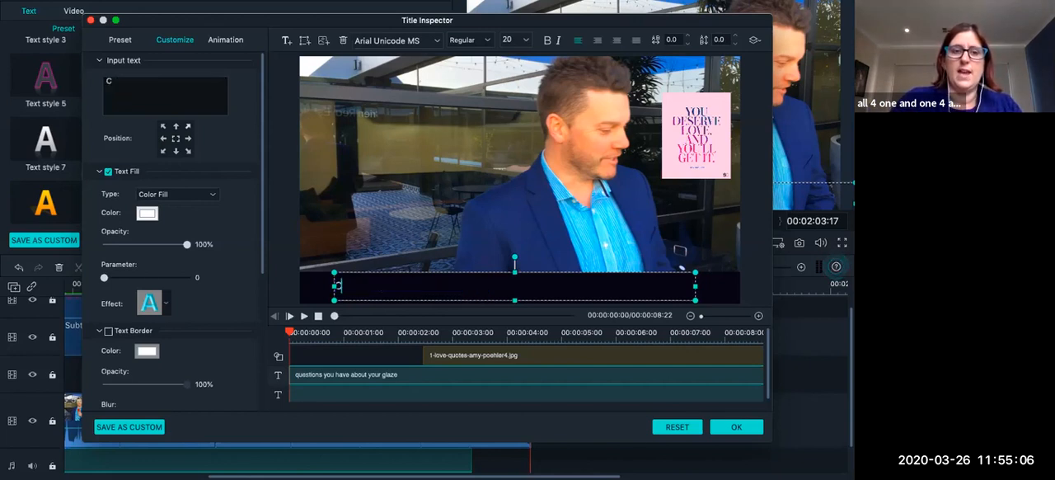
pyautogui.write('ontacy')
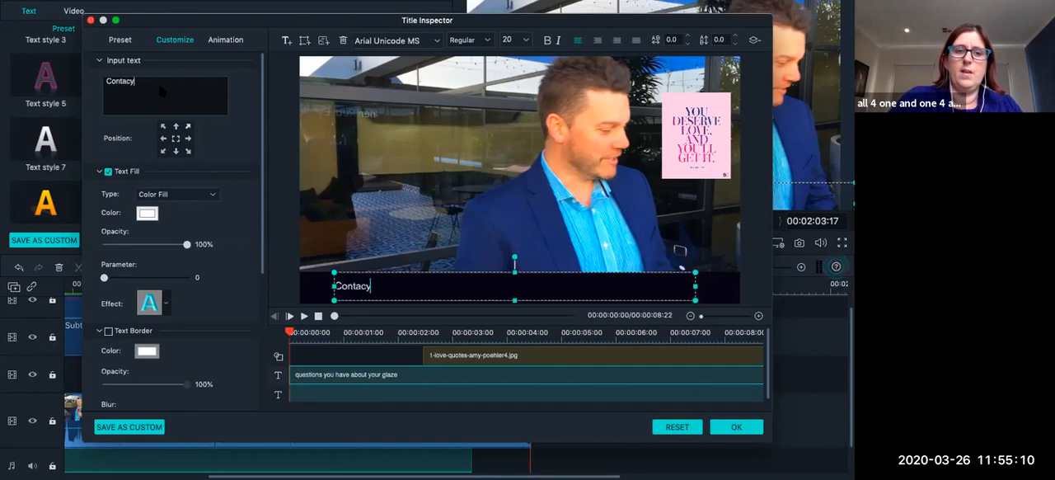
pyautogui.press('BackSpace')
pyautogui.write('t')
pyautogui.write(' Dav')
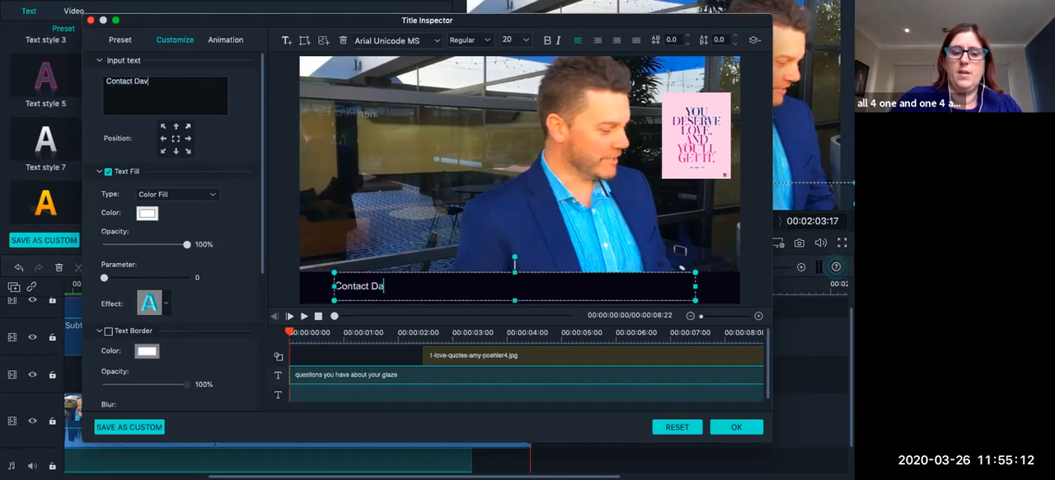
pyautogui.write('id Morehour on')
pyautogui.press('BackSpace')
pyautogui.press('BackSpace')
pyautogui.press('BackSpace')
pyautogui.write('s')
pyautogui.press('BackSpace')
pyautogui.press('BackSpace')
pyautogui.write('se on  ')
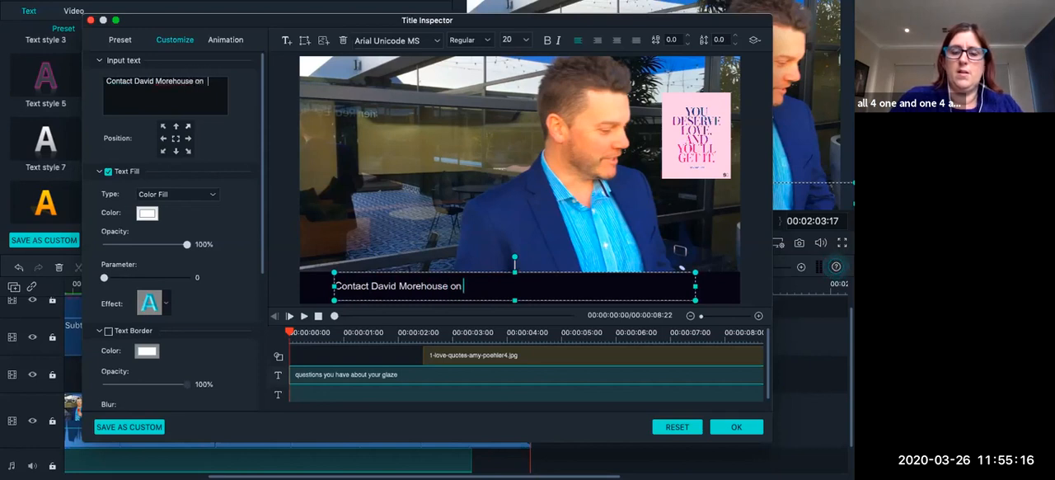
pyautogui.write('0400 0000 ')
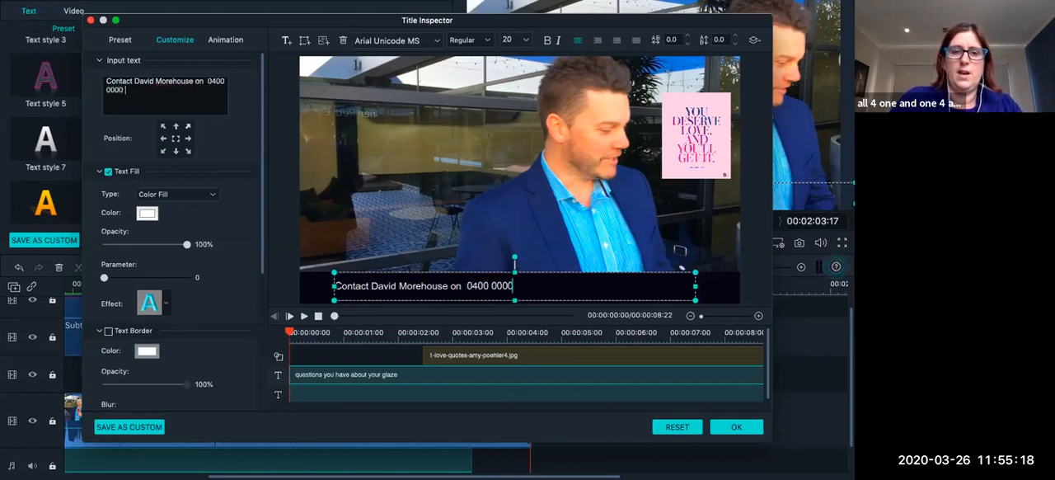
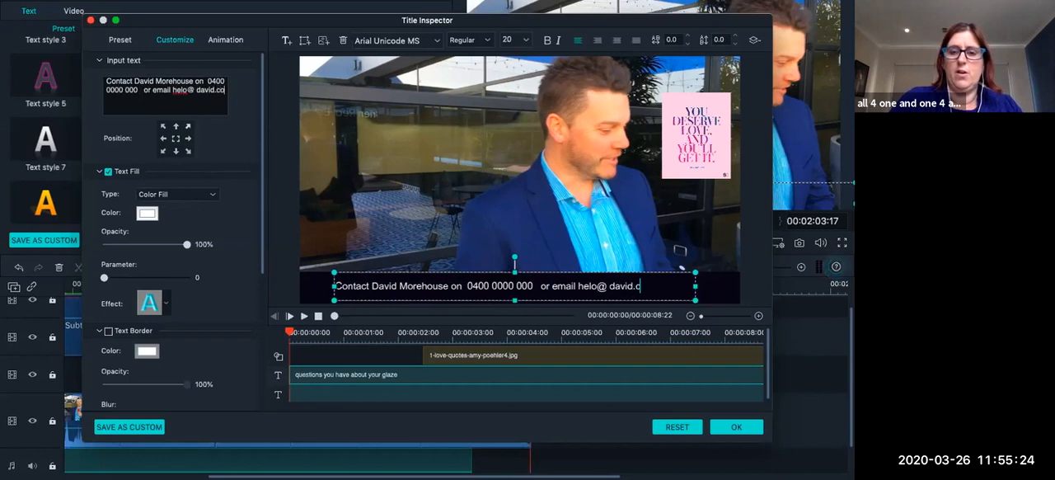
# Append the contact's phone number, "or email" and the e-mail address to the title text, and apply the title changes.
pyautogui.click(583, 285)
pyautogui.write('l')
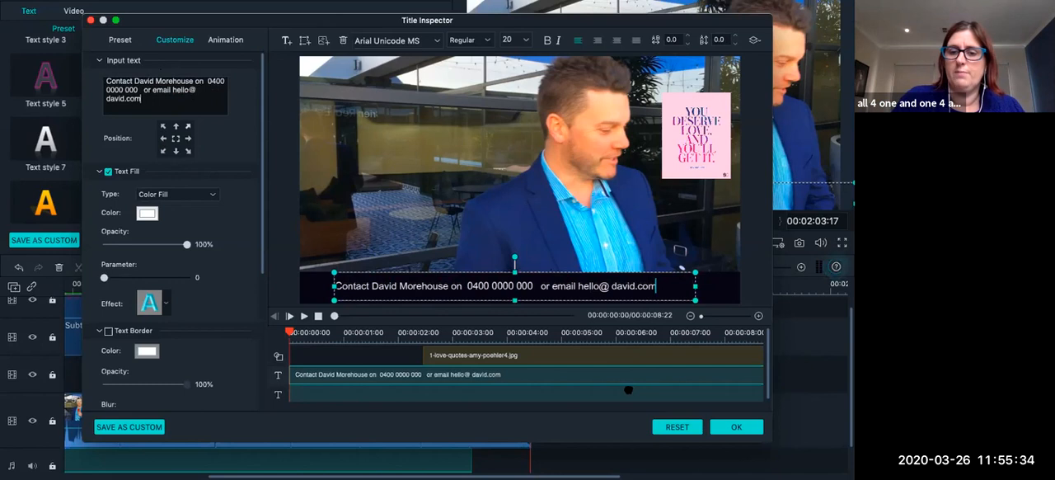
pyautogui.moveTo(712, 25); pyautogui.dragTo(695, 12)
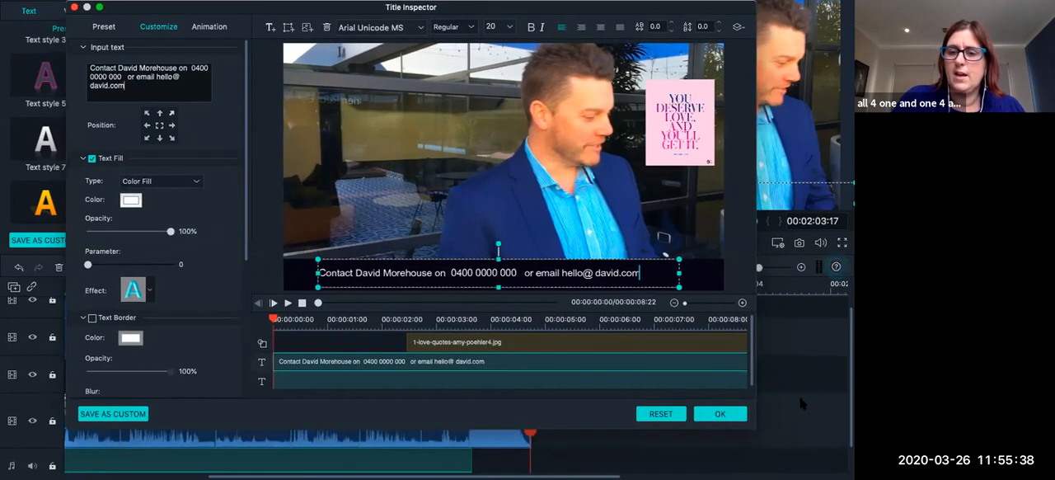
pyautogui.click(717, 415)
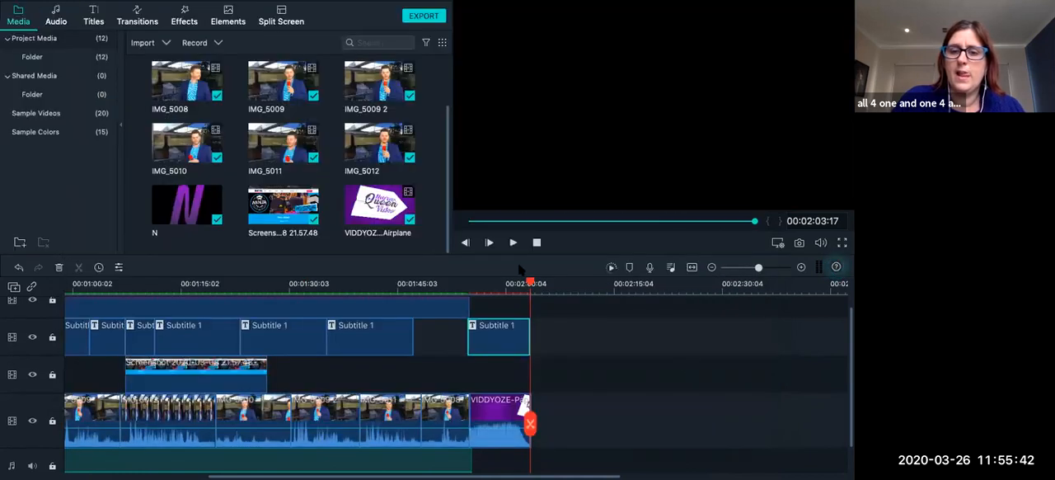
# Play the timeline from just before the paper airplane clip to 00:01:56:27 to check the contact title.
pyautogui.scroll(-2, 484, 337)
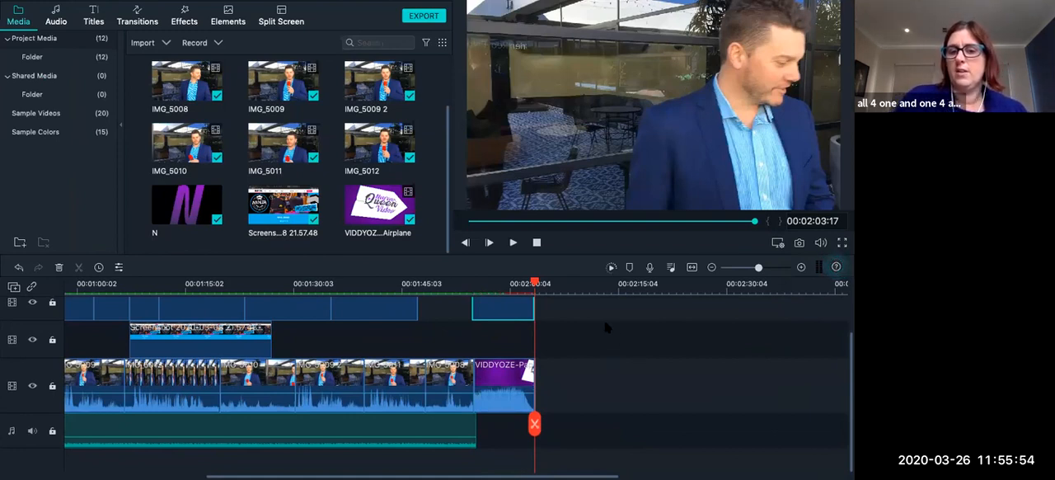
pyautogui.click(467, 287)
pyautogui.click(511, 244)
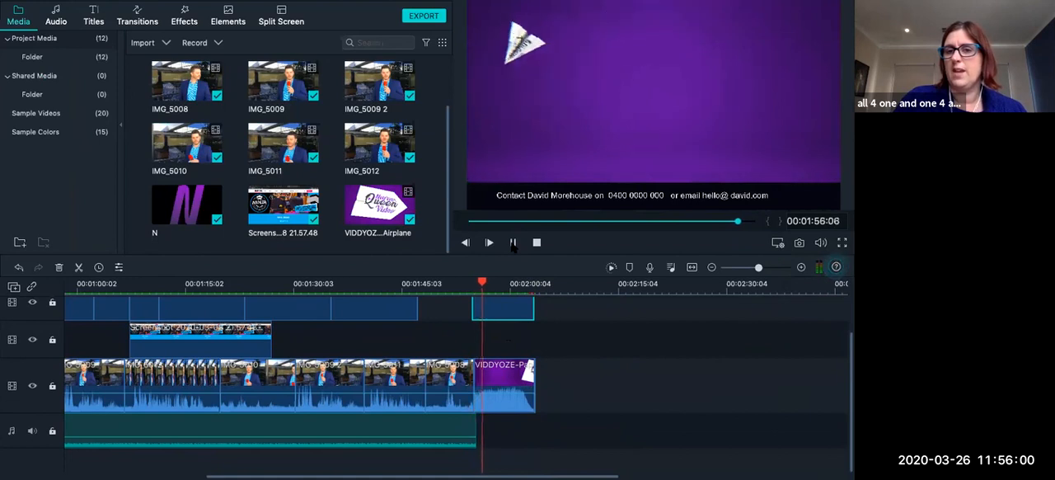
pyautogui.click(513, 244)
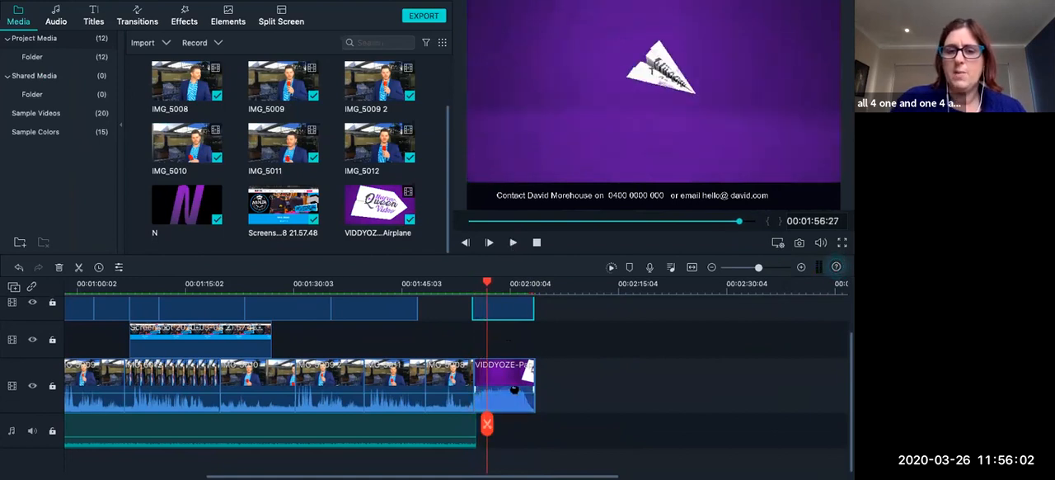
# Lower the paper airplane clip's volume to -3.4 dB and play it from 00:01:54:16 to 00:01:58:27.
pyautogui.doubleClick(511, 400)
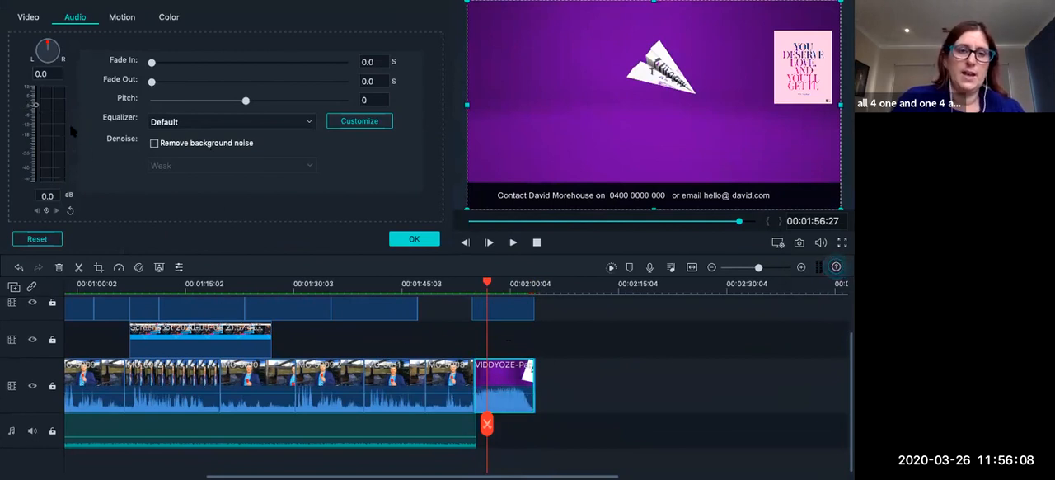
pyautogui.moveTo(36, 106); pyautogui.dragTo(36, 113)
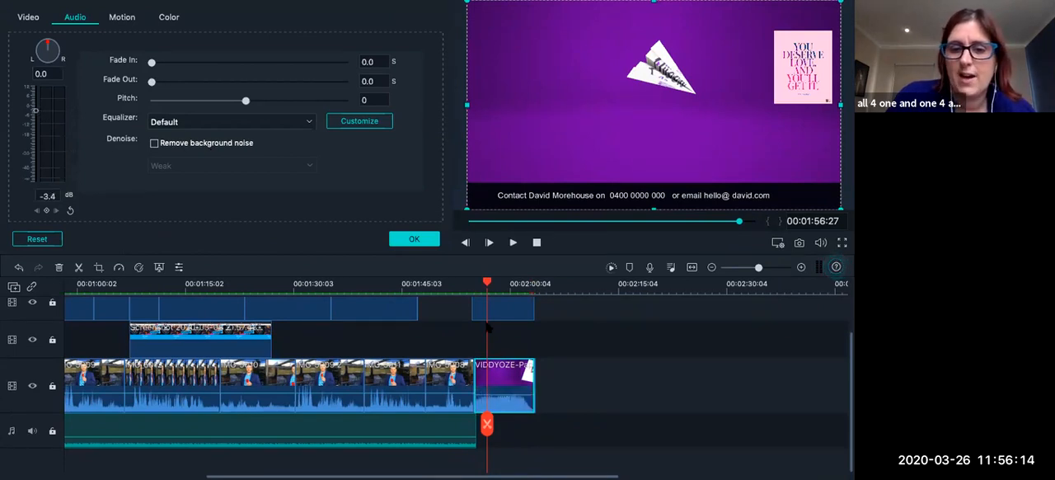
pyautogui.click(470, 283)
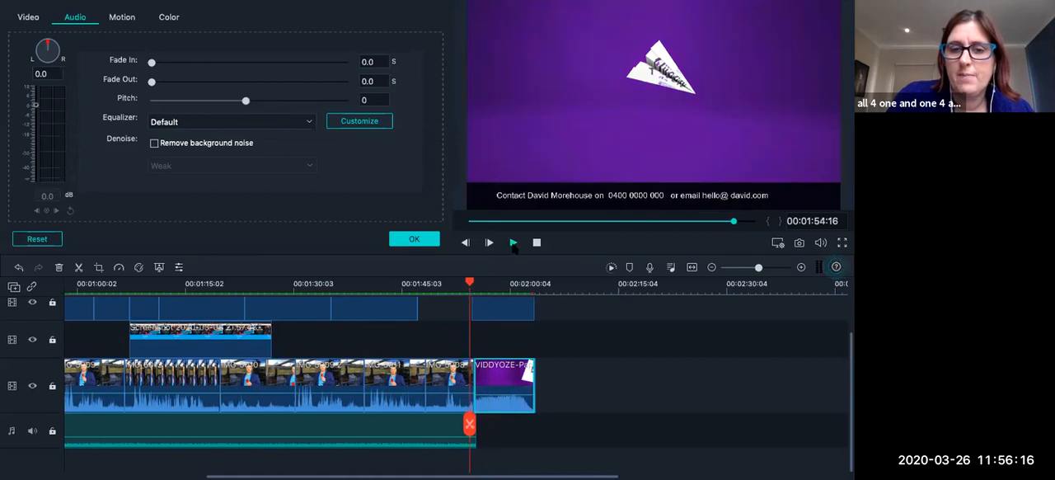
pyautogui.click(513, 243)
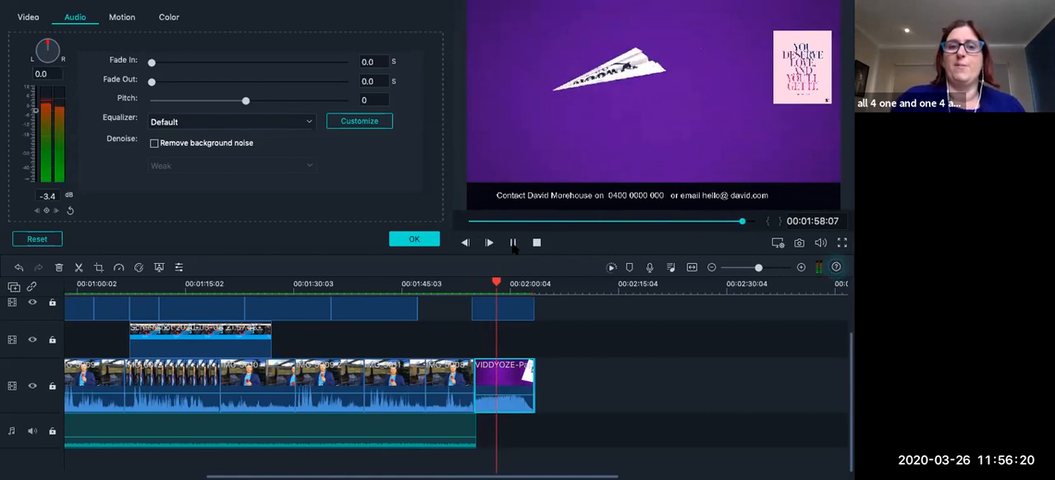
pyautogui.click(513, 243)
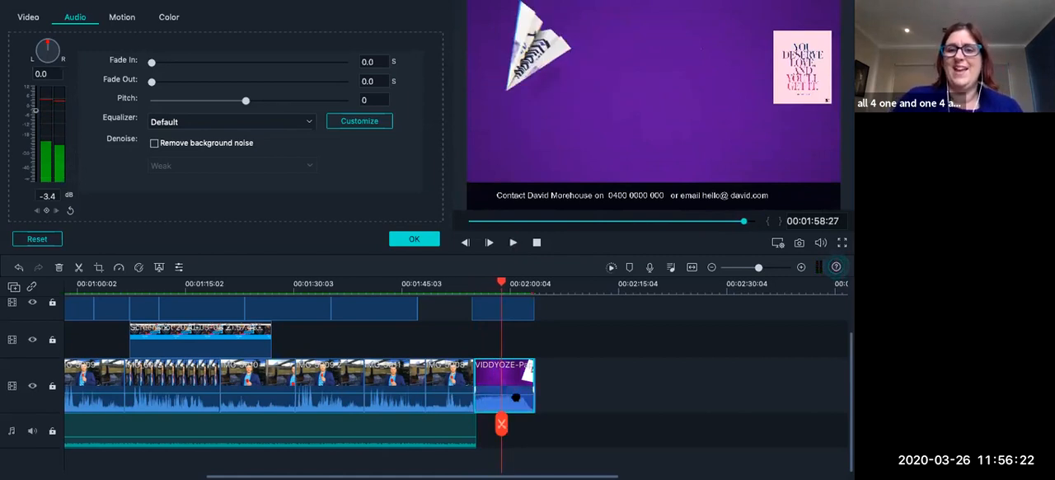
# Delete the love quote image from the contact title in the advanced title editor and apply the change.
pyautogui.scroll(2, 501, 423)
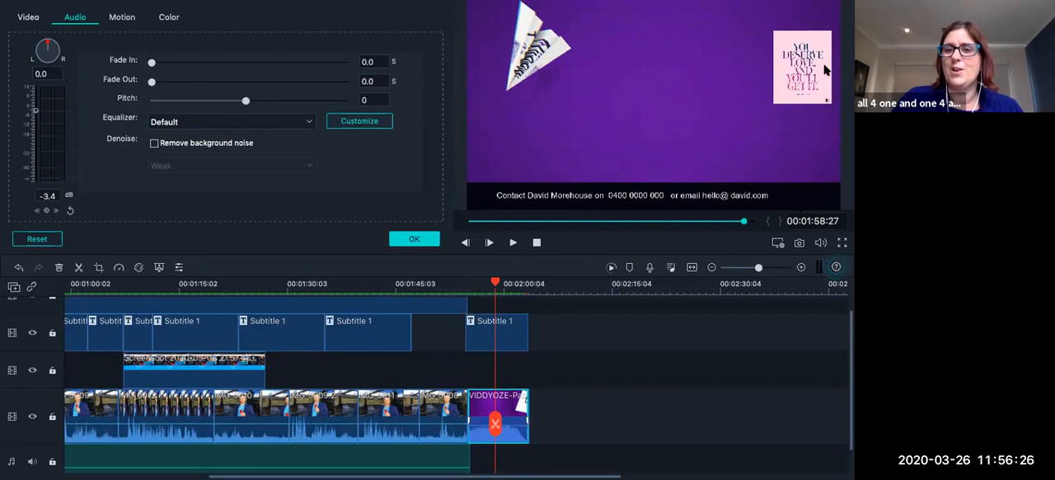
pyautogui.doubleClick(510, 344)
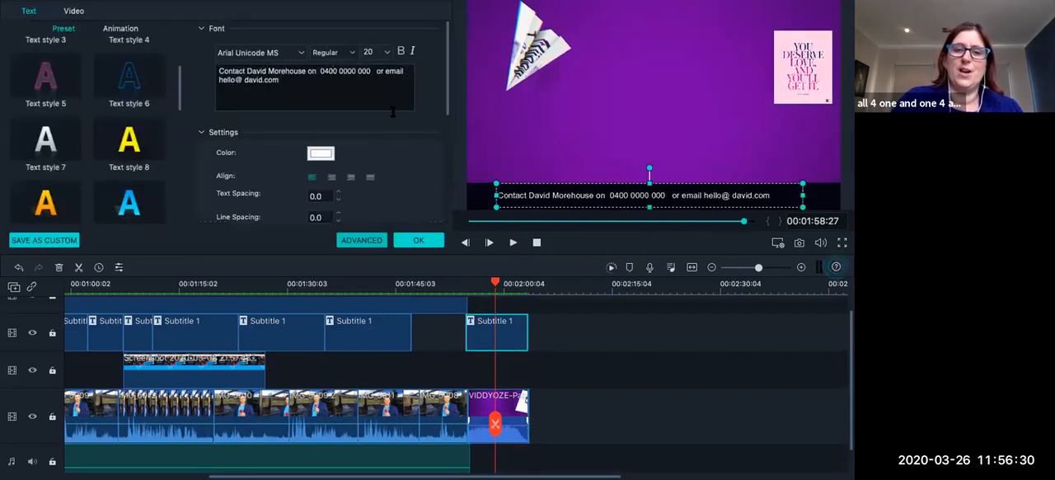
pyautogui.click(361, 240)
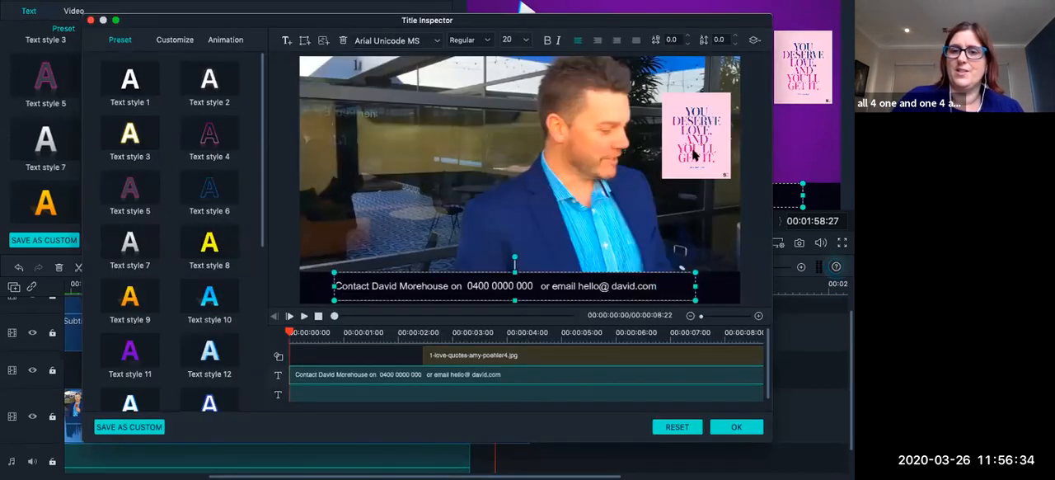
pyautogui.click(694, 155)
pyautogui.press('Delete')
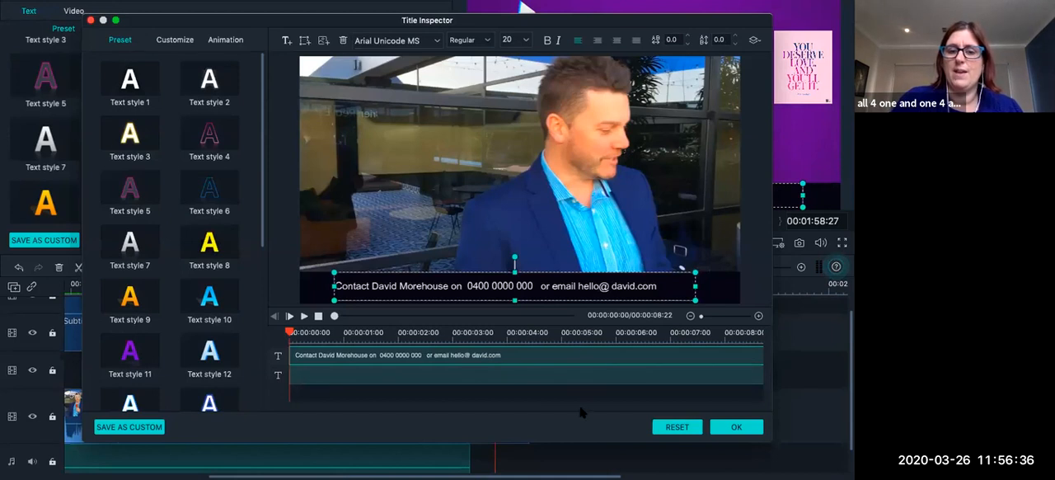
pyautogui.click(737, 426)
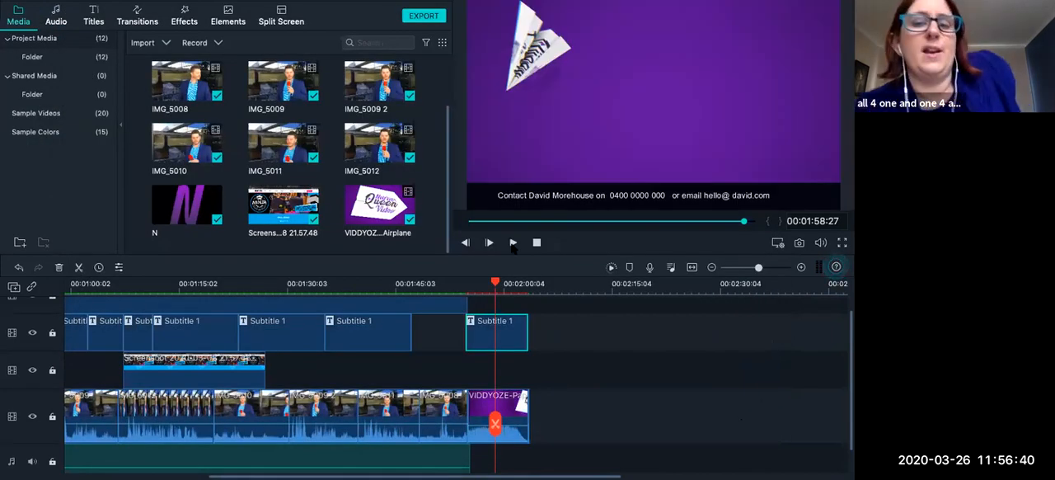
# Inspect the subtitles and overlays in the earlier footage at 00:01:41:03, 00:01:30:09 and 00:01:26:20.
pyautogui.click(366, 284)
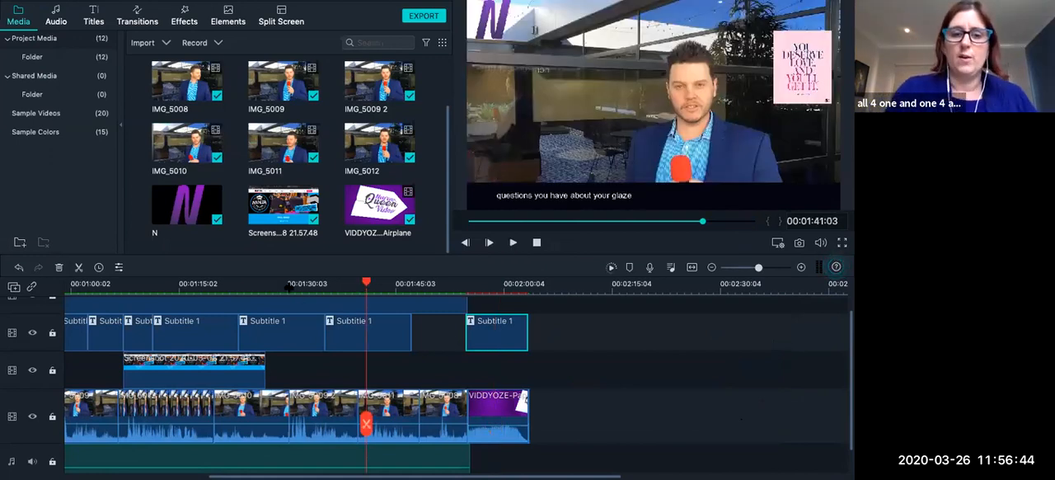
pyautogui.click(288, 284)
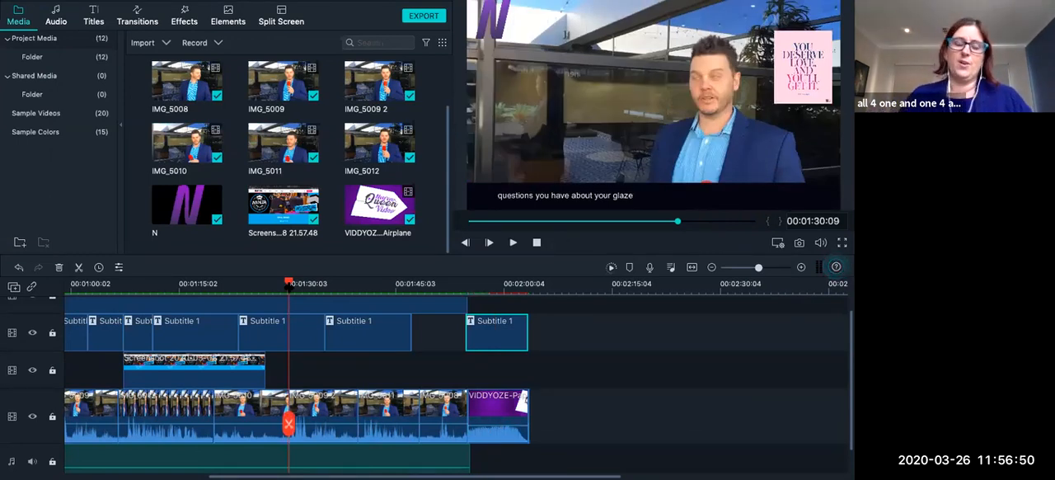
pyautogui.click(262, 288)
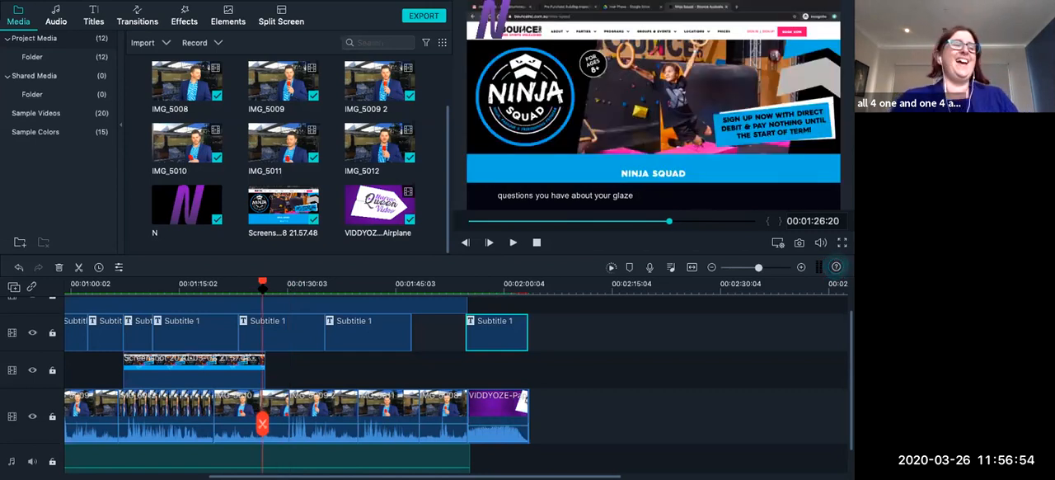
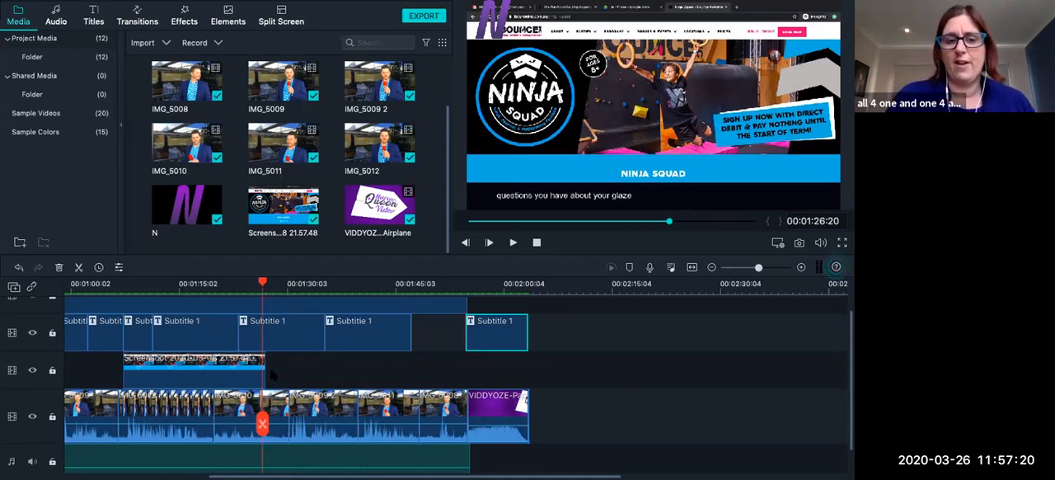
# Examine the logo overlay and the subtitle clips on the timeline around 00:01:26 to 00:01:45.
pyautogui.scroll(2, 300, 326)
pyautogui.scroll(2, 299, 327)
pyautogui.click(295, 365)
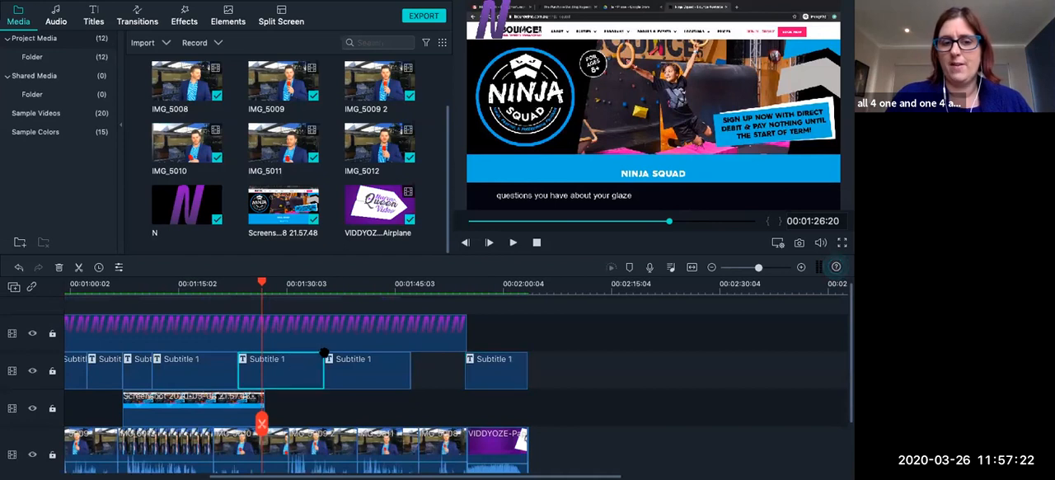
pyautogui.click(352, 334)
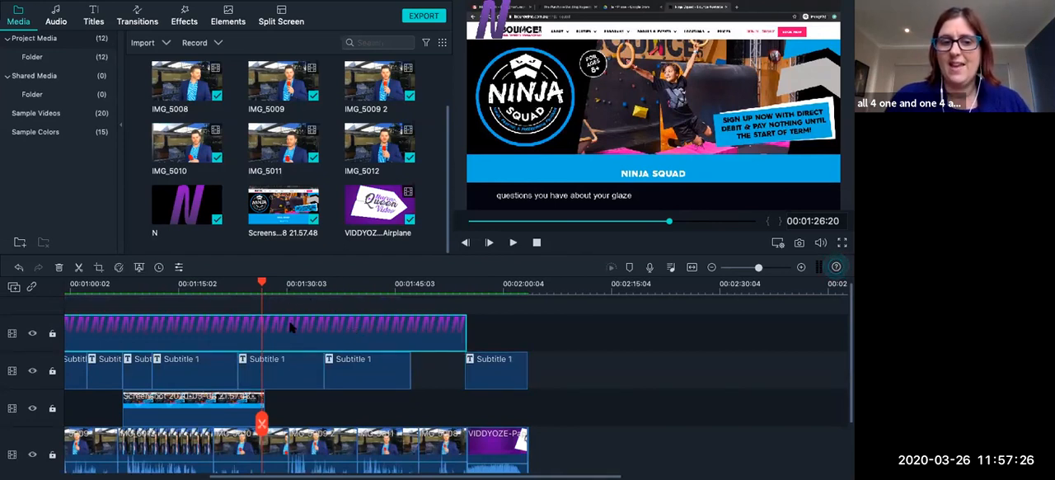
pyautogui.click(290, 289)
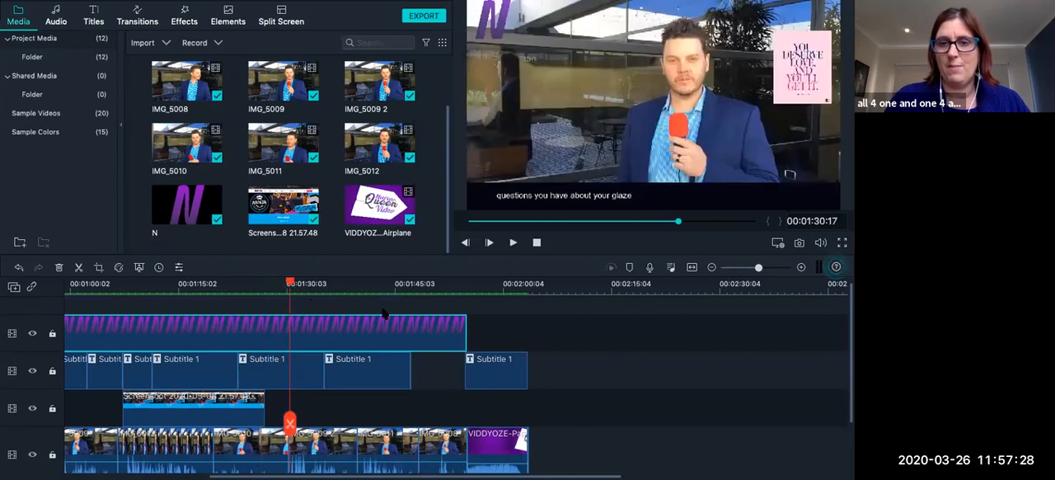
pyautogui.click(314, 377)
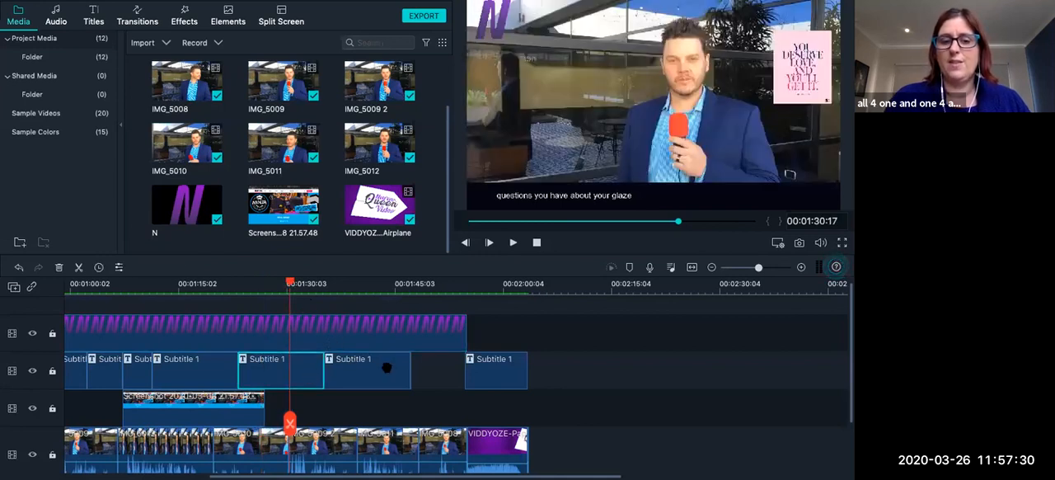
pyautogui.click(386, 368)
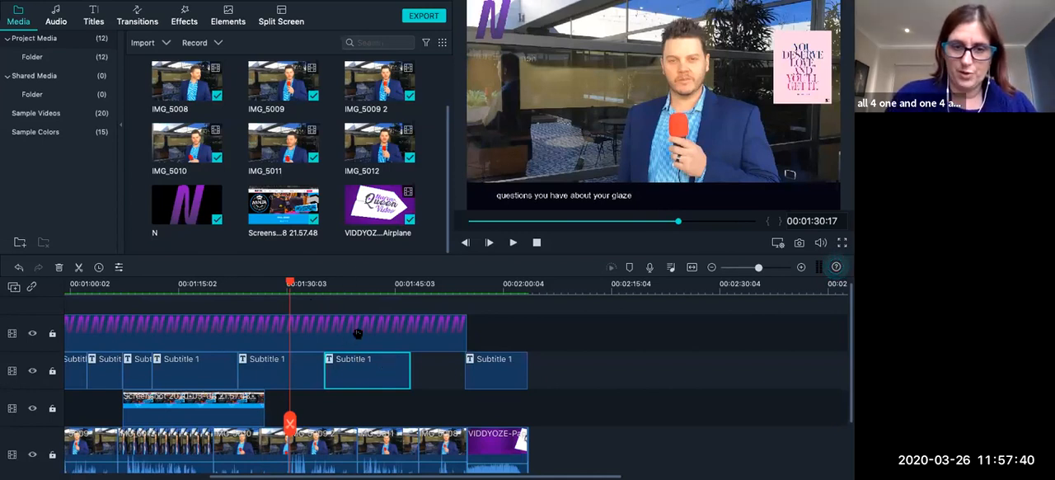
# Open the subtitle clip at about 00:01:41 in the advanced title editor and delete its pink love-quote image.
pyautogui.click(367, 285)
pyautogui.doubleClick(375, 381)
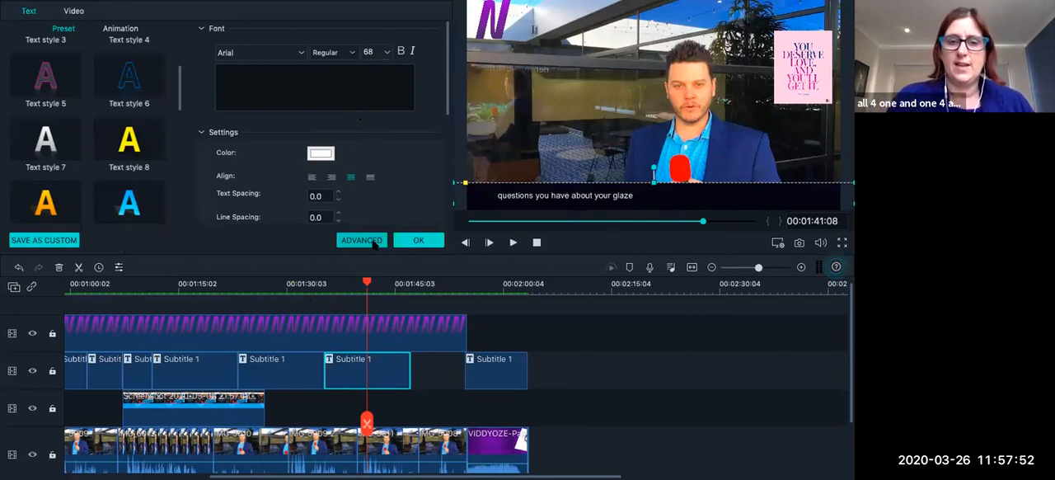
pyautogui.click(372, 240)
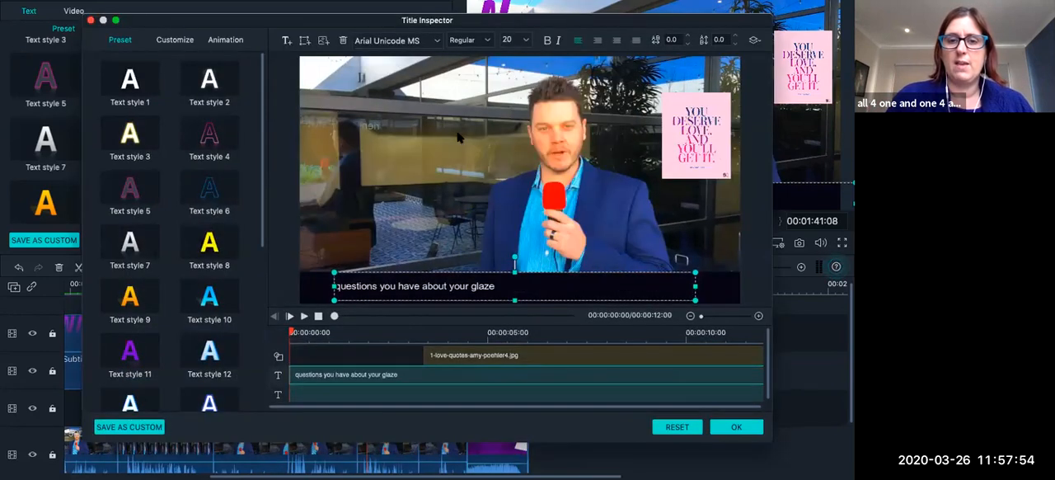
pyautogui.click(696, 153)
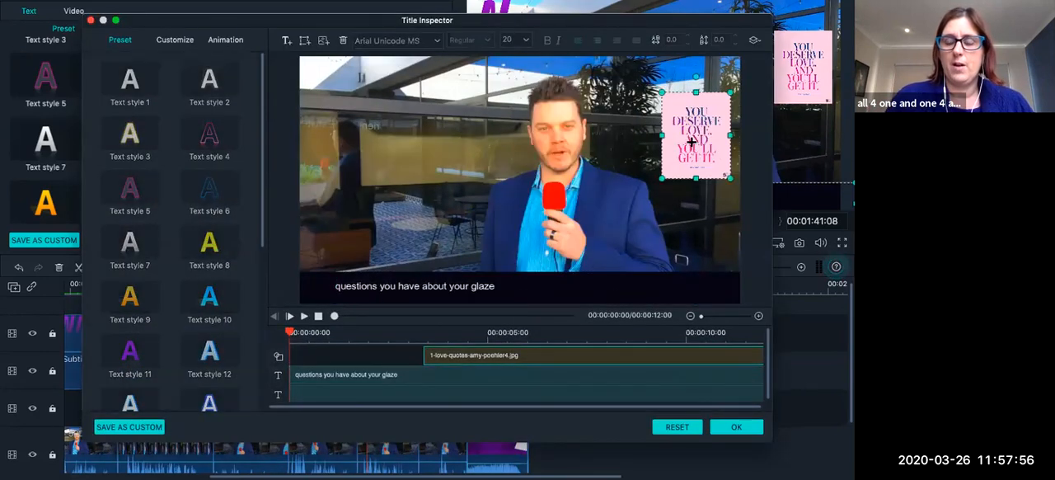
pyautogui.press('Delete')
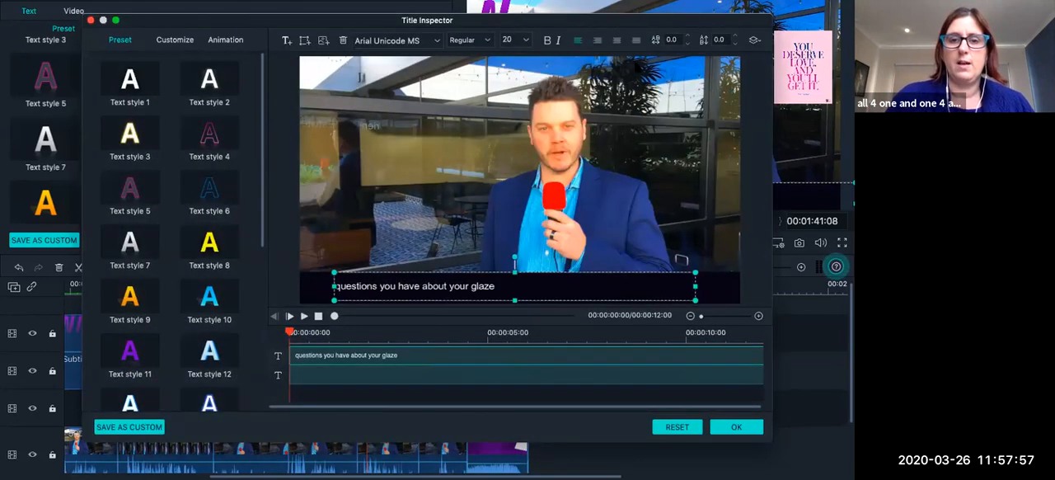
# Insert BloomOct.png into the title, shrink it and place it in the frame's upper left beside the presenter.
pyautogui.click(323, 40)
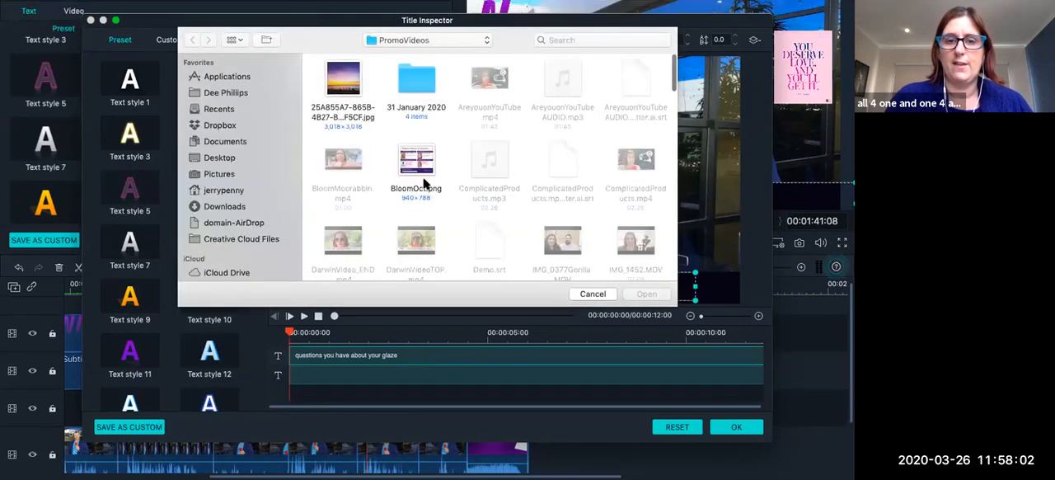
pyautogui.click(422, 166)
pyautogui.click(647, 293)
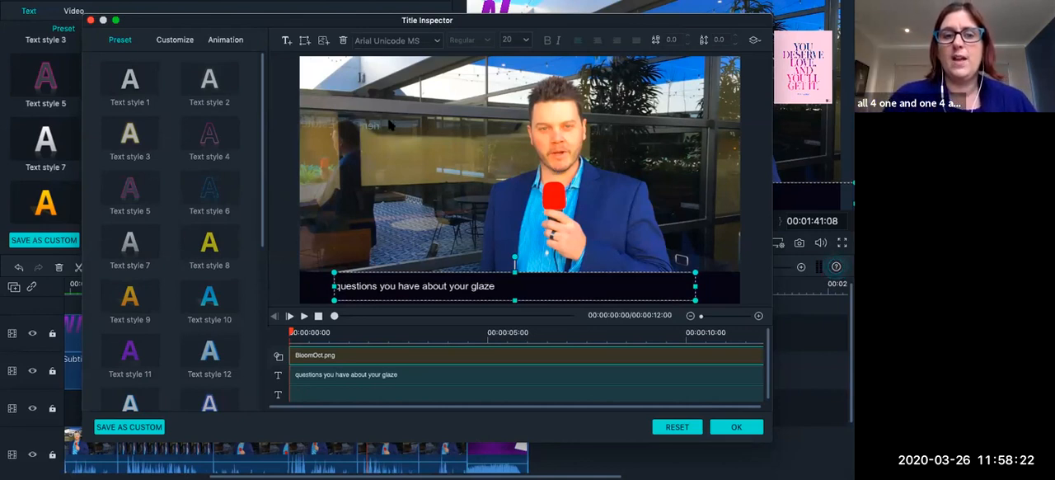
pyautogui.click(376, 79)
pyautogui.moveTo(374, 60); pyautogui.dragTo(463, 134)
pyautogui.moveTo(511, 182); pyautogui.dragTo(358, 121)
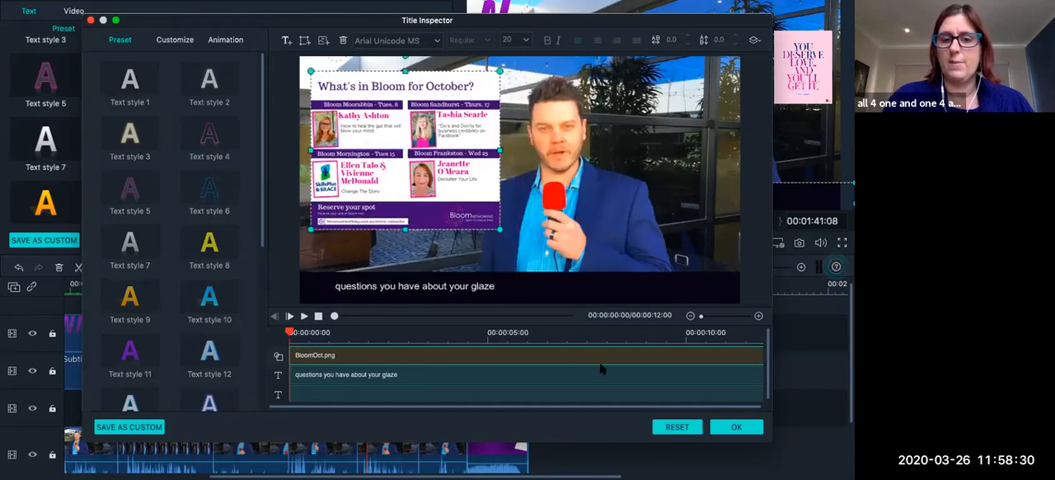
pyautogui.click(736, 427)
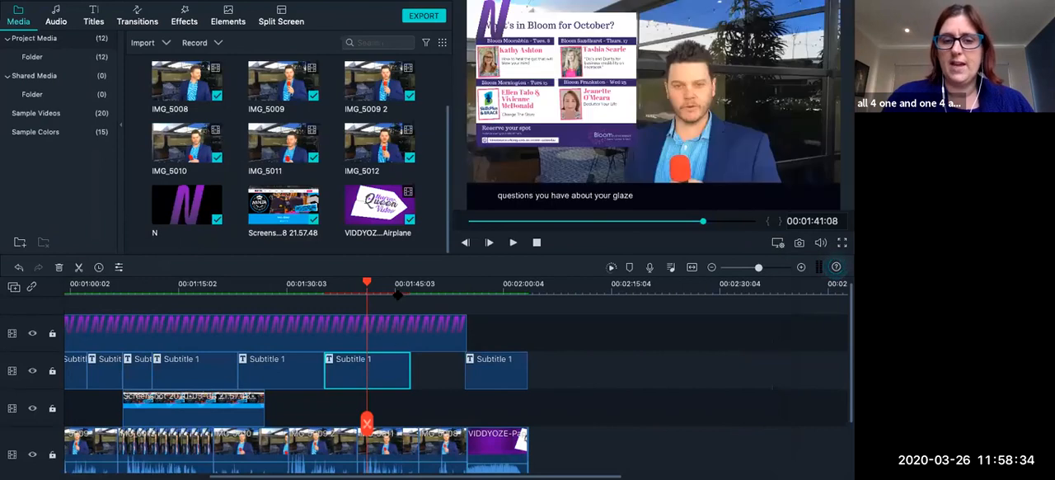
# Review the frames under the new Bloom image, the closing airplane contact clip and the Ninja Squad screenshot.
pyautogui.click(398, 290)
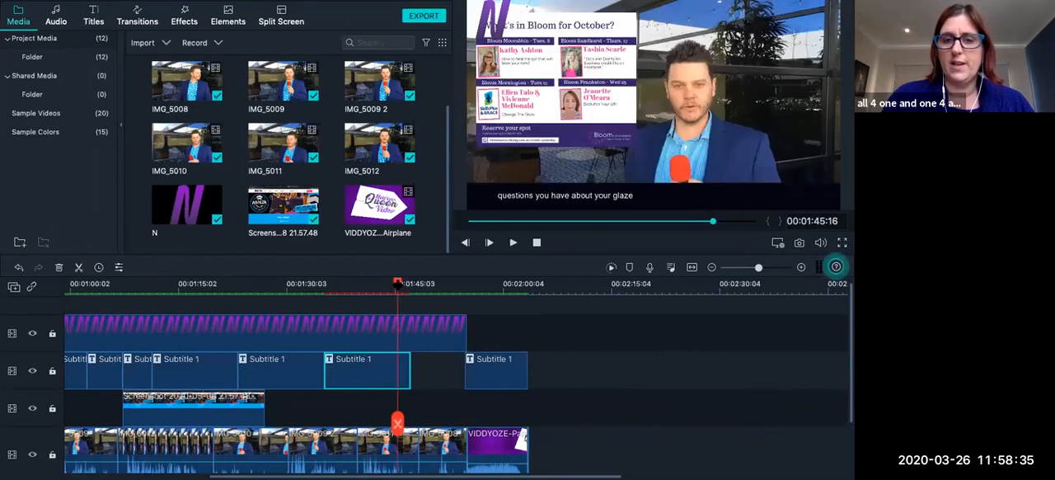
pyautogui.click(466, 284)
pyautogui.click(495, 284)
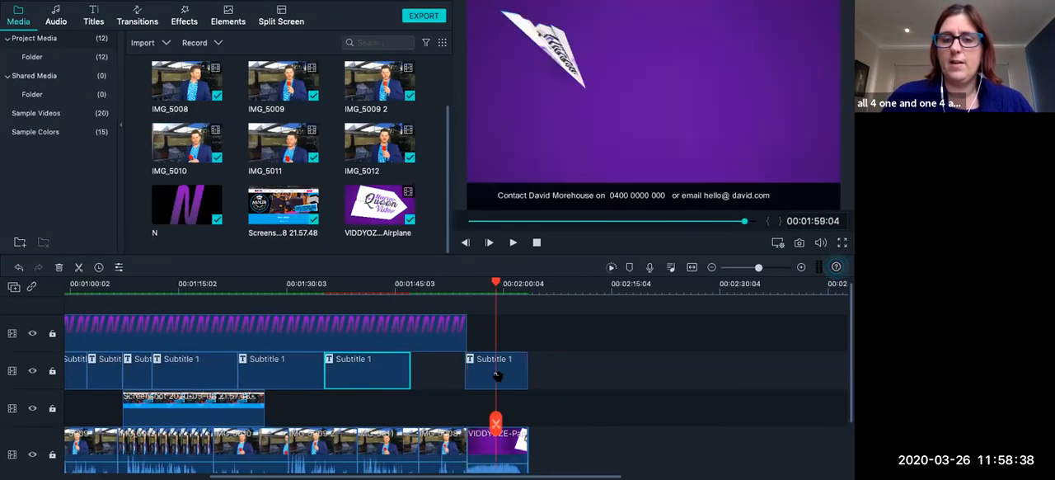
pyautogui.click(284, 285)
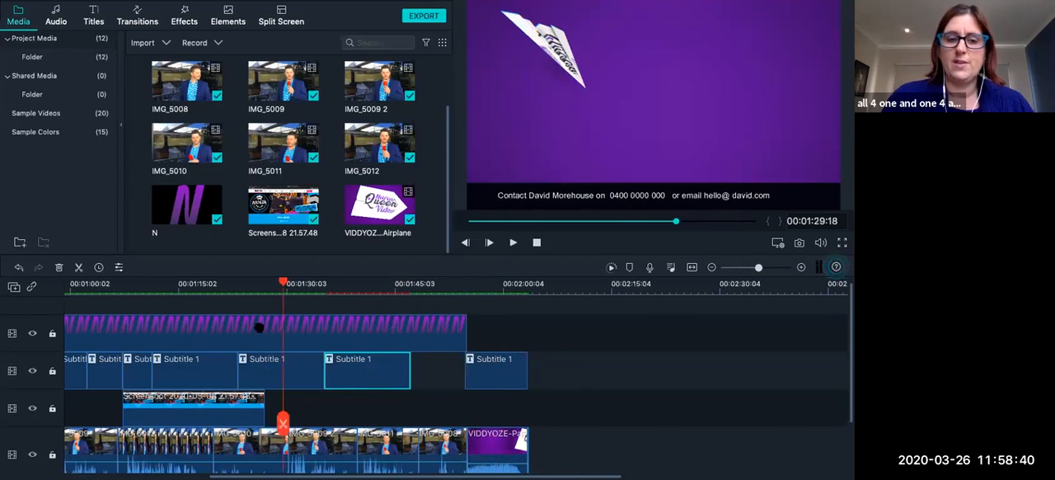
pyautogui.click(253, 327)
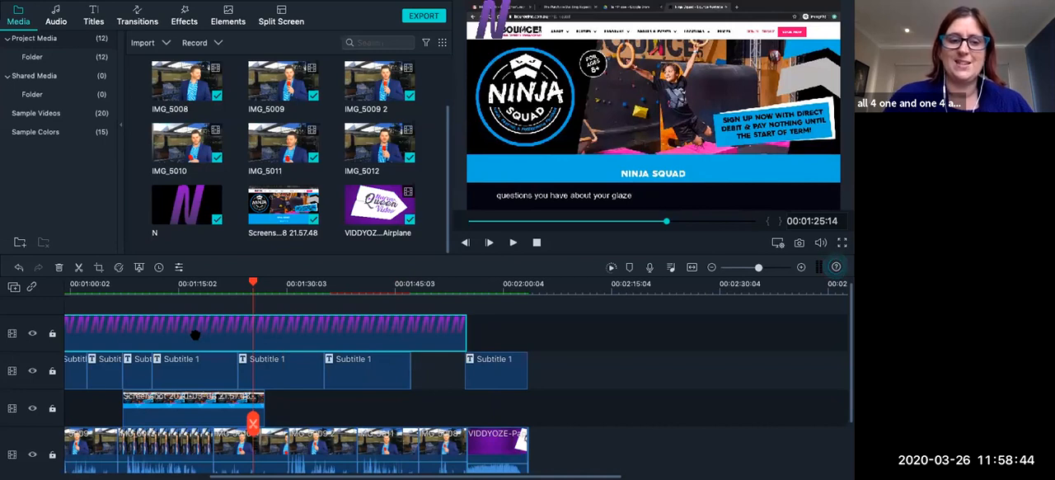
pyautogui.hscroll(-1, 157, 335)
pyautogui.scroll(1, 157, 335)
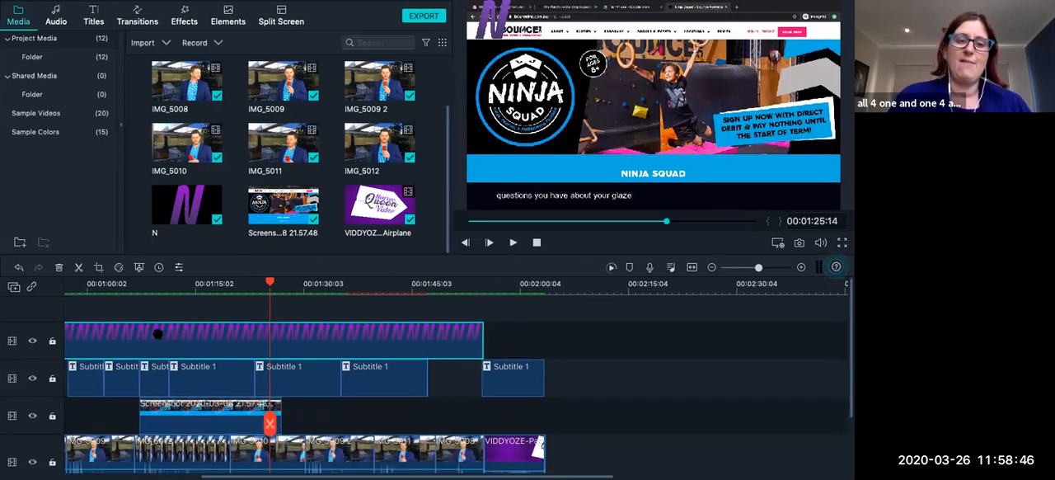
# Play back the section with the Bloom image from the start of its subtitle clip.
pyautogui.click(352, 289)
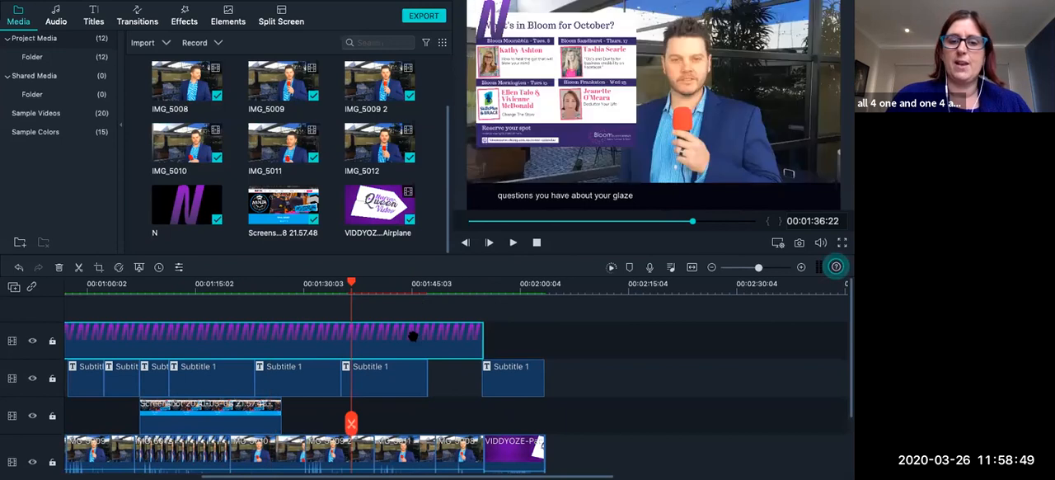
pyautogui.click(459, 286)
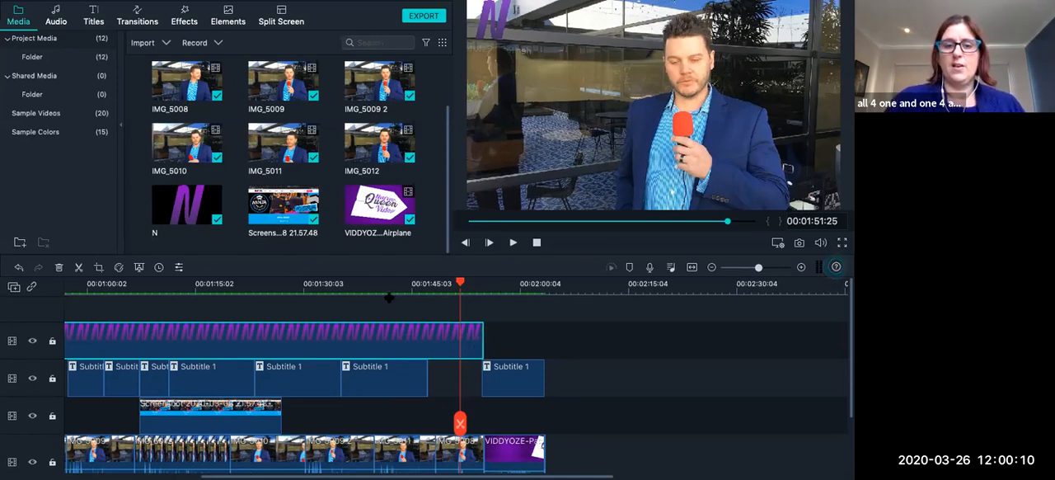
pyautogui.click(349, 285)
pyautogui.click(512, 243)
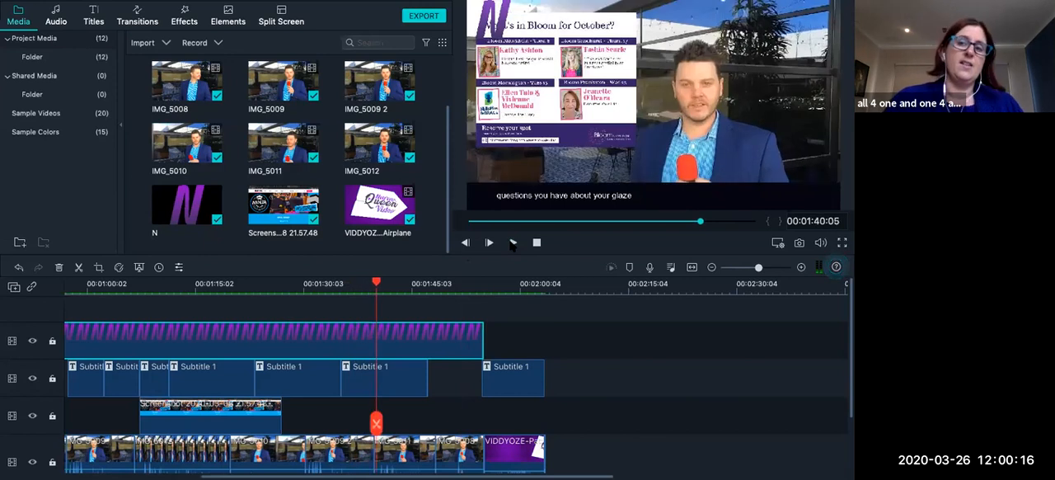
# Extend the glaze subtitle with the filler text "dhfkhds ldjgkj df fdkgfd" and a second filler line ending in "last word....".
pyautogui.doubleClick(356, 381)
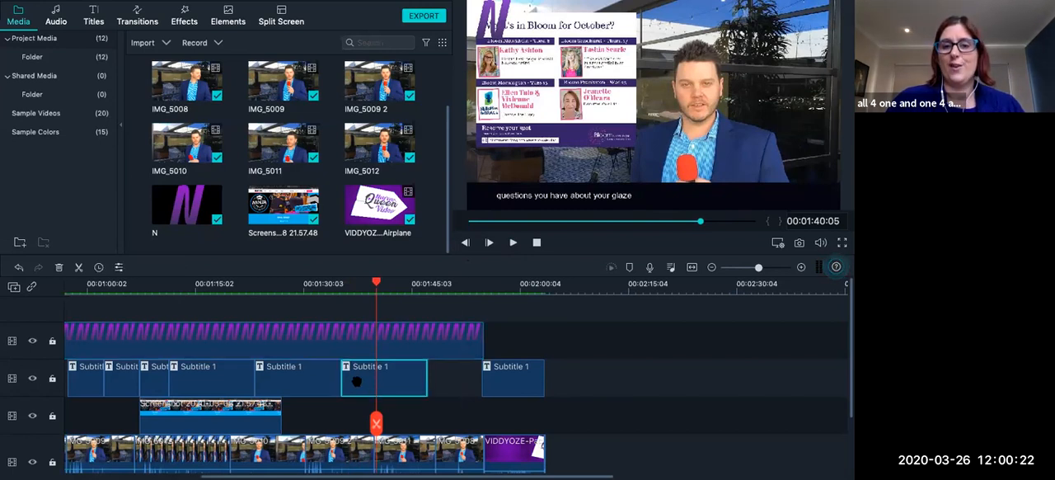
pyautogui.click(385, 80)
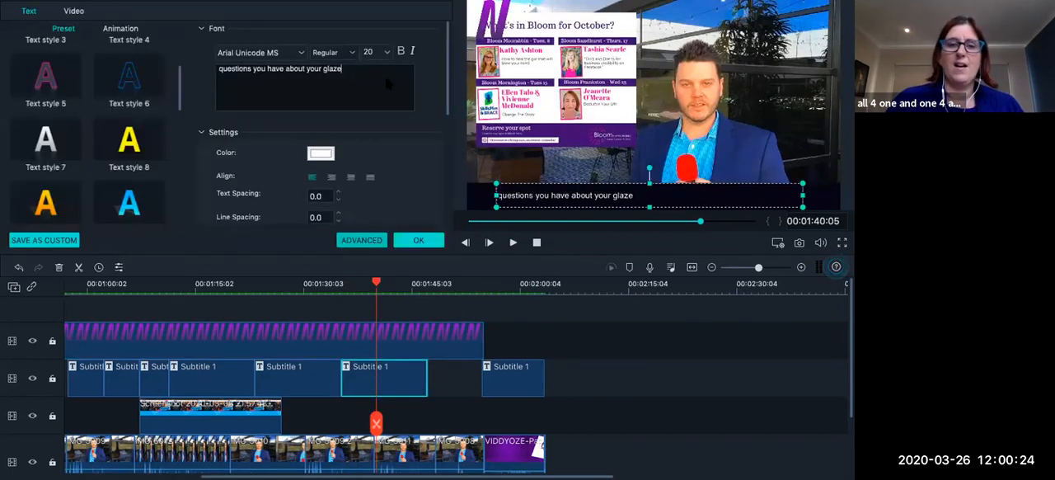
pyautogui.write('dhfkhds ')
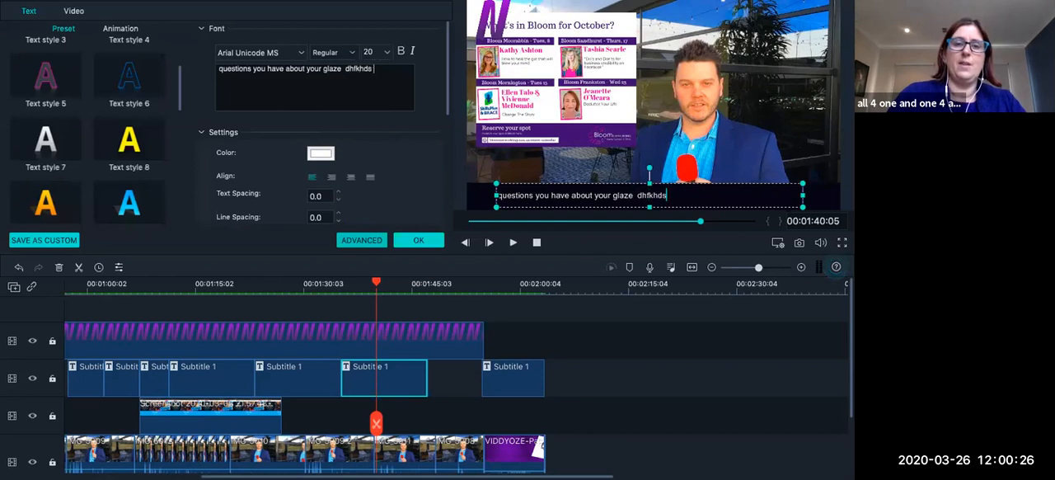
pyautogui.write('ldjgkj df fdkgfd')
pyautogui.press('Return')
pyautogui.write('fdjgfd p')
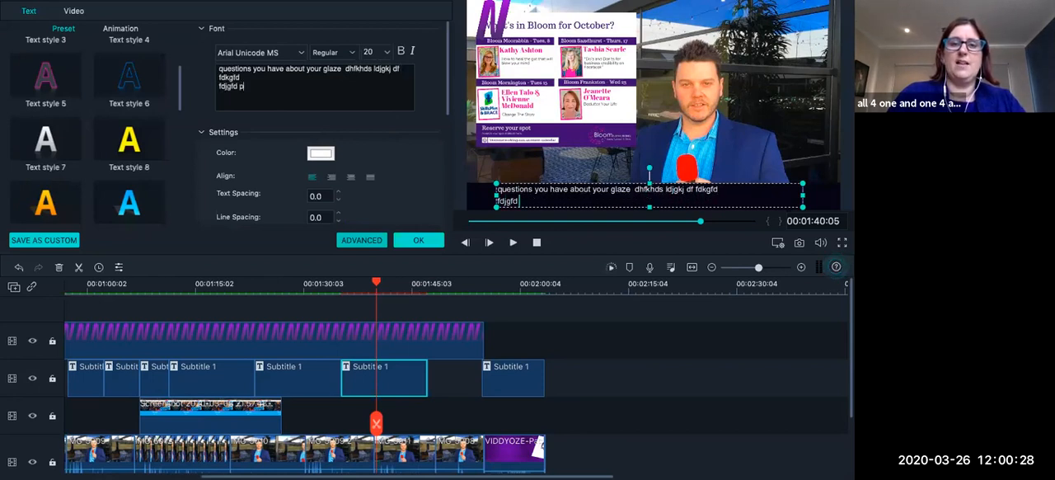
pyautogui.write('  fgfkdj')
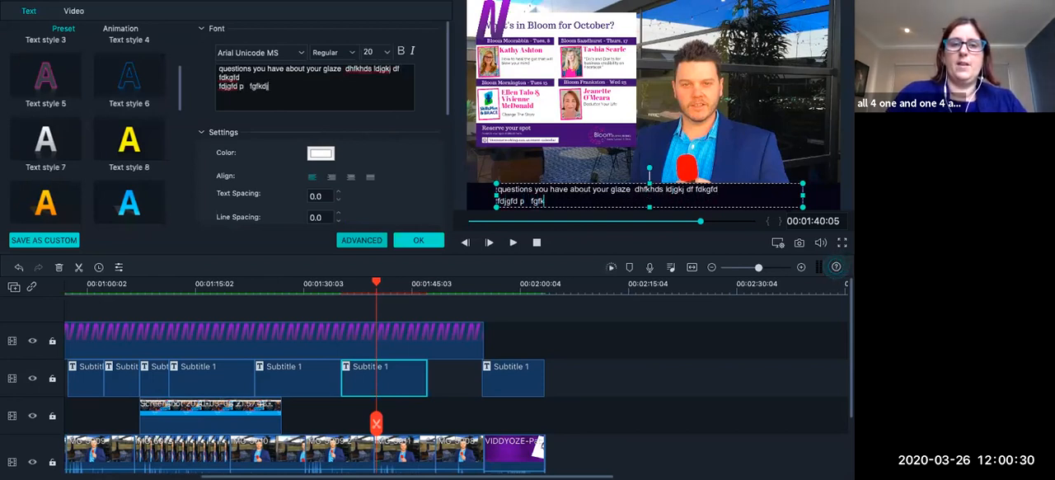
pyautogui.write('gk  lfdjgfd    fjgdkf  dlfjgdf')
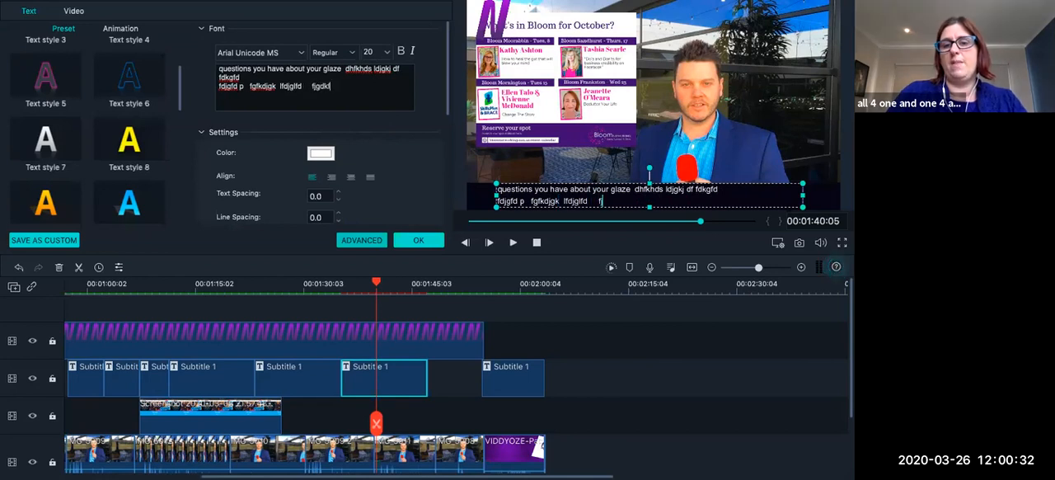
pyautogui.write(' gfdjfj g ')
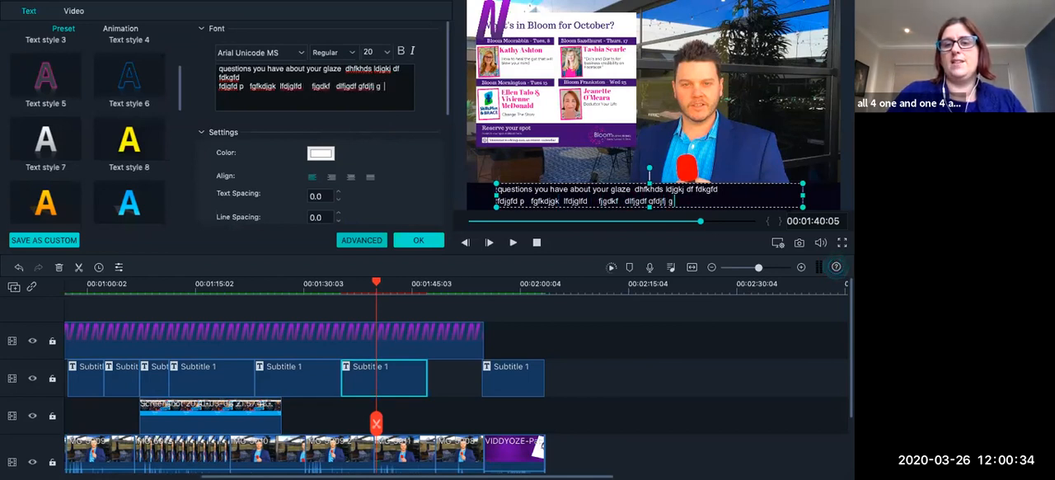
pyautogui.write('   last word...')
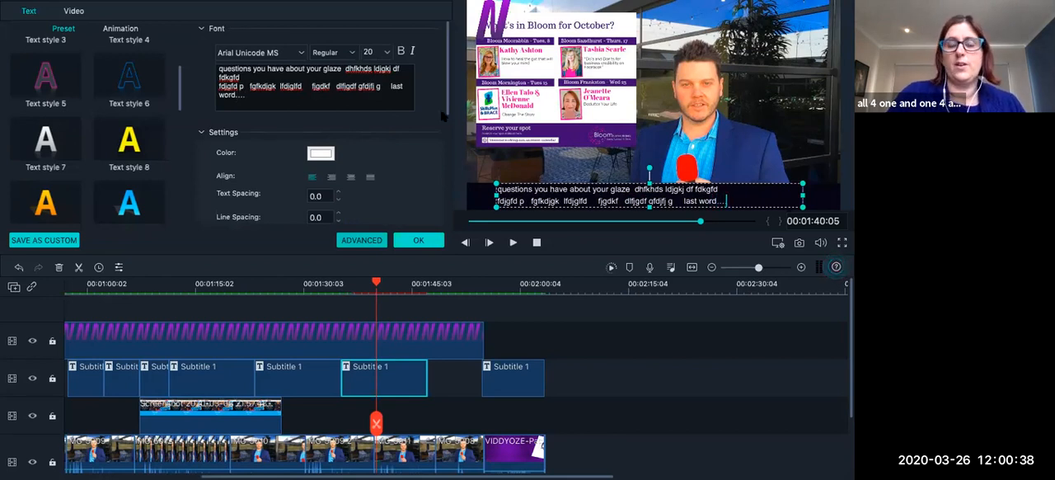
pyautogui.click(418, 242)
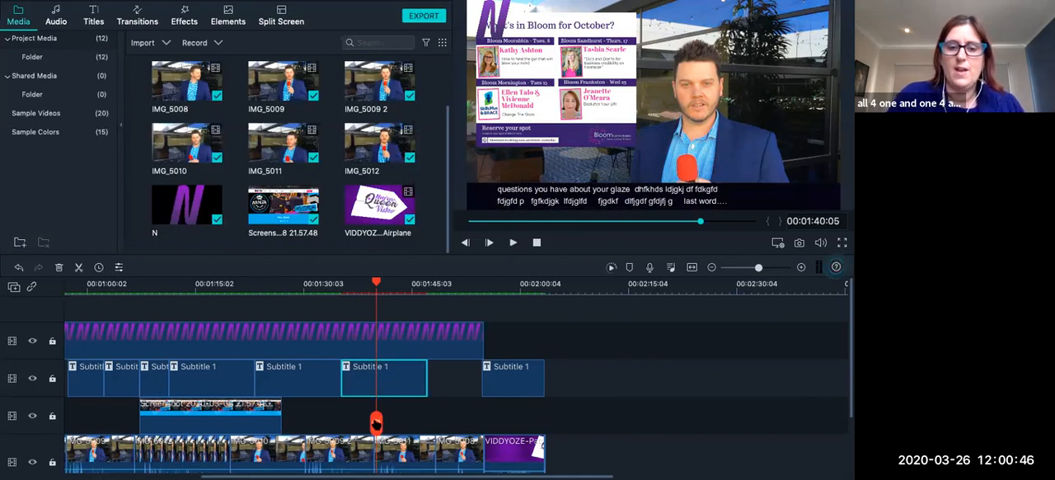
# Split the glaze subtitle clip at 00:01:40:05 and open the second part's text for editing.
pyautogui.click(376, 423)
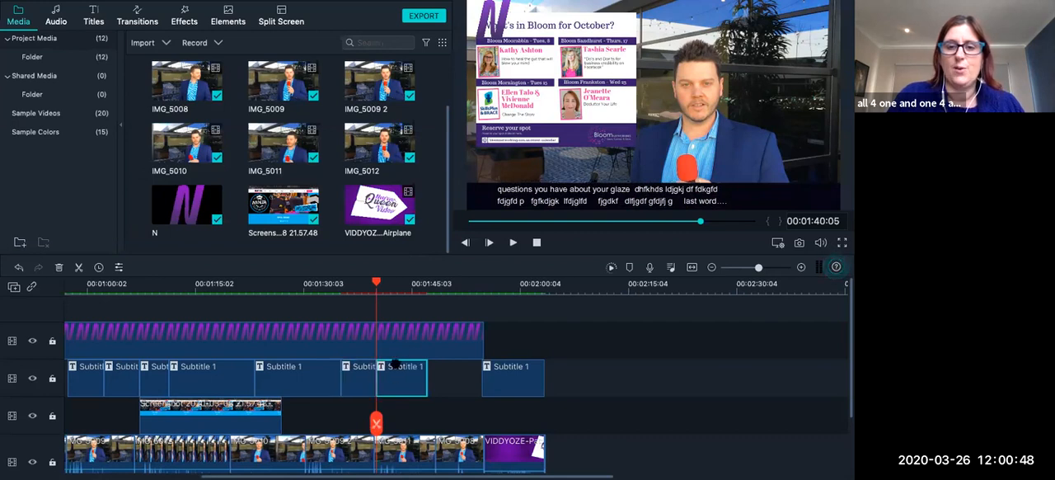
pyautogui.click(394, 285)
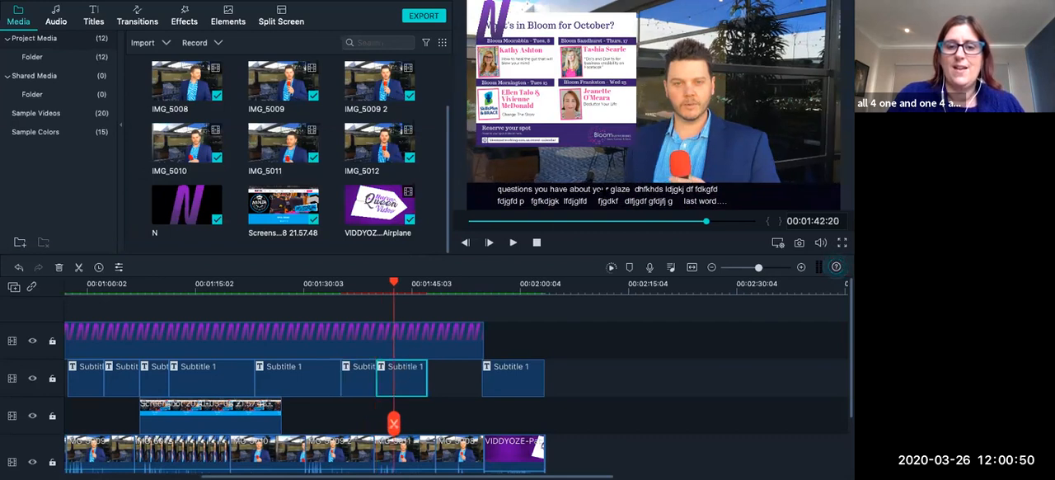
pyautogui.doubleClick(603, 189)
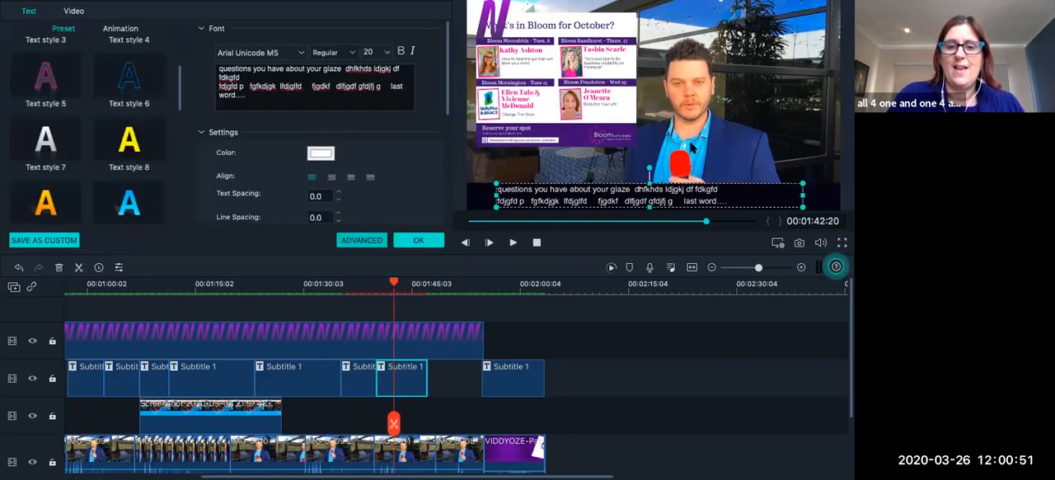
# Replace the text in the first part of the split subtitle with "start writing more subtitles here...".
pyautogui.click(357, 287)
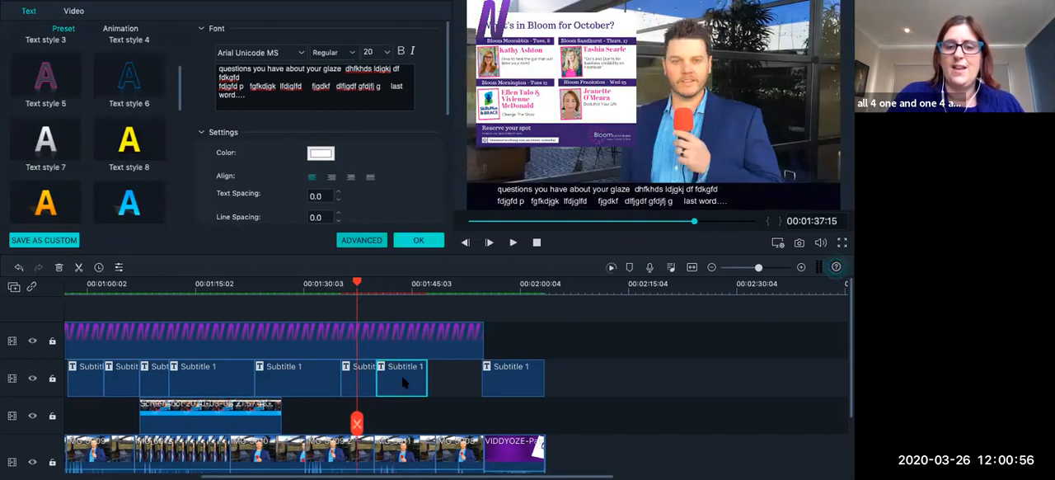
pyautogui.click(730, 203)
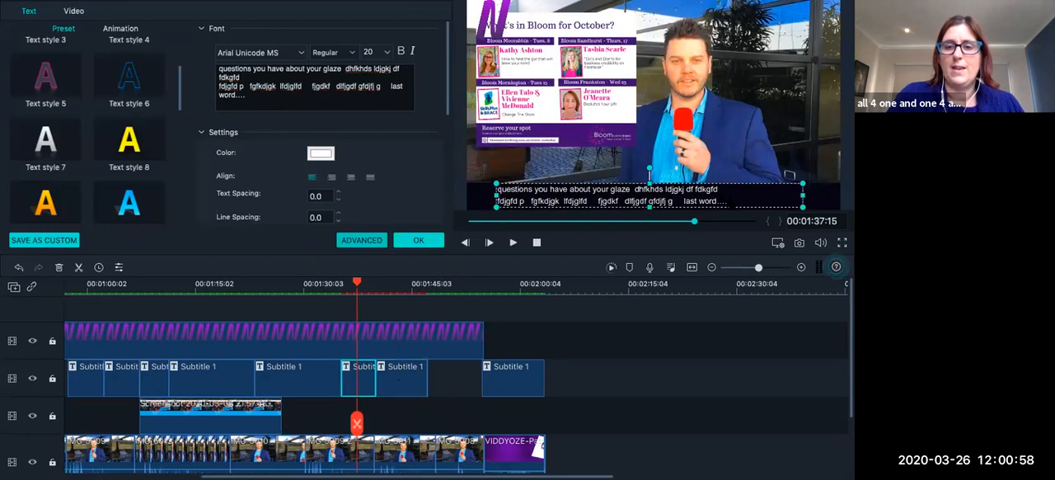
pyautogui.click(263, 91)
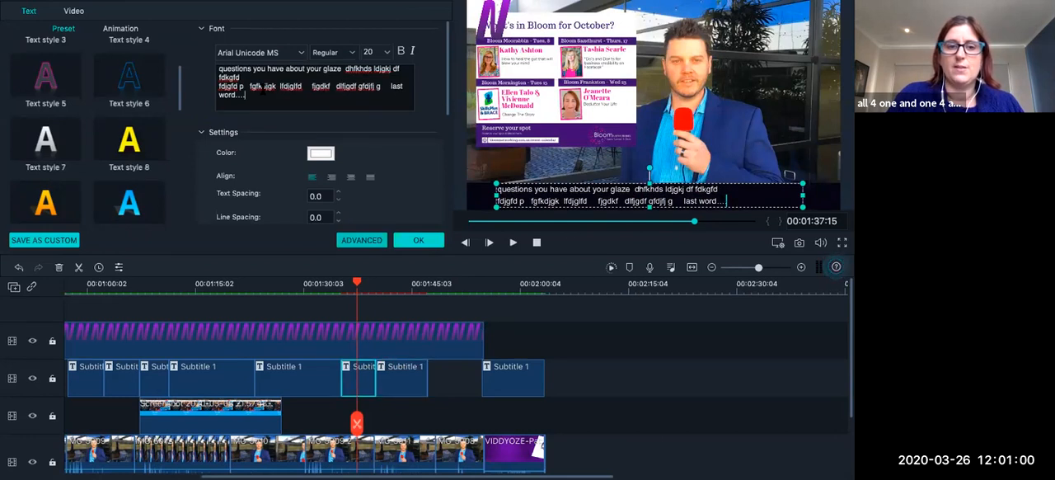
pyautogui.hotkey('ctrl', 'a')
pyautogui.write('star')
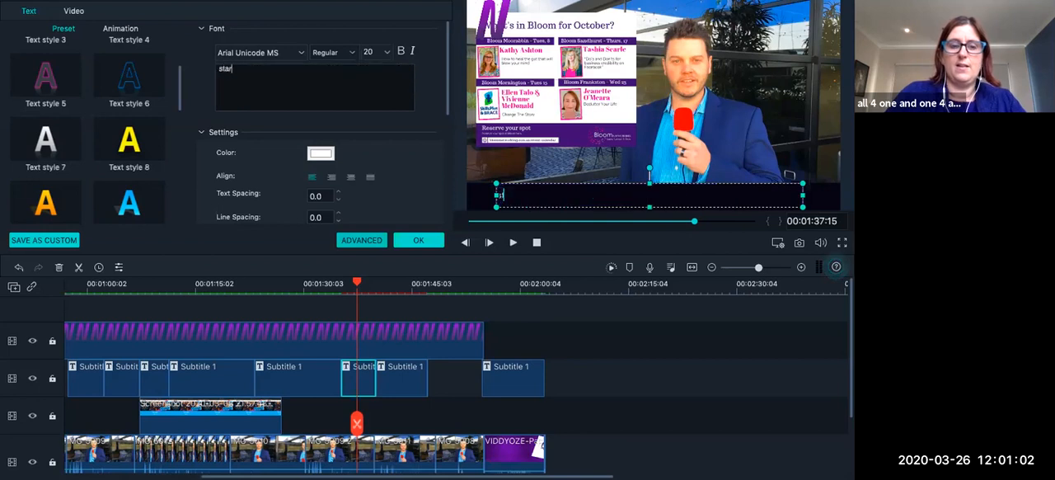
pyautogui.write('t writing more subtle')
pyautogui.press('BackSpace')
pyautogui.press('BackSpace')
pyautogui.press('BackSpace')
pyautogui.write('itles here...')
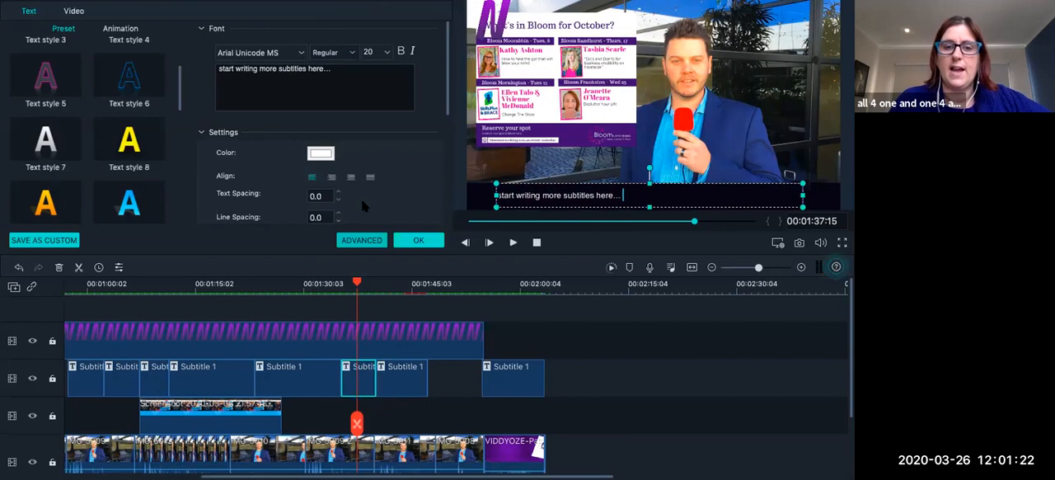
pyautogui.click(420, 241)
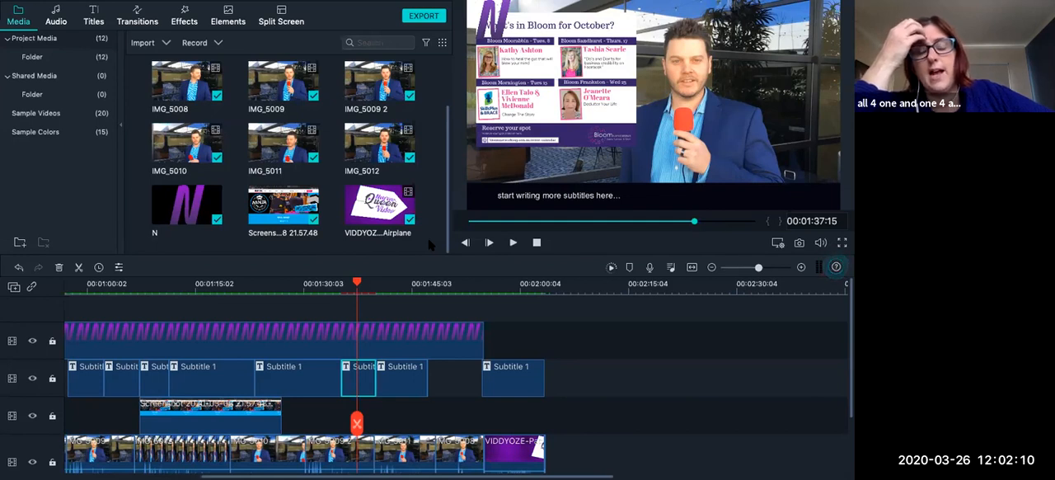
# Save the project and return the playhead to the start of the timeline.
pyautogui.click(359, 284)
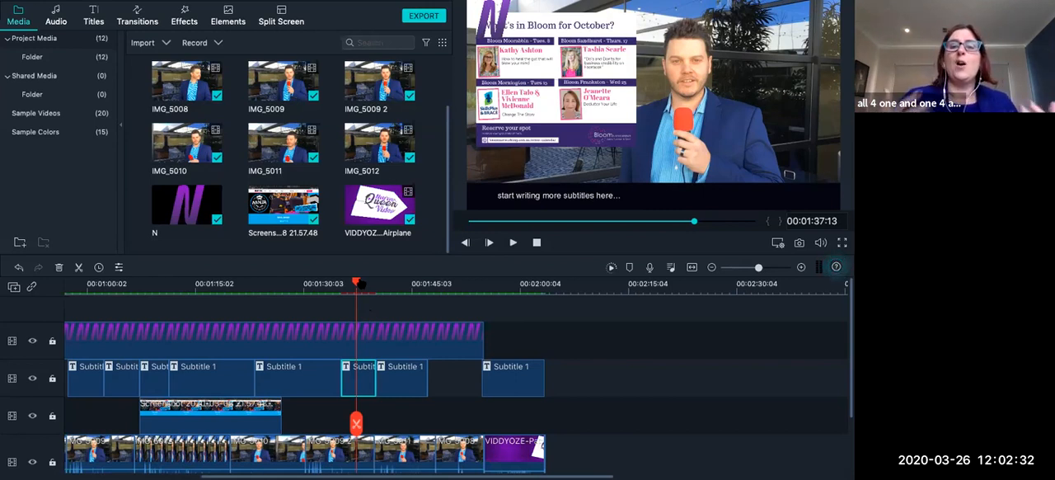
pyautogui.moveTo(358, 283); pyautogui.dragTo(5, 283)
pyautogui.hscroll(-10, 176, 309)
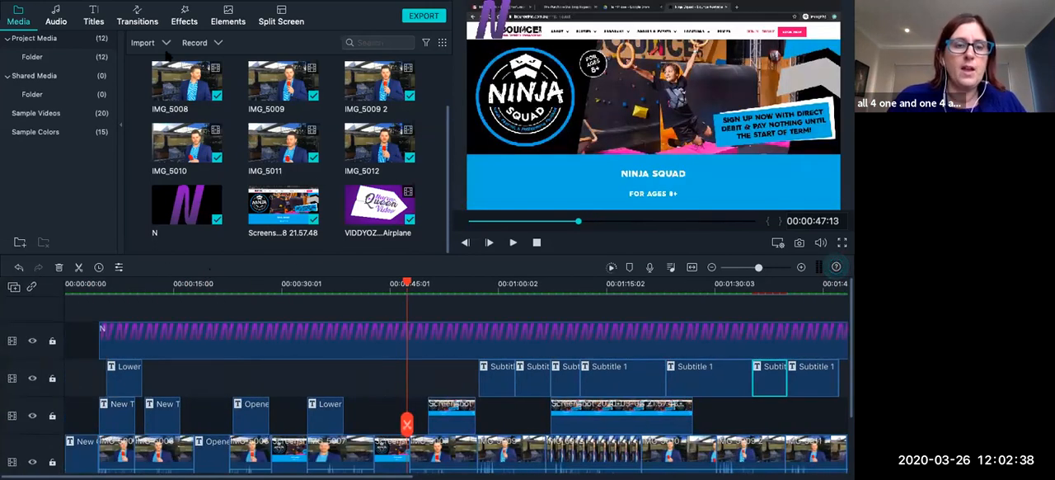
pyautogui.press('super+s')
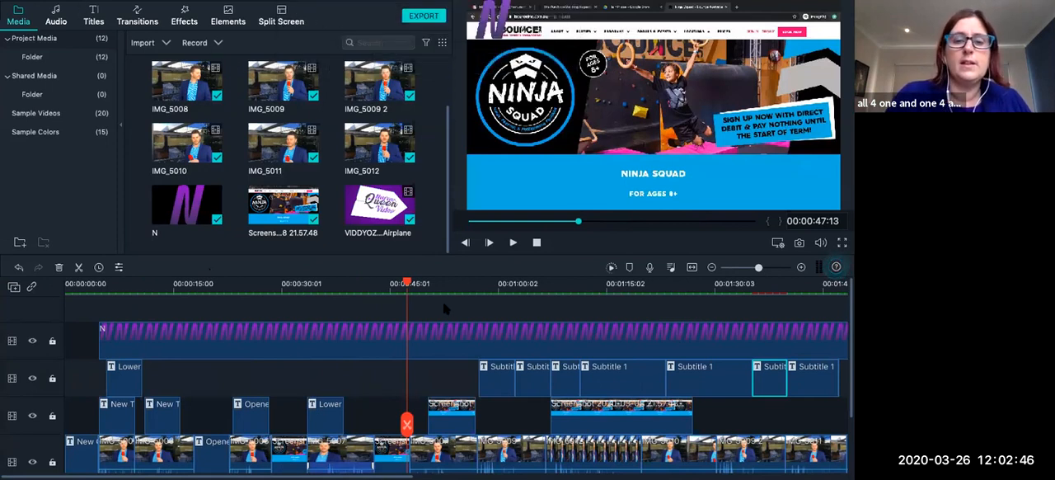
pyautogui.moveTo(407, 284); pyautogui.dragTo(31, 286)
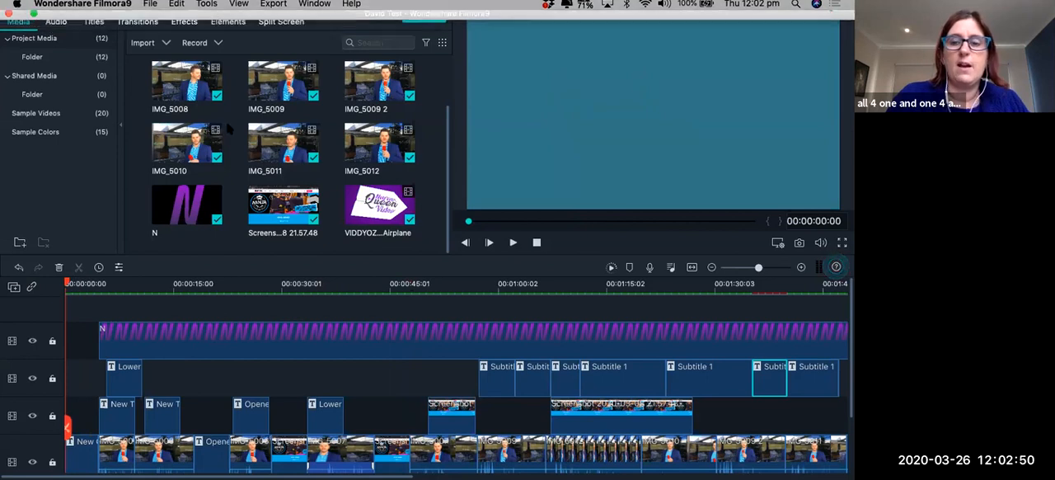
pyautogui.hscroll(1, 695, 313)
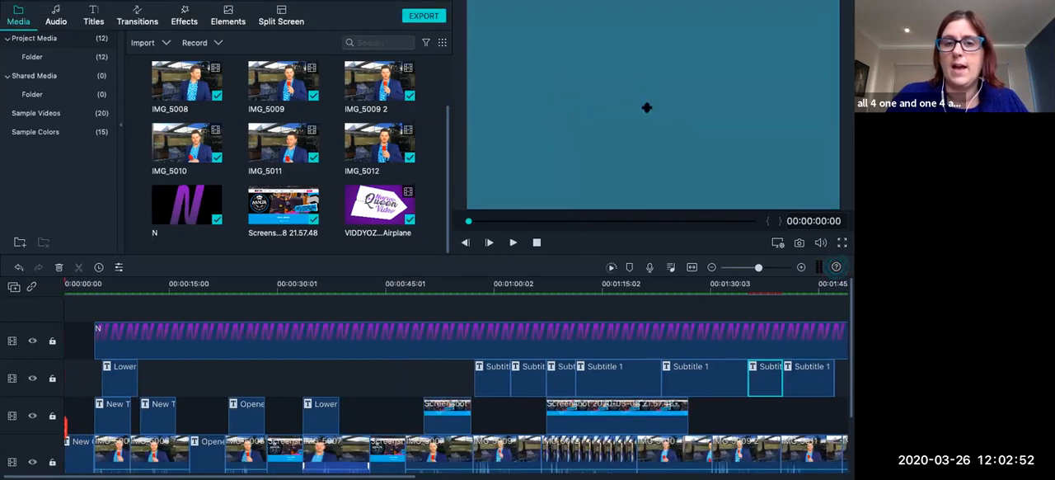
# Set up an MP3 export of the project with the filmora lesson folder on the Desktop as its destination.
pyautogui.click(429, 15)
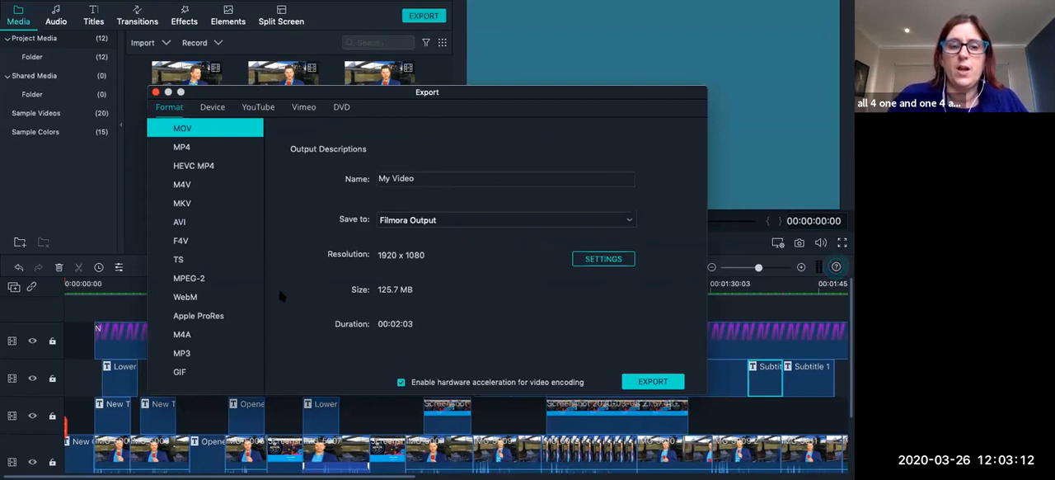
pyautogui.click(190, 352)
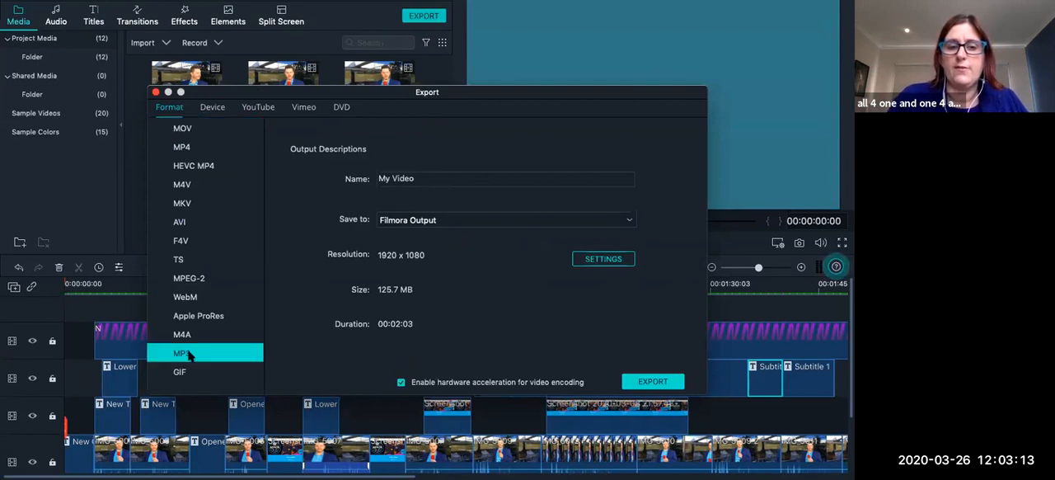
pyautogui.click(460, 224)
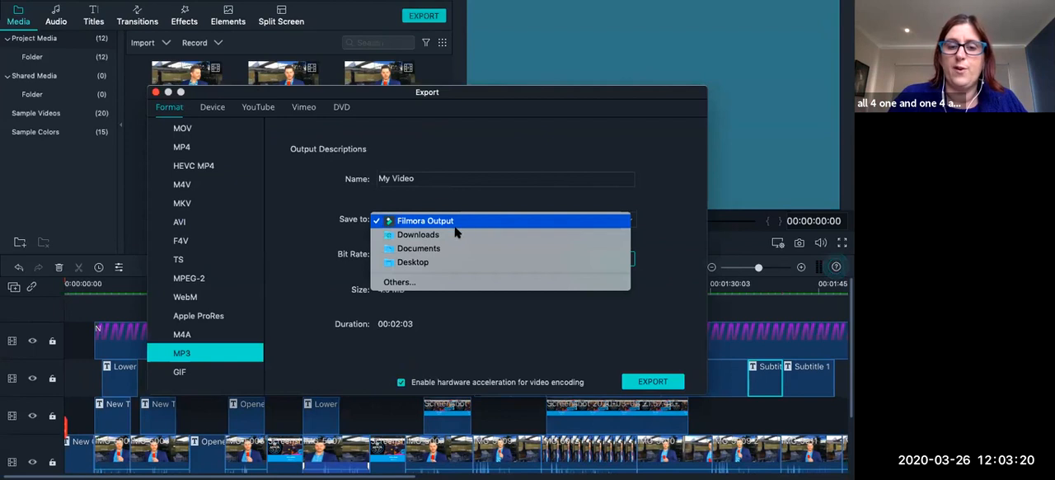
pyautogui.click(412, 282)
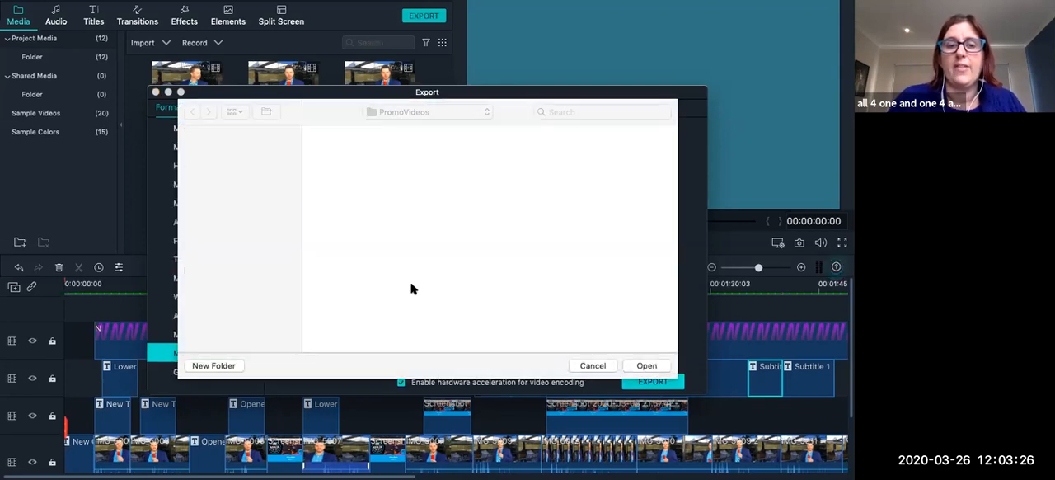
pyautogui.click(427, 112)
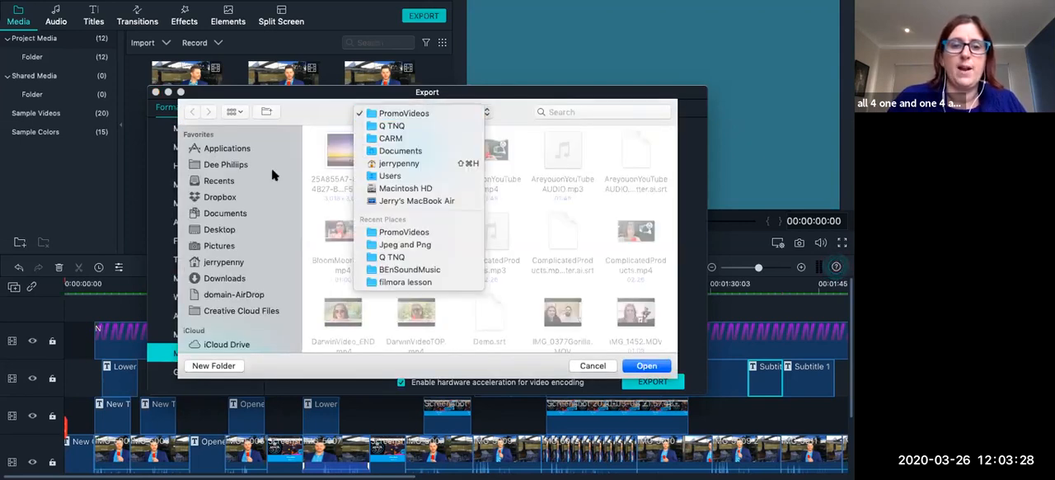
pyautogui.click(227, 208)
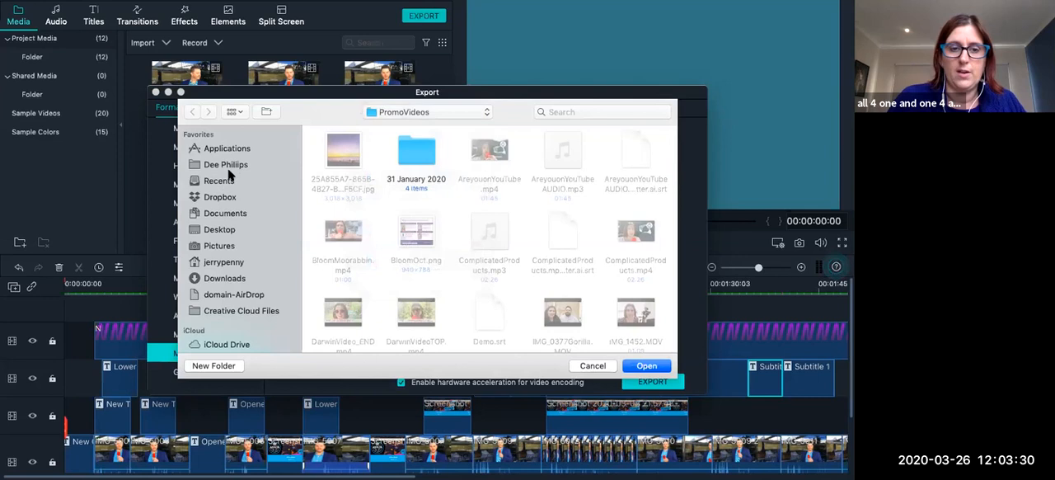
pyautogui.click(221, 182)
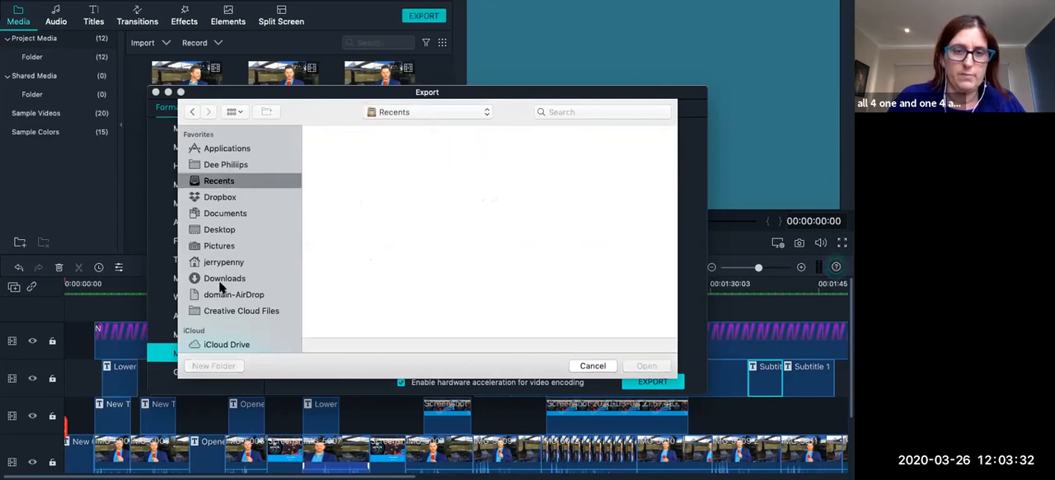
pyautogui.click(228, 230)
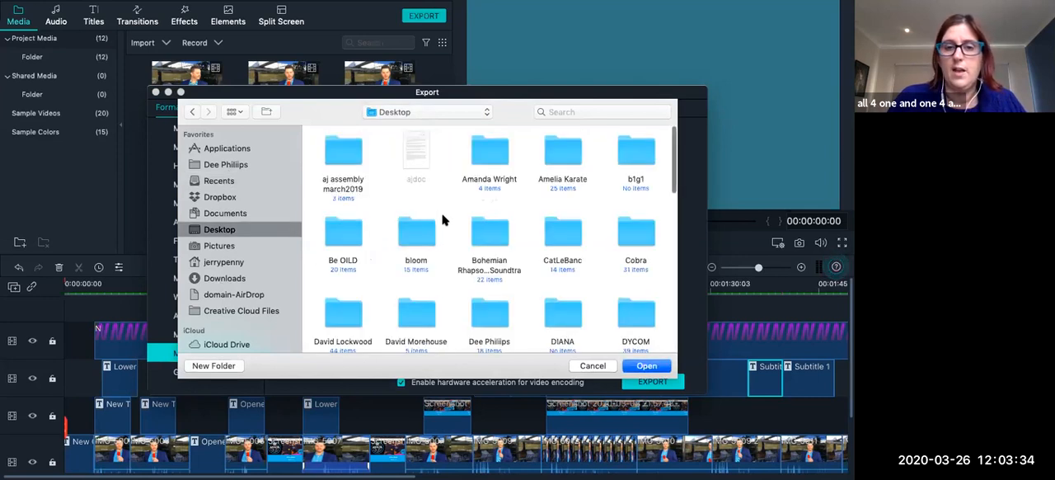
pyautogui.scroll(-2, 474, 272)
pyautogui.scroll(-3, 474, 272)
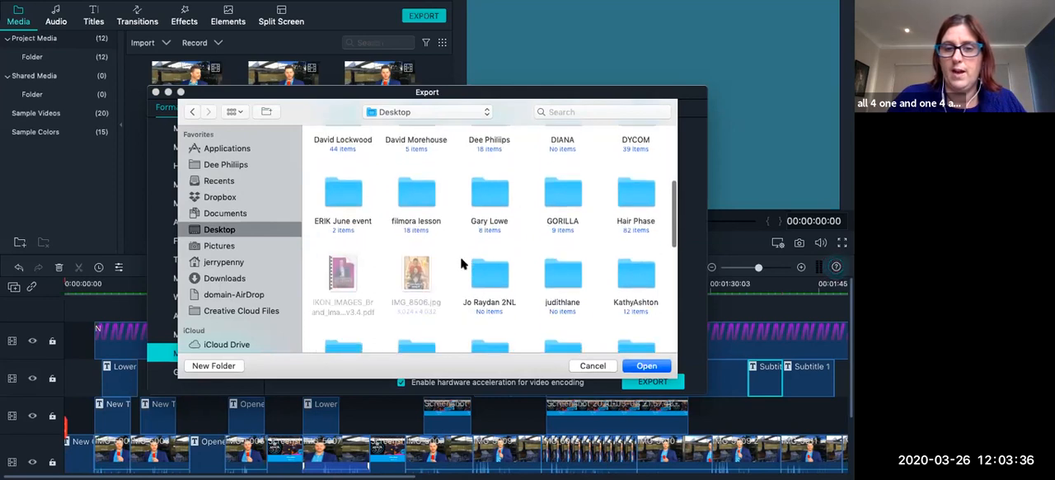
pyautogui.doubleClick(416, 198)
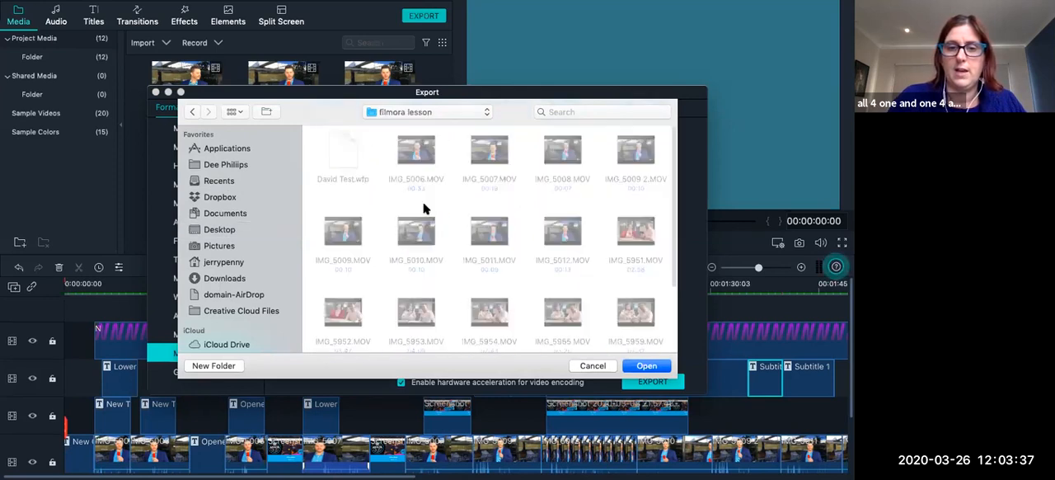
pyautogui.click(645, 366)
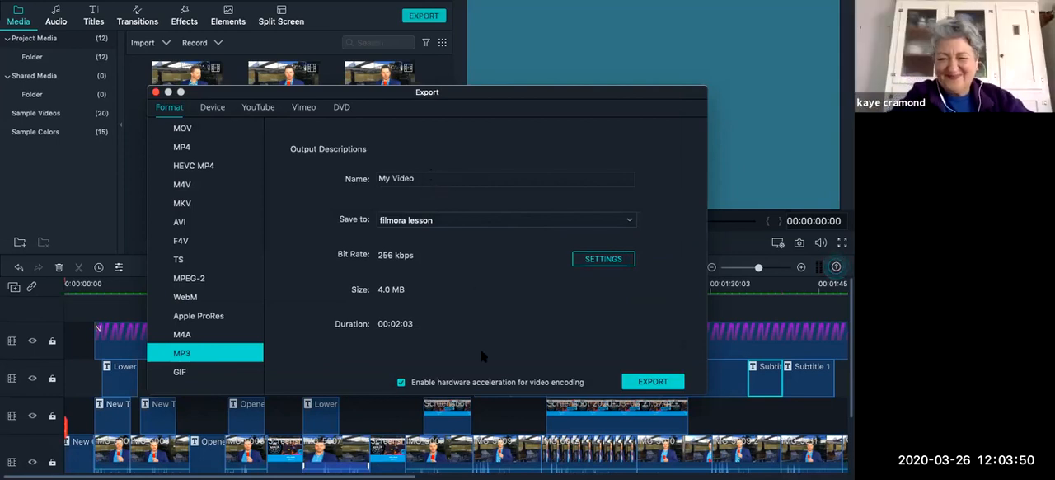
# Name the output "David AUDIO" and export the MP3 file.
pyautogui.click(435, 179)
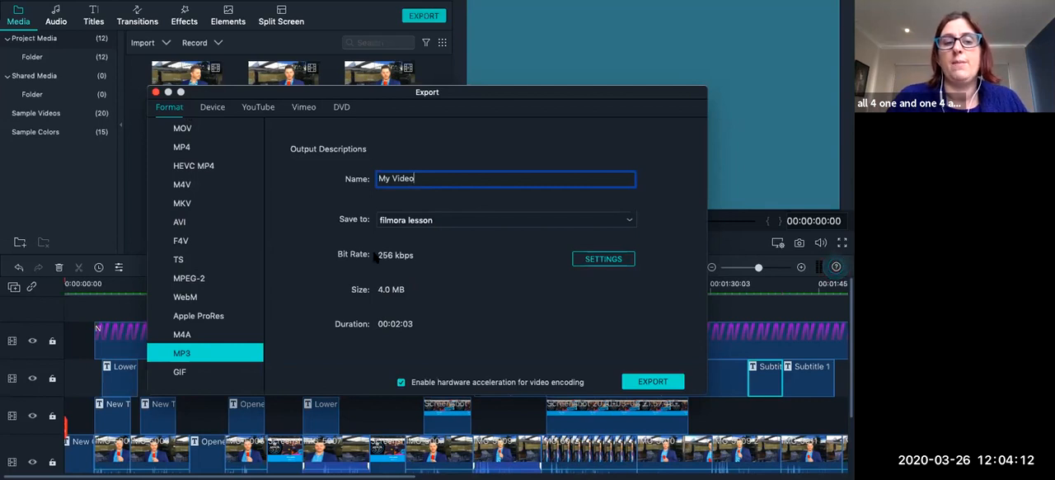
pyautogui.moveTo(415, 178); pyautogui.dragTo(326, 175)
pyautogui.write('David AUDIO')
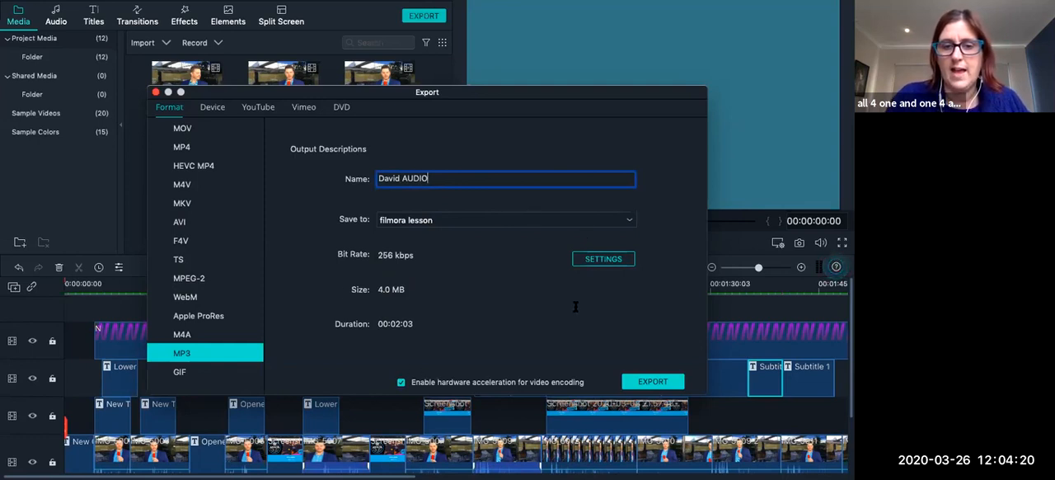
pyautogui.click(665, 380)
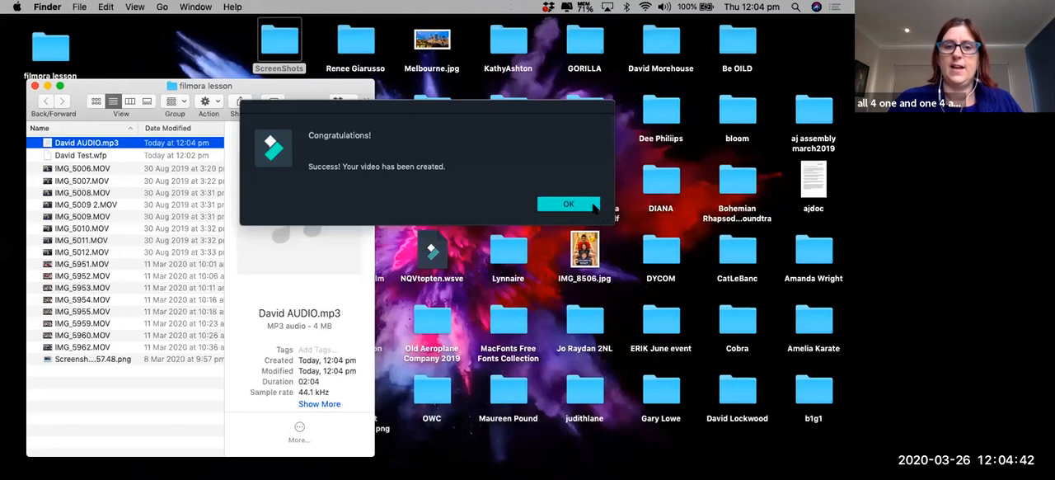
pyautogui.click(594, 207)
# Enlarge the filmora lesson folder window and examine the exported audio, the project file David Test.wfp and the IMG_5006.MOV footage.
pyautogui.moveTo(121, 93); pyautogui.dragTo(223, 83)
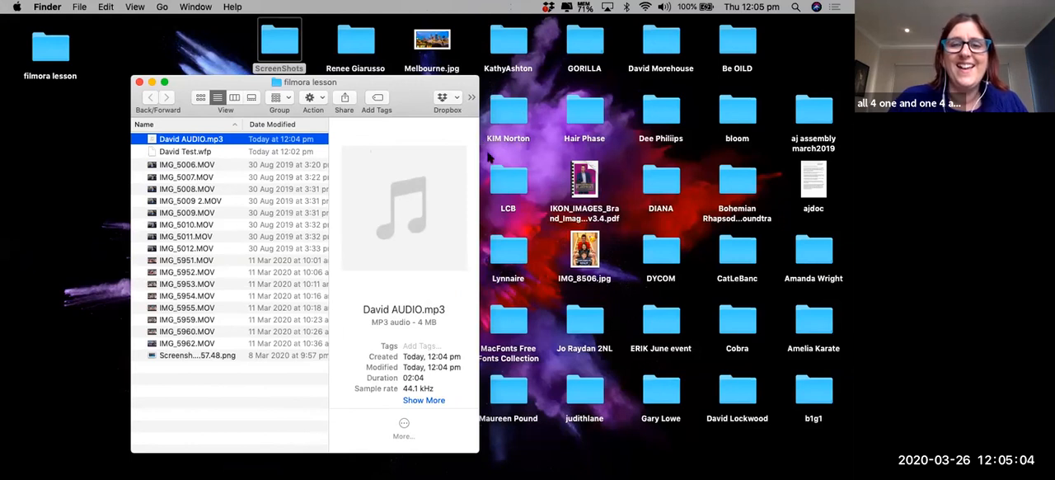
pyautogui.moveTo(479, 149); pyautogui.dragTo(697, 146)
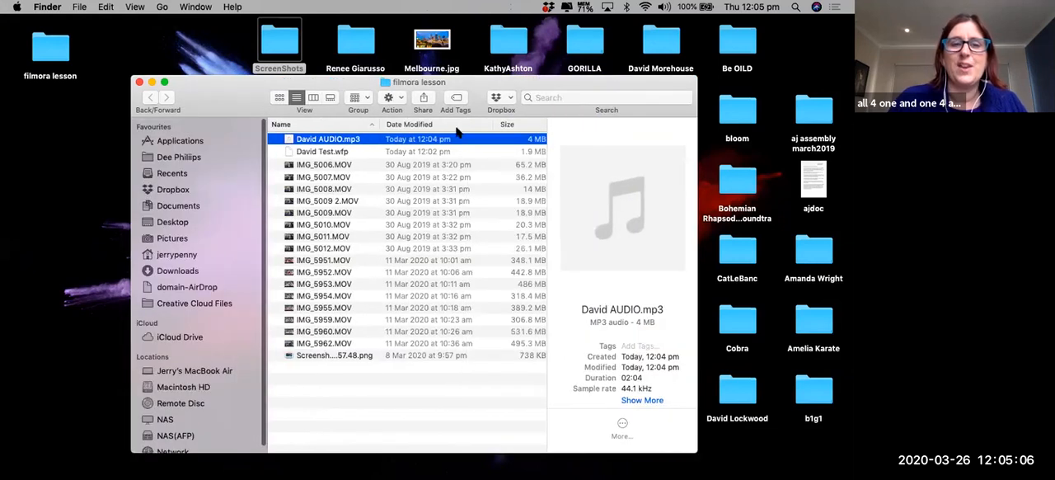
pyautogui.click(344, 153)
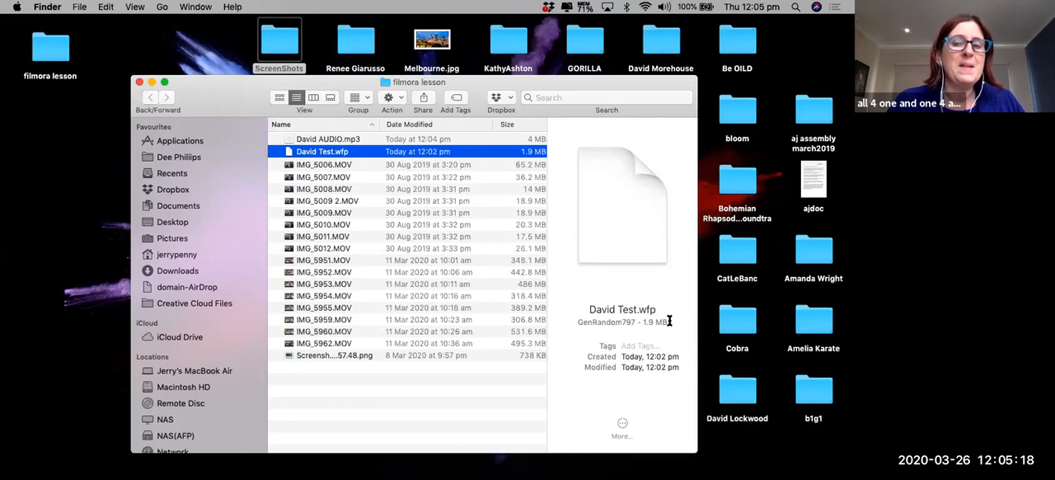
pyautogui.click(333, 166)
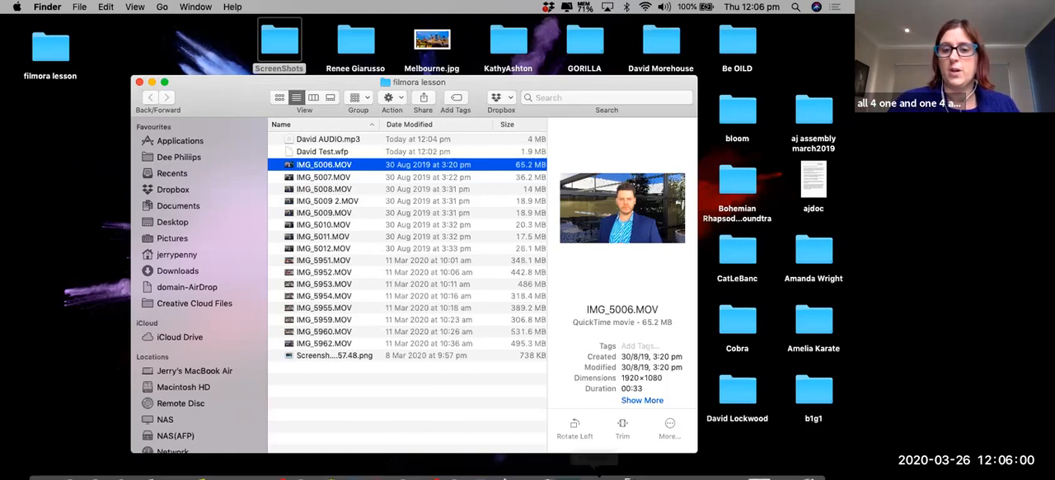
# Switch back to the project in Wondershare Filmora9.
pyautogui.moveTo(538, 468)
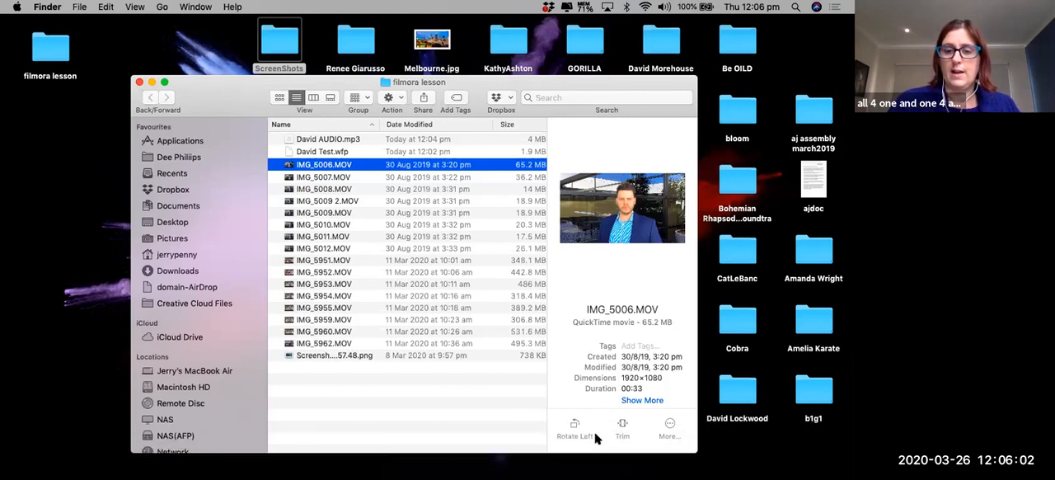
pyautogui.moveTo(595, 475)
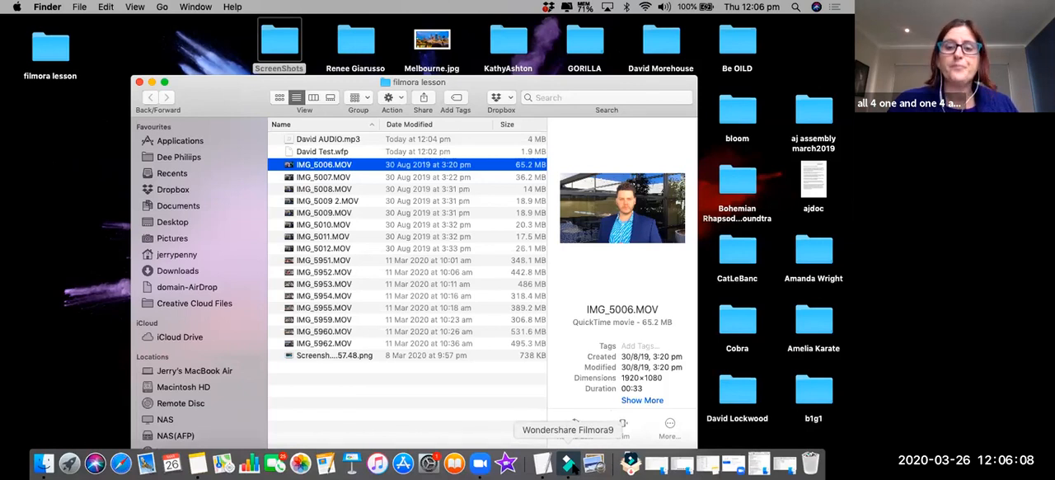
pyautogui.click(568, 464)
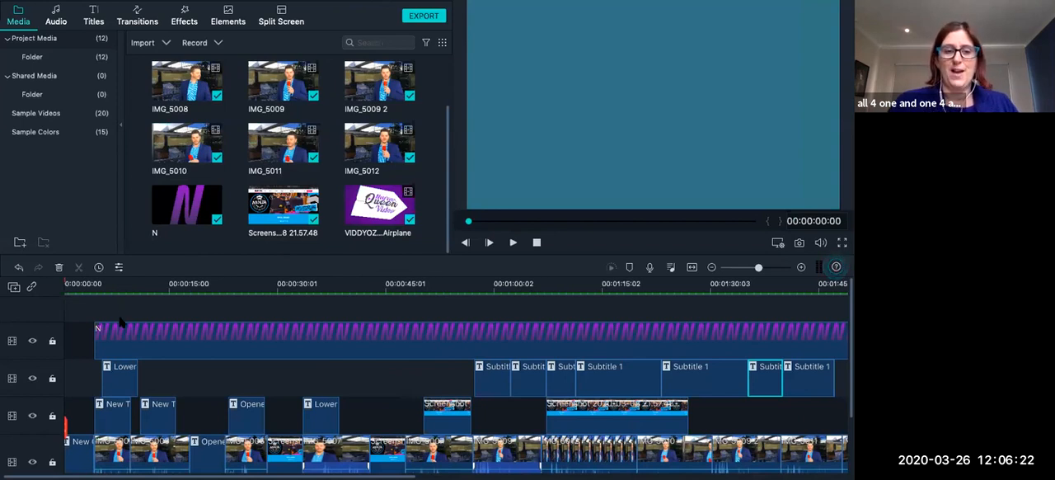
# Set up an MP4 export of the project and name the output "David Test".
pyautogui.click(116, 285)
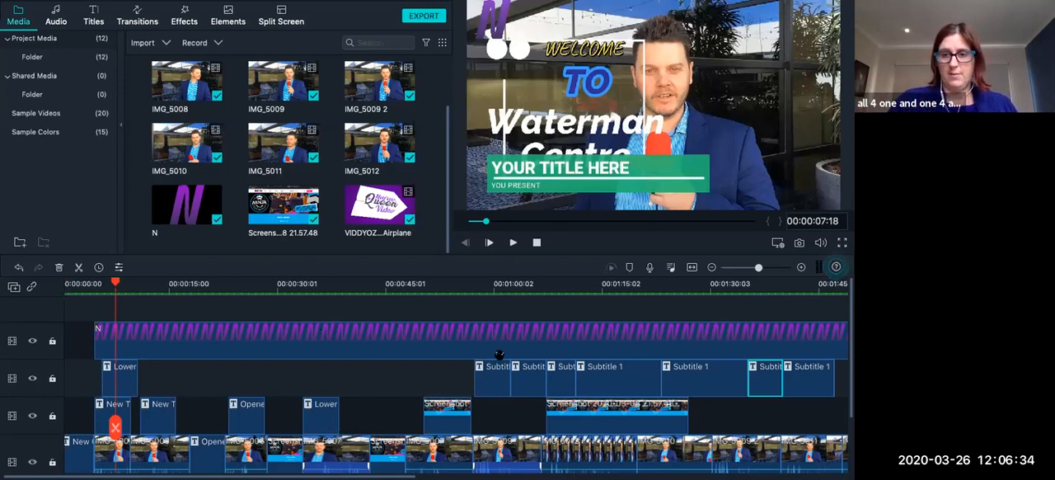
pyautogui.moveTo(453, 3)
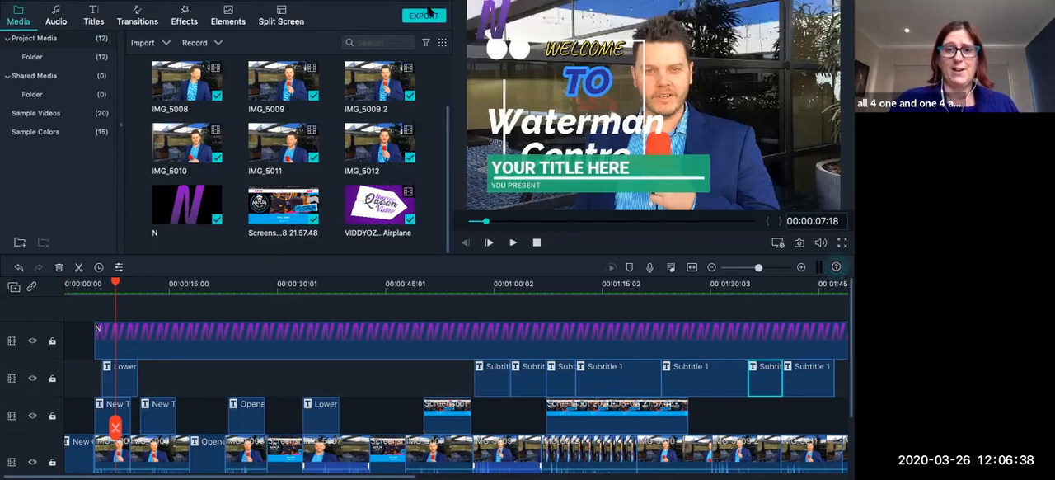
pyautogui.click(424, 16)
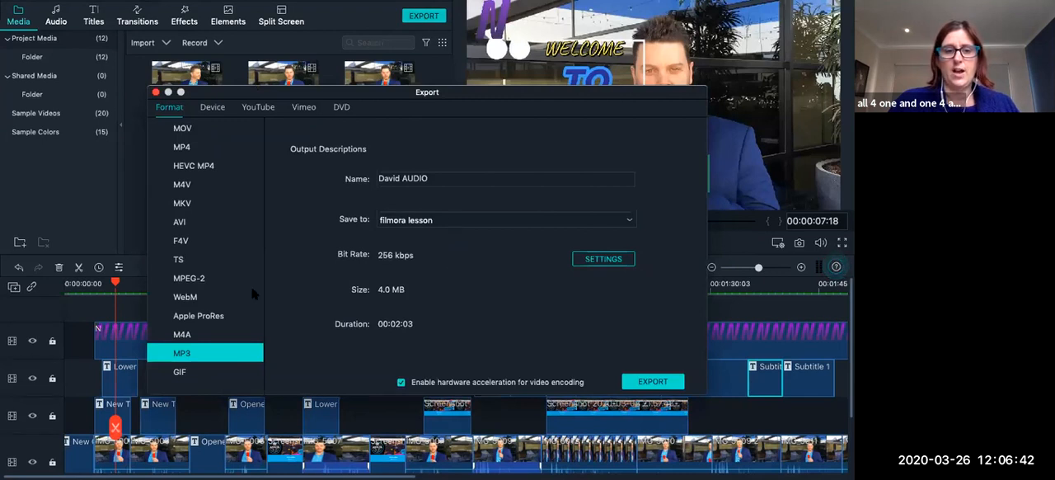
pyautogui.click(183, 147)
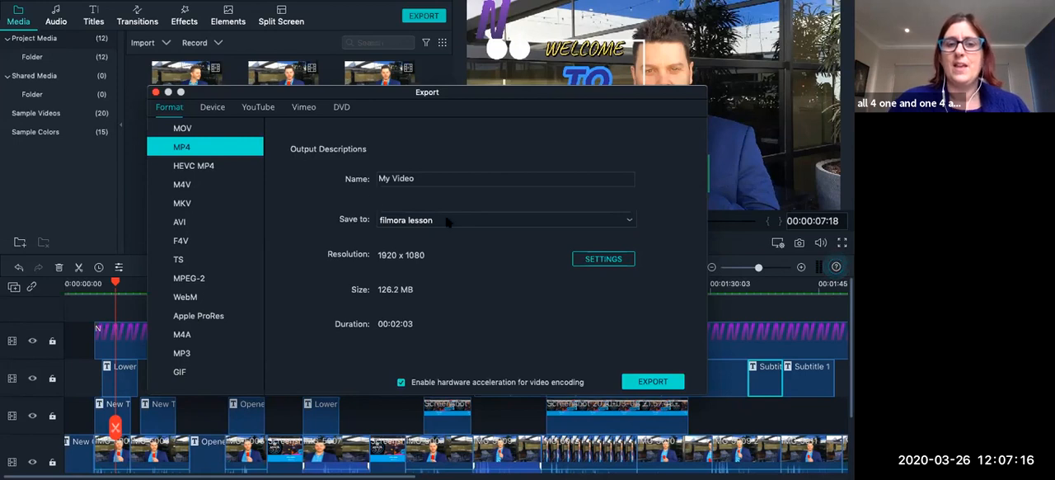
pyautogui.moveTo(437, 178); pyautogui.dragTo(228, 171)
pyautogui.write('Daivd')
pyautogui.press('BackSpace')
pyautogui.press('BackSpace')
pyautogui.press('BackSpace')
pyautogui.write('vid Test')
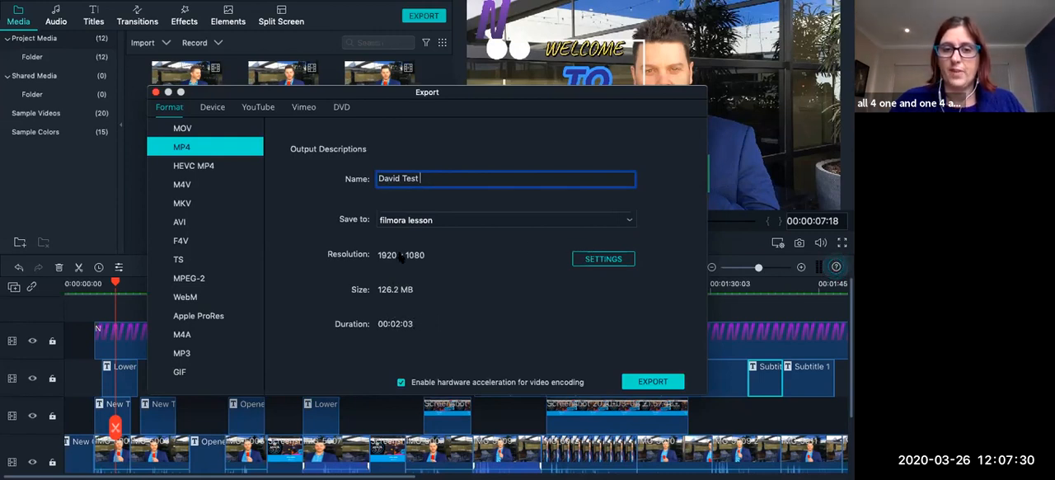
# Set the MP4 video resolution to 1280 x 720 in the export settings and apply it.
pyautogui.click(600, 261)
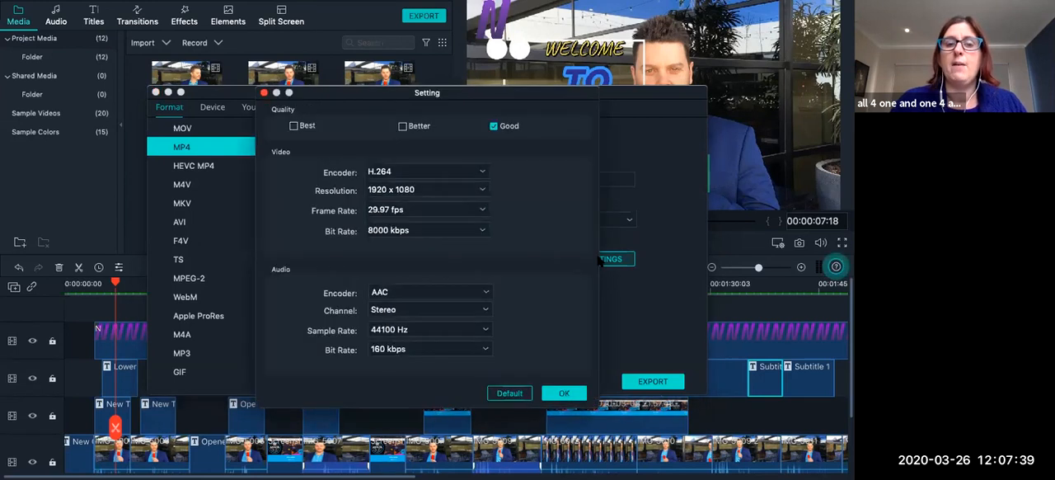
pyautogui.click(482, 190)
pyautogui.click(482, 191)
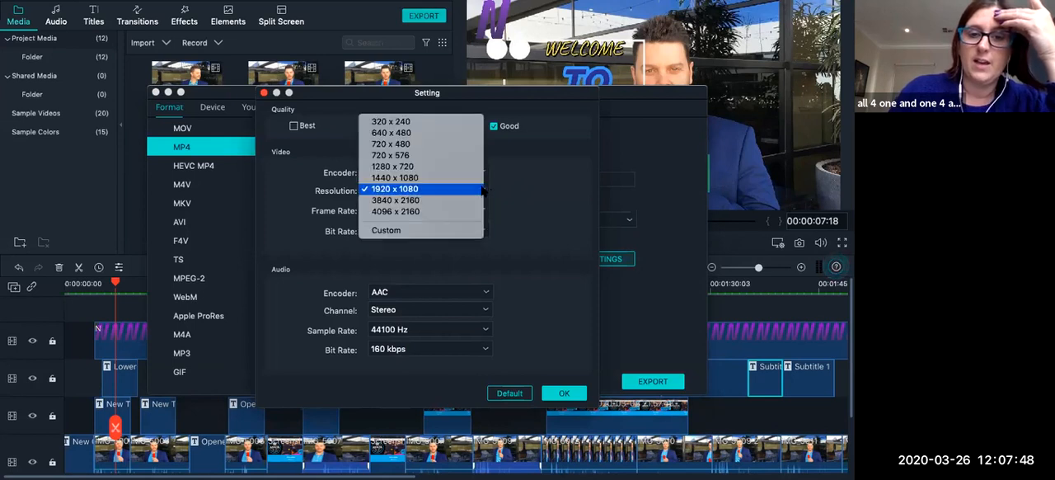
pyautogui.click(419, 167)
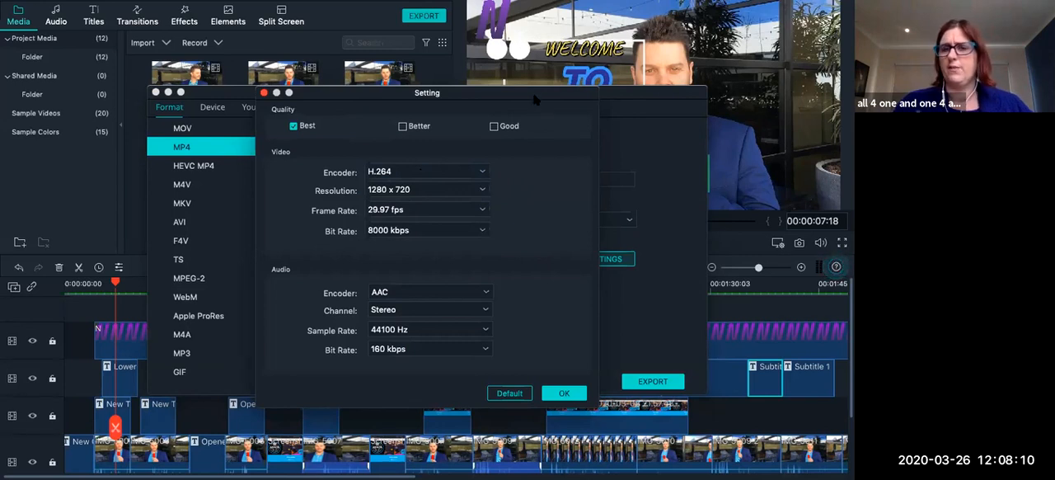
pyautogui.moveTo(535, 99); pyautogui.dragTo(307, 25)
pyautogui.click(399, 332)
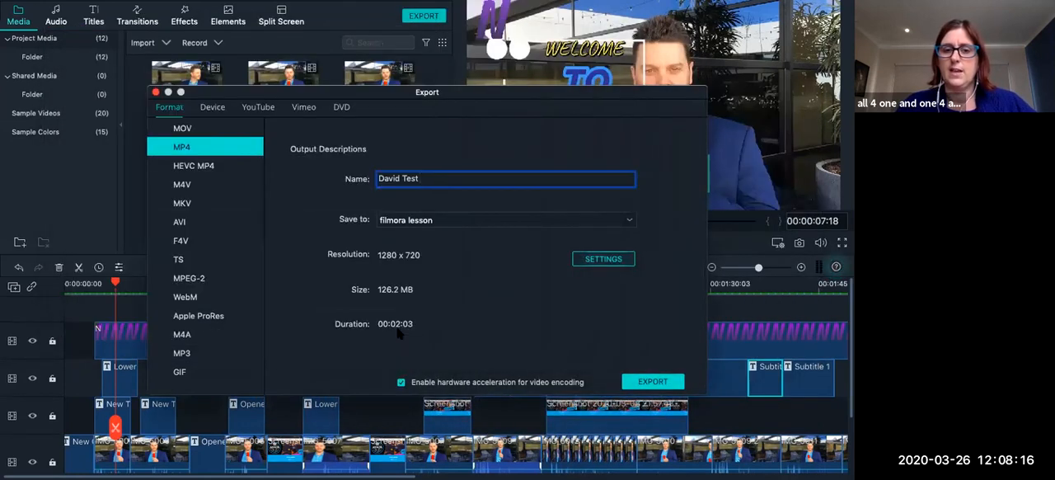
# Try to set the MP4 video resolution to 720 x 480 in the export settings.
pyautogui.click(501, 220)
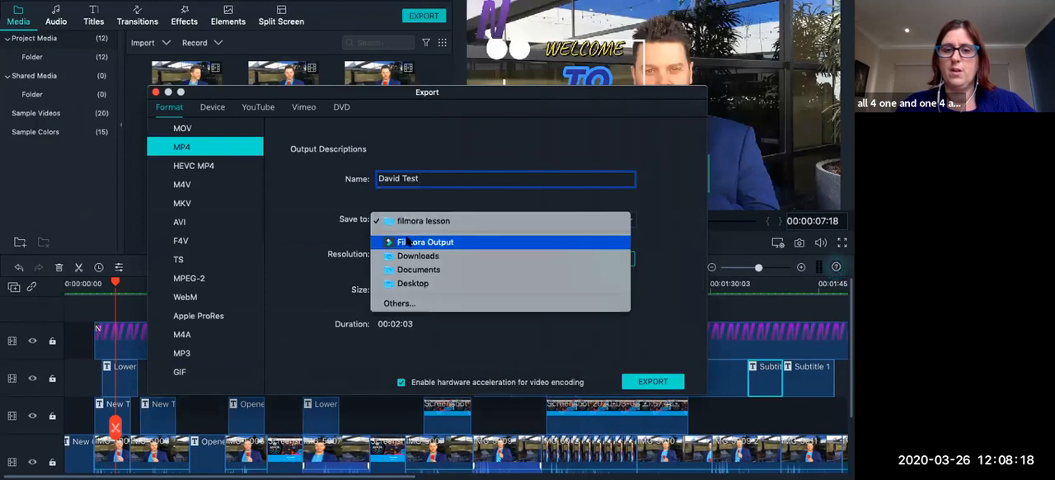
pyautogui.click(334, 245)
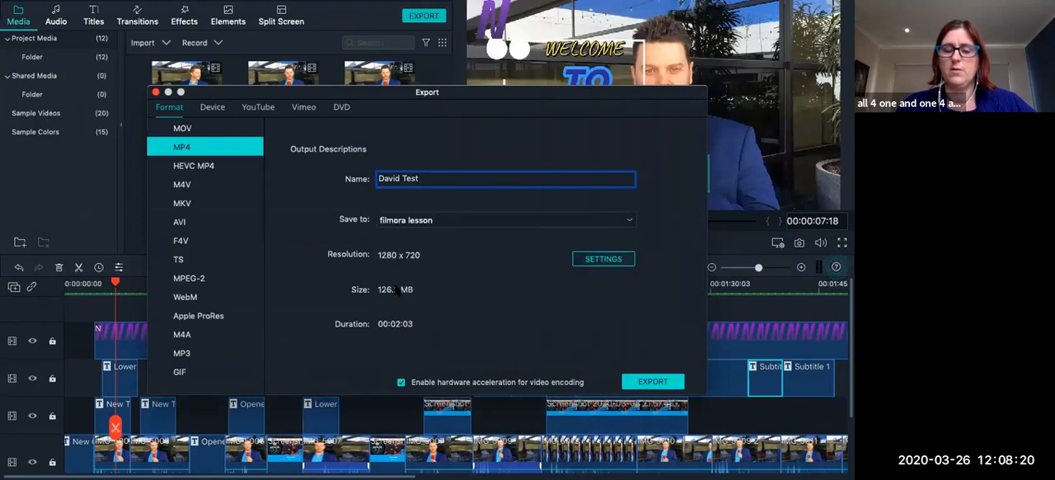
pyautogui.click(614, 258)
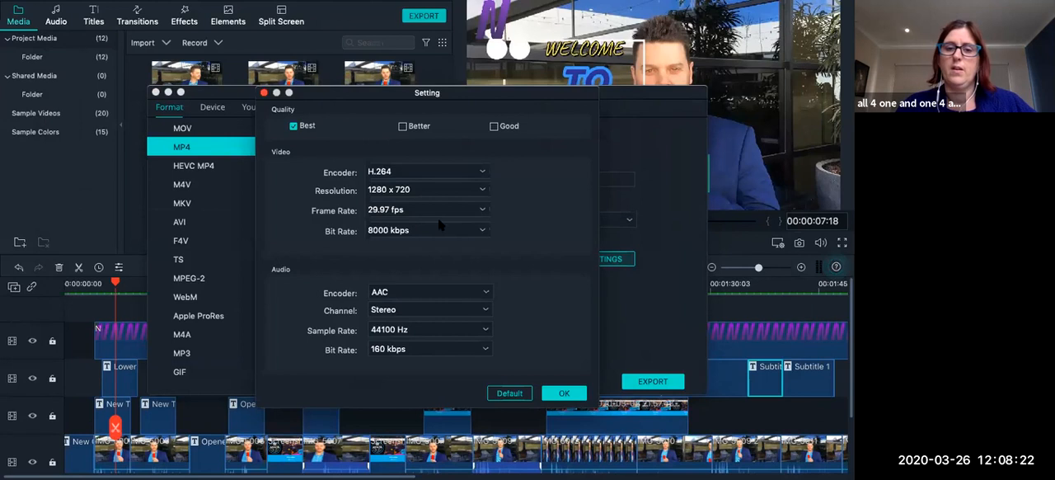
pyautogui.click(422, 190)
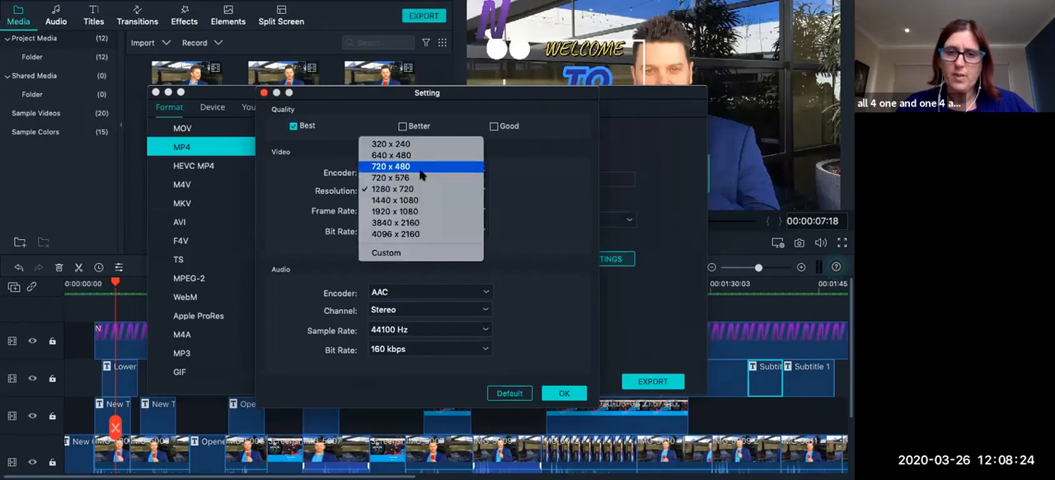
pyautogui.click(421, 168)
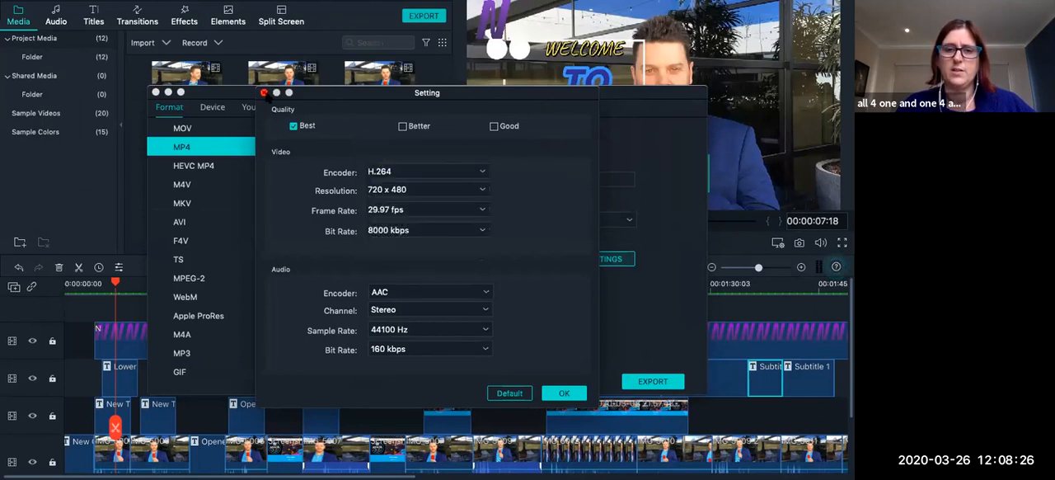
pyautogui.click(264, 92)
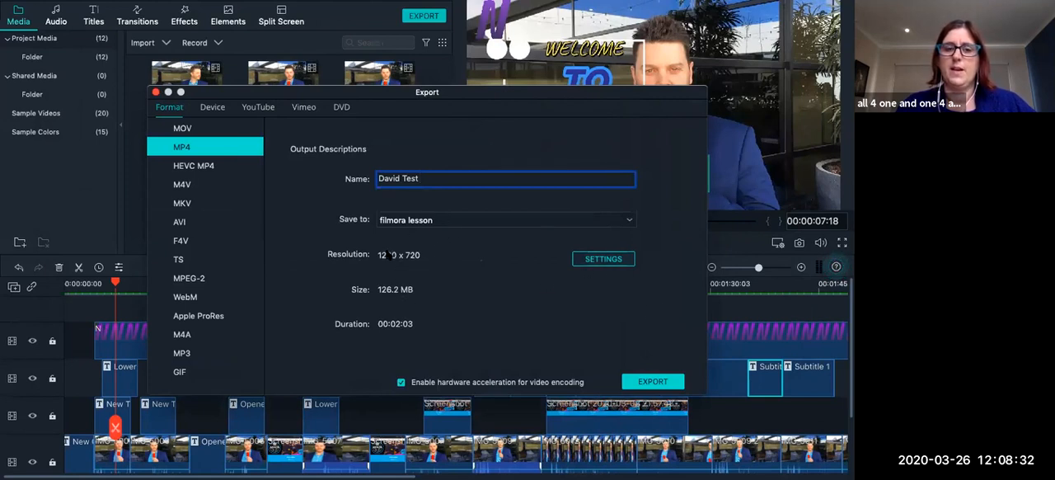
# Lower the MP4 export quality to Good, choose the 720 x 480 resolution and apply the settings.
pyautogui.click(592, 260)
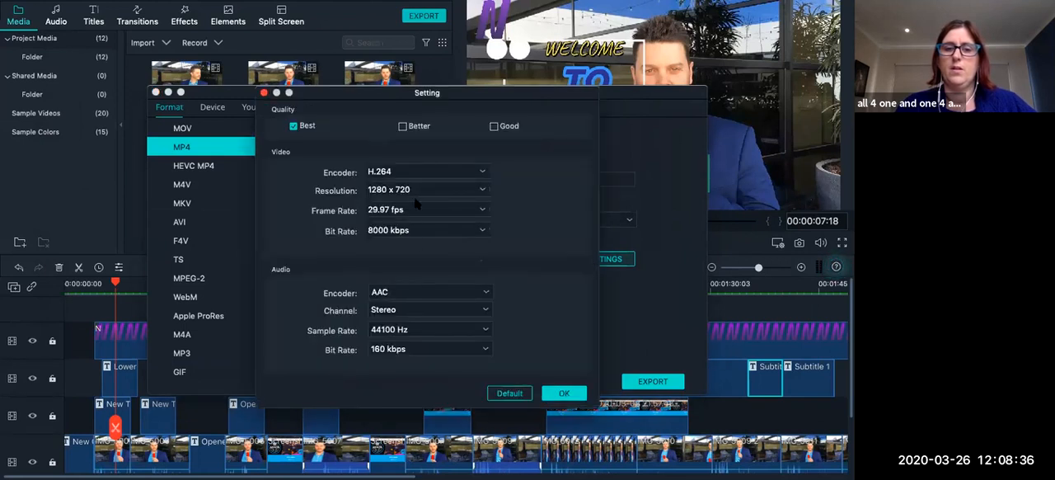
pyautogui.click(403, 126)
pyautogui.click(495, 126)
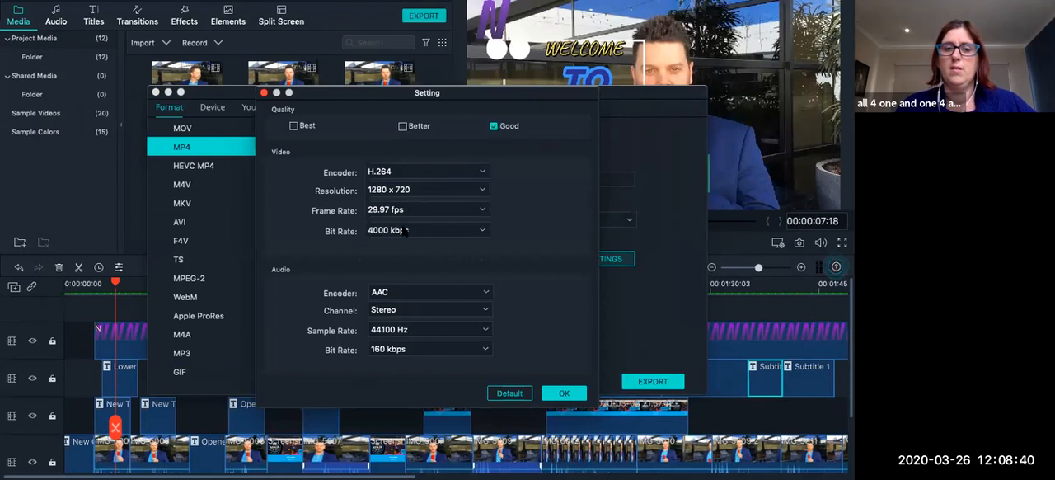
pyautogui.click(416, 190)
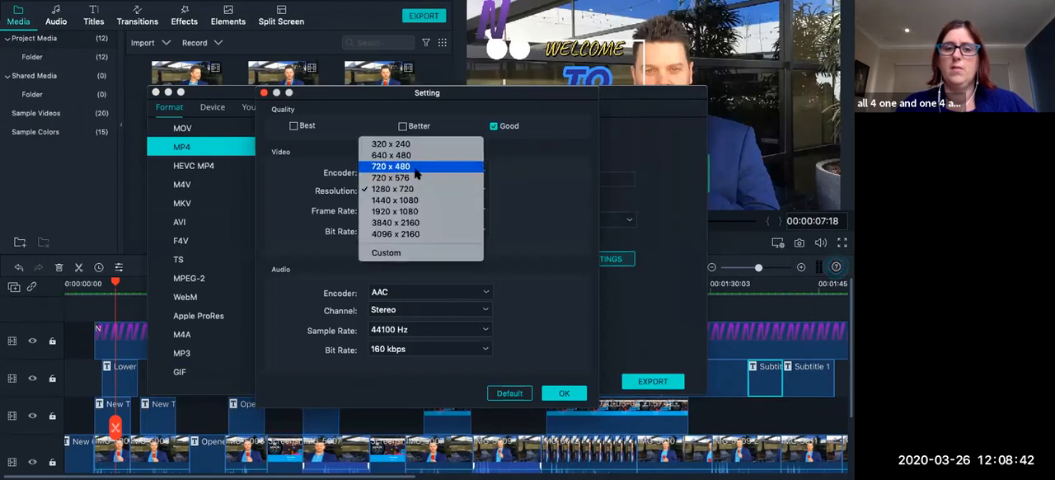
pyautogui.click(414, 167)
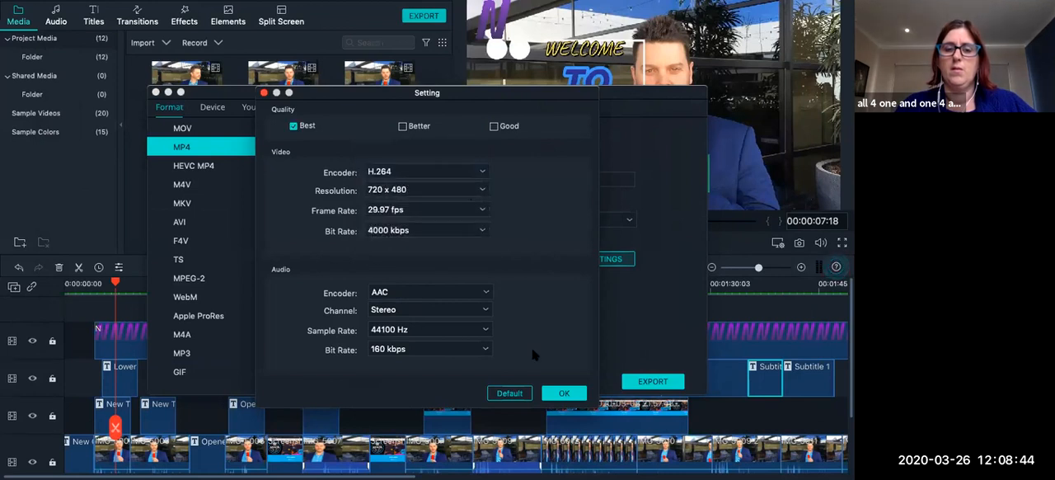
pyautogui.click(562, 393)
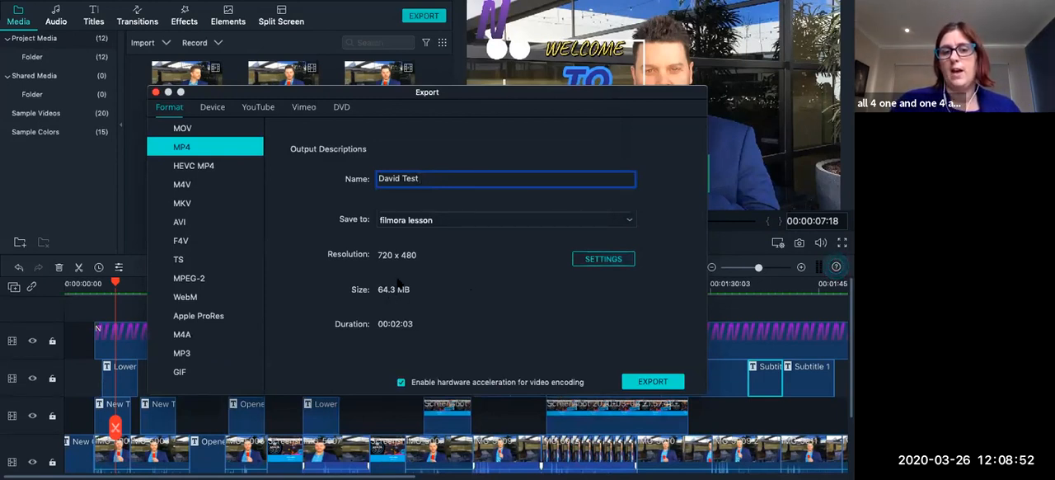
# Set the resolution back to 1280 x 720 and export the MP4 video to the filmora lesson folder.
pyautogui.click(598, 262)
pyautogui.click(388, 196)
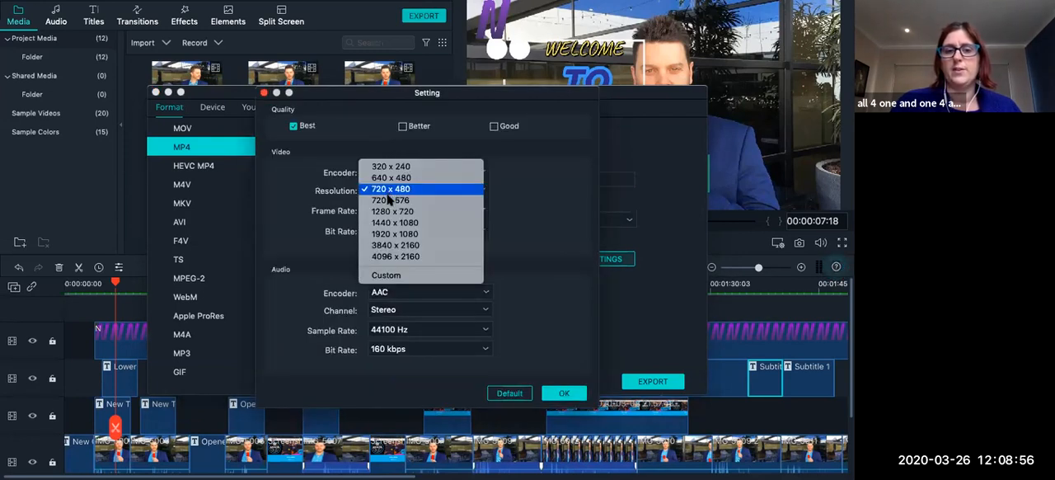
pyautogui.click(392, 211)
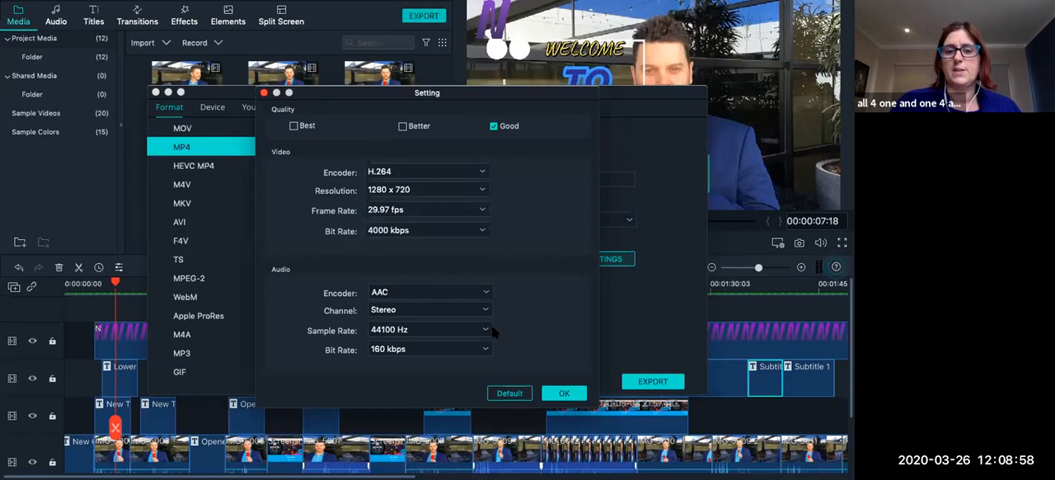
pyautogui.click(561, 394)
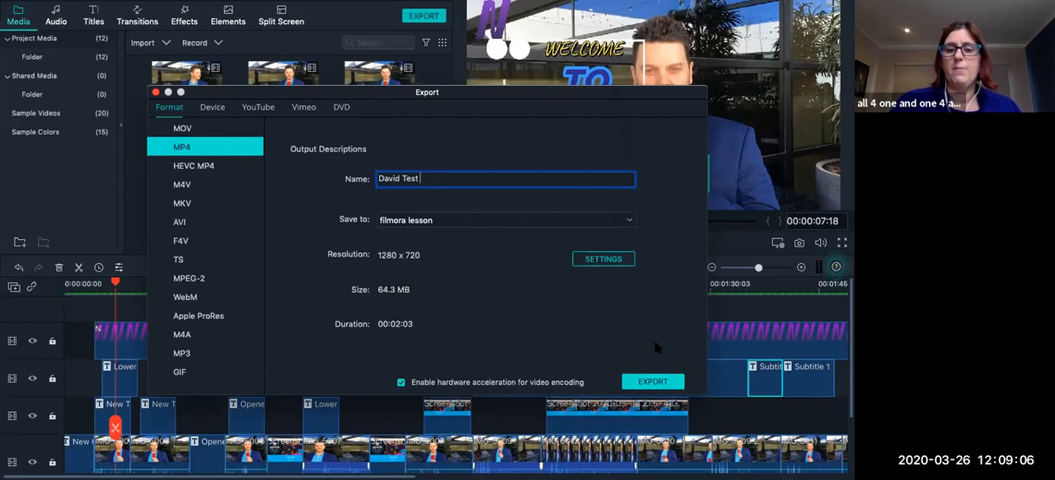
pyautogui.click(646, 382)
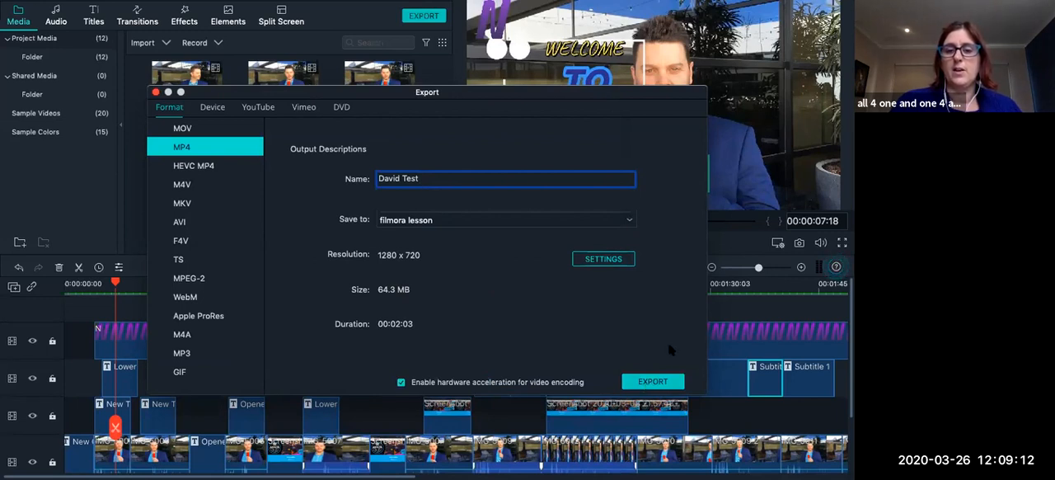
pyautogui.click(649, 382)
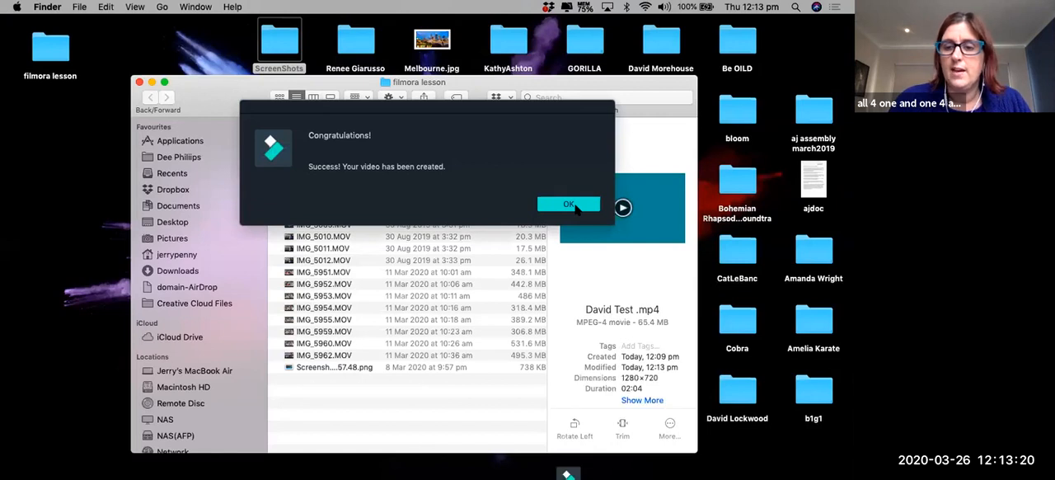
pyautogui.click(575, 206)
pyautogui.click(569, 205)
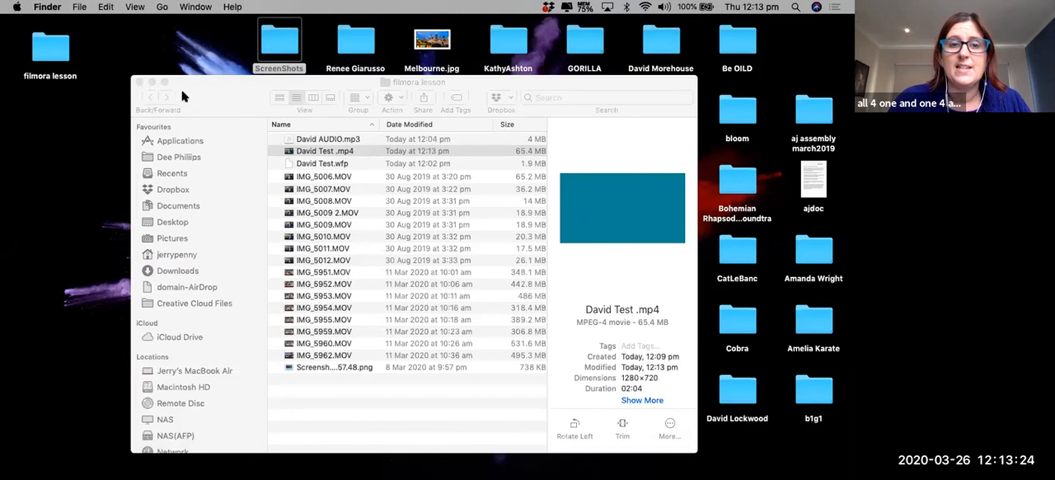
# Enlarge the filmora lesson folder window, skim through the exported David Test .mp4 to its end and close the player.
pyautogui.moveTo(219, 110); pyautogui.dragTo(154, 91)
pyautogui.moveTo(631, 57); pyautogui.dragTo(784, 73)
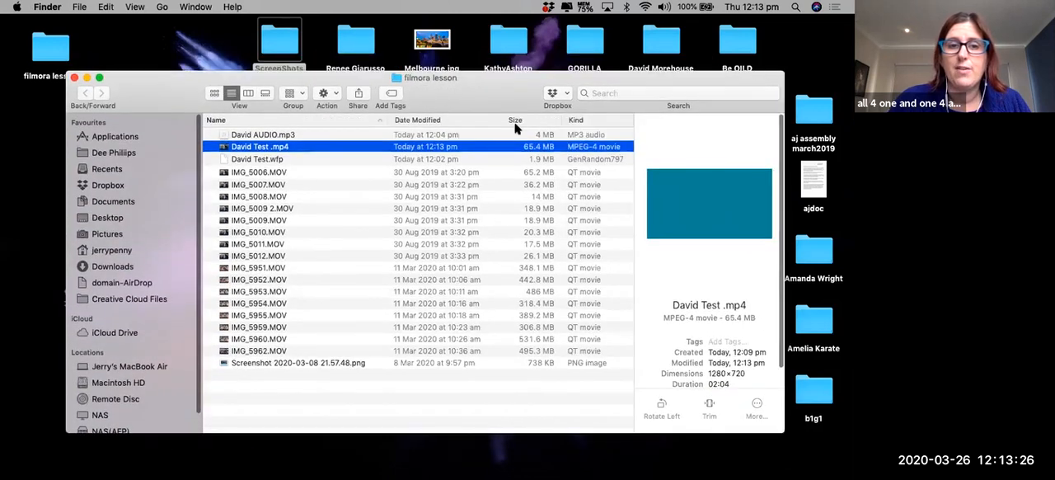
pyautogui.doubleClick(478, 147)
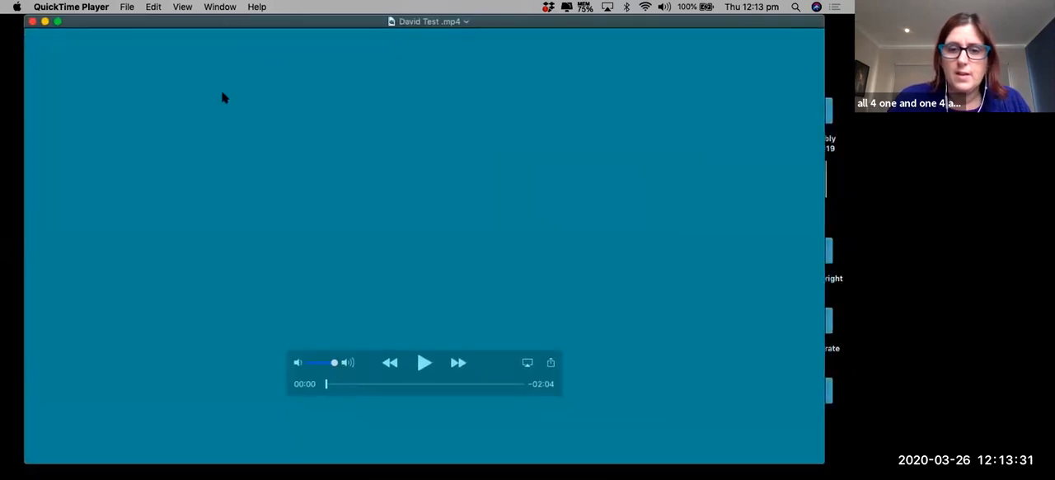
pyautogui.click(341, 384)
pyautogui.moveTo(356, 386); pyautogui.dragTo(522, 385)
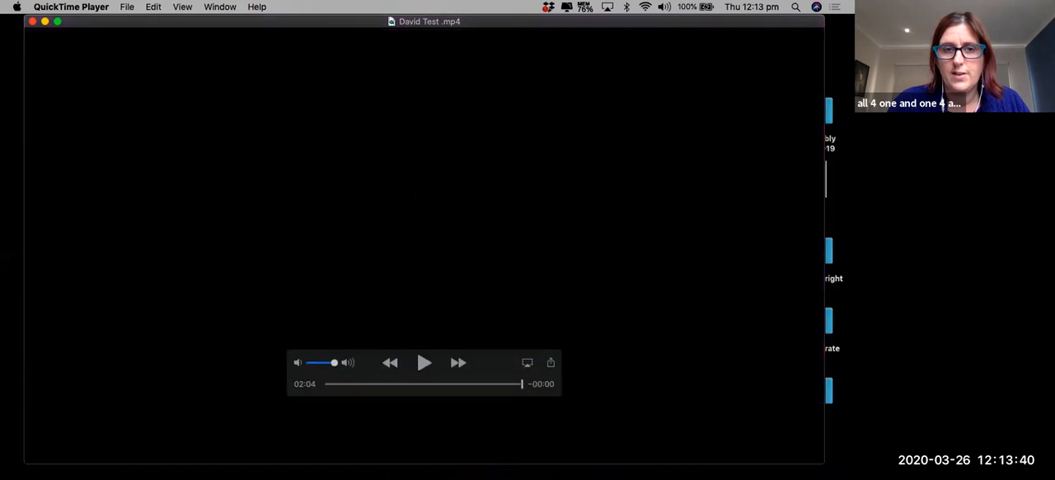
pyautogui.click(31, 21)
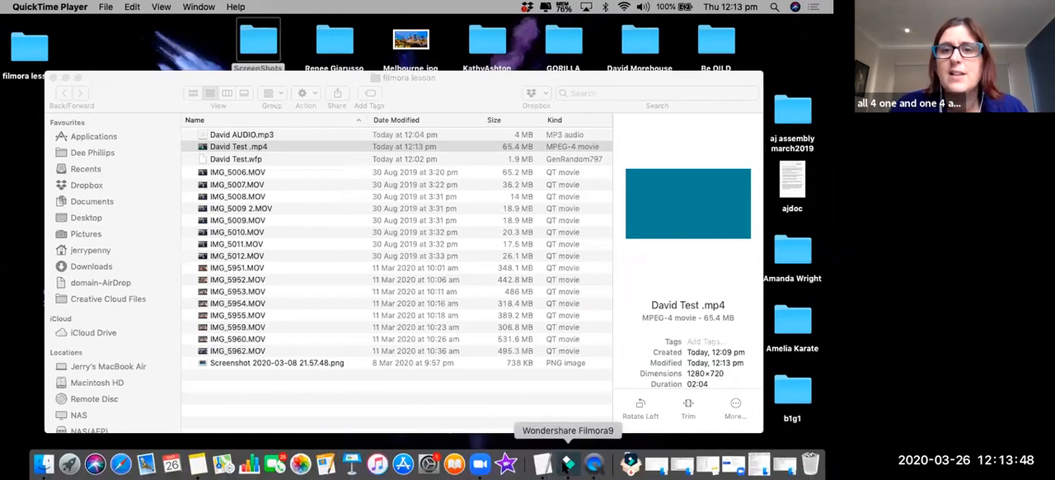
# Return to the David Test project in Wondershare Filmora9.
pyautogui.click(568, 463)
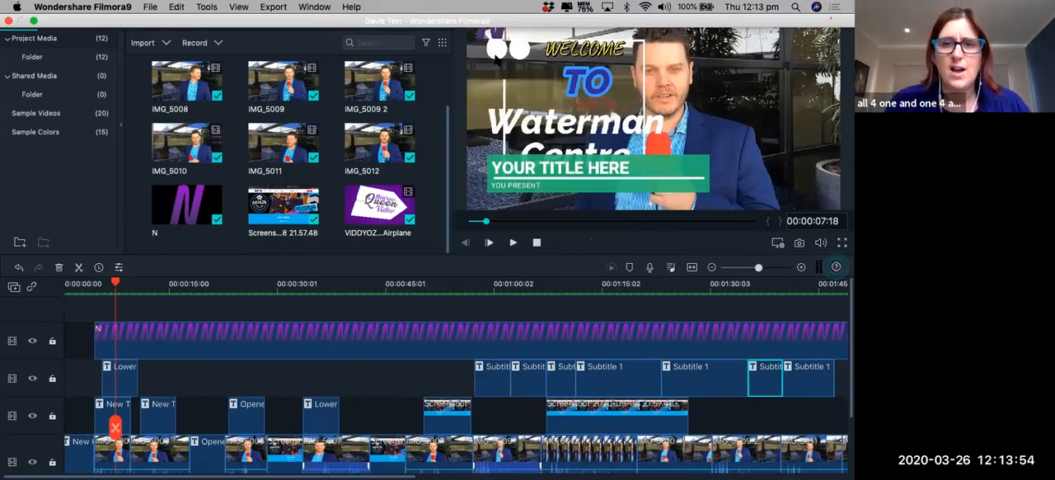
pyautogui.click(350, 7)
pyautogui.moveTo(328, 6)
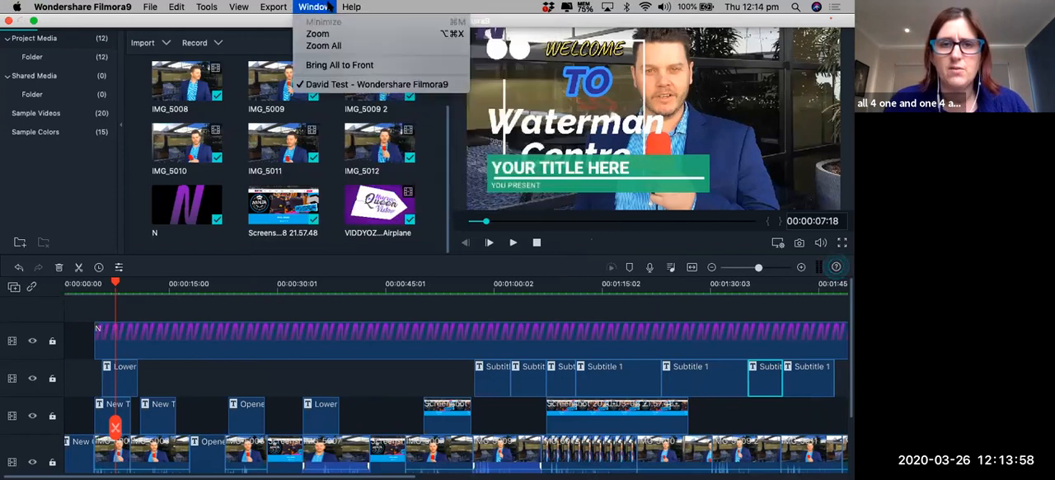
pyautogui.moveTo(232, 6)
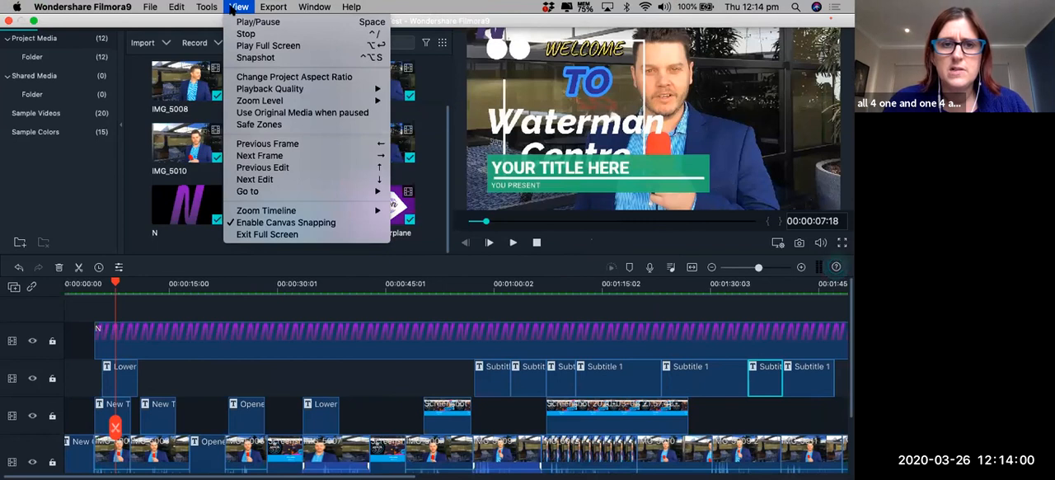
pyautogui.moveTo(193, 7)
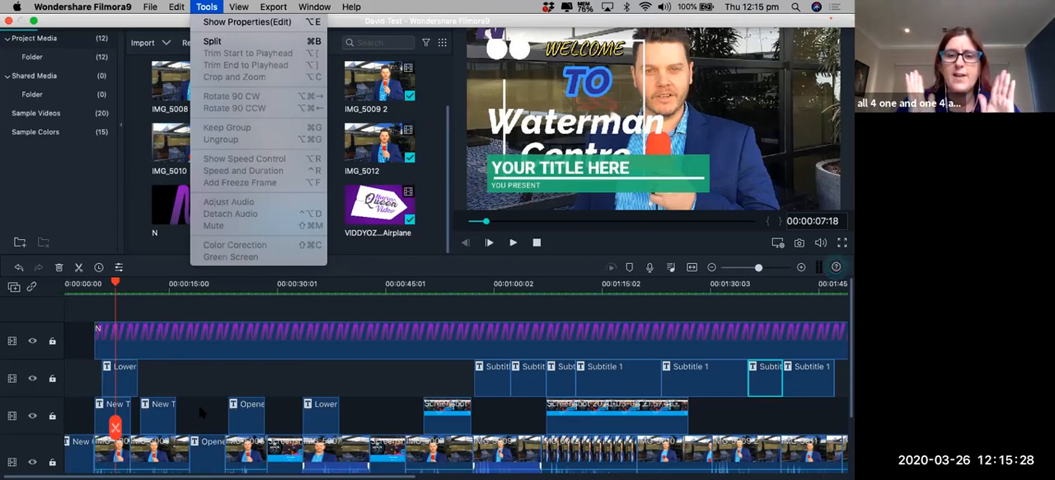
pyautogui.click(347, 311)
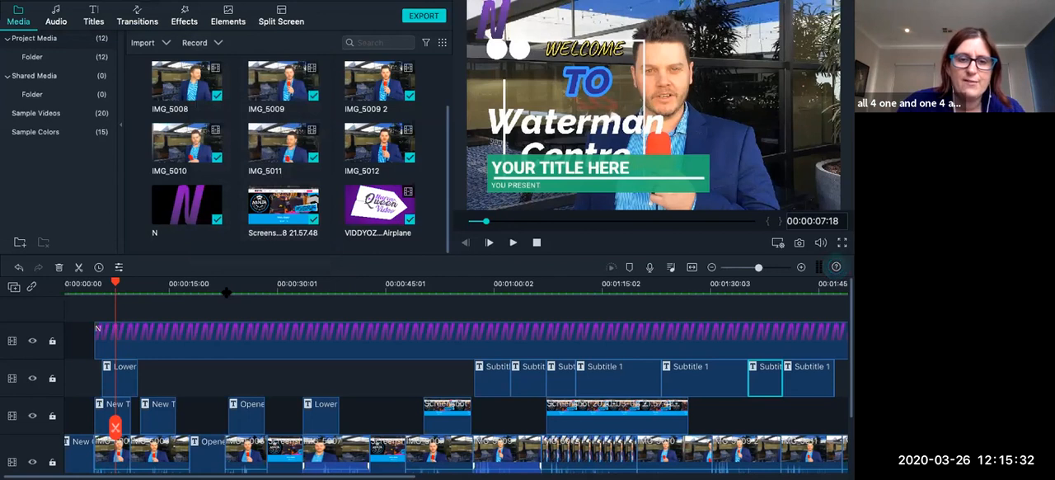
# Add a Dissolve transition between the interview clip and the Opener 7 title at about 00:00:17:26.
pyautogui.click(226, 288)
pyautogui.click(775, 268)
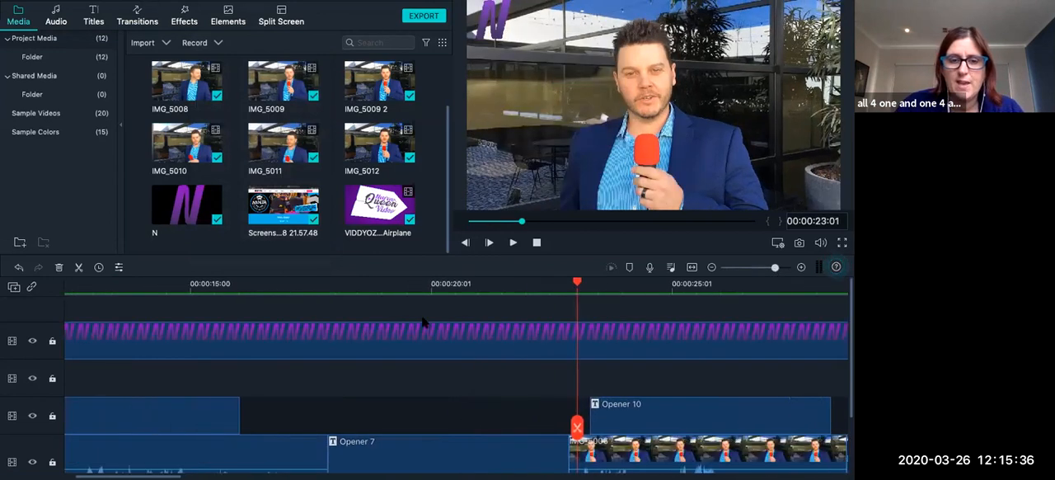
pyautogui.click(318, 284)
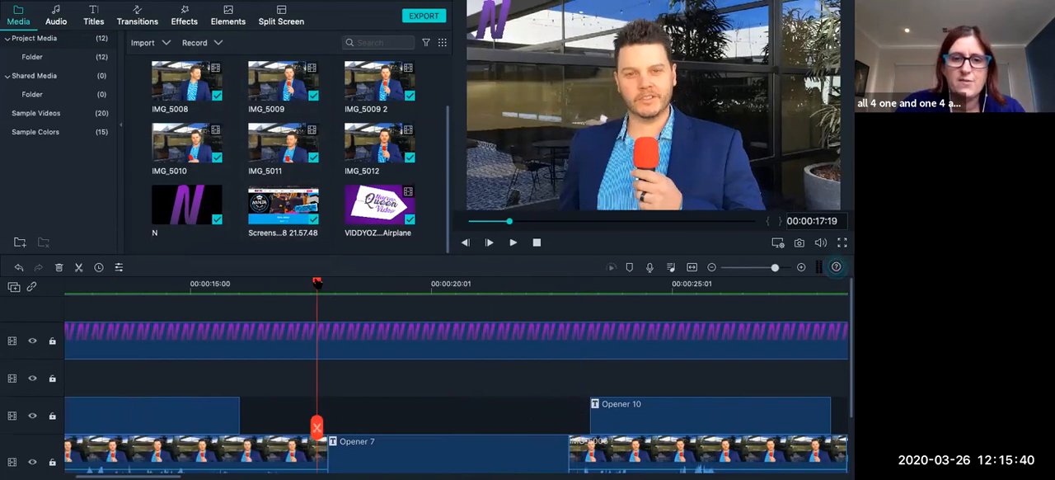
pyautogui.moveTo(317, 283); pyautogui.dragTo(328, 282)
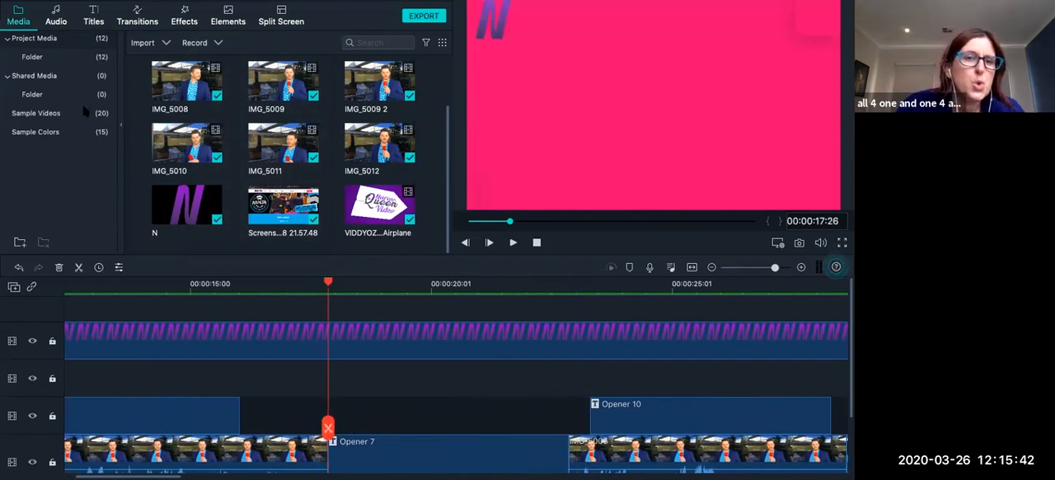
pyautogui.click(137, 16)
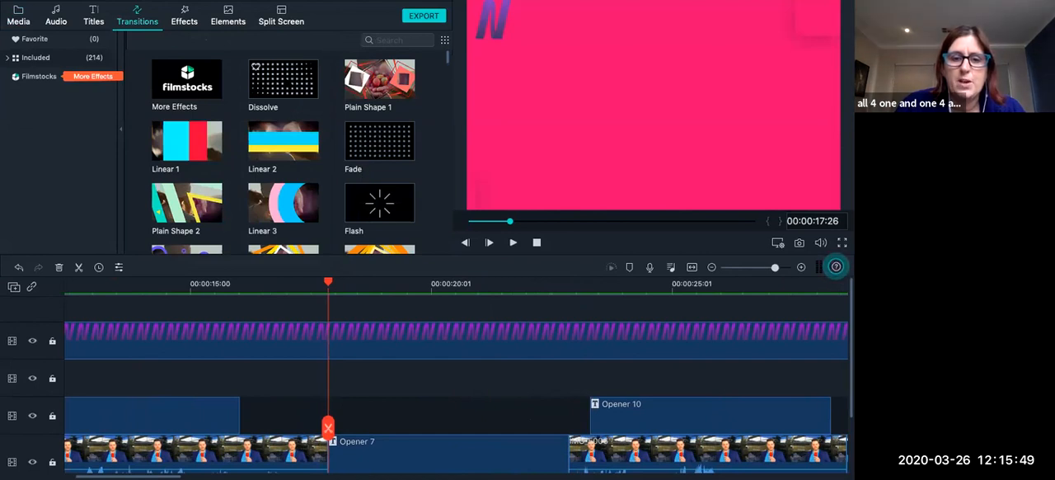
pyautogui.click(288, 80)
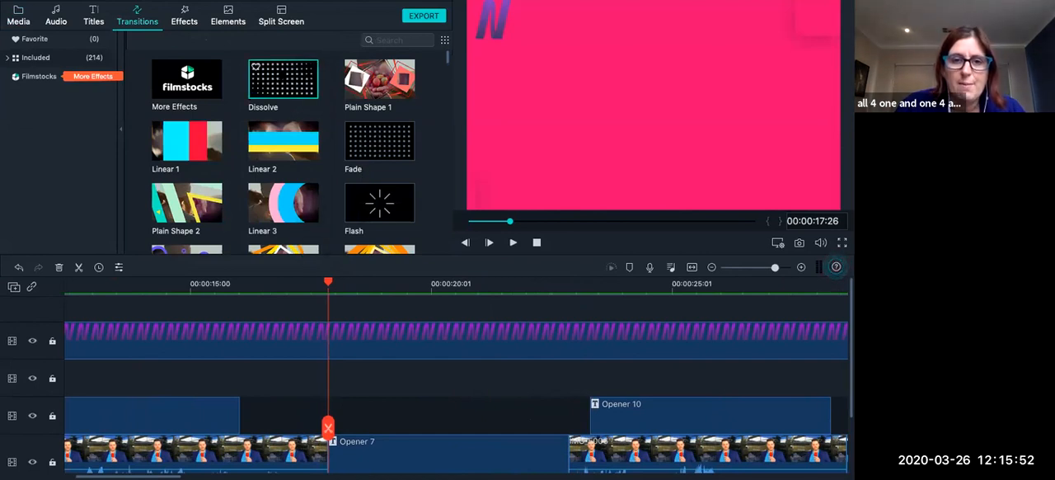
pyautogui.moveTo(288, 81); pyautogui.dragTo(330, 433)
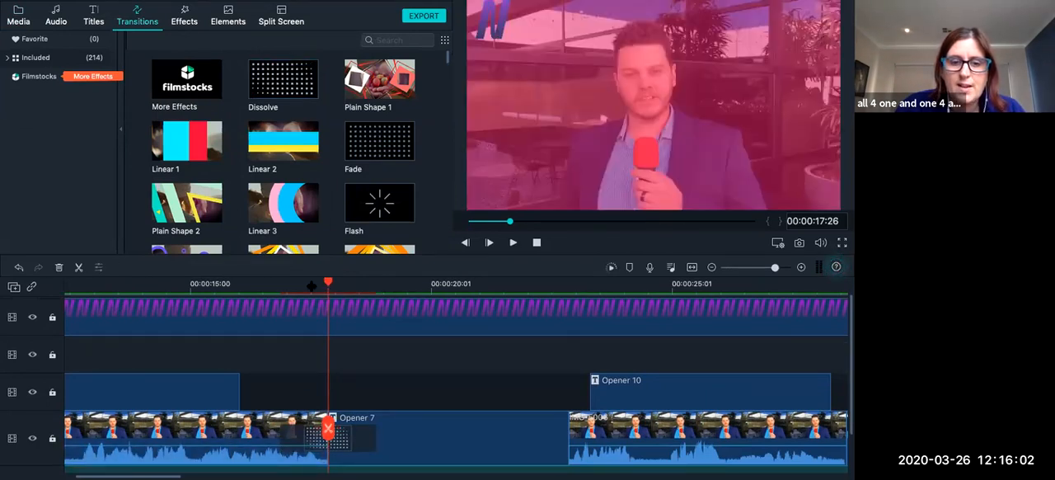
# Play back the Dissolve transition from just before the start of Opener 7.
pyautogui.moveTo(311, 287); pyautogui.dragTo(281, 287)
pyautogui.click(286, 289)
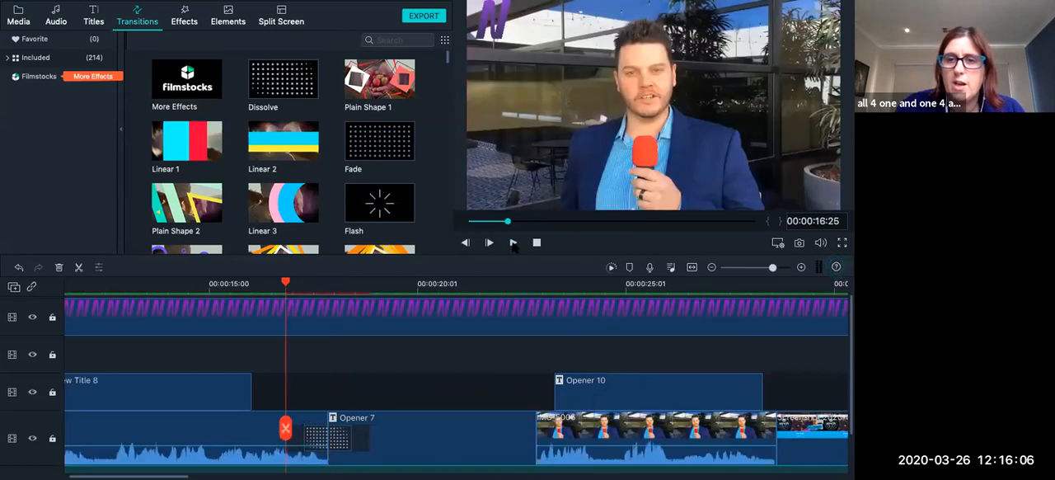
pyautogui.click(513, 242)
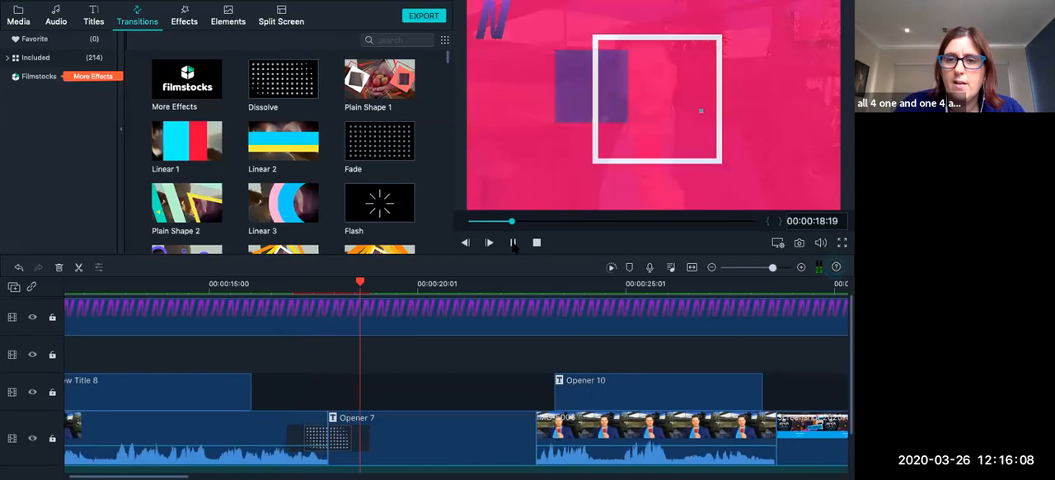
pyautogui.click(513, 242)
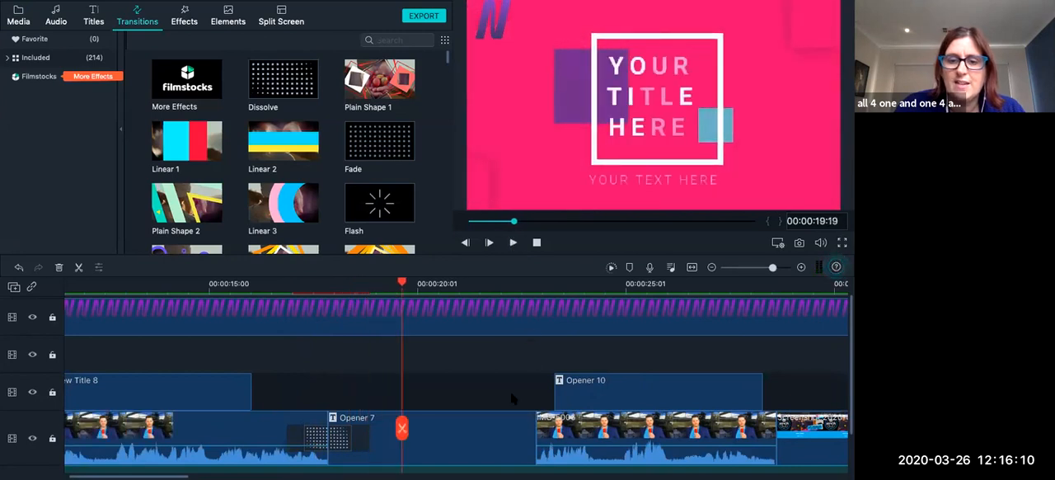
# Add the Plain Shape 1 transition between the end of Opener 7 and the following interview clip, and preview it.
pyautogui.click(528, 289)
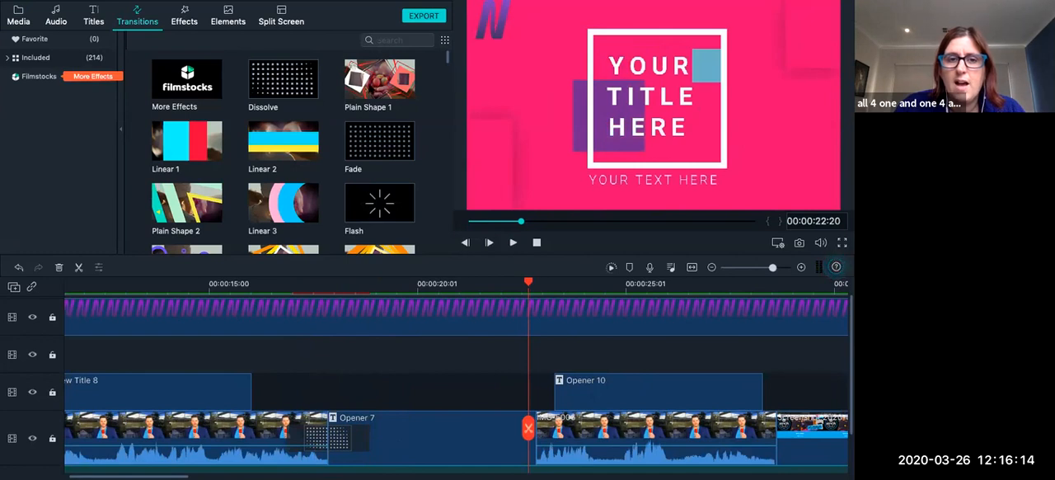
pyautogui.moveTo(381, 83); pyautogui.dragTo(527, 453)
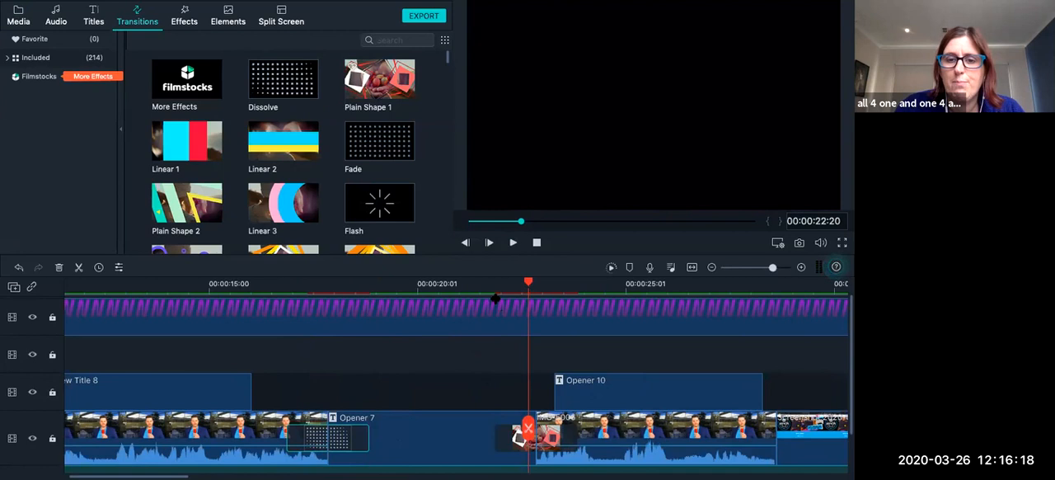
pyautogui.click(496, 297)
pyautogui.click(512, 245)
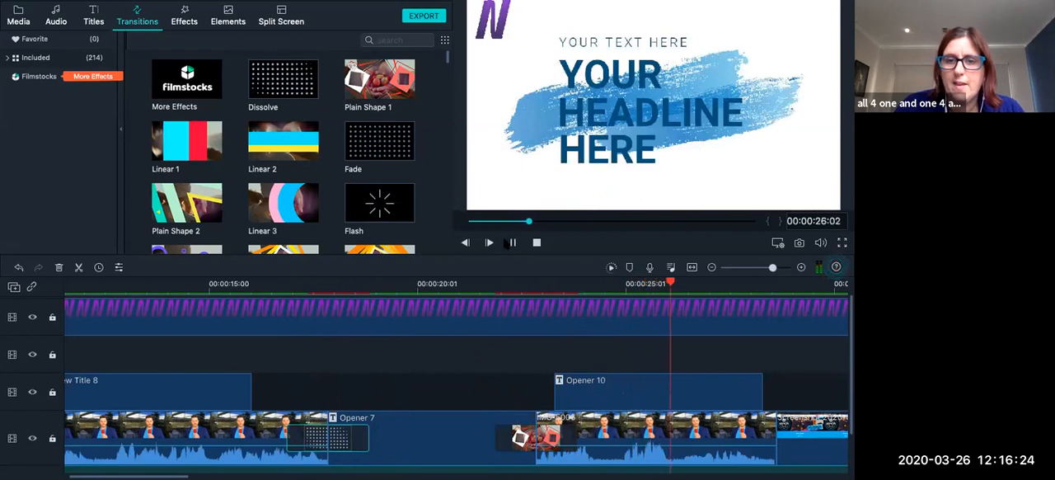
pyautogui.press('space')
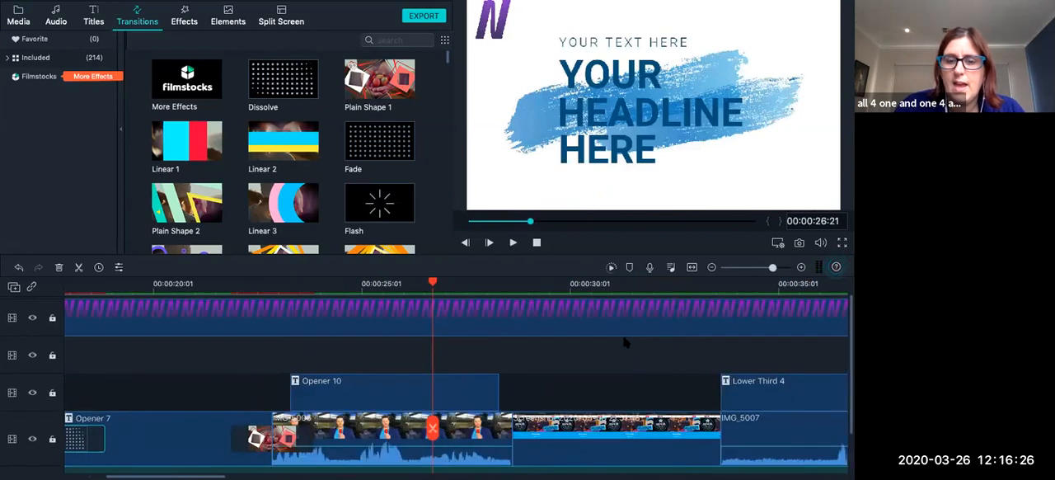
# Add a Dissolve transition between the Ninja Squad screenshot and the IMG_5007 clip at about 00:00:33:18, and preview it.
pyautogui.hscroll(3, 627, 344)
pyautogui.click(624, 288)
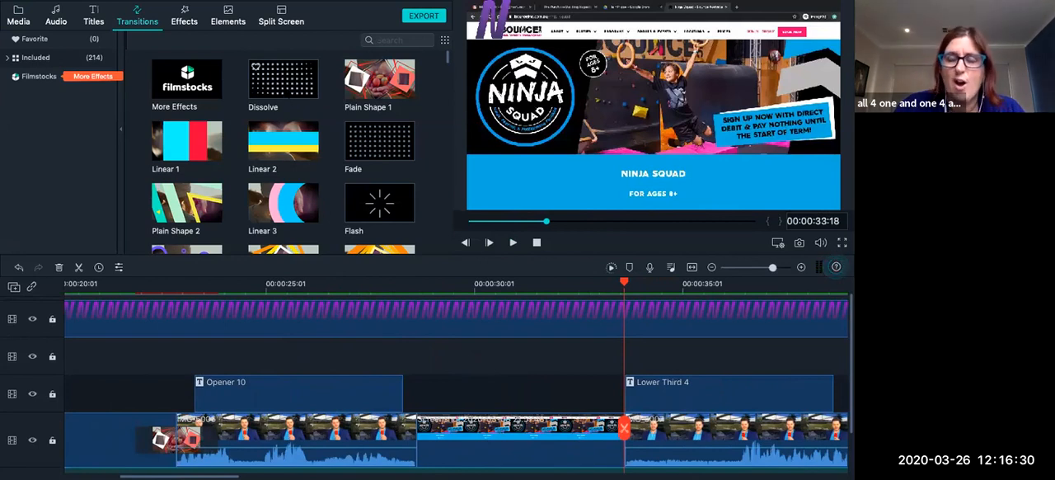
pyautogui.moveTo(283, 82); pyautogui.dragTo(613, 453)
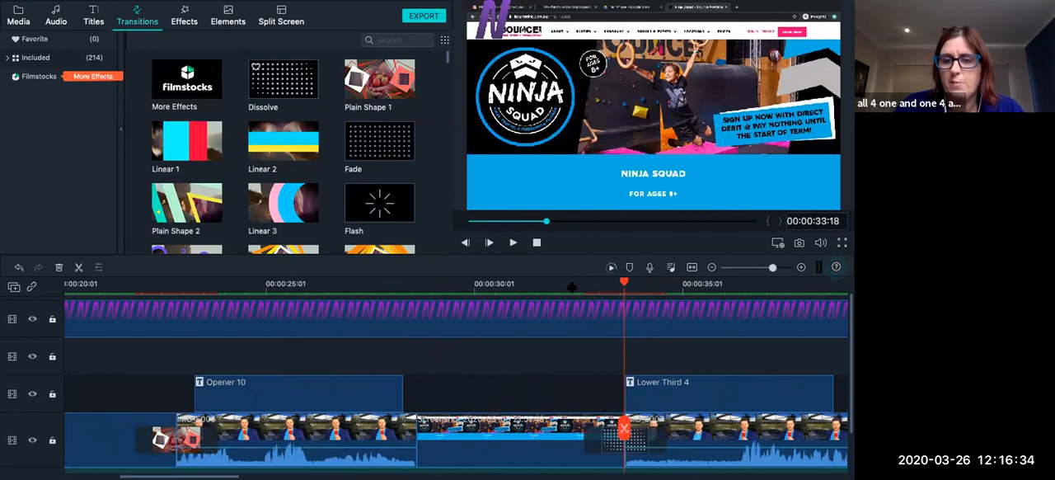
pyautogui.click(571, 282)
pyautogui.click(513, 242)
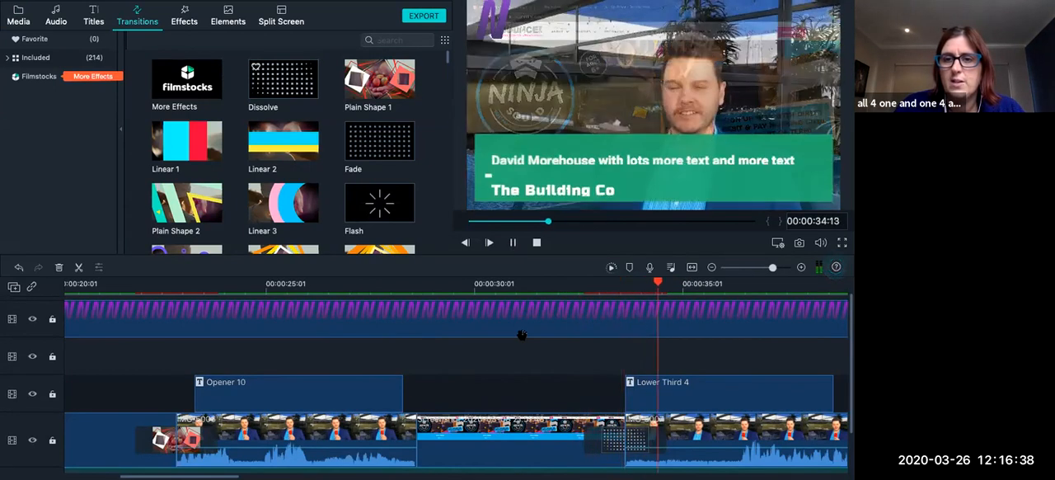
pyautogui.hscroll(5, 532, 333)
pyautogui.click(513, 243)
# Add a Dissolve transition between the interview clip and IMG_5009 at about 00:00:57:04, and preview it.
pyautogui.hscroll(7, 518, 327)
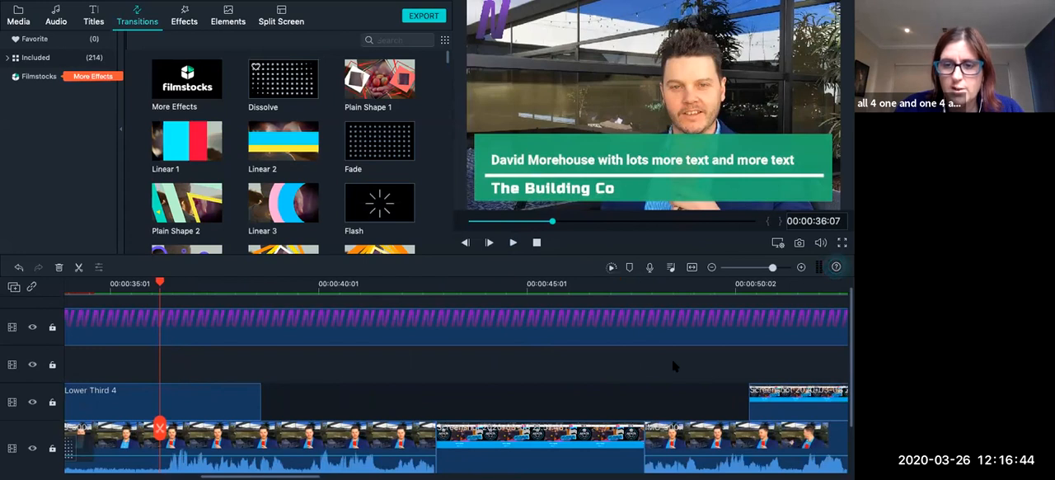
pyautogui.hscroll(6, 672, 365)
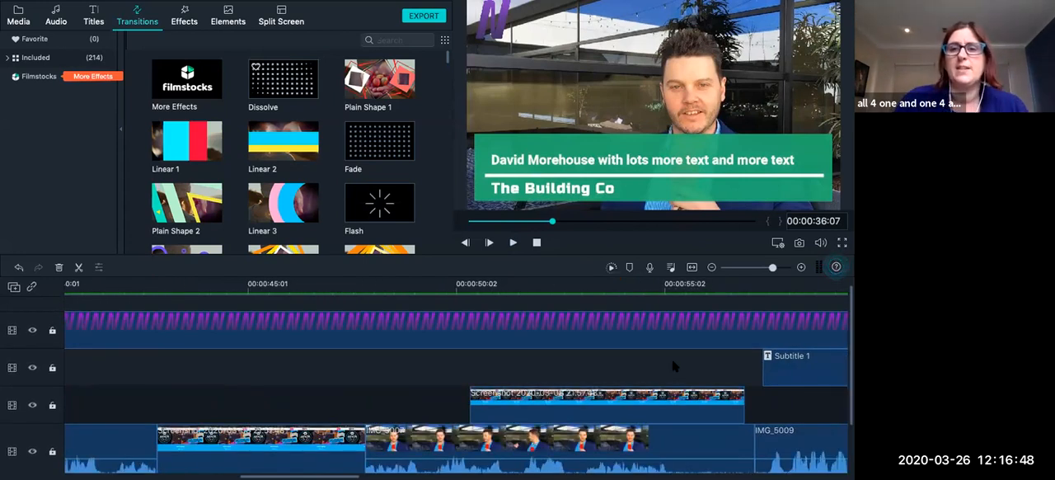
pyautogui.hscroll(3, 591, 422)
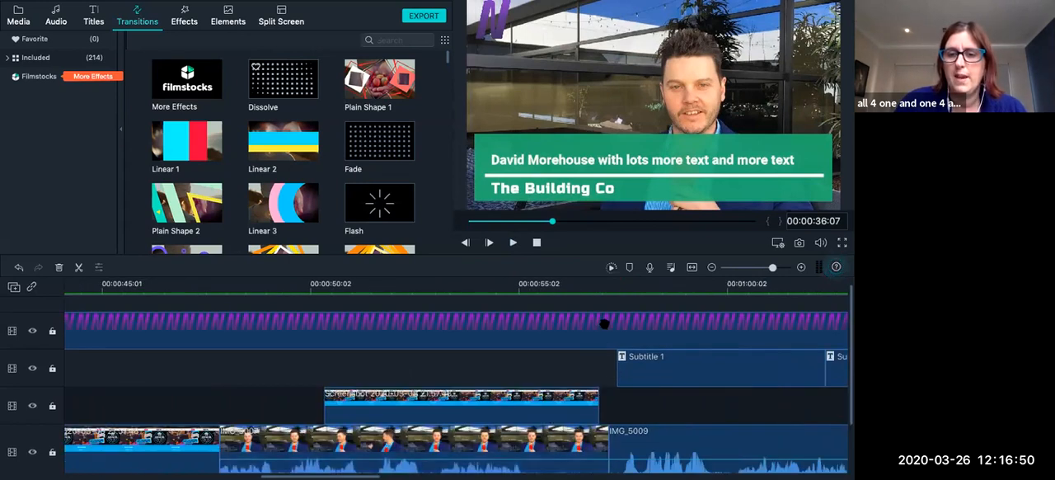
pyautogui.click(607, 294)
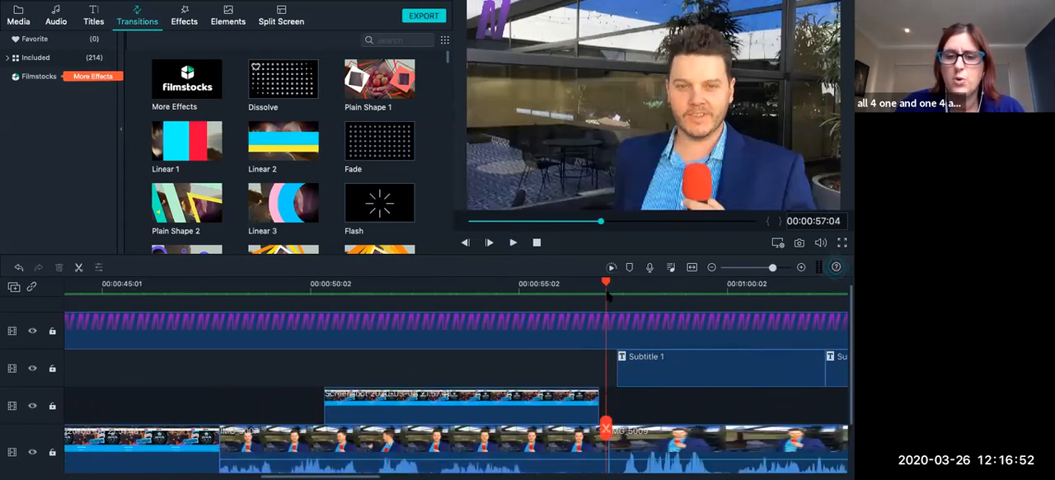
pyautogui.moveTo(293, 114); pyautogui.dragTo(607, 462)
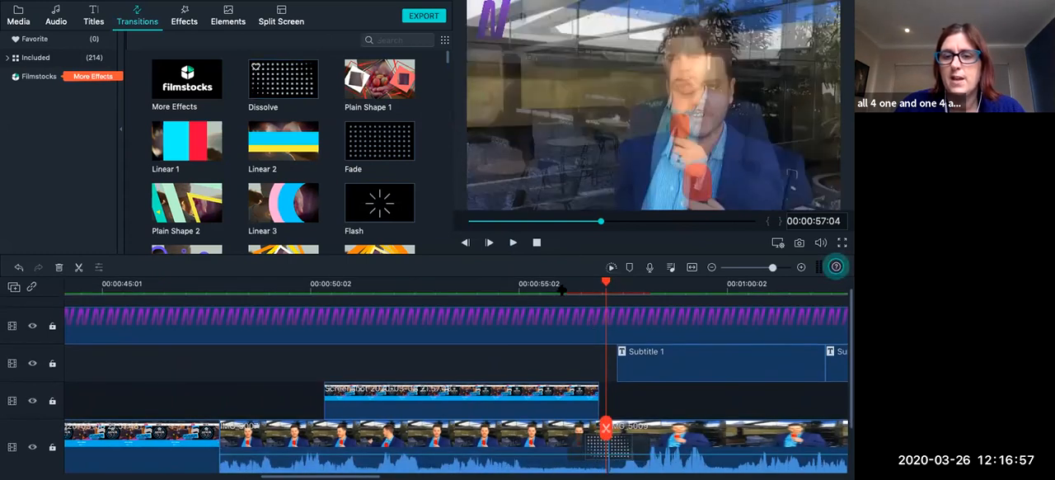
pyautogui.click(560, 289)
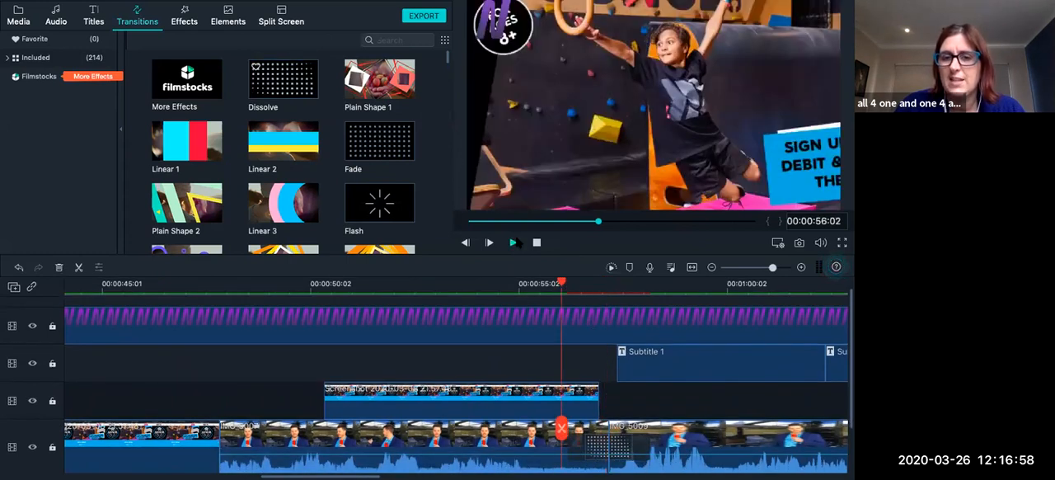
pyautogui.click(513, 242)
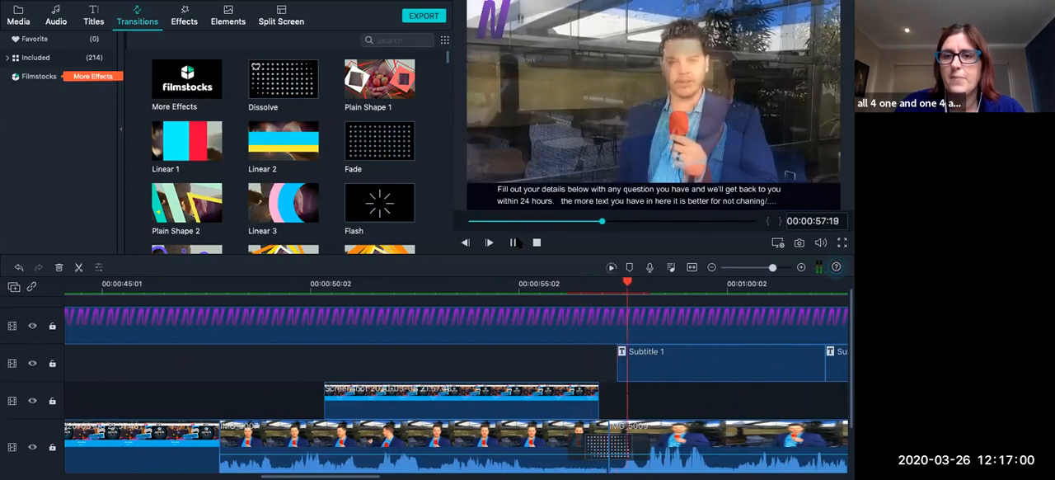
pyautogui.click(513, 245)
# Add a Fade transition between the IMG_5009 and IMG_5012 clips at about 00:01:06:20.
pyautogui.hscroll(1, 507, 335)
pyautogui.hscroll(12, 502, 366)
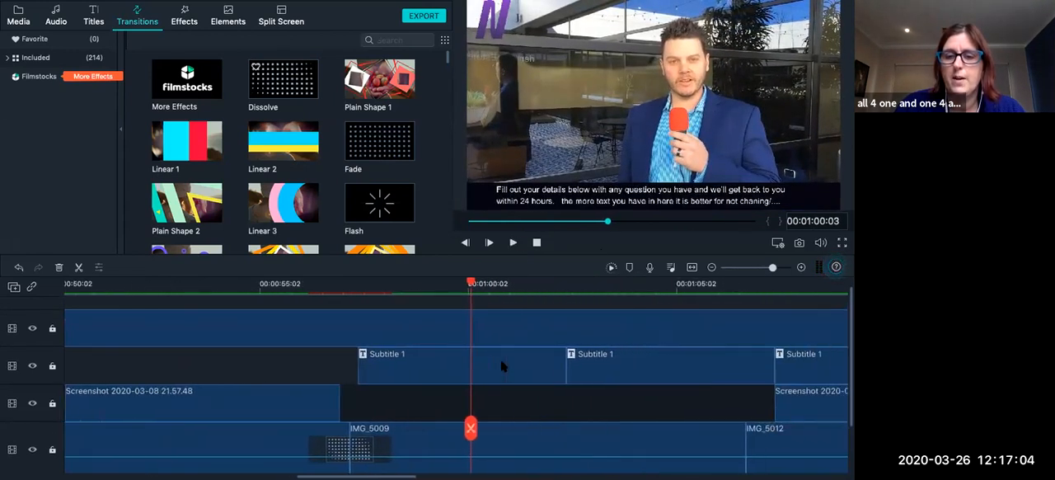
pyautogui.hscroll(1, 502, 365)
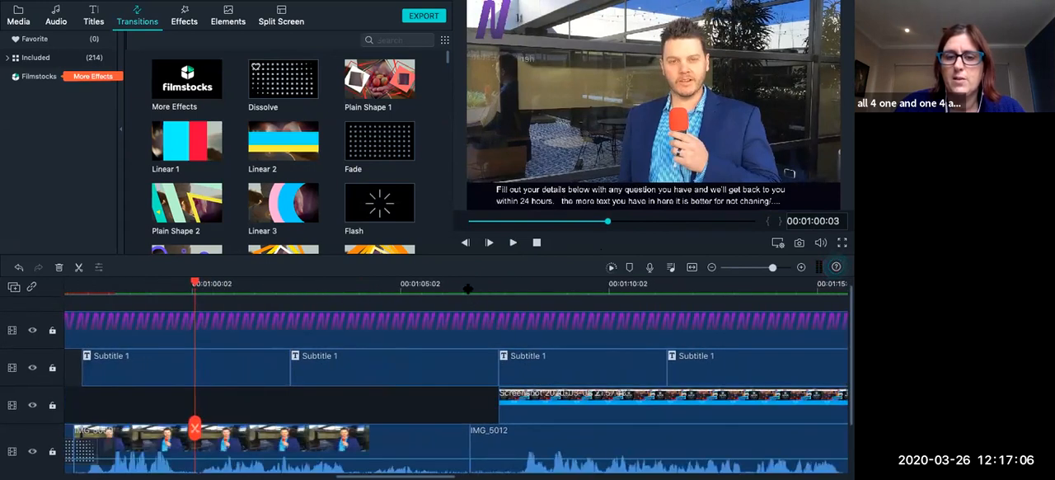
pyautogui.click(468, 284)
pyautogui.moveTo(379, 141); pyautogui.dragTo(435, 306)
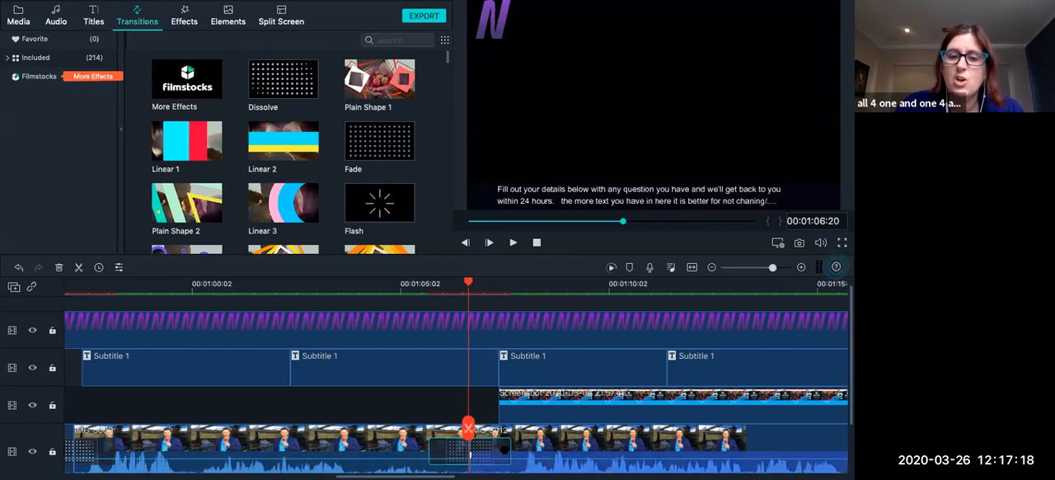
# Set the Fade transition's duration to 00:00:01:00 and apply that duration to all transitions.
pyautogui.doubleClick(470, 453)
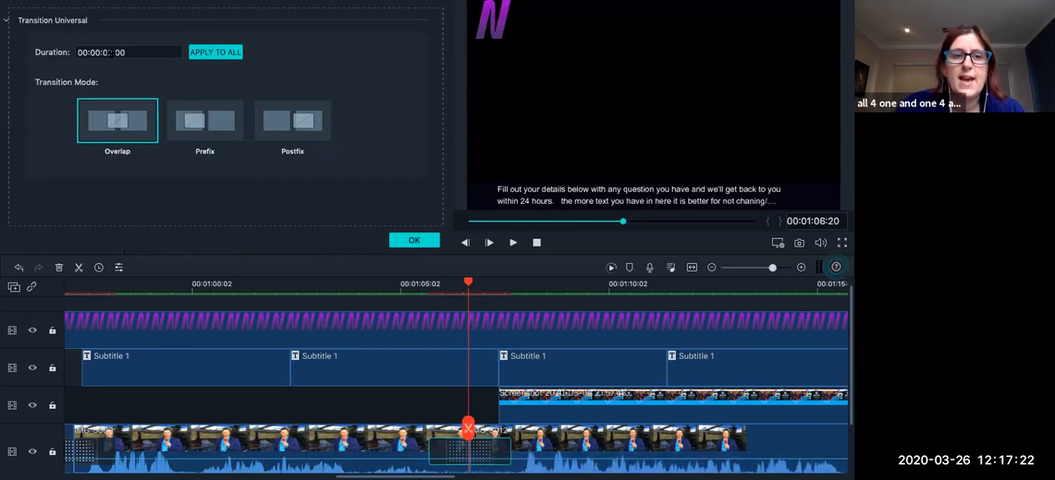
pyautogui.click(111, 52)
pyautogui.click(111, 52)
pyautogui.press('BackSpace')
pyautogui.write('1')
pyautogui.click(212, 52)
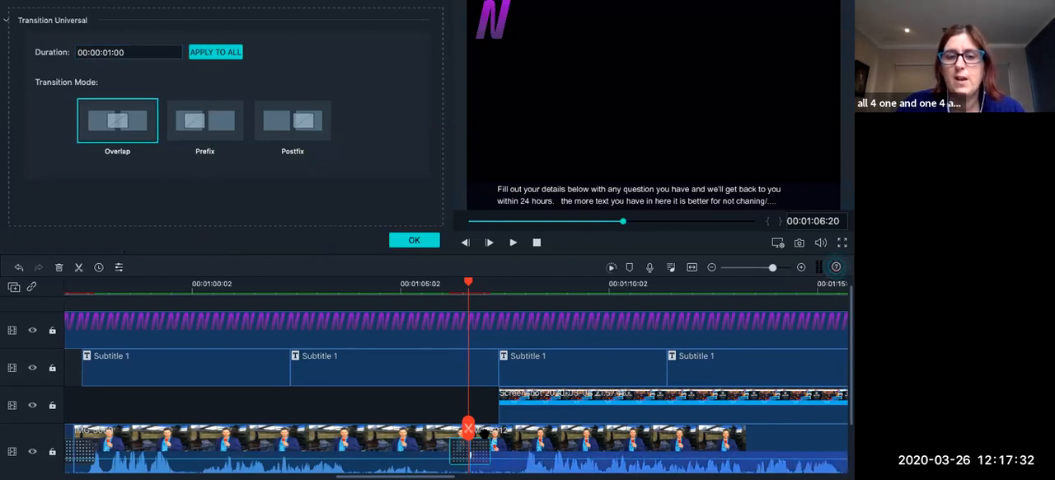
# Try the Prefix and Postfix modes on the Fade transition, return it to Overlap and confirm the settings.
pyautogui.click(213, 135)
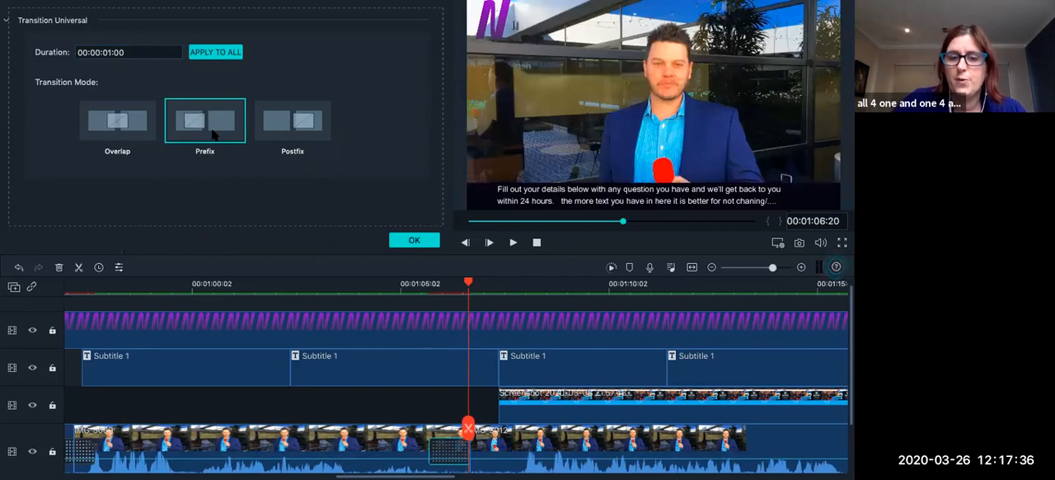
pyautogui.click(314, 125)
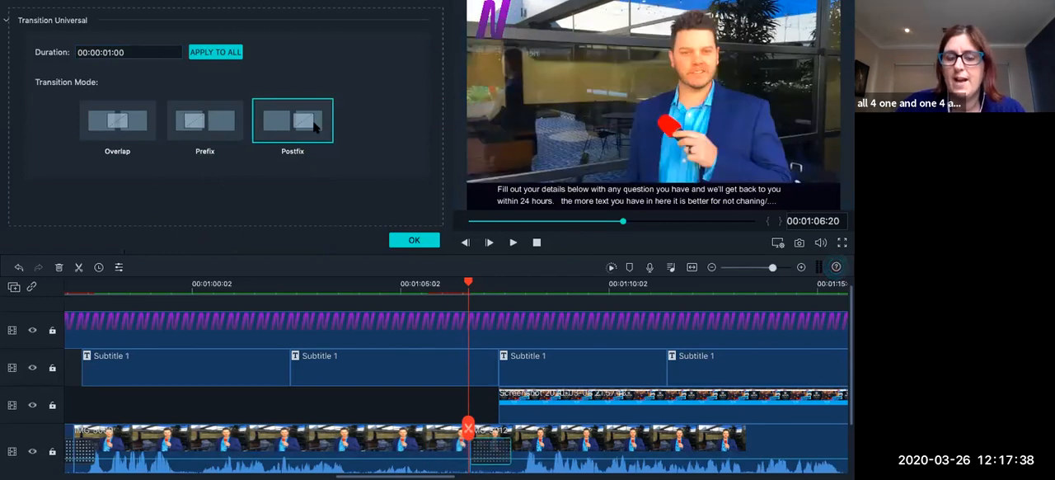
pyautogui.click(139, 128)
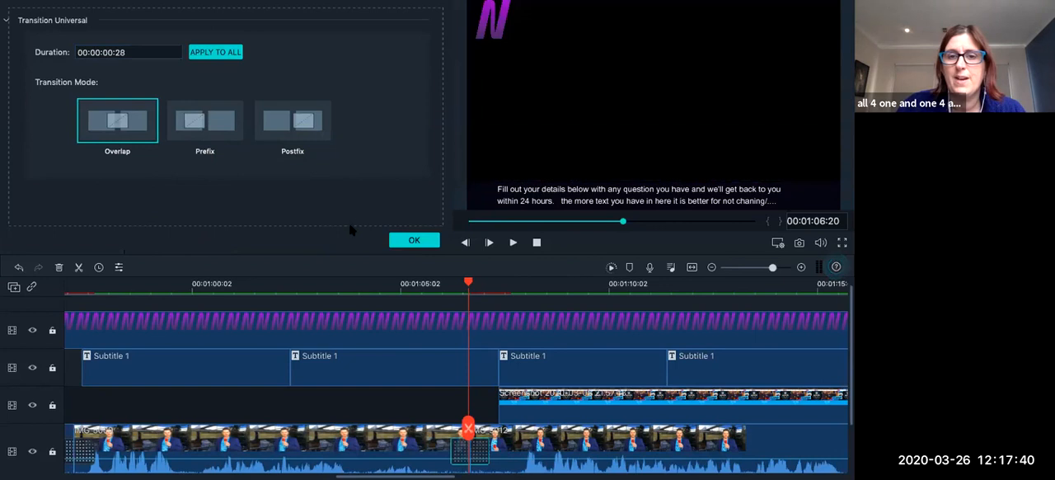
pyautogui.click(414, 240)
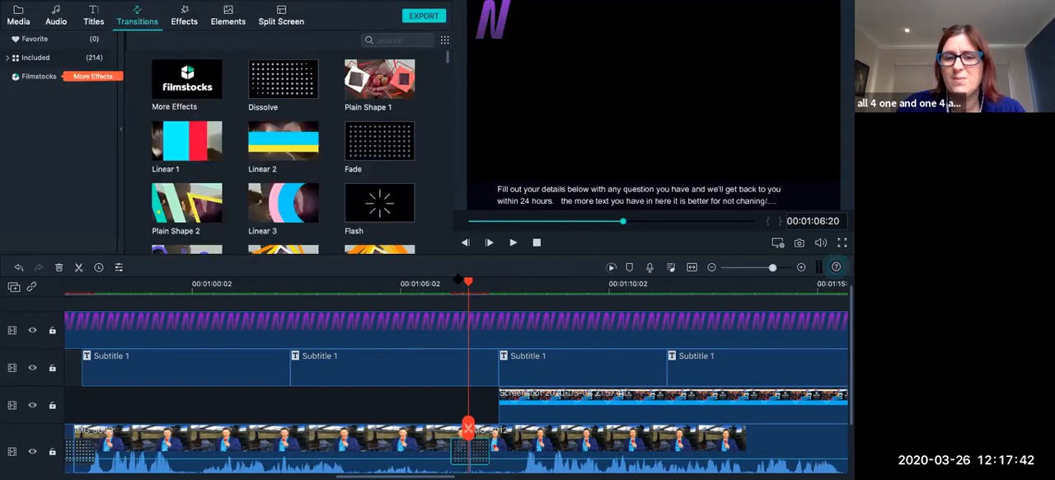
# Add a Dissolve transition to the end of the last Subtitle 1 clip and preview it.
pyautogui.click(442, 287)
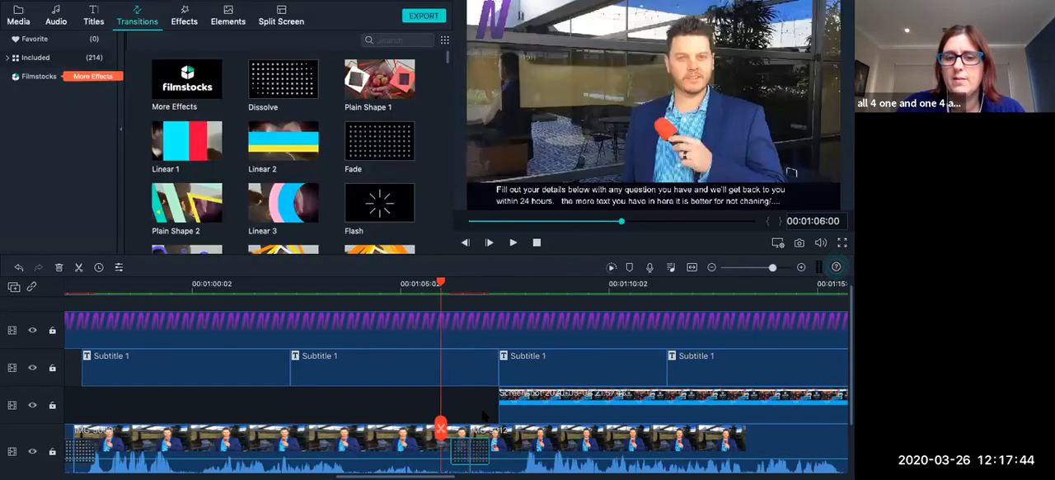
pyautogui.hscroll(1, 474, 428)
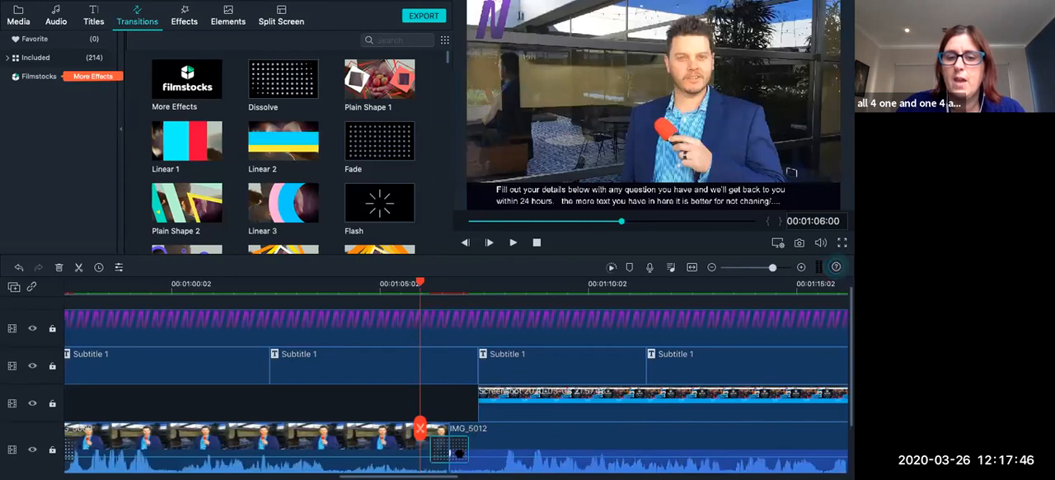
pyautogui.hscroll(1, 559, 441)
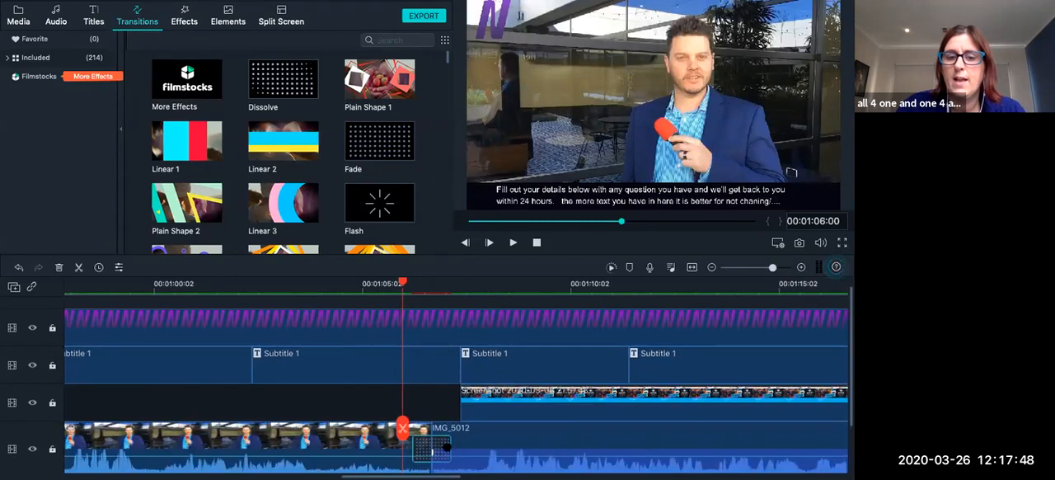
pyautogui.hscroll(10, 462, 445)
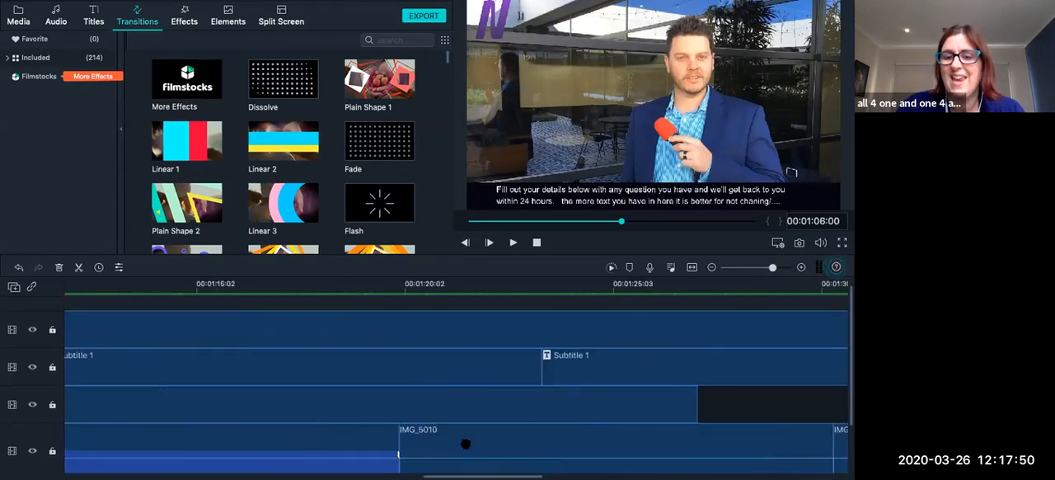
pyautogui.hscroll(15, 466, 444)
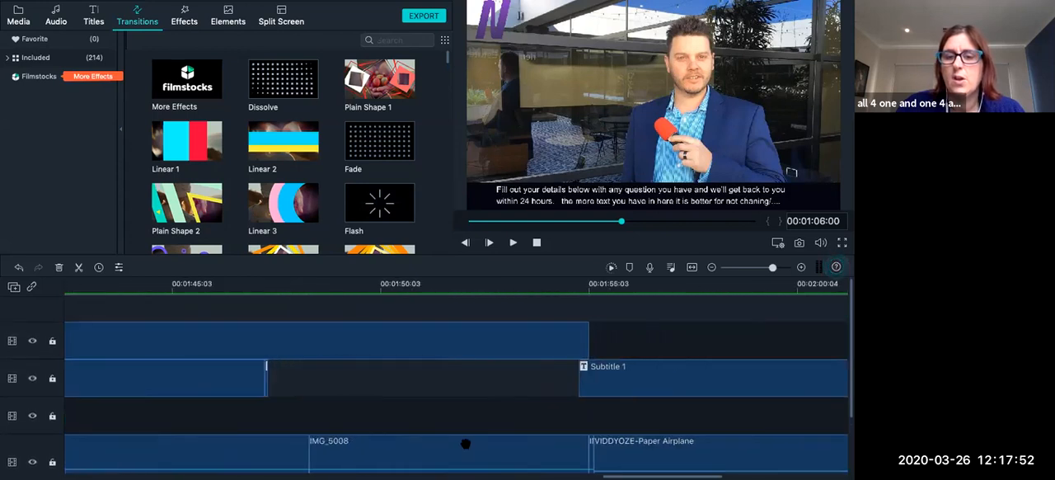
pyautogui.hscroll(2, 449, 444)
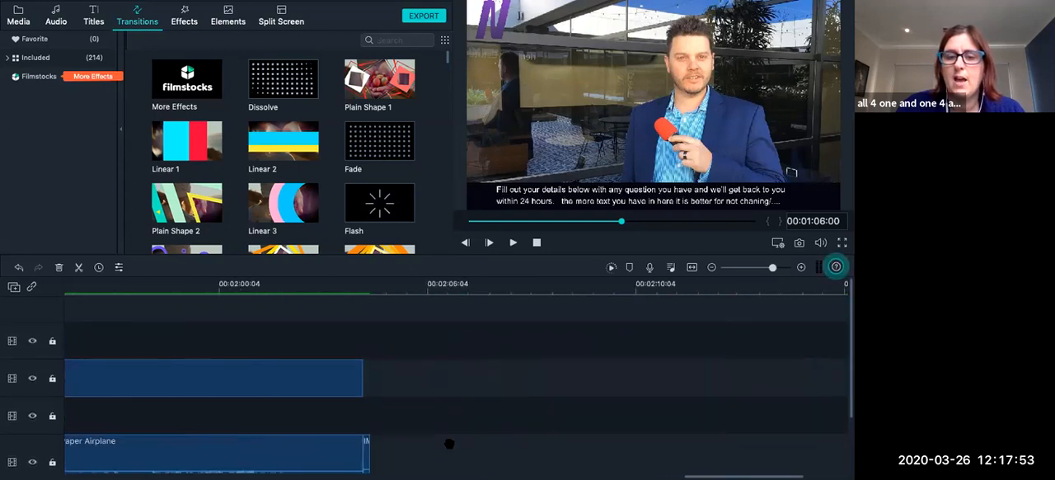
pyautogui.click(331, 375)
pyautogui.moveTo(318, 100); pyautogui.dragTo(371, 376)
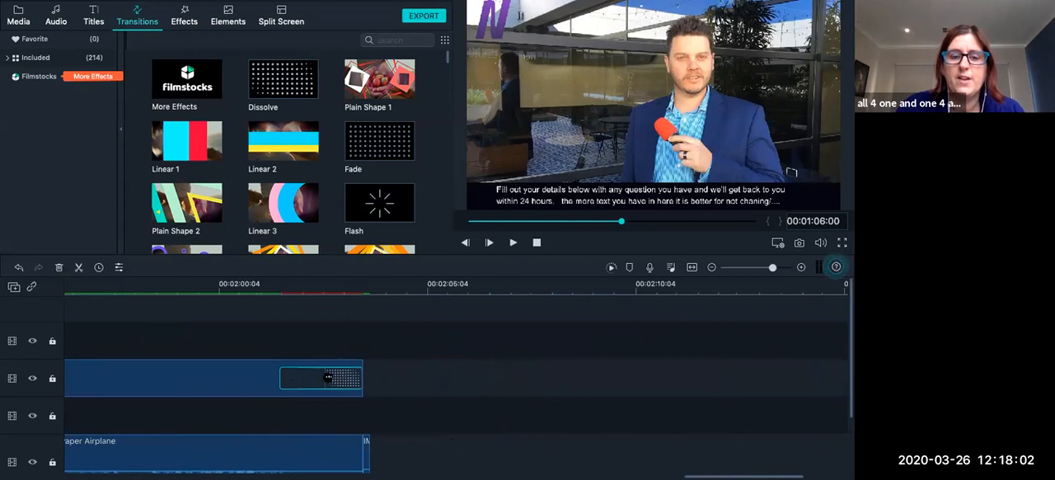
pyautogui.click(261, 284)
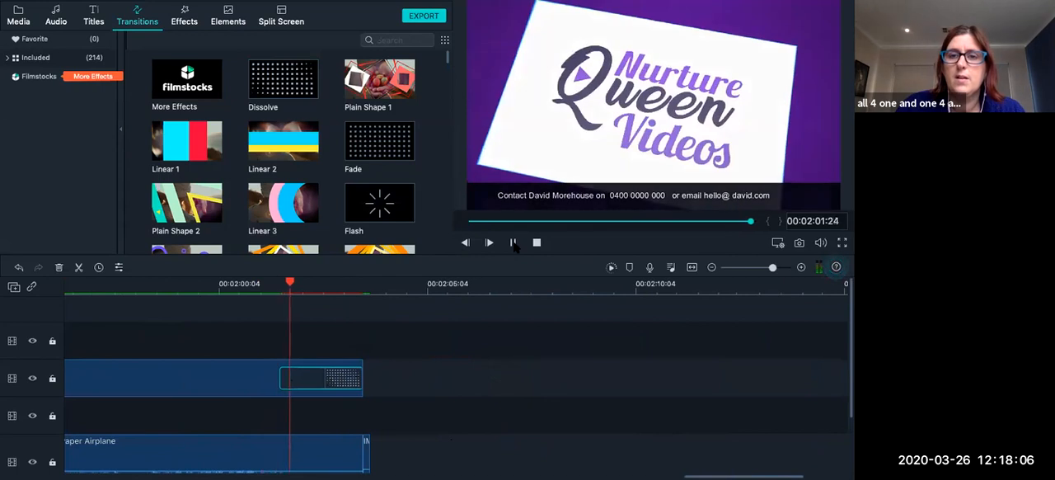
pyautogui.click(513, 242)
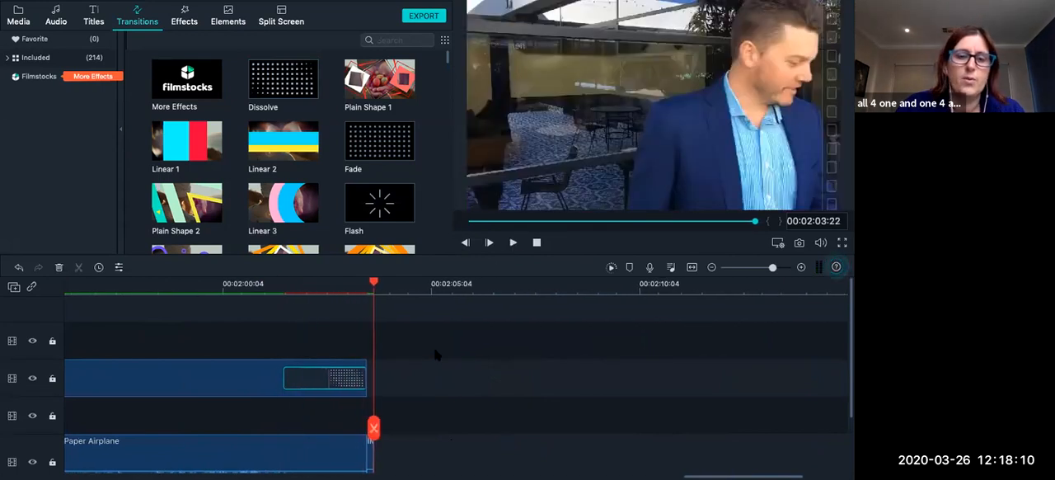
# Delete the transition from the last Subtitle 1 clip and try to place a Dissolve past the end of the main video track.
pyautogui.hscroll(-3, 310, 358)
pyautogui.scroll(-2, 310, 357)
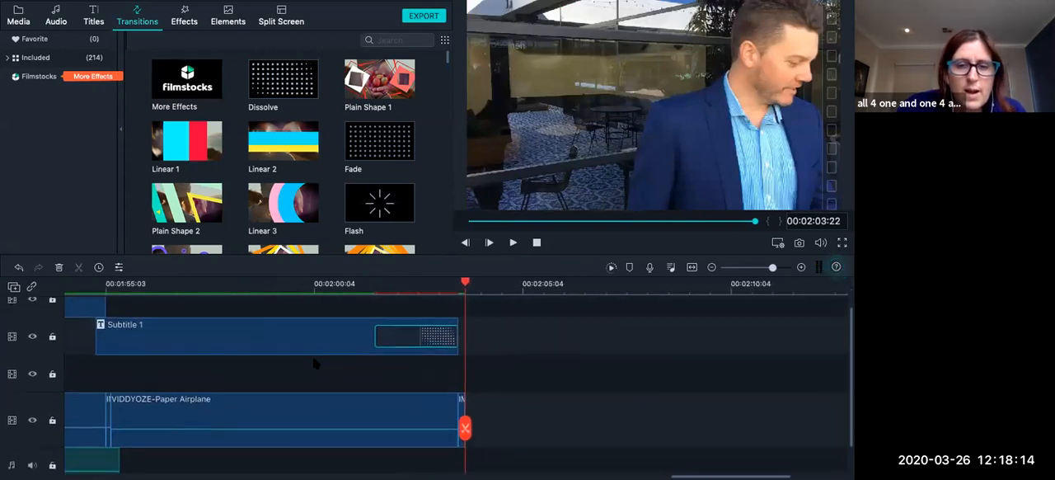
pyautogui.scroll(-1, 389, 349)
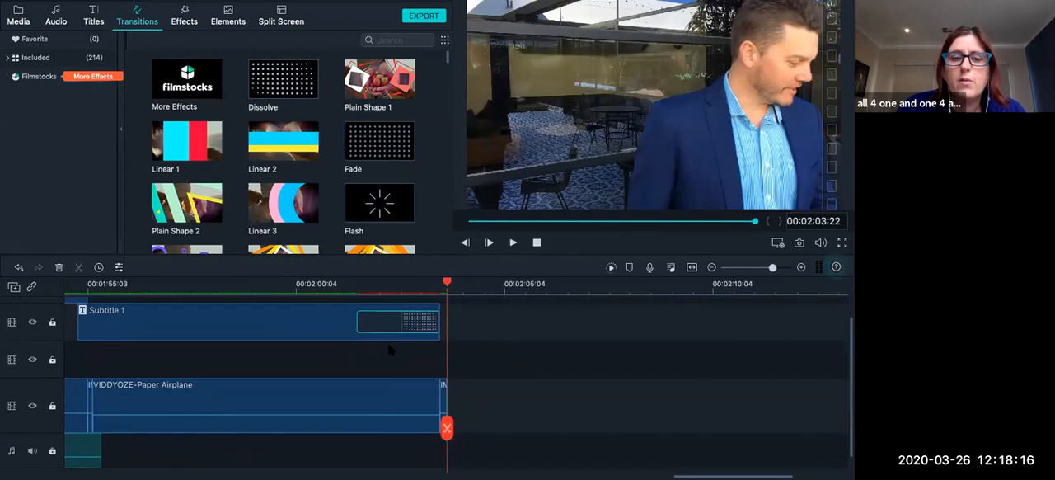
pyautogui.click(380, 317)
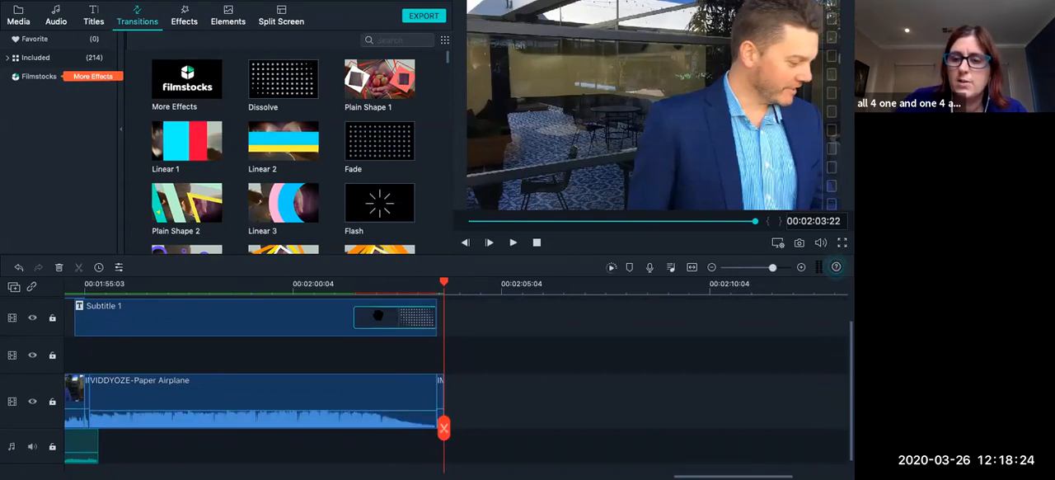
pyautogui.press('Delete')
pyautogui.moveTo(282, 79)
pyautogui.mouseDown()
pyautogui.moveTo(330, 323)
pyautogui.moveTo(429, 404)
pyautogui.moveTo(394, 415)
pyautogui.moveTo(426, 414)
pyautogui.moveTo(496, 372)
pyautogui.mouseUp()
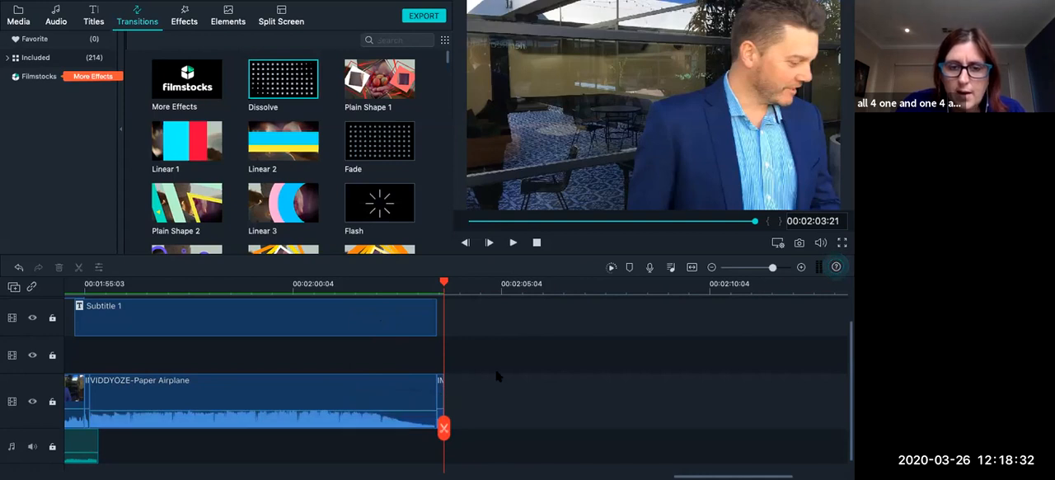
# Examine the short IMG_5008 clip at the end of the main video track, playing it from 00:02:03:15.
pyautogui.click(442, 399)
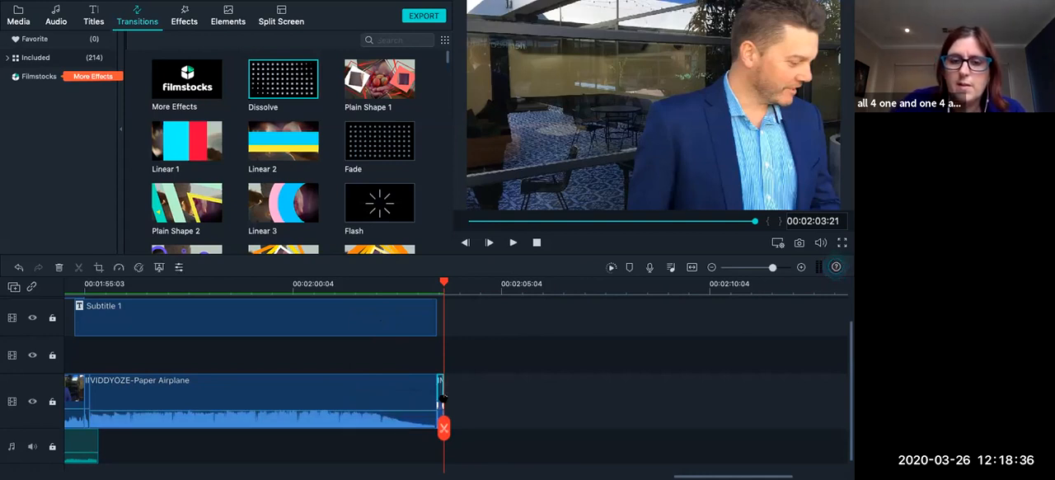
pyautogui.click(783, 267)
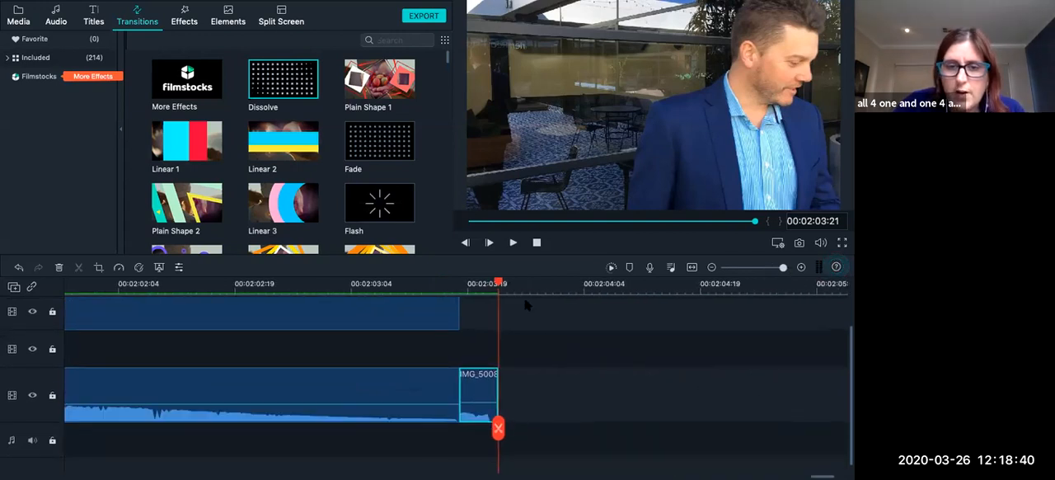
pyautogui.click(444, 283)
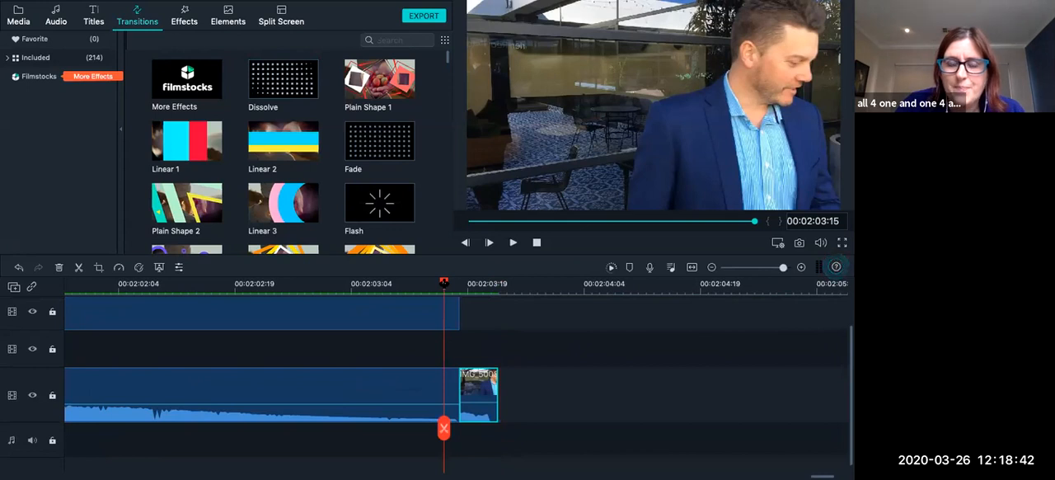
pyautogui.press('space')
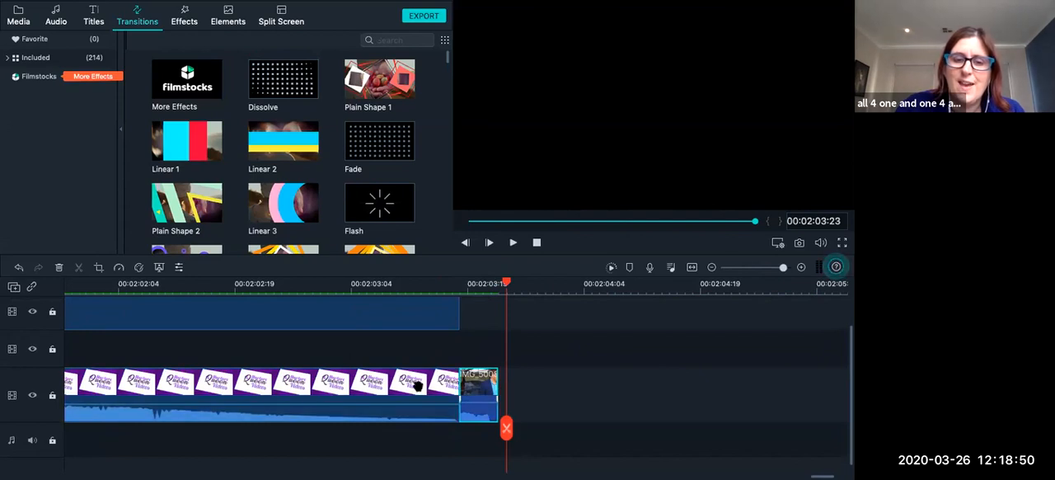
# Shift the VIDDYOZE-Paper Airplane clip to a later time and delete the short IMG_5008 clip that follows it.
pyautogui.moveTo(400, 387); pyautogui.dragTo(425, 391)
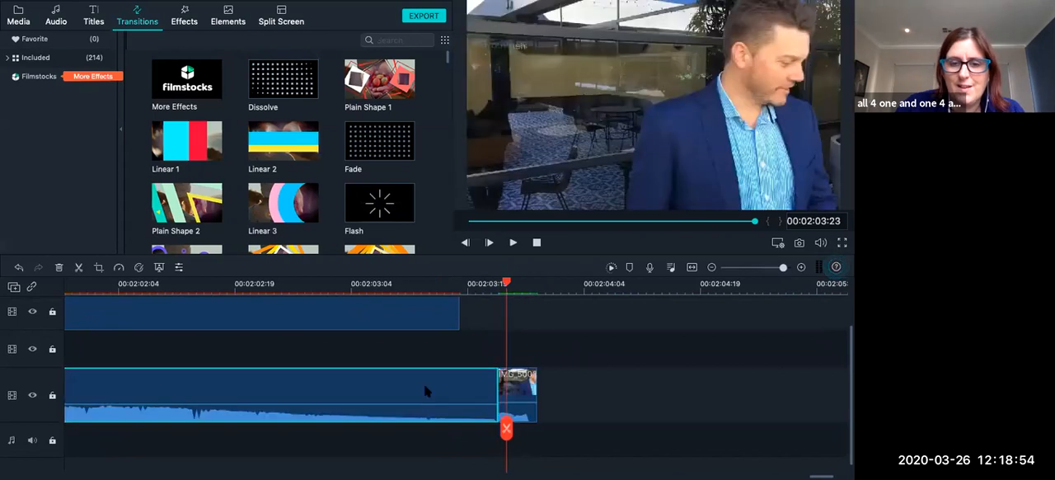
pyautogui.hscroll(-1, 425, 391)
pyautogui.hscroll(-2, 471, 393)
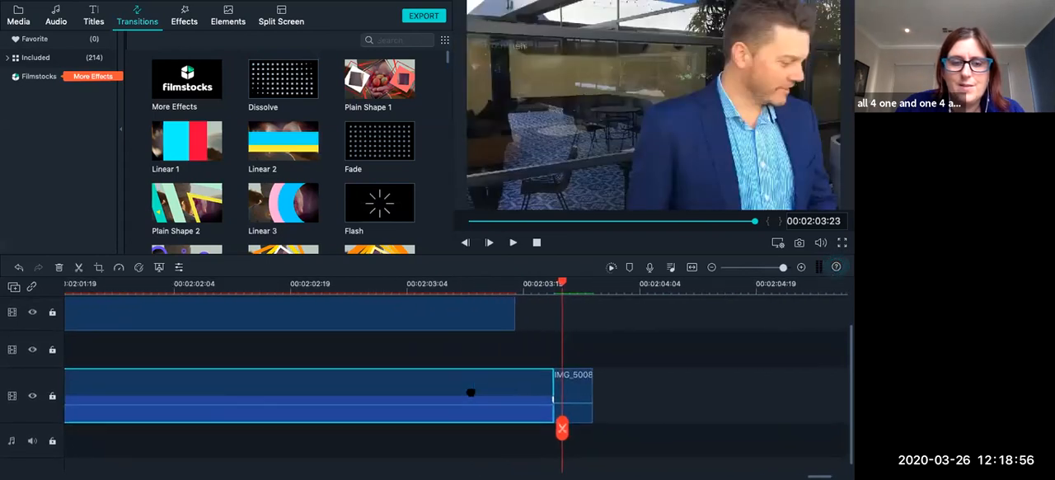
pyautogui.moveTo(470, 393); pyautogui.dragTo(515, 387)
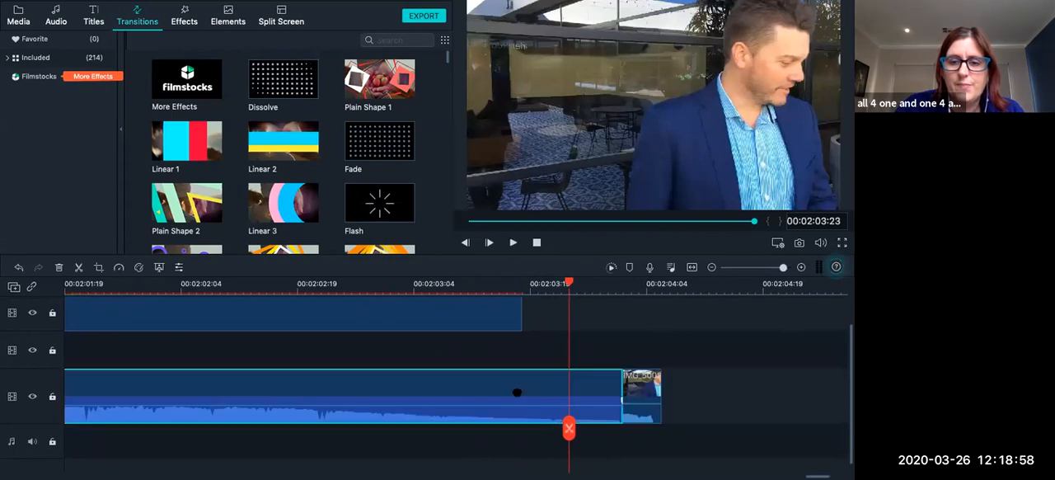
pyautogui.click(647, 388)
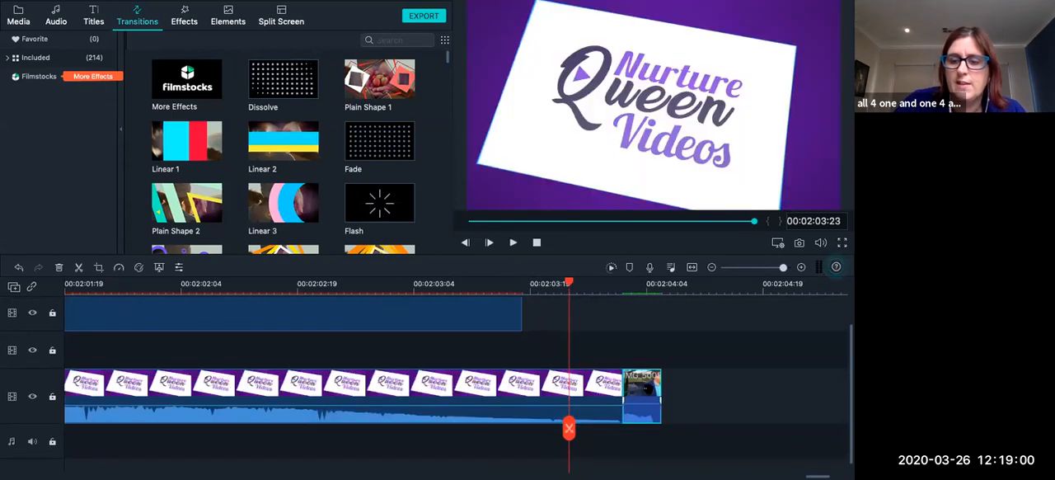
pyautogui.press('Delete')
# Add a Fade transition to the end of the VIDDYOZE-Paper Airplane clip.
pyautogui.hscroll(-4, 561, 398)
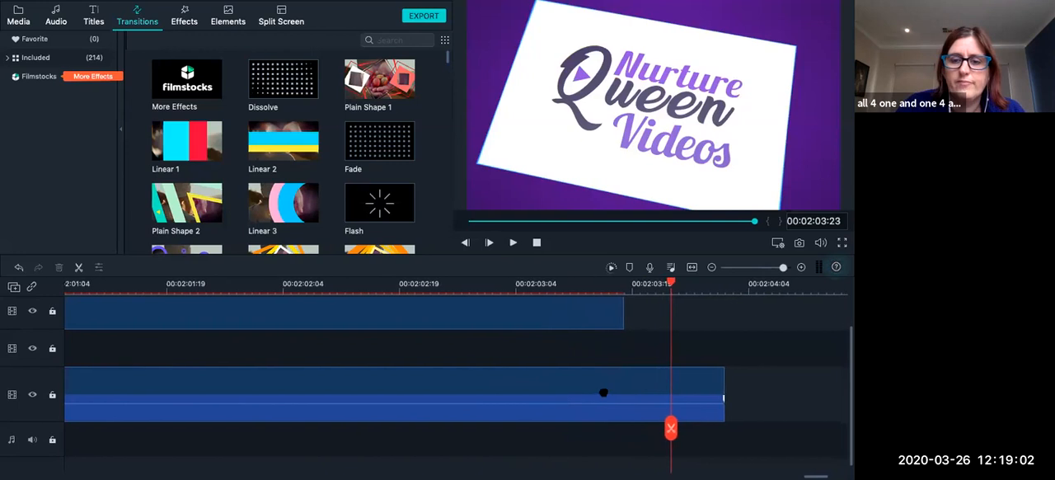
pyautogui.hscroll(-9, 603, 392)
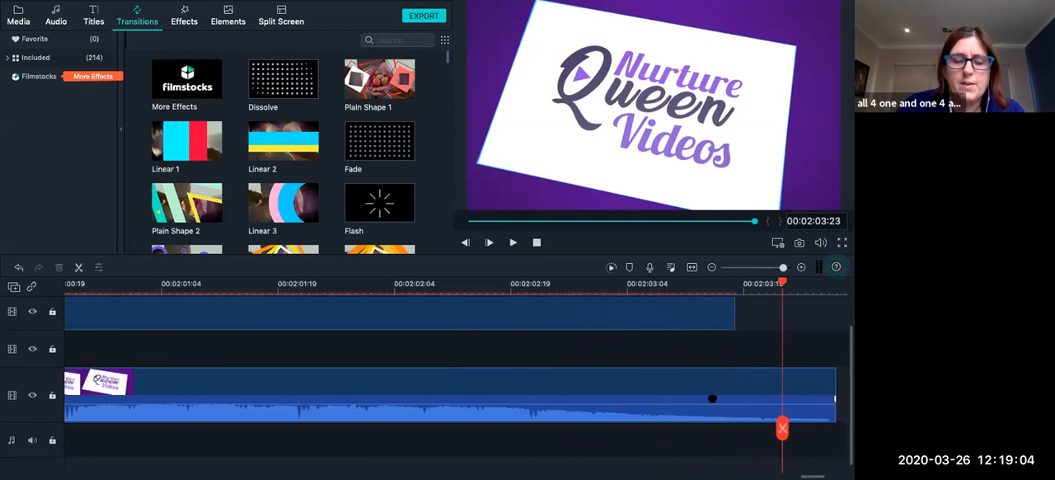
pyautogui.hscroll(-9, 712, 398)
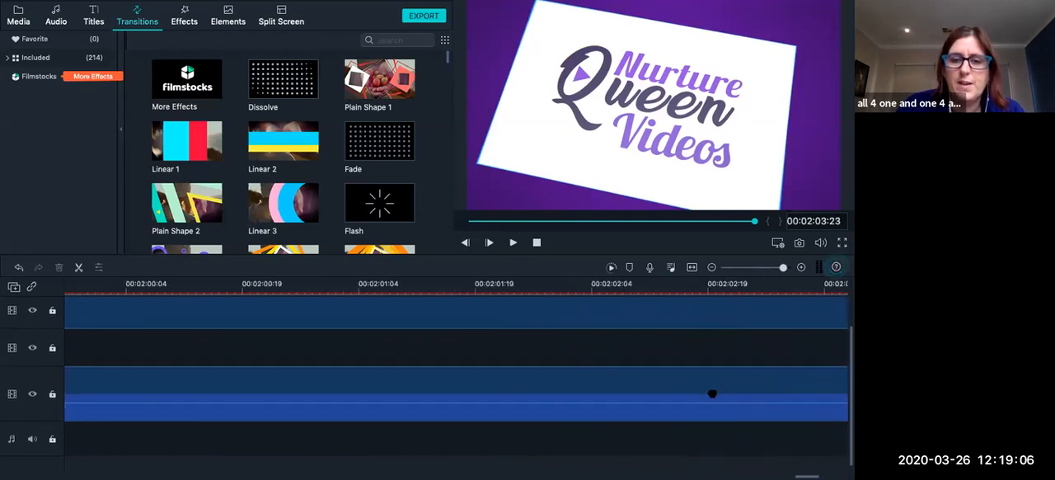
pyautogui.hscroll(20, 713, 393)
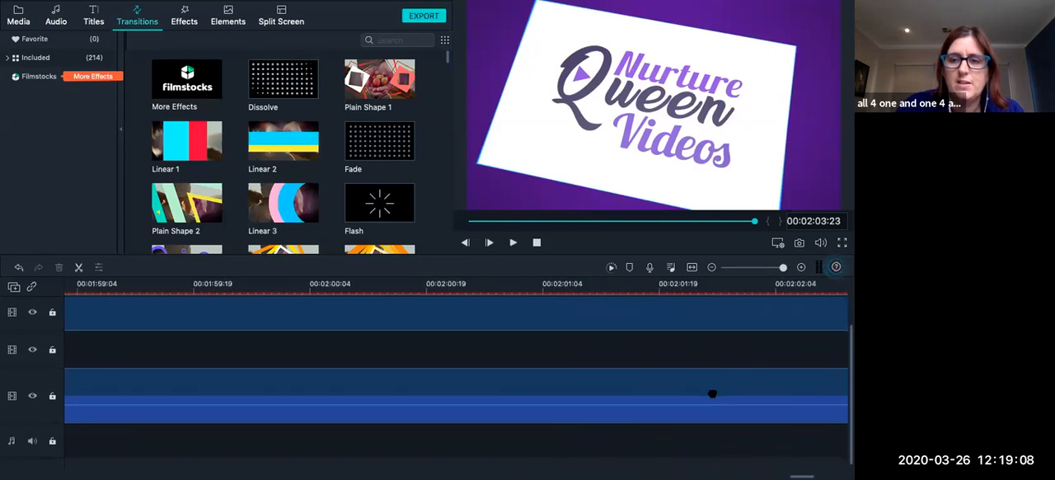
pyautogui.hscroll(5, 713, 394)
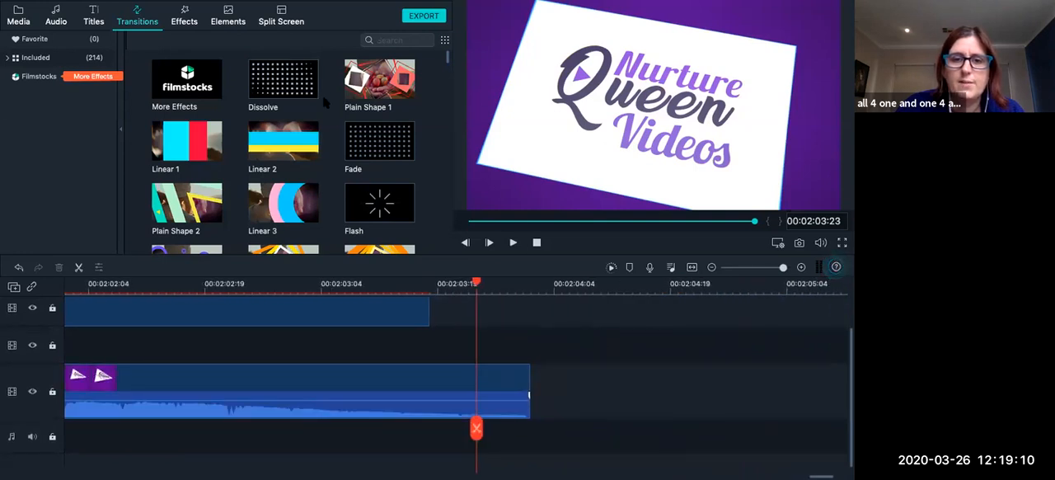
pyautogui.moveTo(380, 141); pyautogui.dragTo(492, 402)
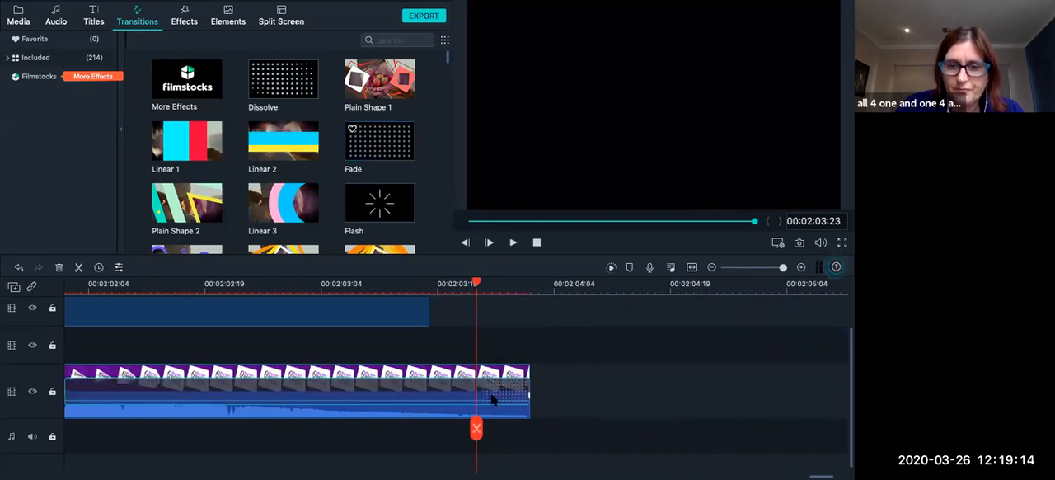
# Close the gap before the VIDDYOZE-Paper Airplane clip and preview its ending Fade from 00:02:01:10.
pyautogui.click(773, 269)
pyautogui.hscroll(-10, 483, 400)
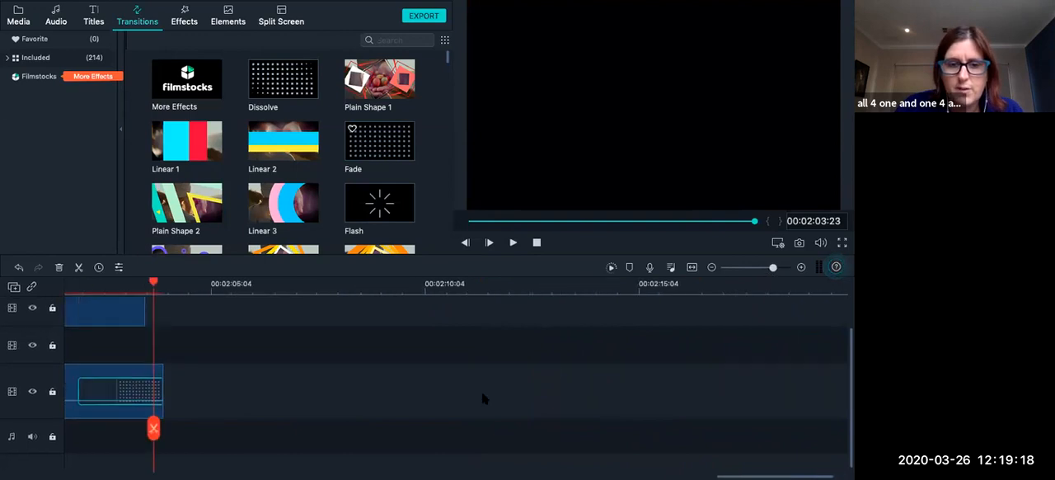
pyautogui.hscroll(-1, 463, 355)
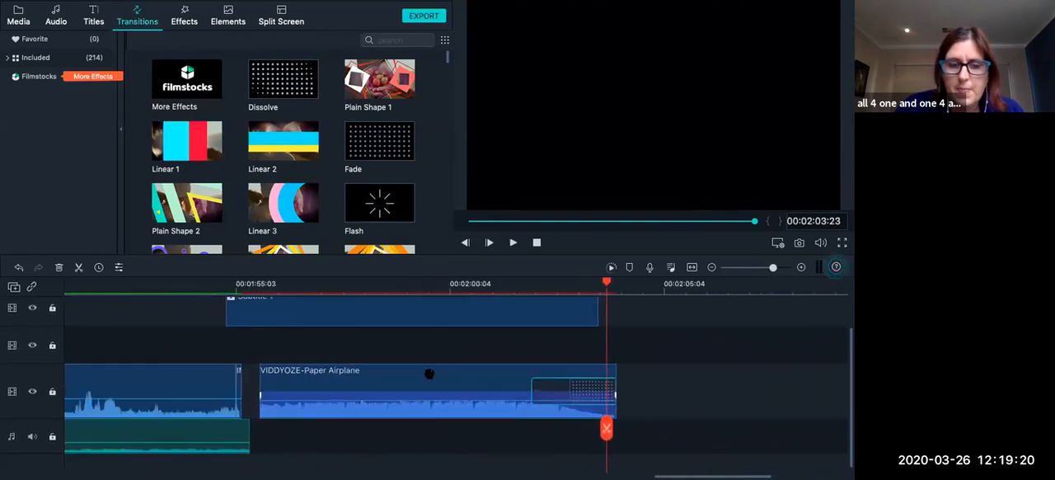
pyautogui.moveTo(429, 379); pyautogui.dragTo(424, 376)
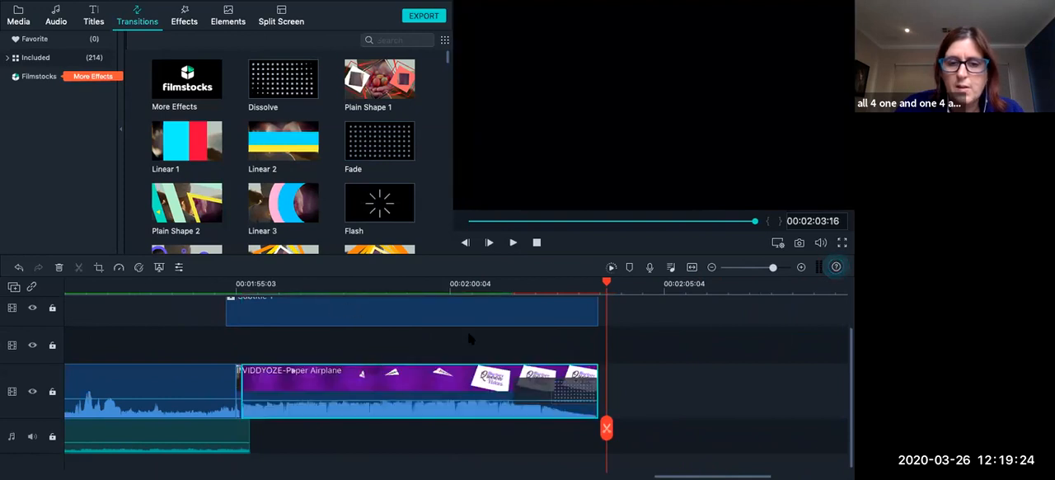
pyautogui.click(503, 282)
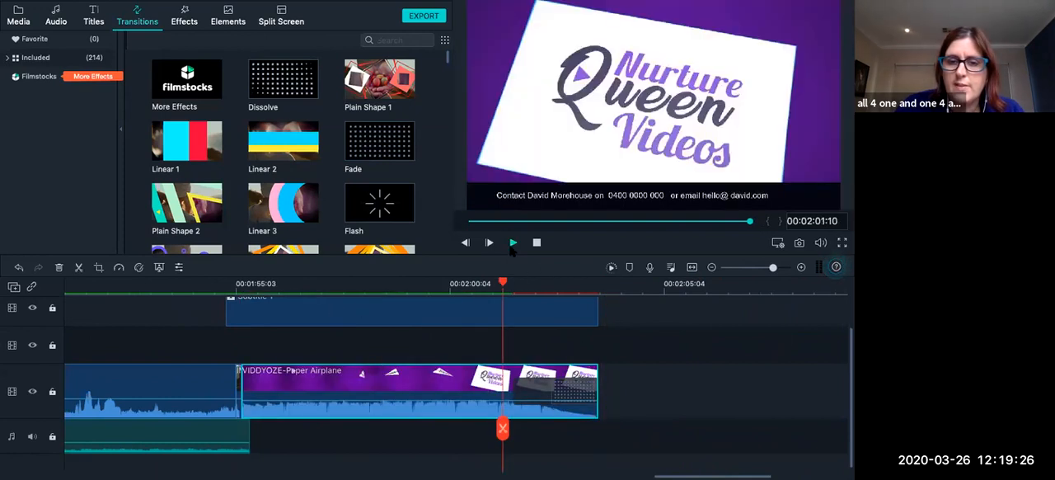
pyautogui.click(512, 244)
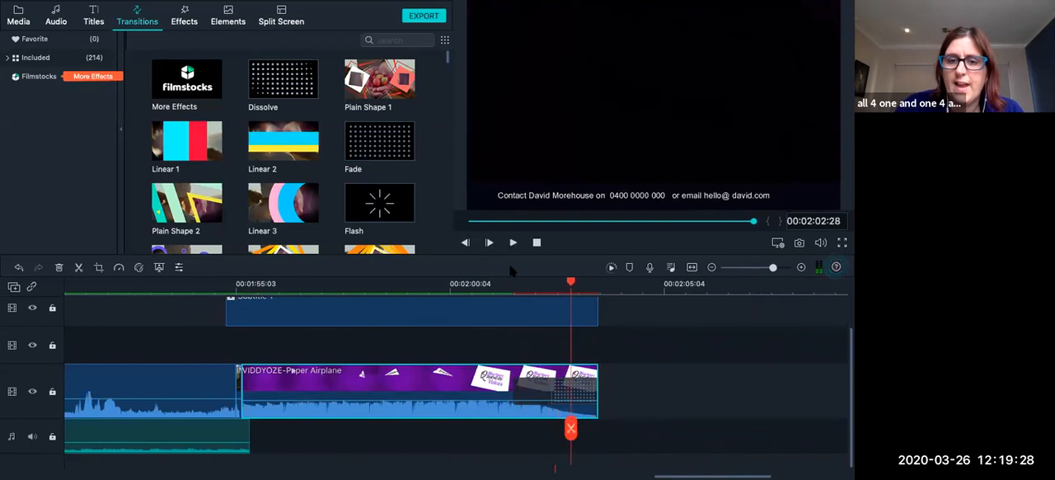
# Set the duration of the Fade at the end of the VIDDYOZE-Paper Airplane clip to 00:00:00:04.
pyautogui.click(517, 394)
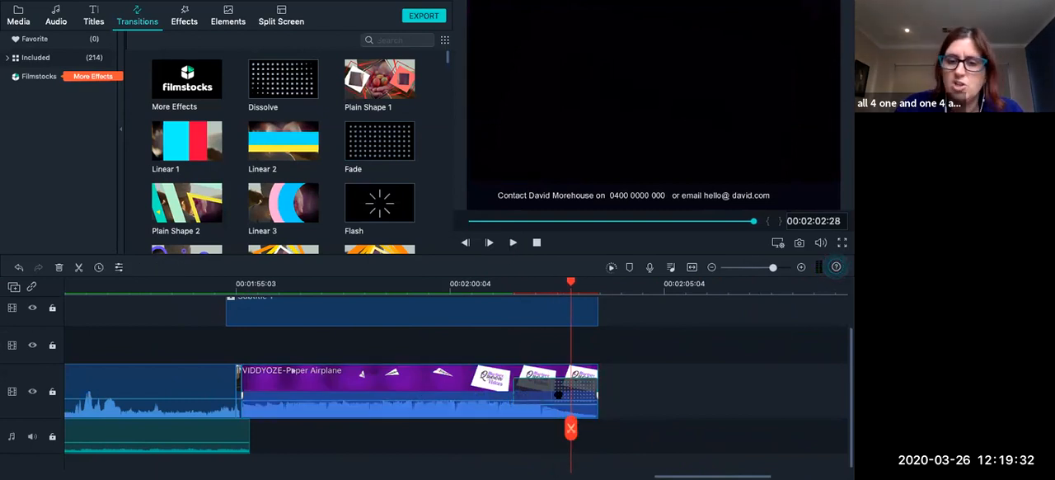
pyautogui.doubleClick(544, 393)
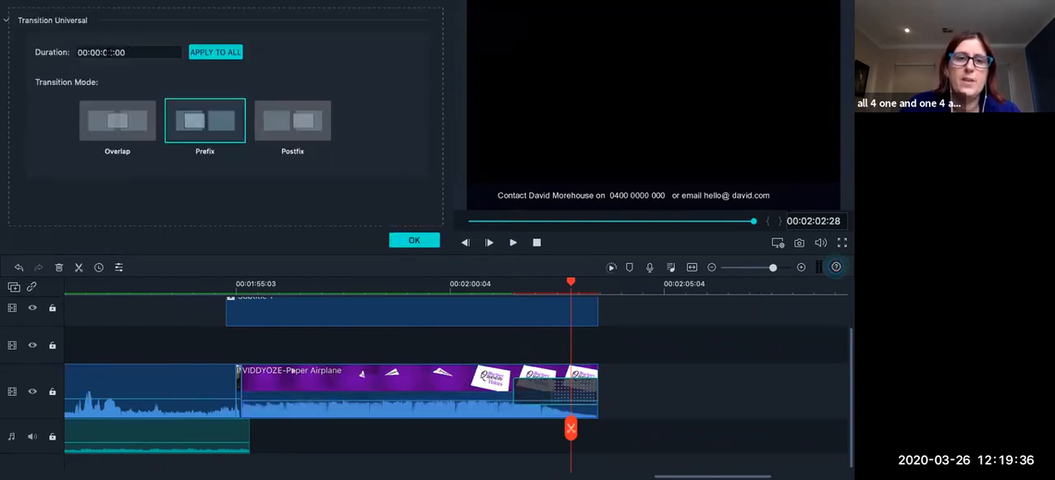
pyautogui.click(138, 51)
pyautogui.write('4')
pyautogui.press('Return')
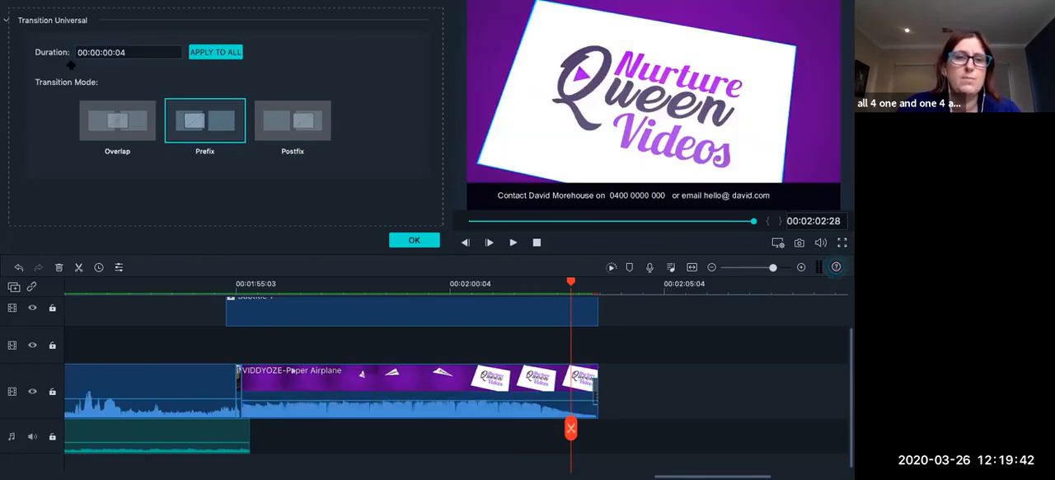
# Set the duration of the Fade at the end of the VIDDYOZE-Paper Airplane clip to 00:00:04:04.
pyautogui.click(114, 52)
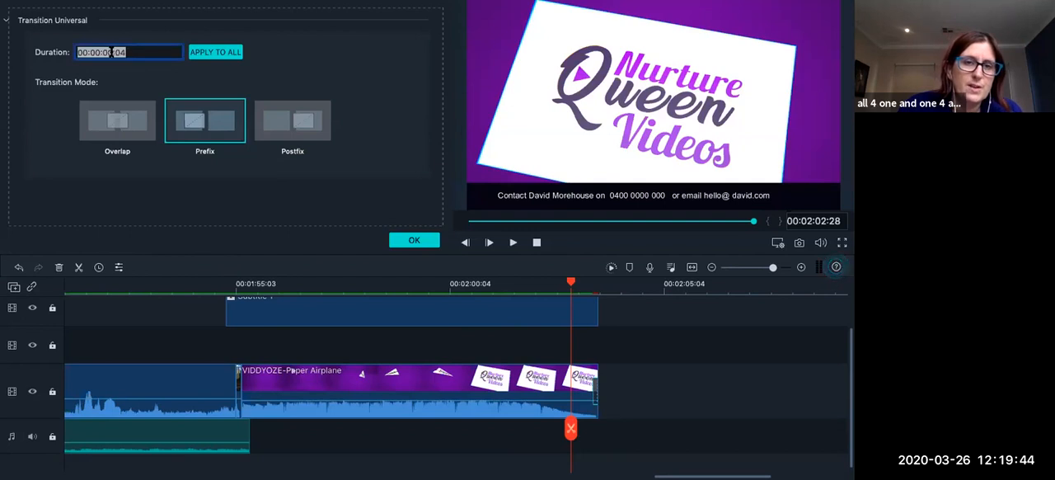
pyautogui.write('1')
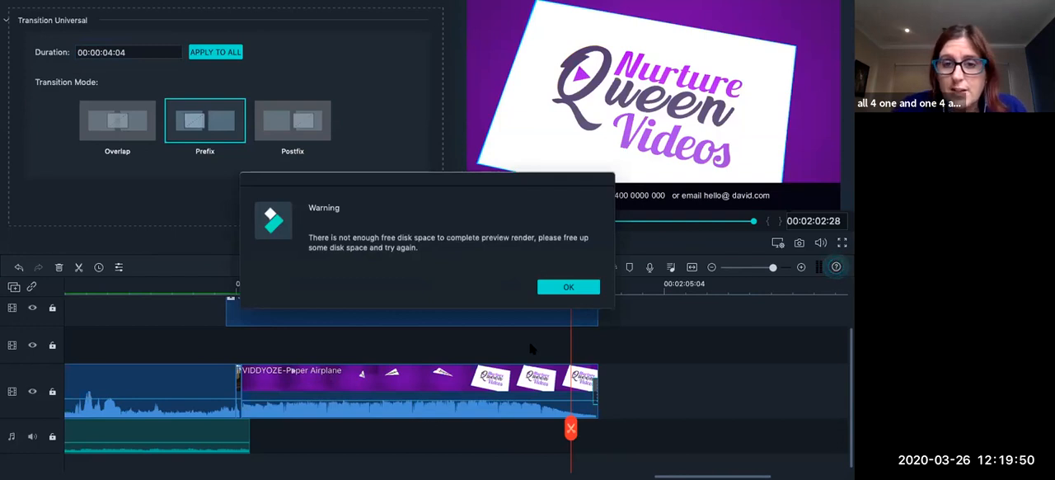
pyautogui.click(568, 288)
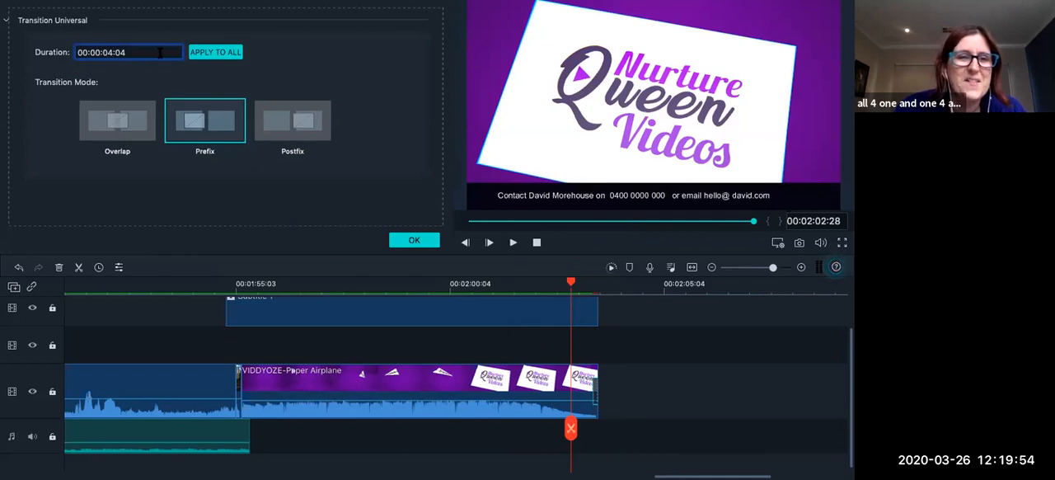
pyautogui.click(236, 53)
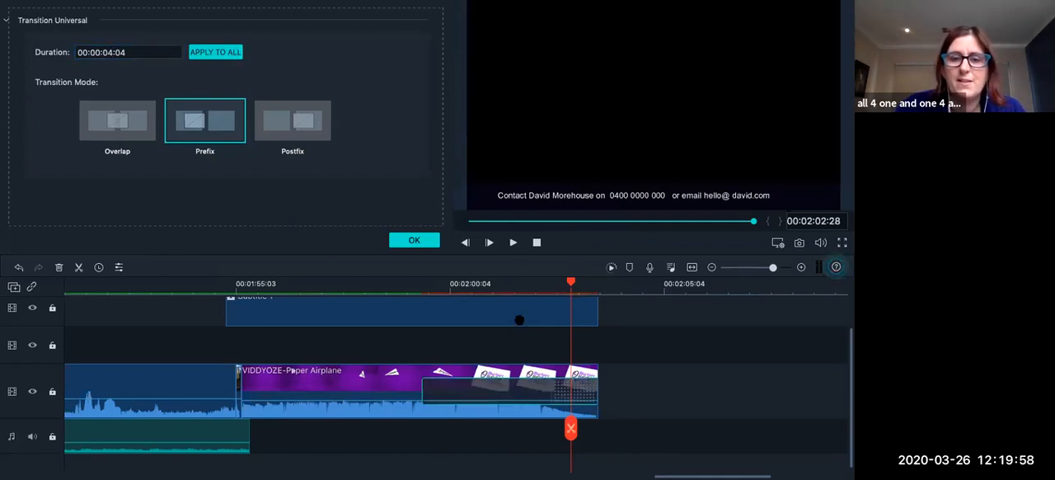
# Preview the Fade at the end of the VIDDYOZE-Paper Airplane clip from its start and confirm the transition settings.
pyautogui.click(466, 287)
pyautogui.click(417, 287)
pyautogui.click(512, 242)
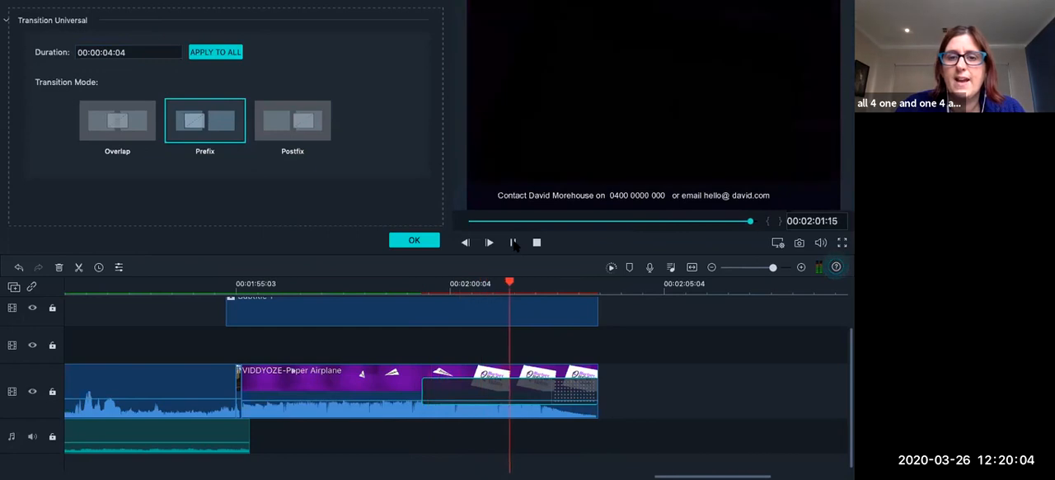
pyautogui.click(412, 241)
# Add a Flash transition at the cut where IMG_5010 begins and preview it from 00:01:18:14.
pyautogui.hscroll(-10, 476, 394)
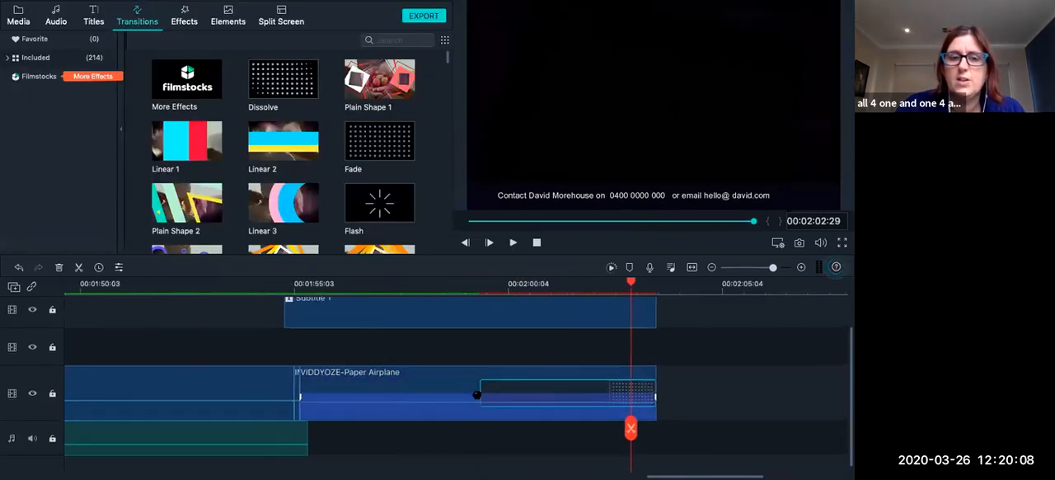
pyautogui.hscroll(-4, 477, 394)
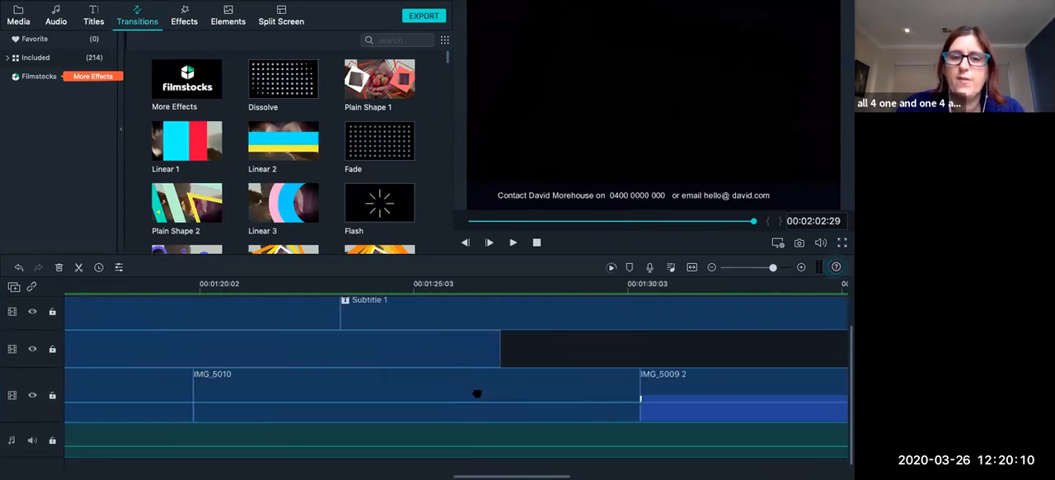
pyautogui.hscroll(-1, 347, 352)
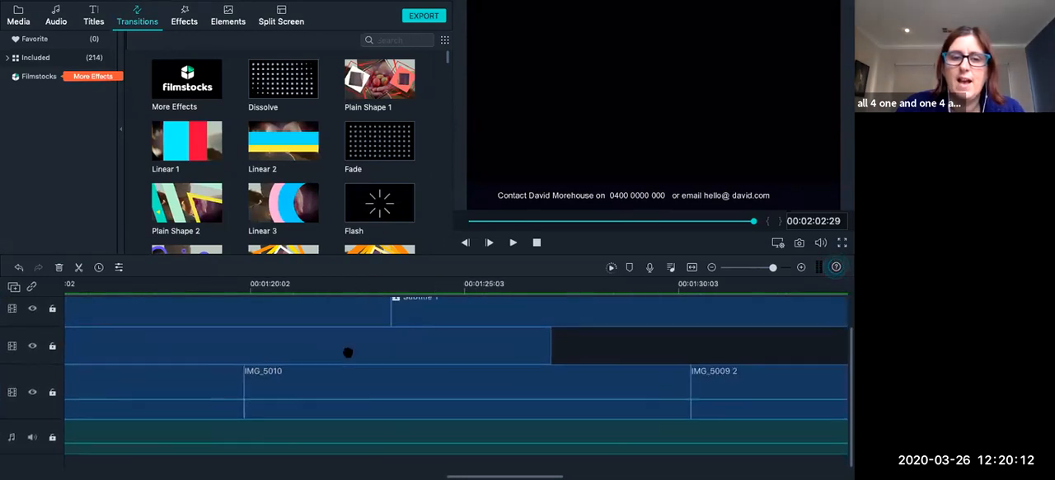
pyautogui.click(249, 288)
pyautogui.moveTo(379, 204); pyautogui.dragTo(242, 391)
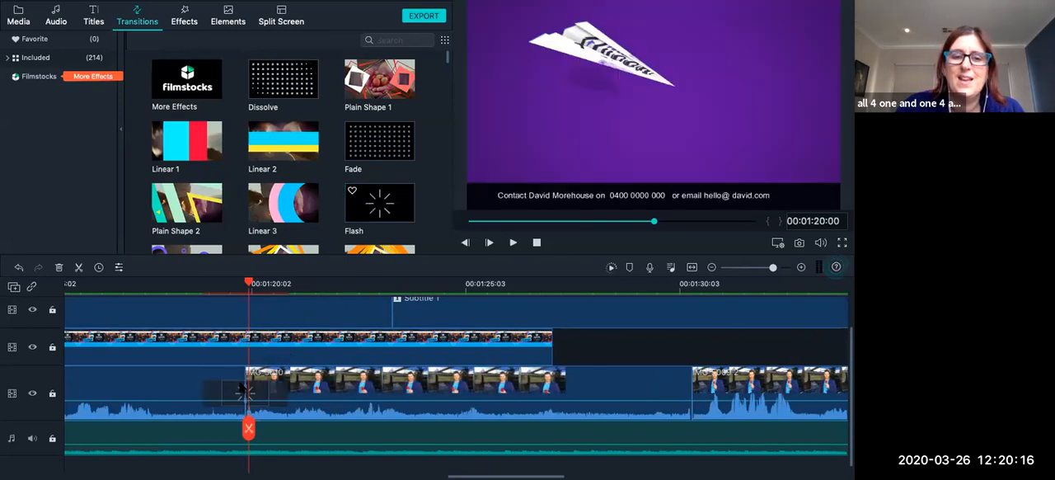
pyautogui.click(184, 285)
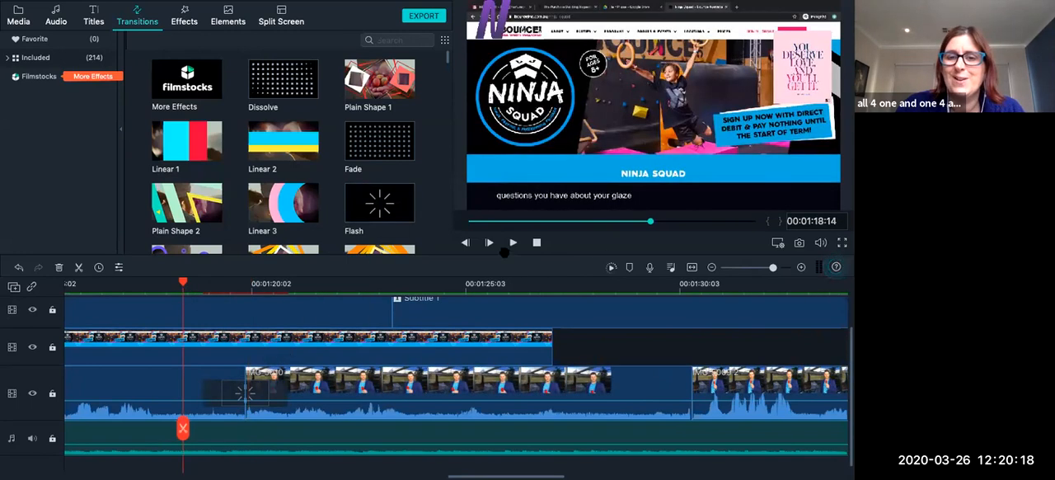
pyautogui.click(512, 245)
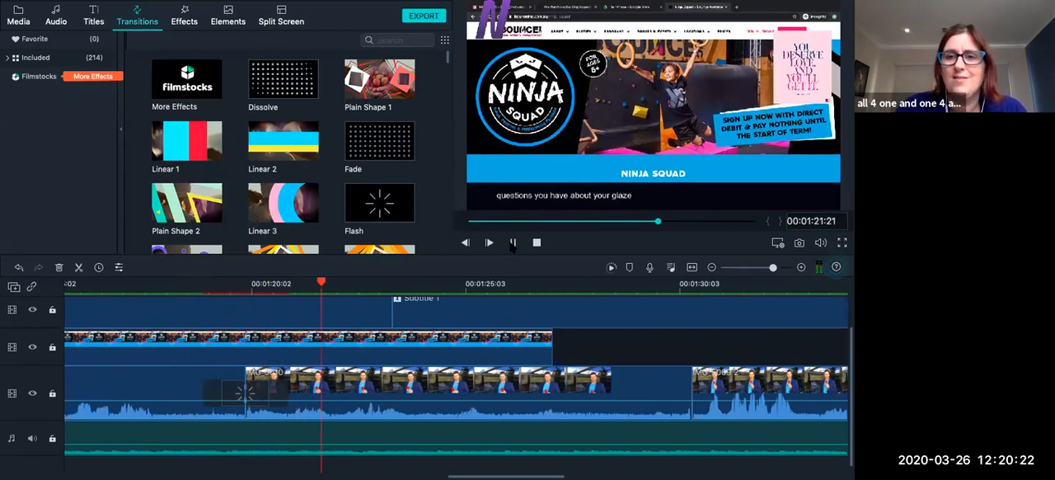
# Delete the Ninja Squad overlay clip above the start of IMG_5010 and preview the Flash transition on the uncovered footage.
pyautogui.hscroll(-2, 334, 360)
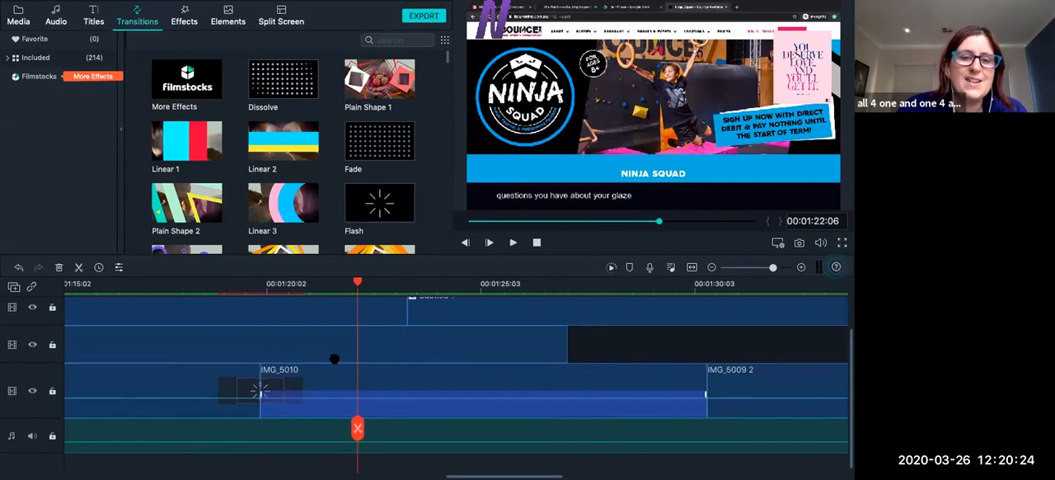
pyautogui.scroll(1, 311, 364)
pyautogui.click(265, 354)
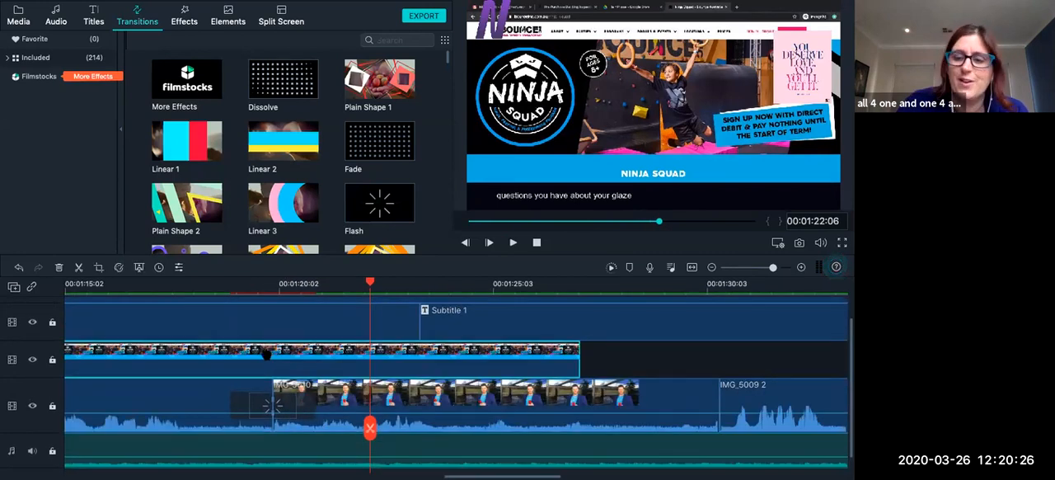
pyautogui.press('Delete')
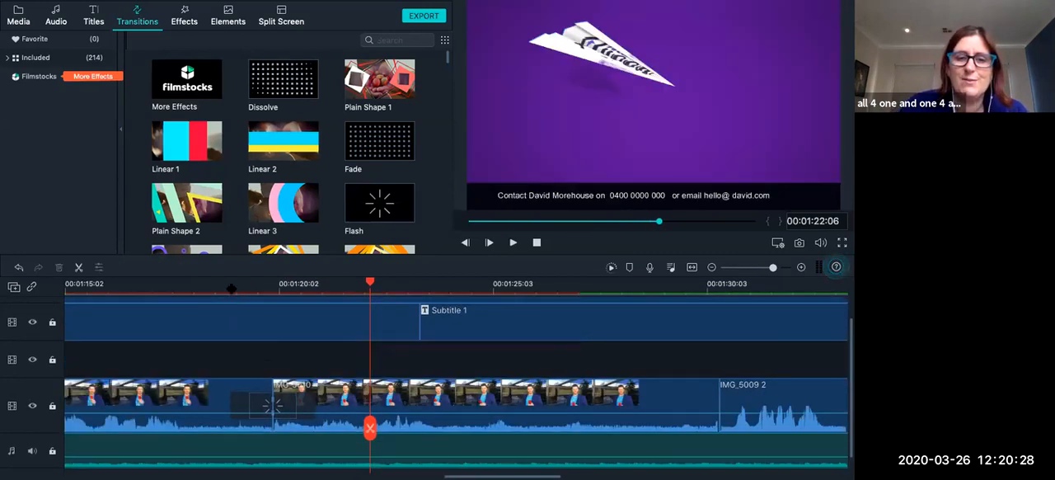
pyautogui.click(230, 284)
pyautogui.click(512, 244)
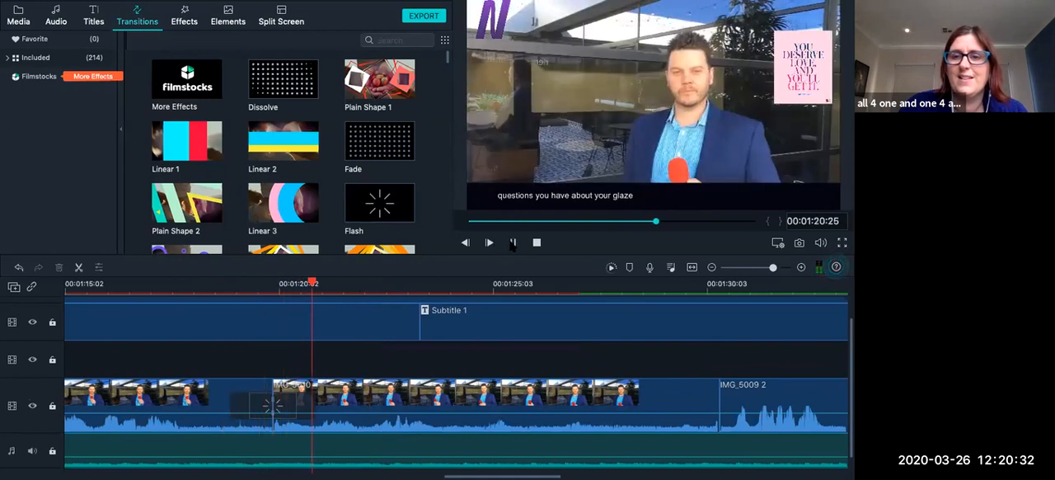
pyautogui.click(512, 243)
# Replace the Flash transition at the start of IMG_5010 with Blind 1 and preview it from just before the cut.
pyautogui.scroll(-4, 397, 184)
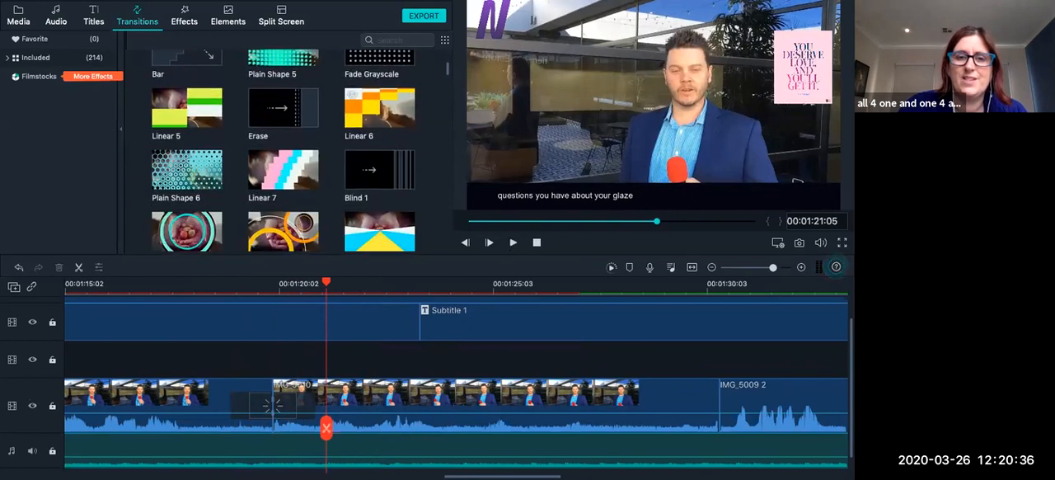
pyautogui.moveTo(379, 170); pyautogui.dragTo(263, 412)
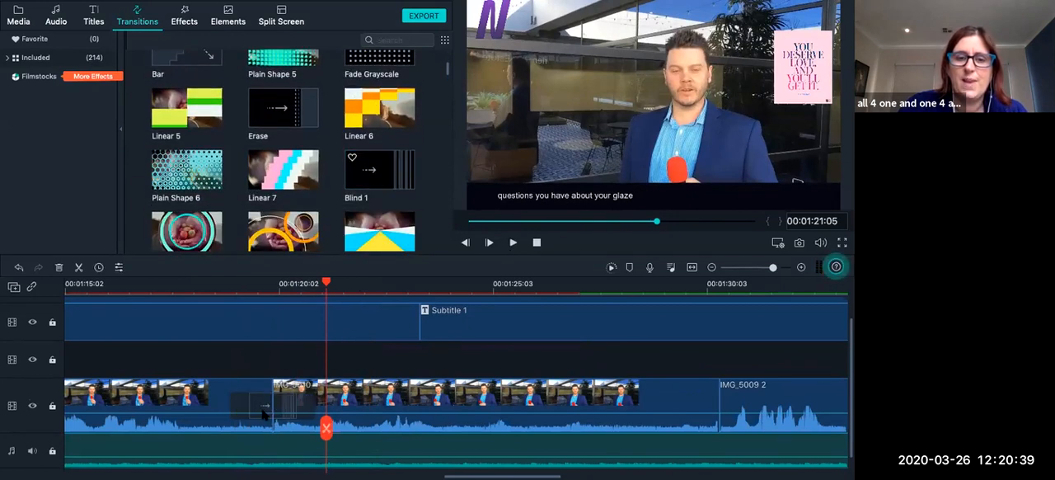
pyautogui.click(216, 287)
pyautogui.click(513, 242)
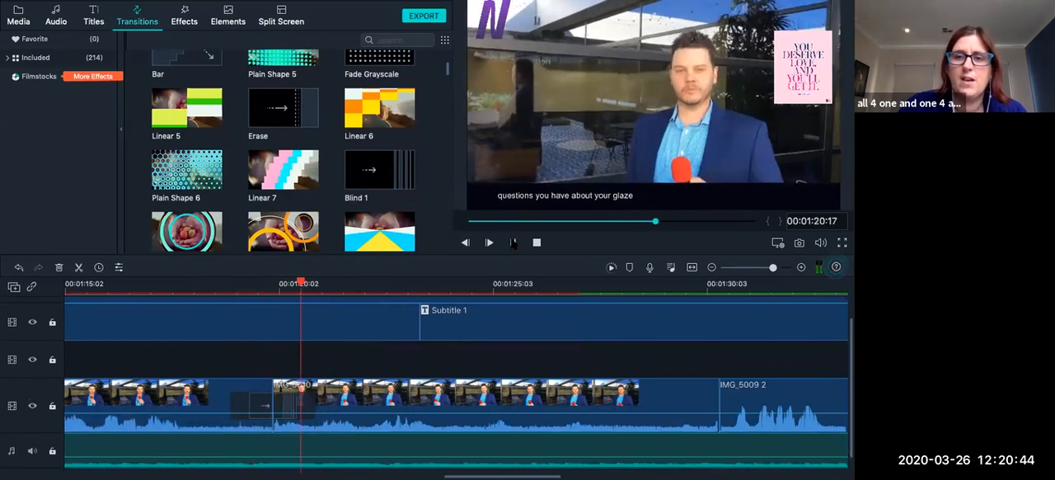
pyautogui.press('space')
# Replace the Blind 1 transition at the start of IMG_5010 with Plain Shape 6 and preview it from just before the cut.
pyautogui.click(269, 412)
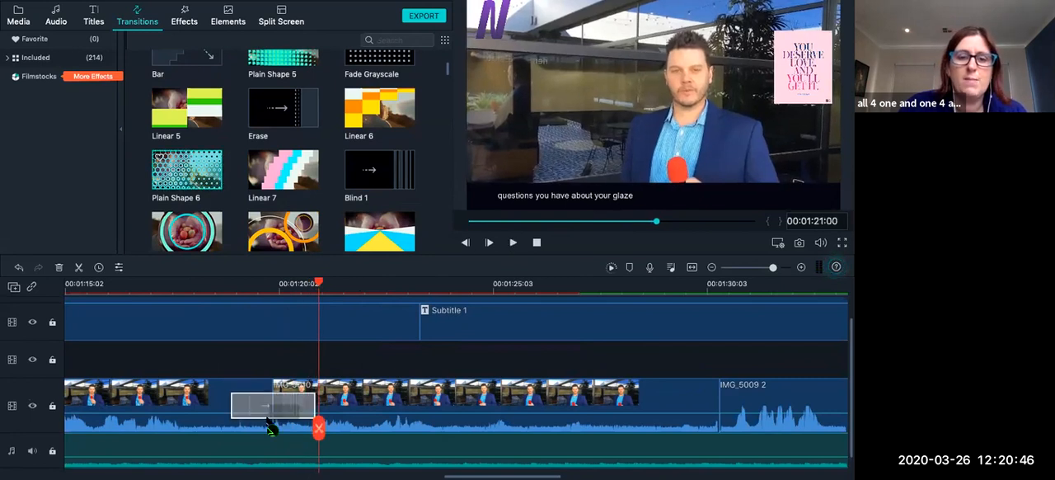
pyautogui.moveTo(266, 418); pyautogui.dragTo(267, 417)
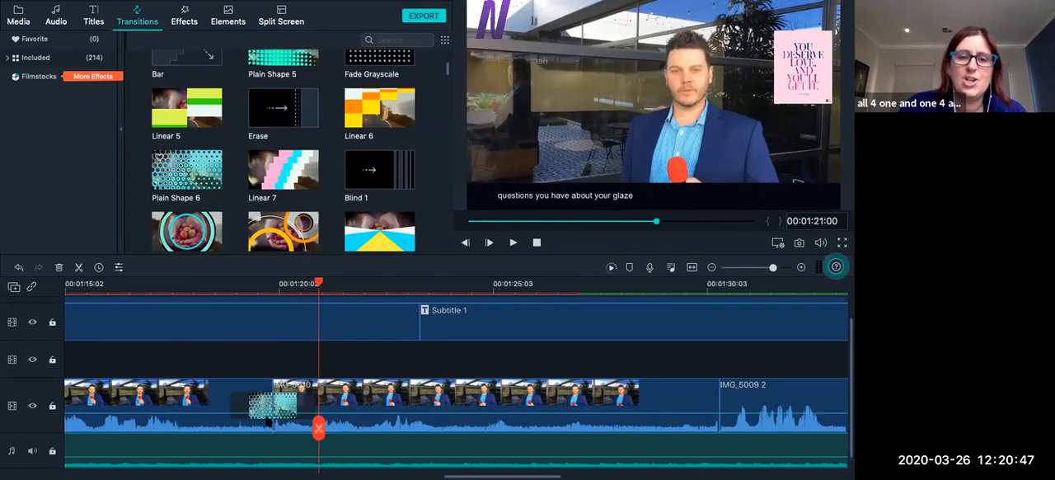
pyautogui.click(208, 292)
pyautogui.click(513, 244)
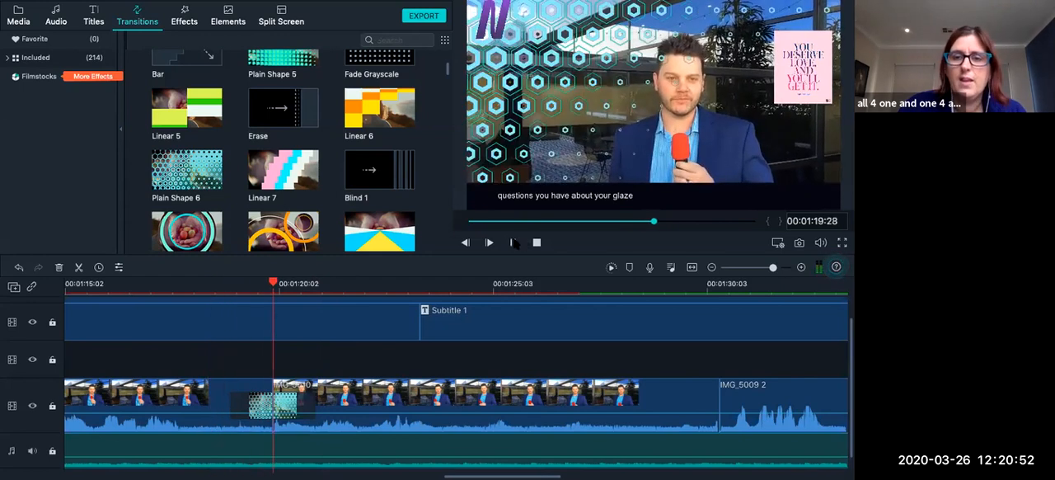
pyautogui.click(514, 243)
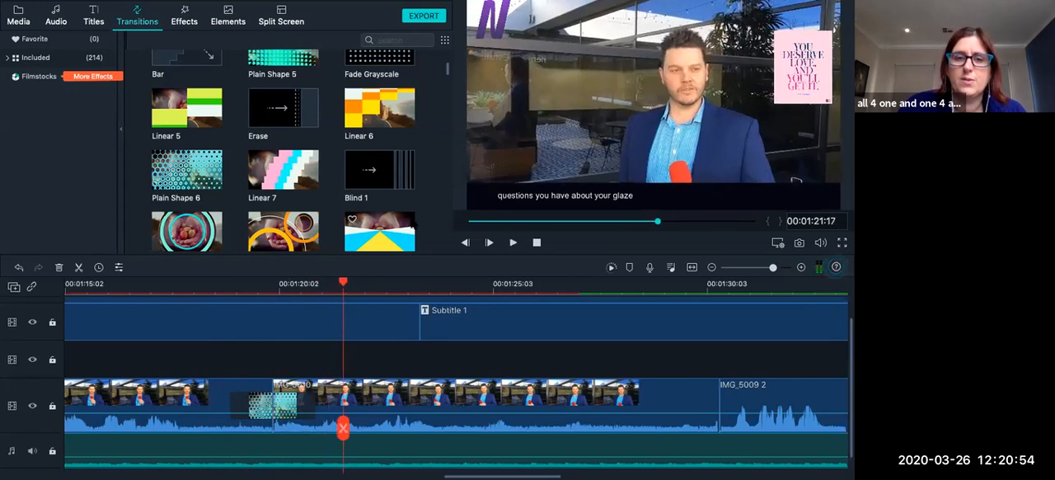
pyautogui.scroll(-1, 342, 168)
pyautogui.scroll(5, 342, 155)
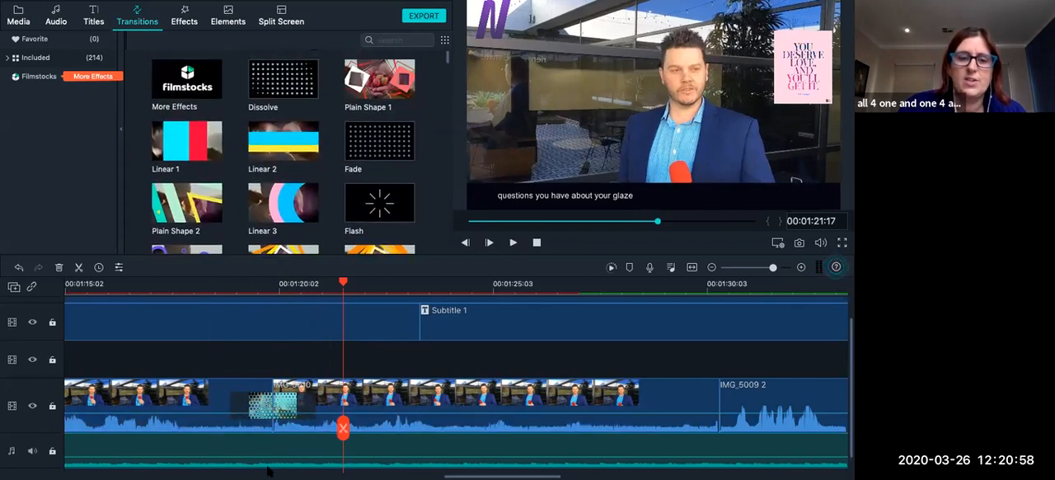
pyautogui.click(287, 424)
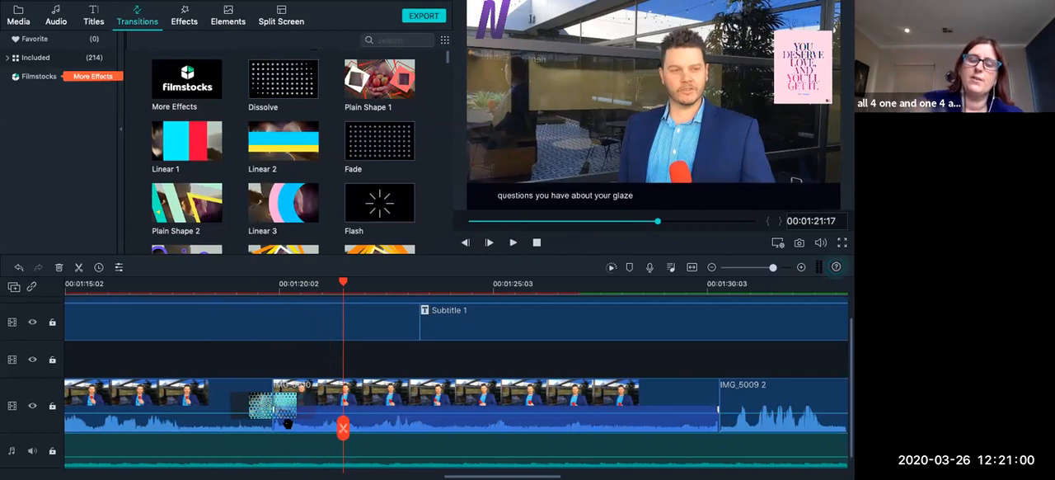